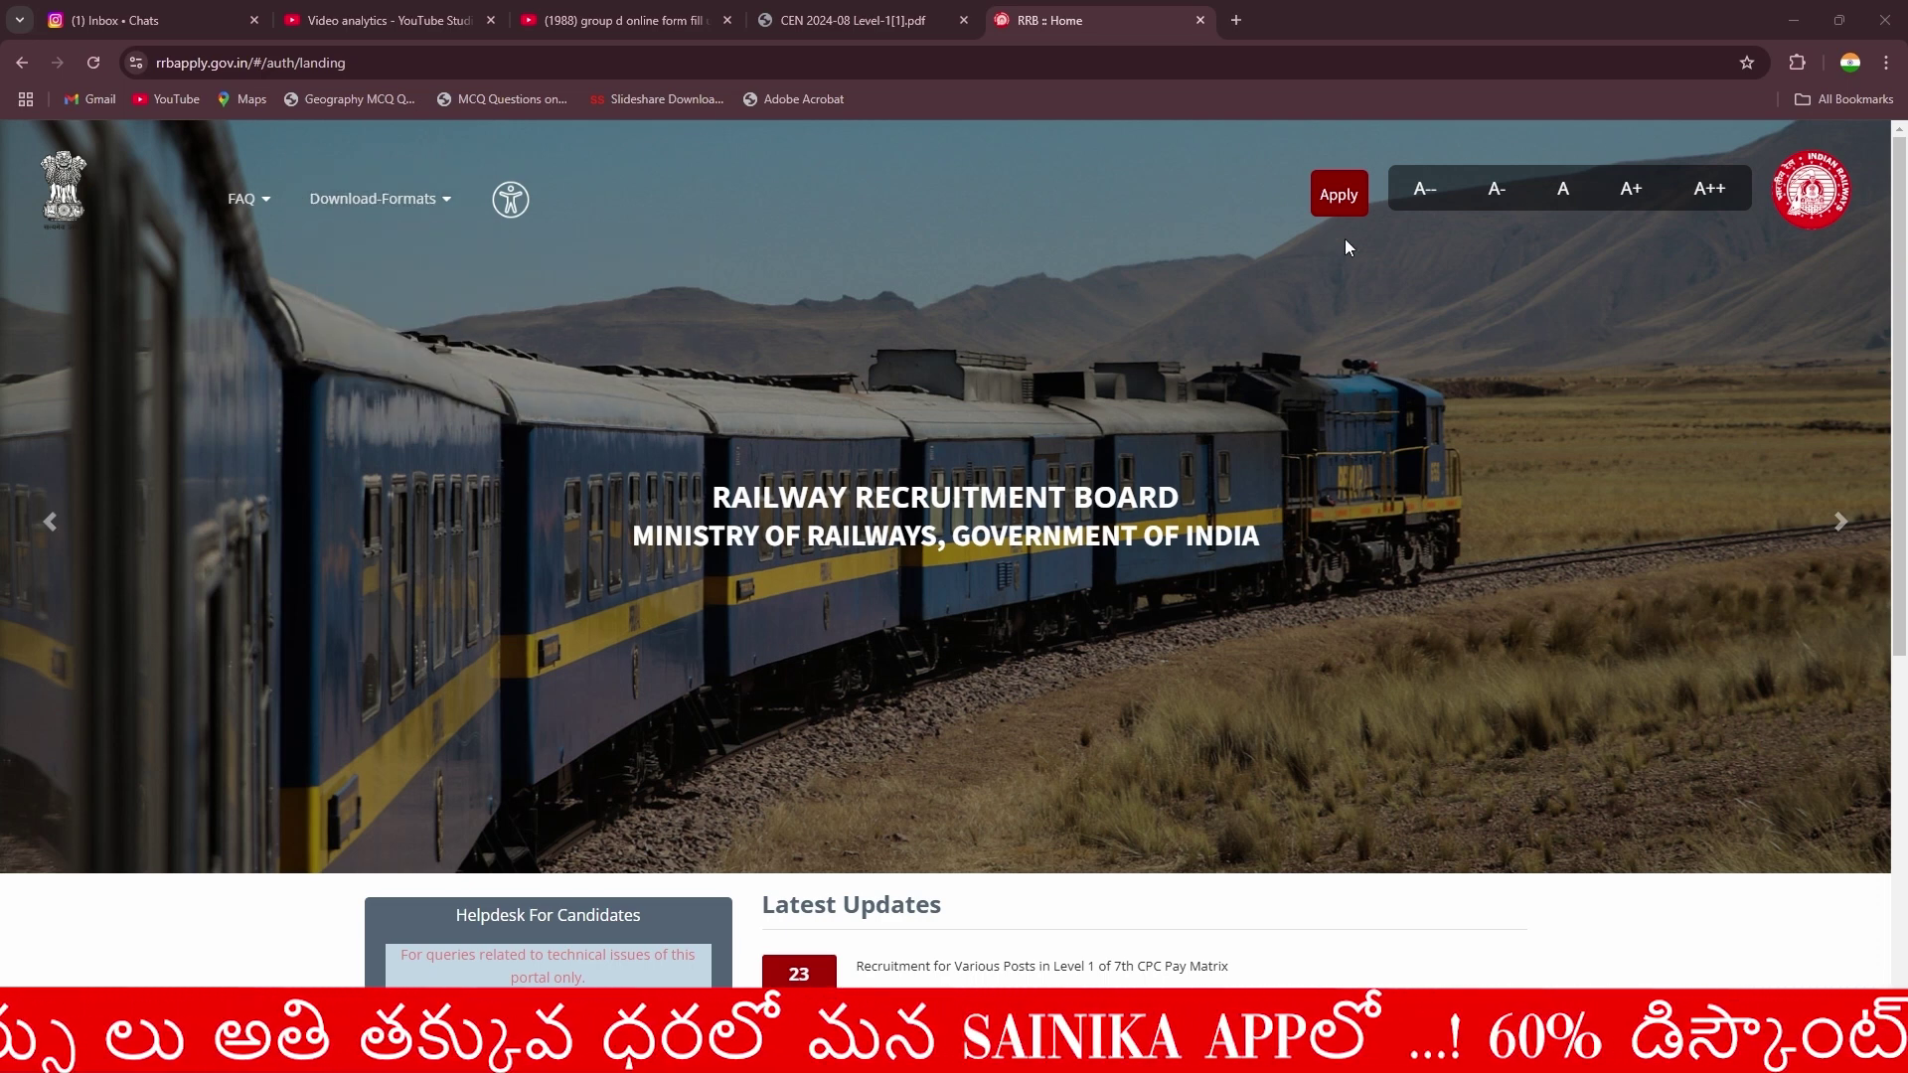
- Reveal the Create An Account and Already Have An Account? options under Apply
{"action": "mouse_move", "coordinate": [1368, 203]}
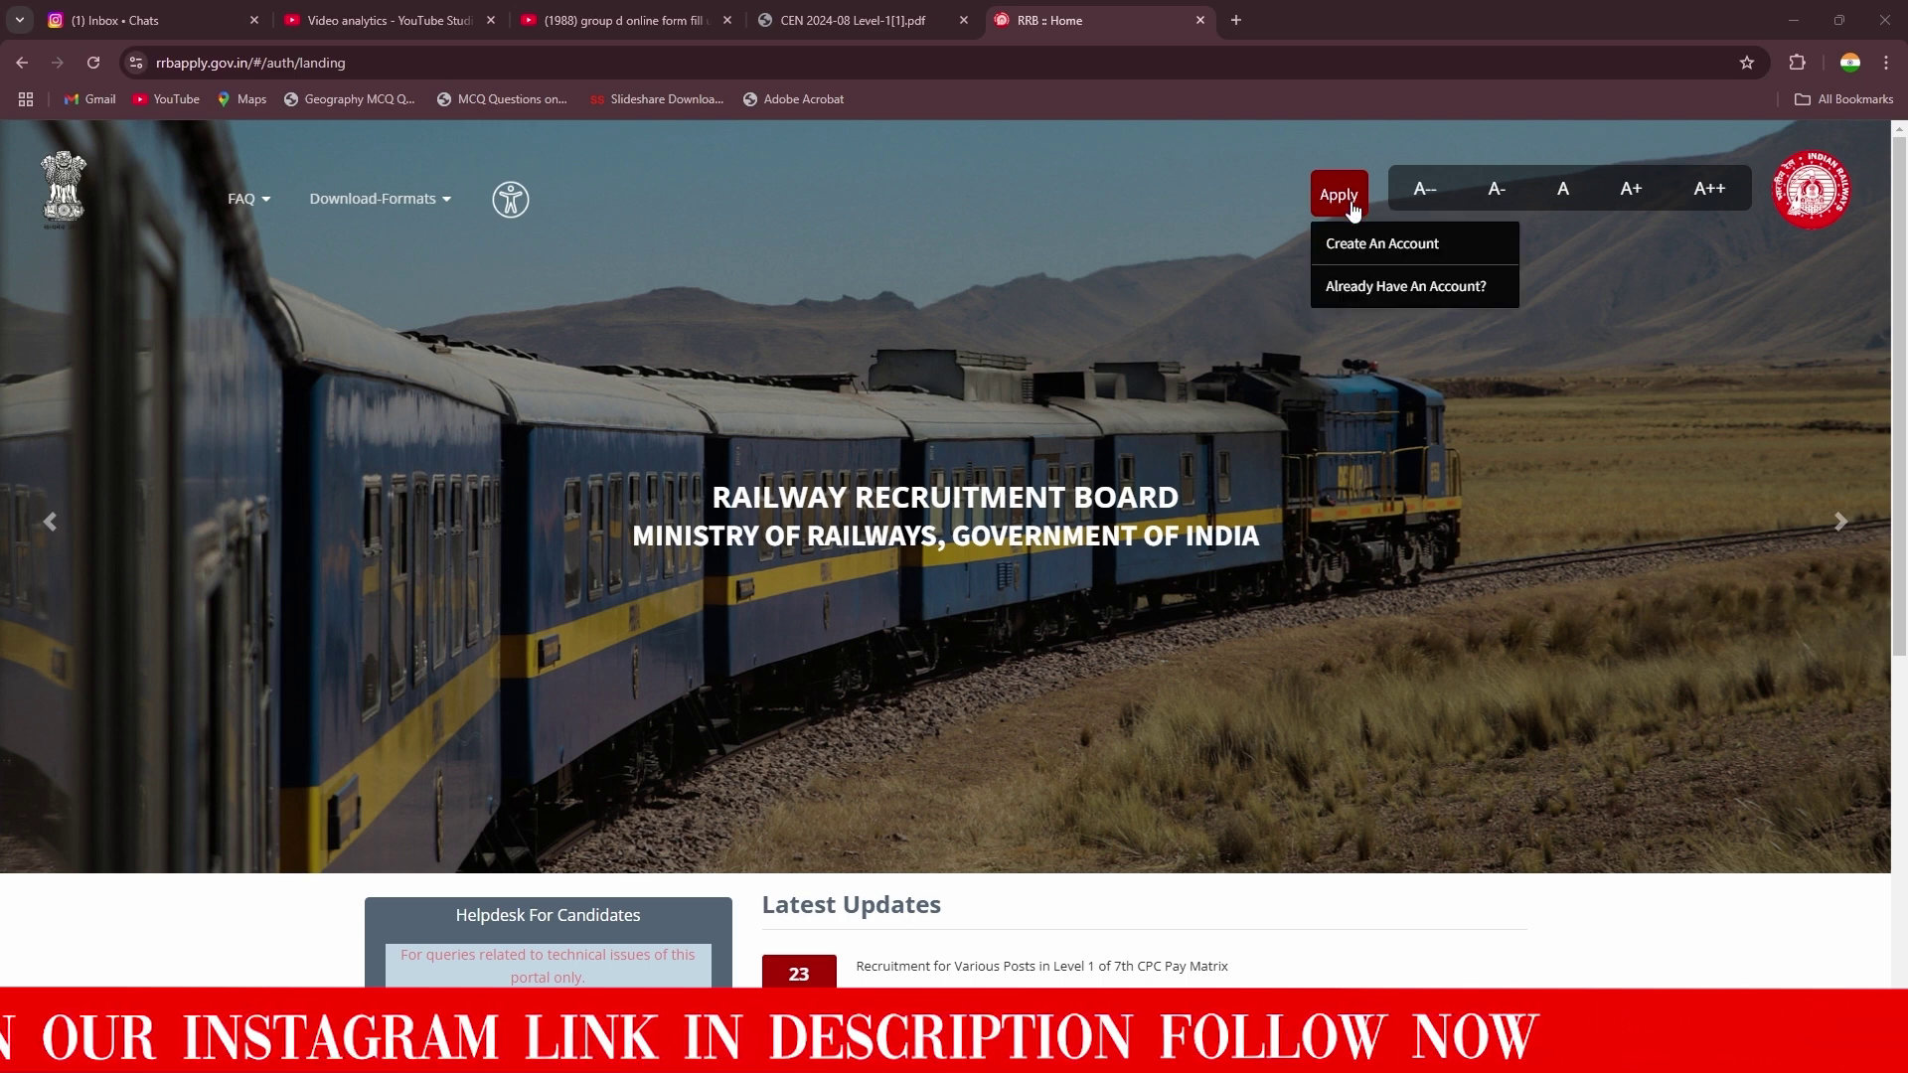
- Open the Create An Account form and dismiss the Please Note popup with OK
{"action": "left_click", "coordinate": [1425, 253]}
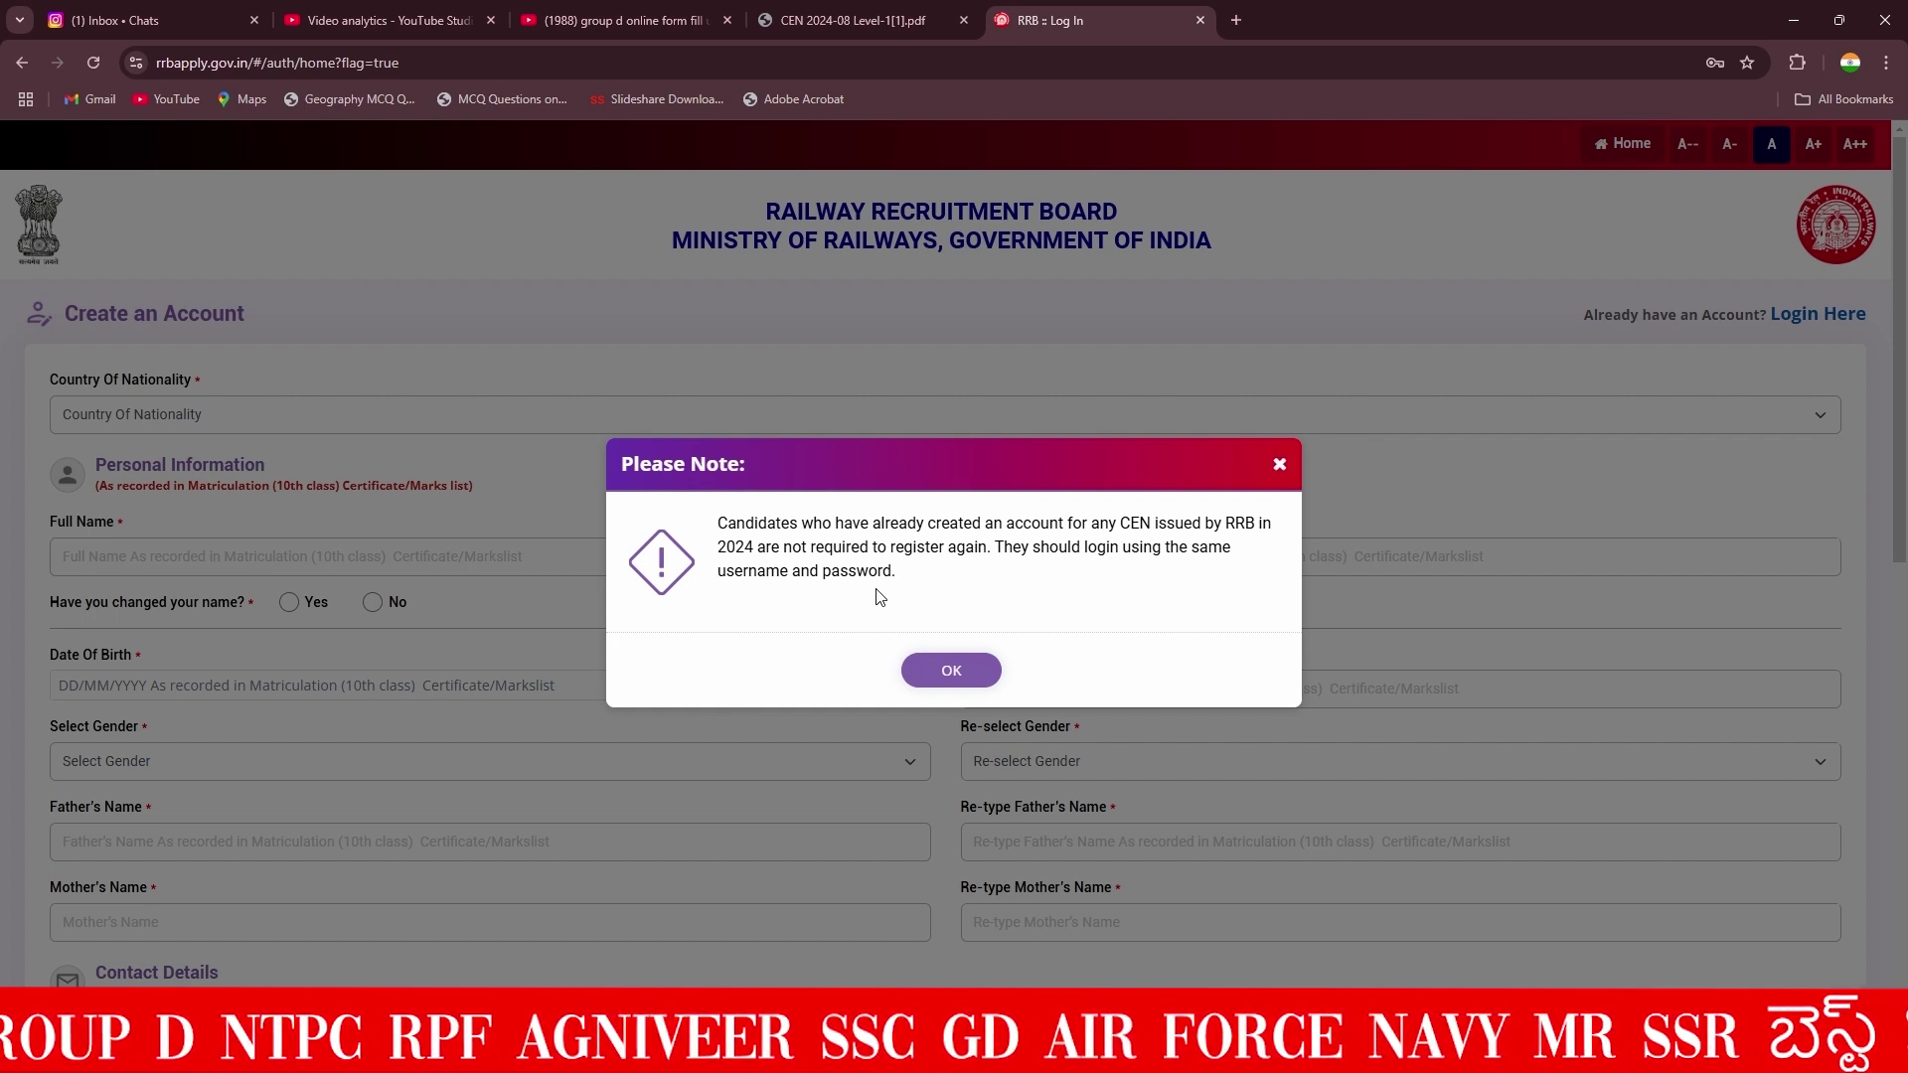
{"action": "left_click", "coordinate": [954, 670]}
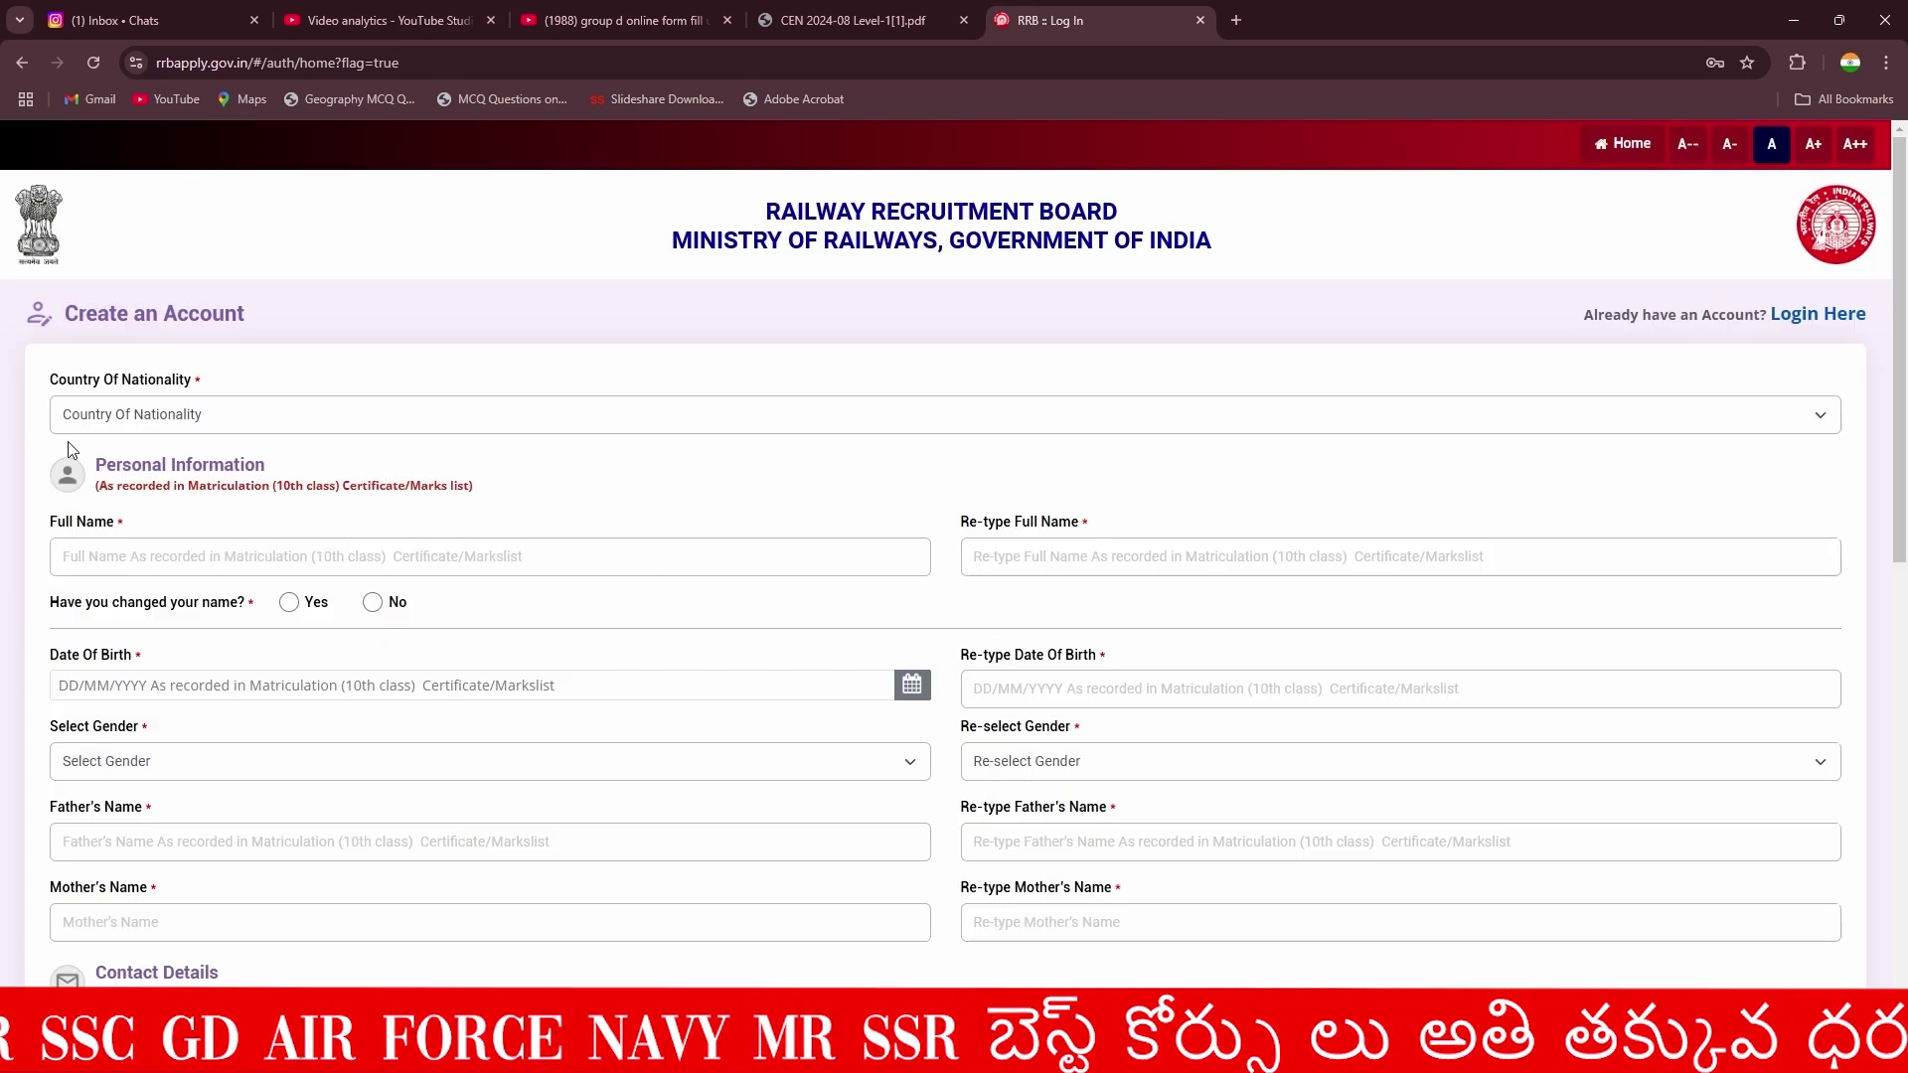
- Choose India as the Country Of Nationality
{"action": "left_click", "coordinate": [180, 414]}
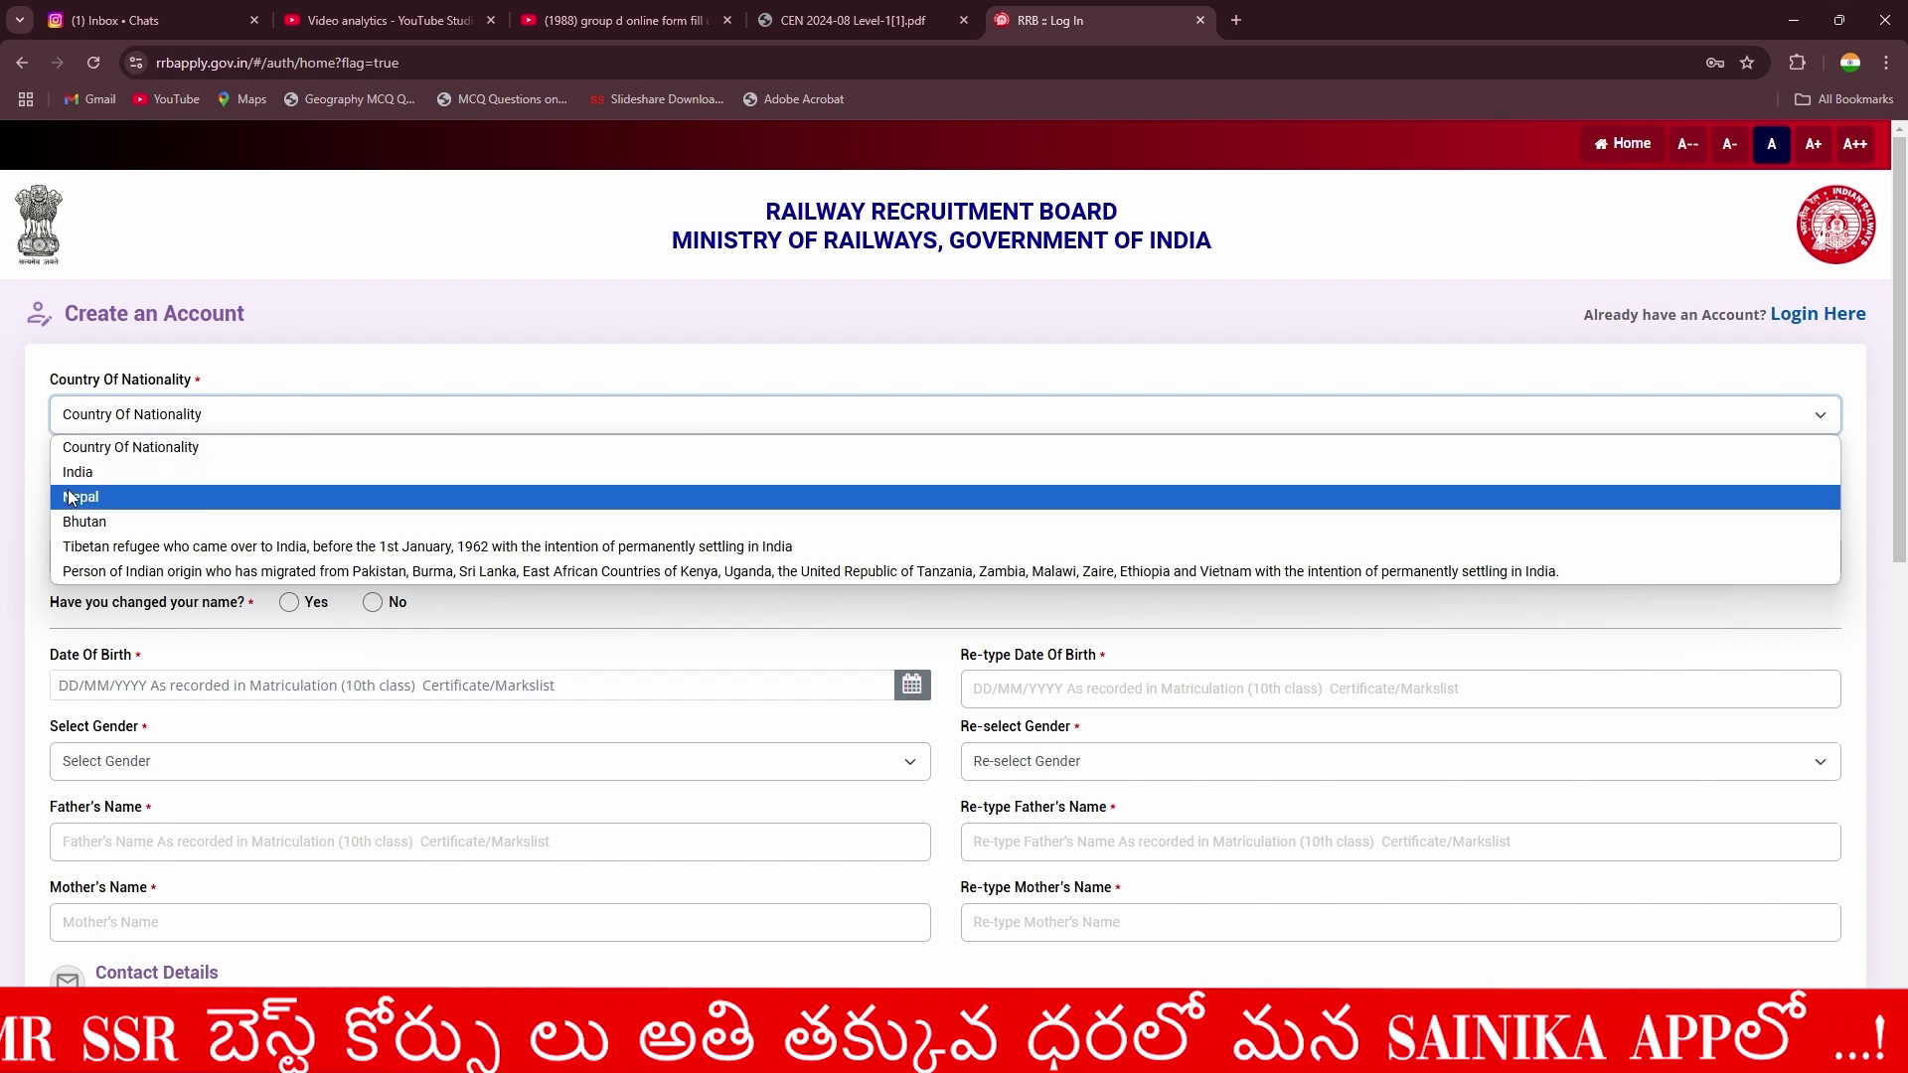
{"action": "left_click", "coordinate": [104, 475]}
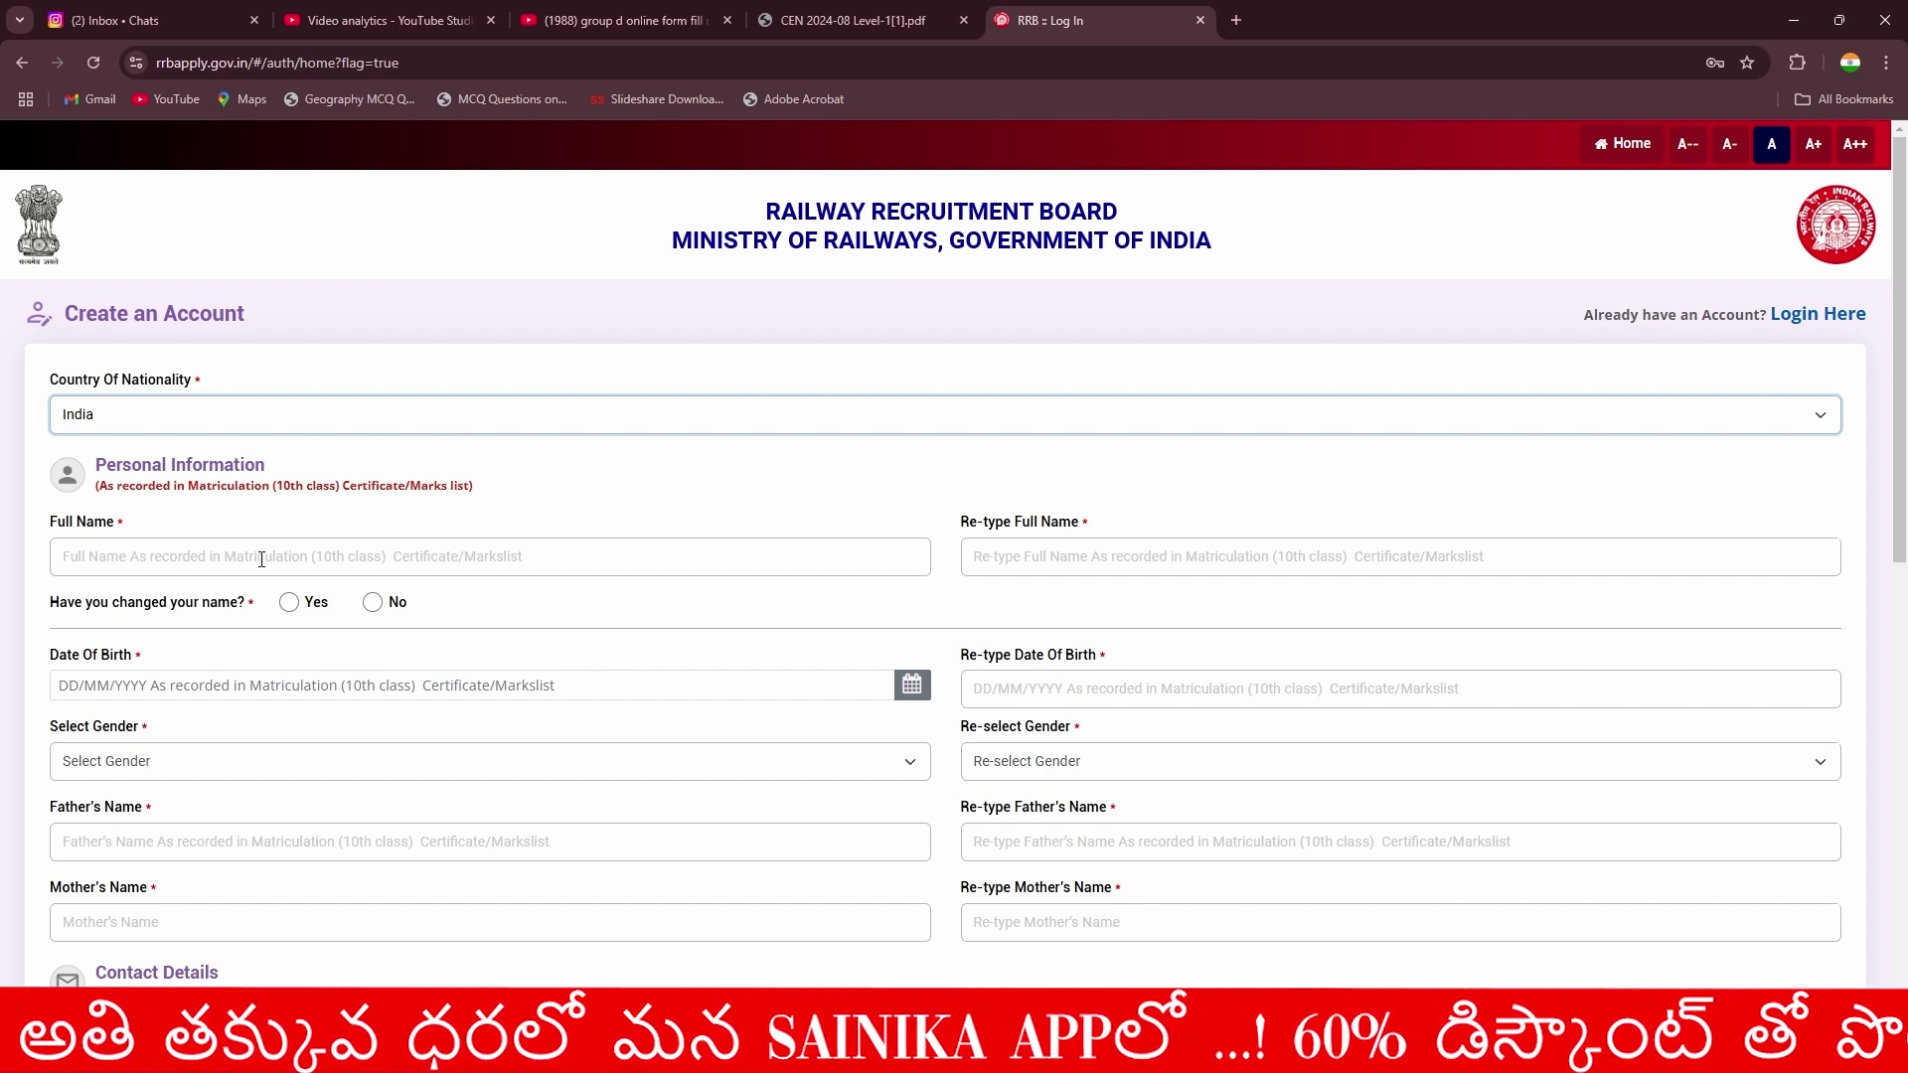
- Paste the candidate's full name and type it again in Re-type Full Name
{"action": "left_click", "coordinate": [323, 555]}
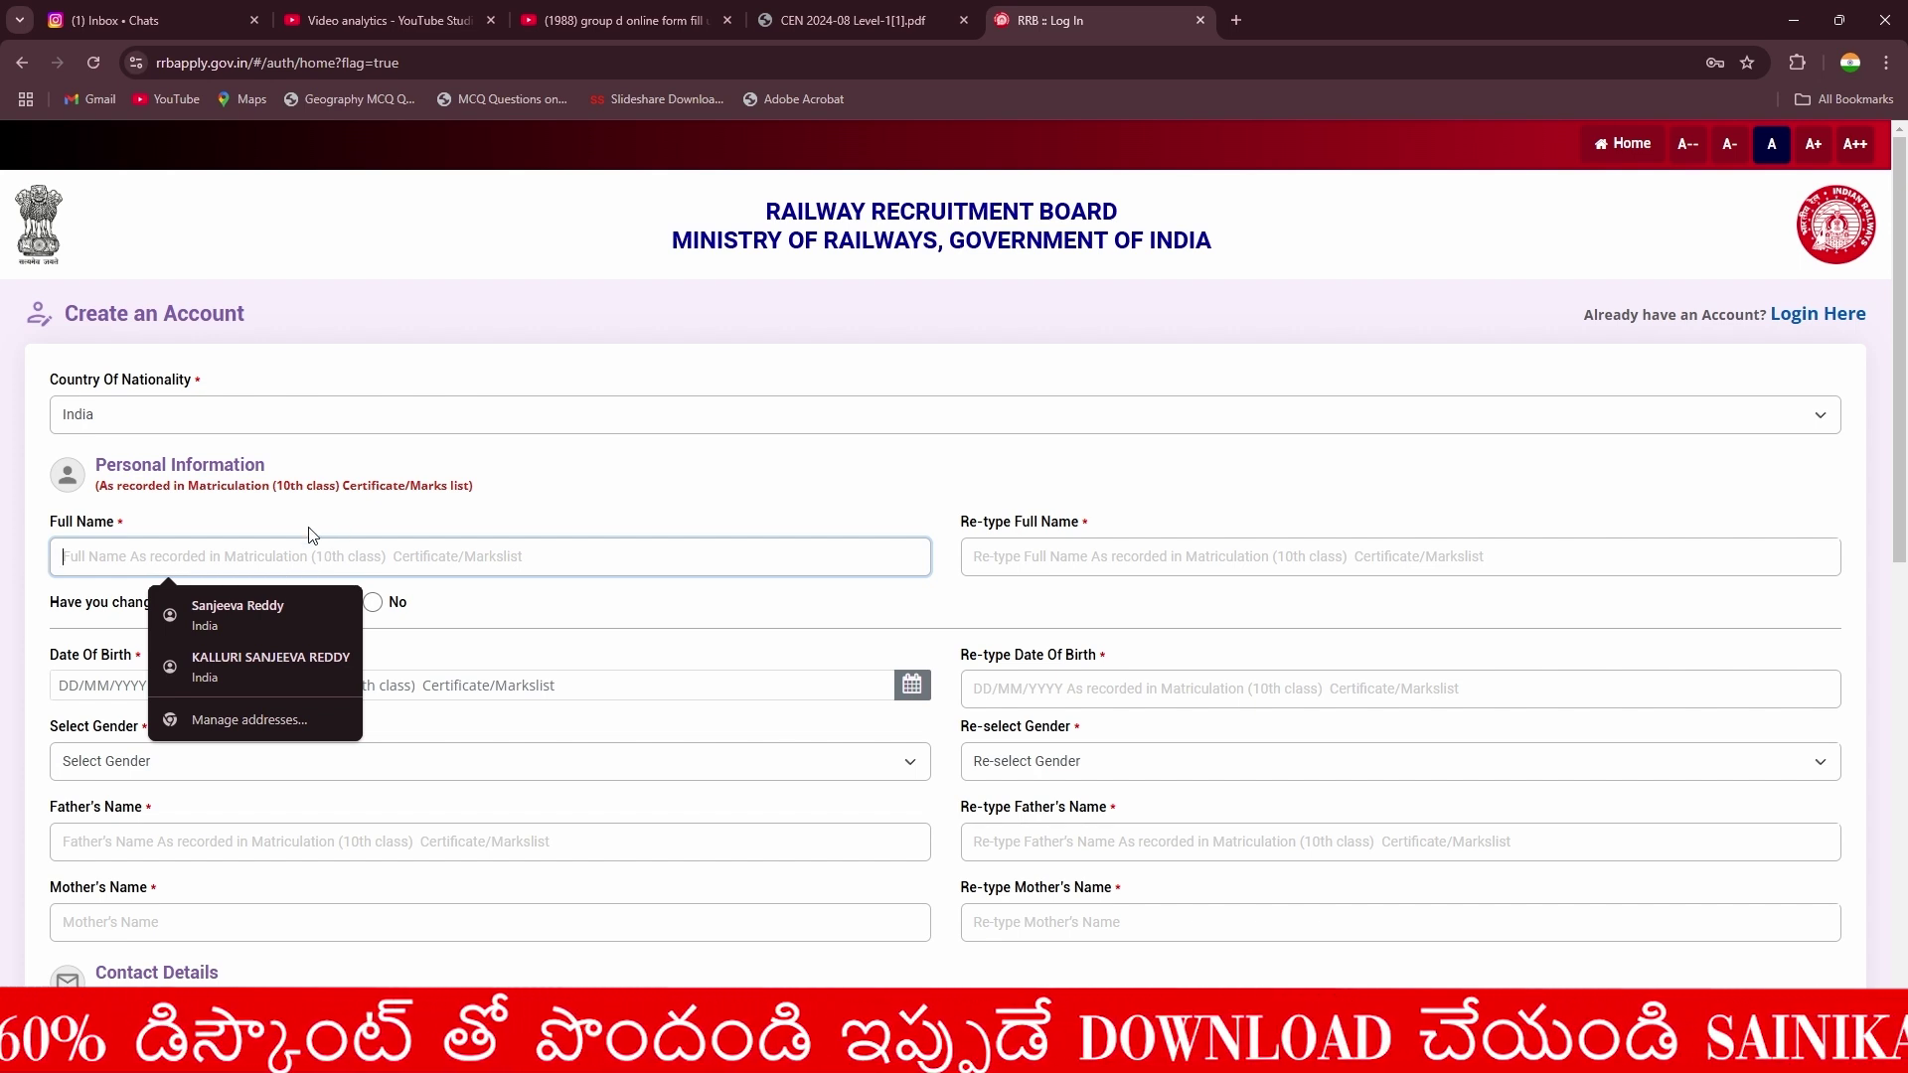
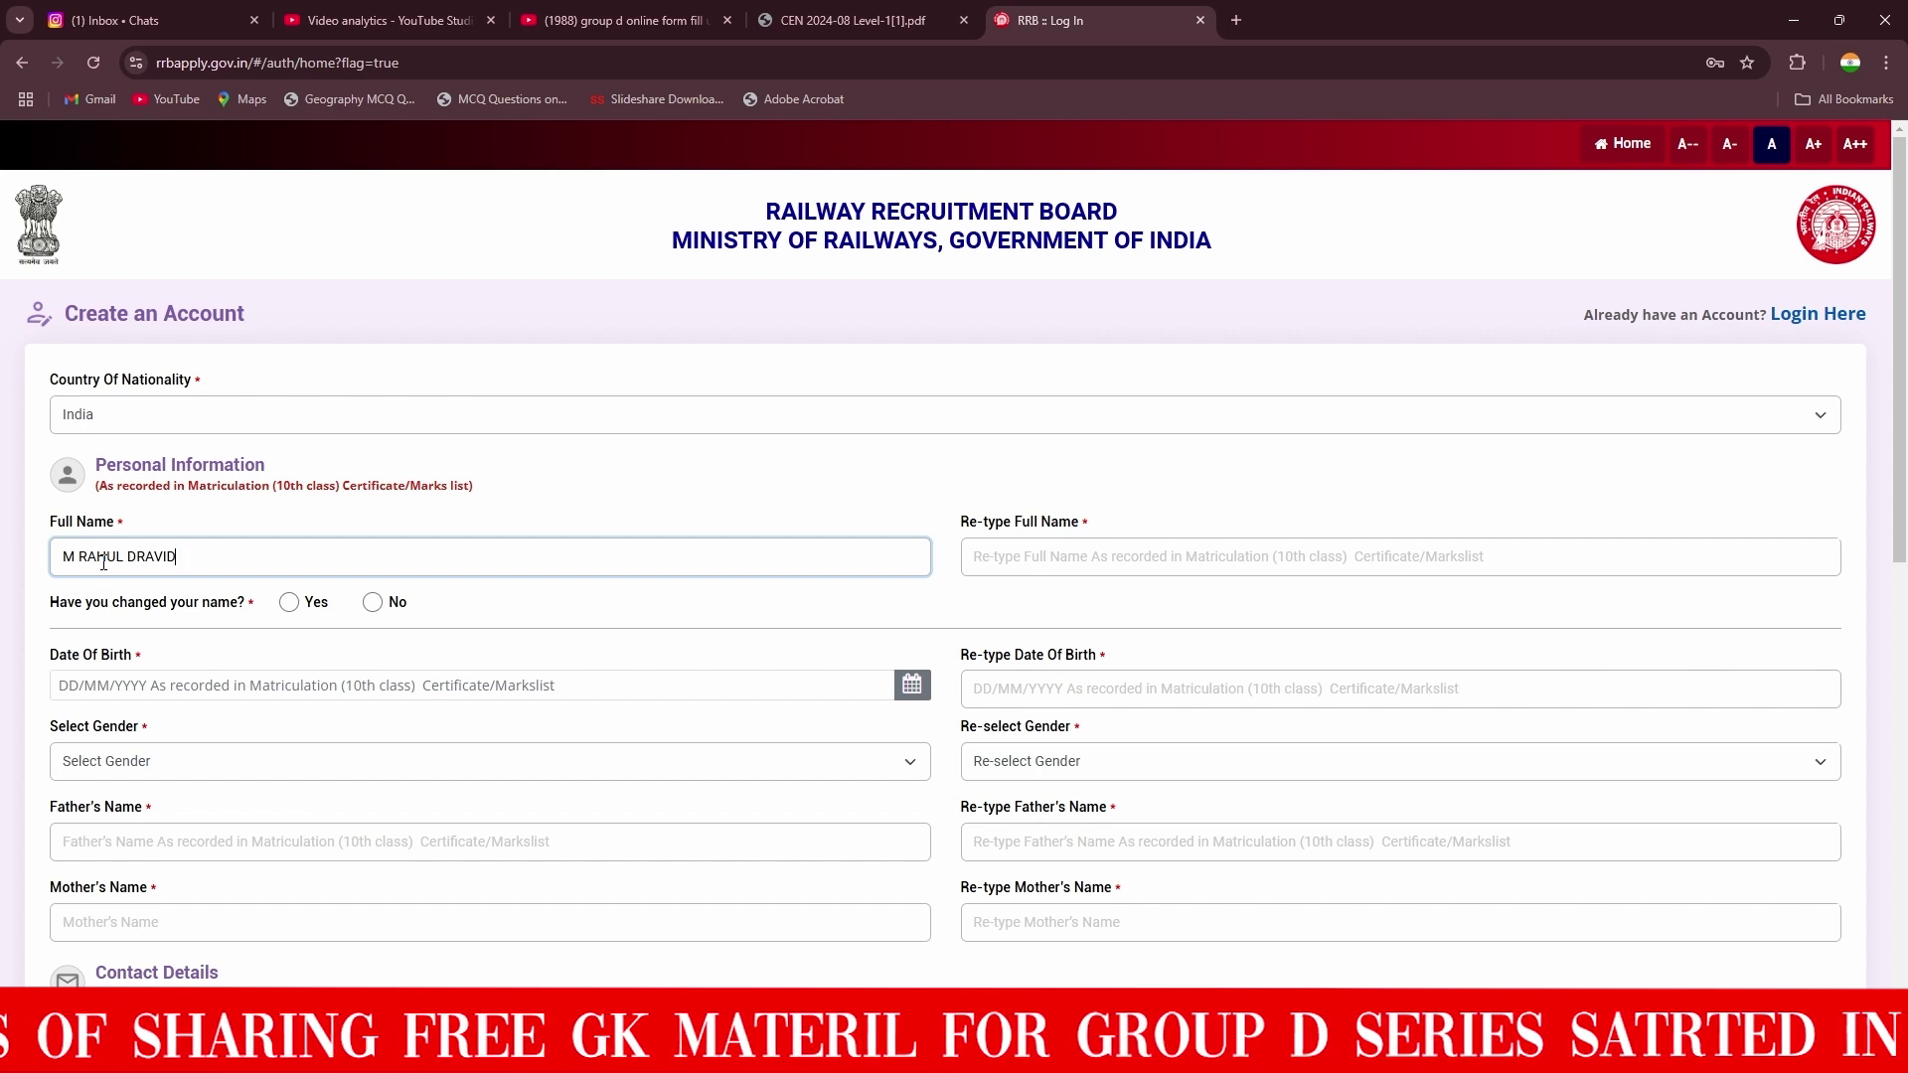
{"action": "left_click", "coordinate": [1021, 567]}
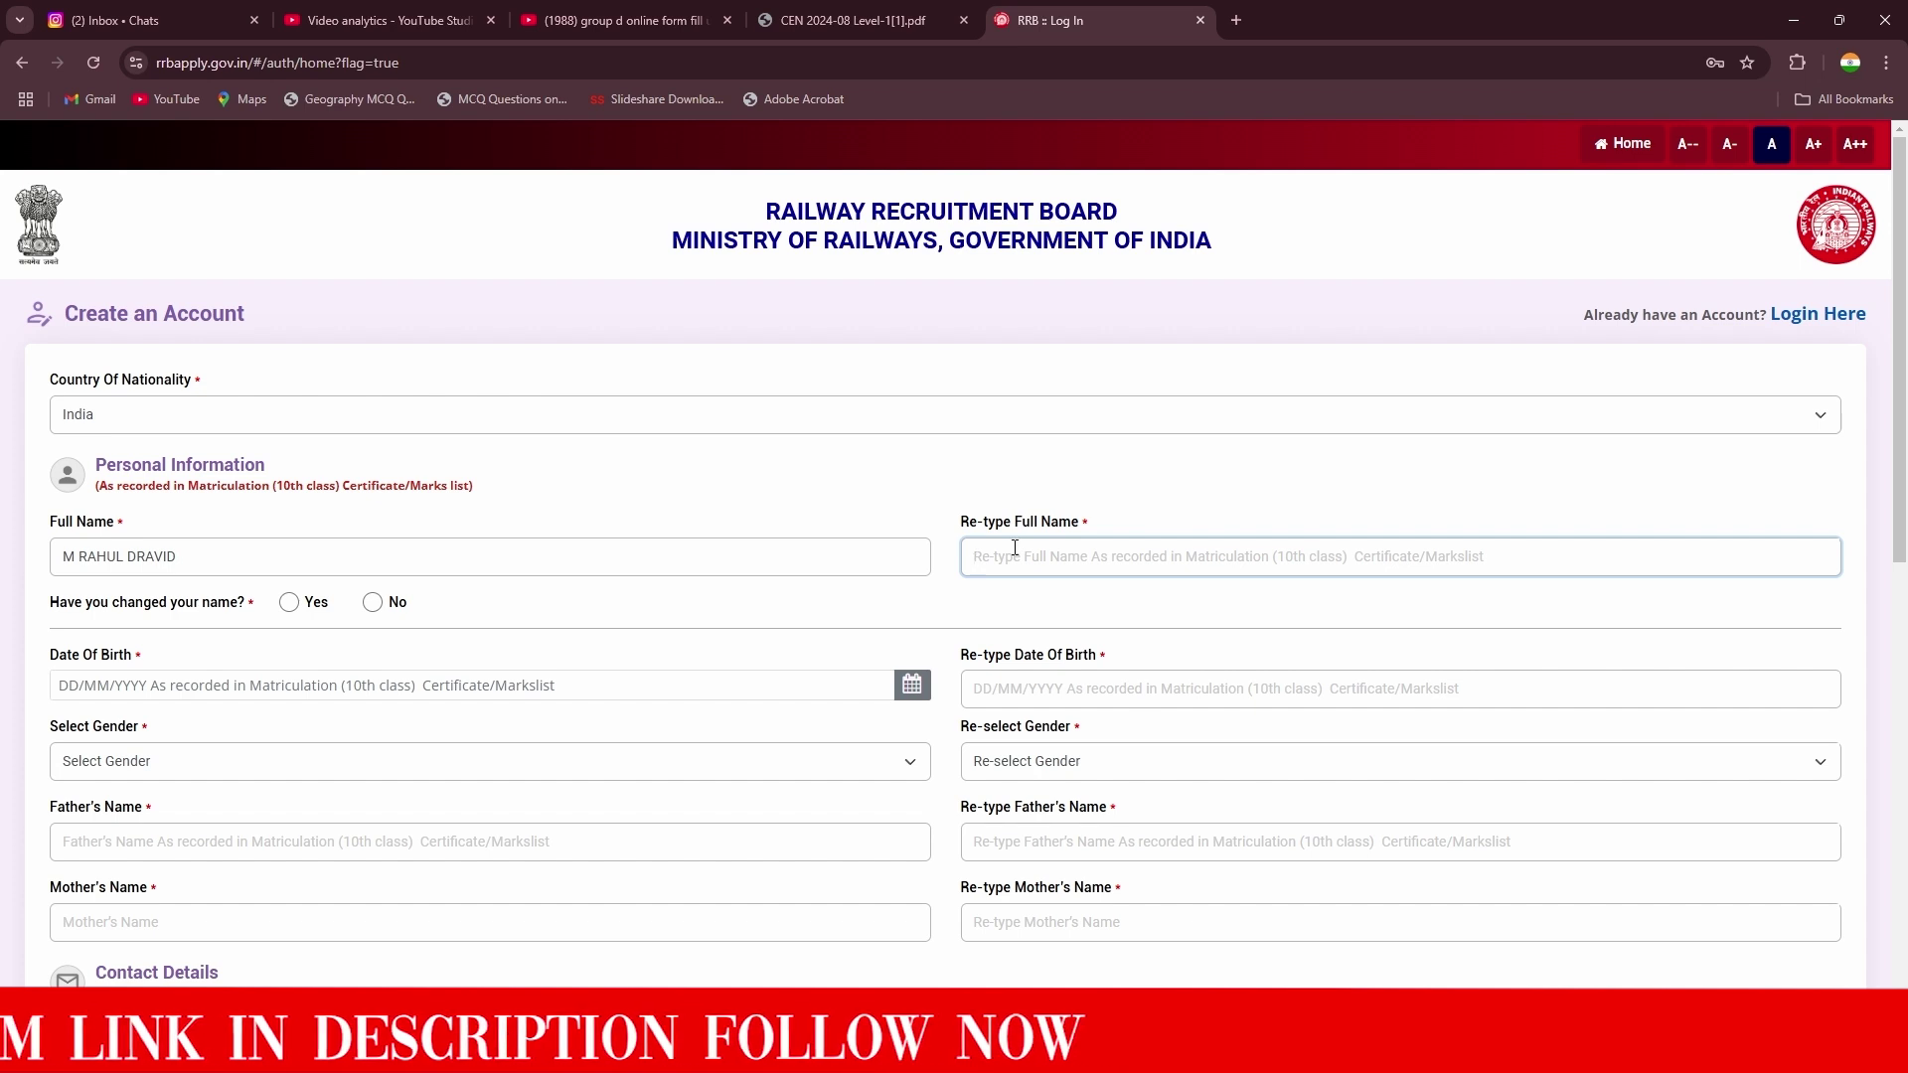
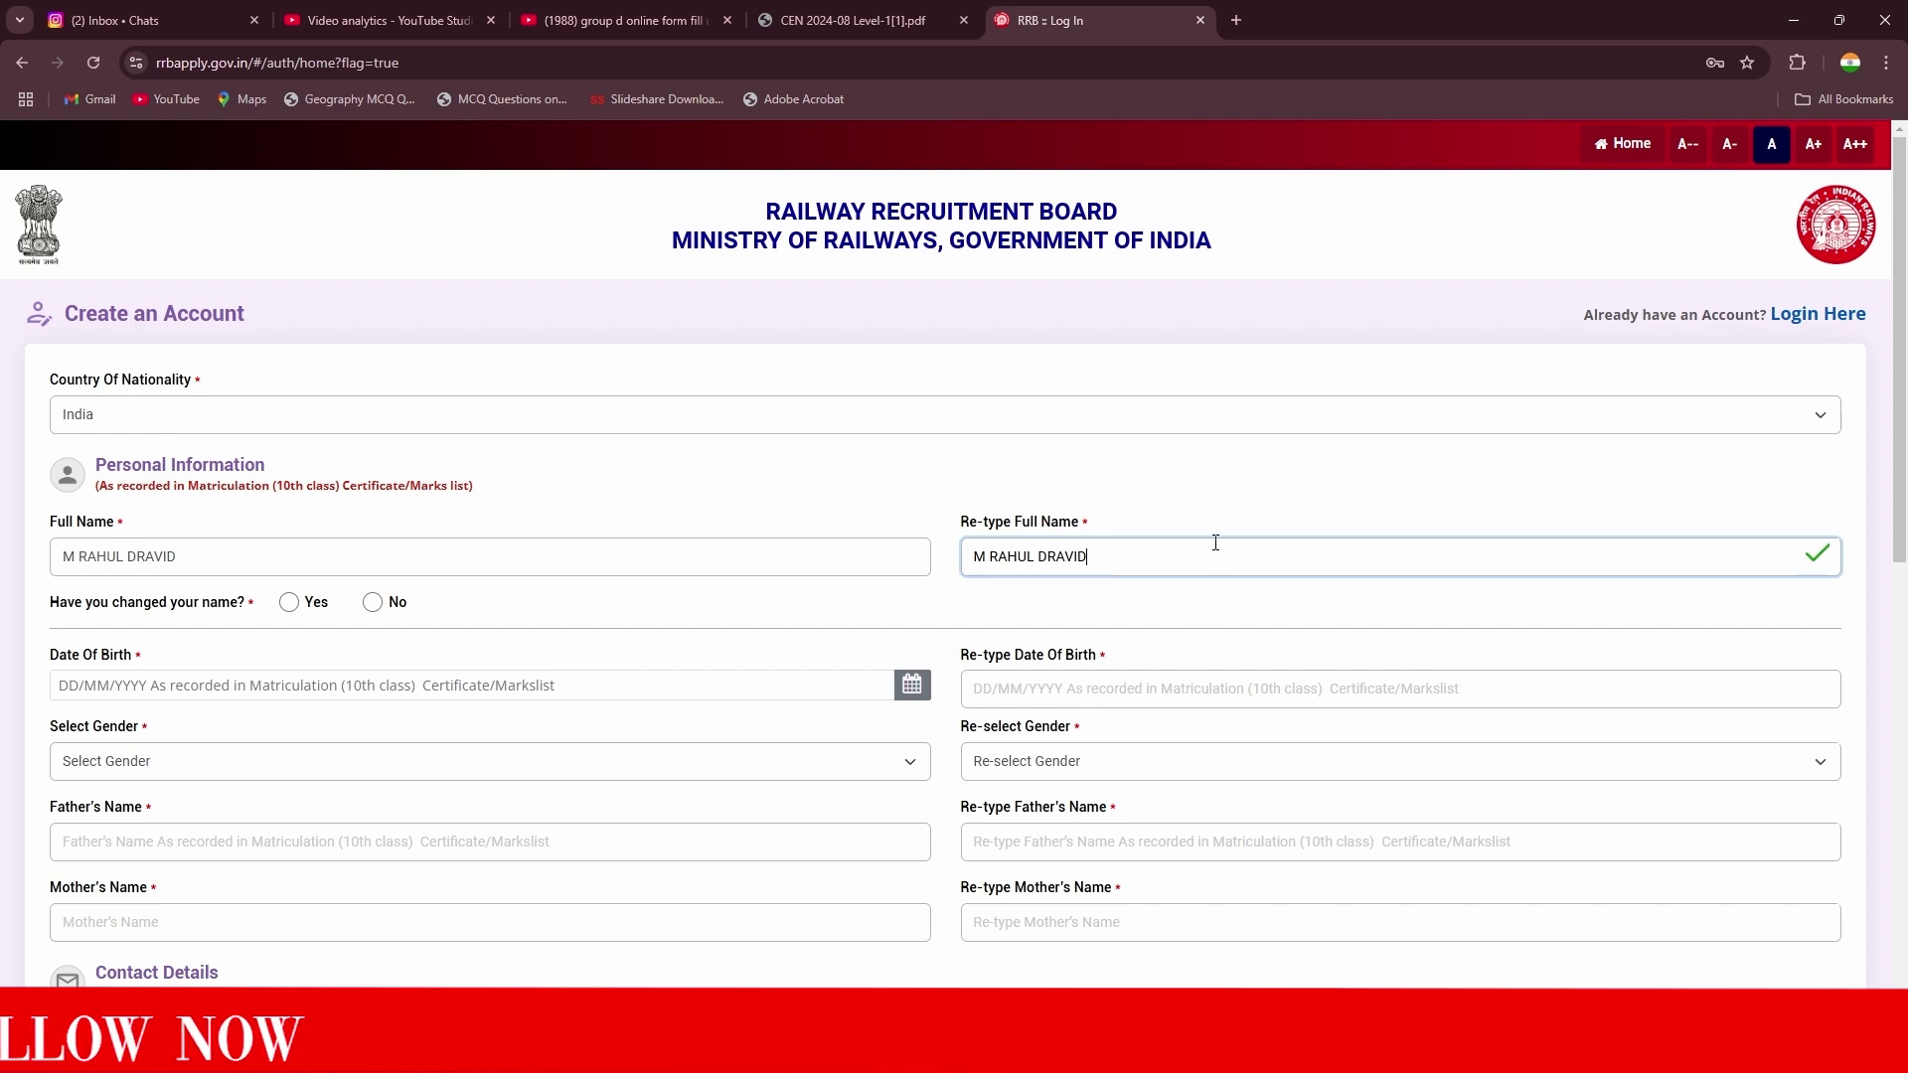
{"action": "scroll", "coordinate": [282, 609], "scroll_direction": "down", "scroll_amount": 1}
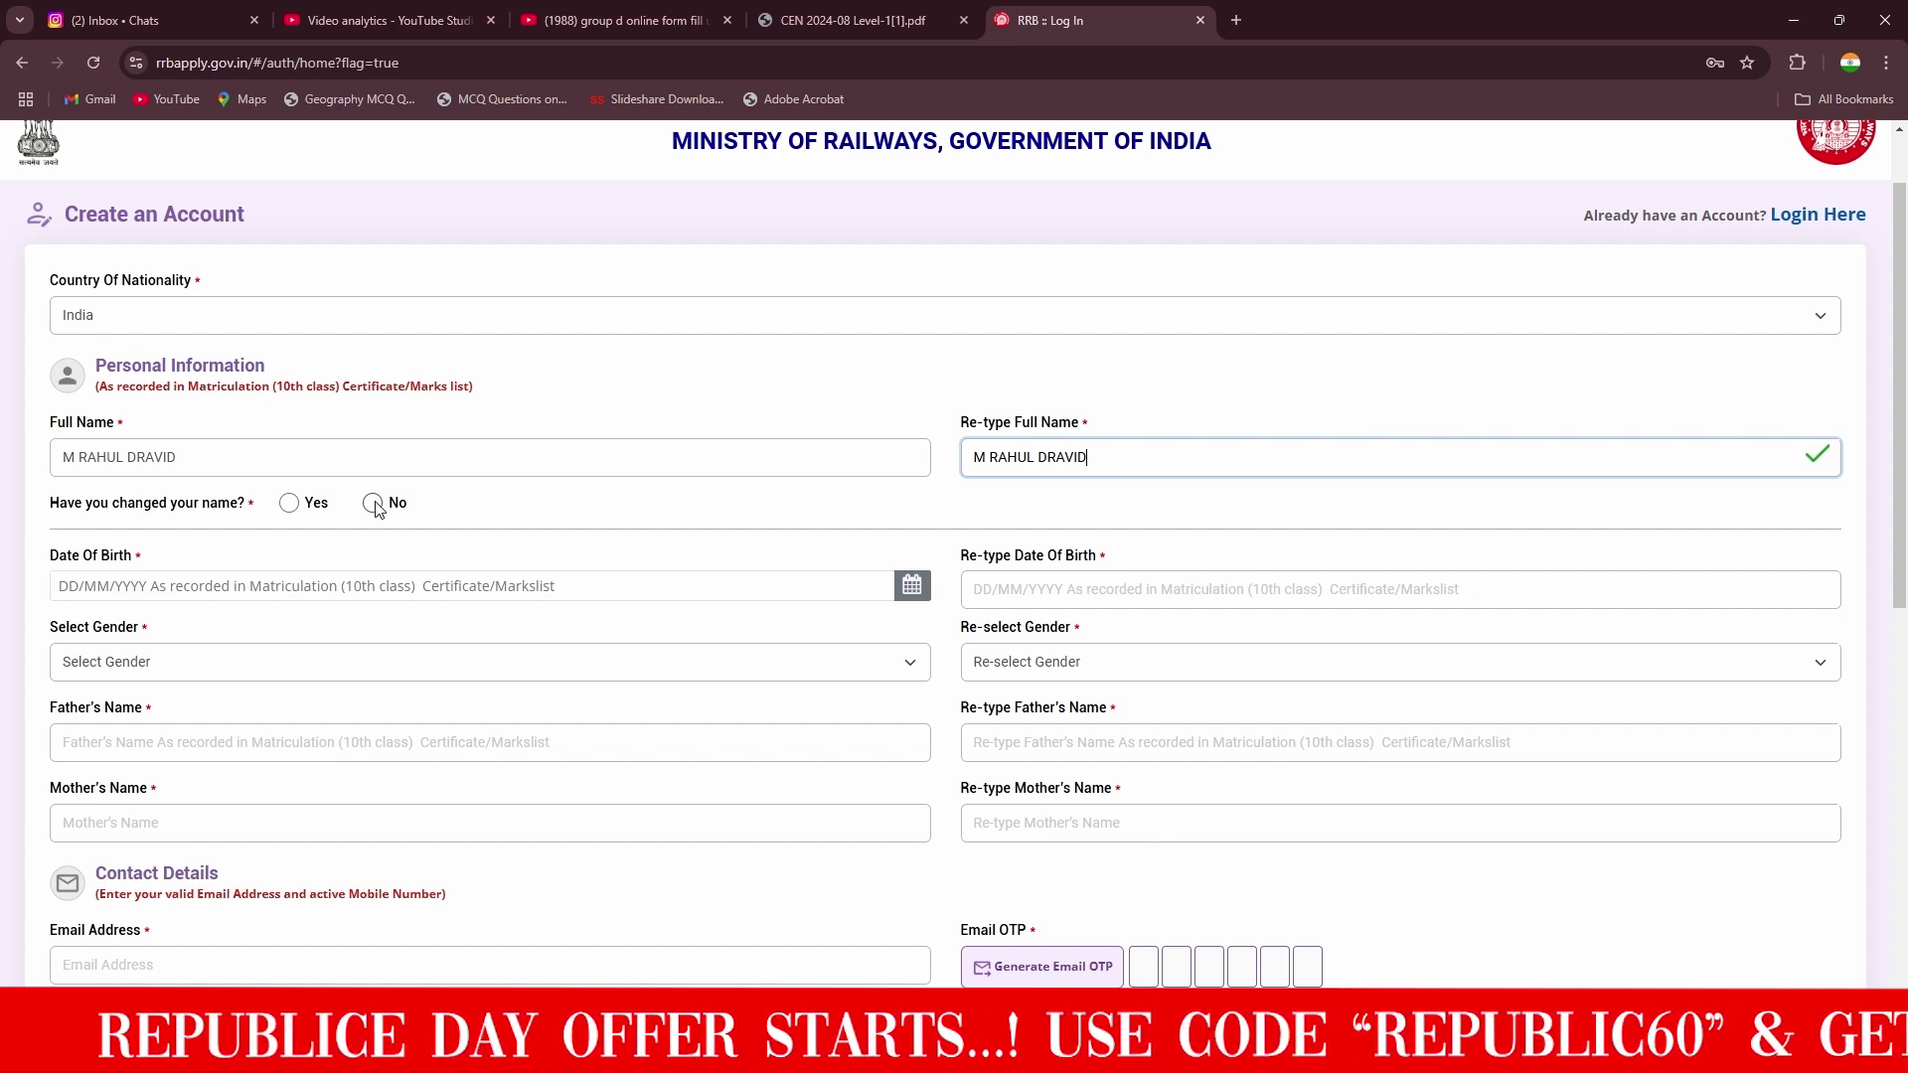
{"action": "left_click", "coordinate": [373, 503]}
{"action": "scroll", "coordinate": [468, 537], "scroll_direction": "down", "scroll_amount": 1}
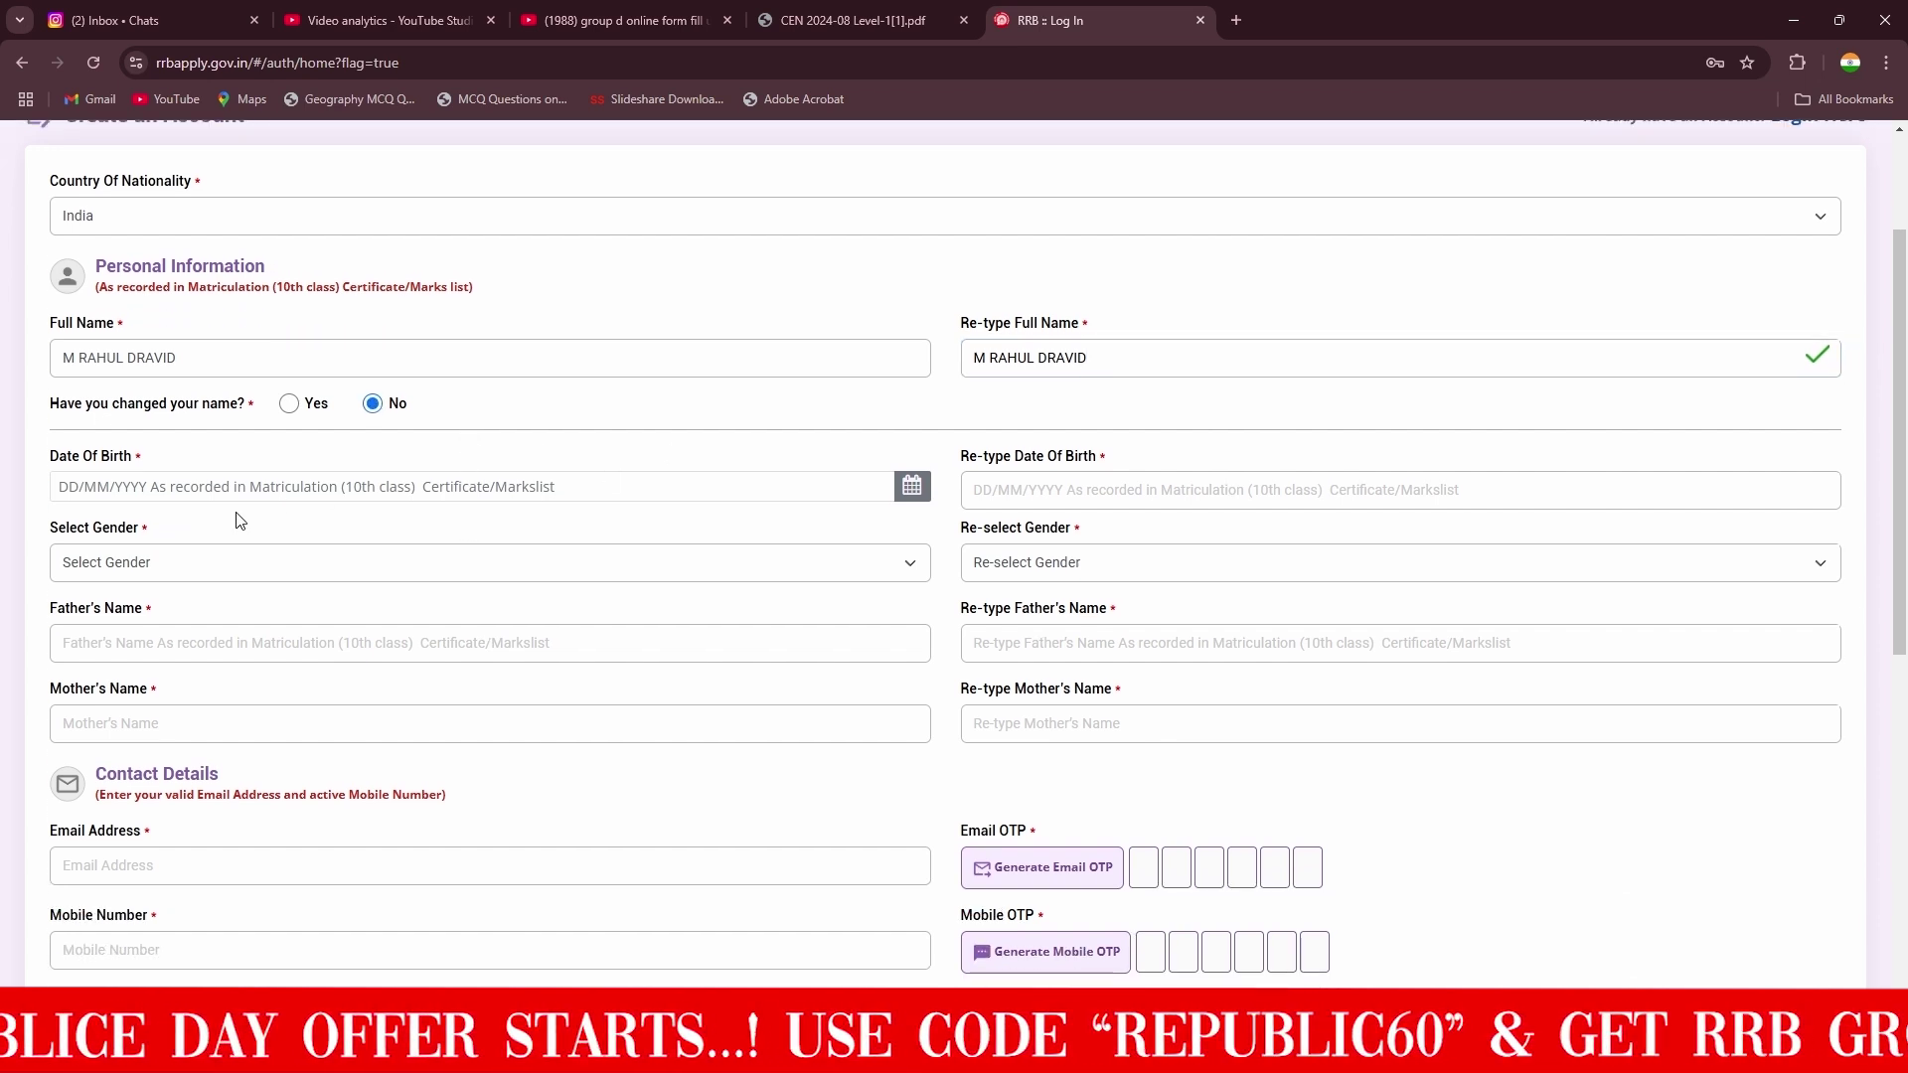
{"action": "left_click", "coordinate": [252, 486]}
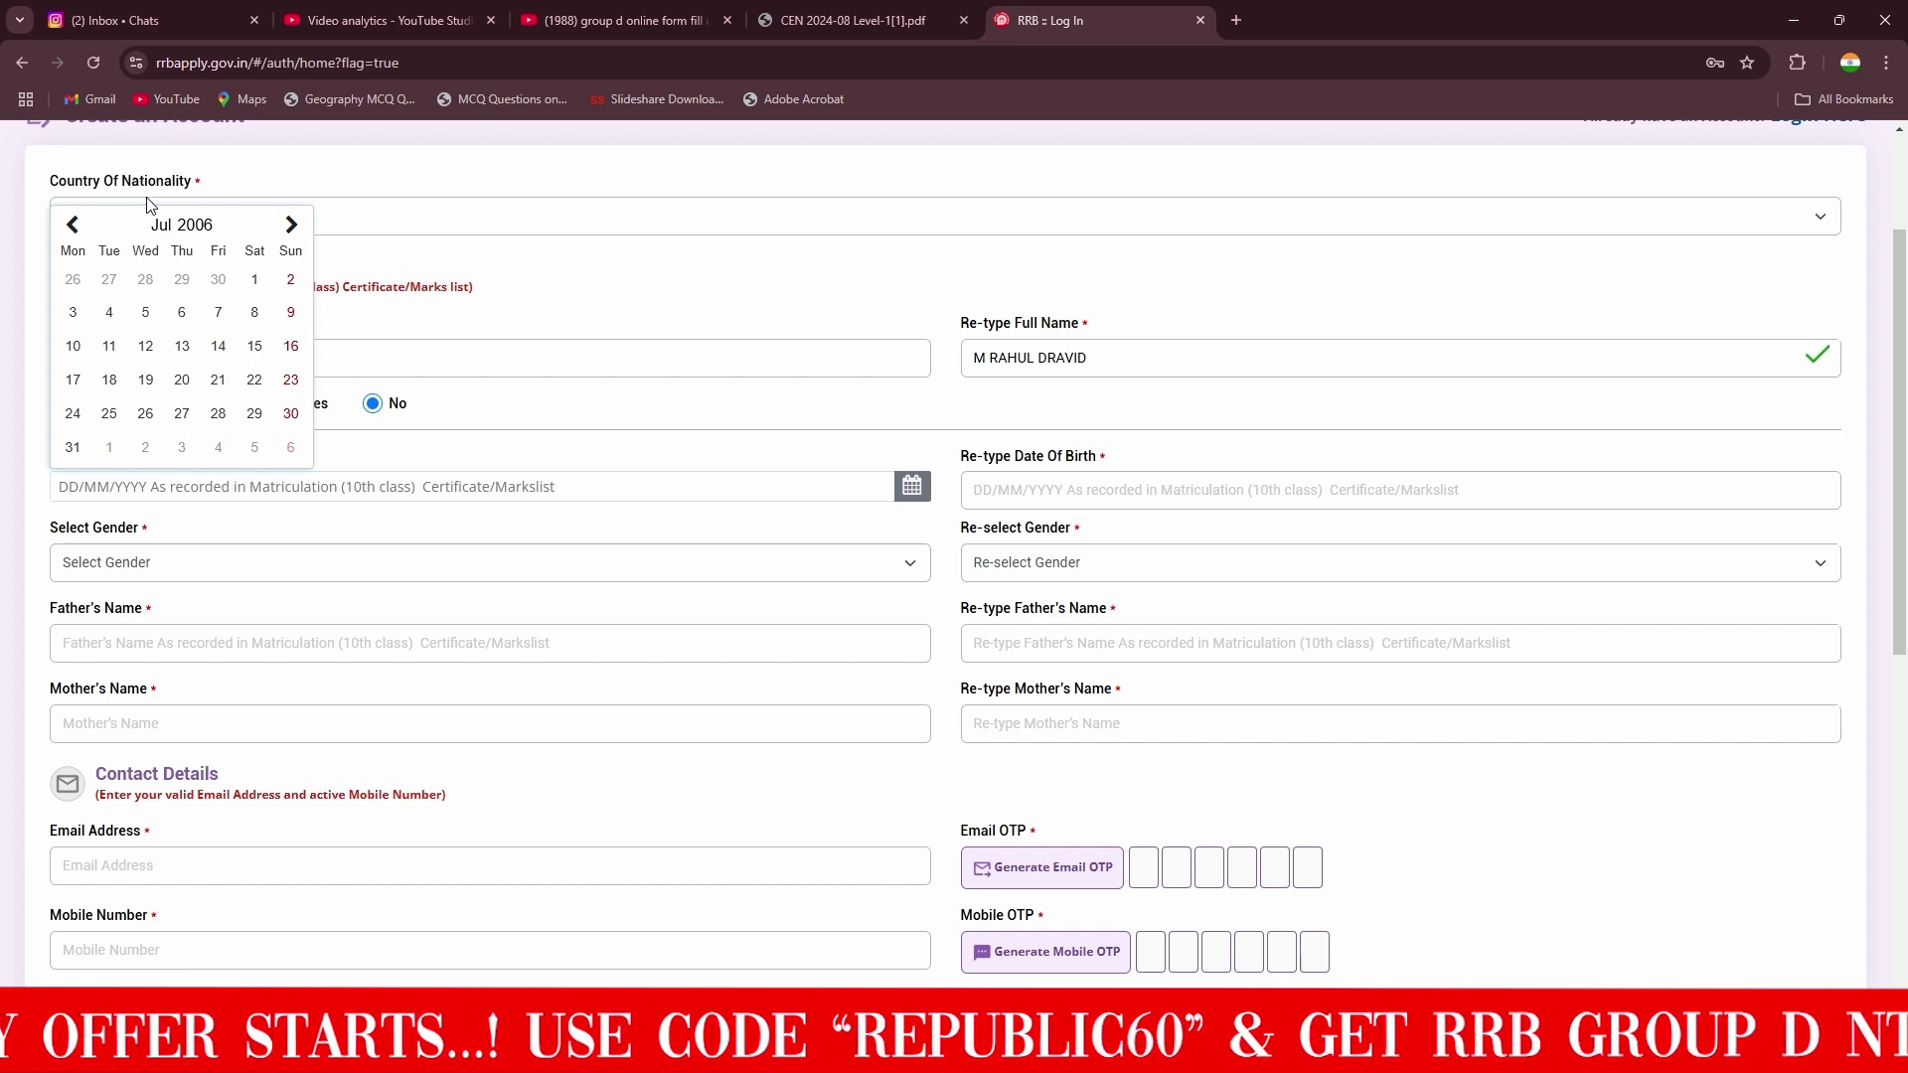
{"action": "left_click", "coordinate": [202, 228]}
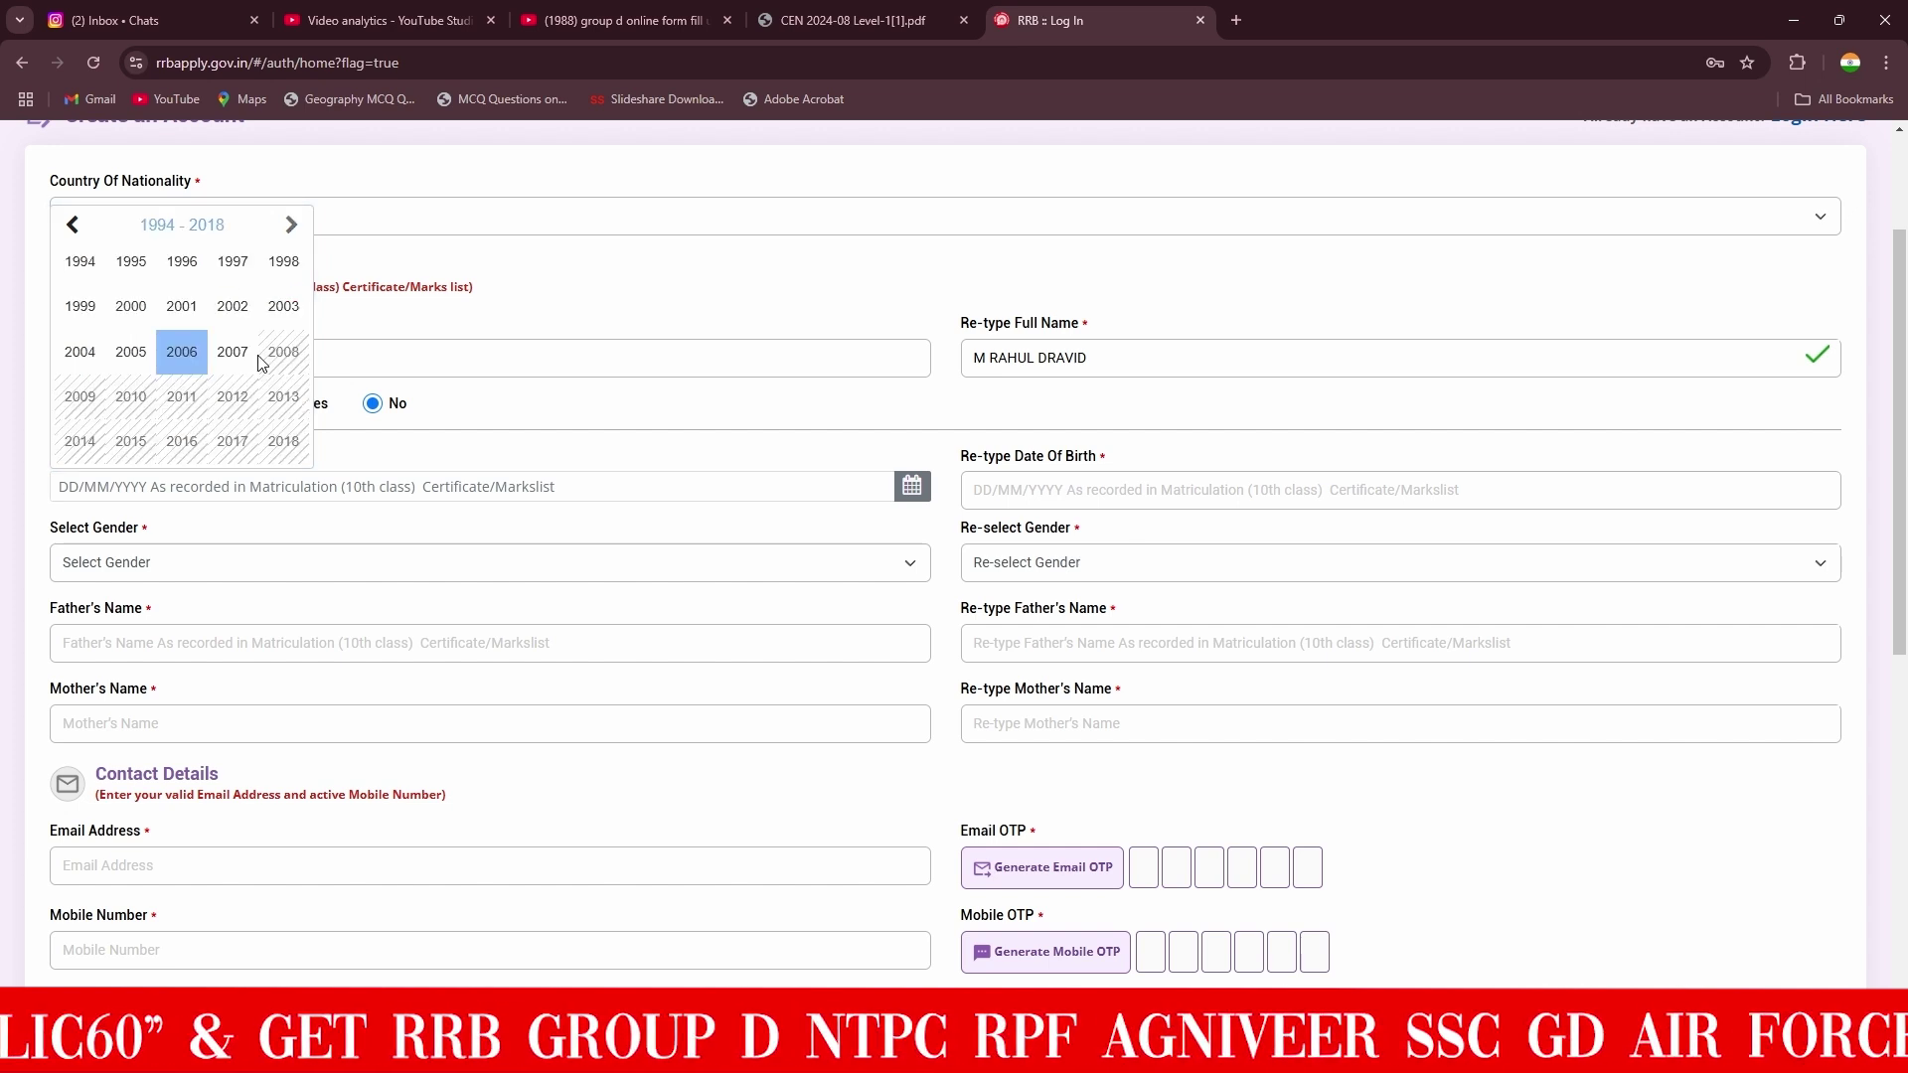
{"action": "left_click", "coordinate": [283, 306]}
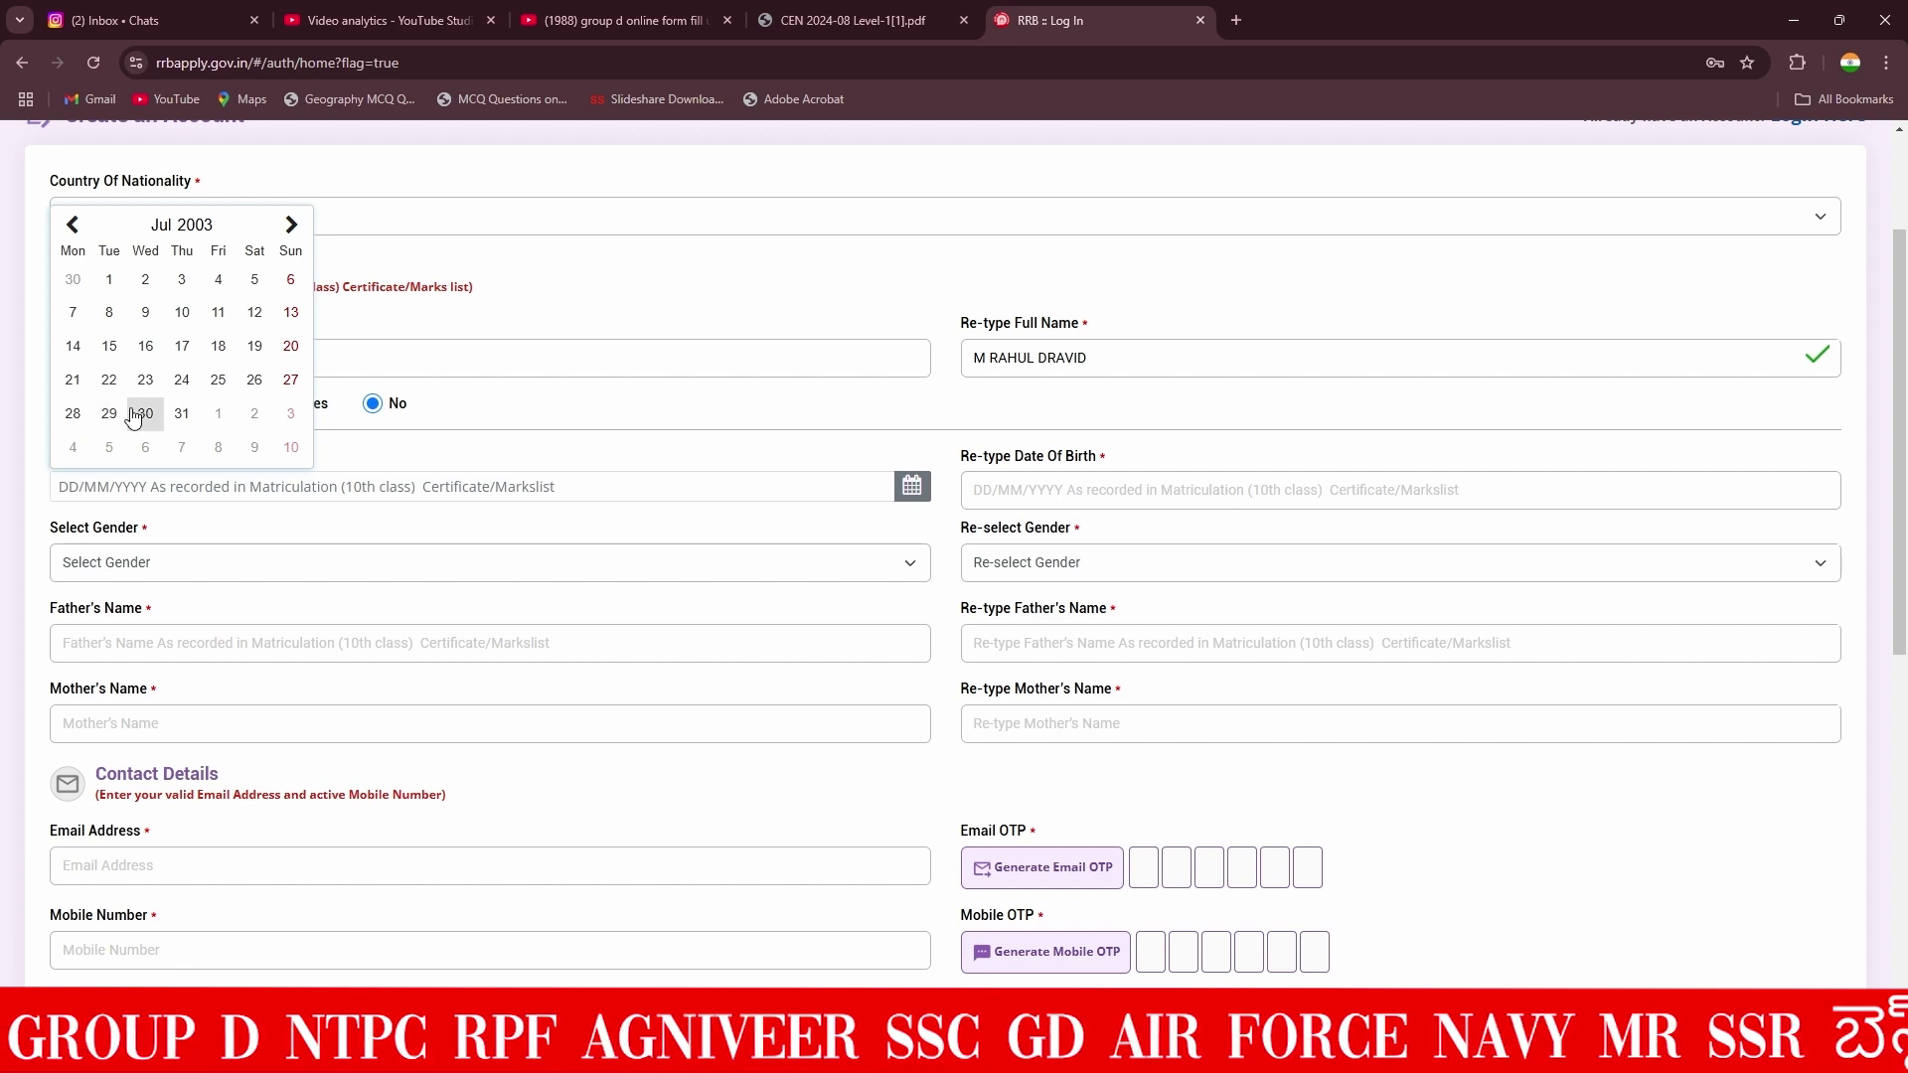
{"action": "left_click", "coordinate": [289, 225]}
{"action": "left_click", "coordinate": [289, 224]}
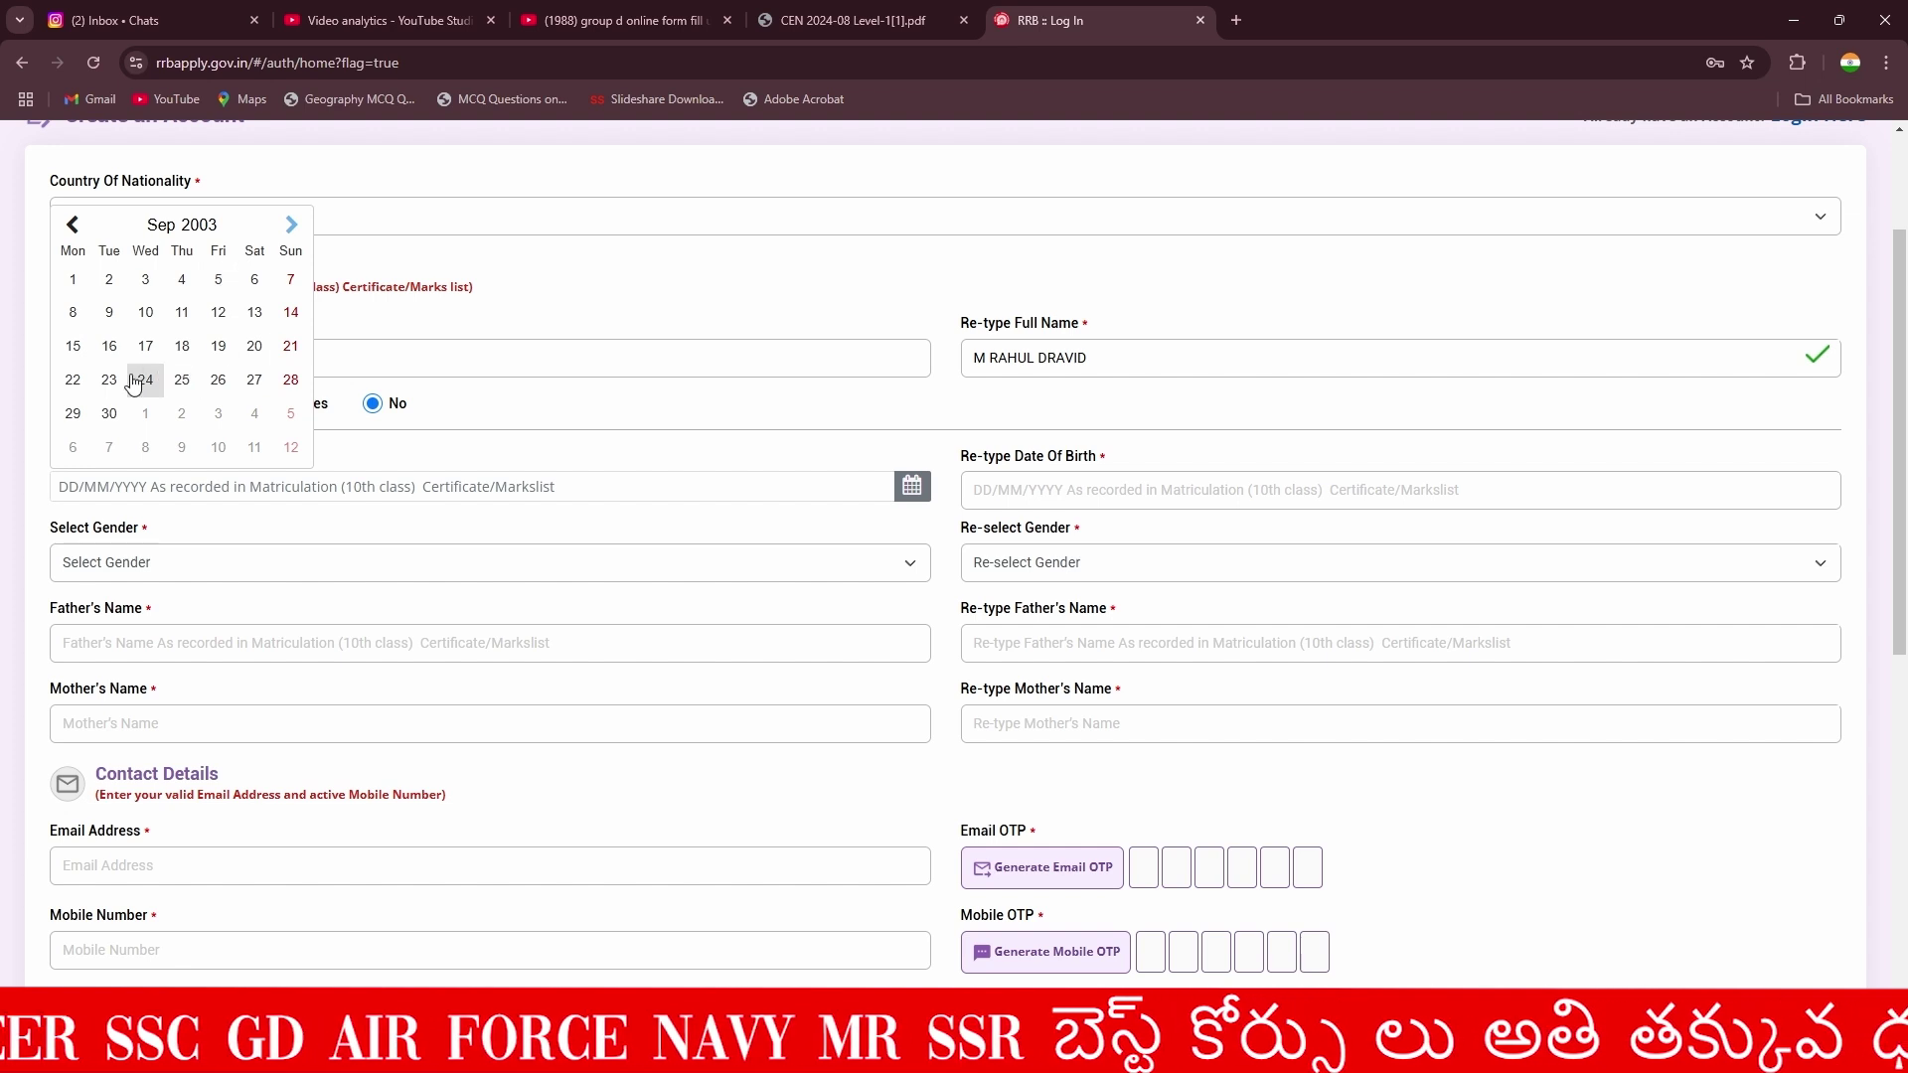
{"action": "left_click", "coordinate": [67, 381]}
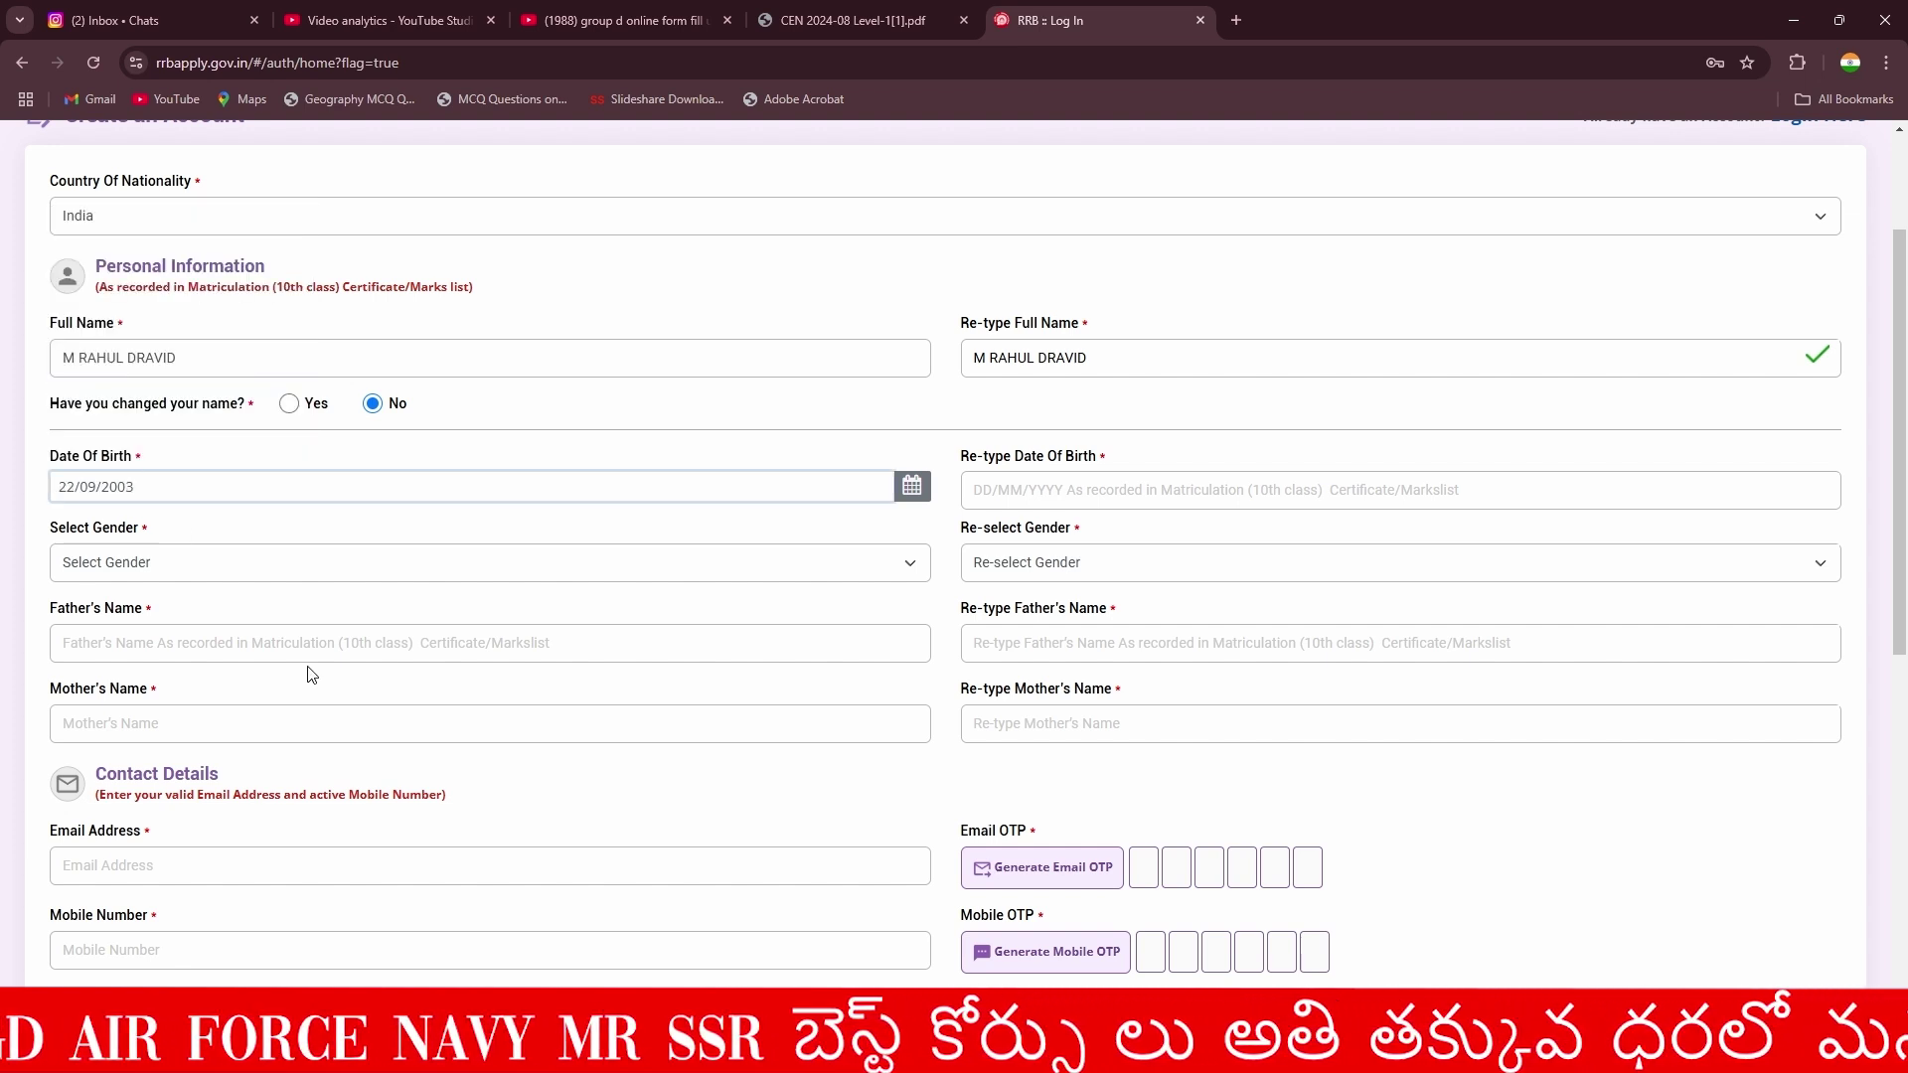
{"action": "left_click", "coordinate": [1076, 492]}
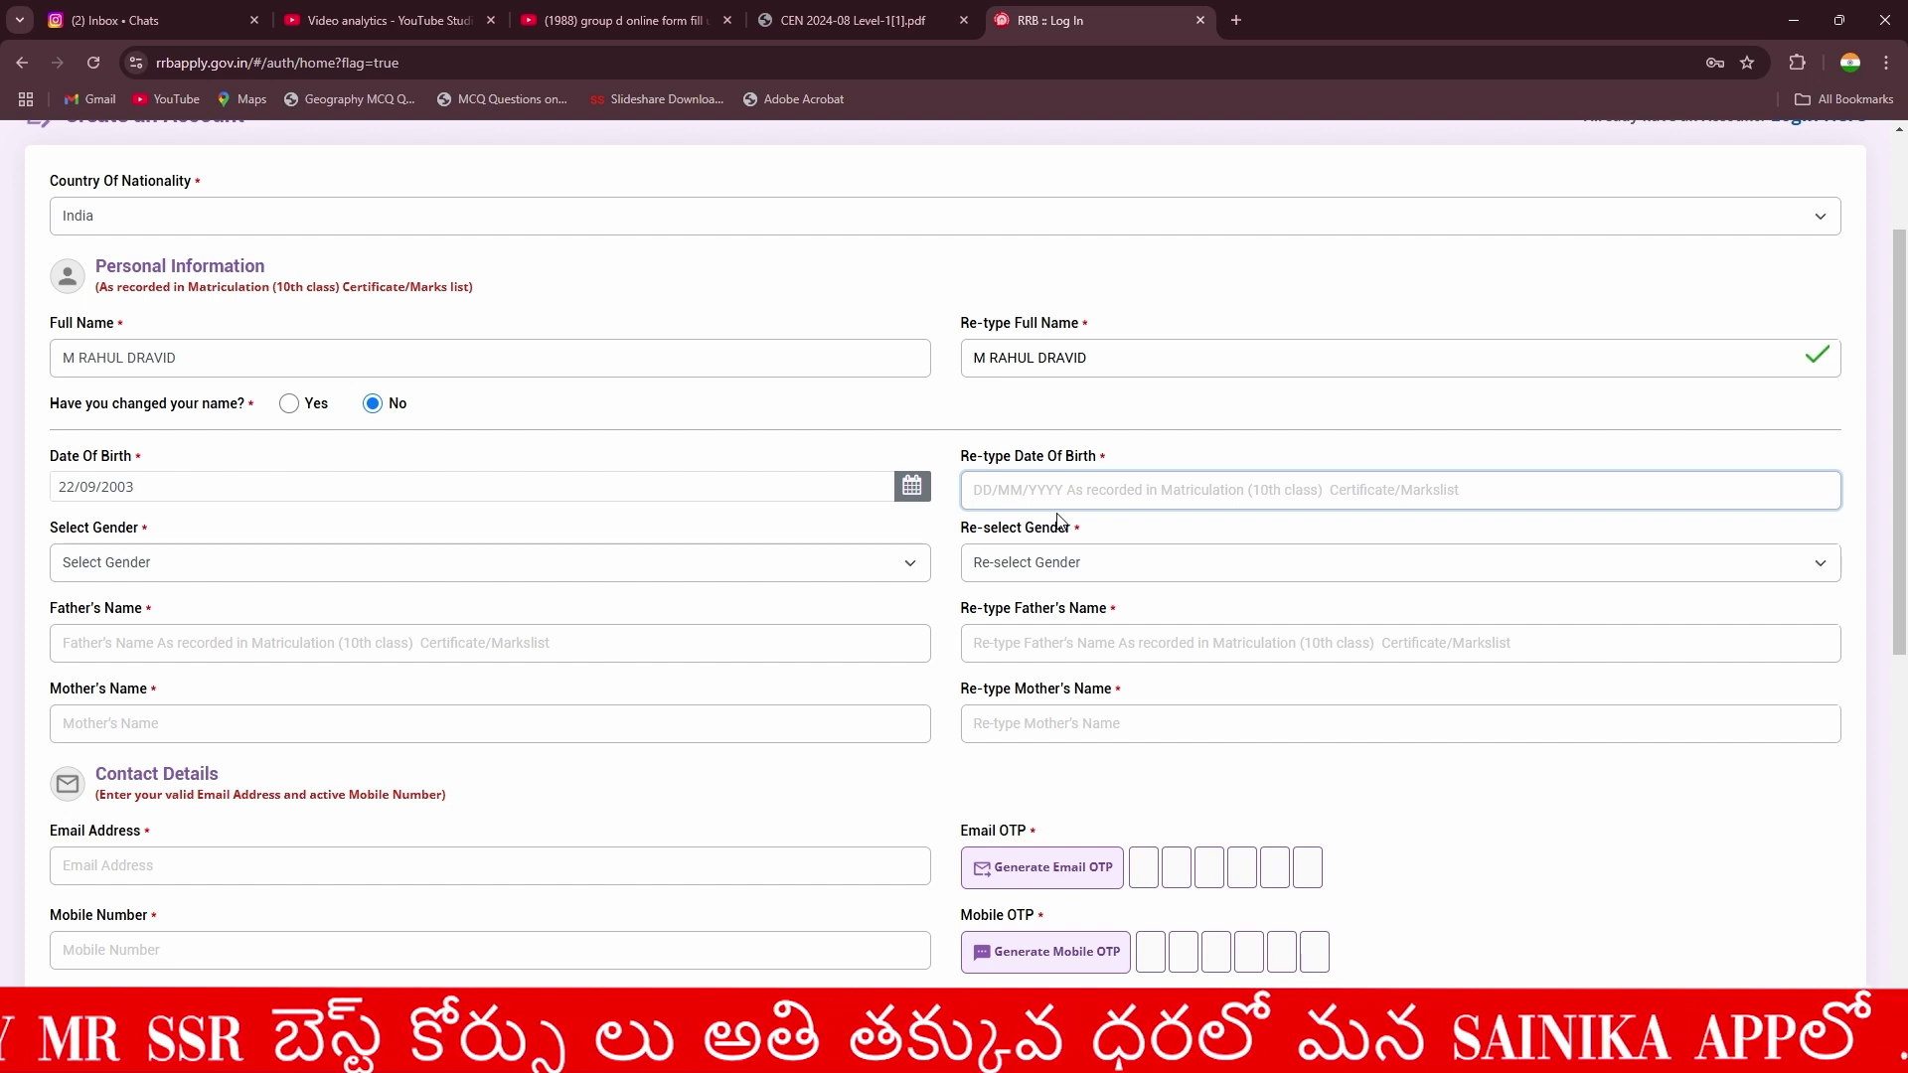
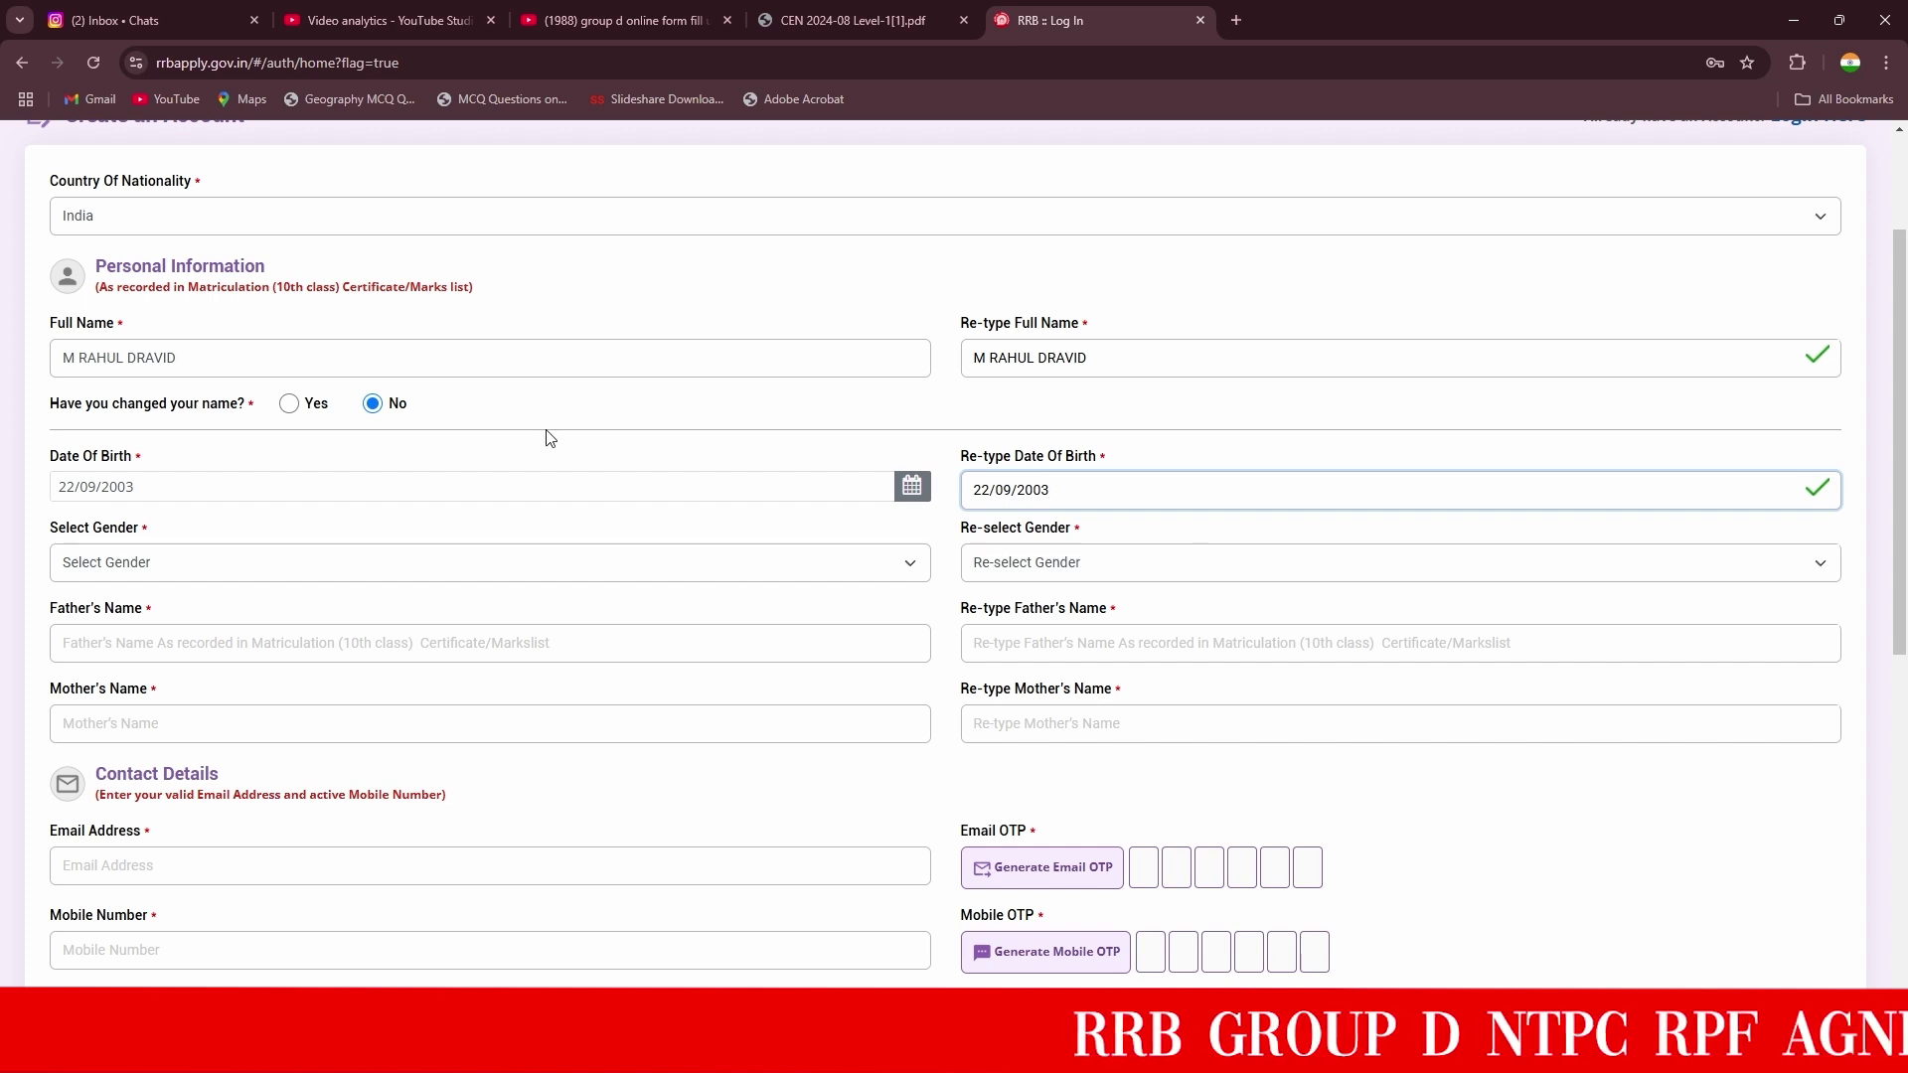
{"action": "scroll", "coordinate": [407, 592], "scroll_direction": "down", "scroll_amount": 1}
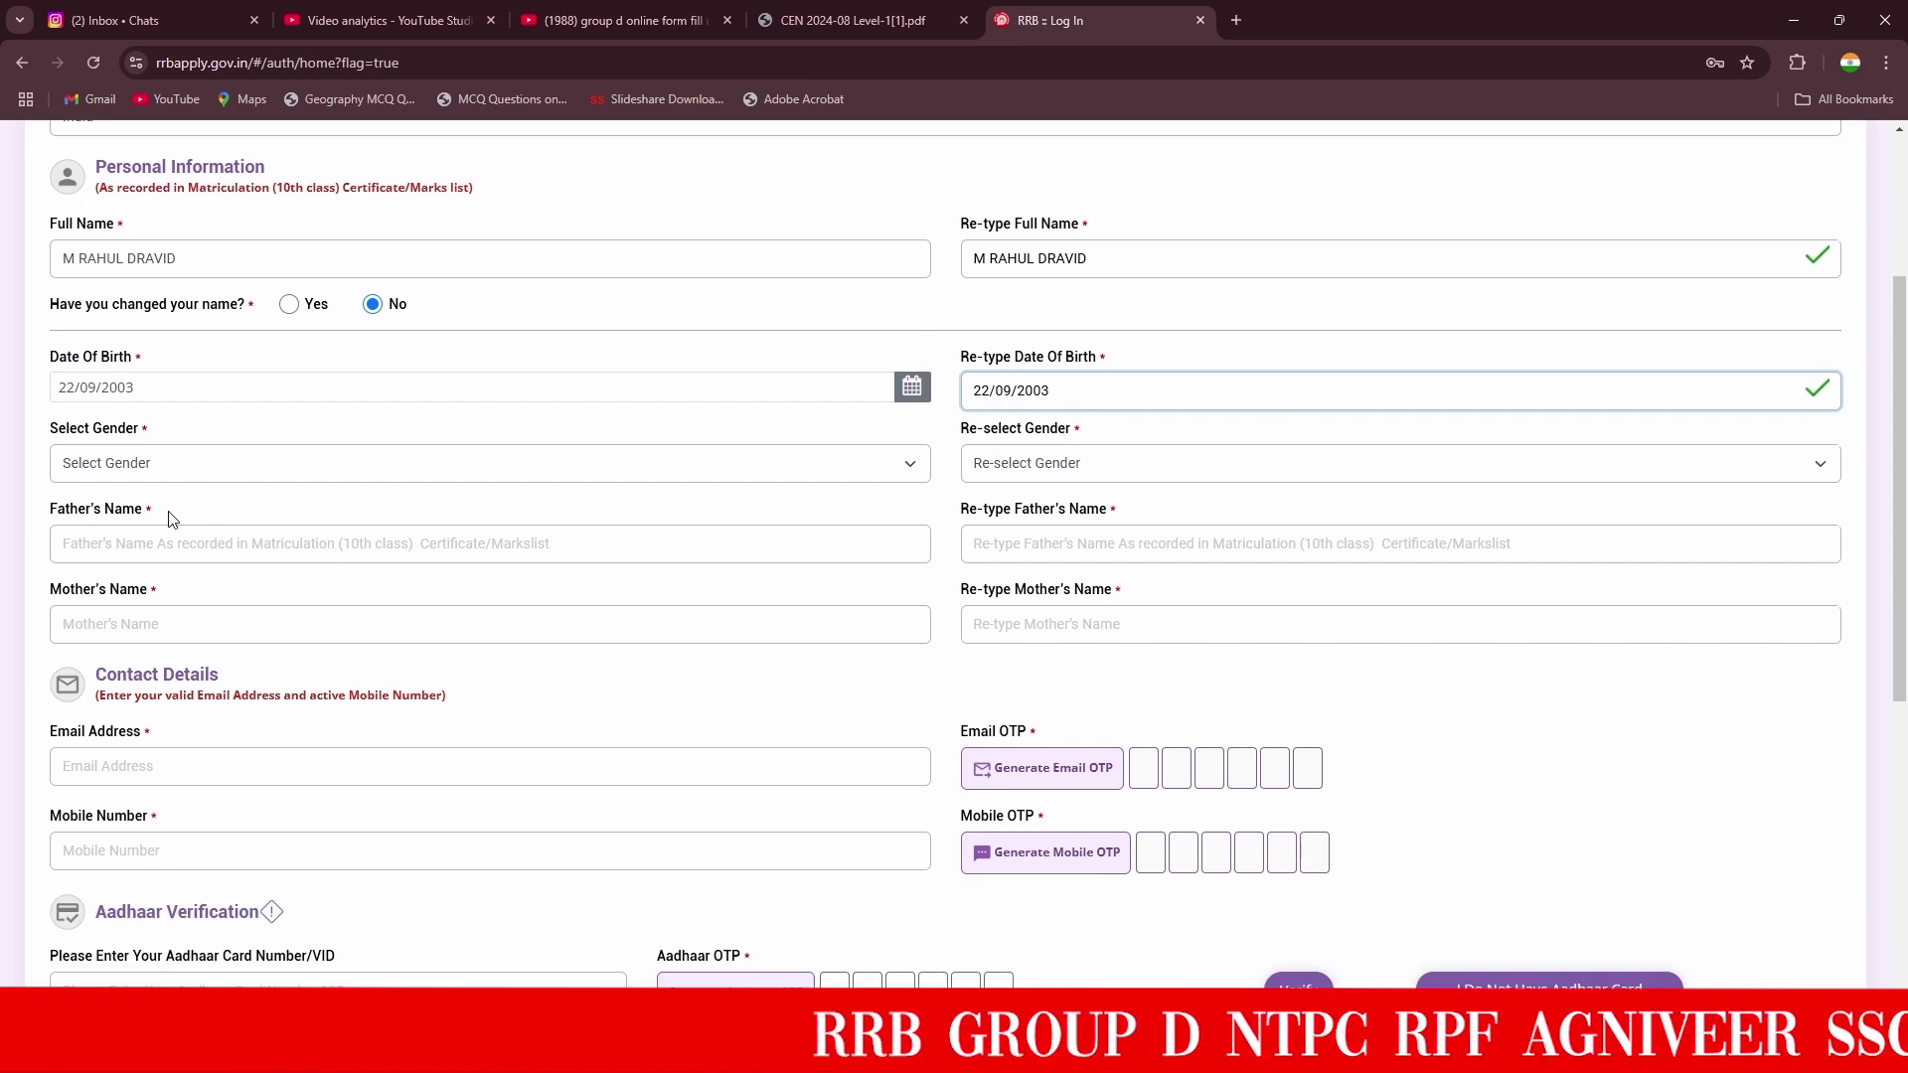
- Set both Select Gender and Re-select Gender to Male
{"action": "left_click", "coordinate": [345, 461]}
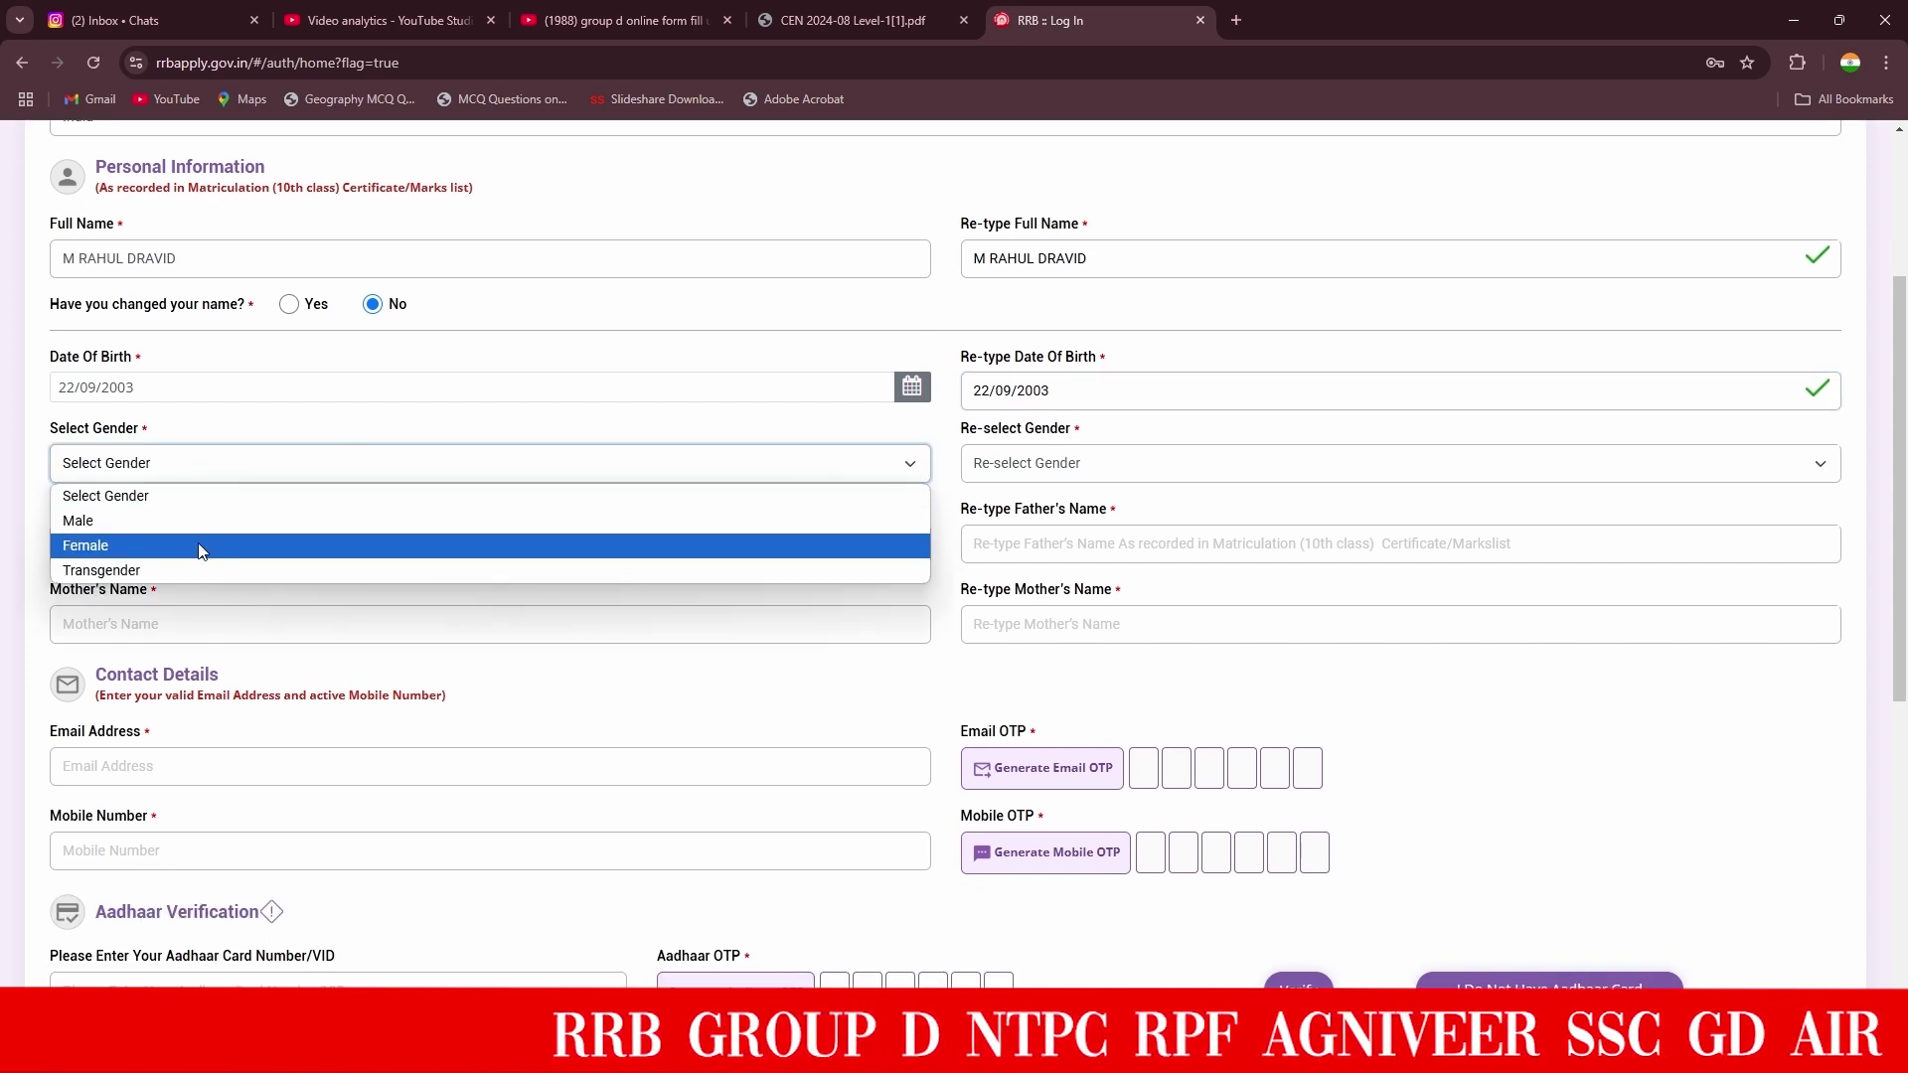
{"action": "left_click", "coordinate": [221, 523]}
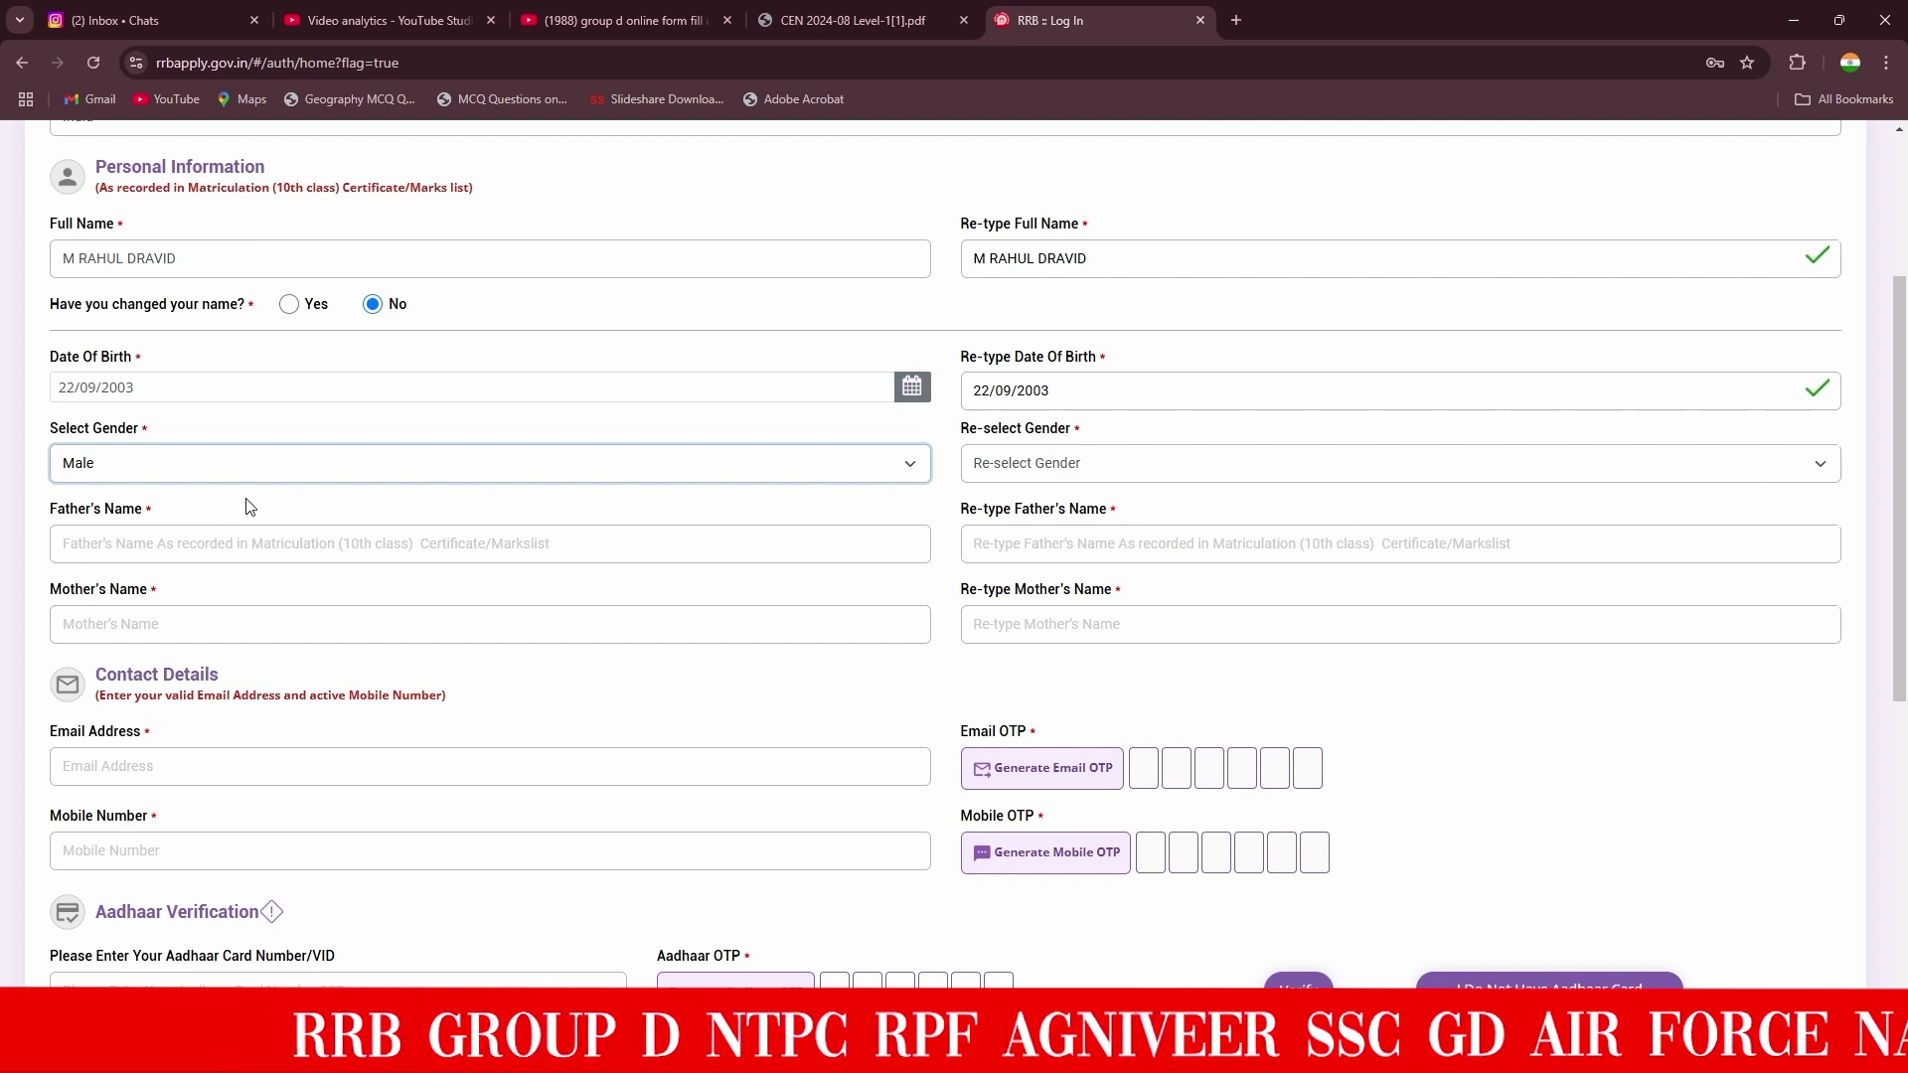
{"action": "left_click", "coordinate": [901, 470]}
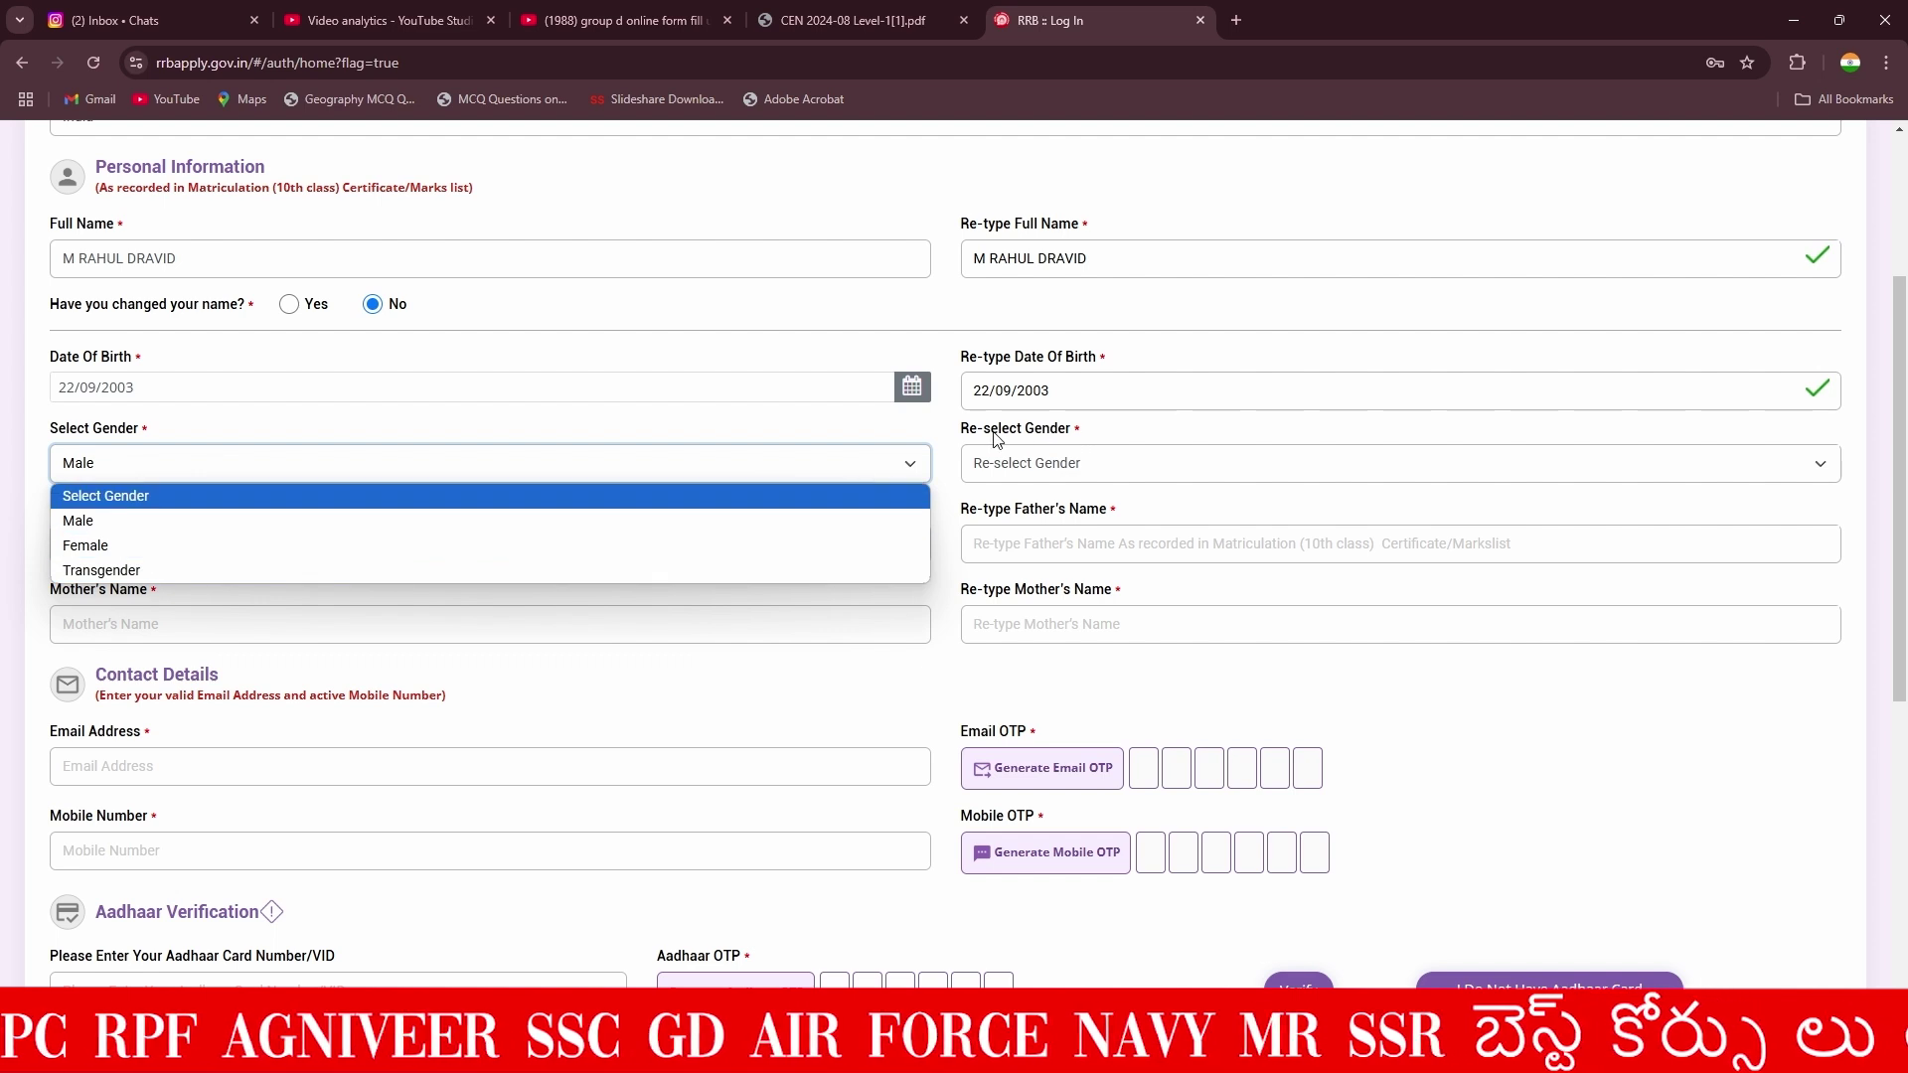
{"action": "left_click", "coordinate": [801, 467]}
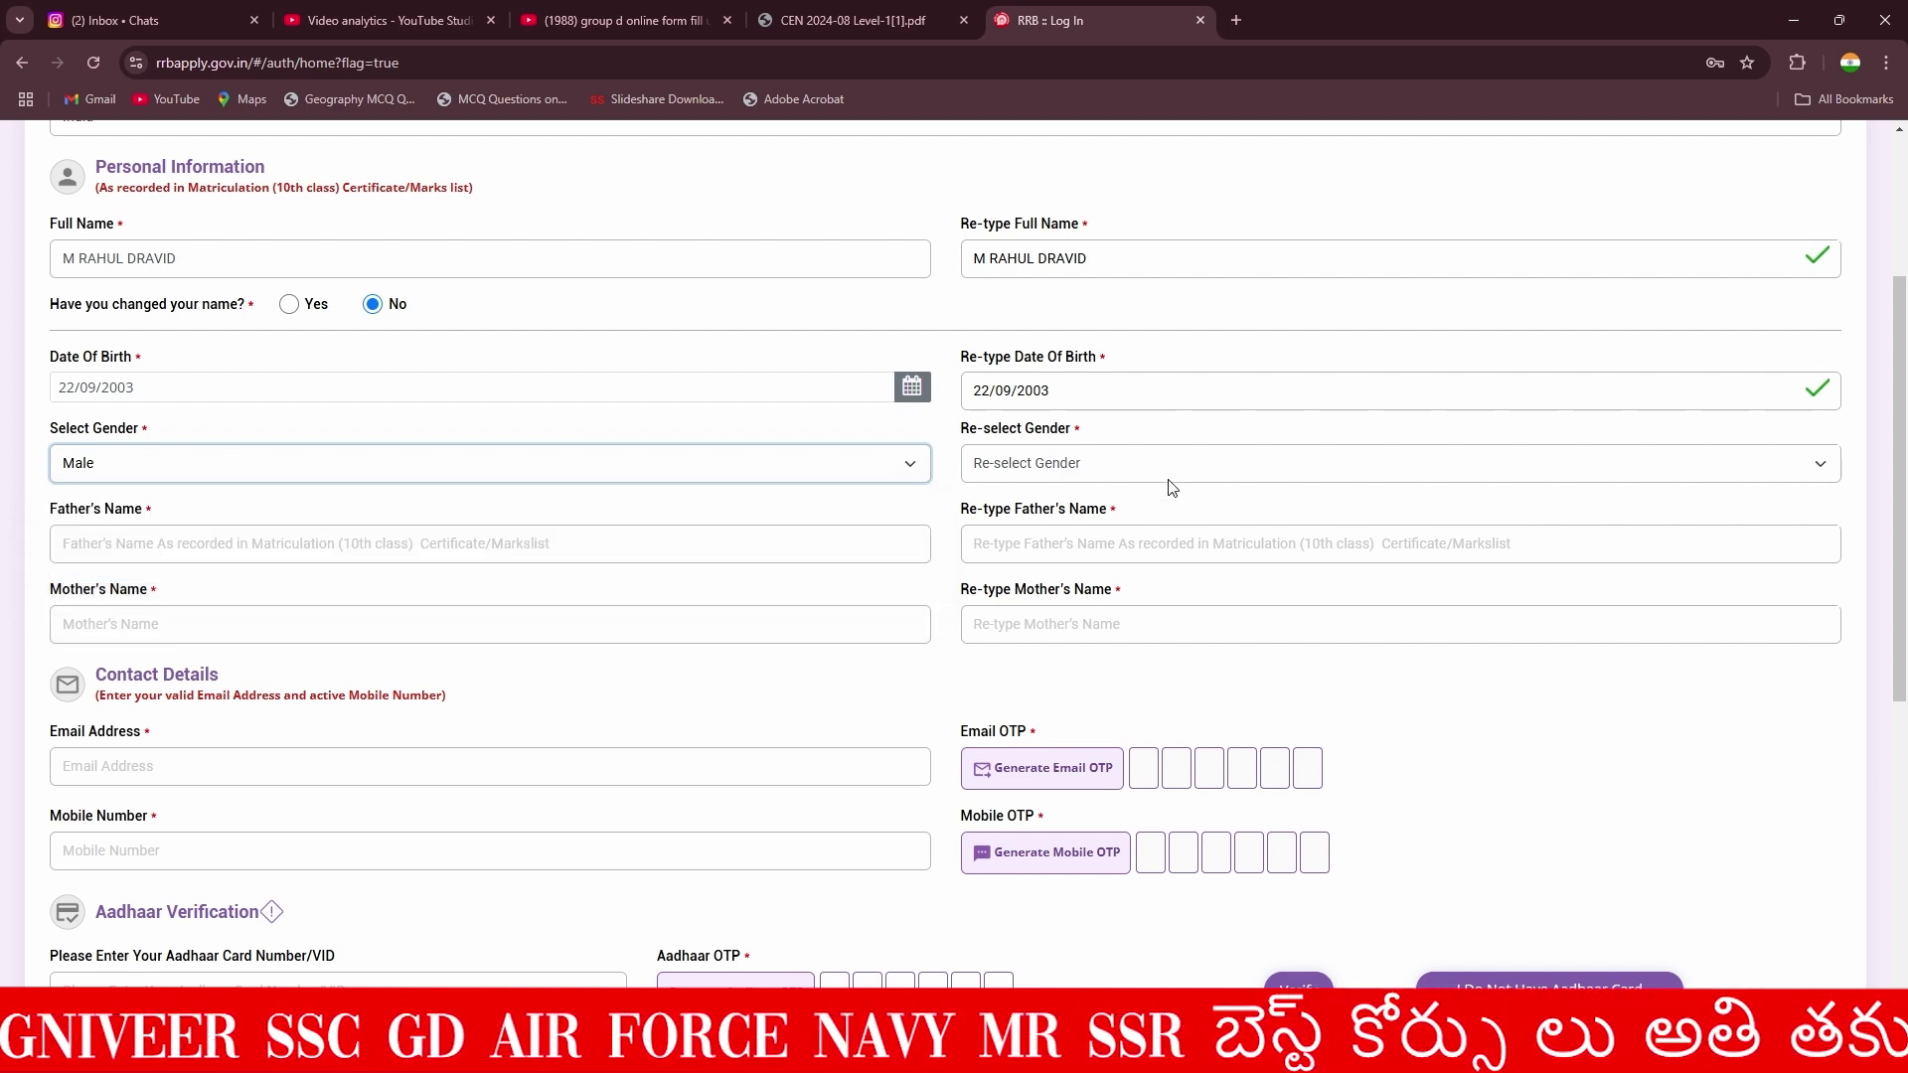
{"action": "left_click", "coordinate": [1115, 472]}
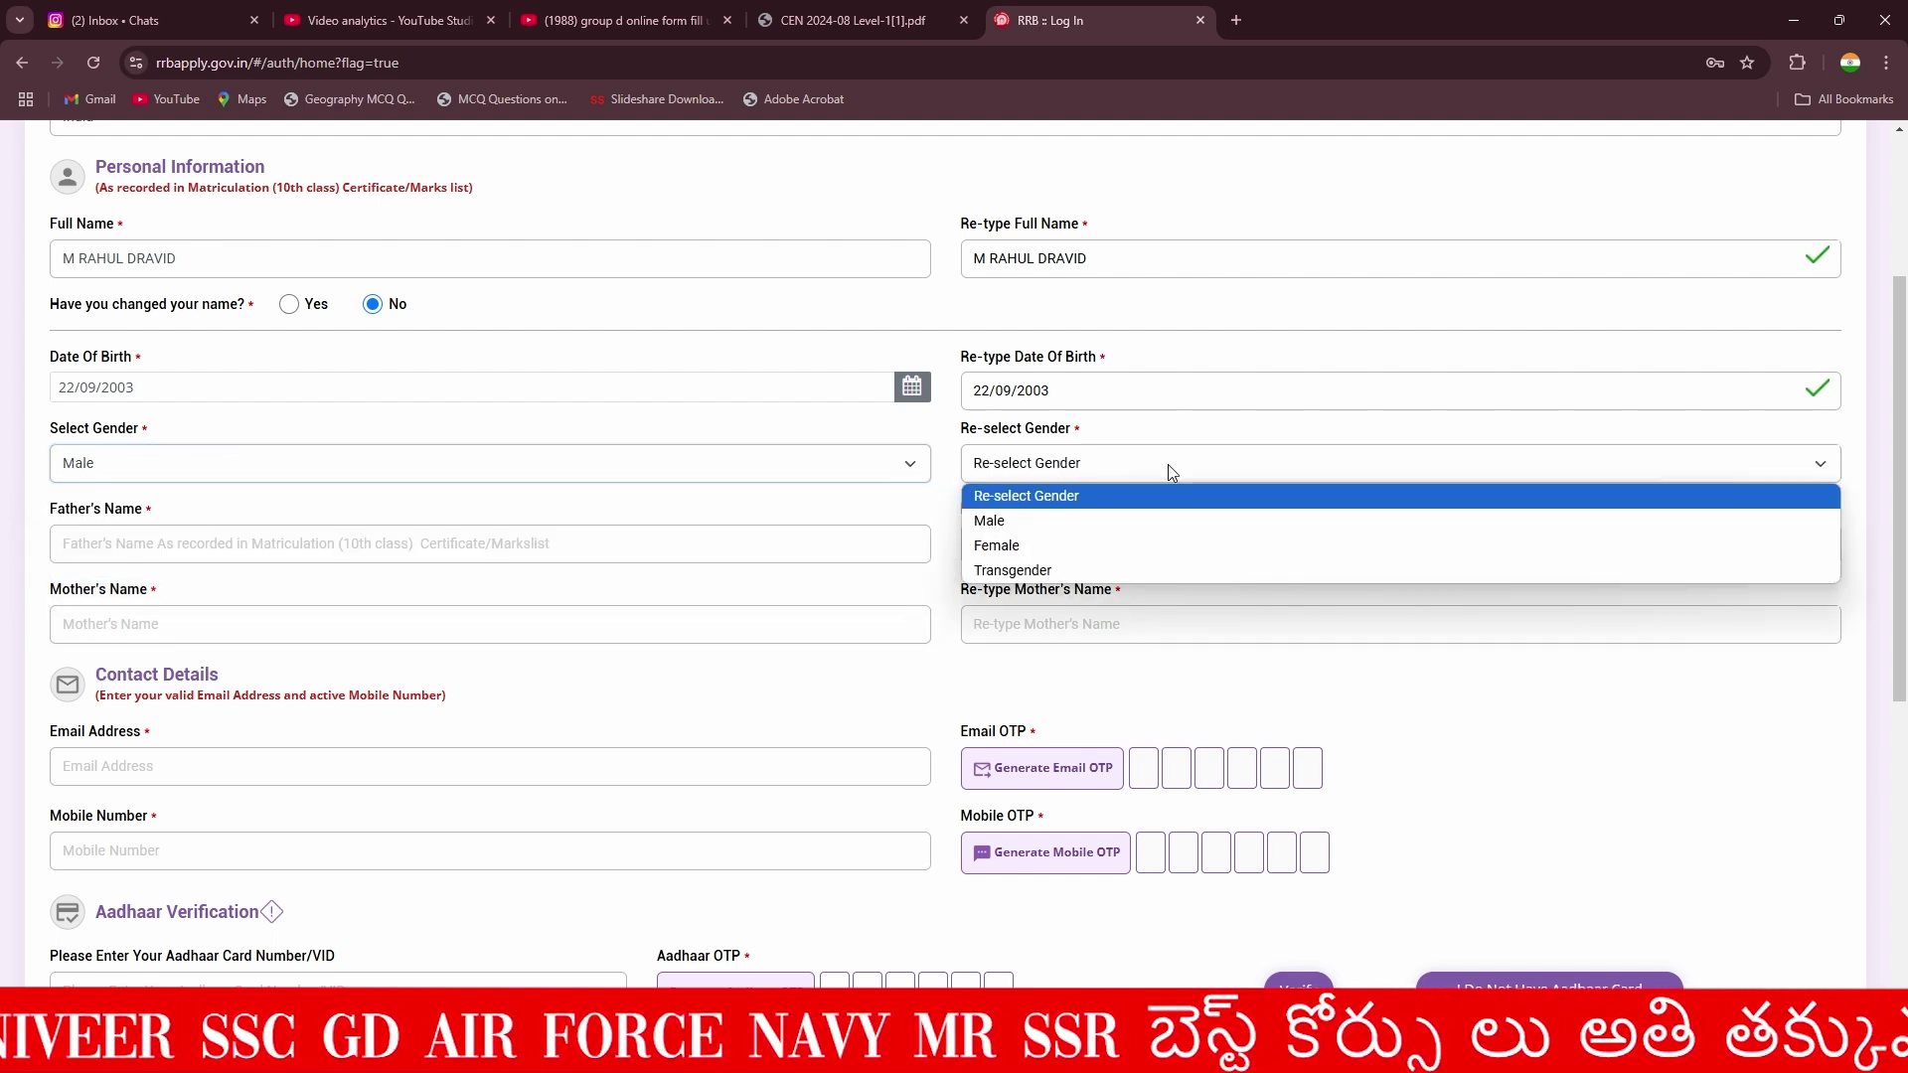
{"action": "left_click", "coordinate": [1046, 521]}
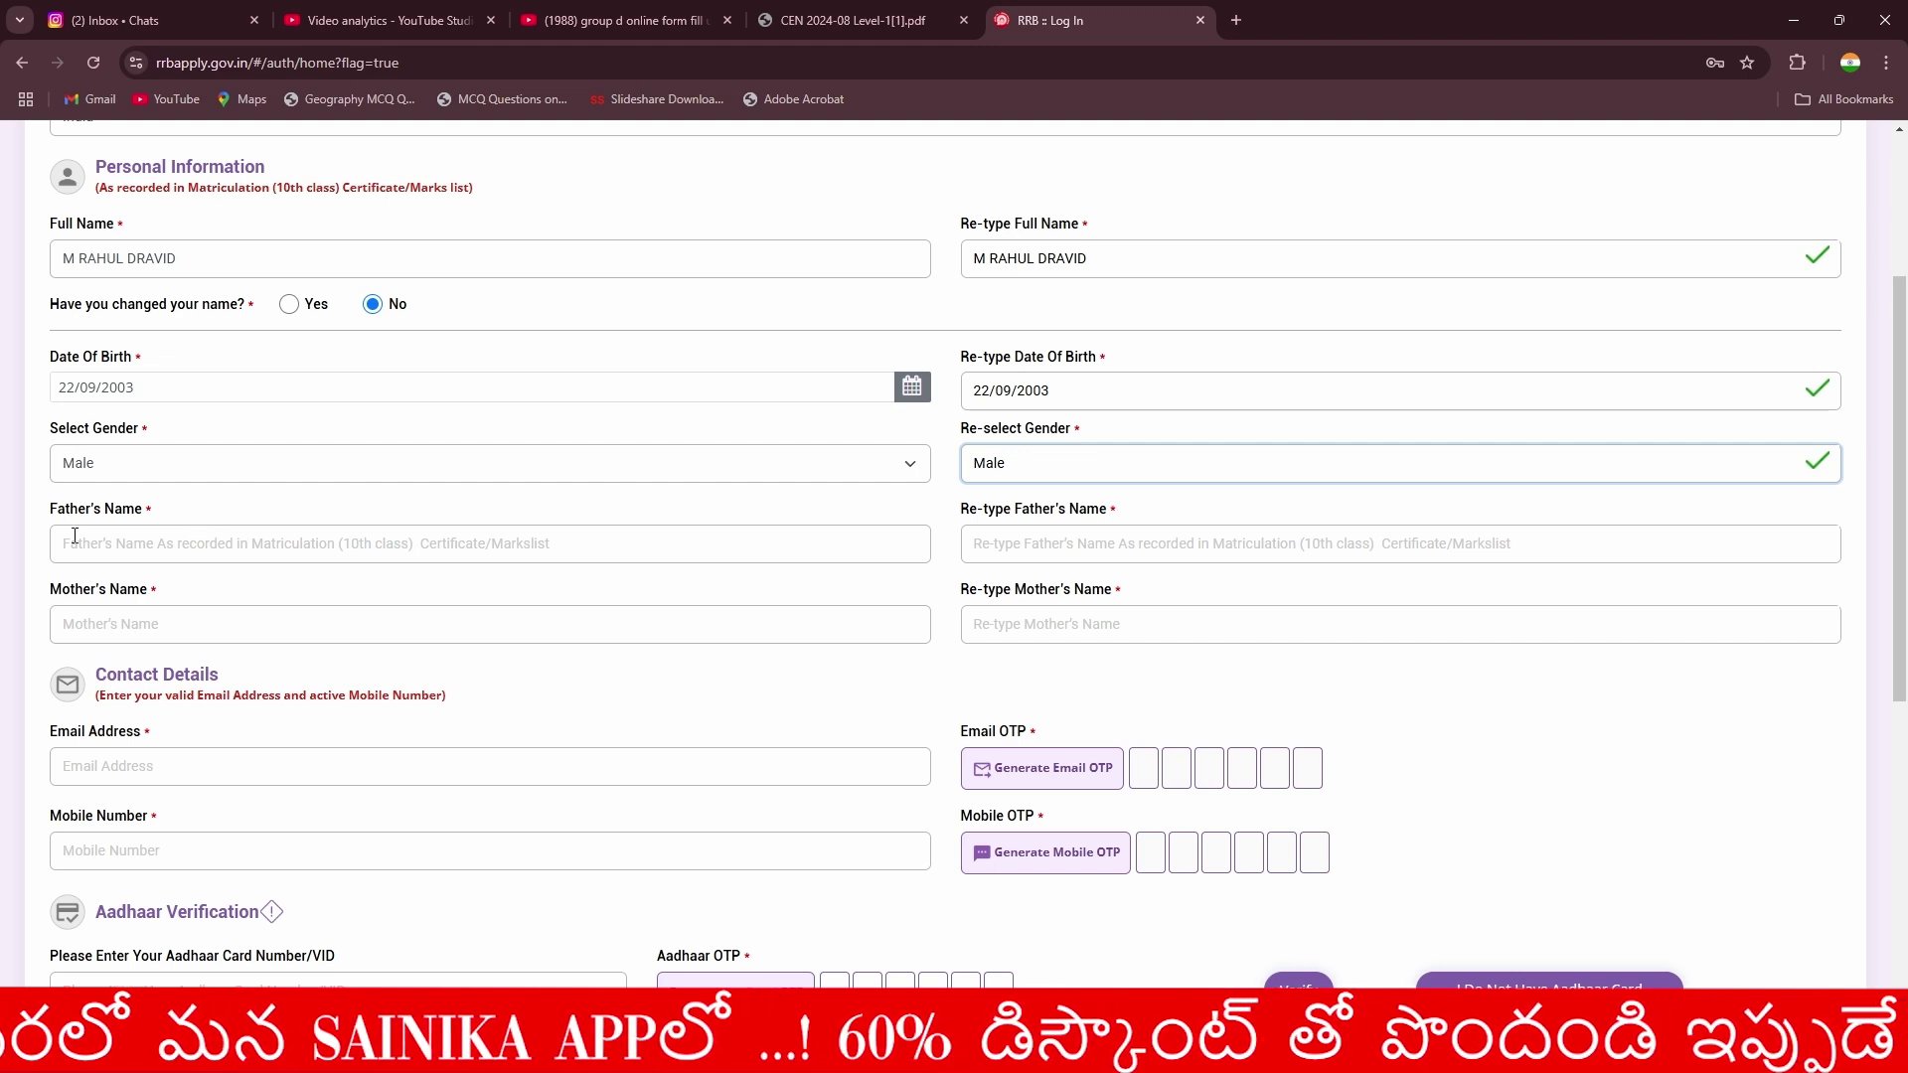
- Enter the father's name in both fields, adding the missing H to the re-typed copy
{"action": "left_click", "coordinate": [186, 551]}
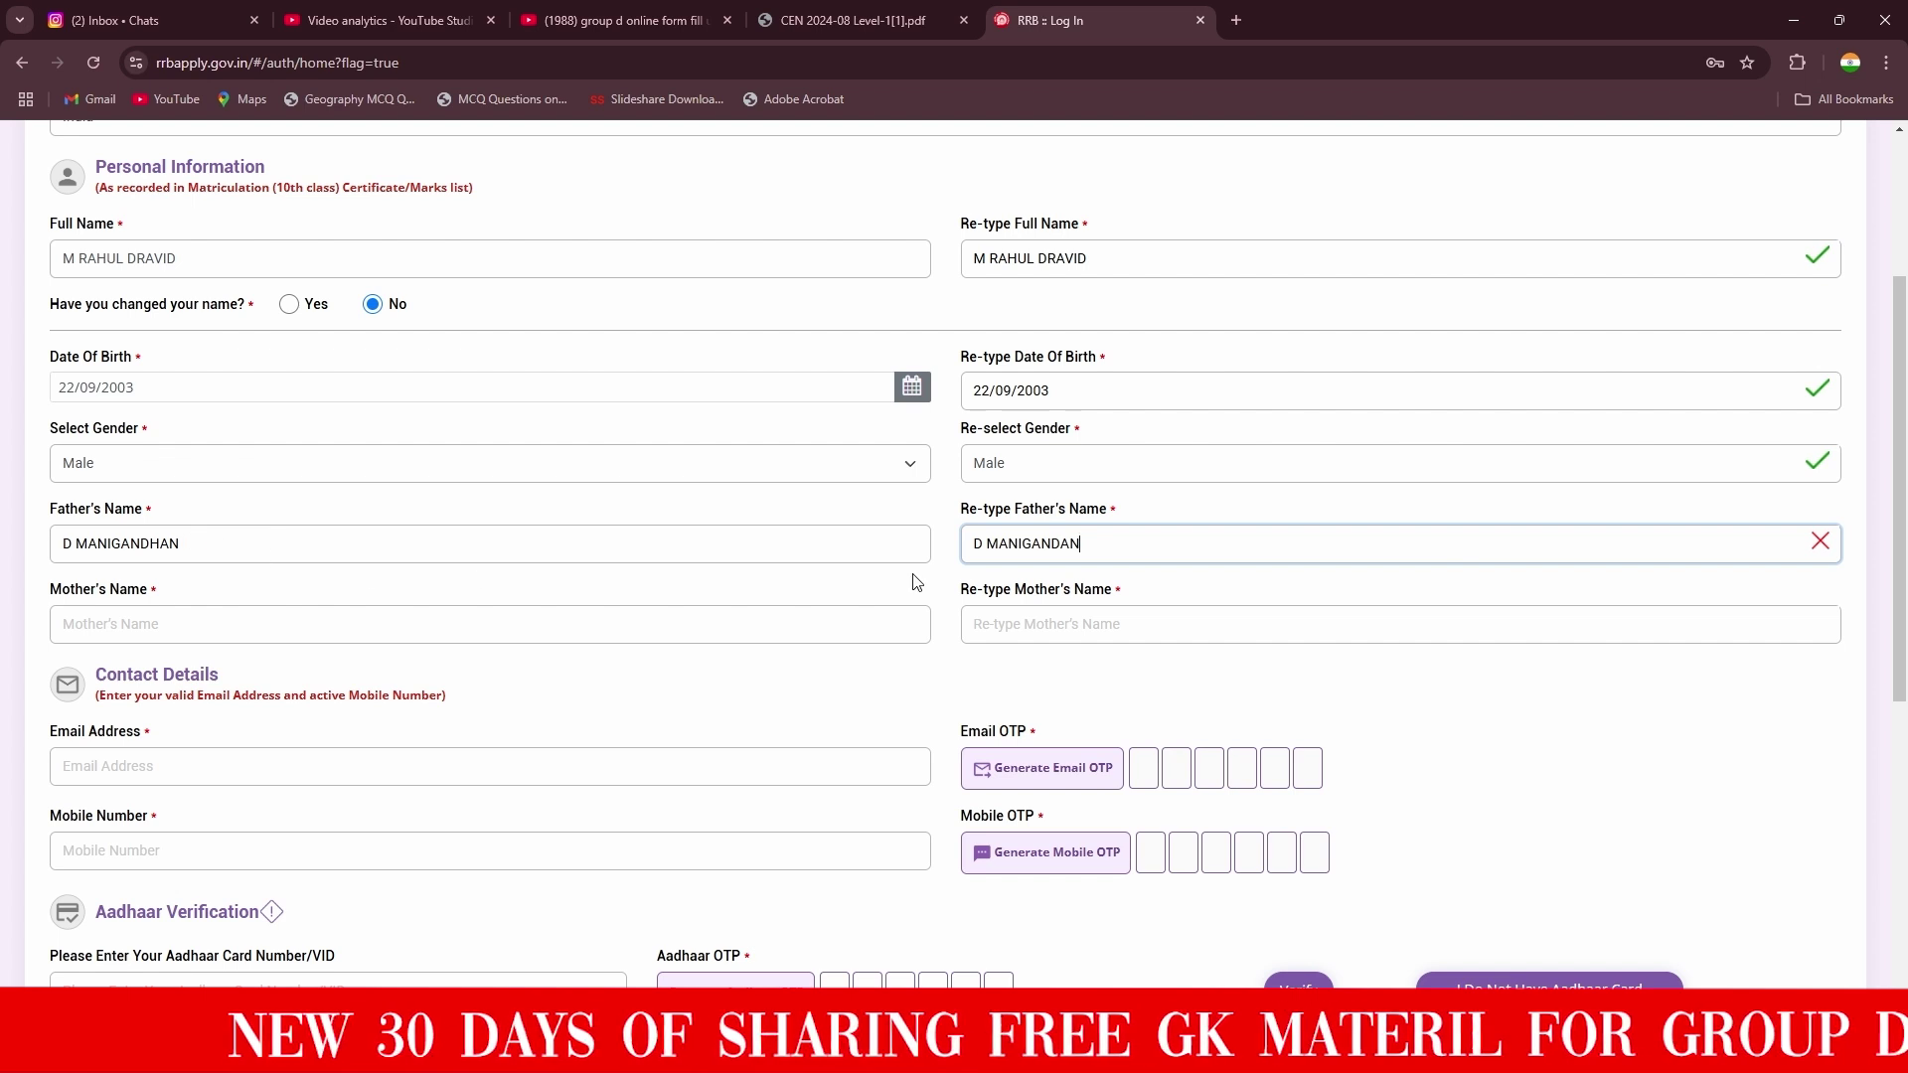
{"action": "left_click", "coordinate": [1061, 544]}
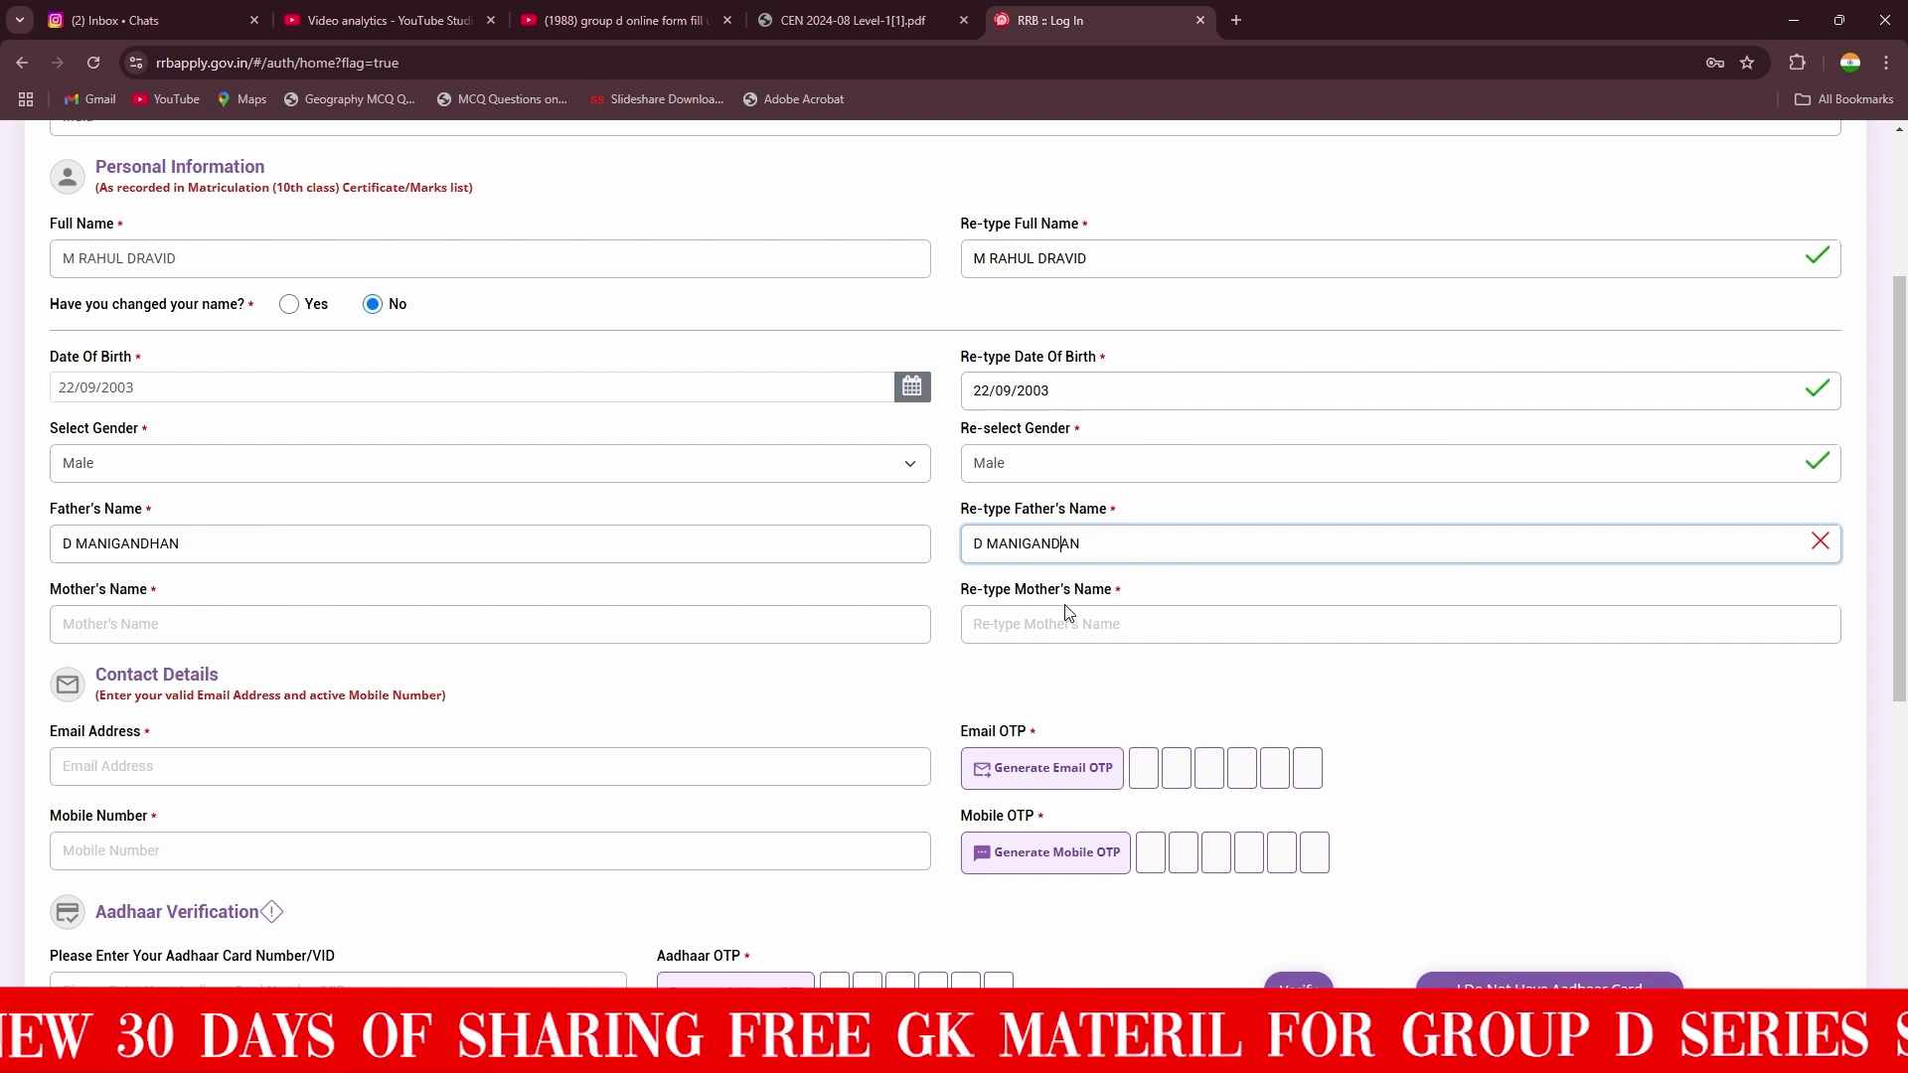
{"action": "type", "text": "H"}
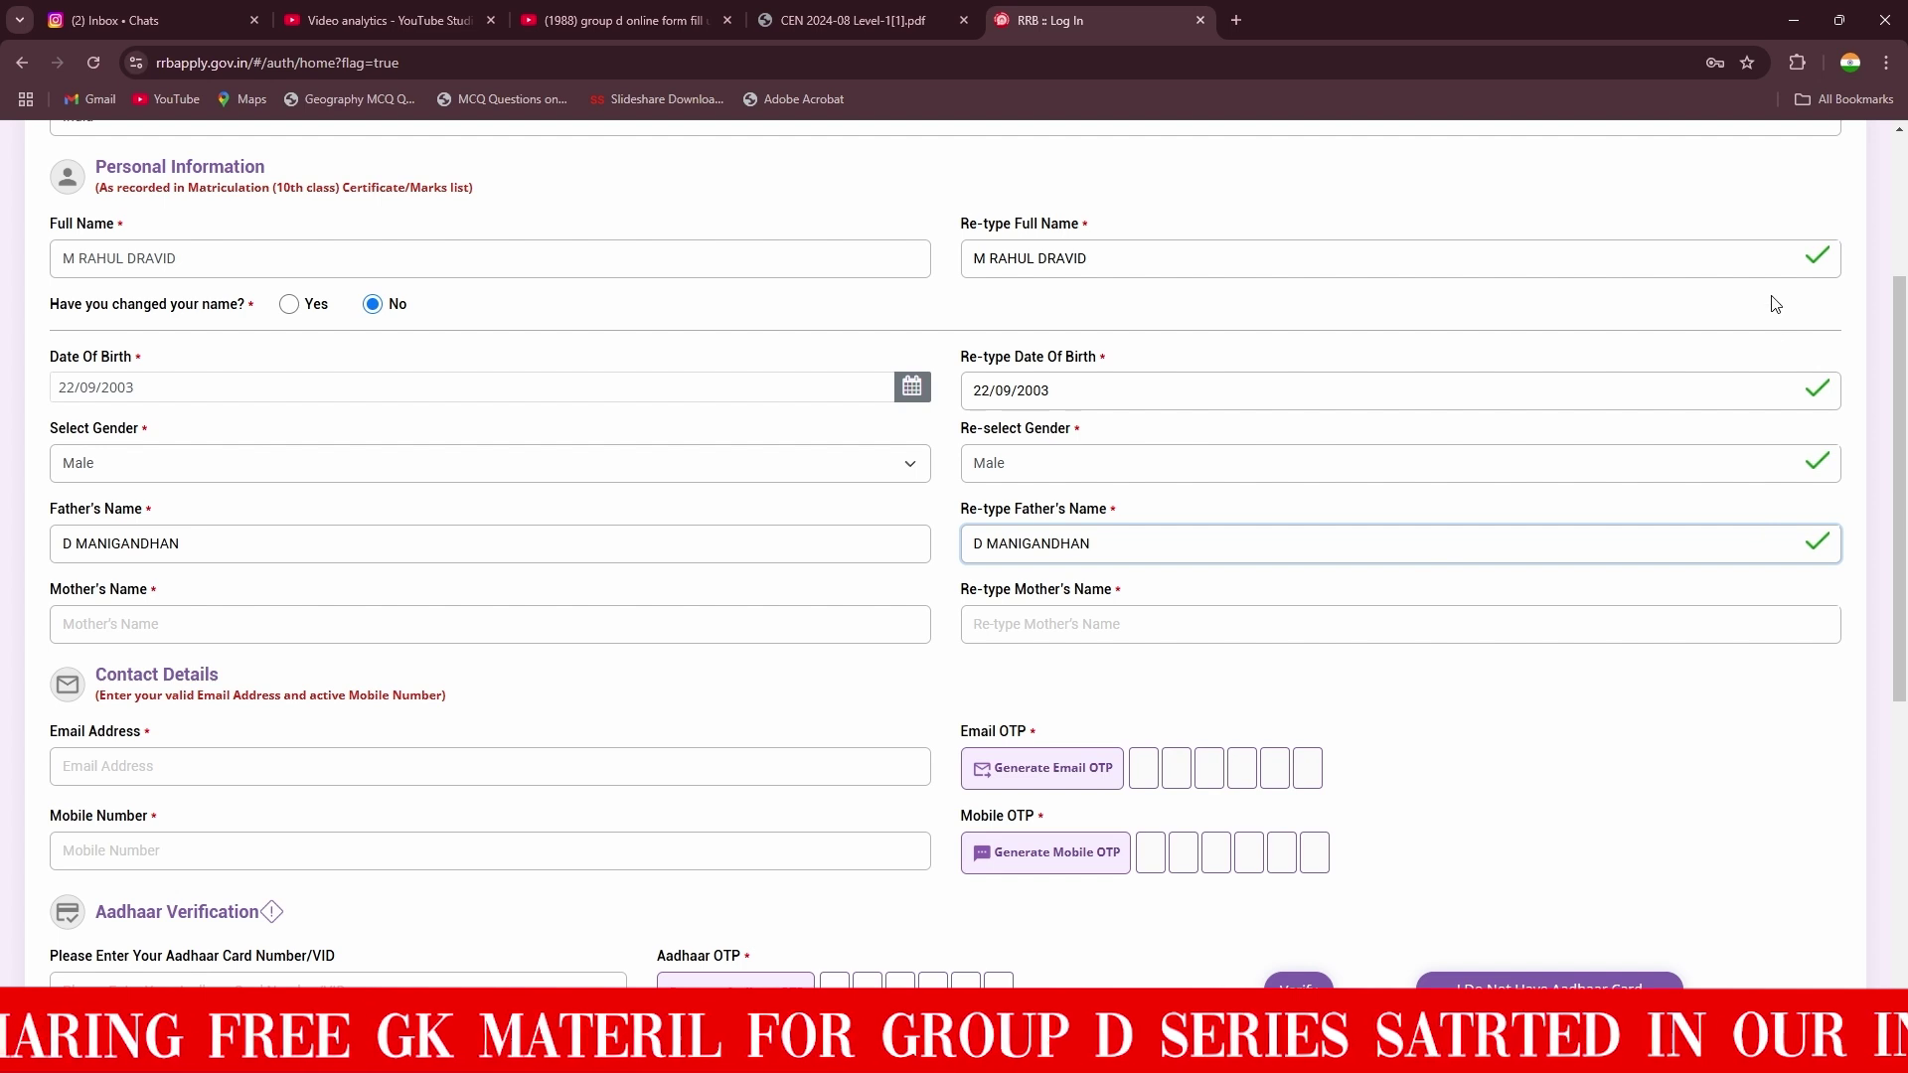
- Type the mother's name in Mother's Name and again in Re-type Mother's Name
{"action": "scroll", "coordinate": [811, 617], "scroll_direction": "down", "scroll_amount": 2}
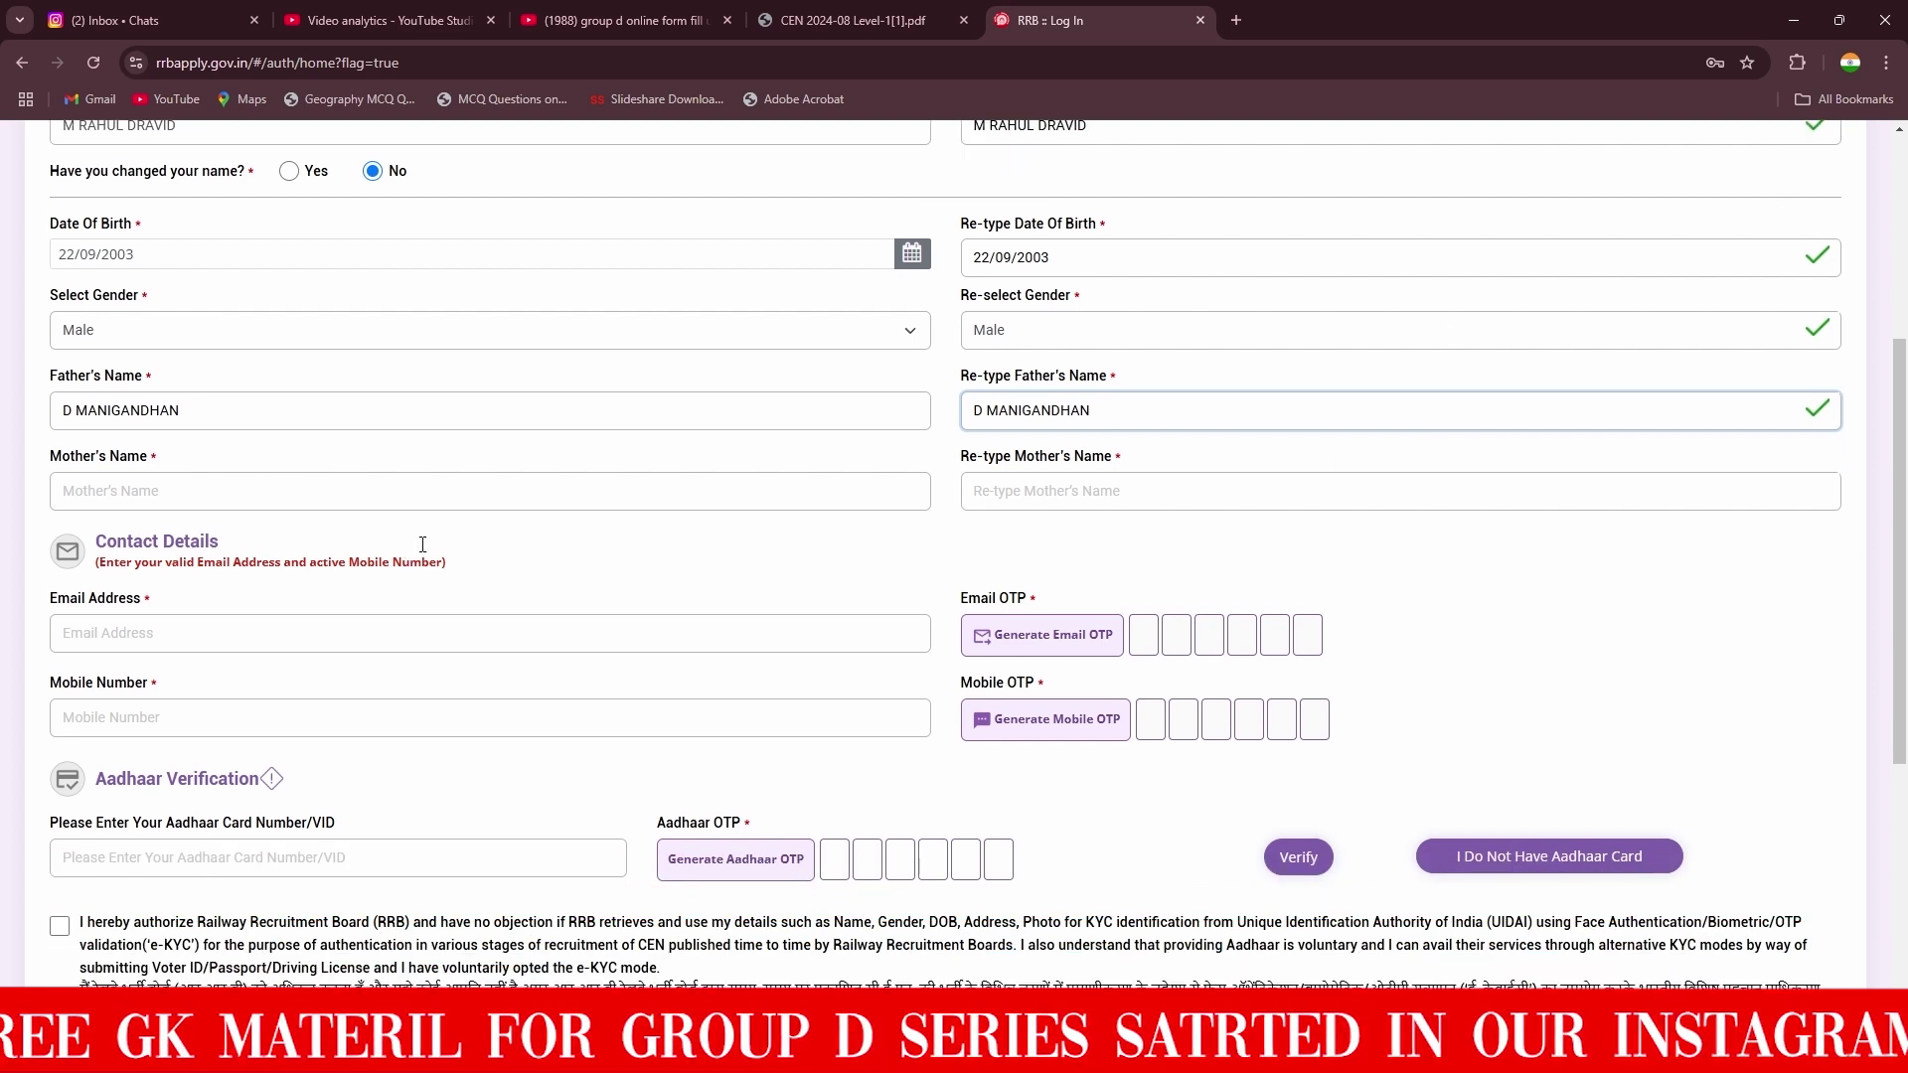
{"action": "left_click", "coordinate": [127, 427]}
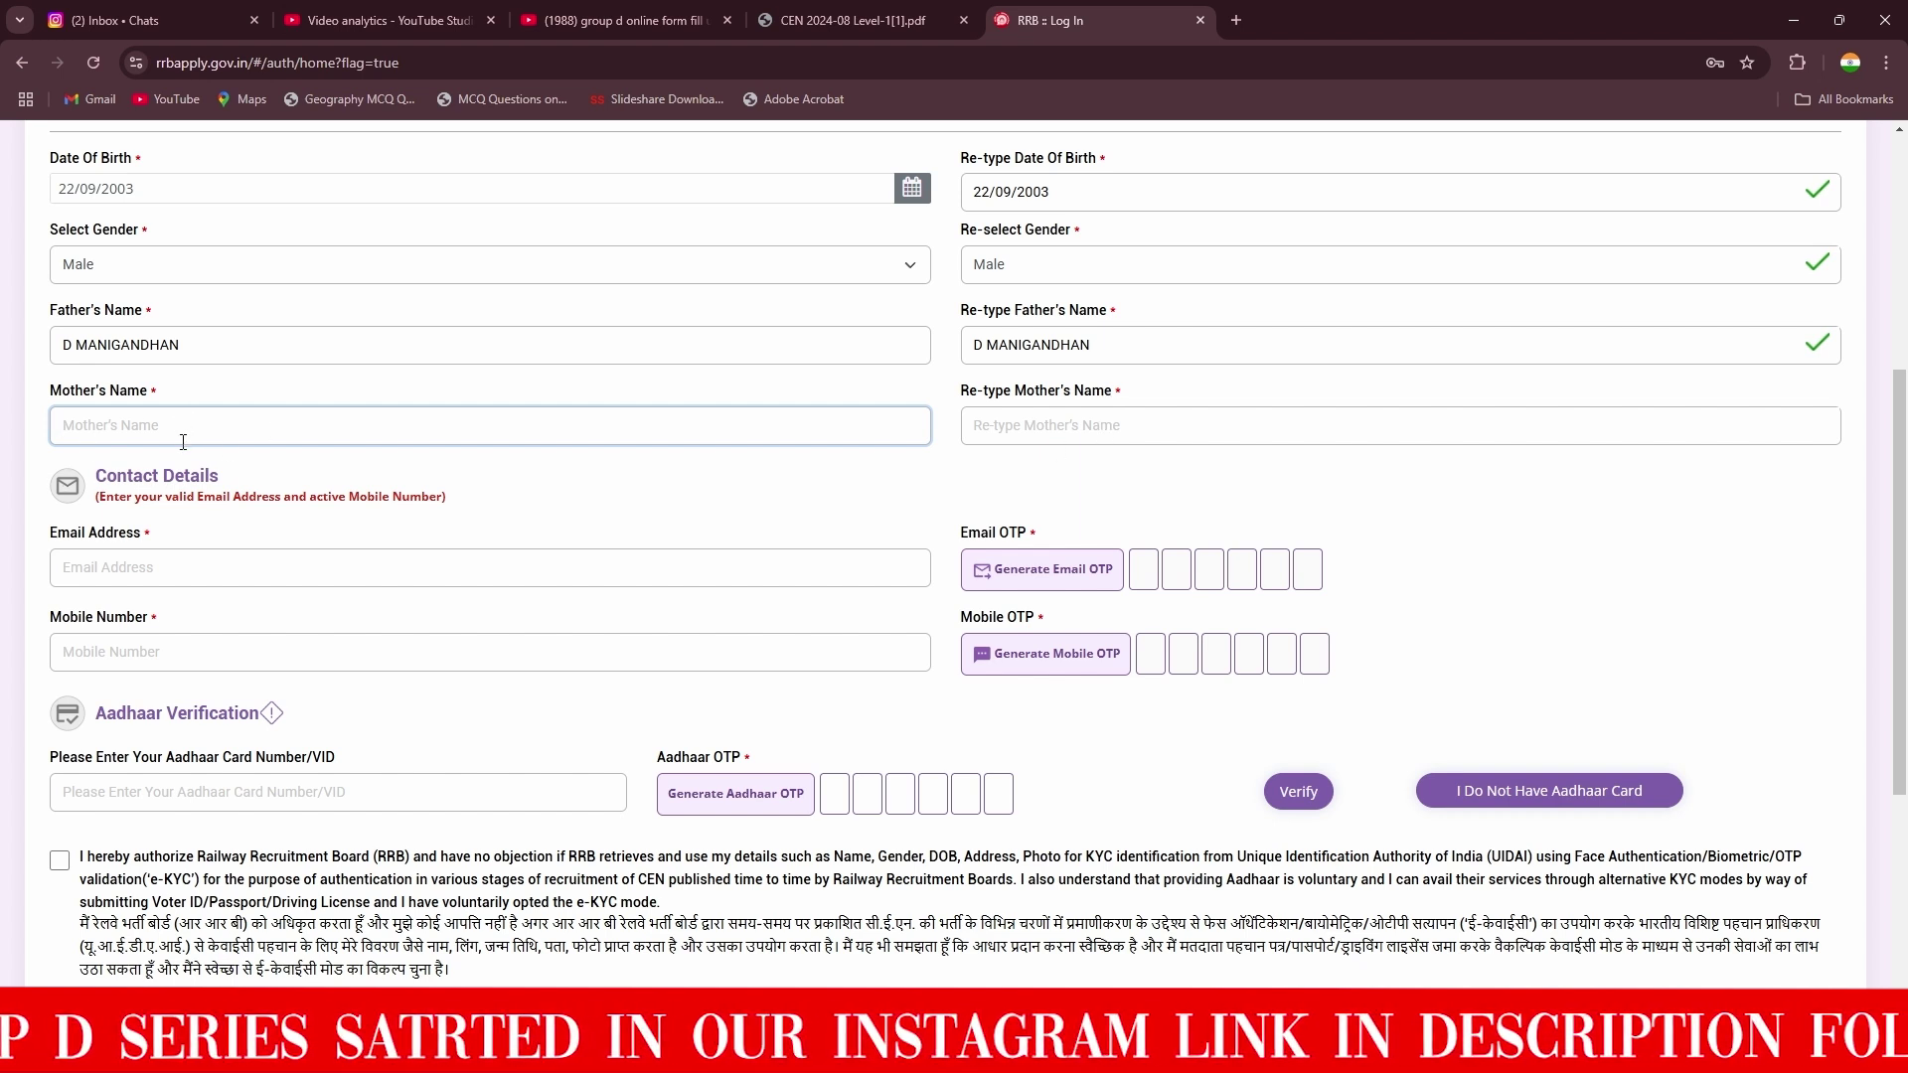
{"action": "type", "text": "M RAMANI"}
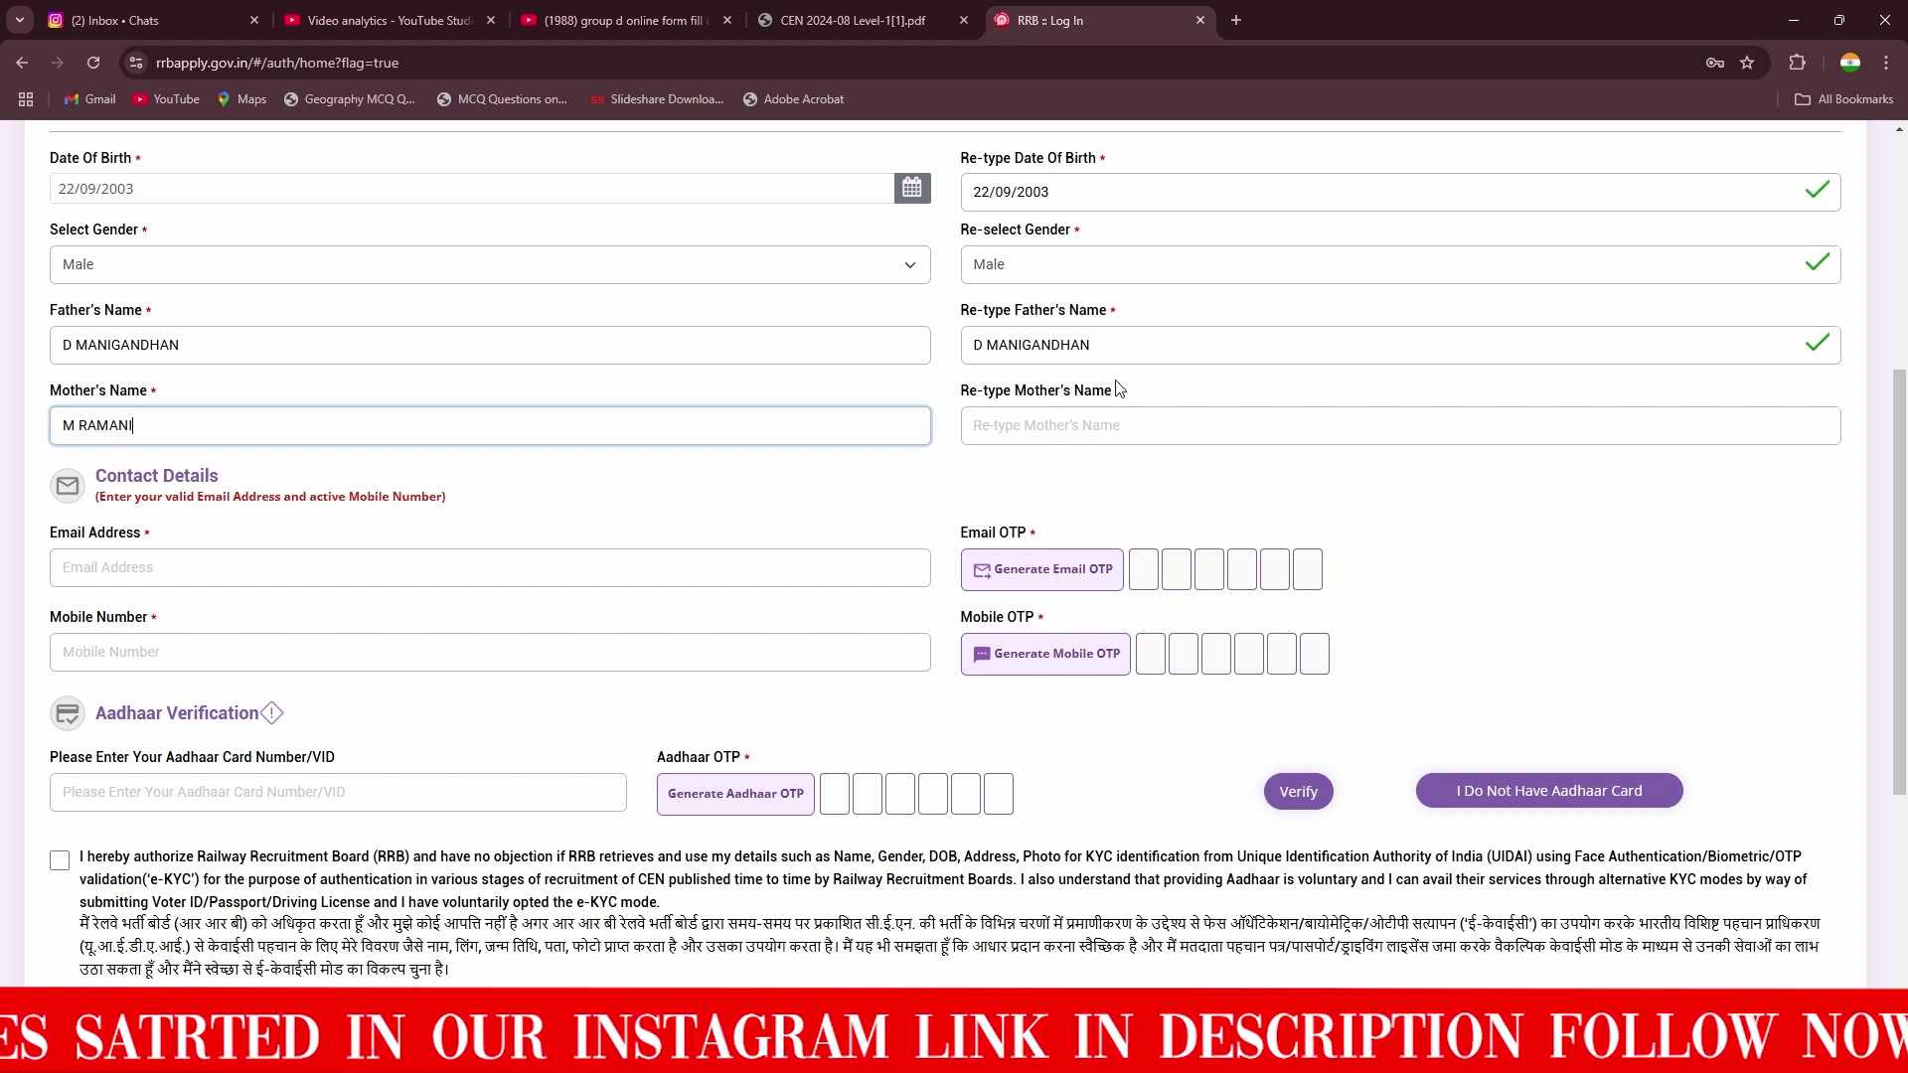
{"action": "left_click", "coordinate": [1095, 418]}
{"action": "type", "text": "M RAMANI"}
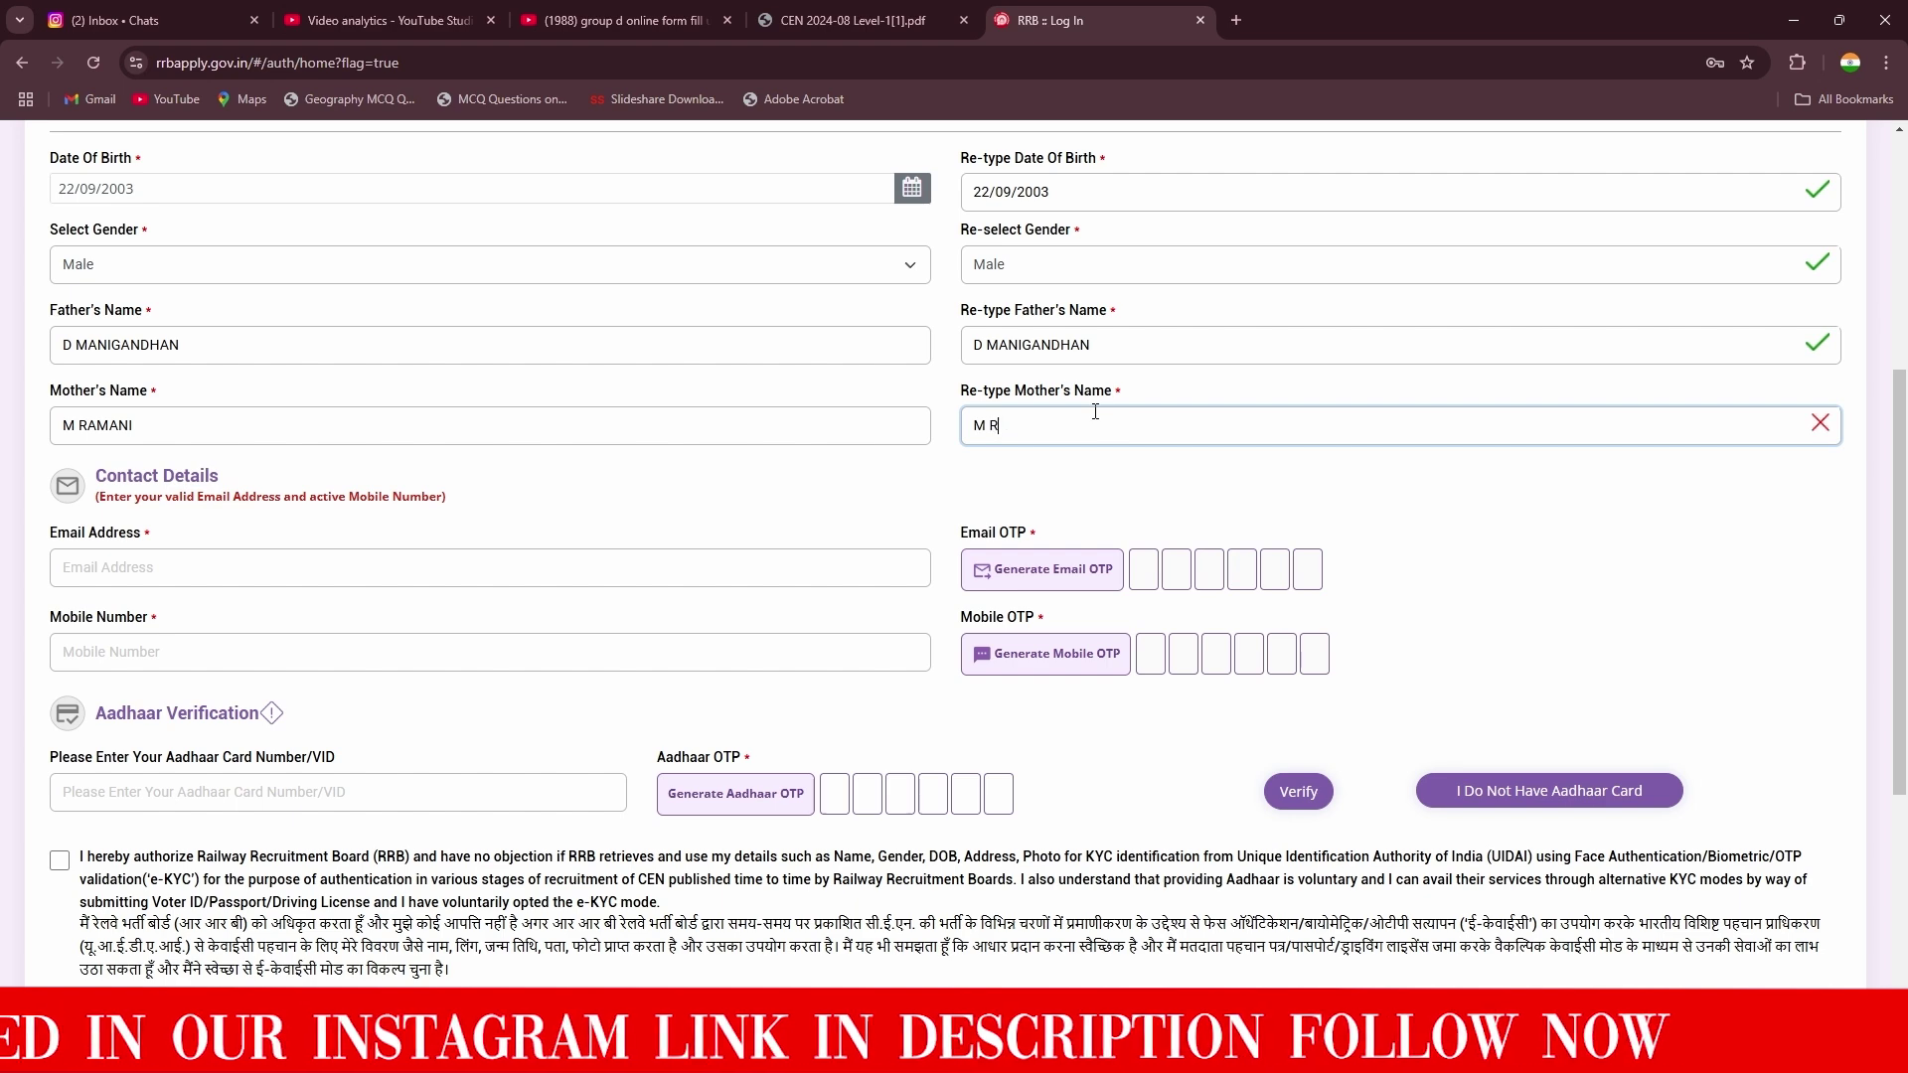
{"action": "left_click", "coordinate": [544, 518]}
- Fill in the email address from a saved suggestion, generate the email OTP and enter the code
{"action": "scroll", "coordinate": [468, 532], "scroll_direction": "down", "scroll_amount": 2}
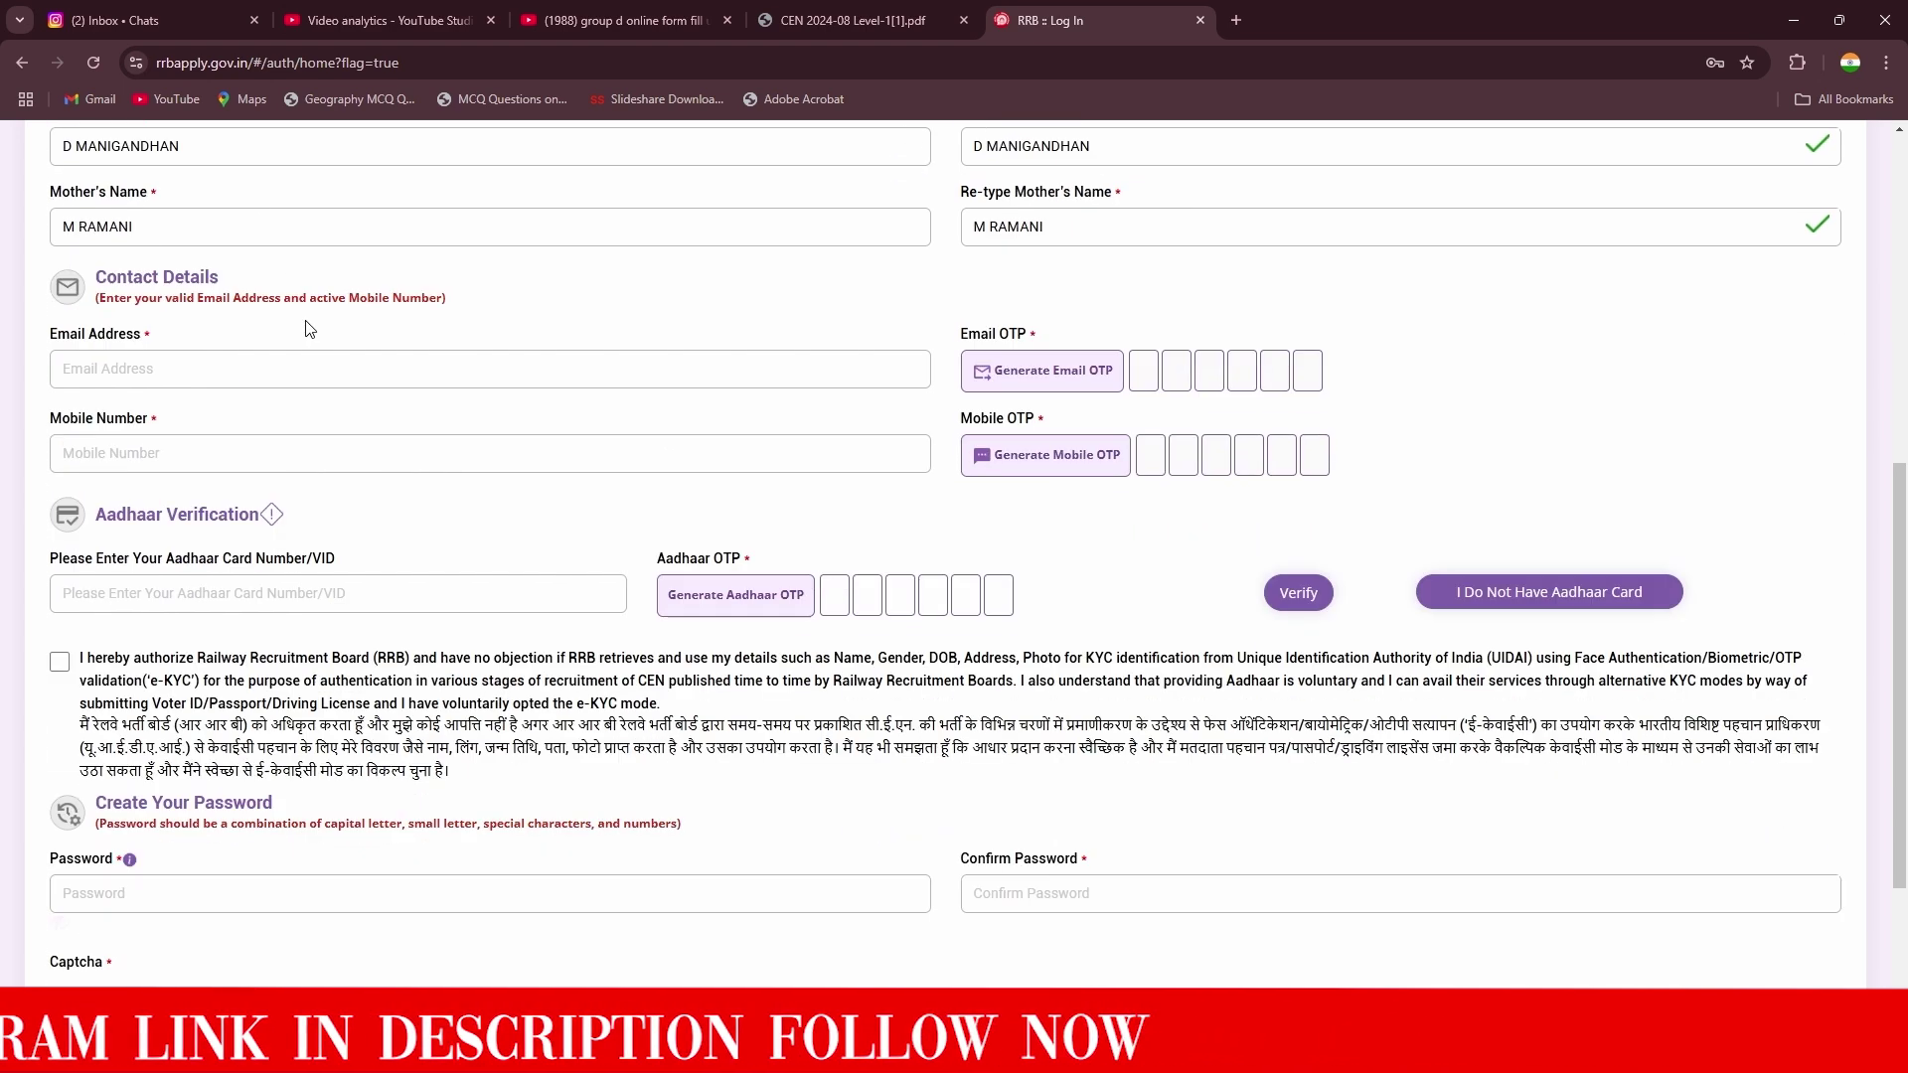
{"action": "left_click", "coordinate": [249, 371]}
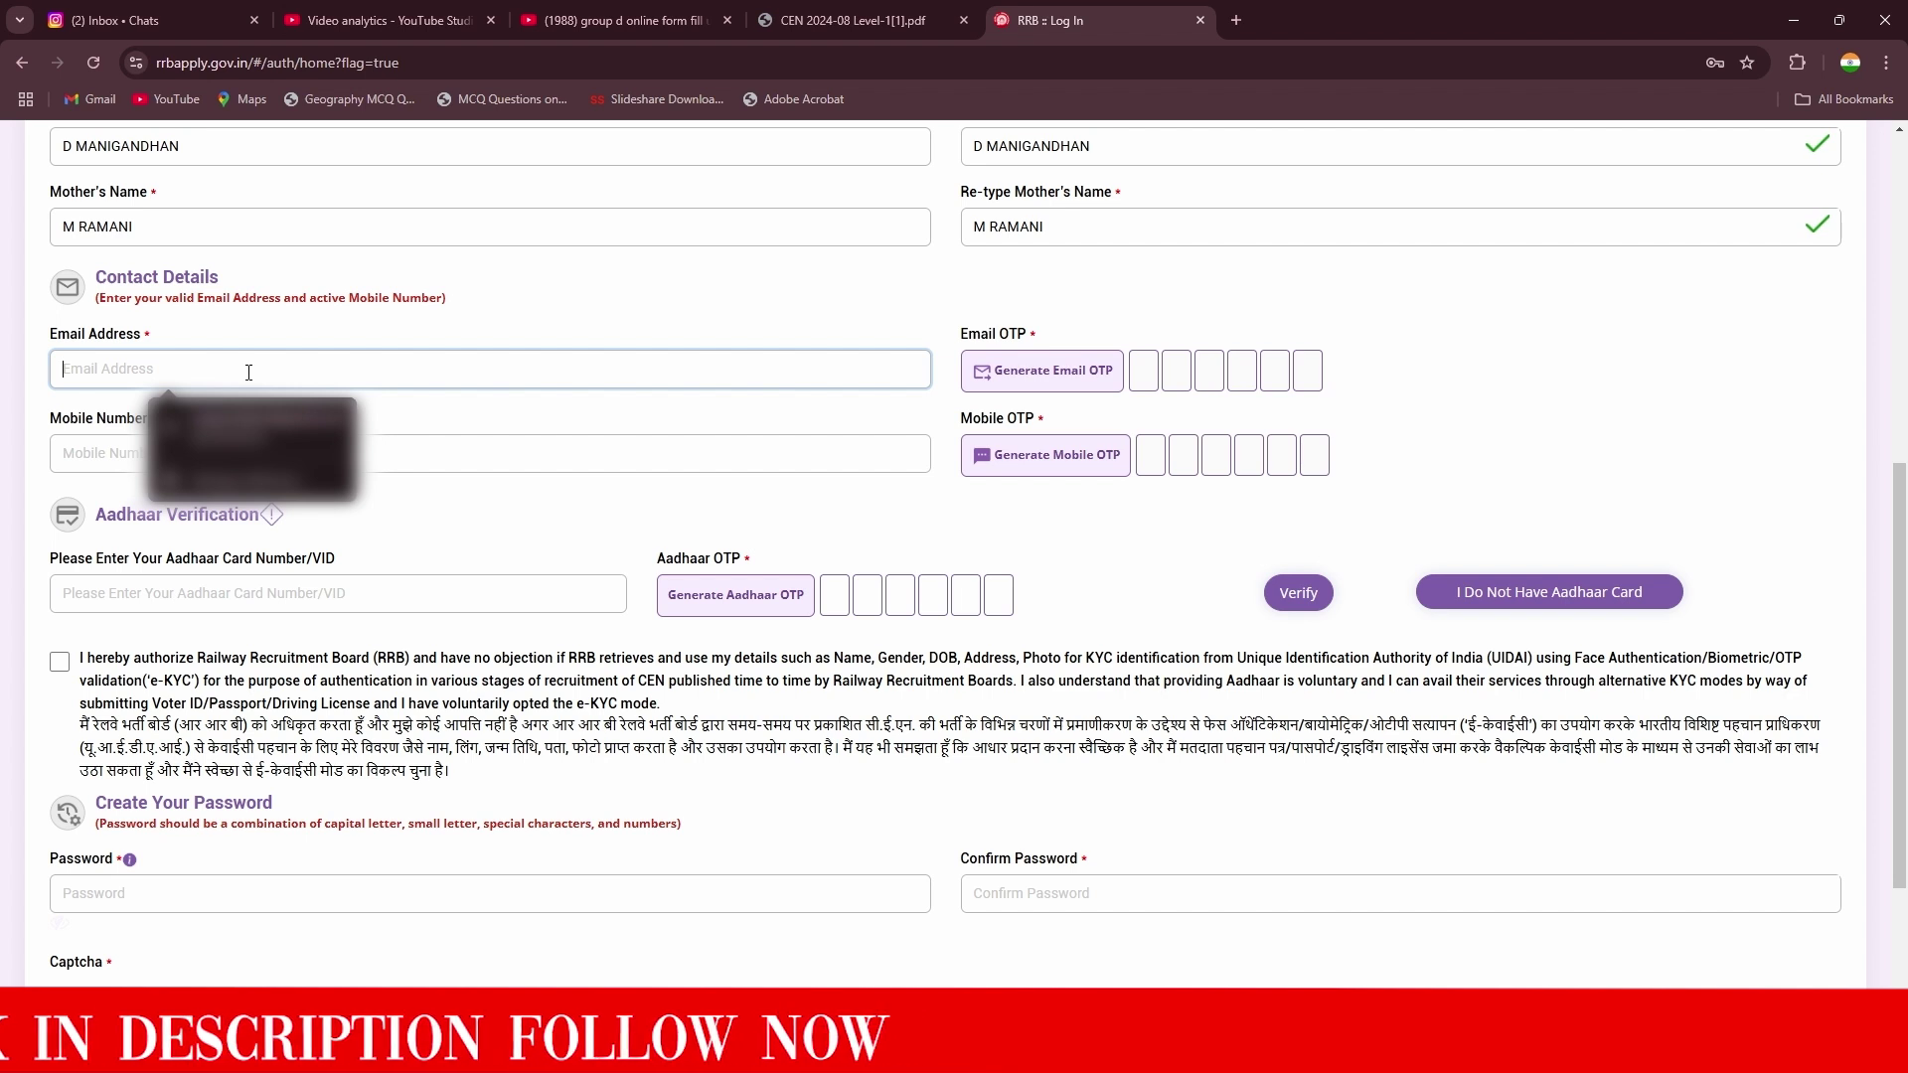
{"action": "left_click", "coordinate": [244, 422]}
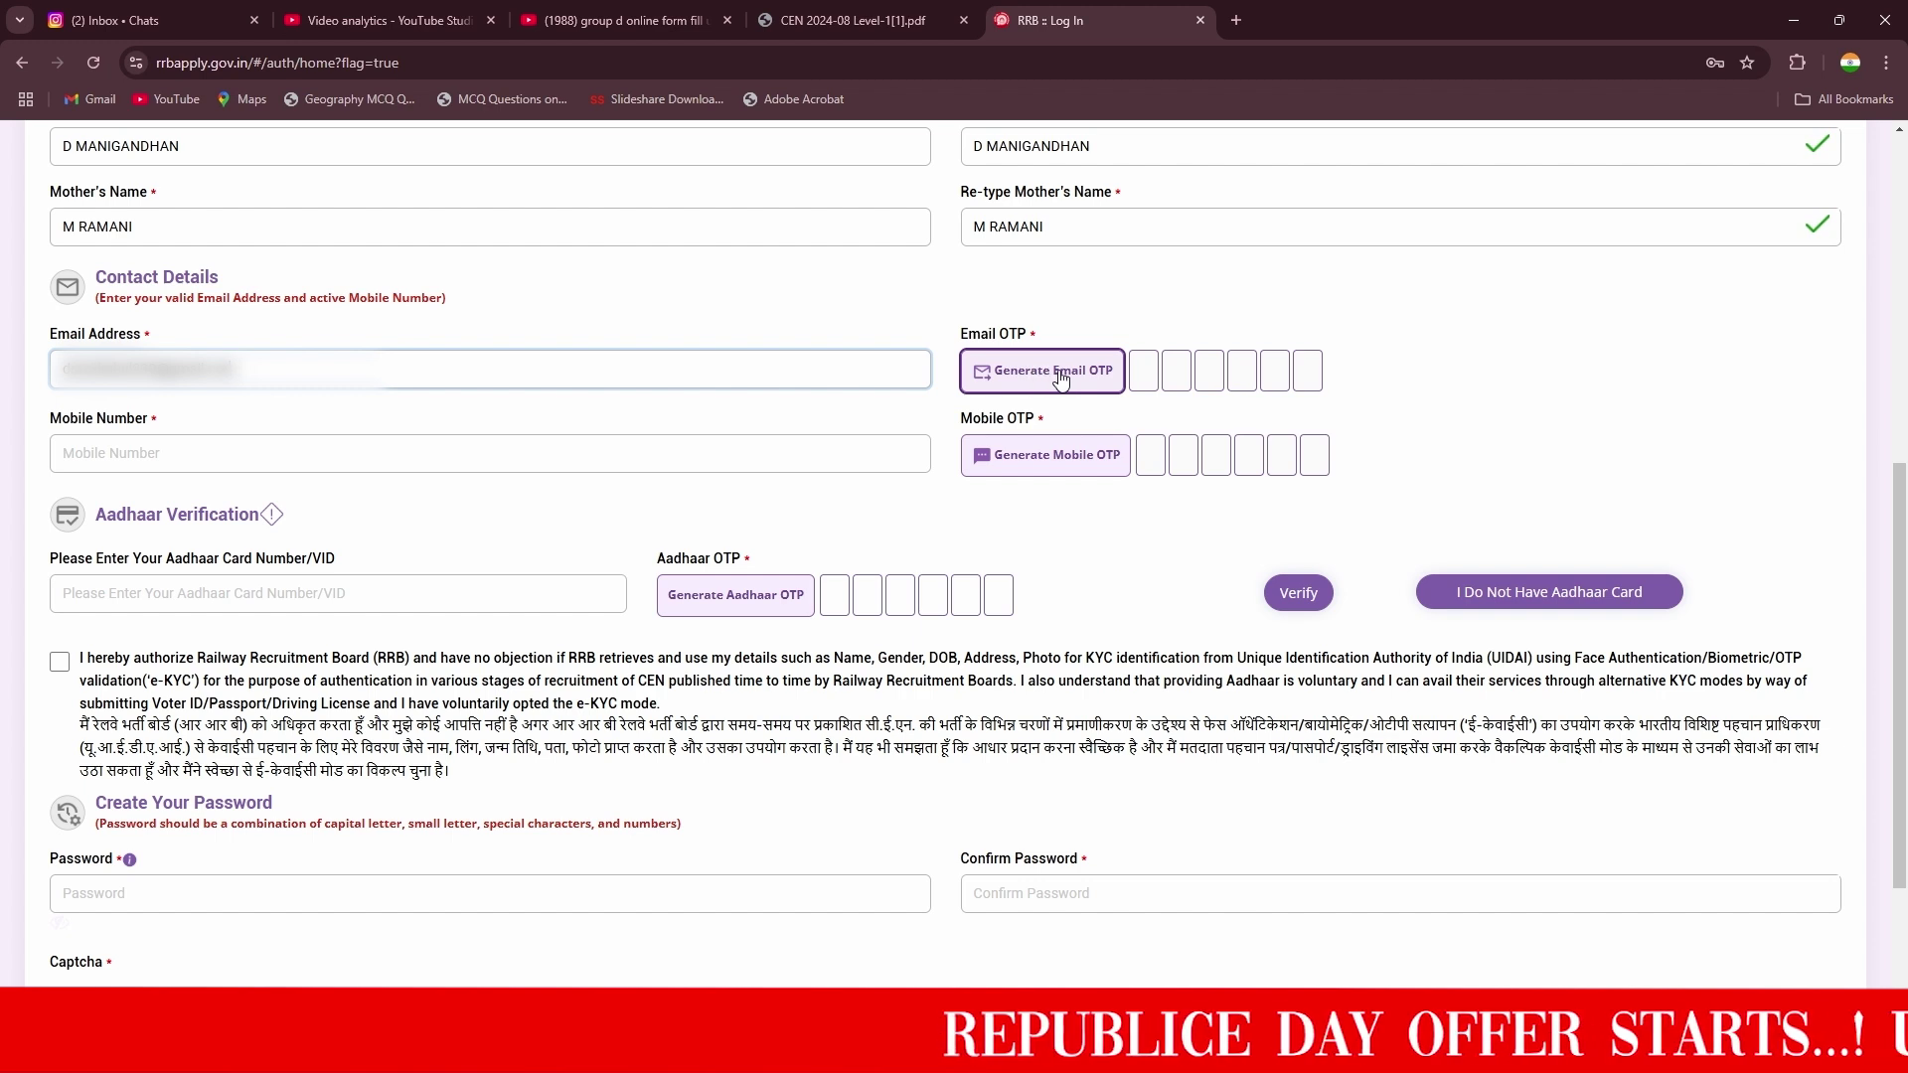
{"action": "left_click", "coordinate": [1062, 376]}
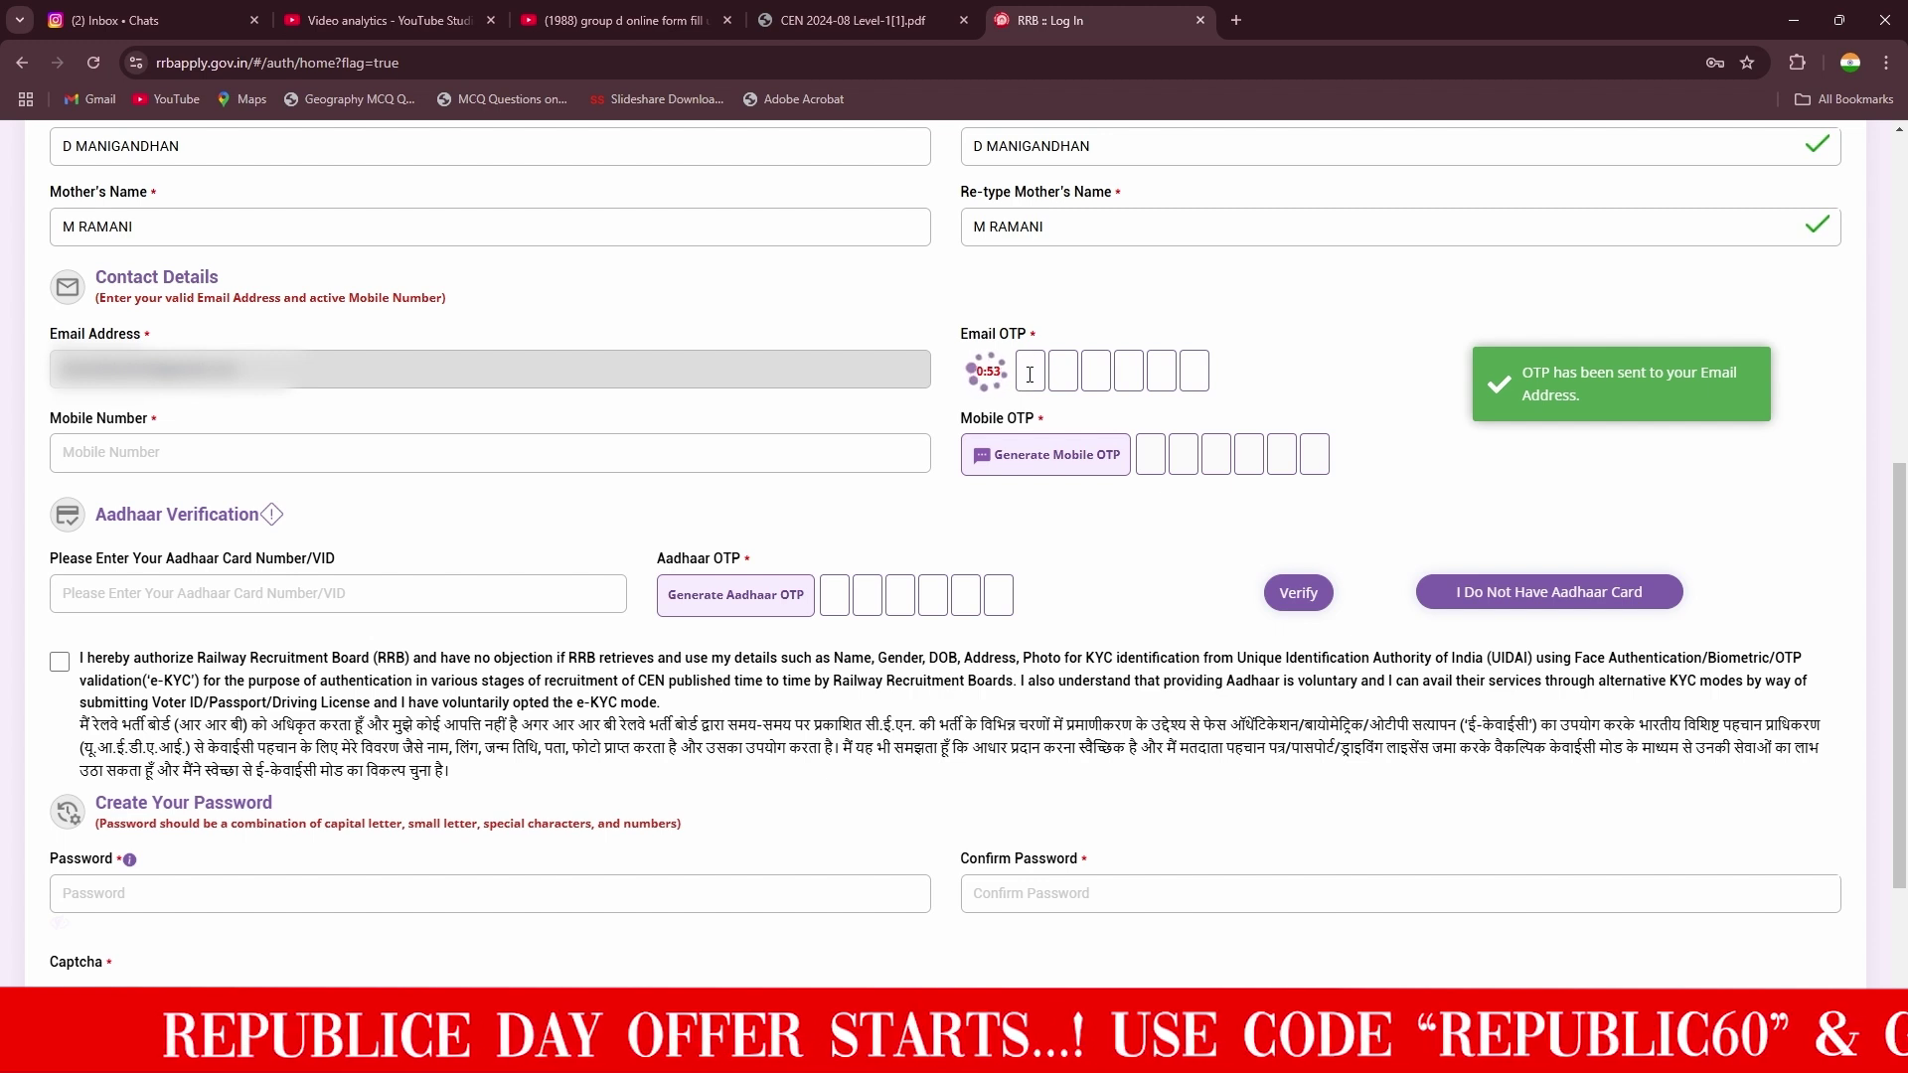
{"action": "left_click", "coordinate": [1029, 375]}
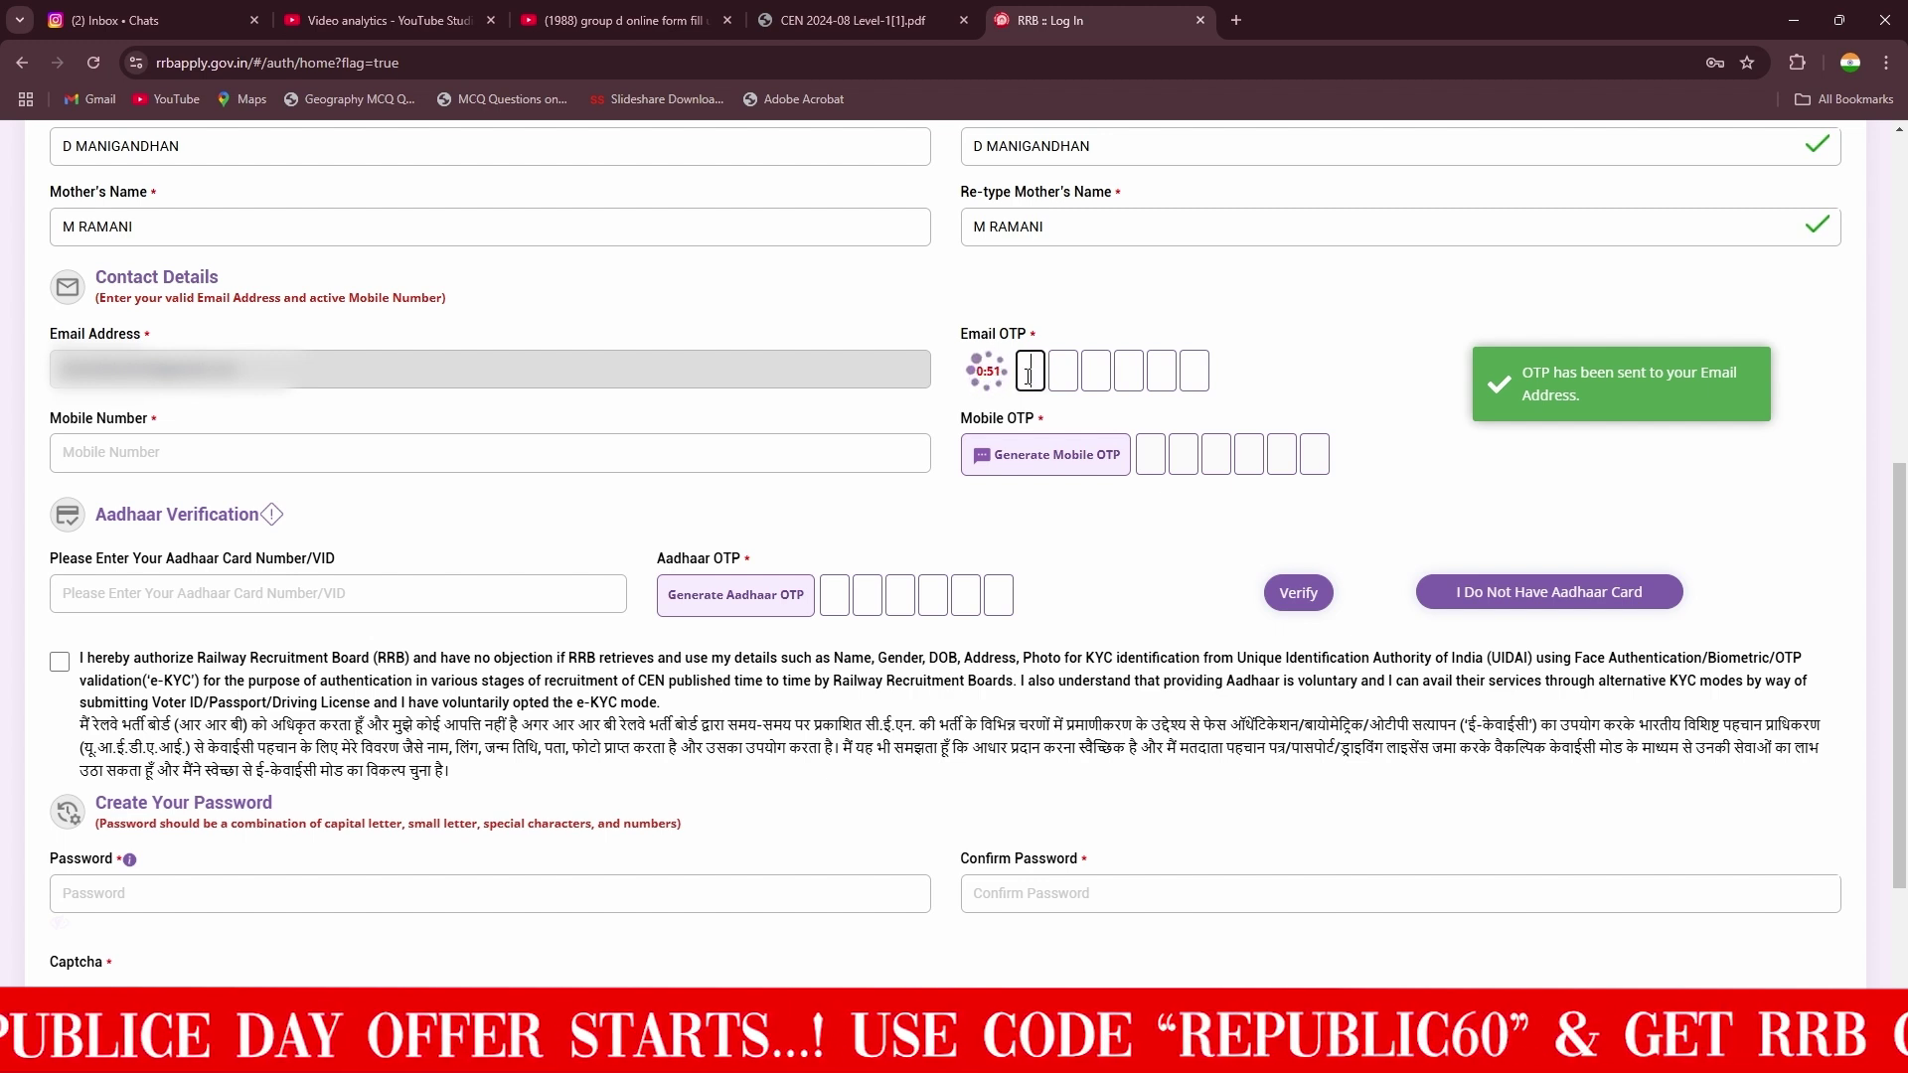
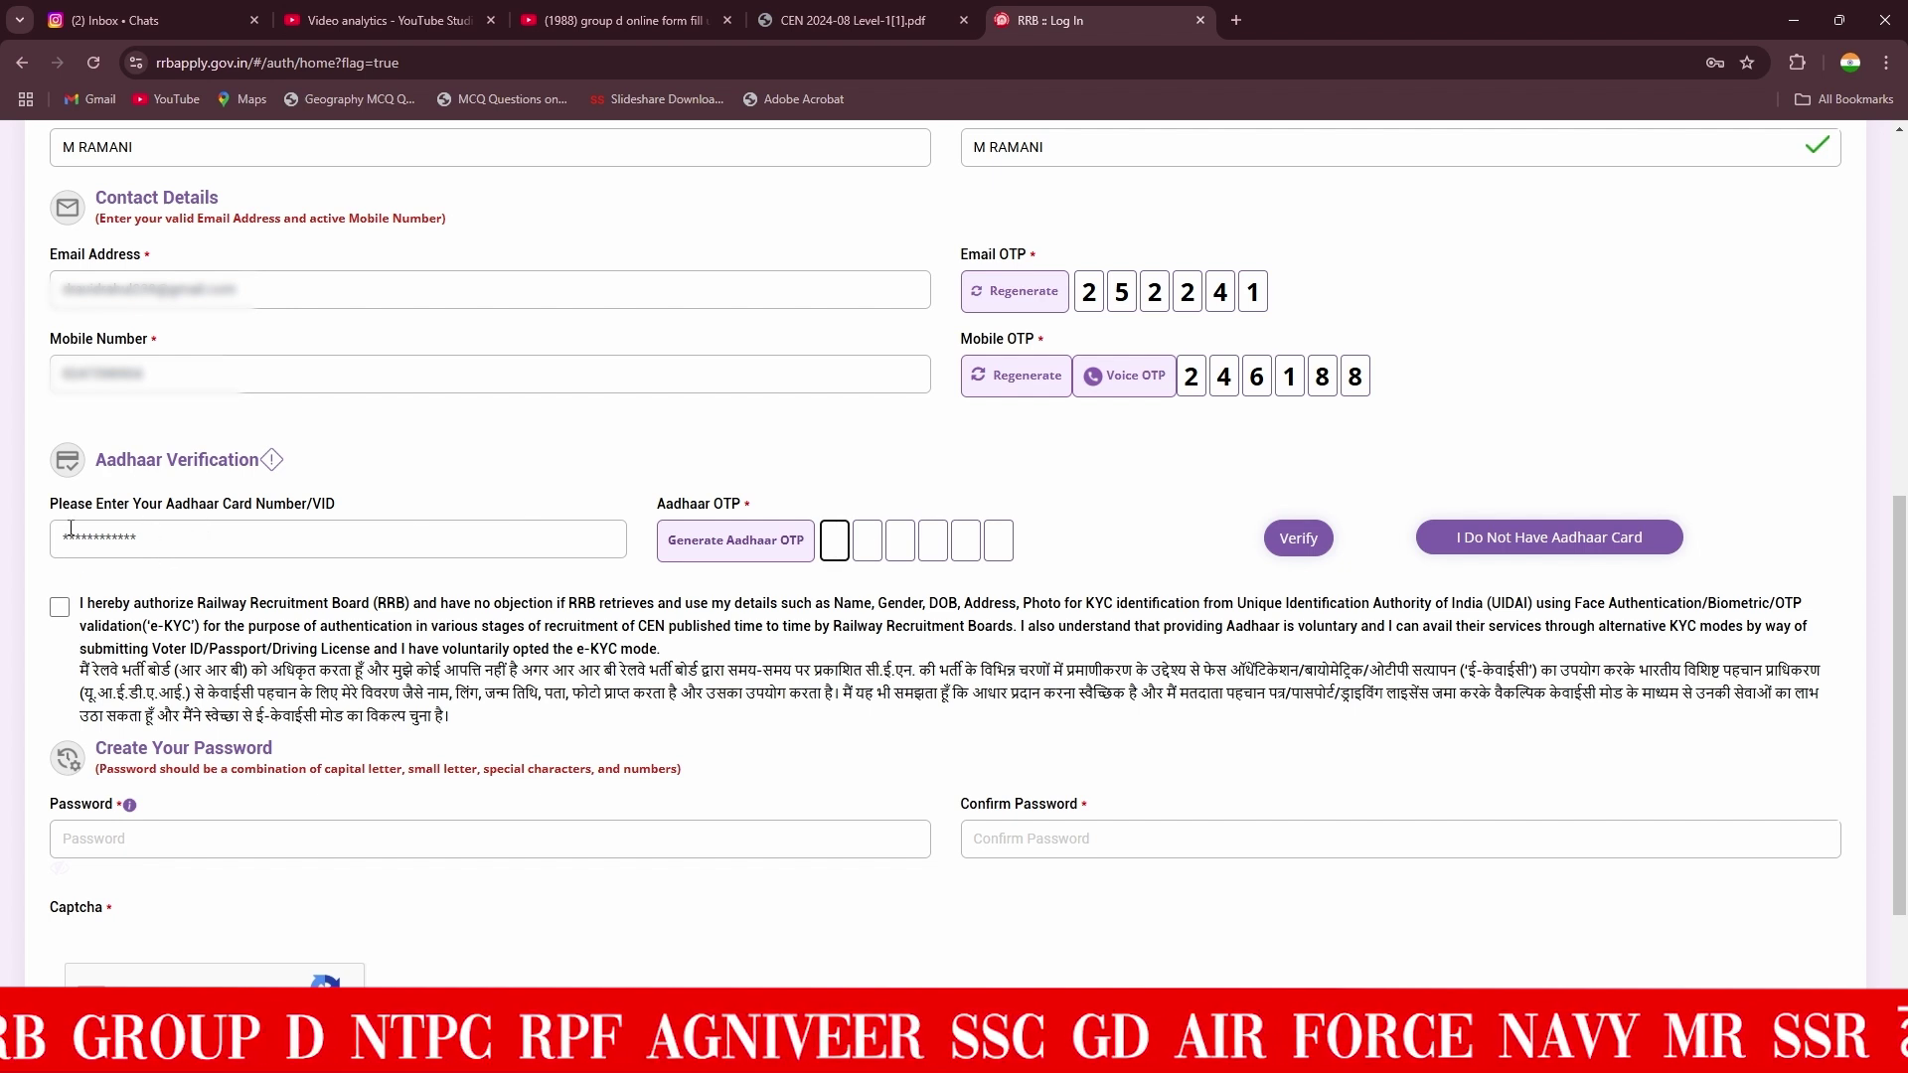
- Give e-KYC consent and verify the Aadhaar with an OTP to auto-fill photo, name, birth date and gender
{"action": "left_click", "coordinate": [62, 609]}
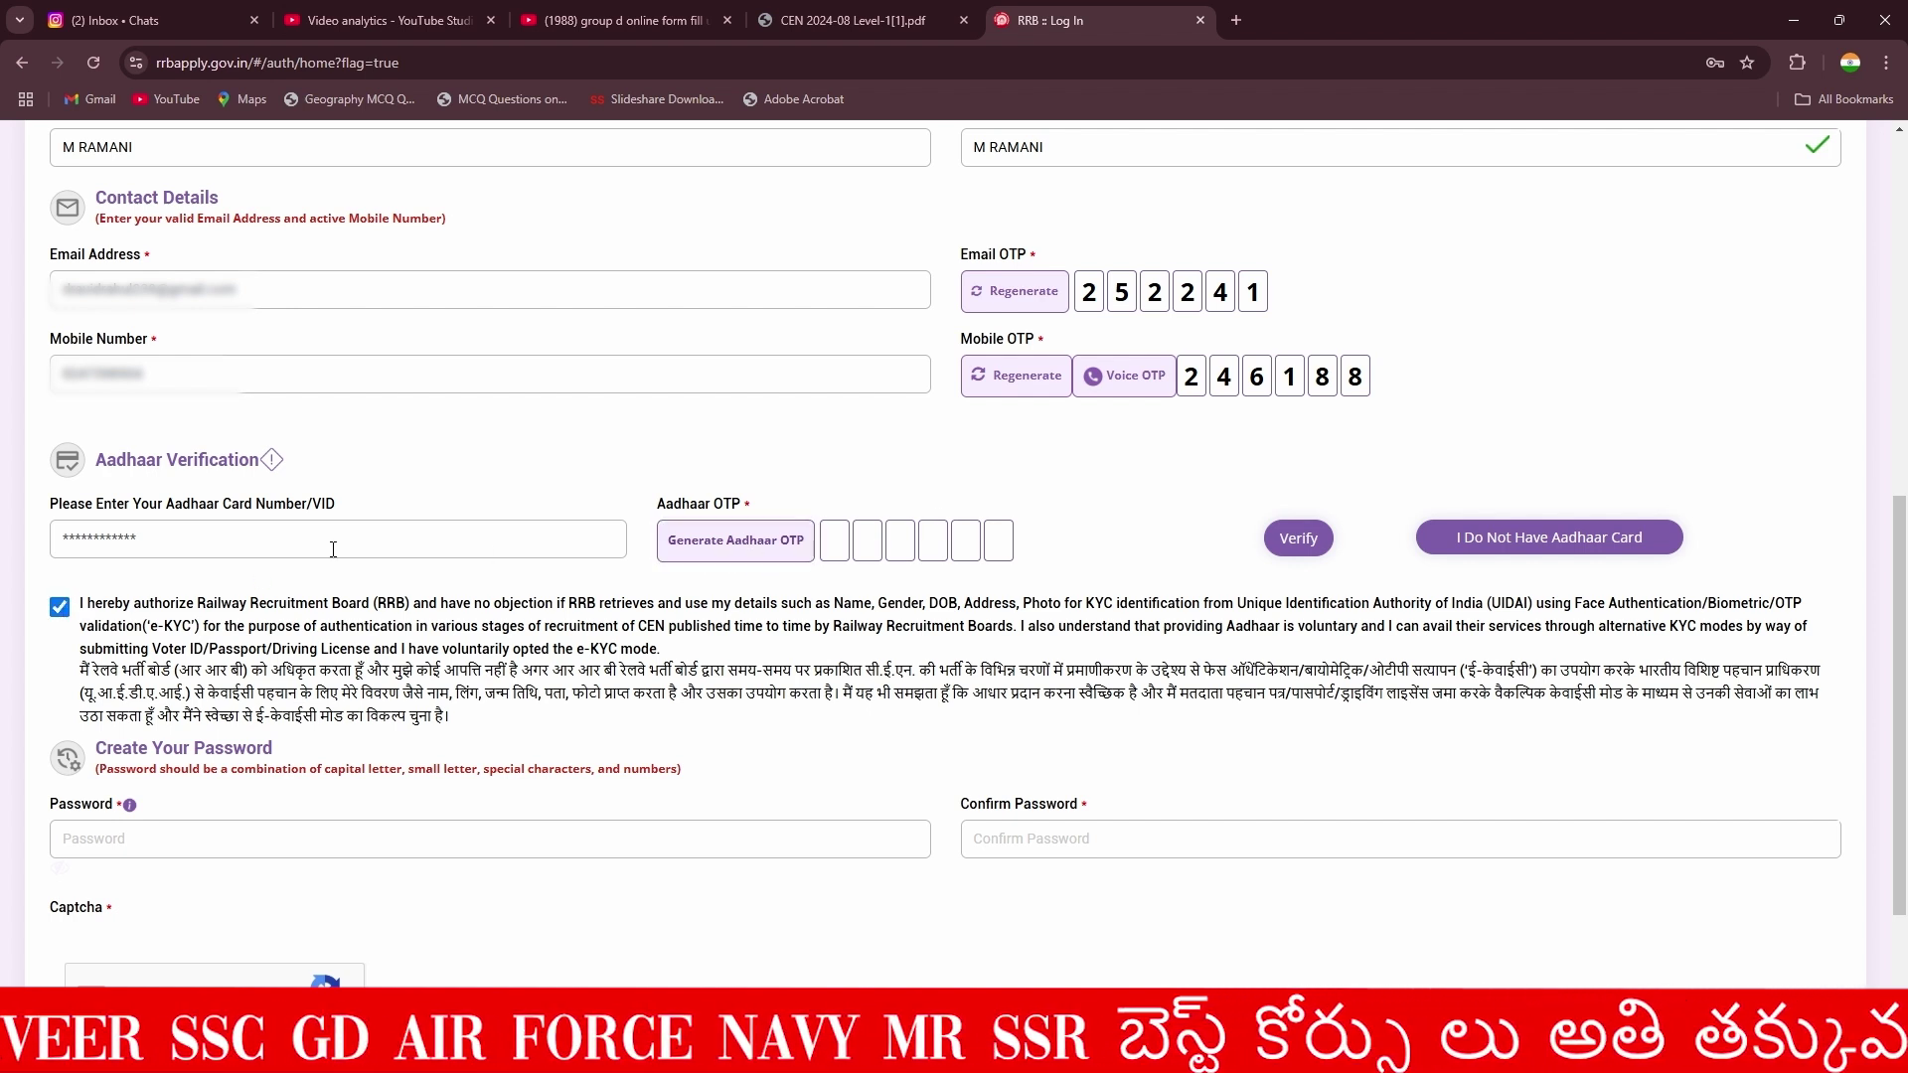
{"action": "left_click", "coordinate": [736, 549]}
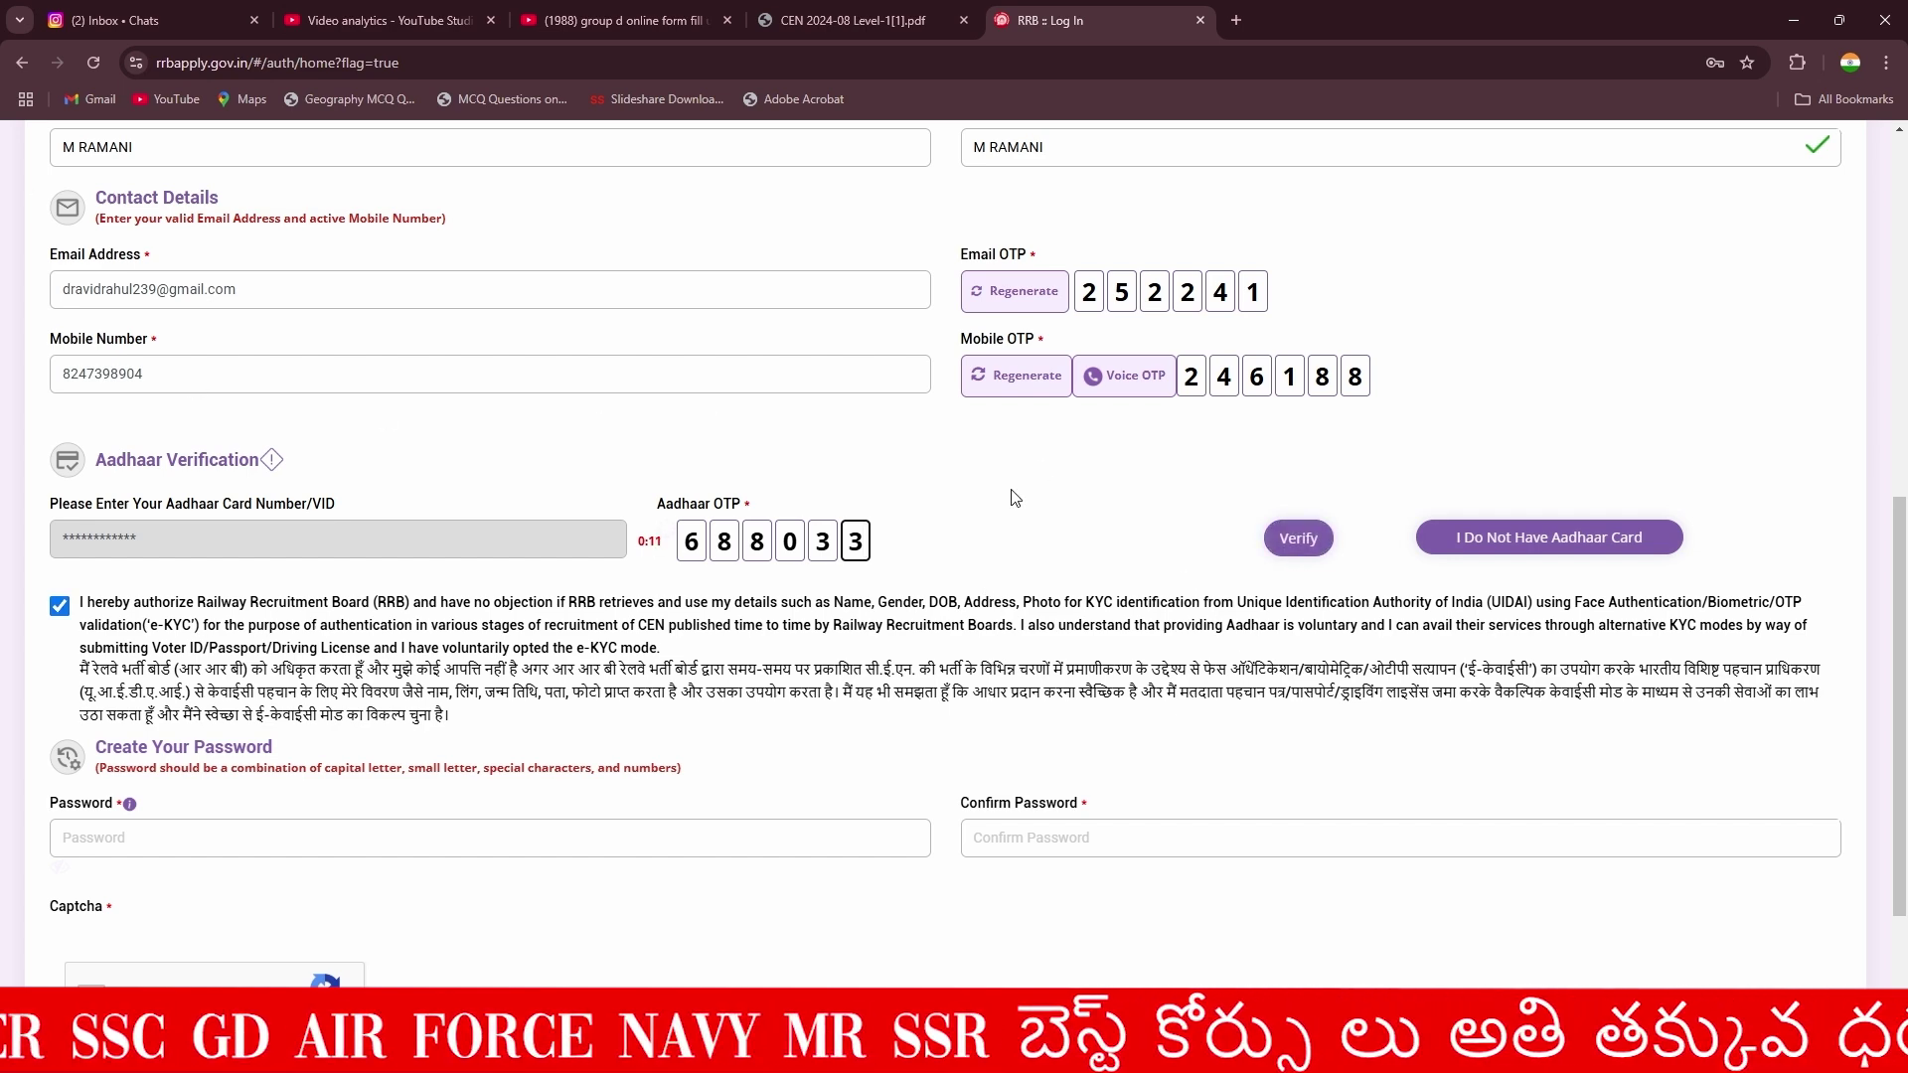
{"action": "left_click", "coordinate": [1296, 550]}
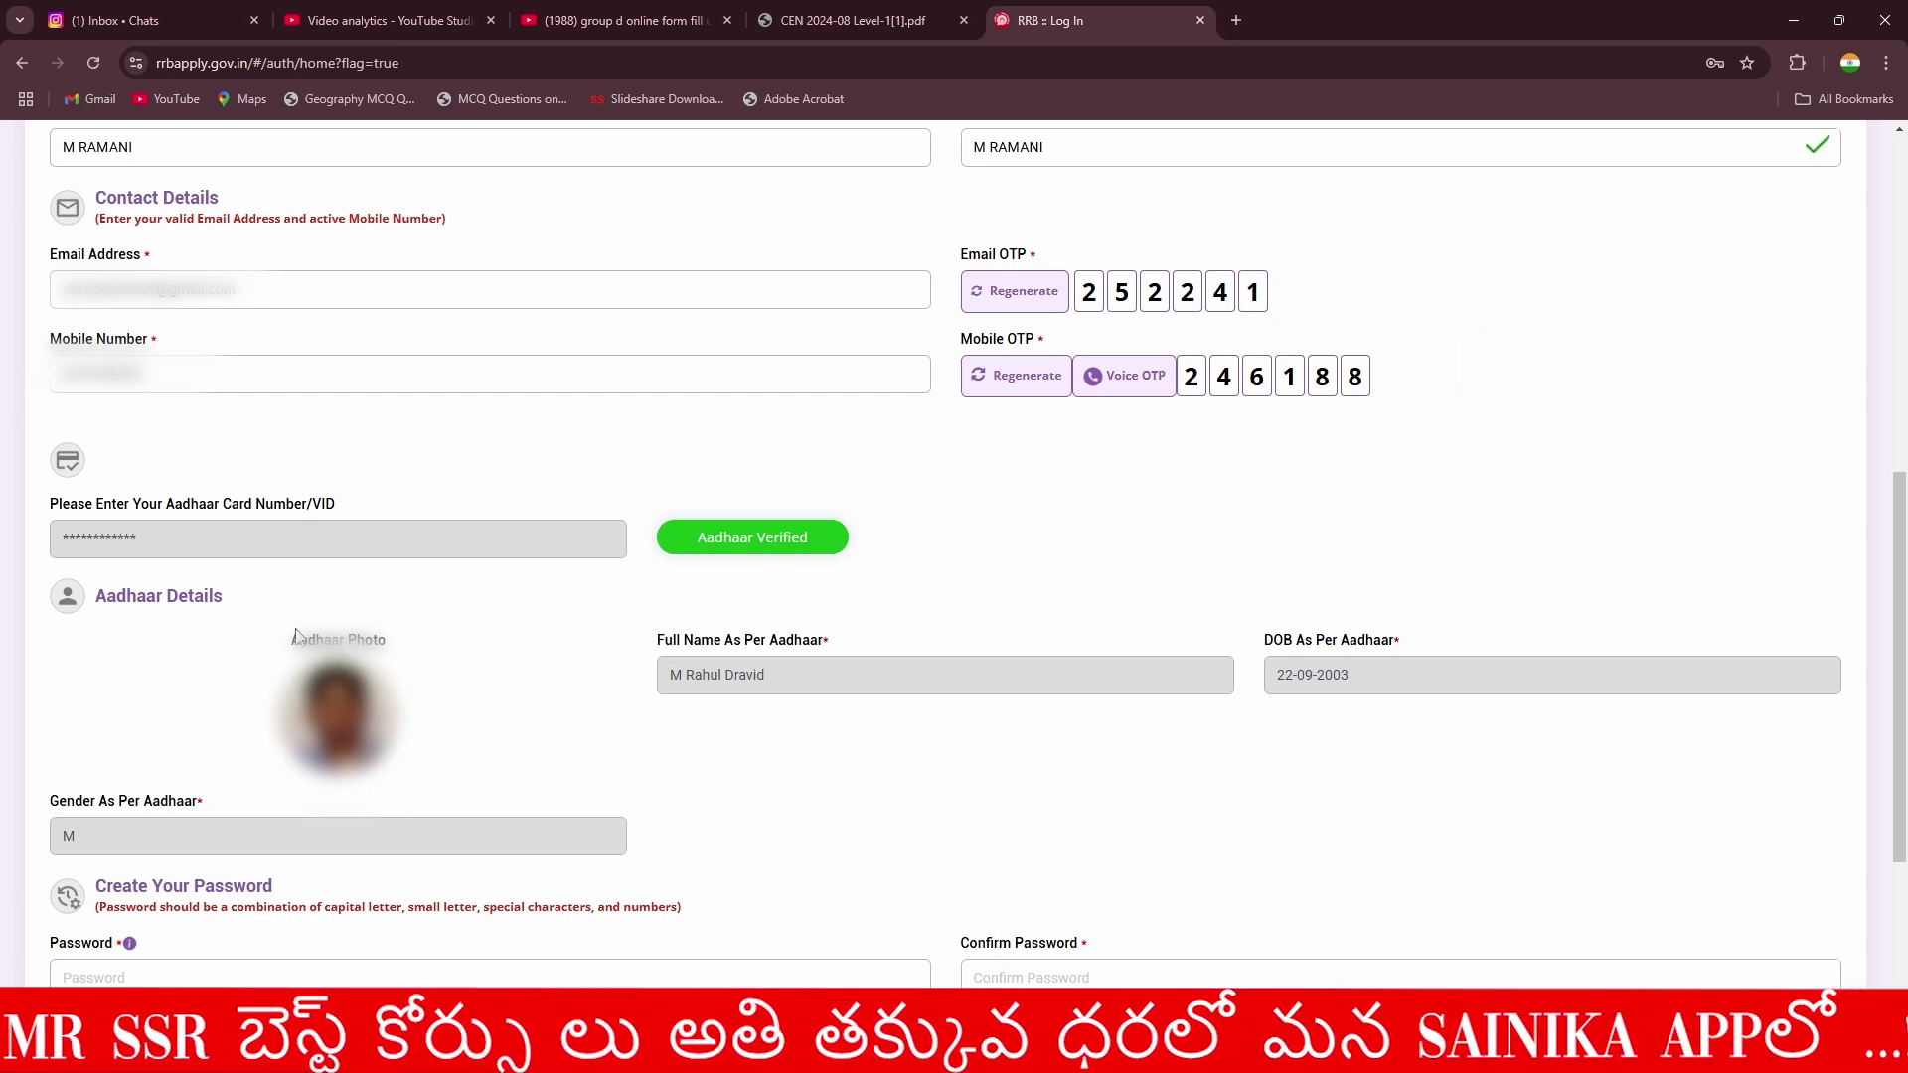
- Redo the expired 'I'm not a robot' check below the new password, then preview the account details
{"action": "scroll", "coordinate": [1144, 552], "scroll_direction": "down", "scroll_amount": 2}
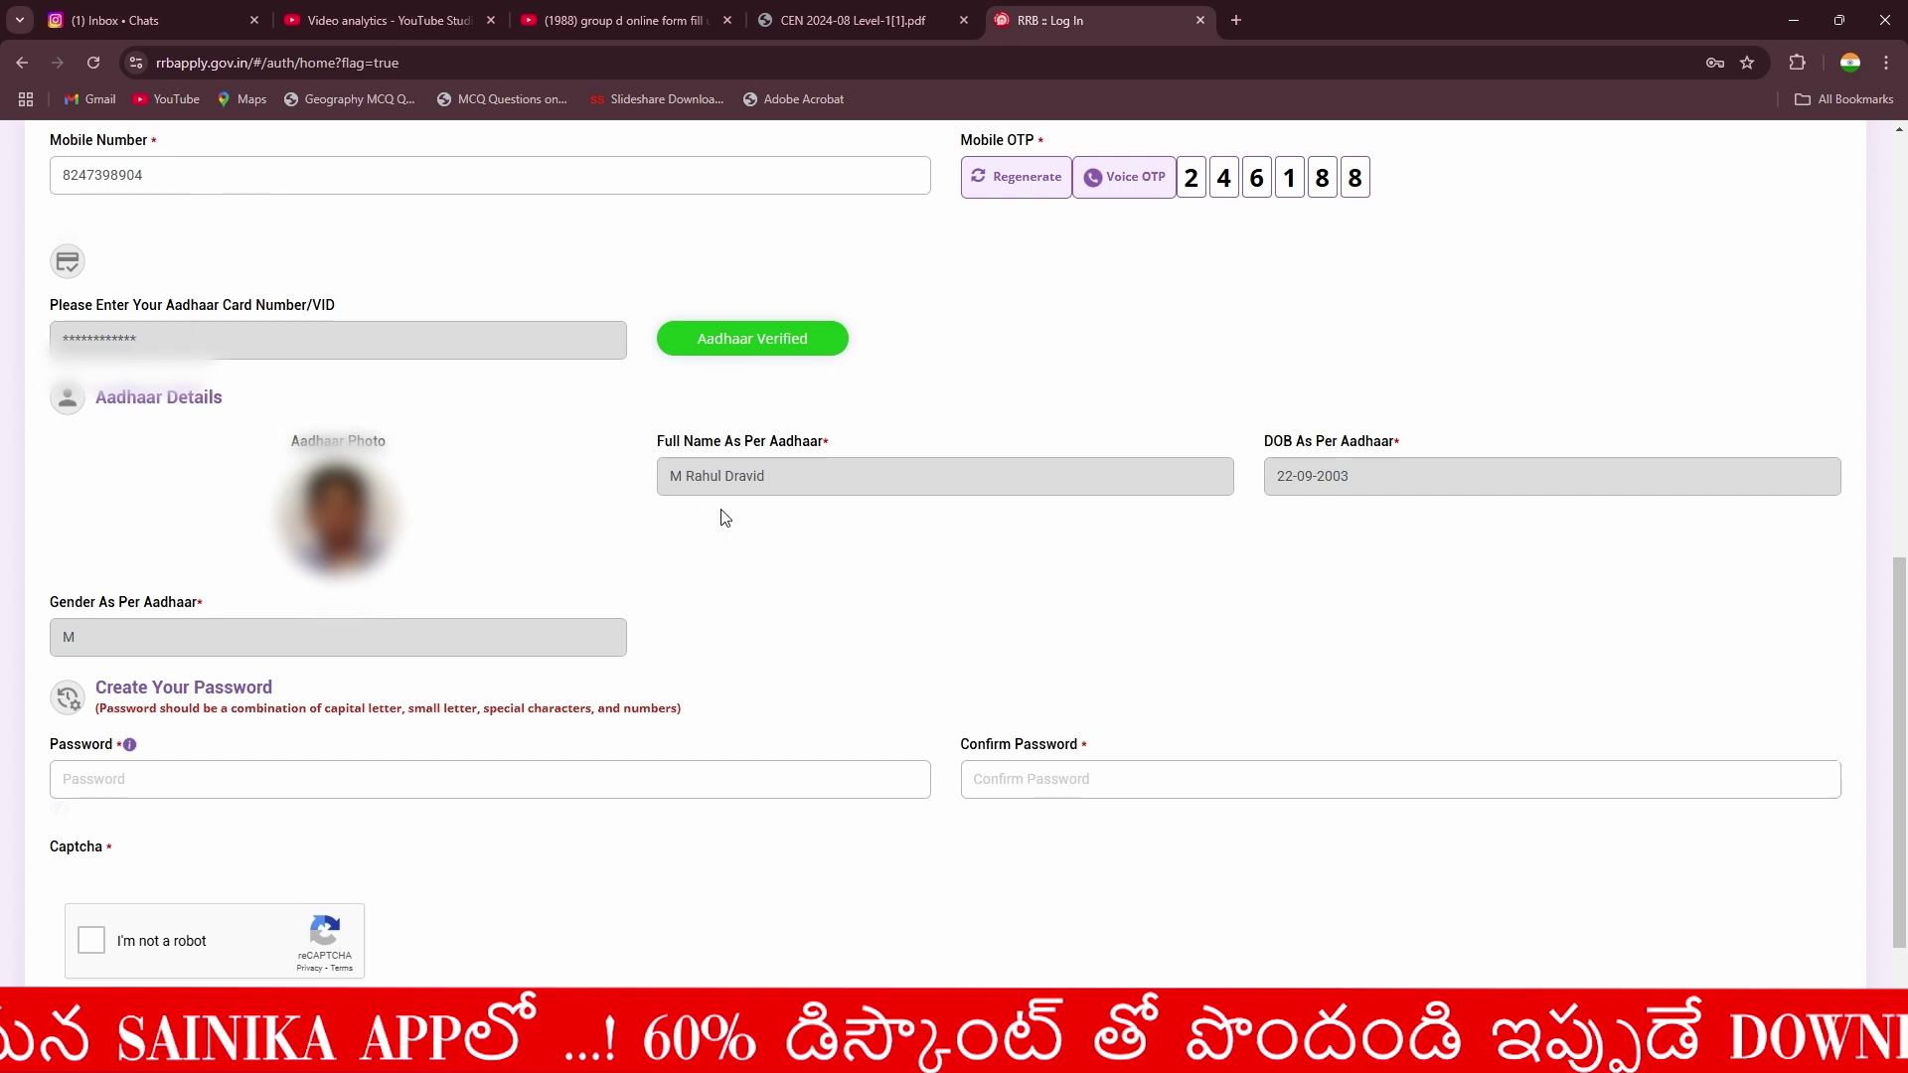
{"action": "scroll", "coordinate": [801, 547], "scroll_direction": "up", "scroll_amount": 10}
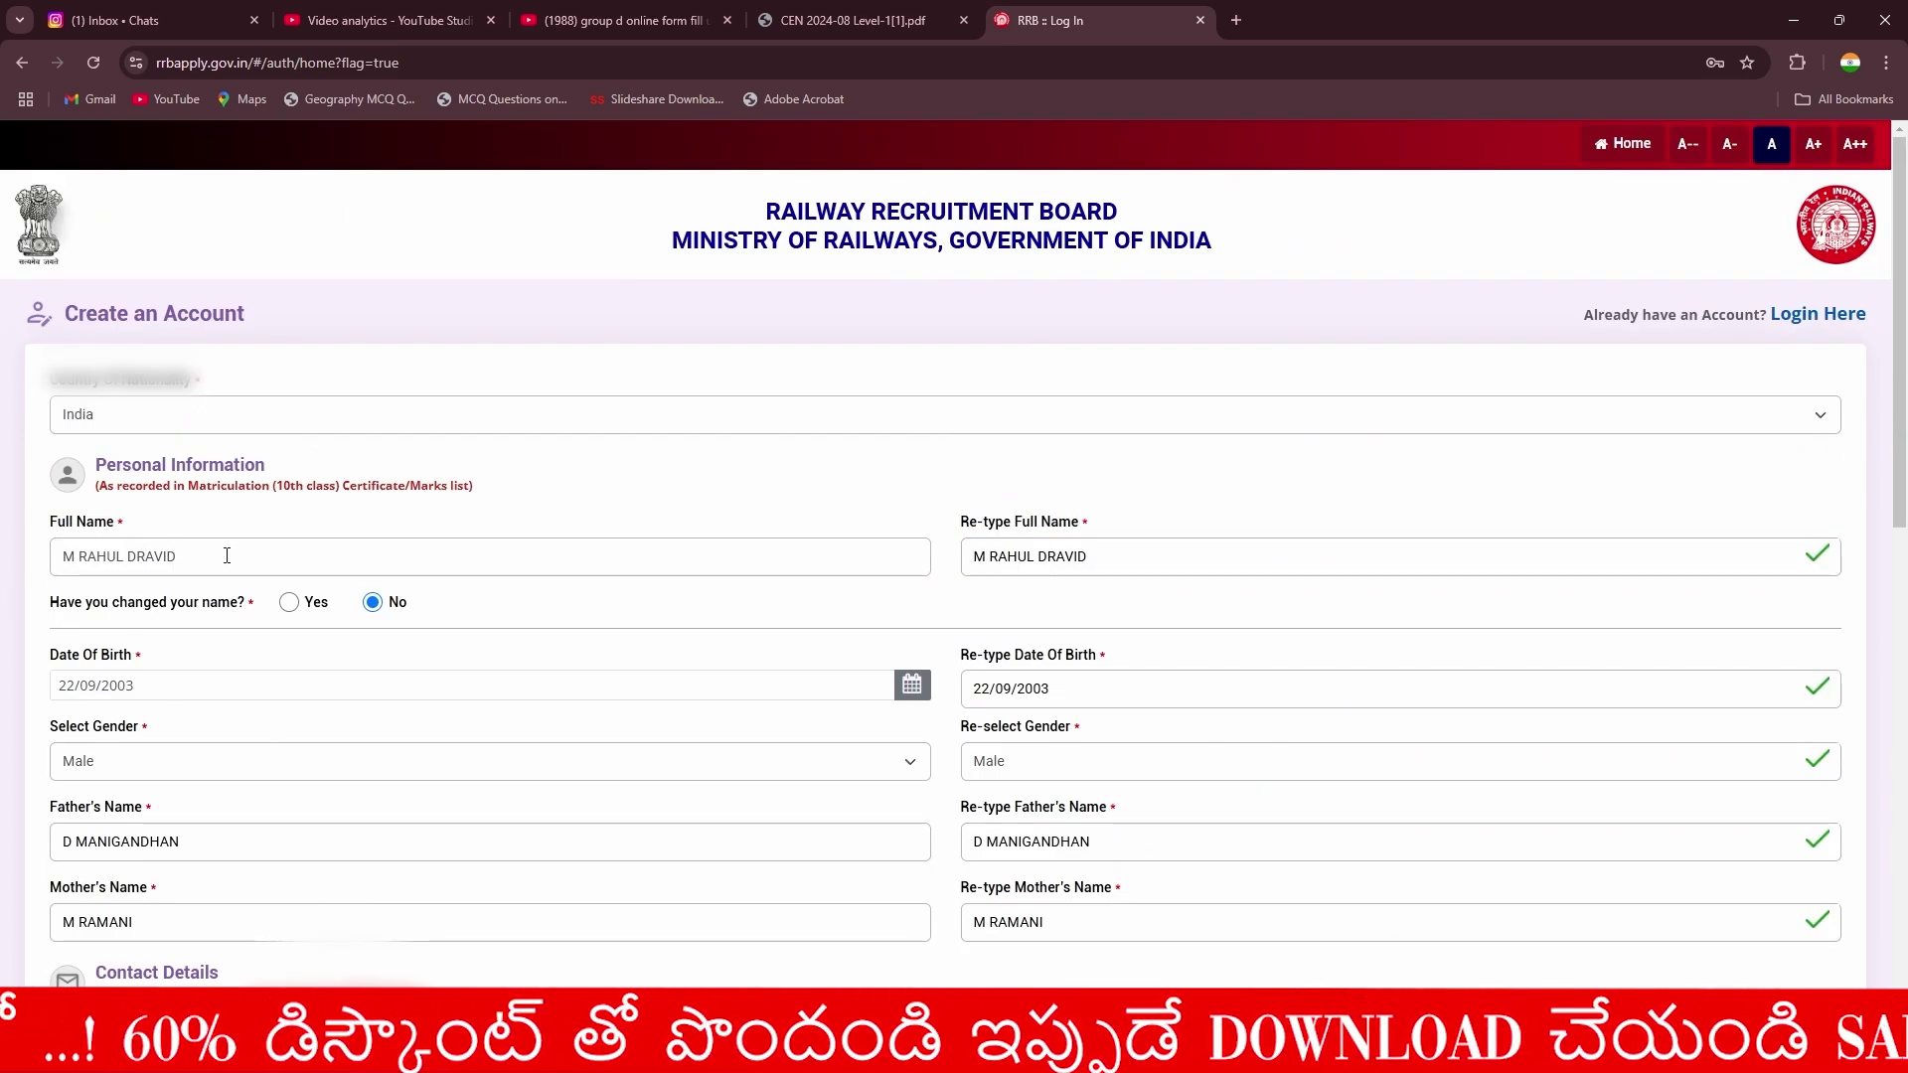
{"action": "scroll", "coordinate": [1080, 563], "scroll_direction": "down", "scroll_amount": 10}
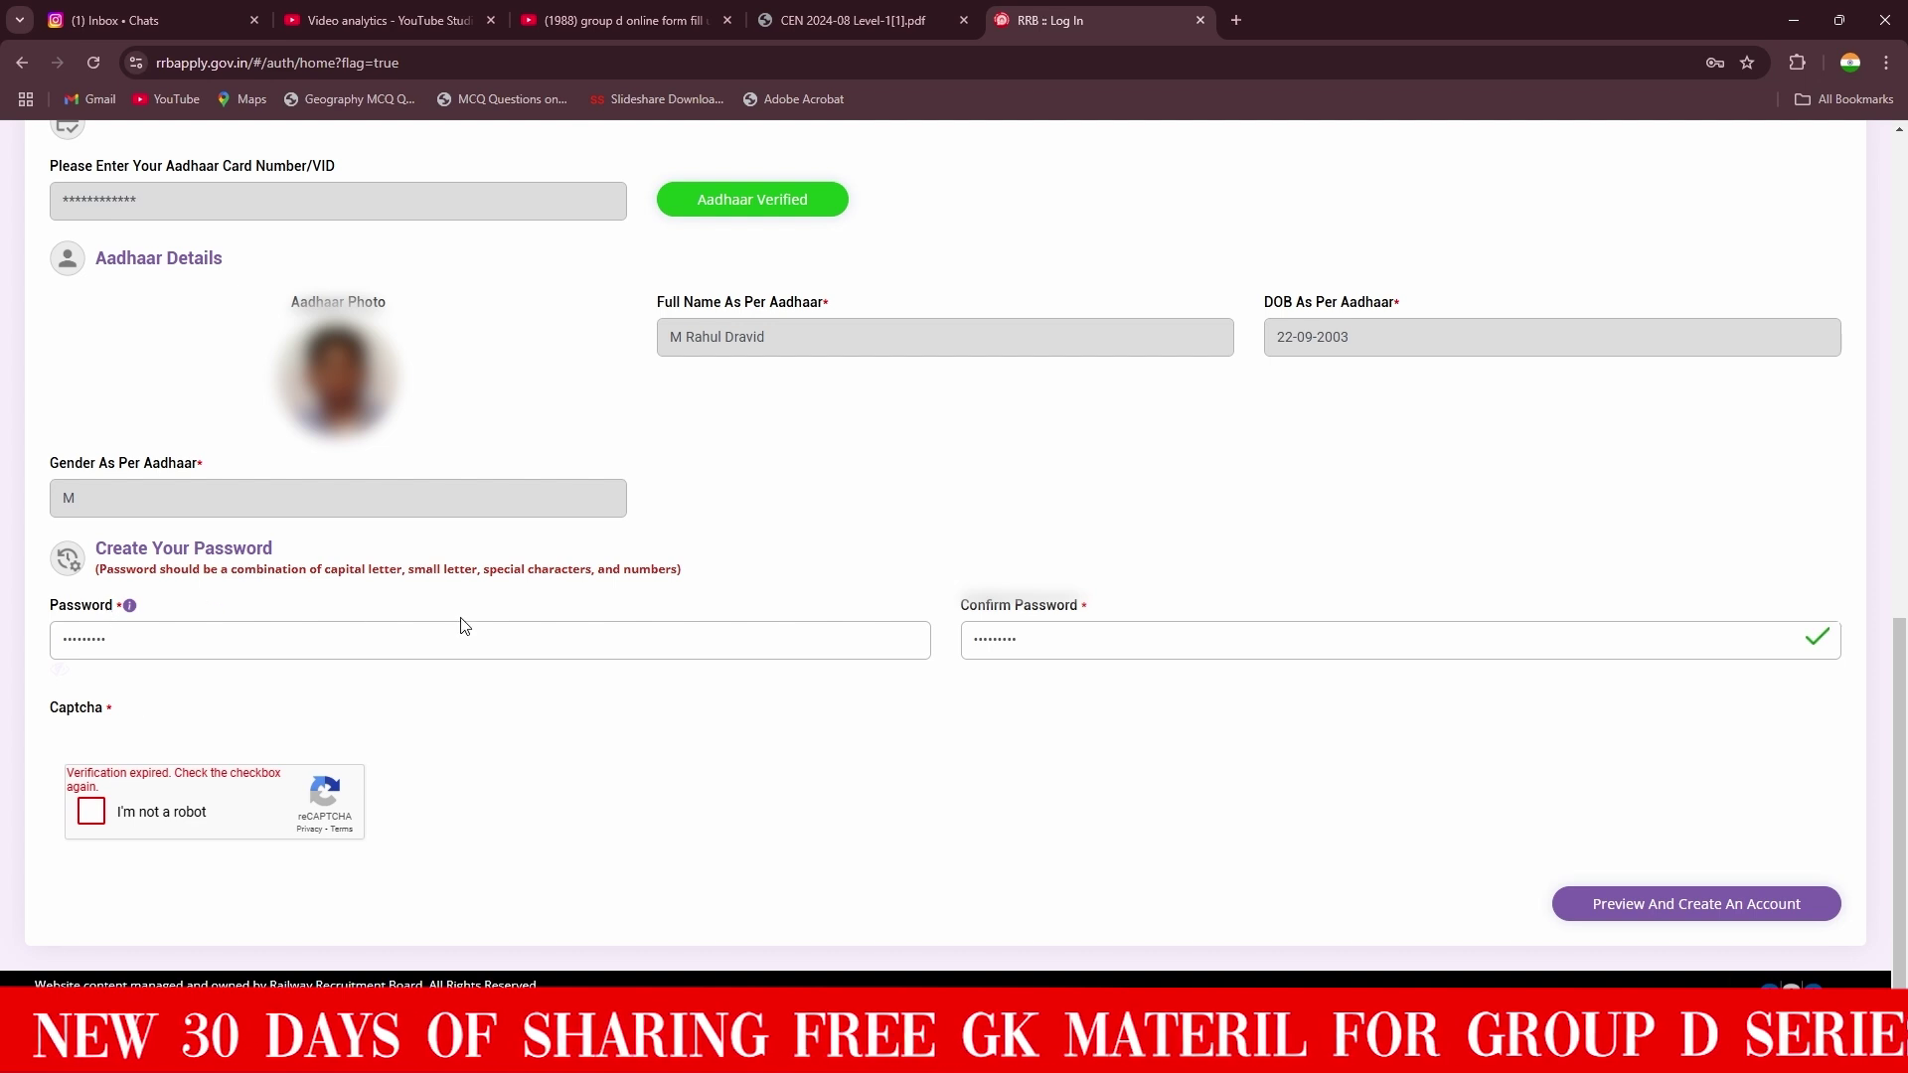
{"action": "left_click", "coordinate": [92, 813]}
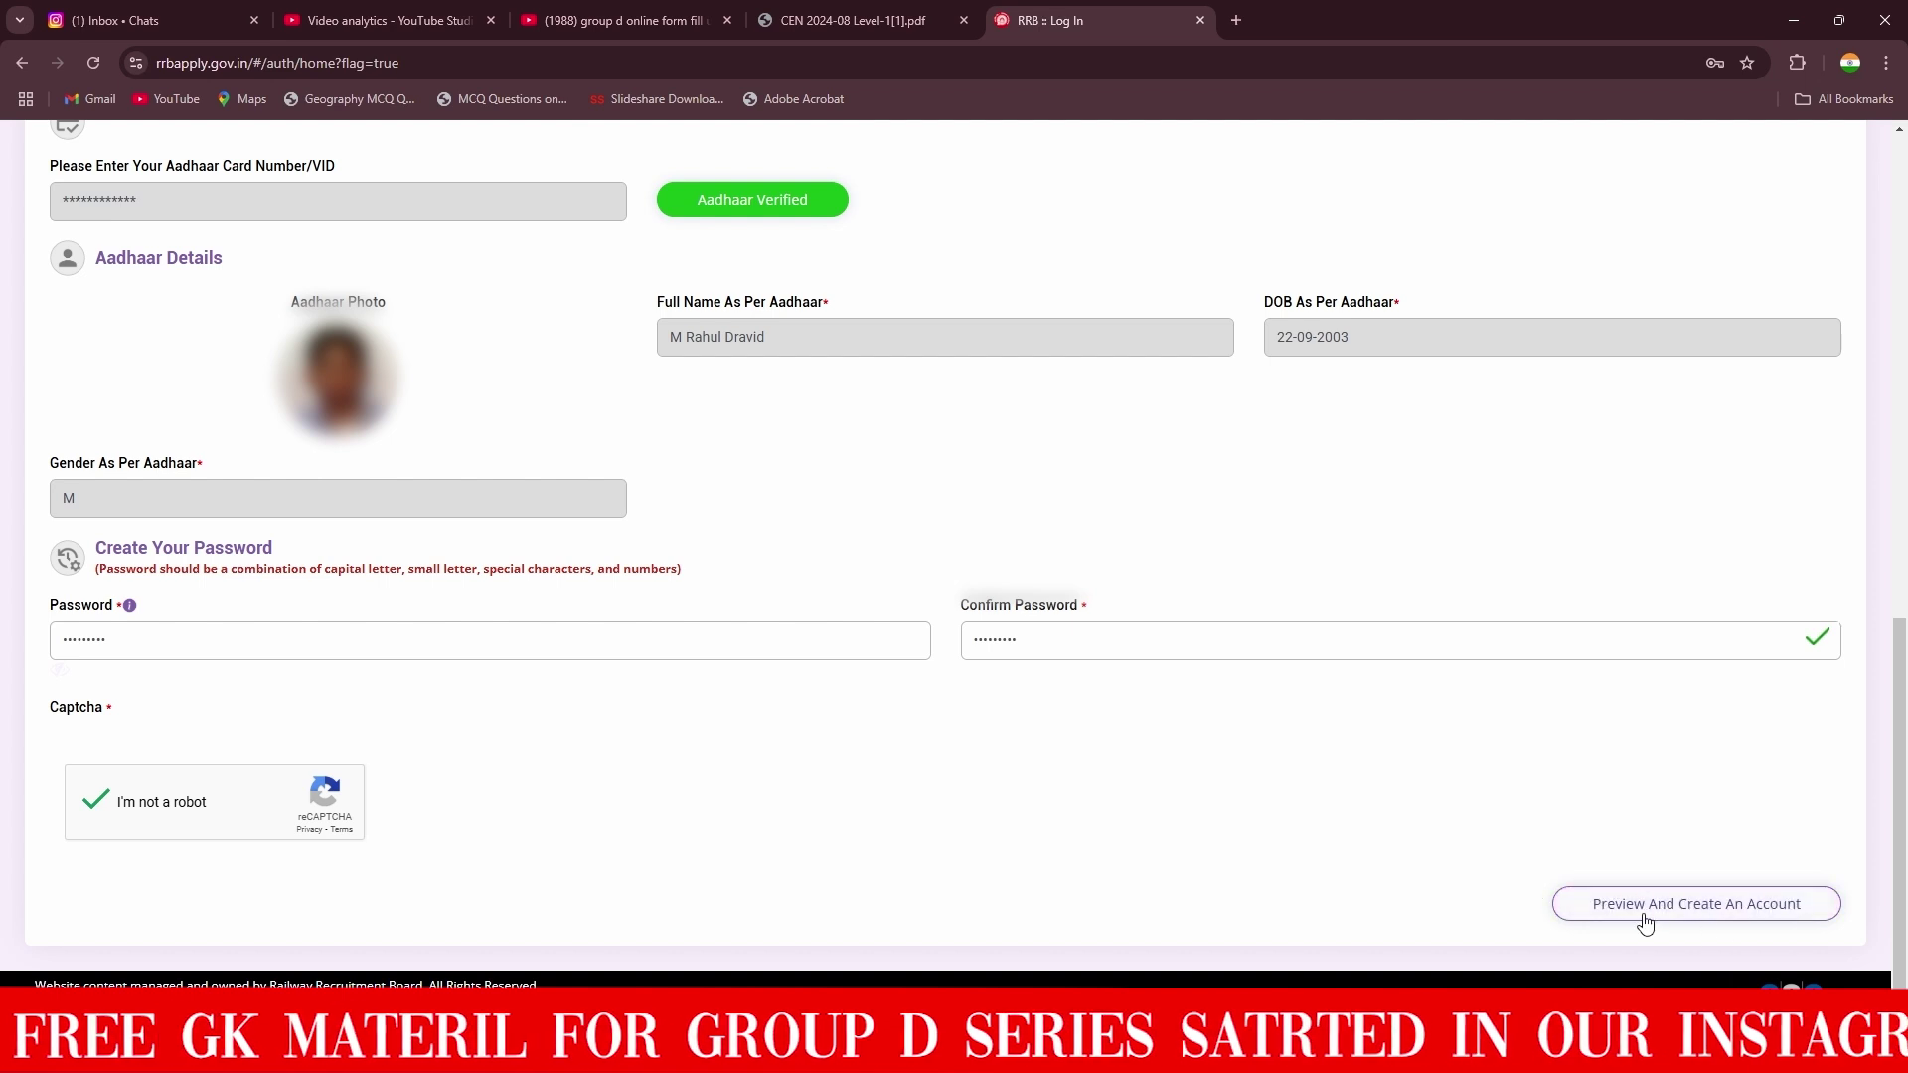
{"action": "left_click", "coordinate": [1698, 907]}
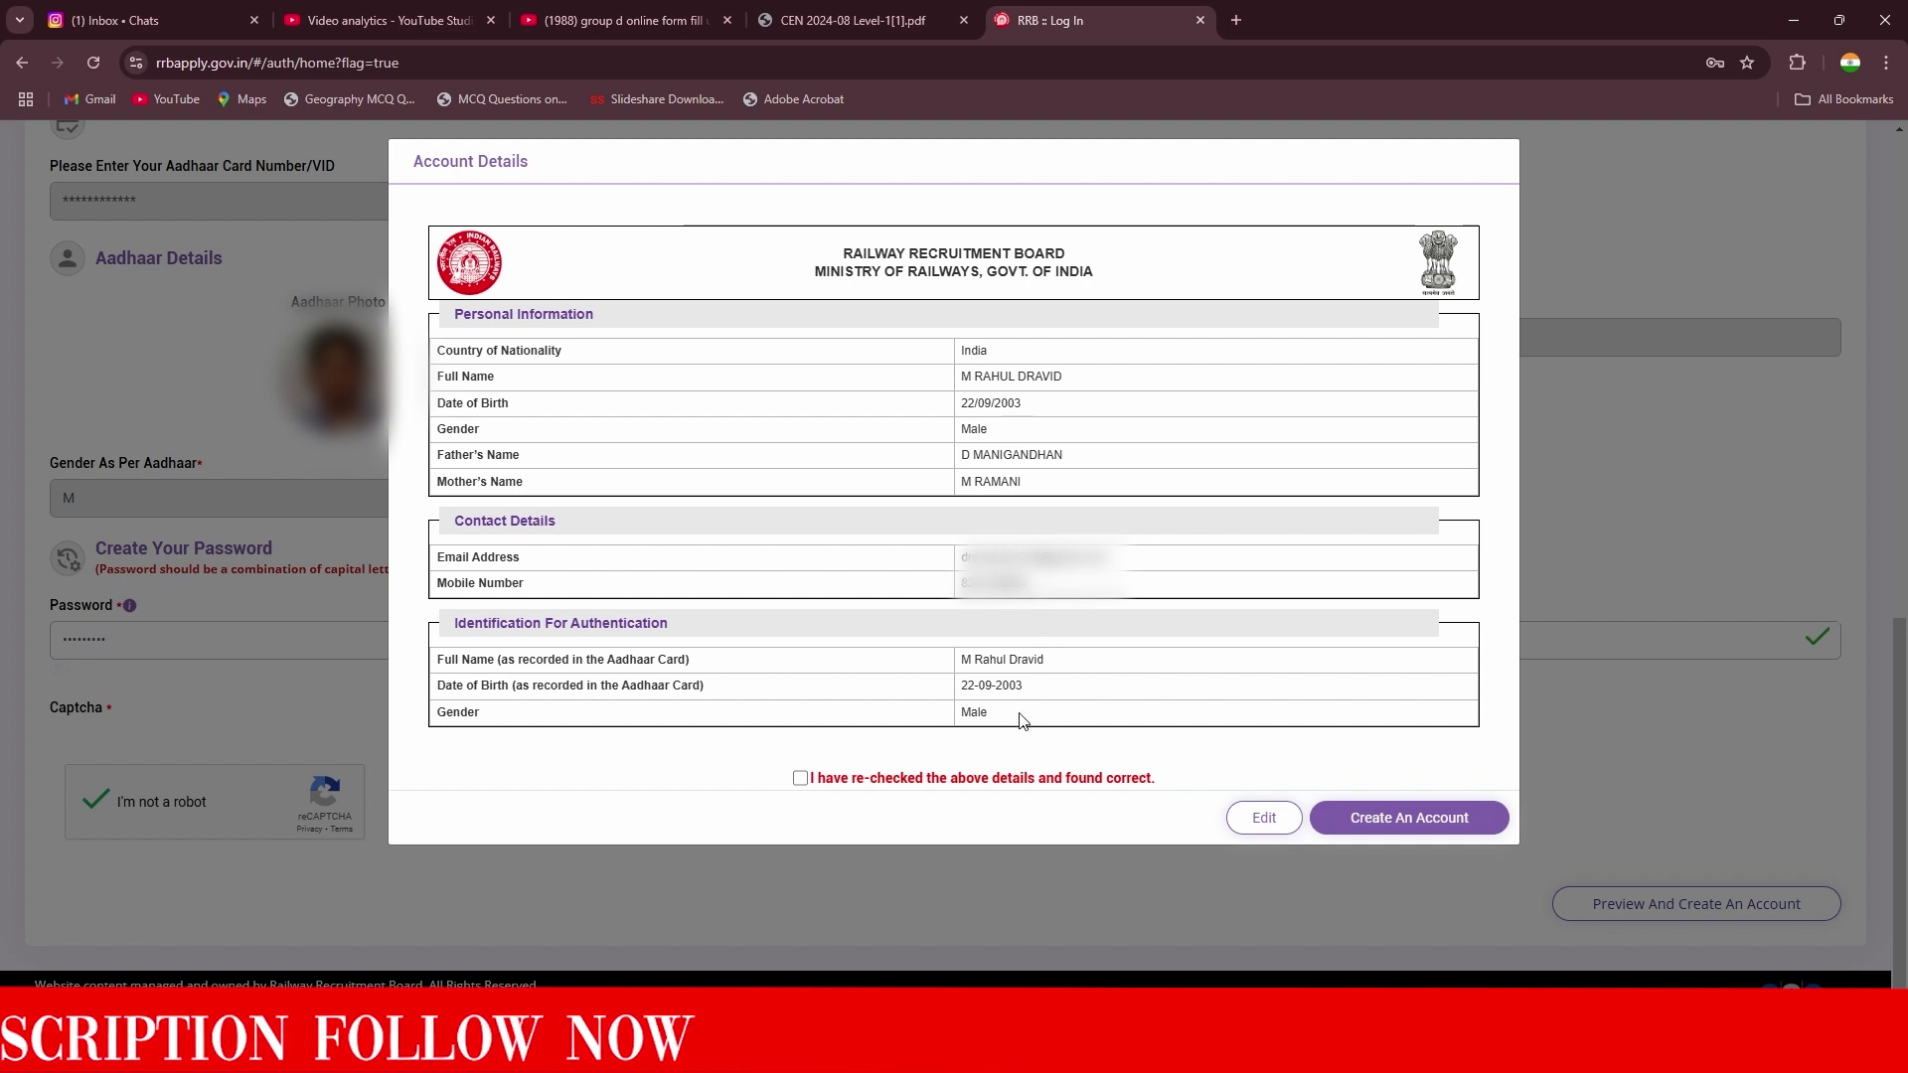
- Confirm the details were re-checked, create the account and accept they cannot be changed later
{"action": "left_click", "coordinate": [801, 780]}
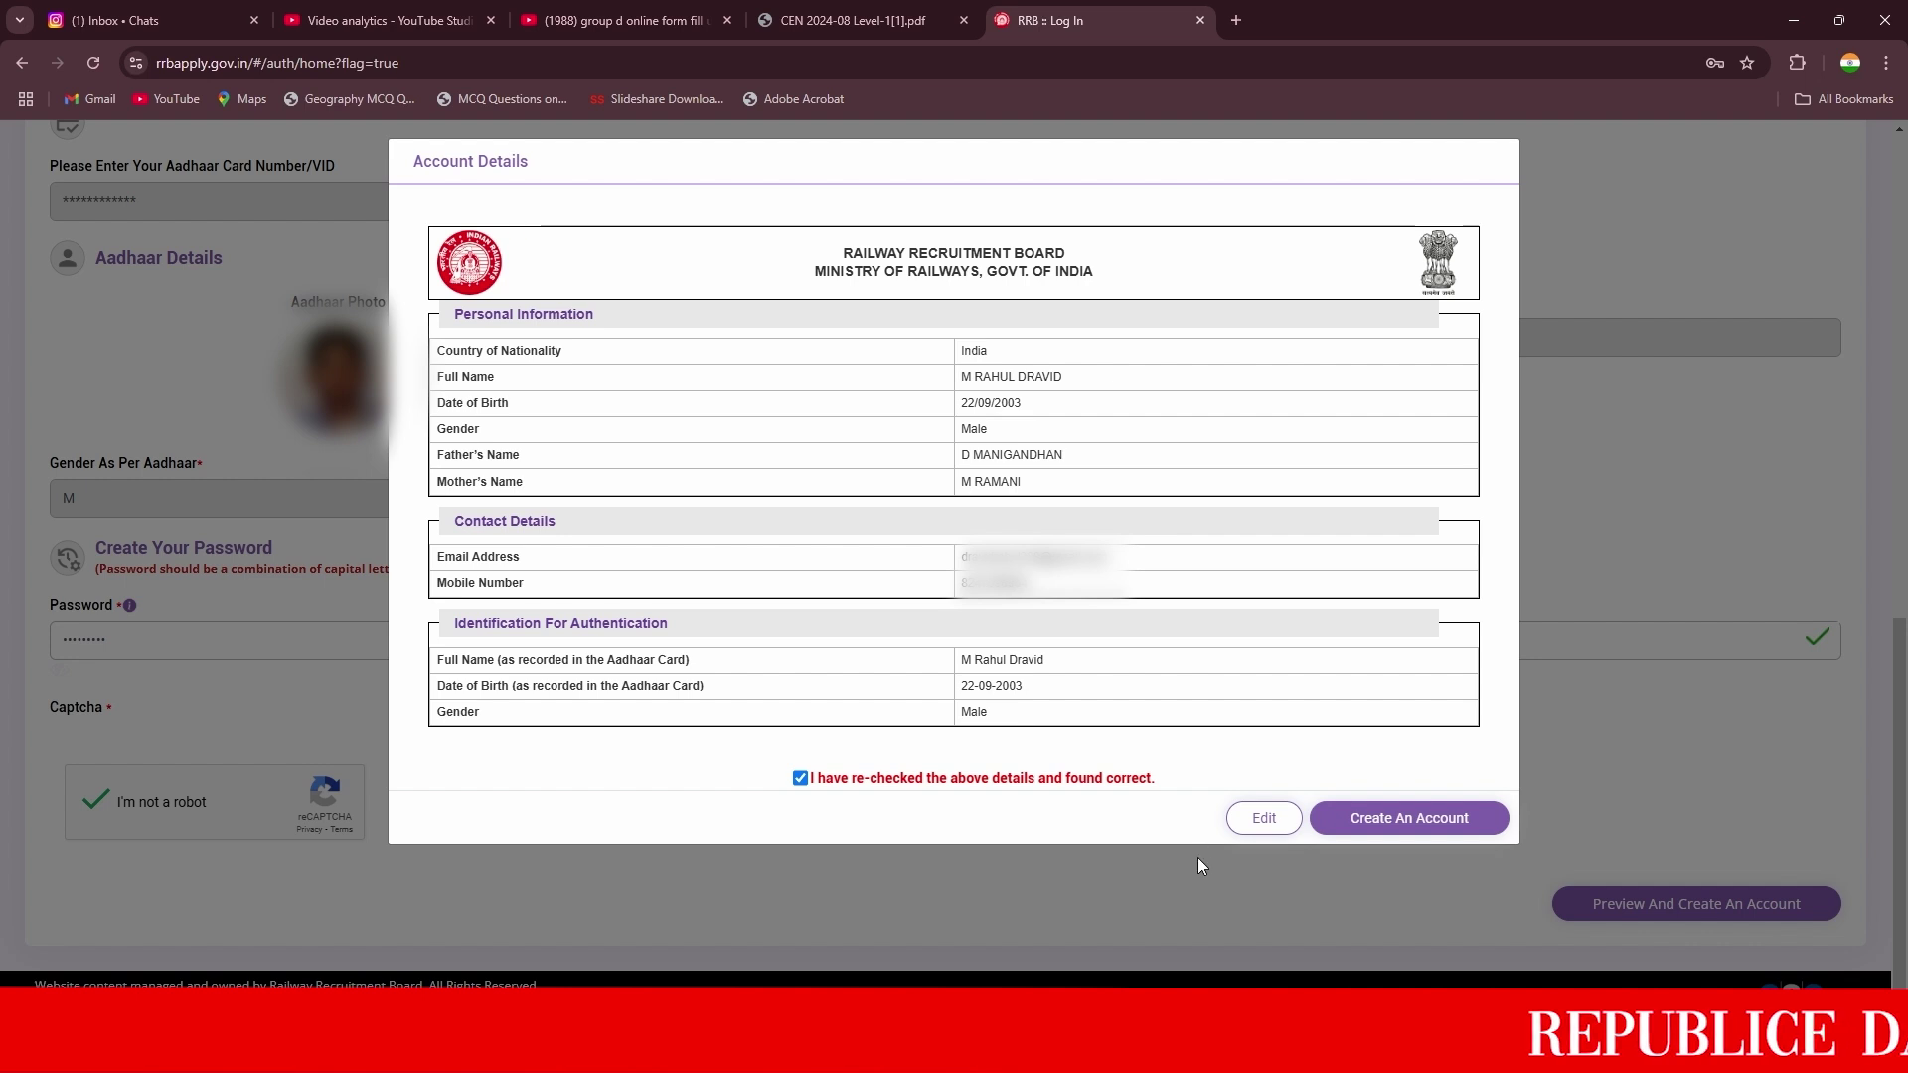
{"action": "left_click", "coordinate": [1412, 827]}
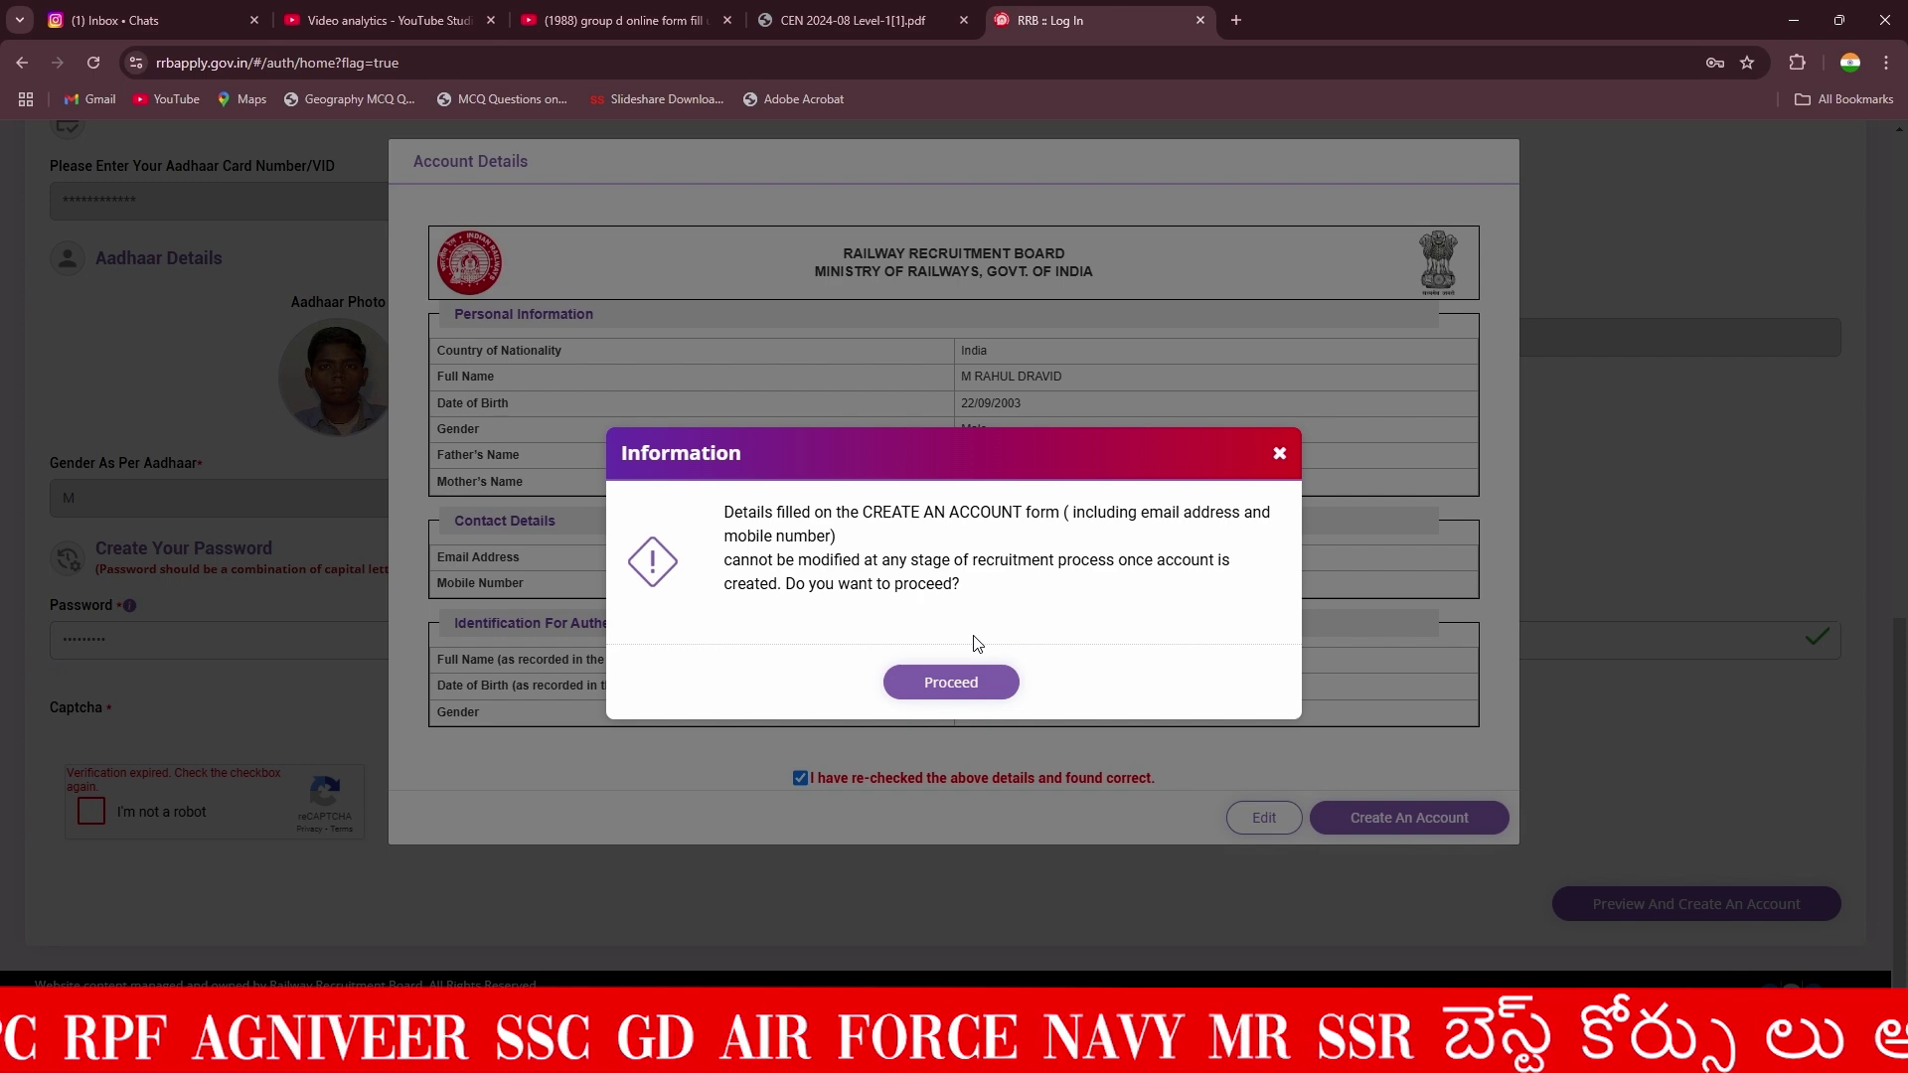
{"action": "left_click", "coordinate": [939, 686]}
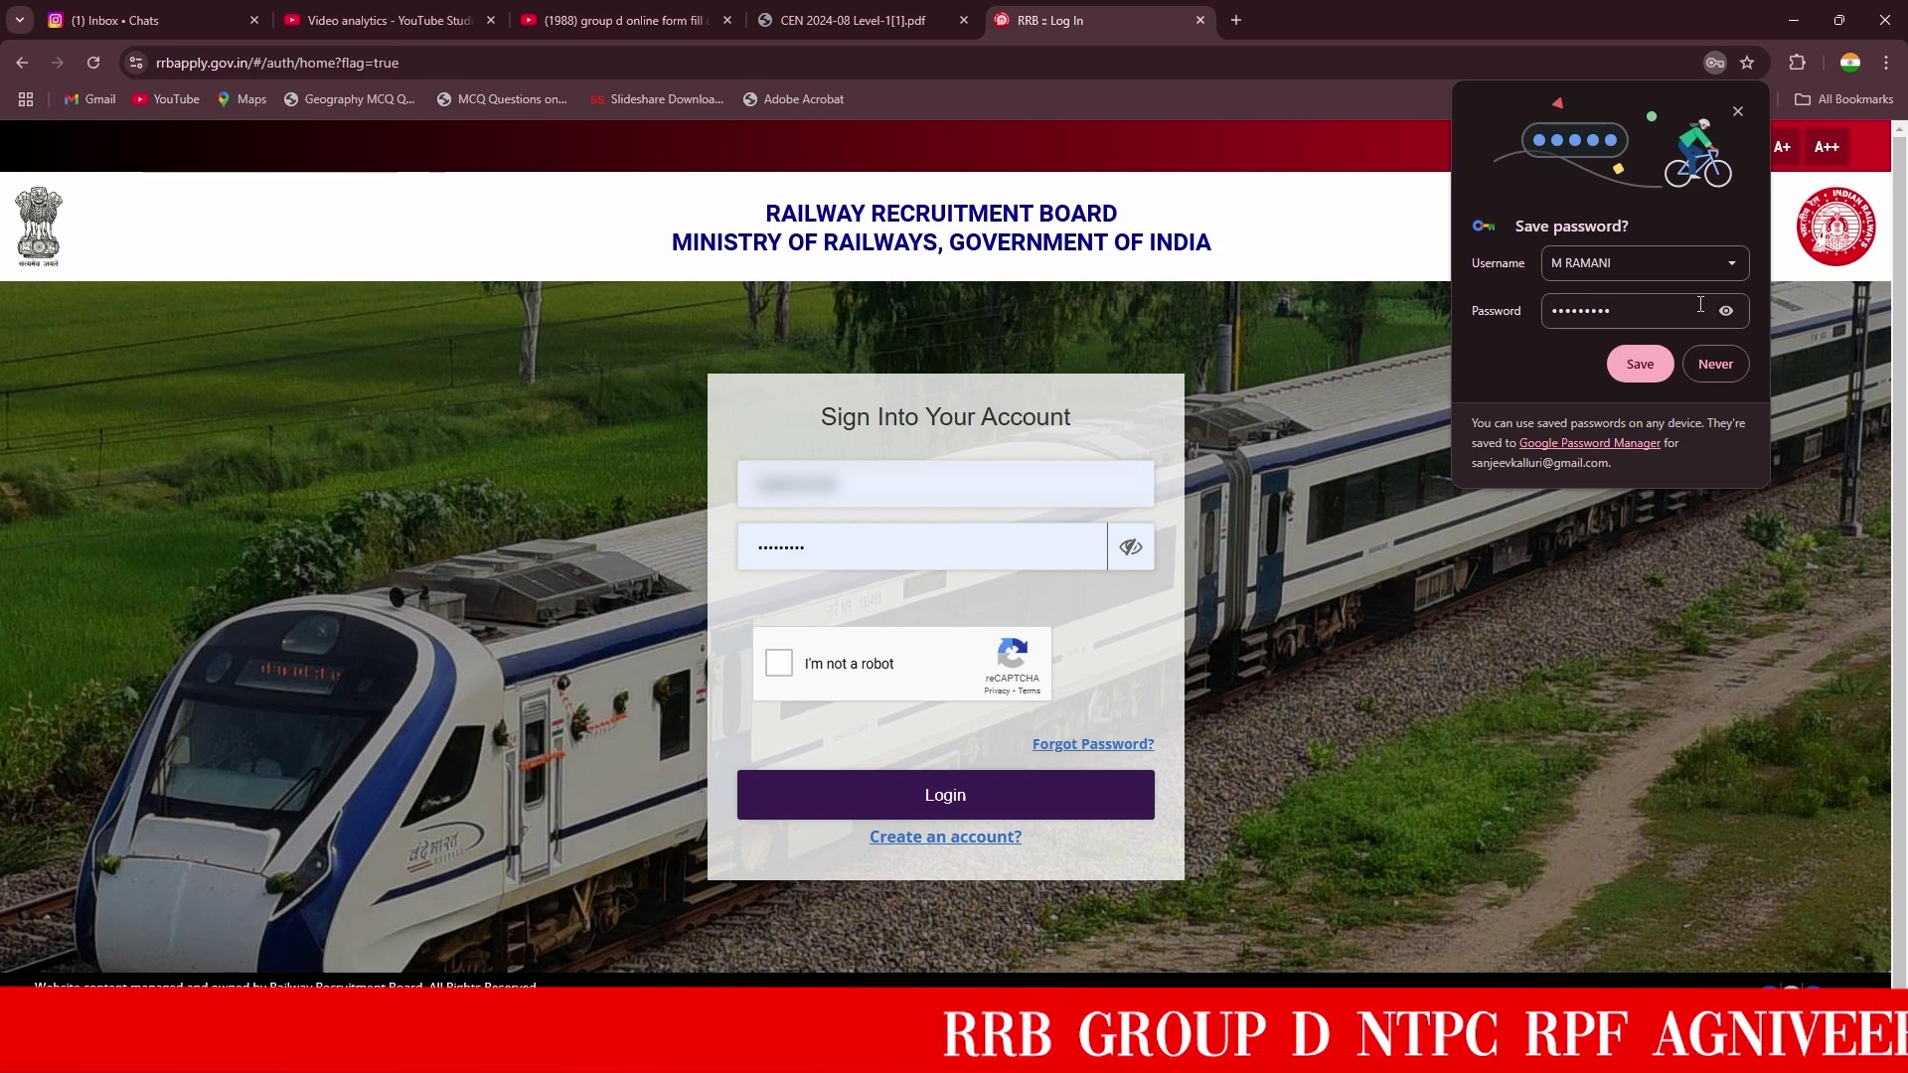
- Save the new RRB login password in Chrome
{"action": "left_click", "coordinate": [1653, 361]}
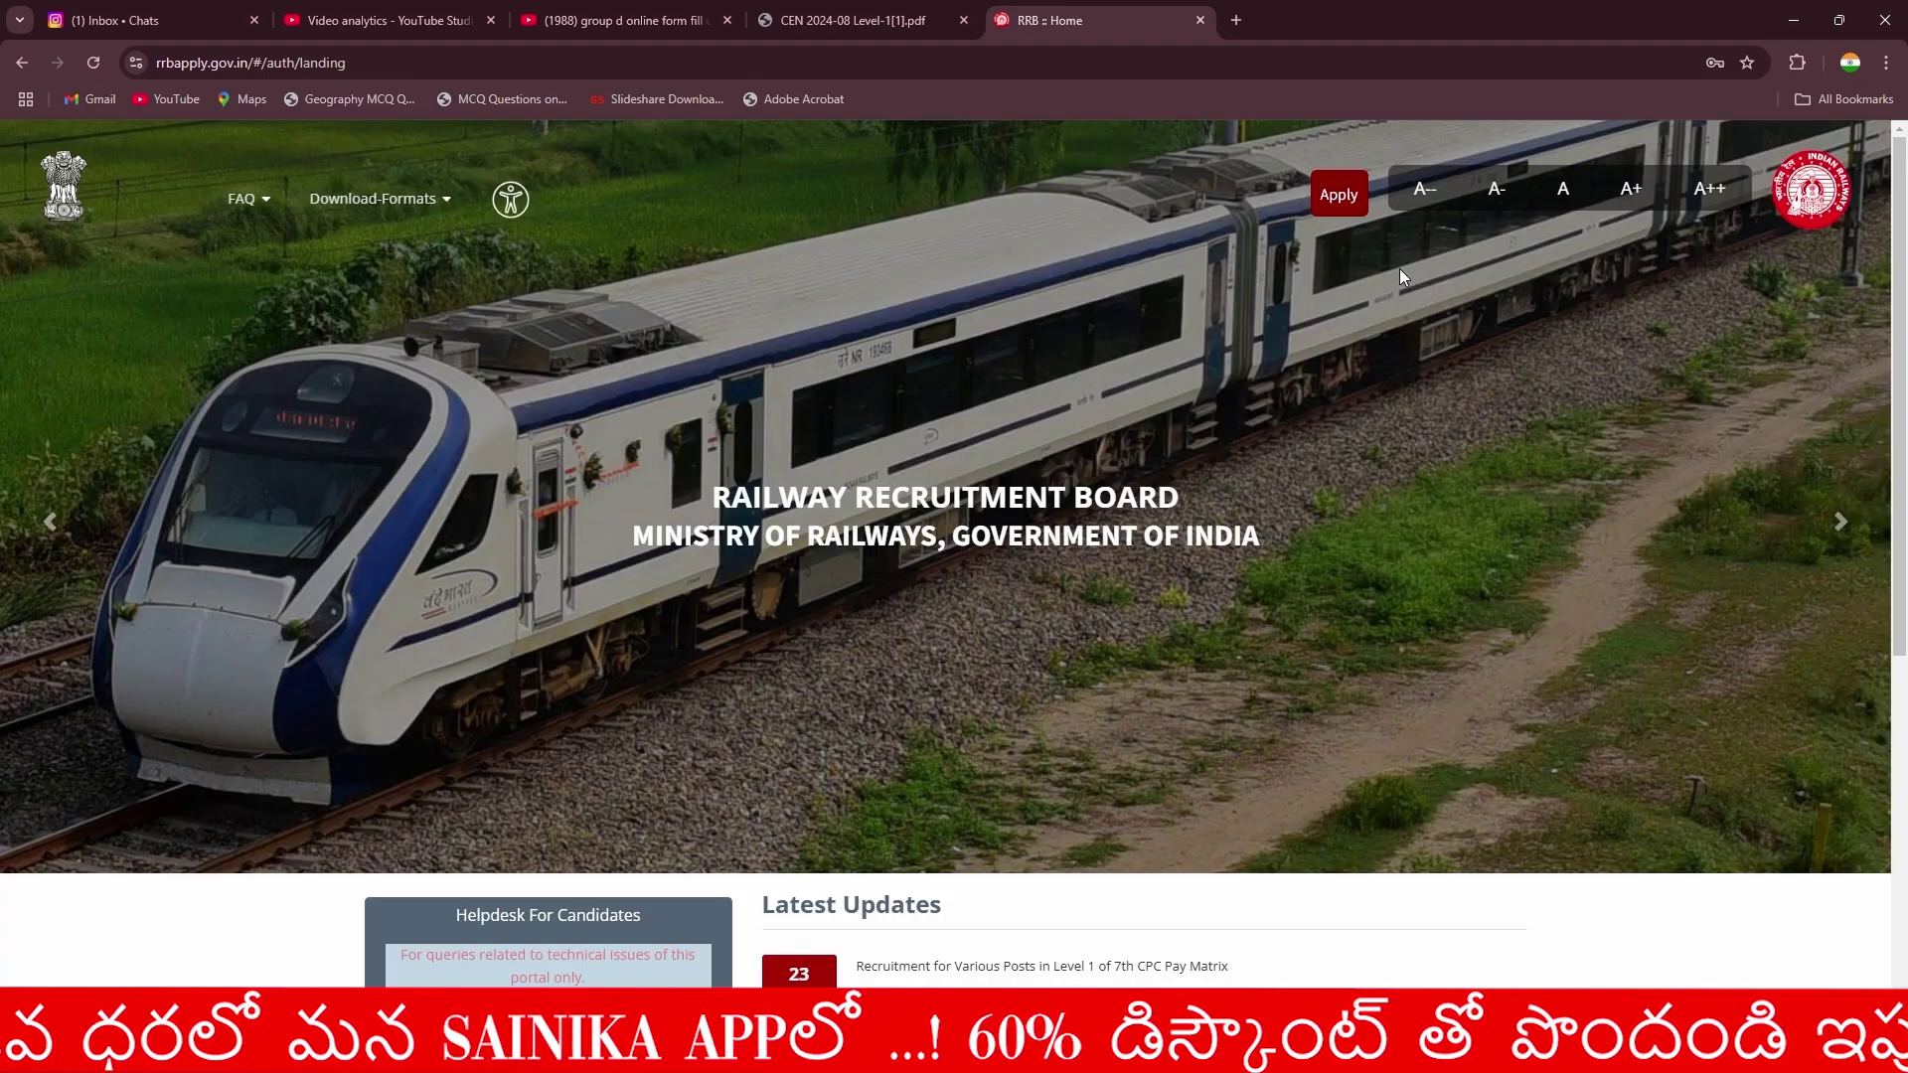
- Log in through Apply > Already Have An Account?, passing the 'I'm not a robot' check
{"action": "left_click", "coordinate": [1338, 196]}
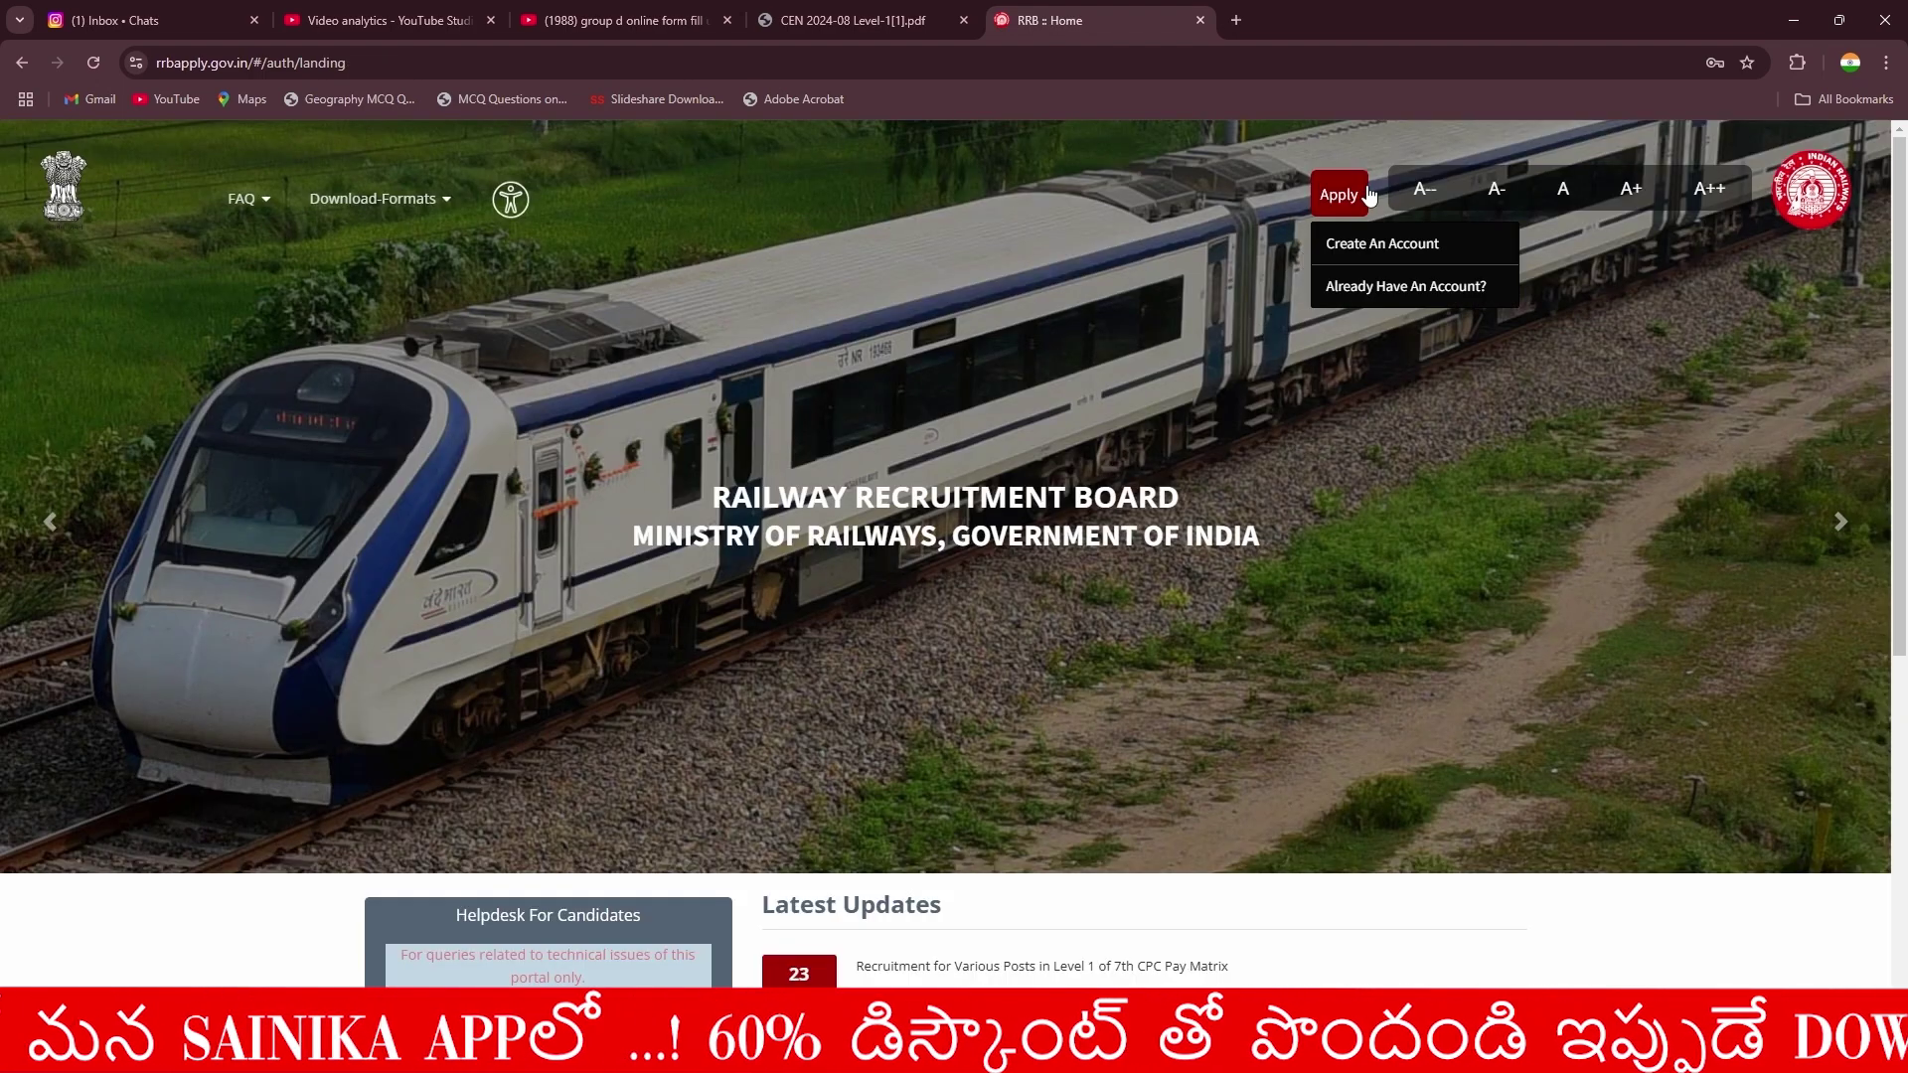
{"action": "left_click", "coordinate": [1371, 289]}
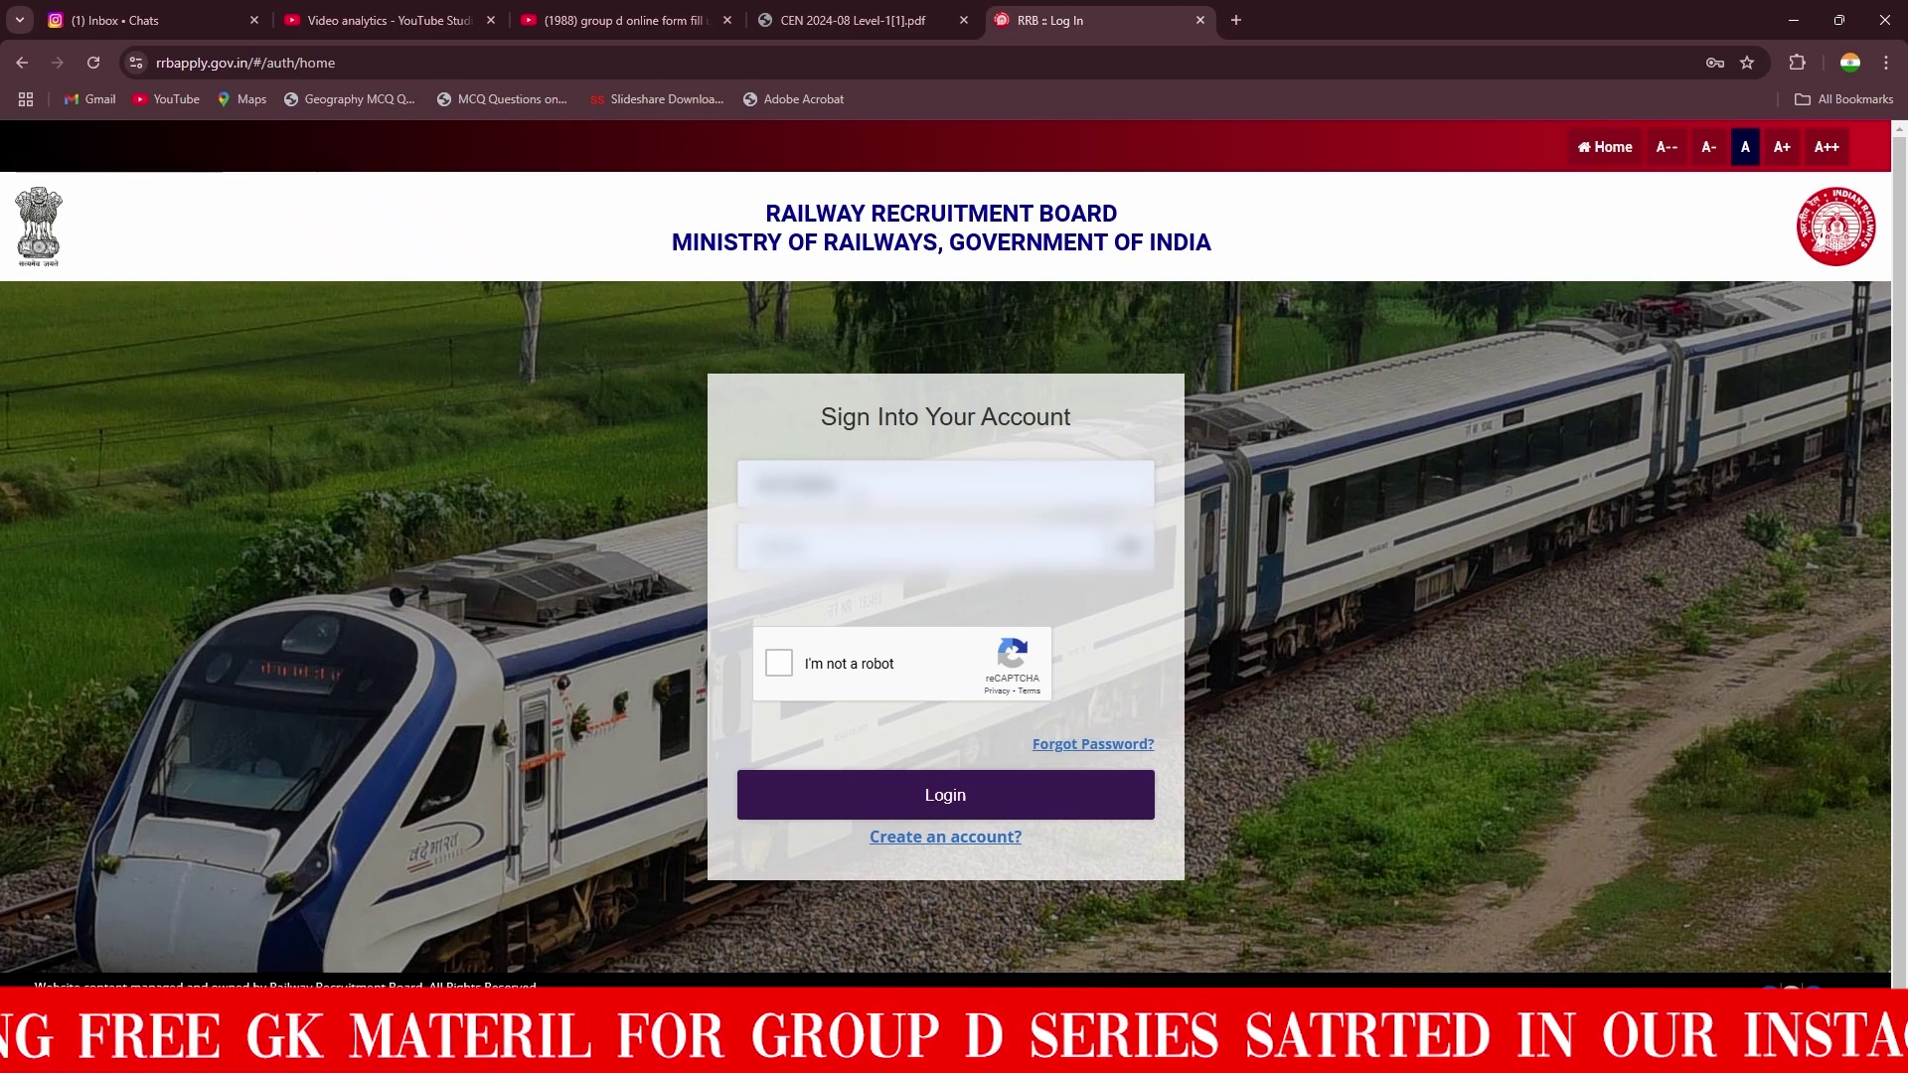
{"action": "left_click", "coordinate": [781, 664]}
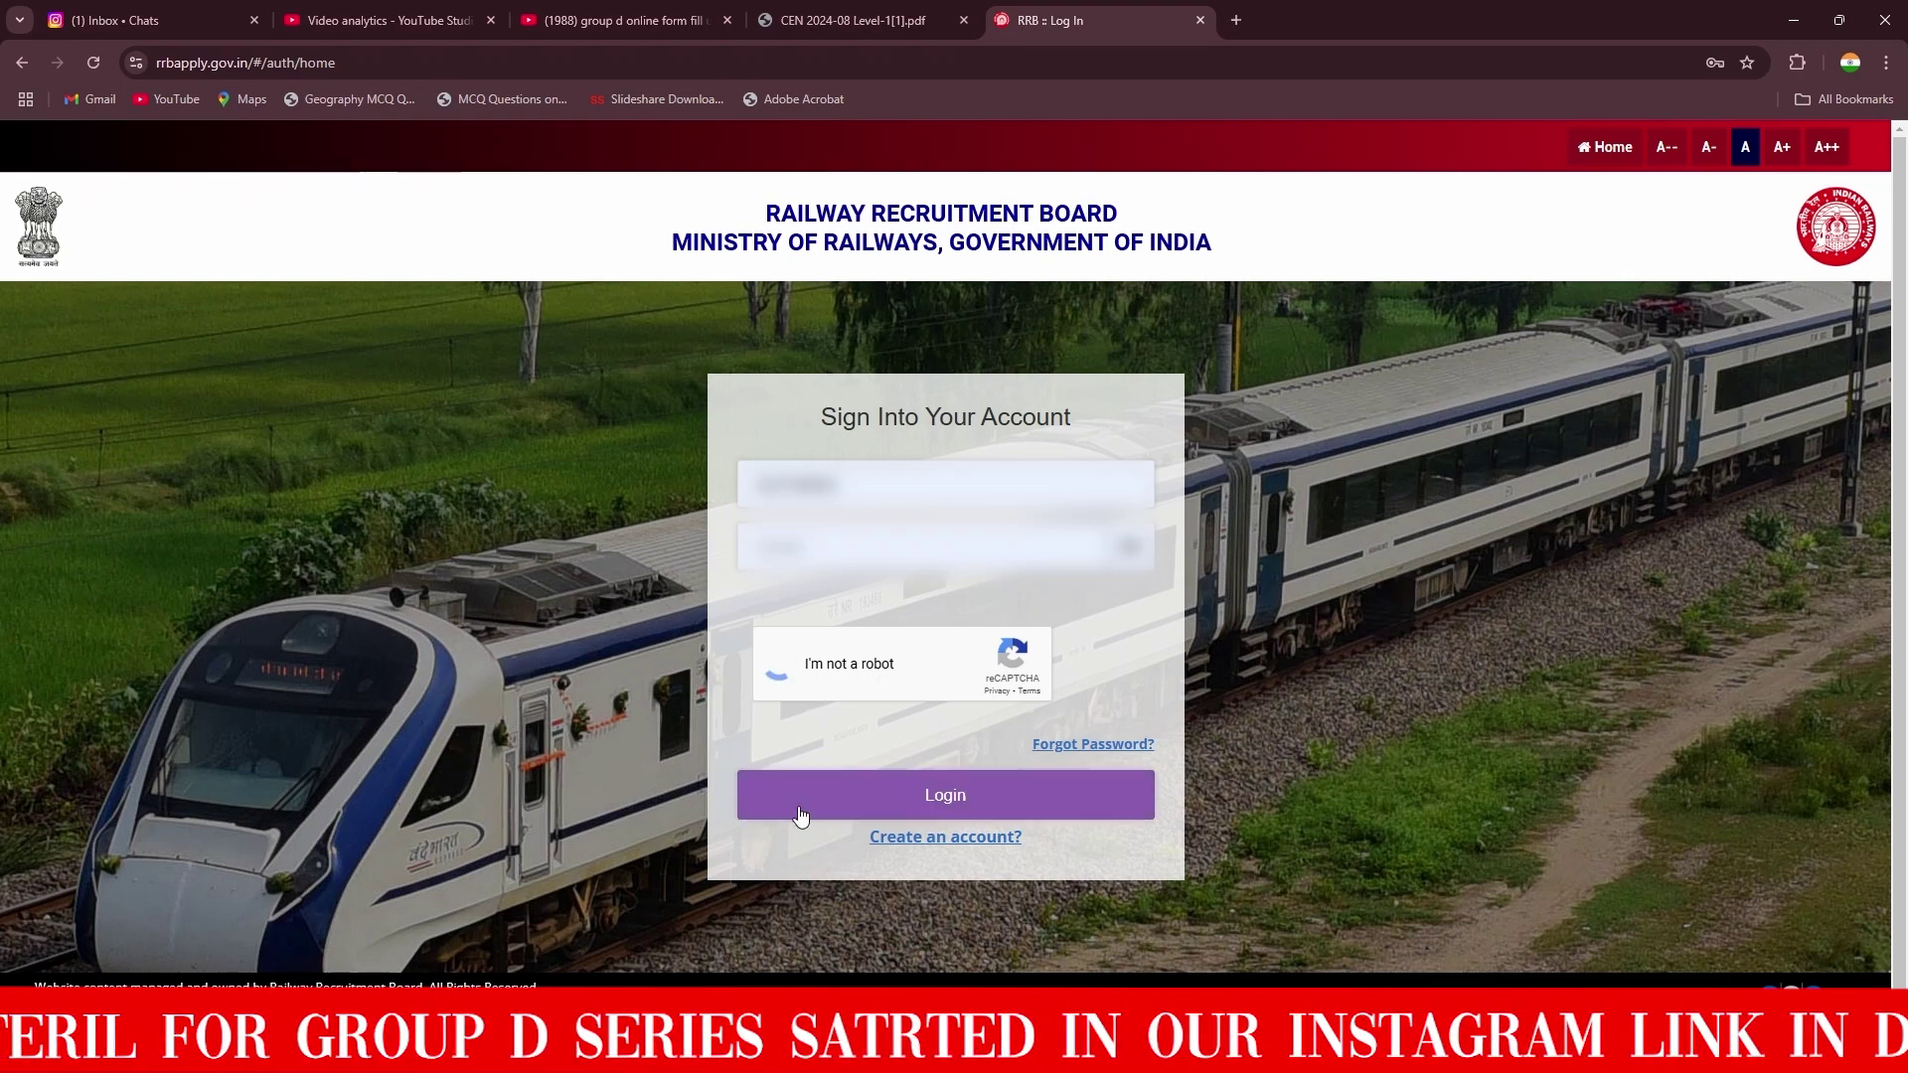
{"action": "left_click", "coordinate": [984, 794]}
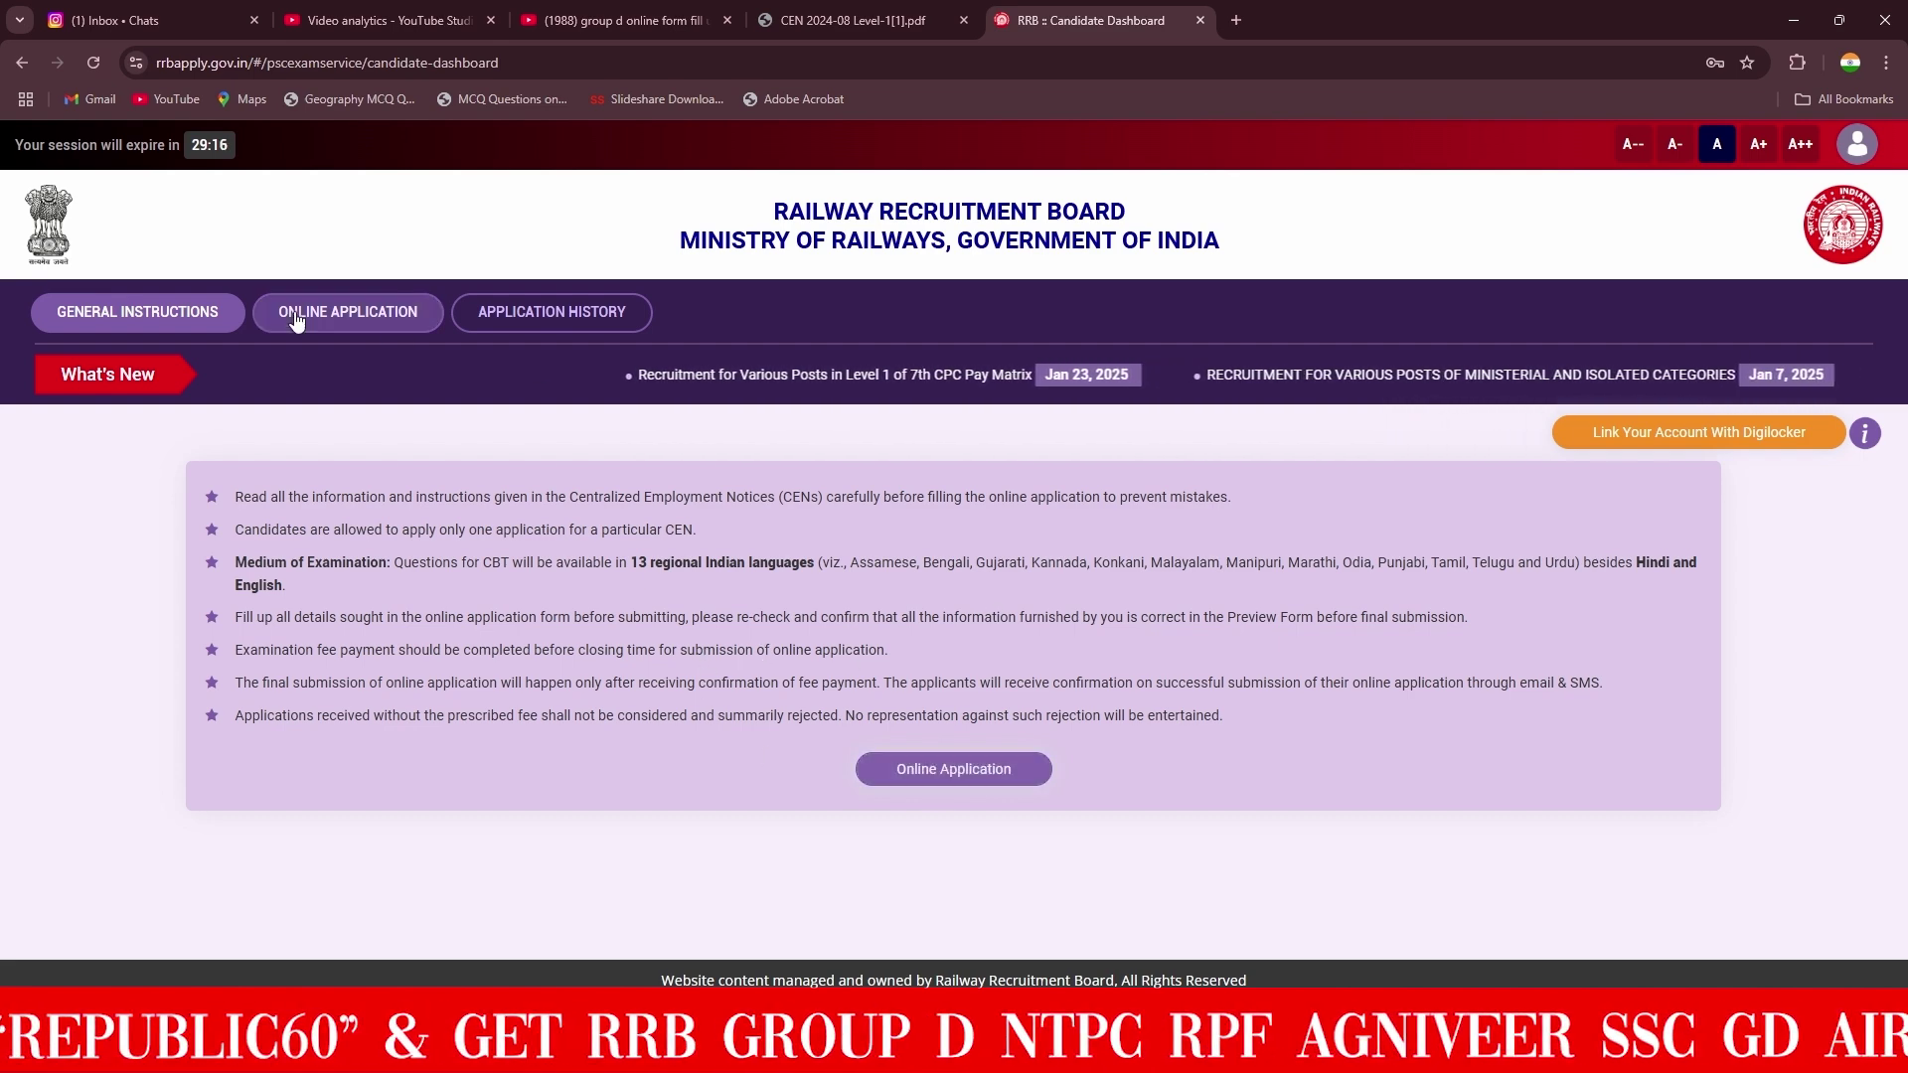
- Go to ONLINE APPLICATION and open the 'Select the RRB' dropdown for CEN No. 08/2024
{"action": "left_click", "coordinate": [333, 328]}
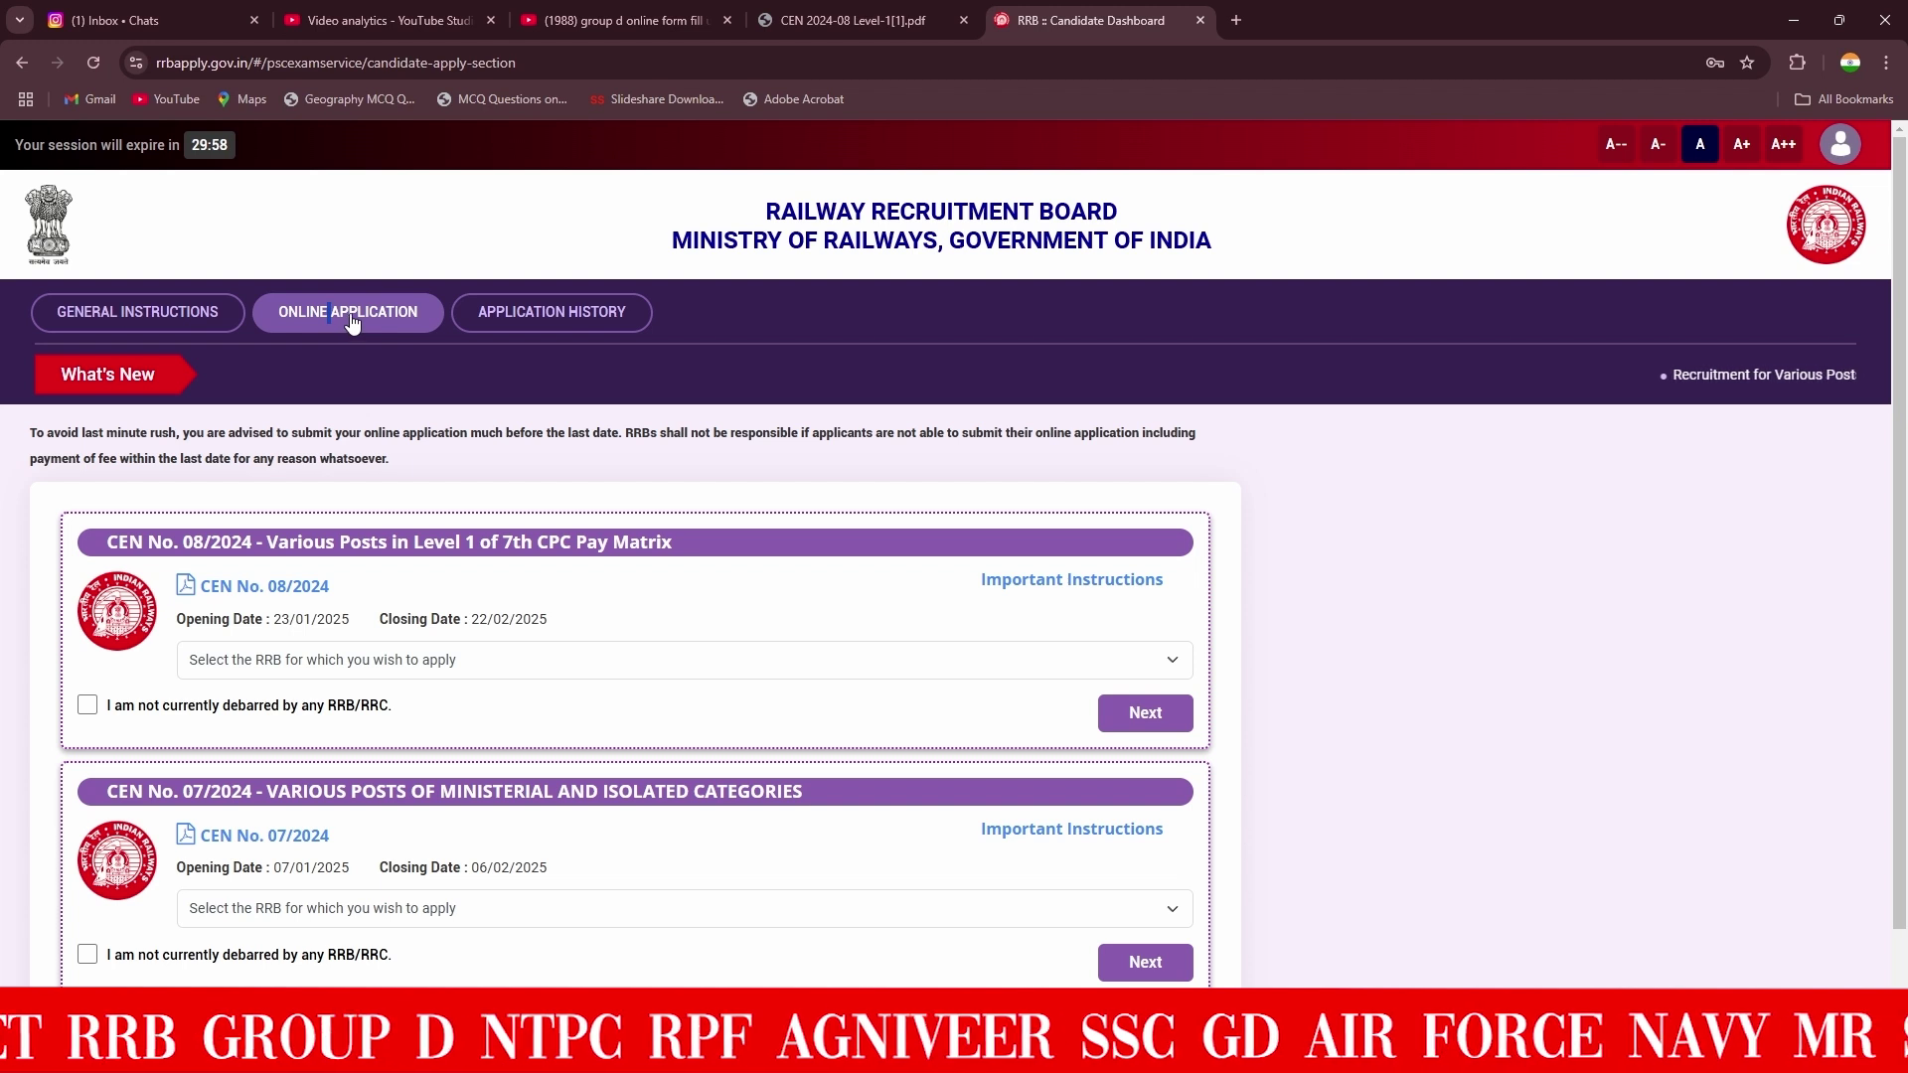
{"action": "scroll", "coordinate": [513, 631], "scroll_direction": "down", "scroll_amount": 1}
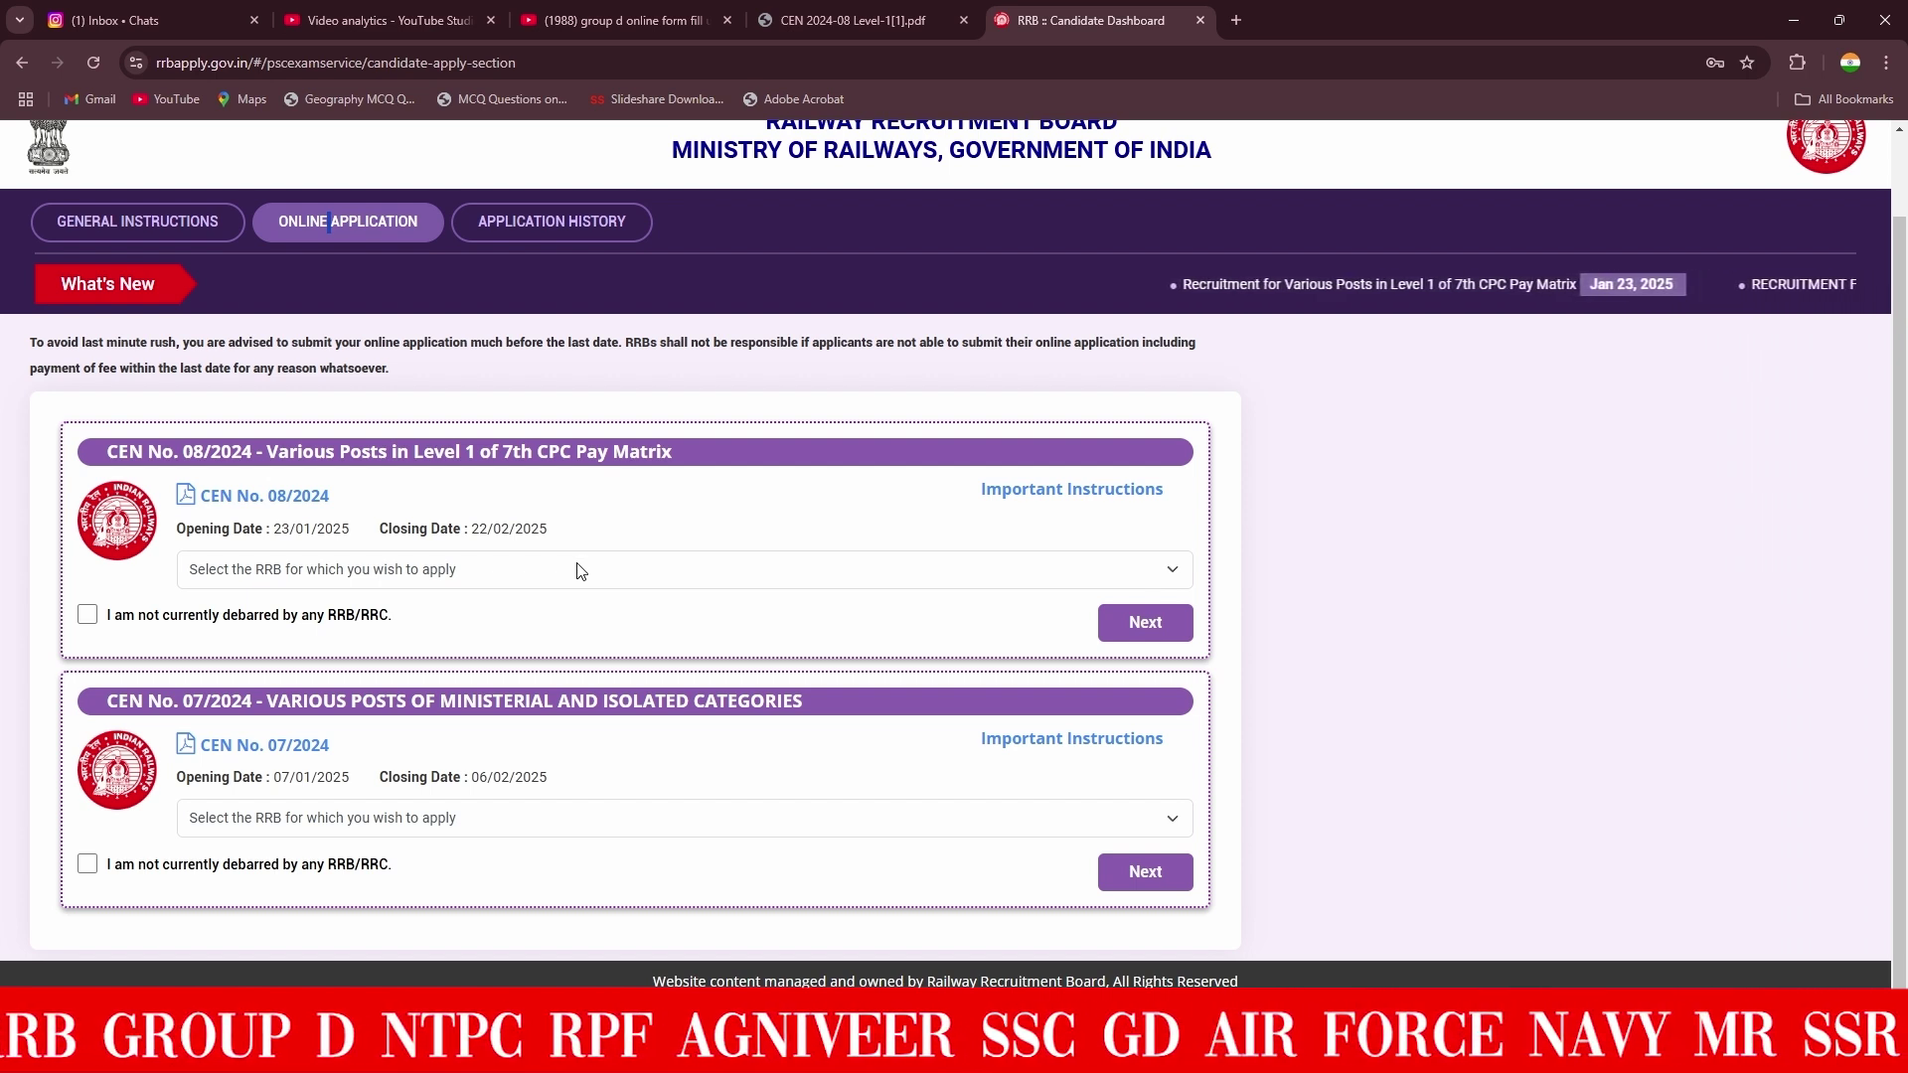
{"action": "left_click", "coordinate": [1176, 573]}
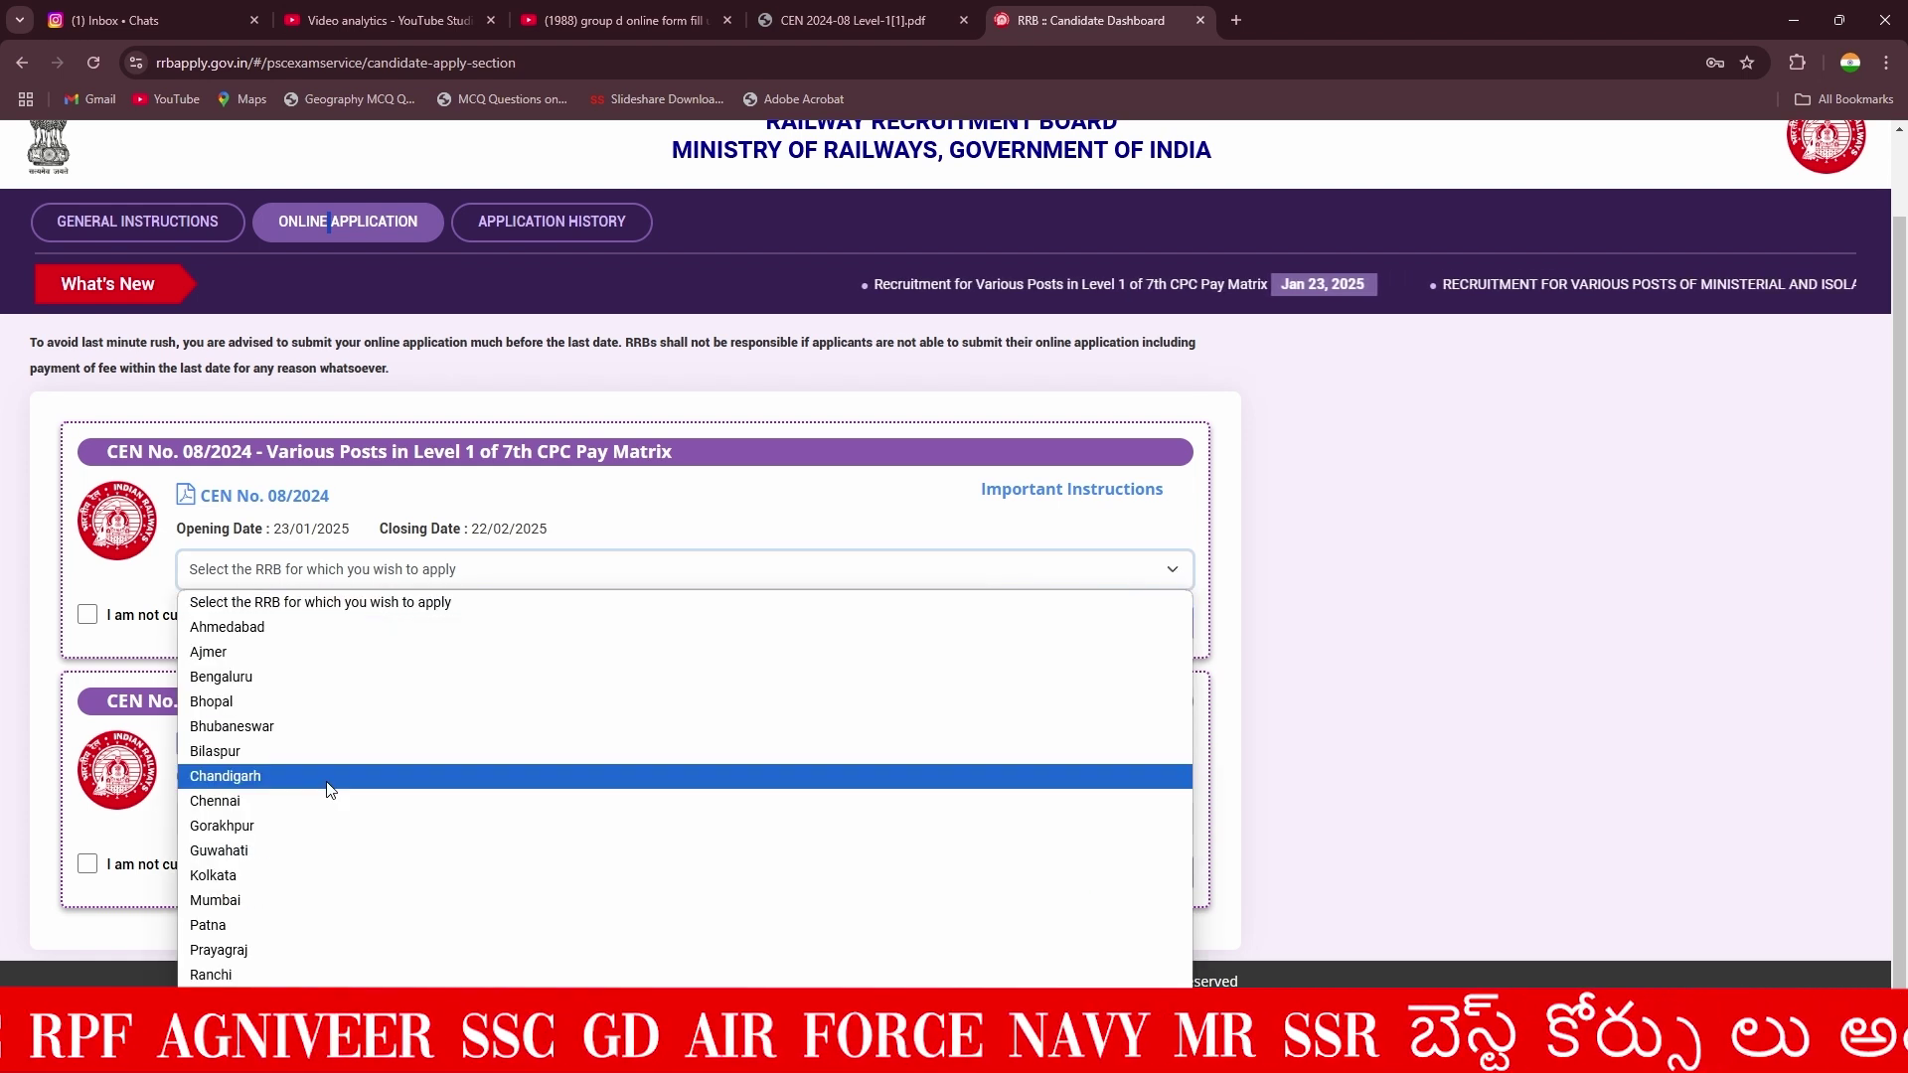
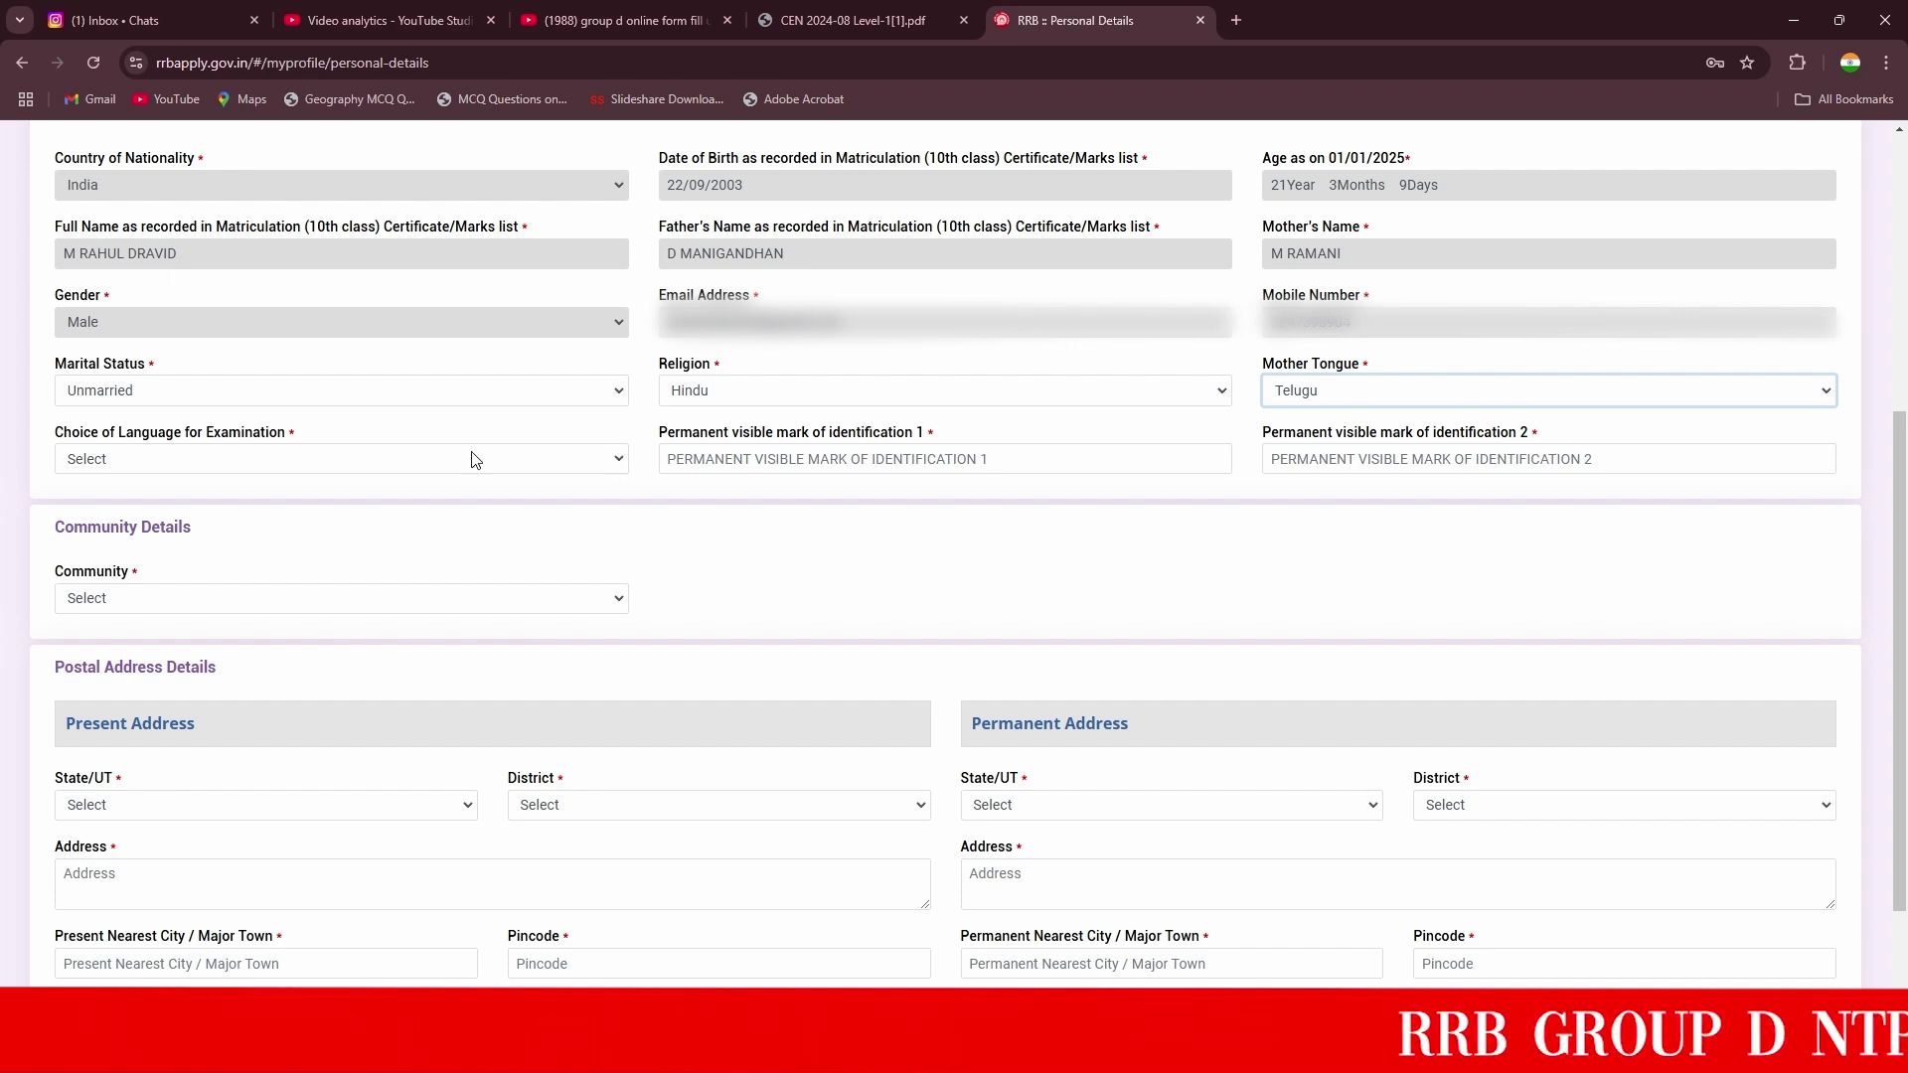
- Select Telugu as the examination language and begin entering the first identification mark
{"action": "left_click", "coordinate": [618, 461]}
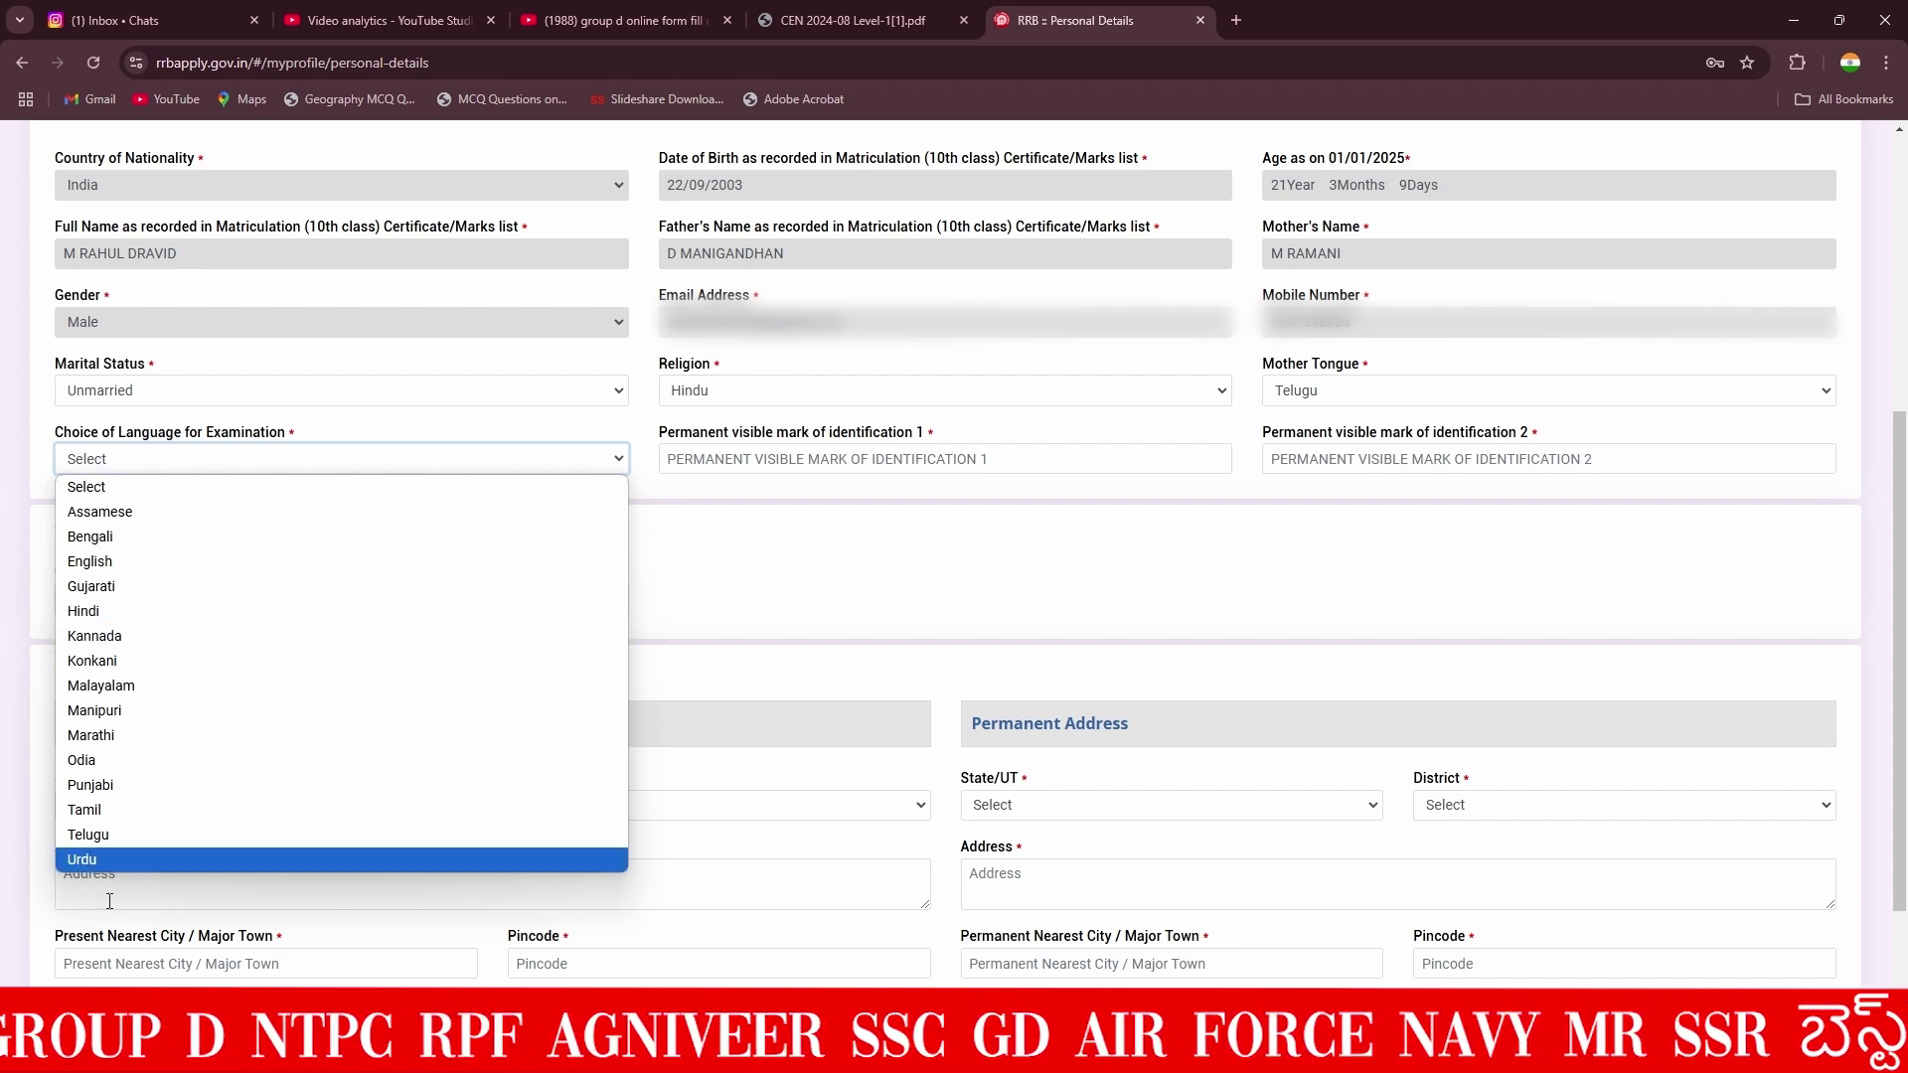
{"action": "left_click", "coordinate": [129, 846]}
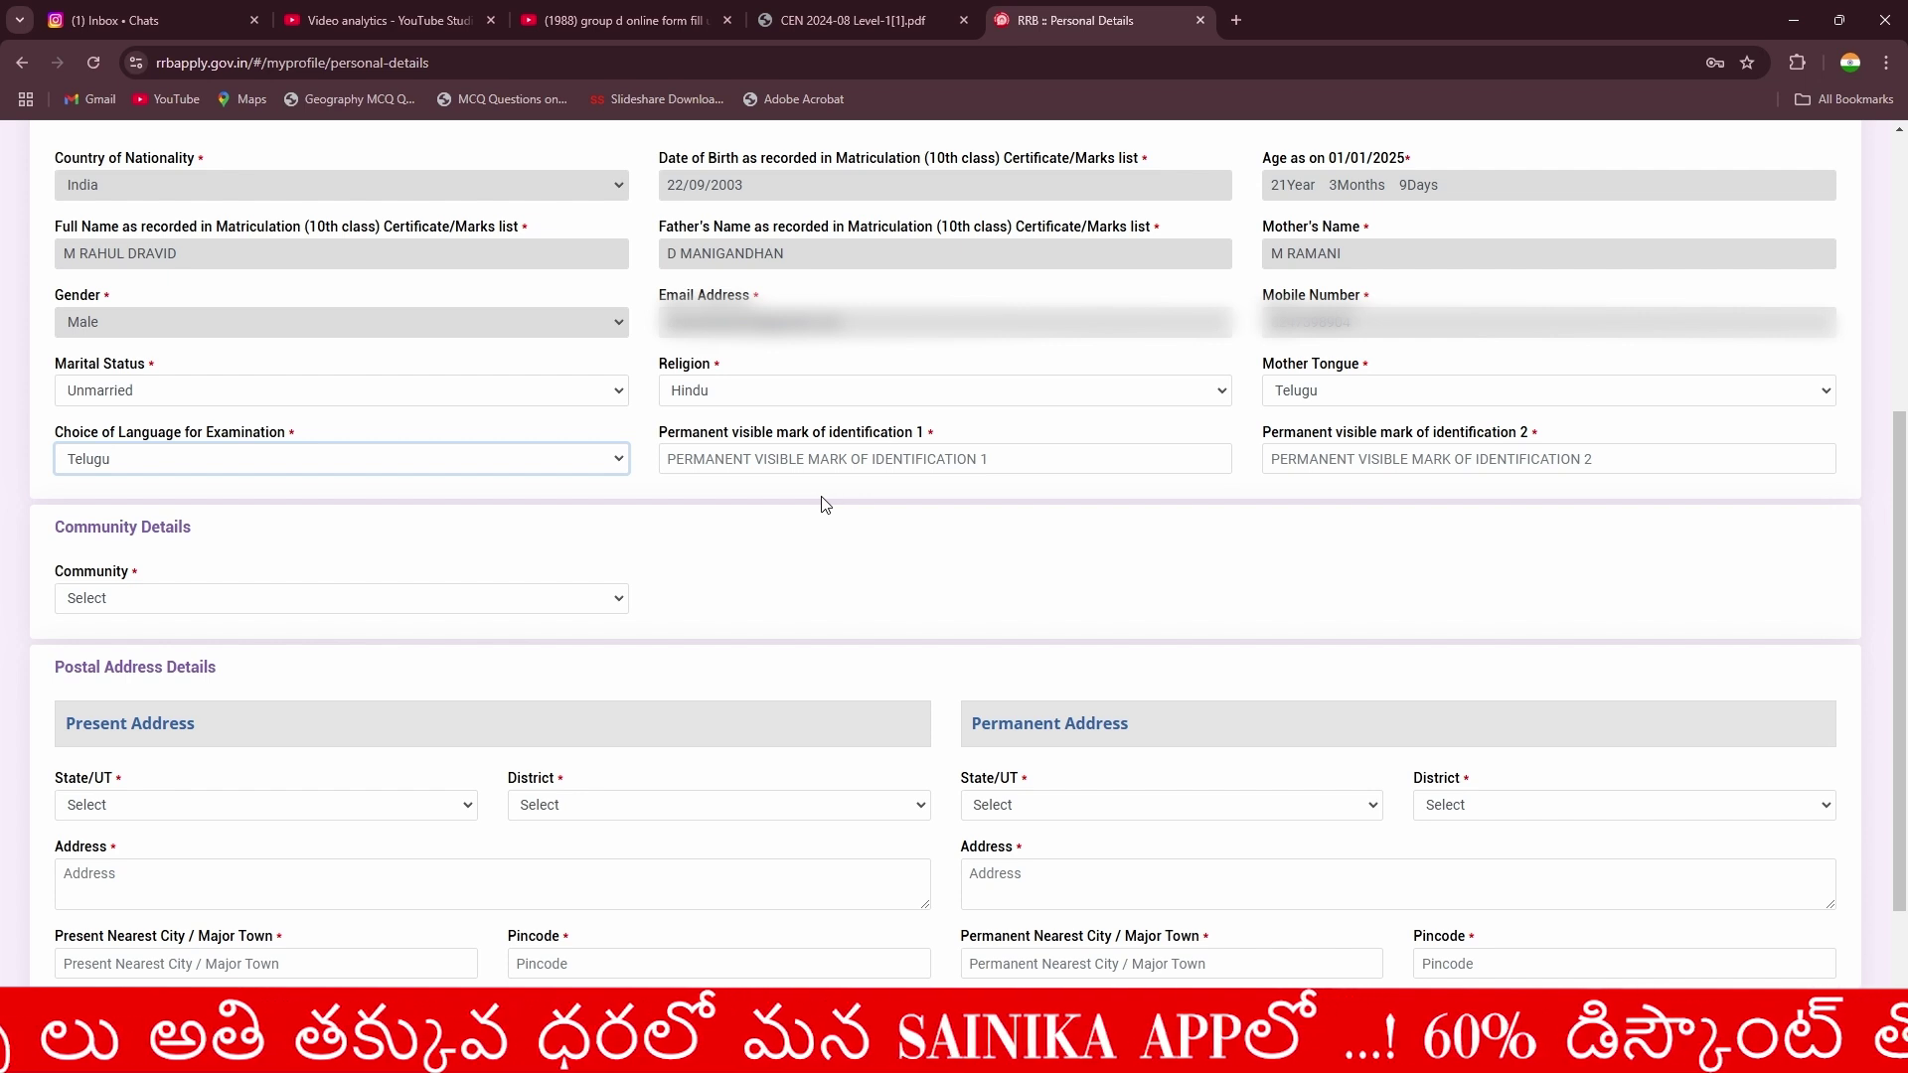
{"action": "left_click", "coordinate": [1042, 465]}
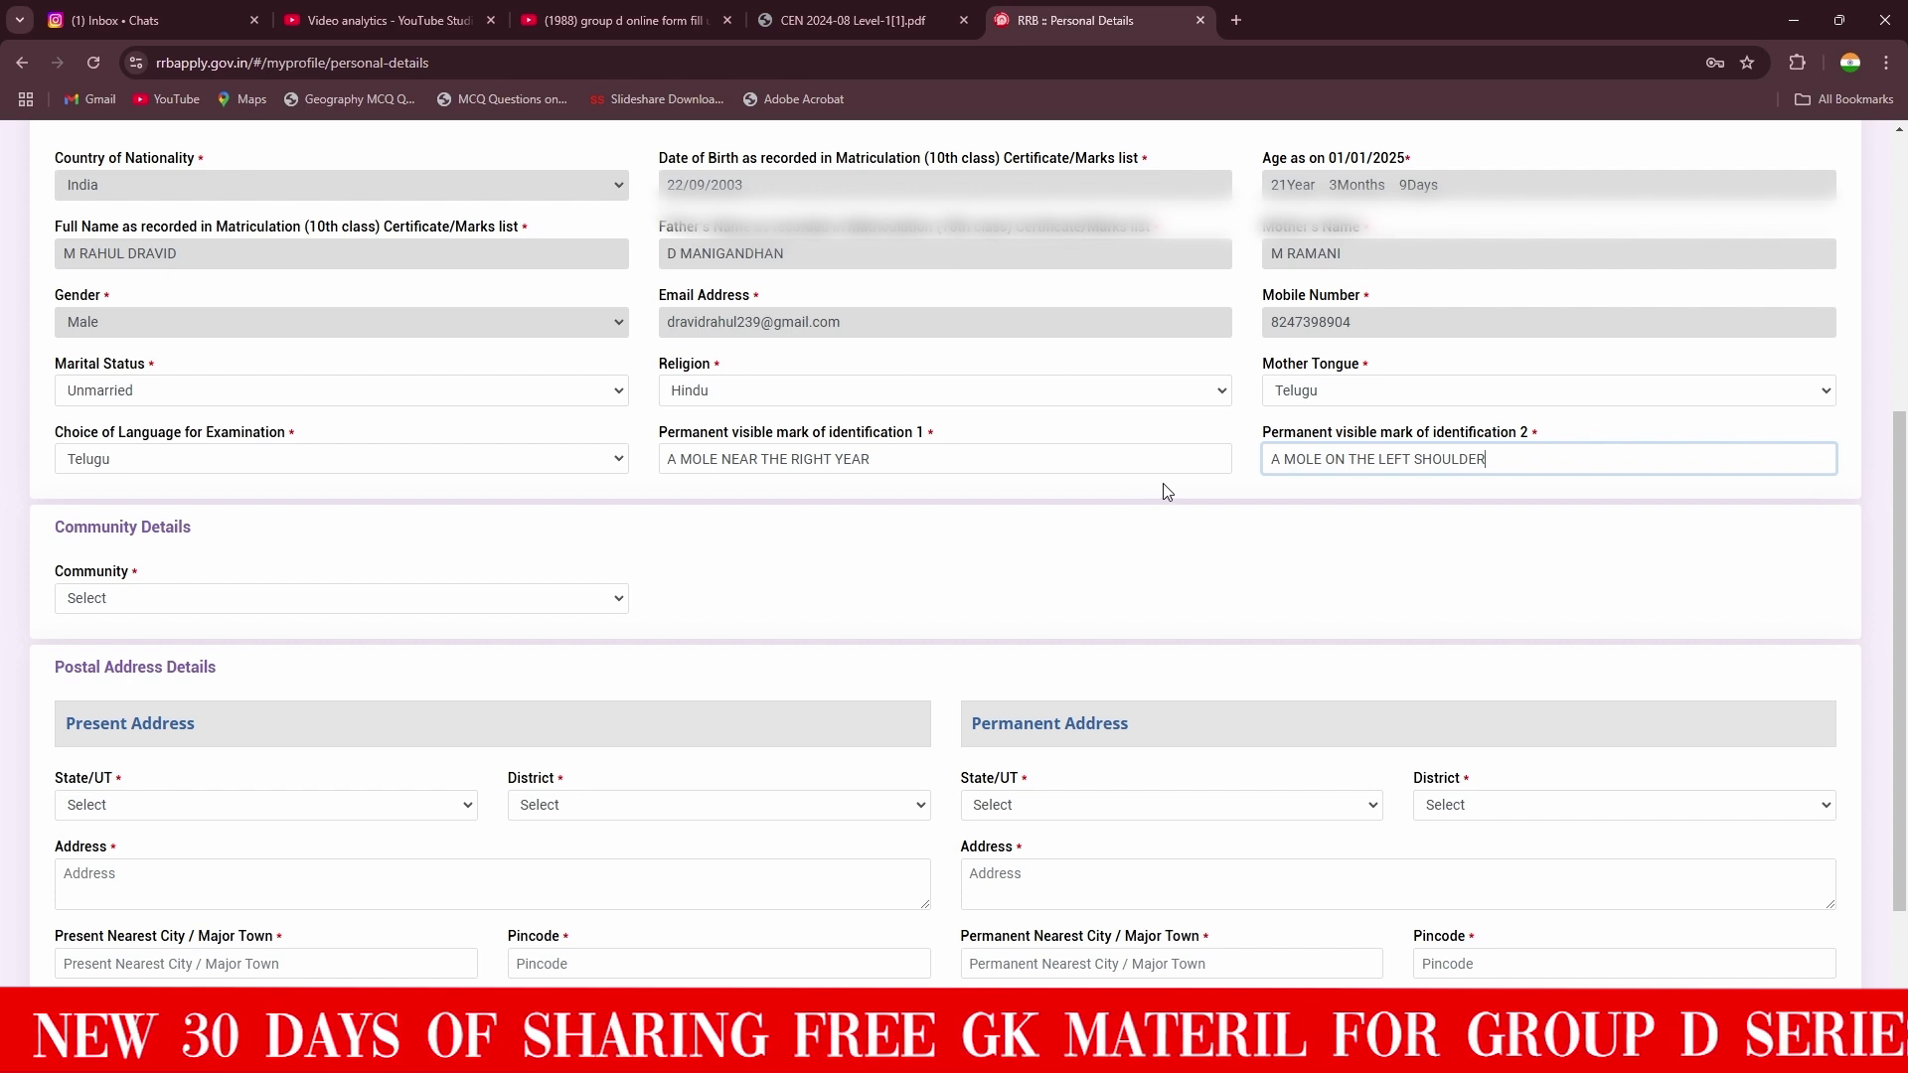
- Pick UR, then switch Community to SC (Scheduled Caste) and accept the reservation notice
{"action": "scroll", "coordinate": [1143, 491], "scroll_direction": "down", "scroll_amount": 1}
{"action": "scroll", "coordinate": [1161, 486], "scroll_direction": "down", "scroll_amount": 1}
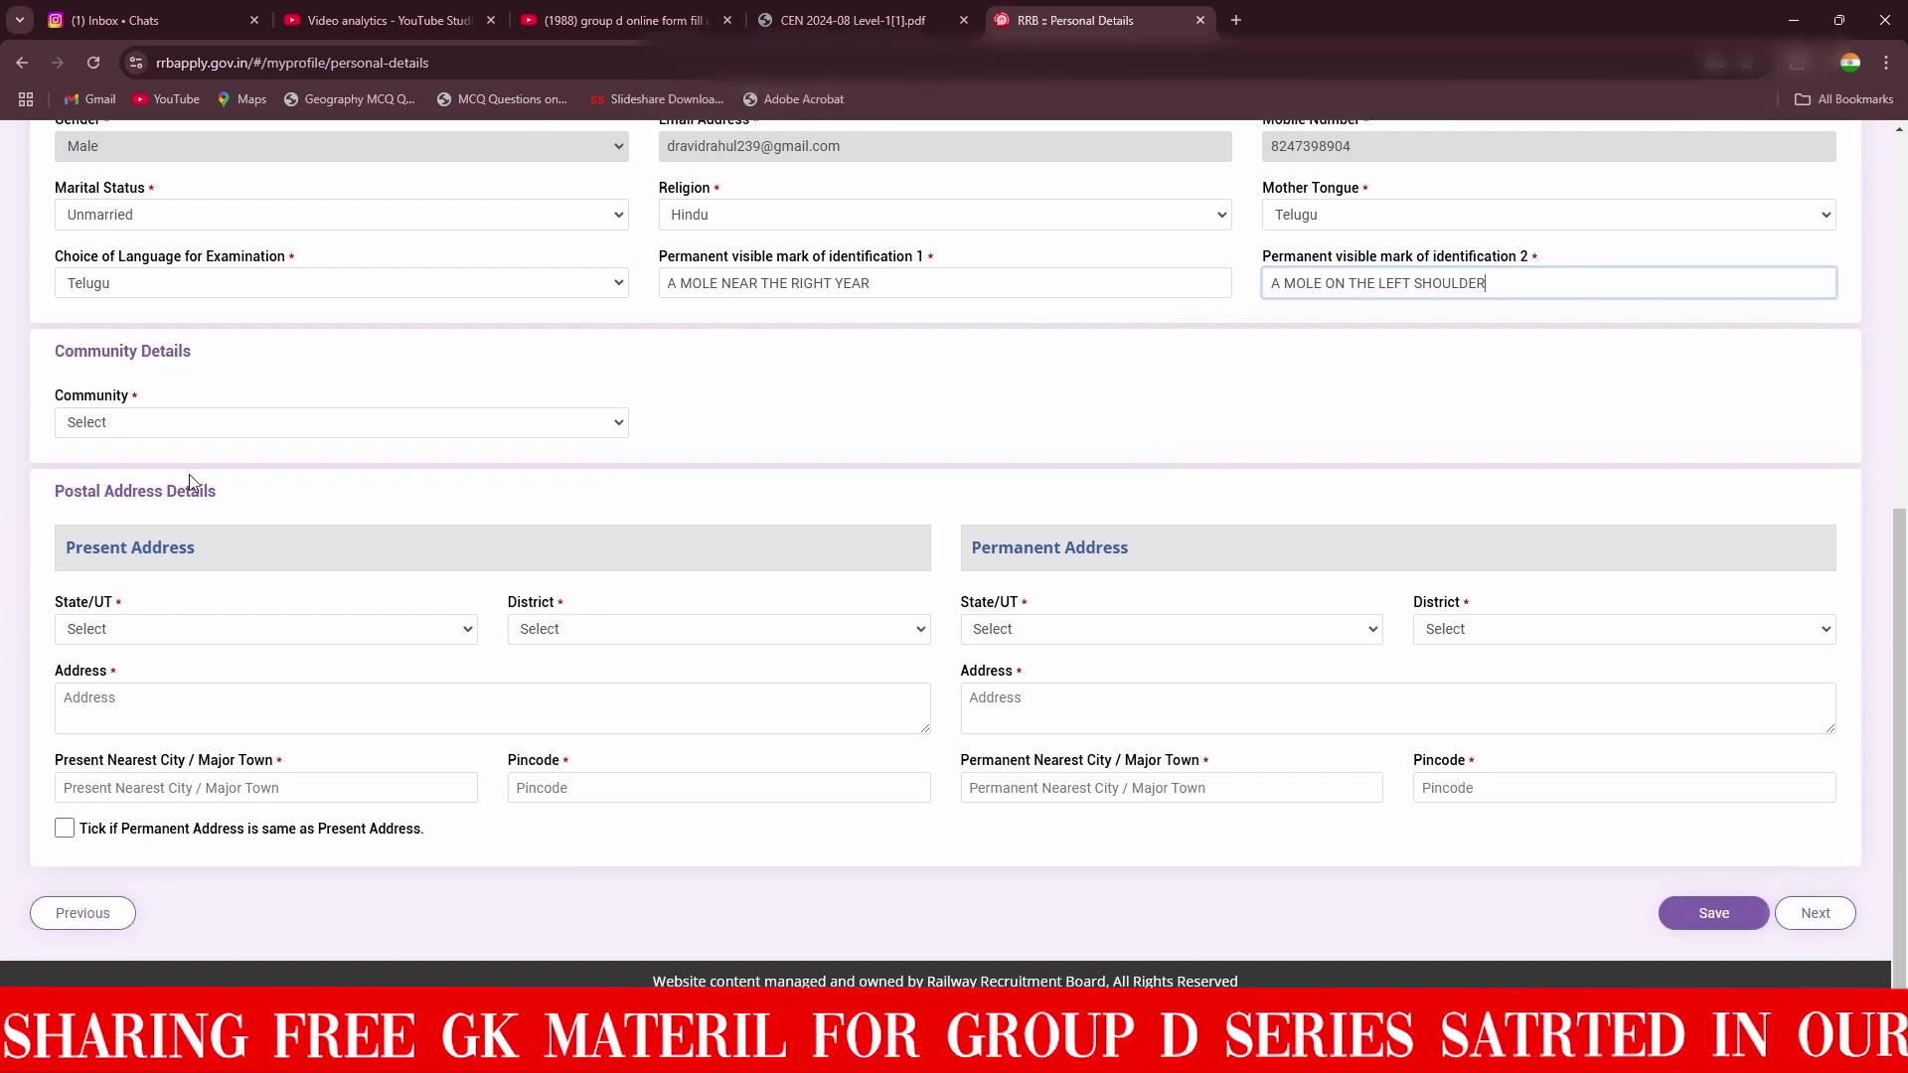
{"action": "left_click", "coordinate": [340, 425]}
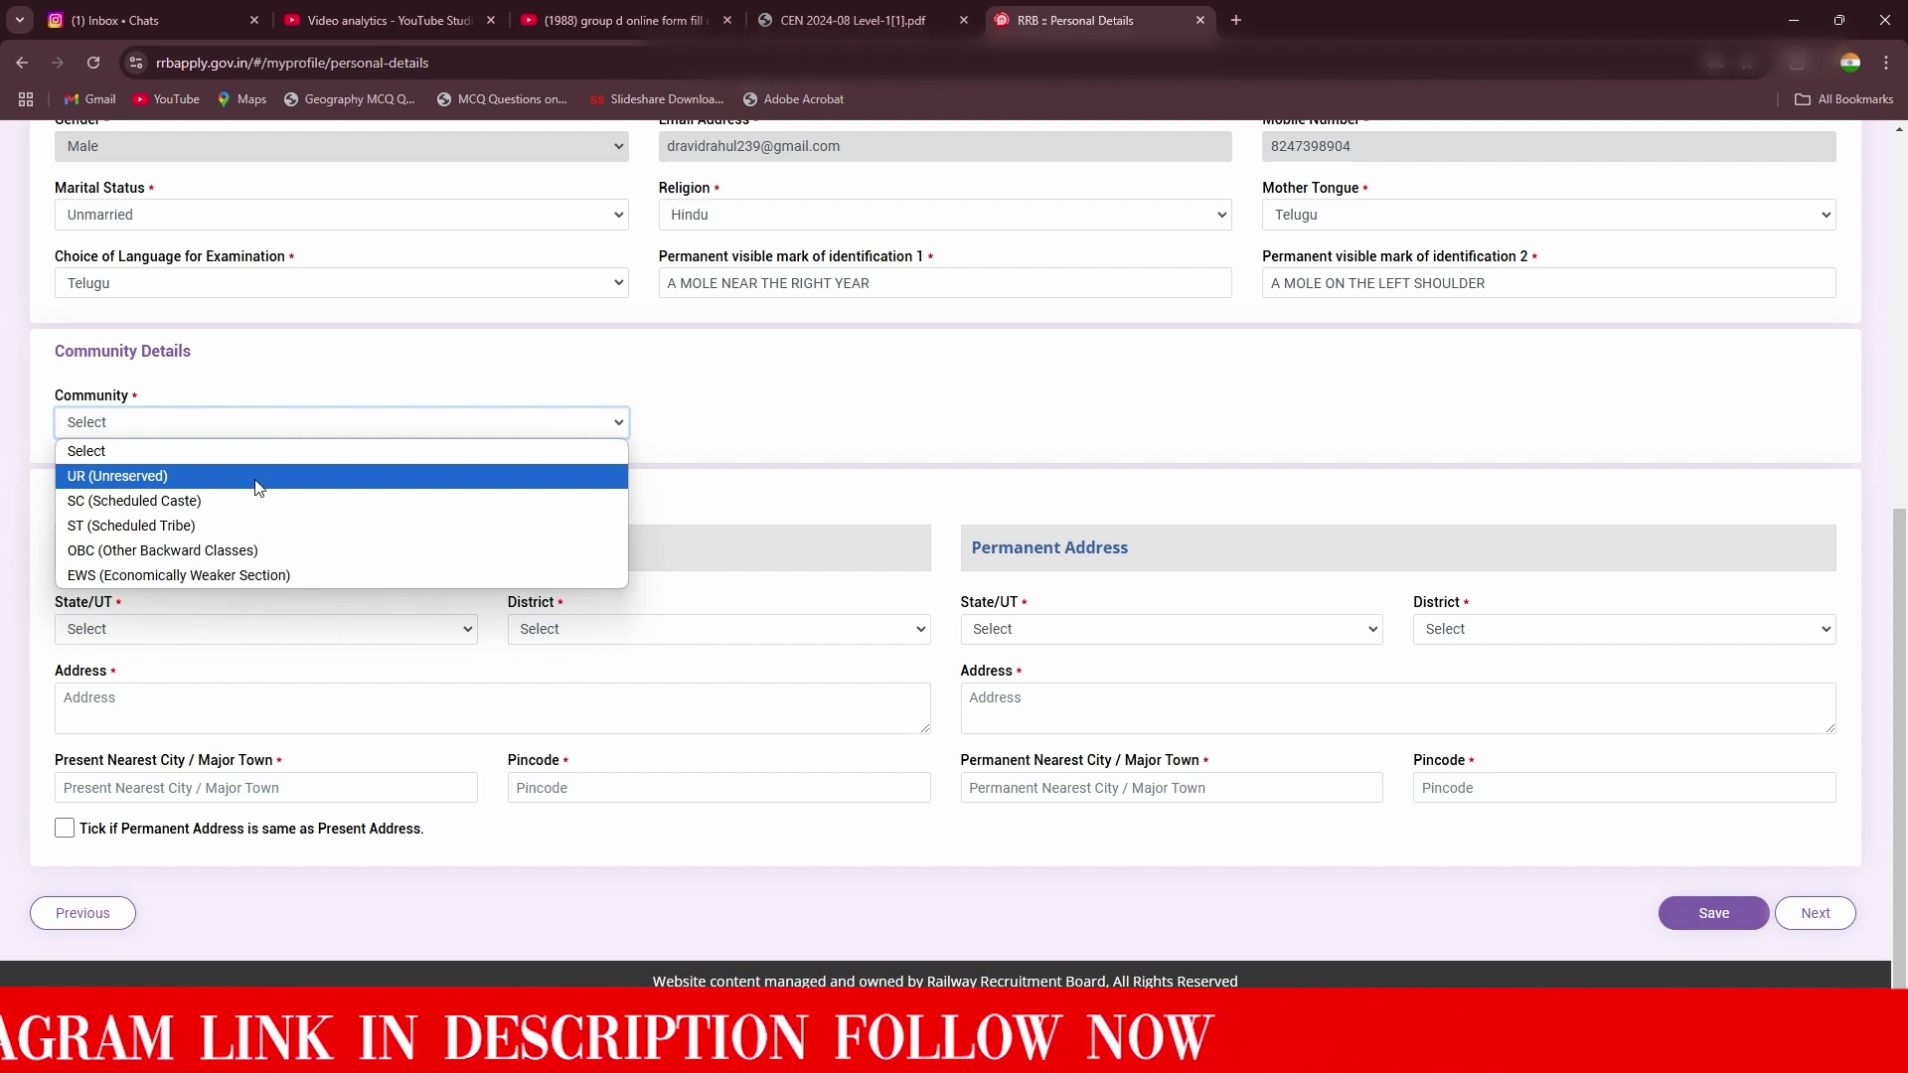
{"action": "left_click", "coordinate": [258, 487]}
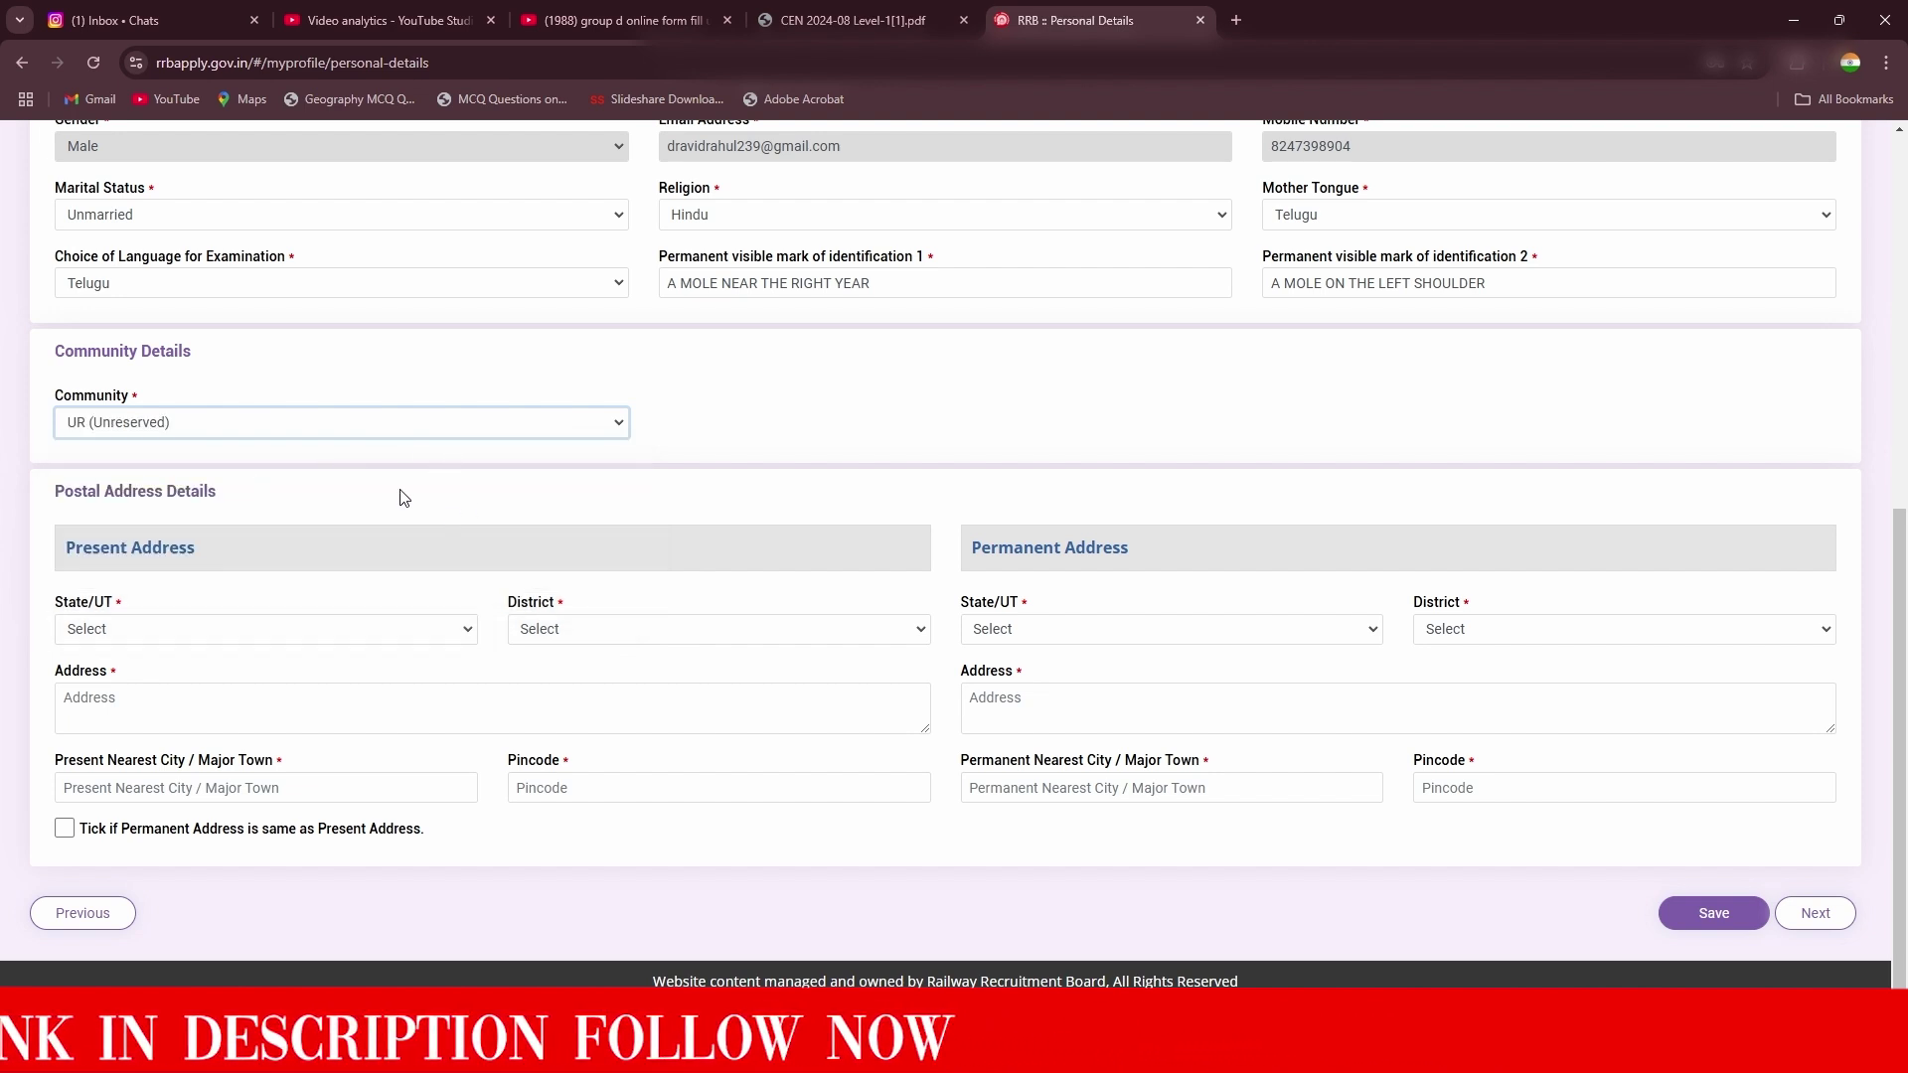
{"action": "left_click", "coordinate": [622, 422]}
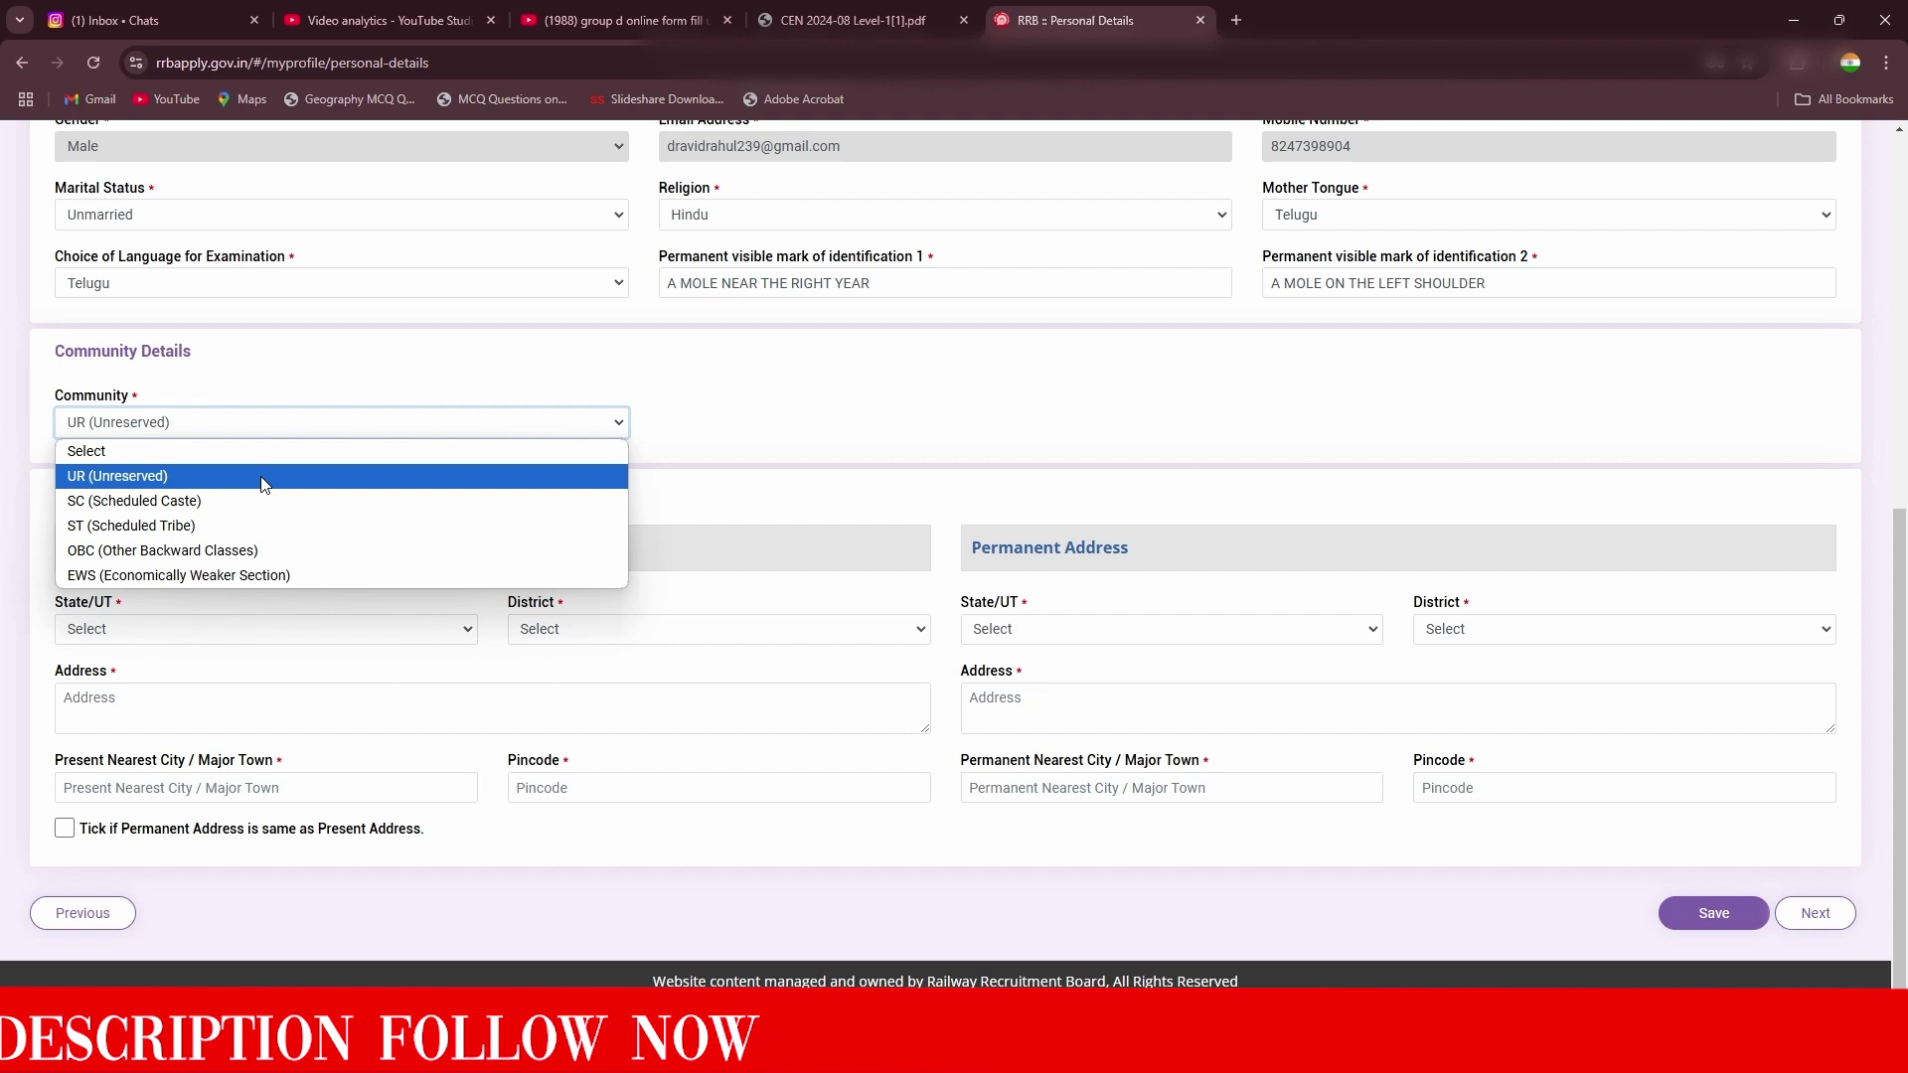
{"action": "left_click", "coordinate": [189, 503]}
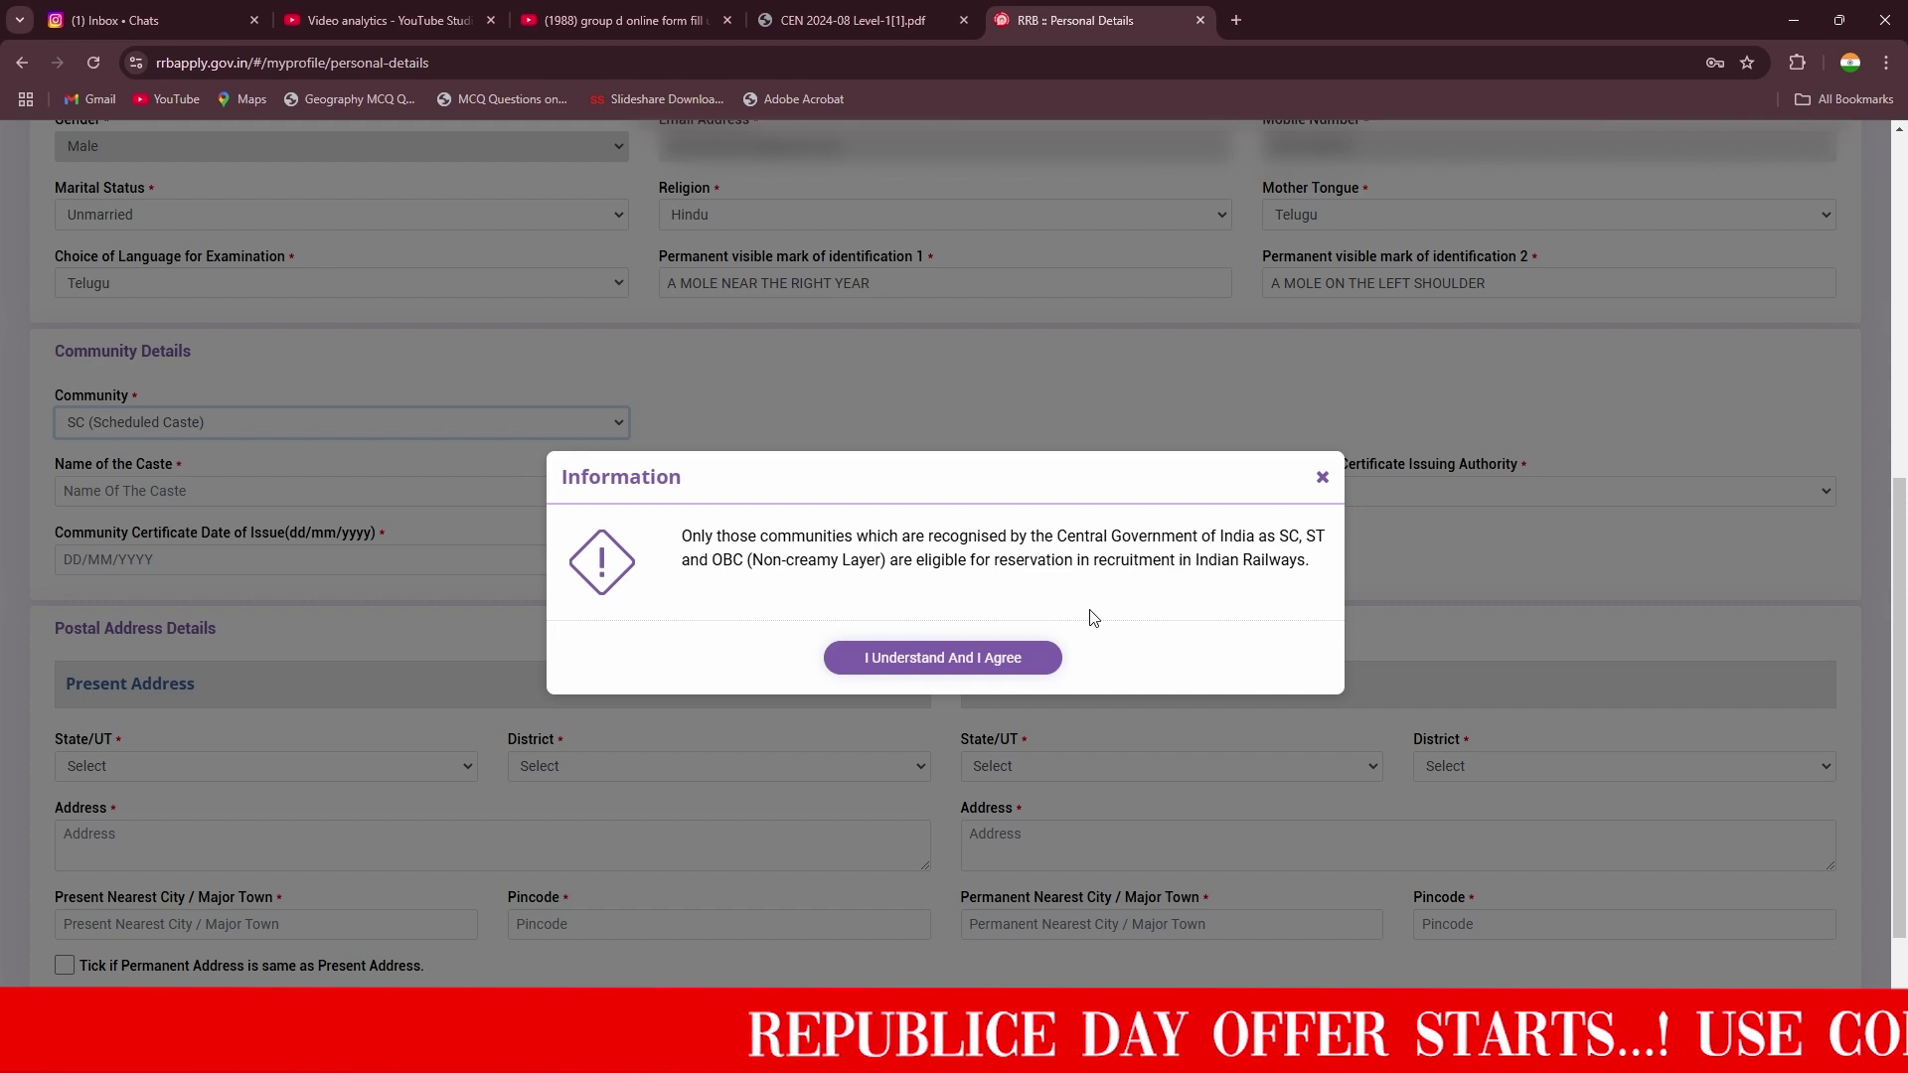
{"action": "left_click", "coordinate": [945, 664]}
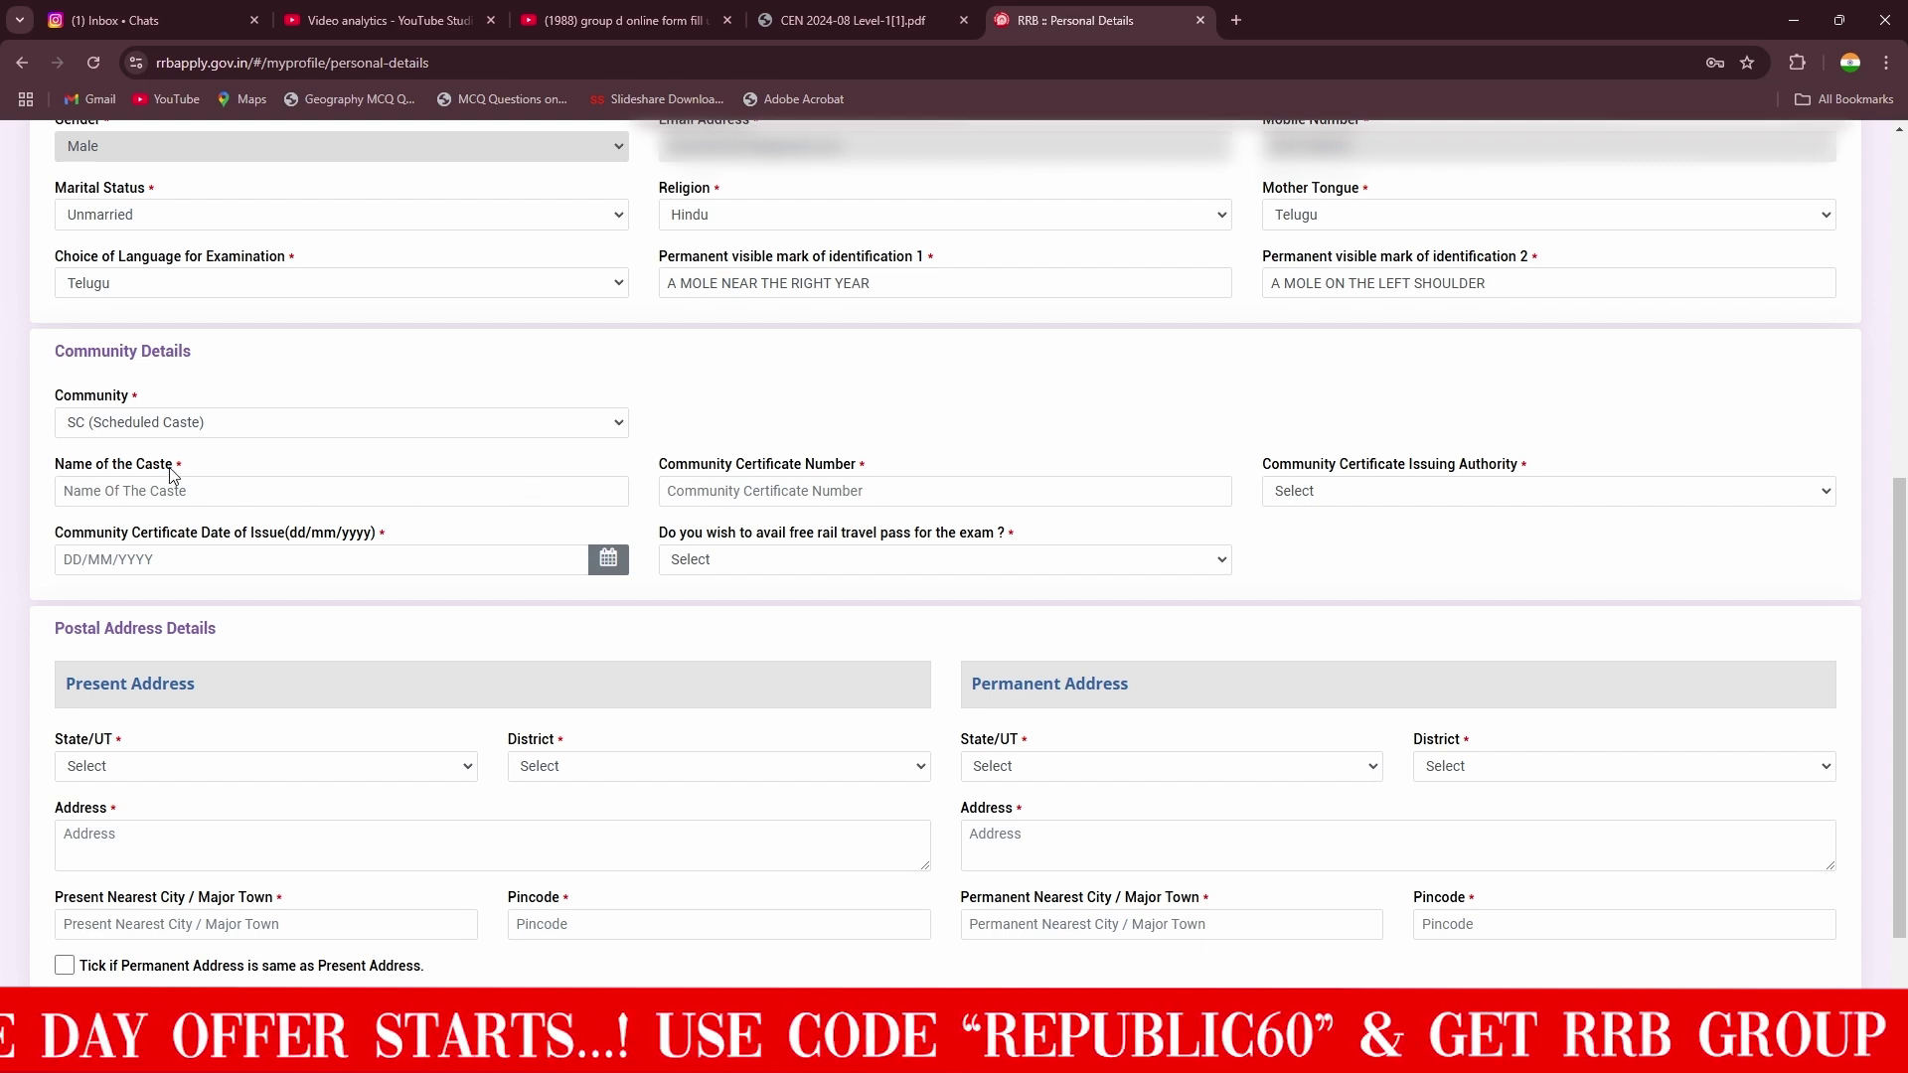
- Cycle Community through OBC and UR back to SC (Scheduled Caste), agreeing to the notice
{"action": "left_click", "coordinate": [614, 422]}
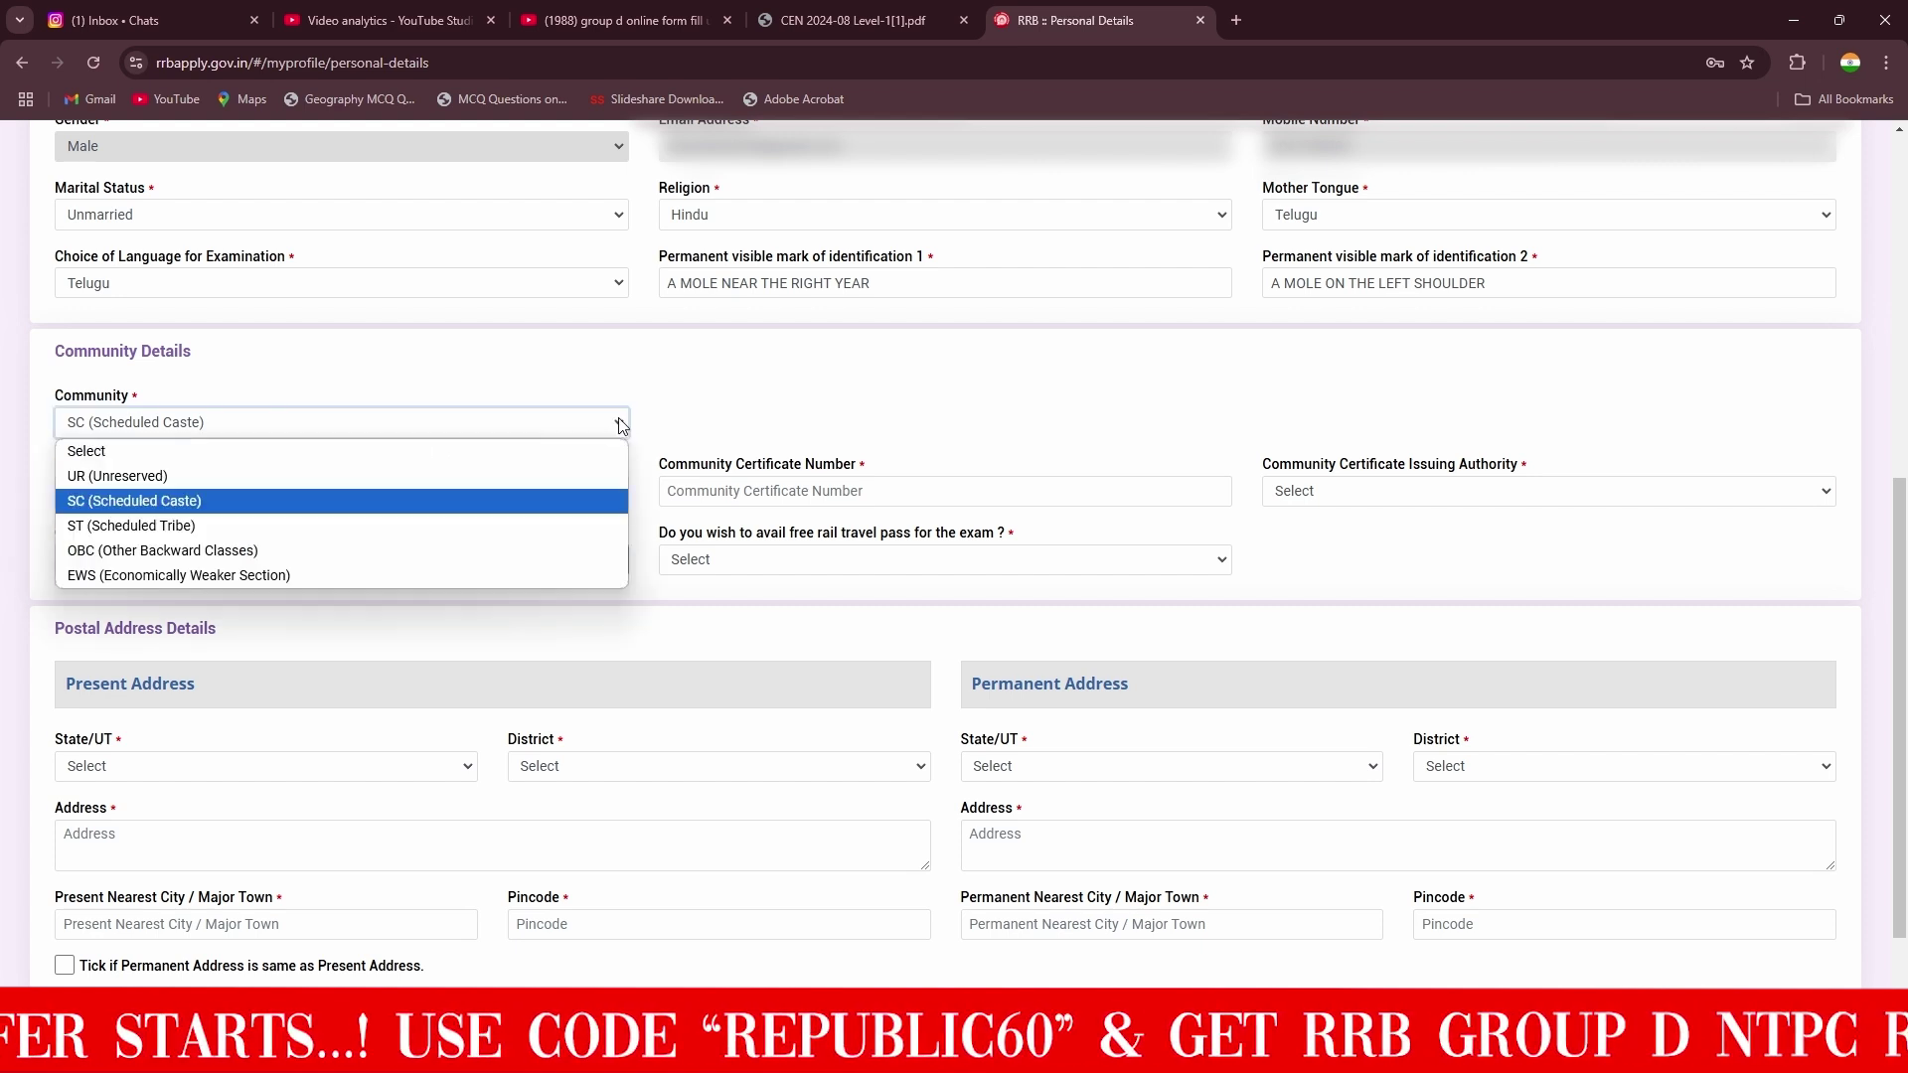
{"action": "left_click", "coordinate": [139, 553]}
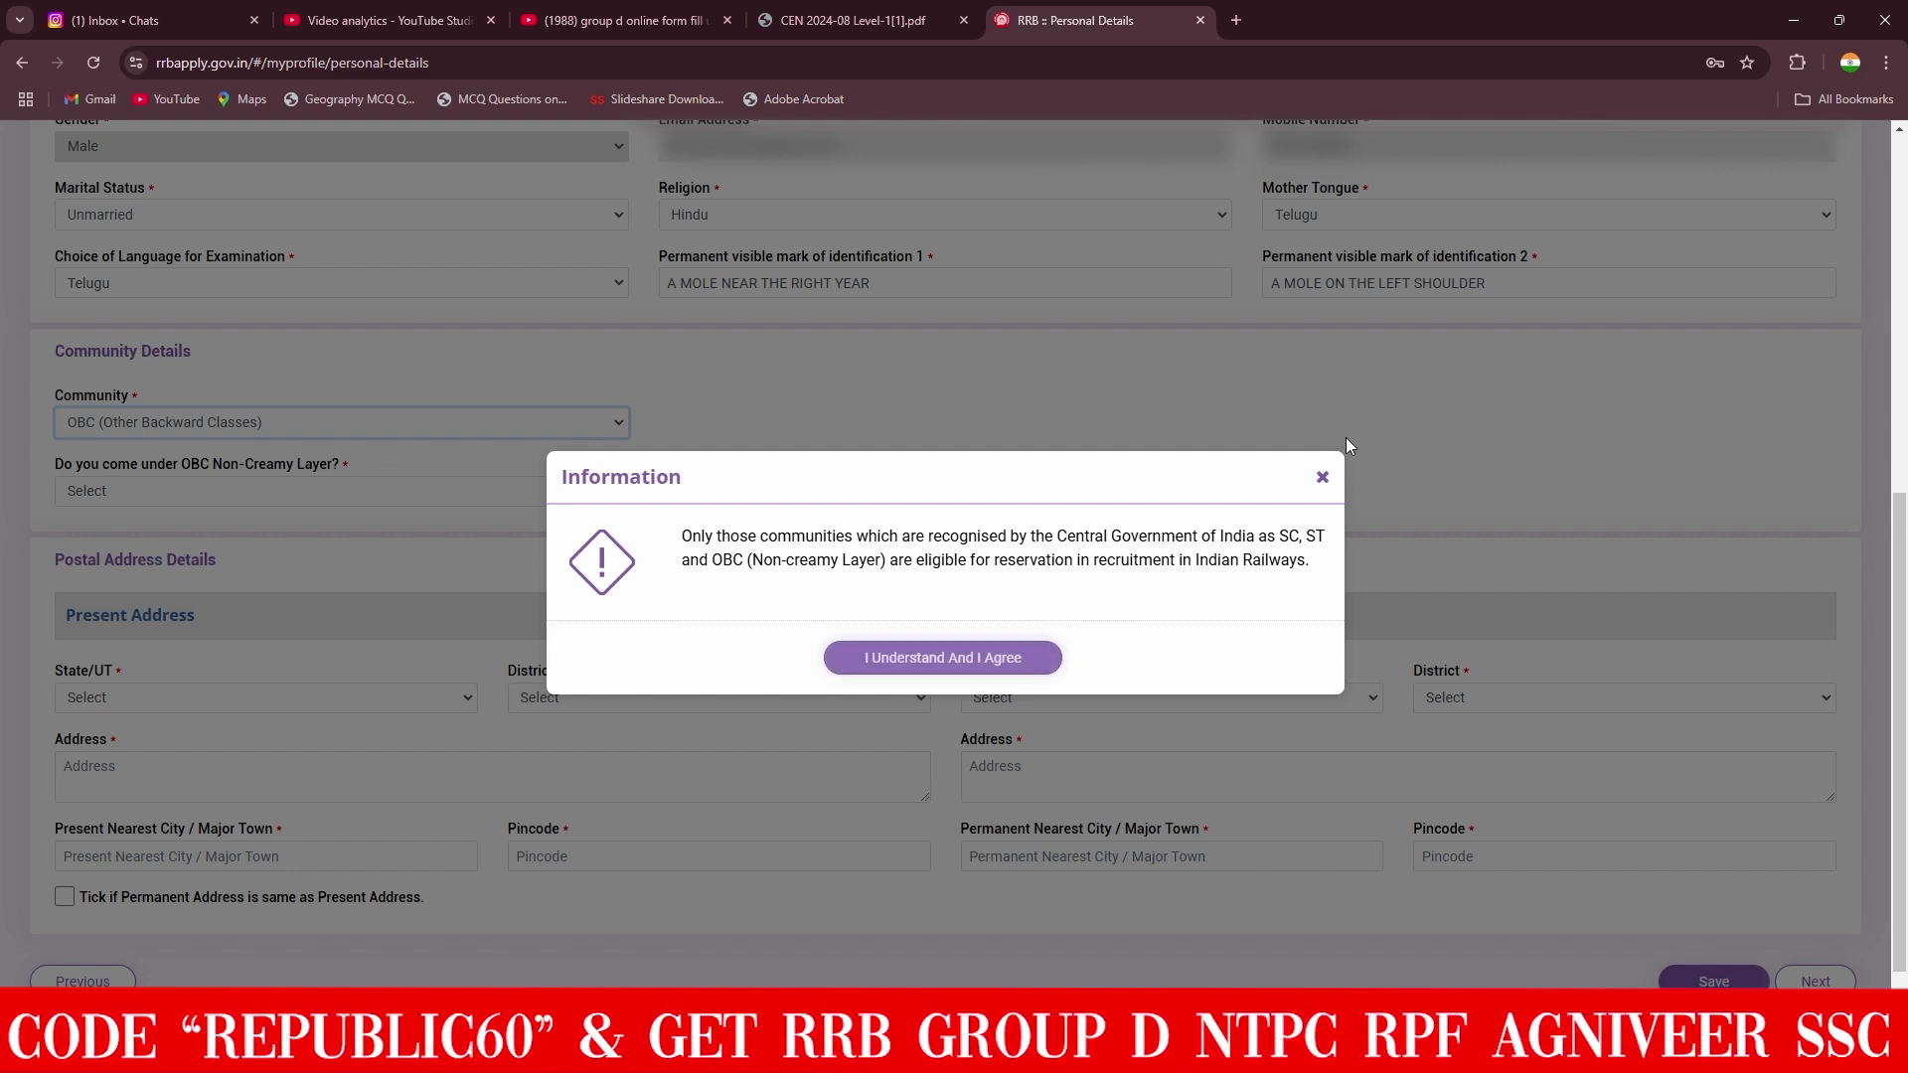
{"action": "left_click", "coordinate": [1322, 477]}
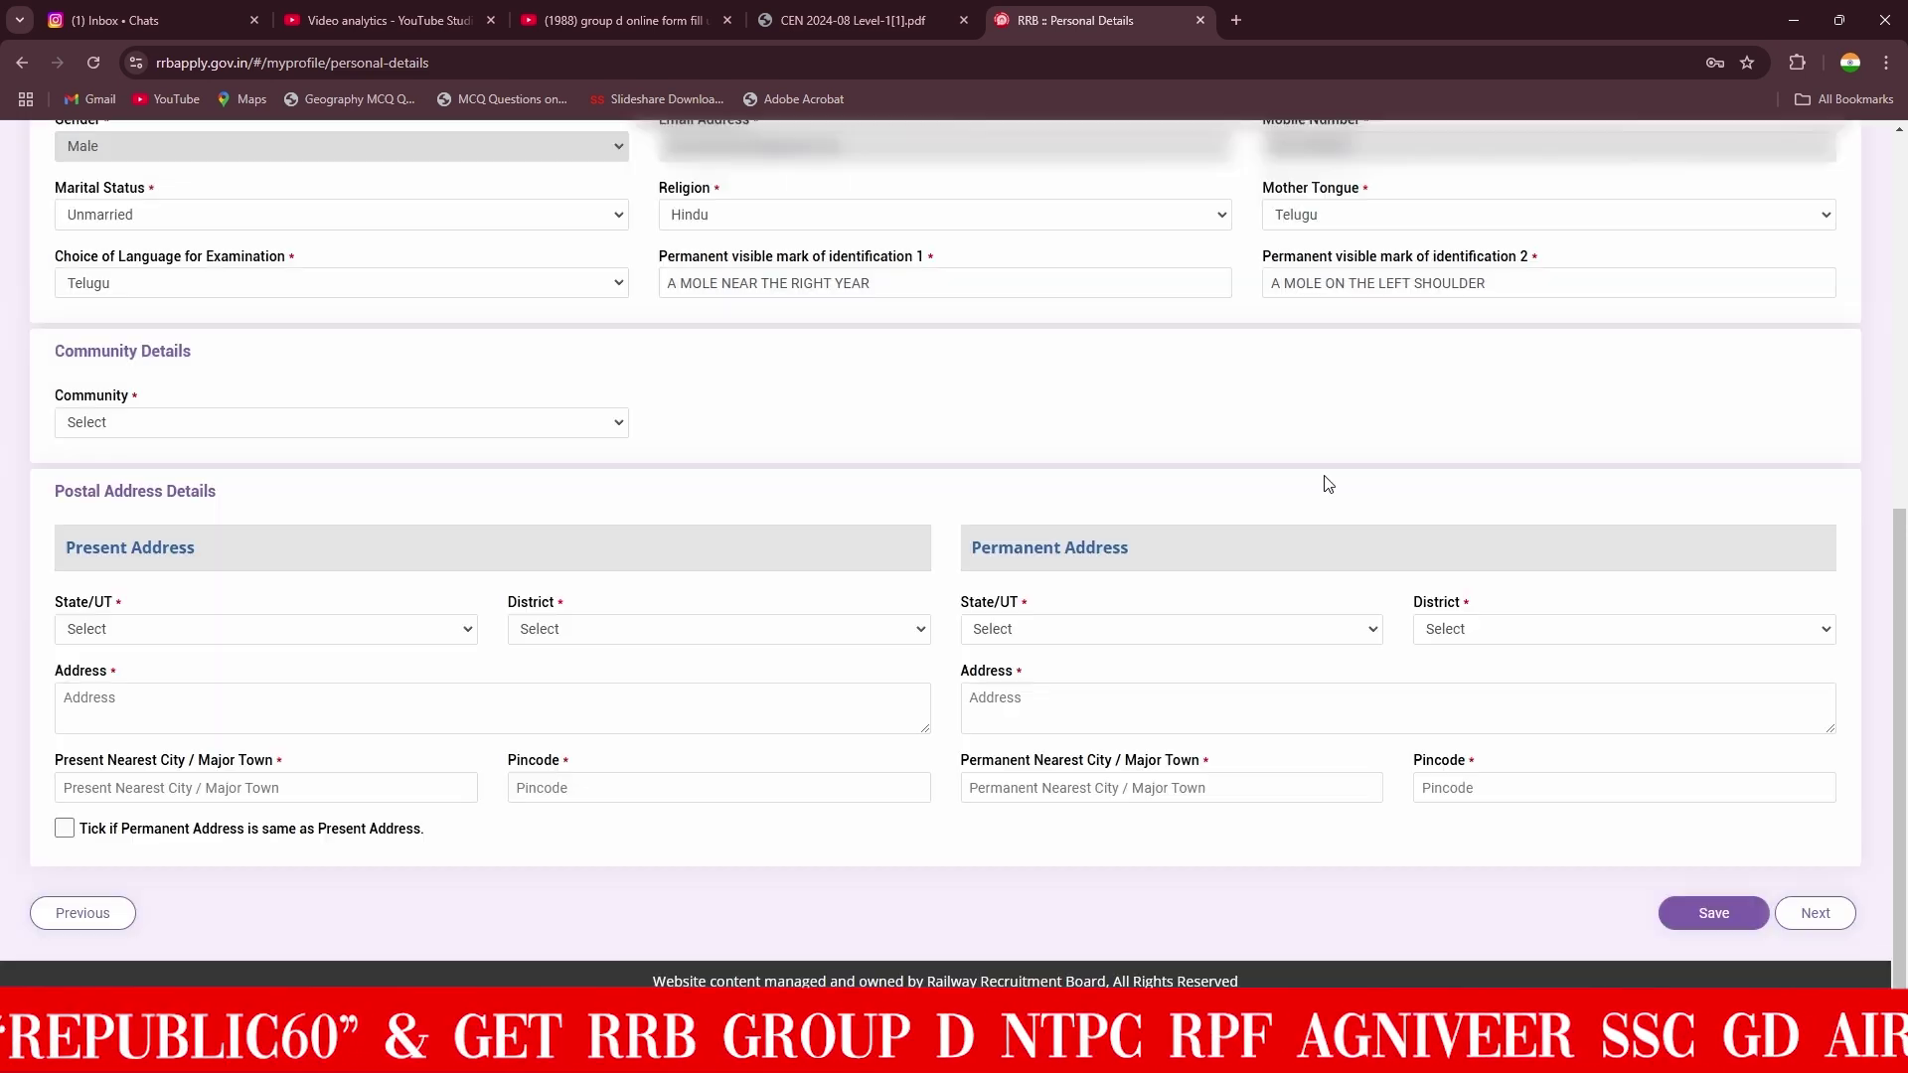
{"action": "left_click", "coordinate": [278, 421]}
{"action": "left_click", "coordinate": [242, 476]}
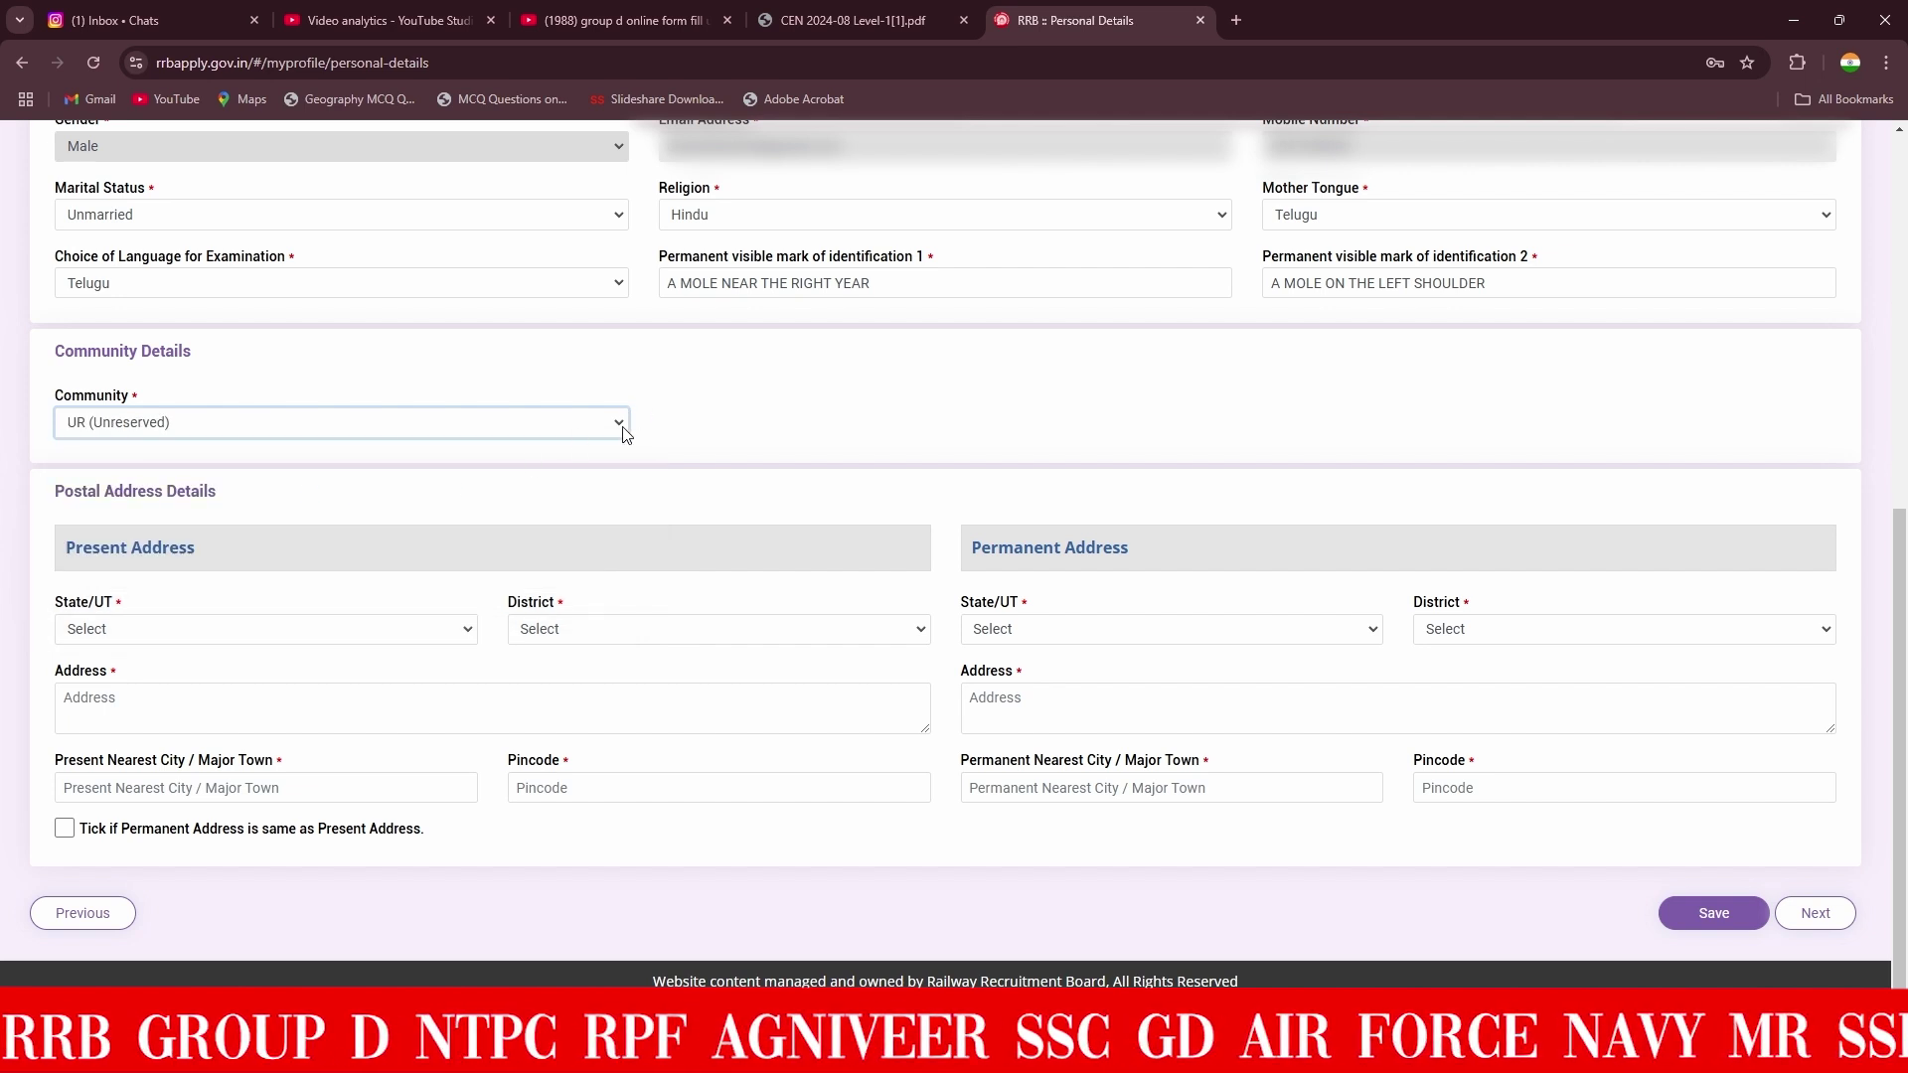
{"action": "left_click", "coordinate": [620, 428]}
{"action": "left_click", "coordinate": [271, 491]}
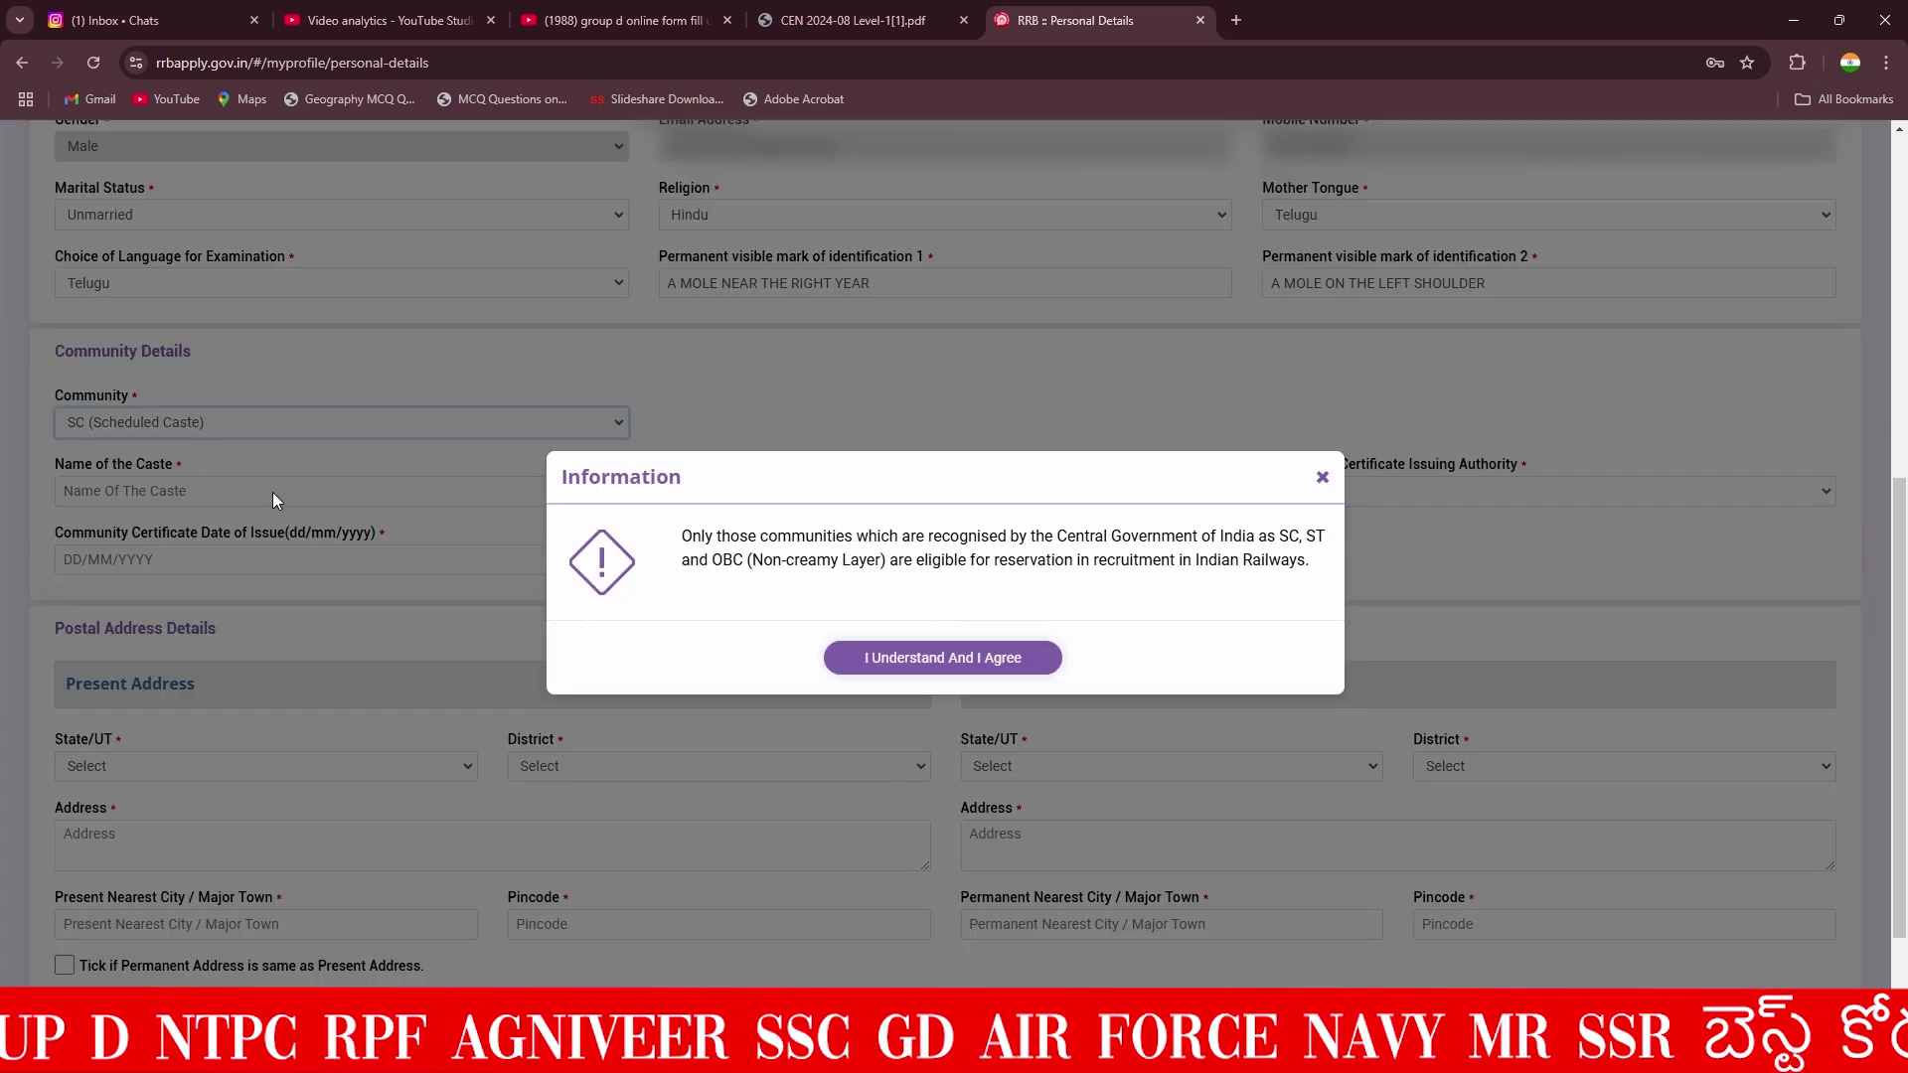
{"action": "left_click", "coordinate": [964, 659]}
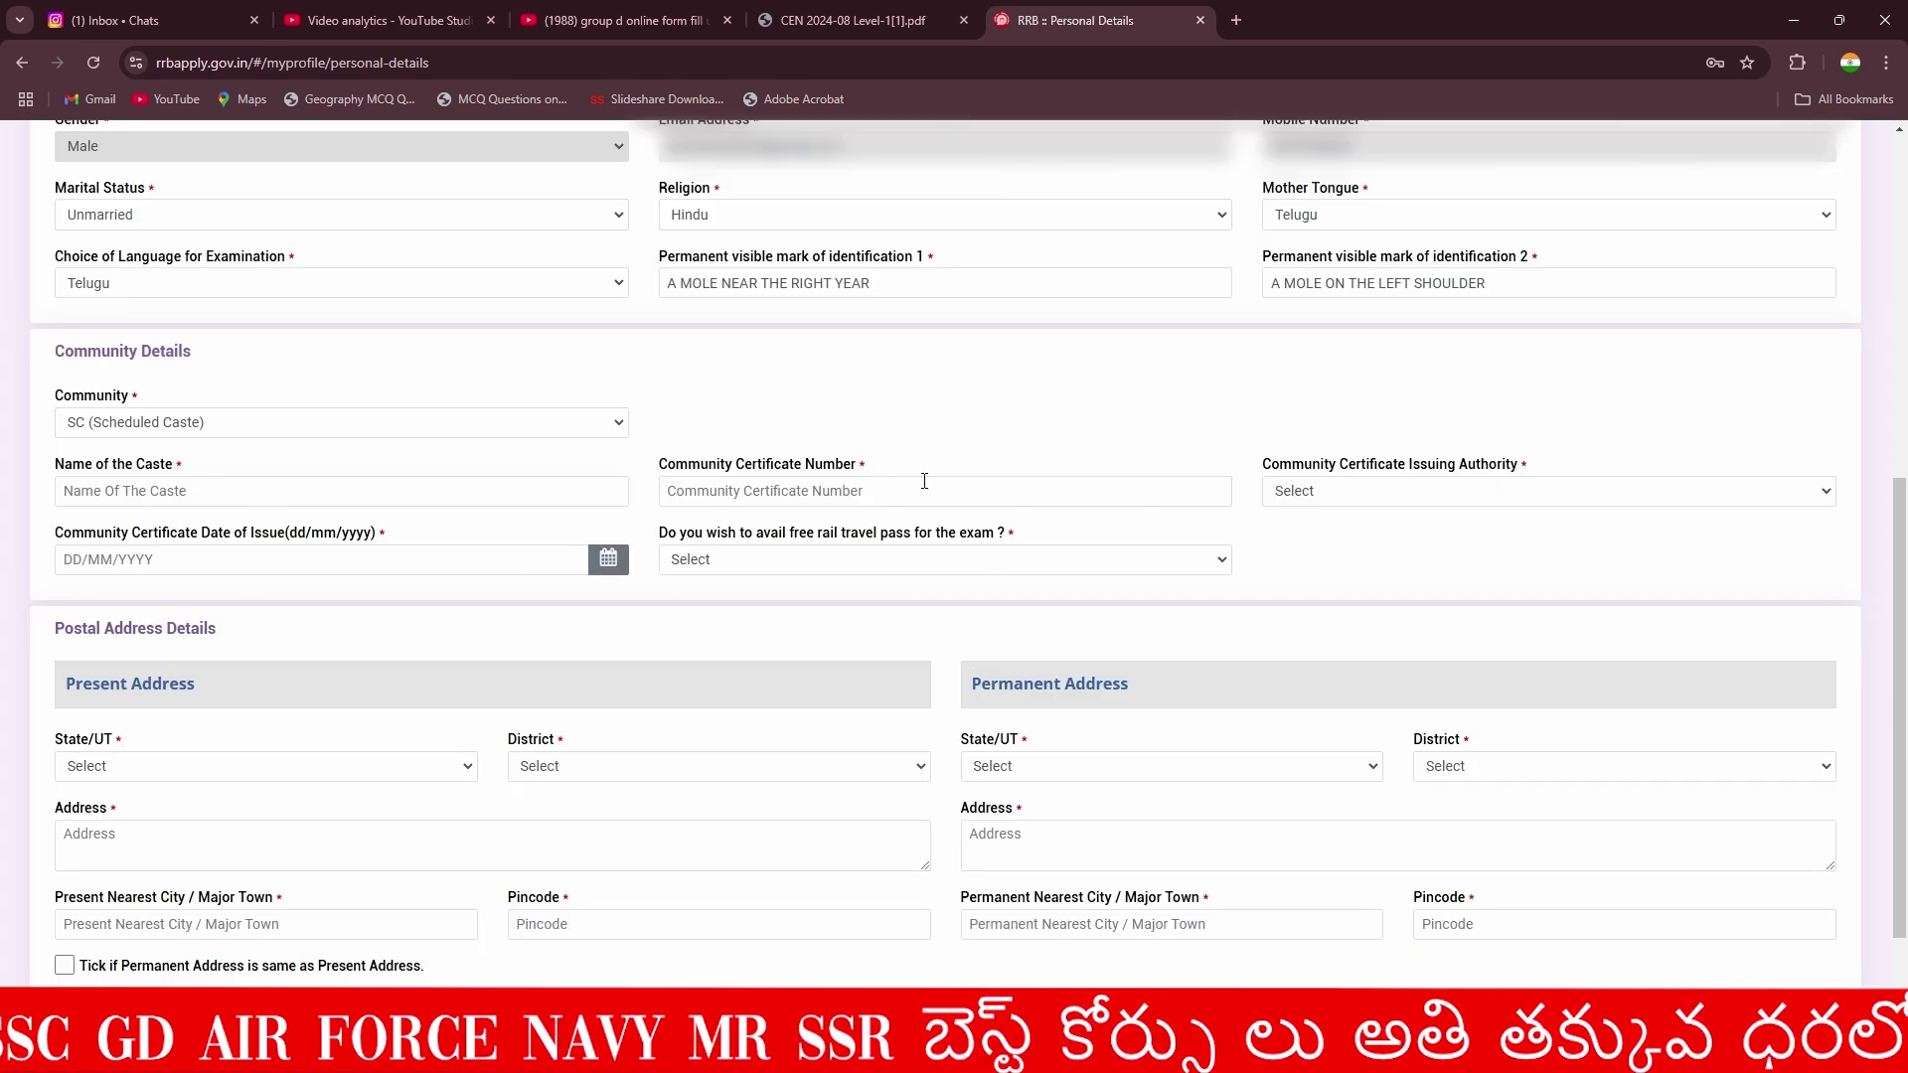
- Inspect the issuing authority list, issue-date calendar and rail pass choices, then select OBC
{"action": "left_click", "coordinate": [1485, 497]}
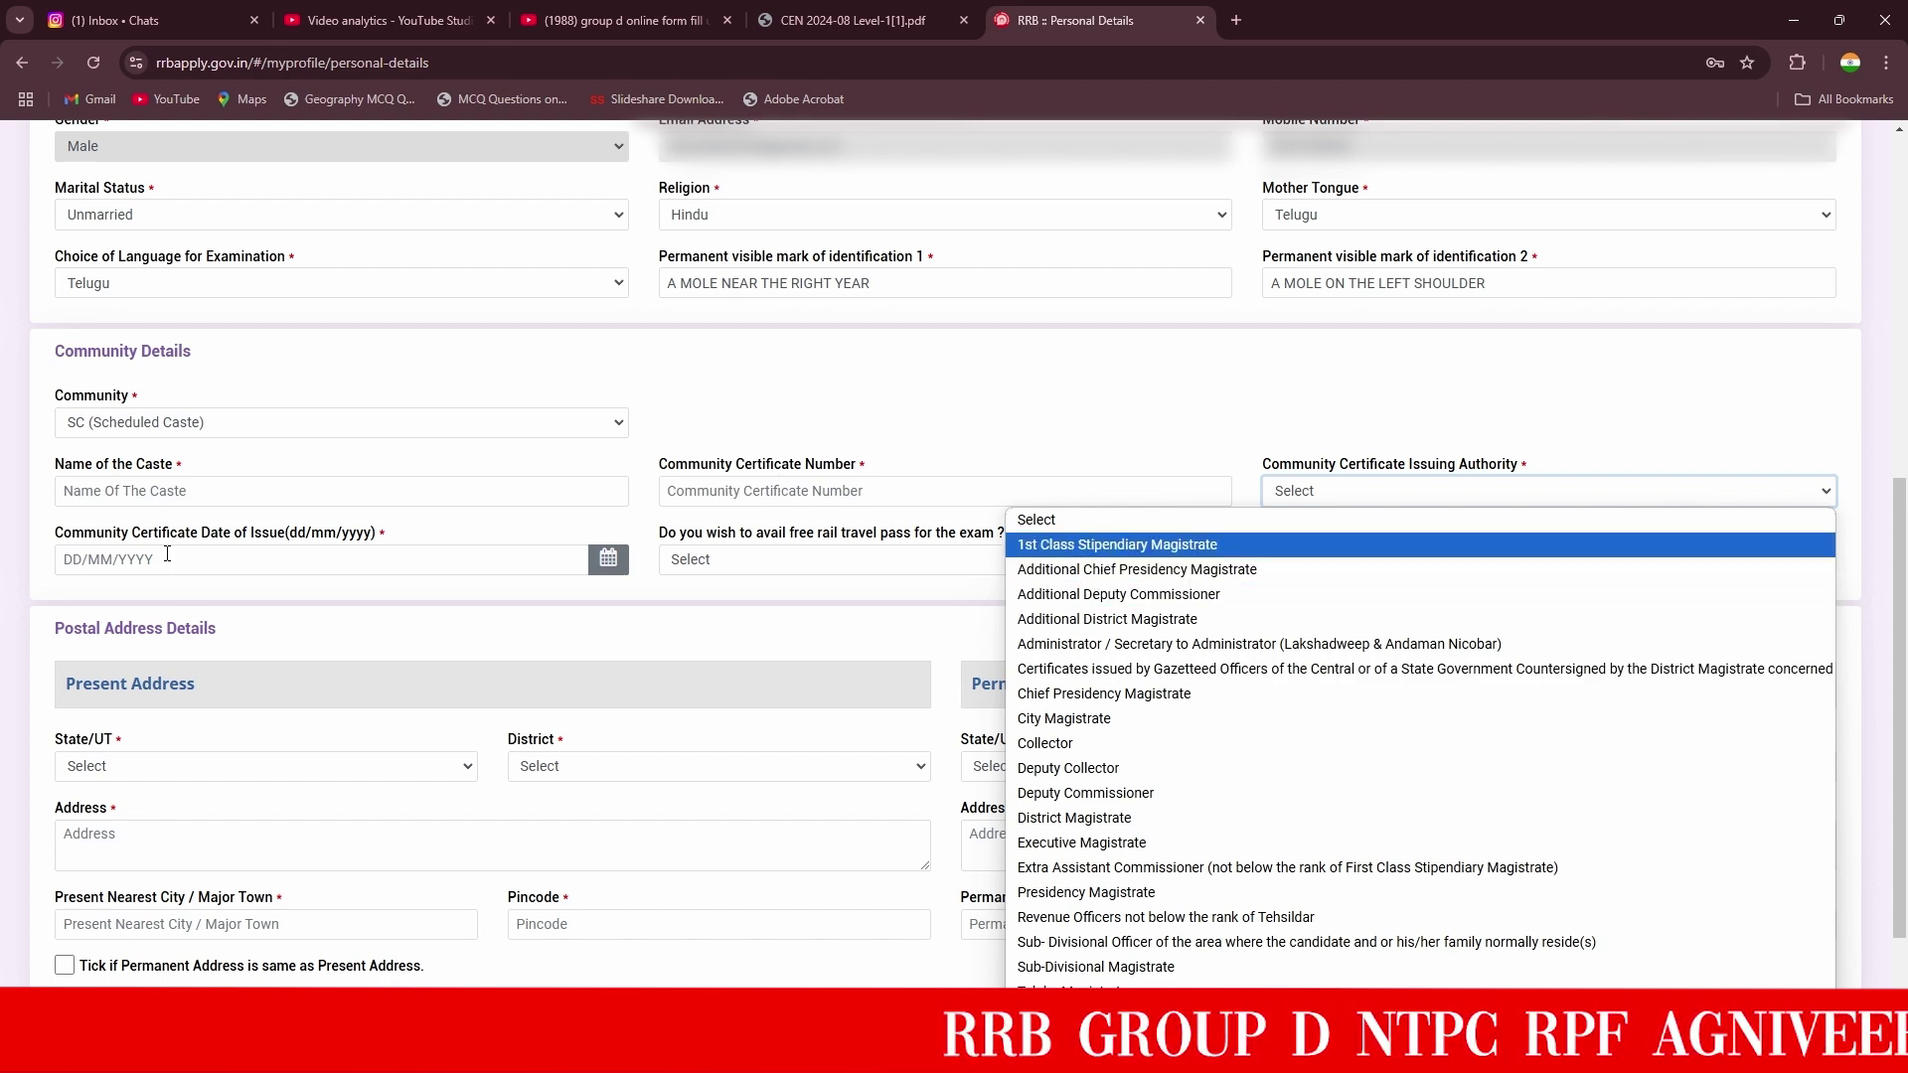
{"action": "left_click", "coordinate": [237, 565]}
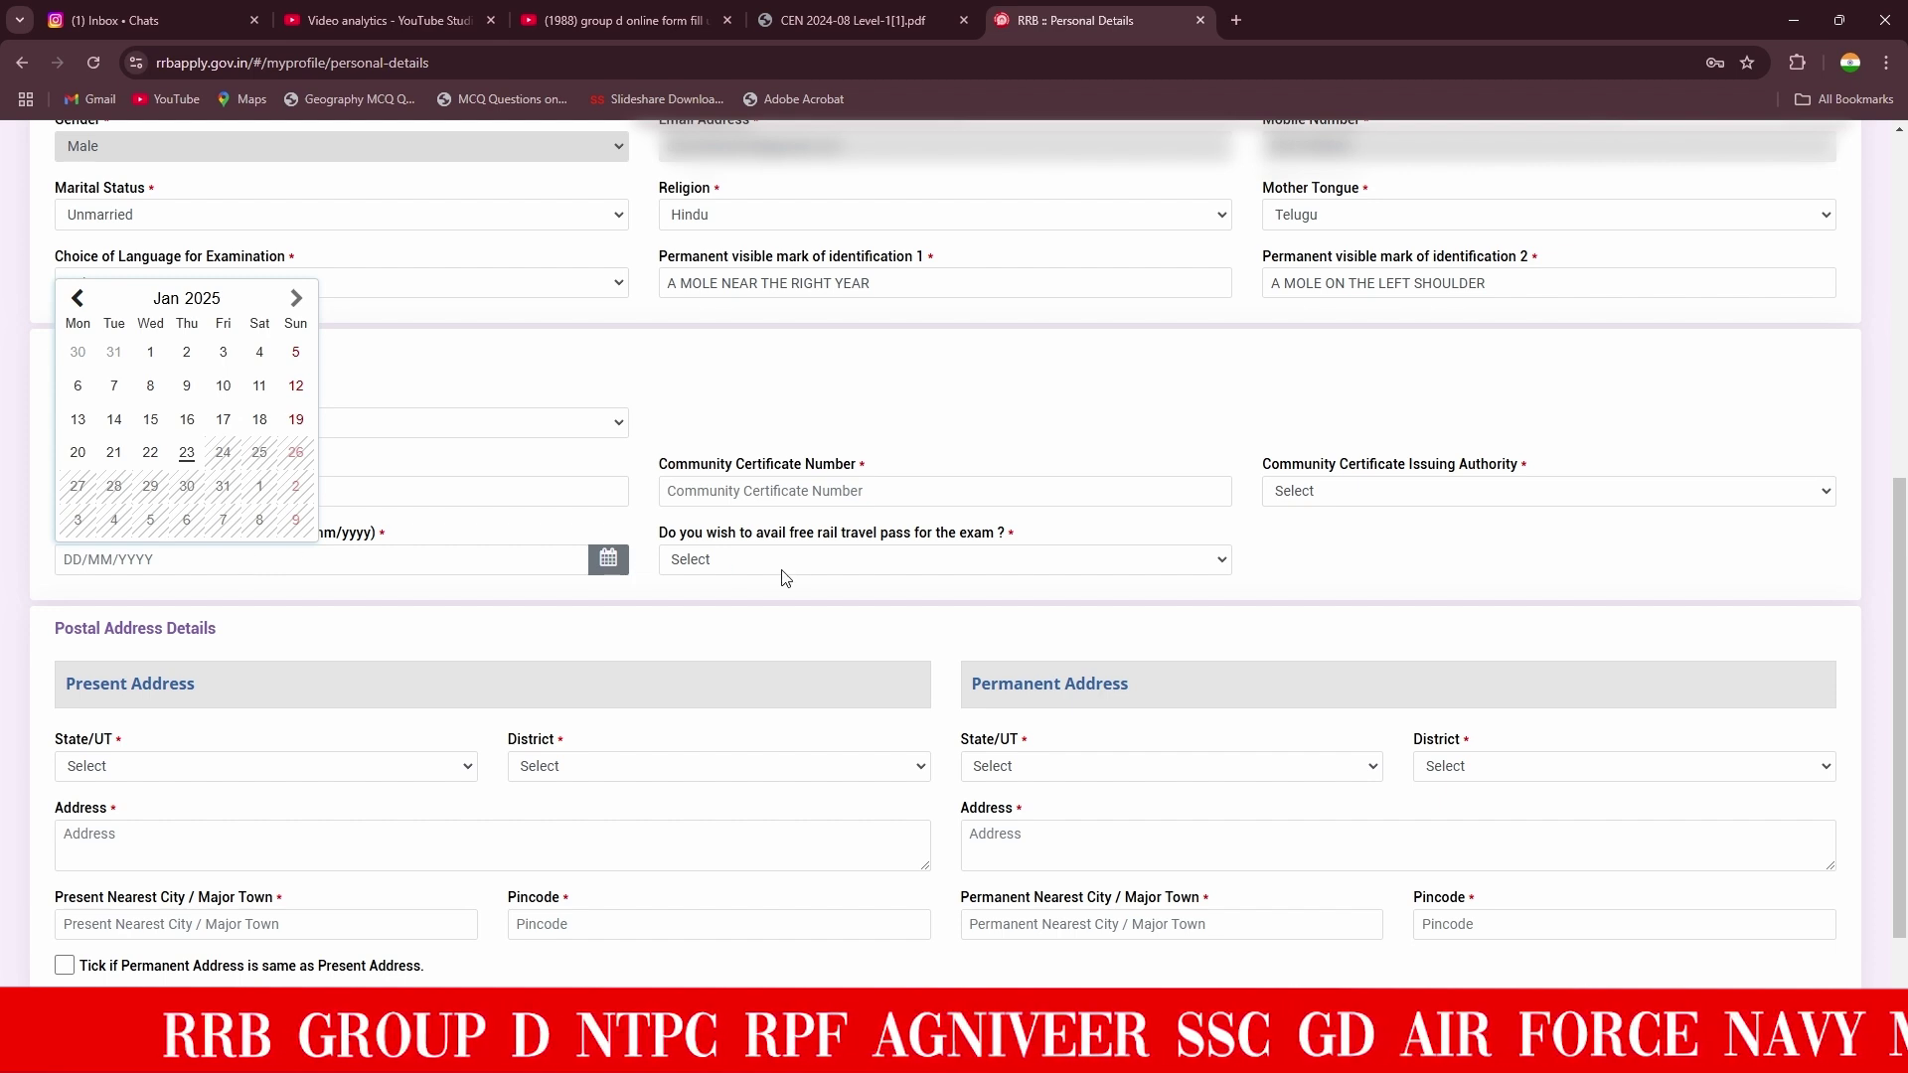
{"action": "left_click", "coordinate": [938, 563]}
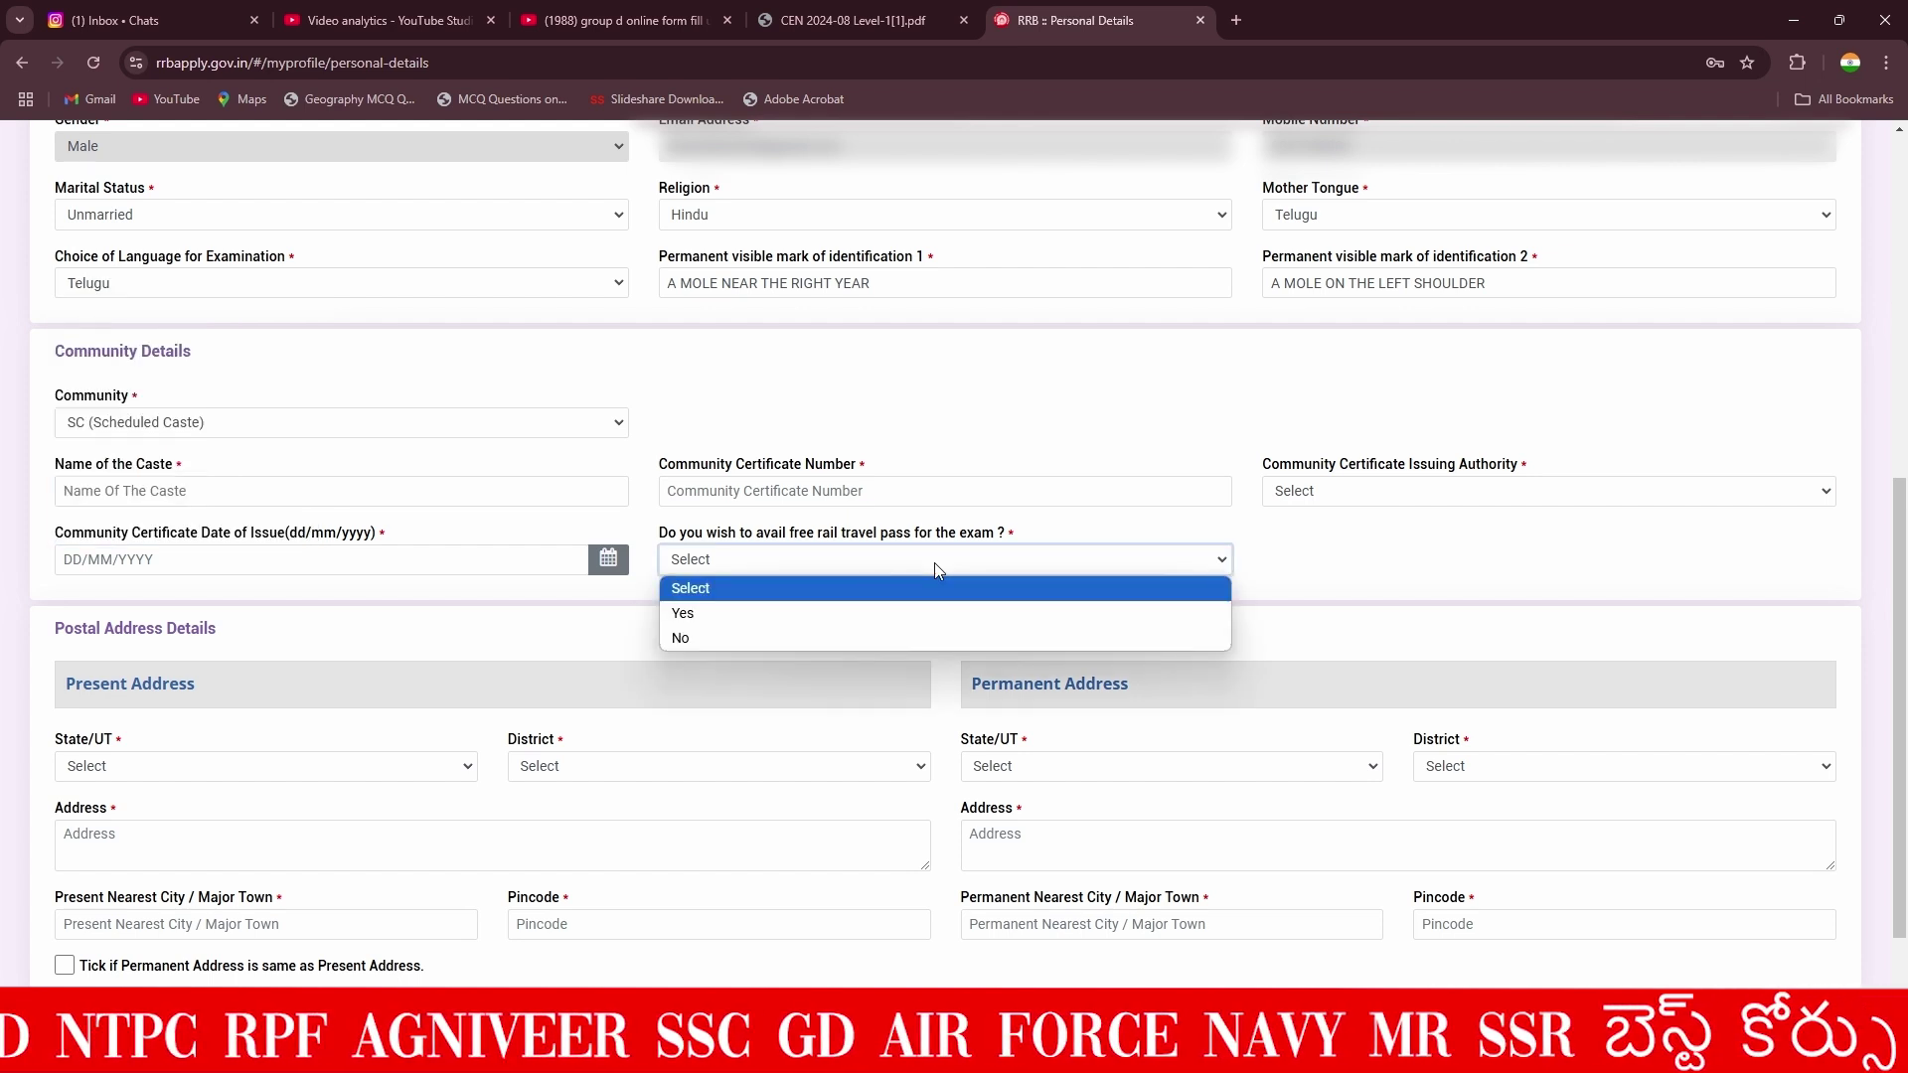
{"action": "left_click", "coordinate": [935, 563]}
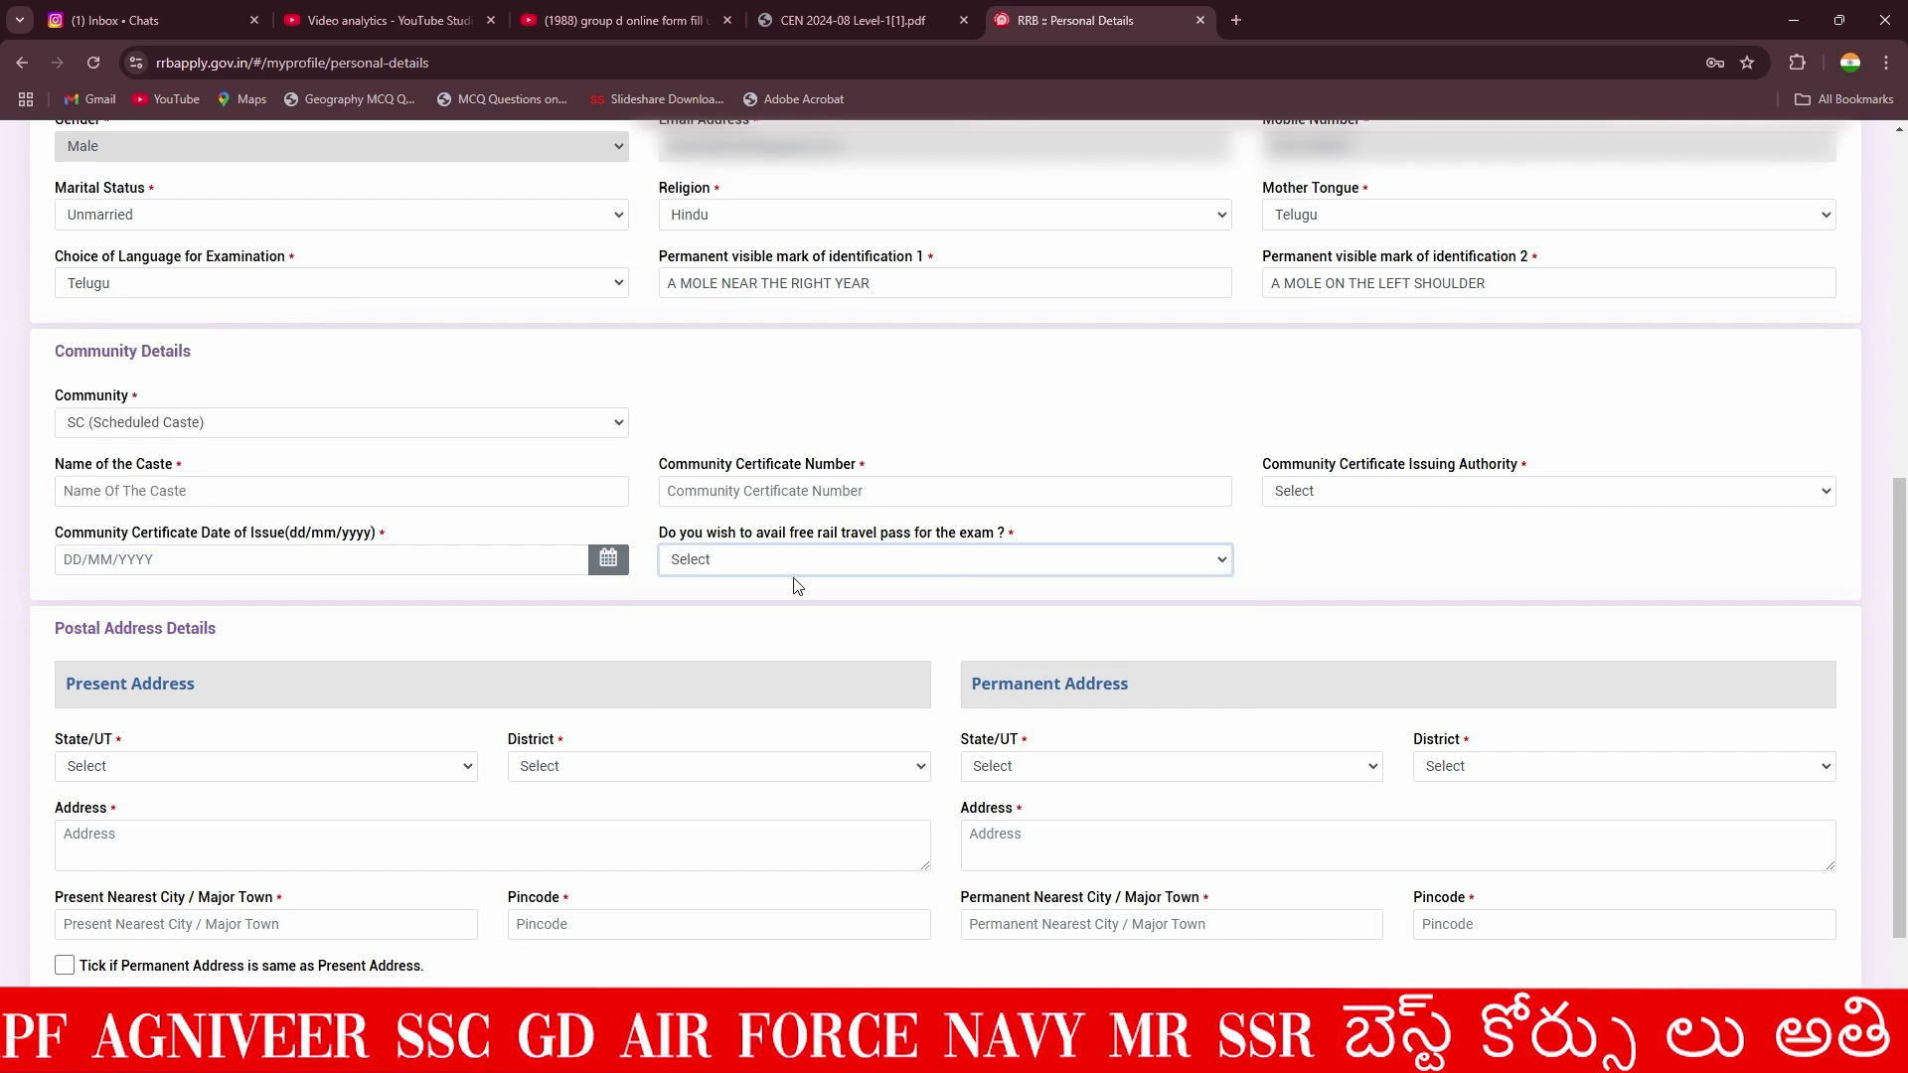
{"action": "left_click", "coordinate": [294, 425]}
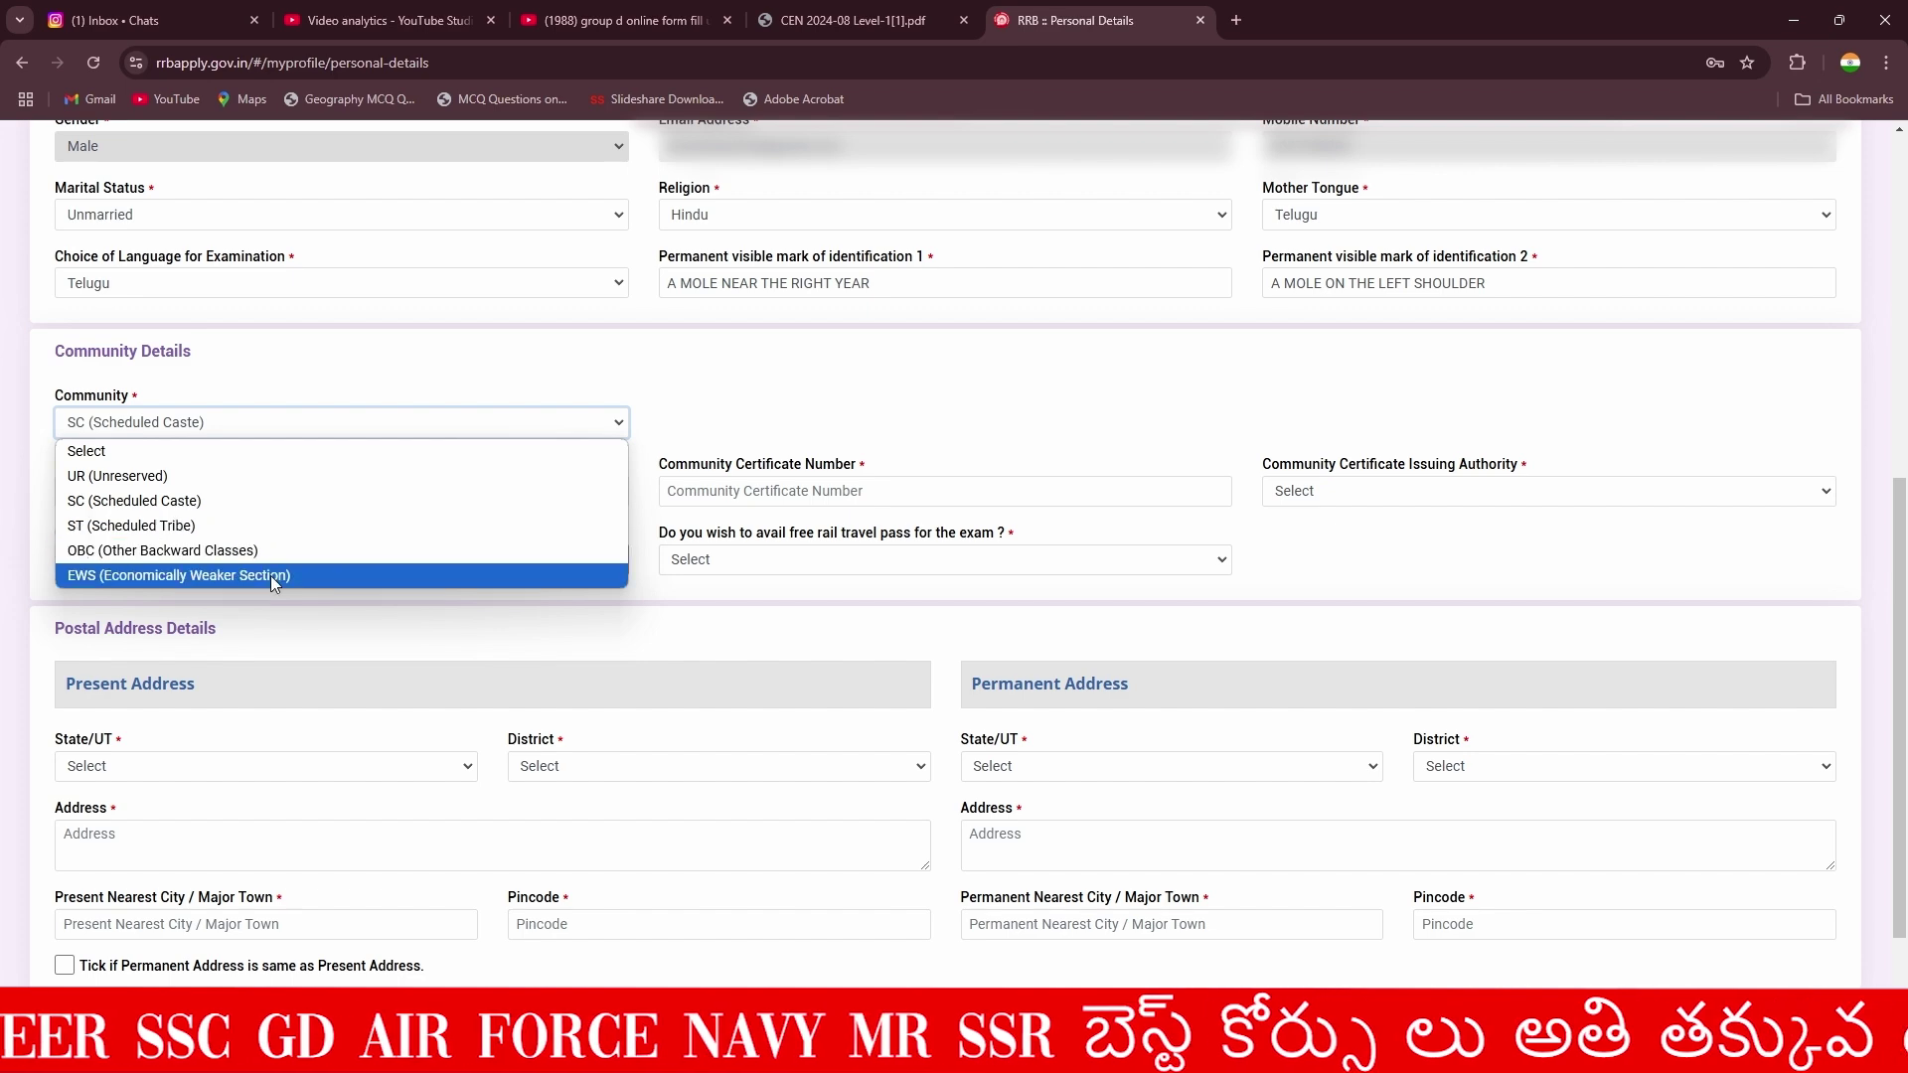
{"action": "left_click", "coordinate": [286, 555]}
- Agree to the OBC notice, check the Non-Creamy Layer choices, then switch Community to UR (Unreserved)
{"action": "left_click", "coordinate": [805, 664]}
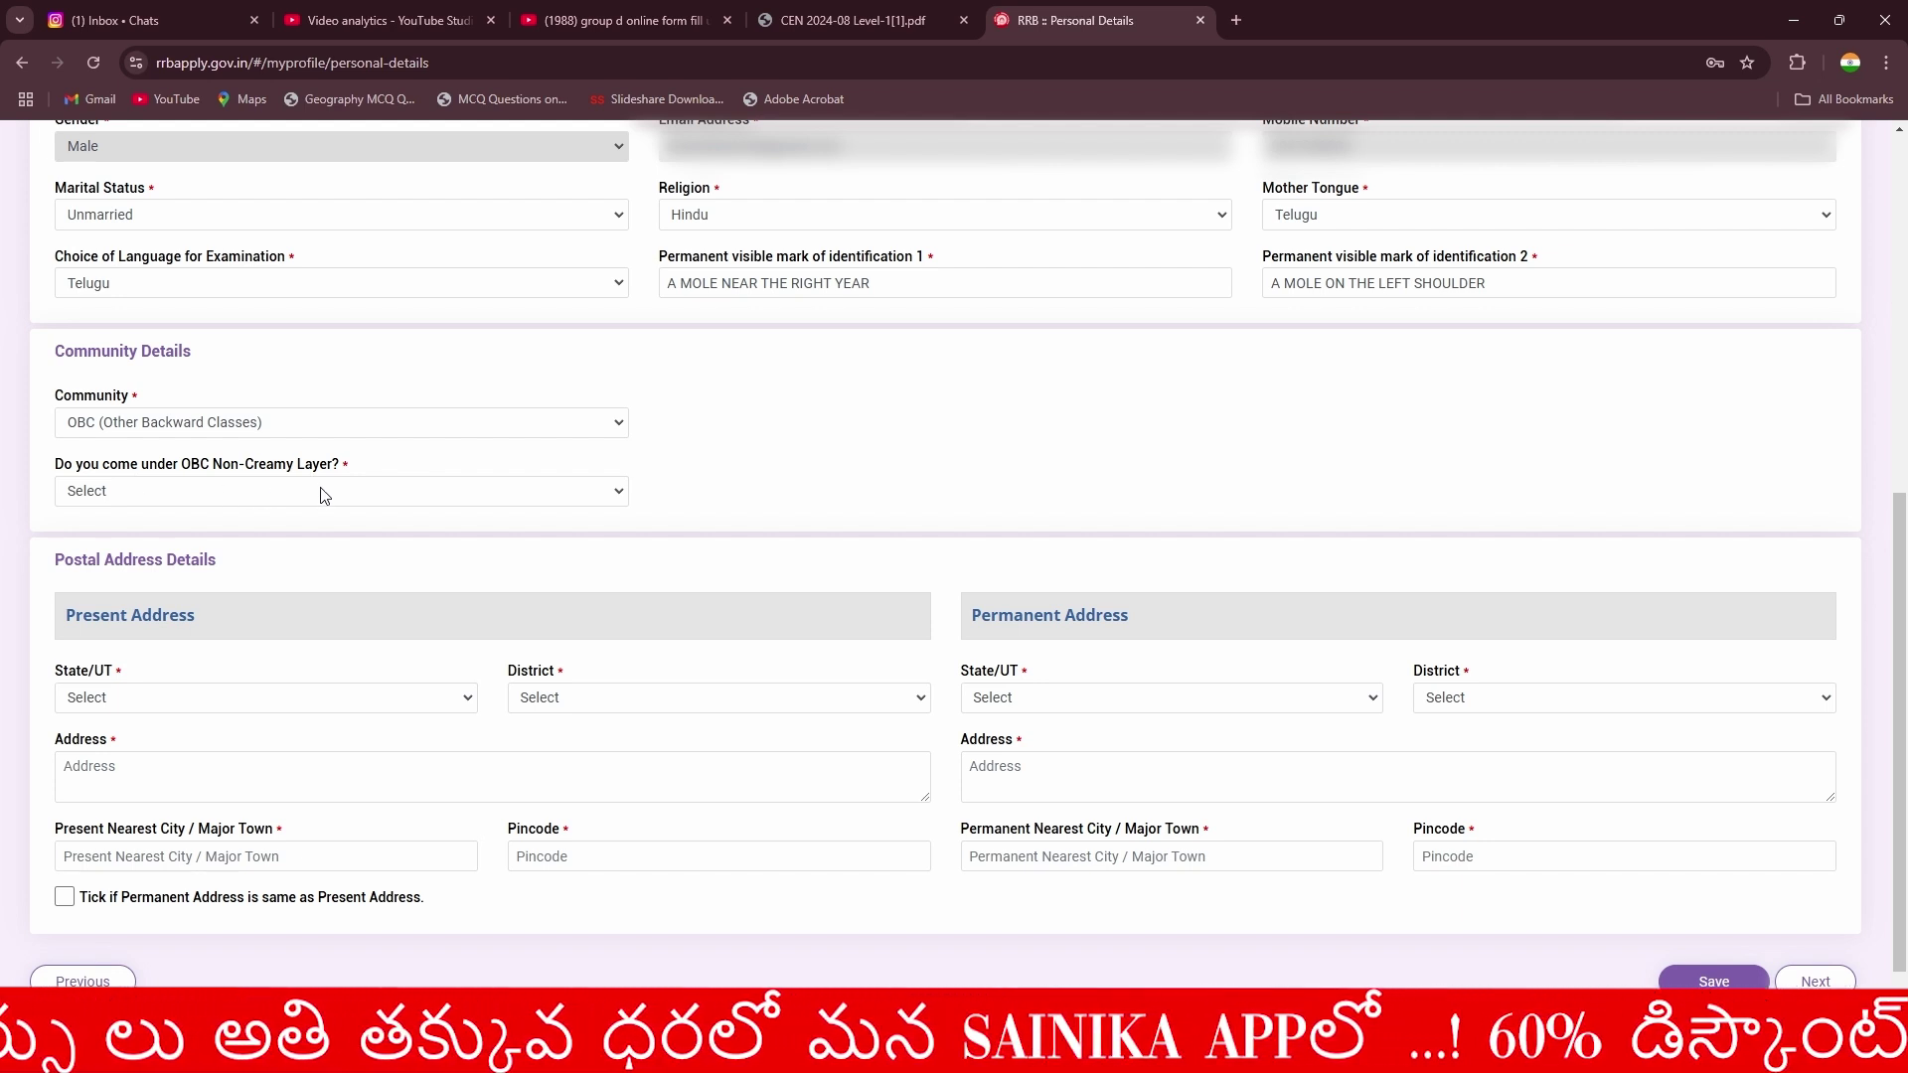
{"action": "left_click", "coordinate": [599, 491]}
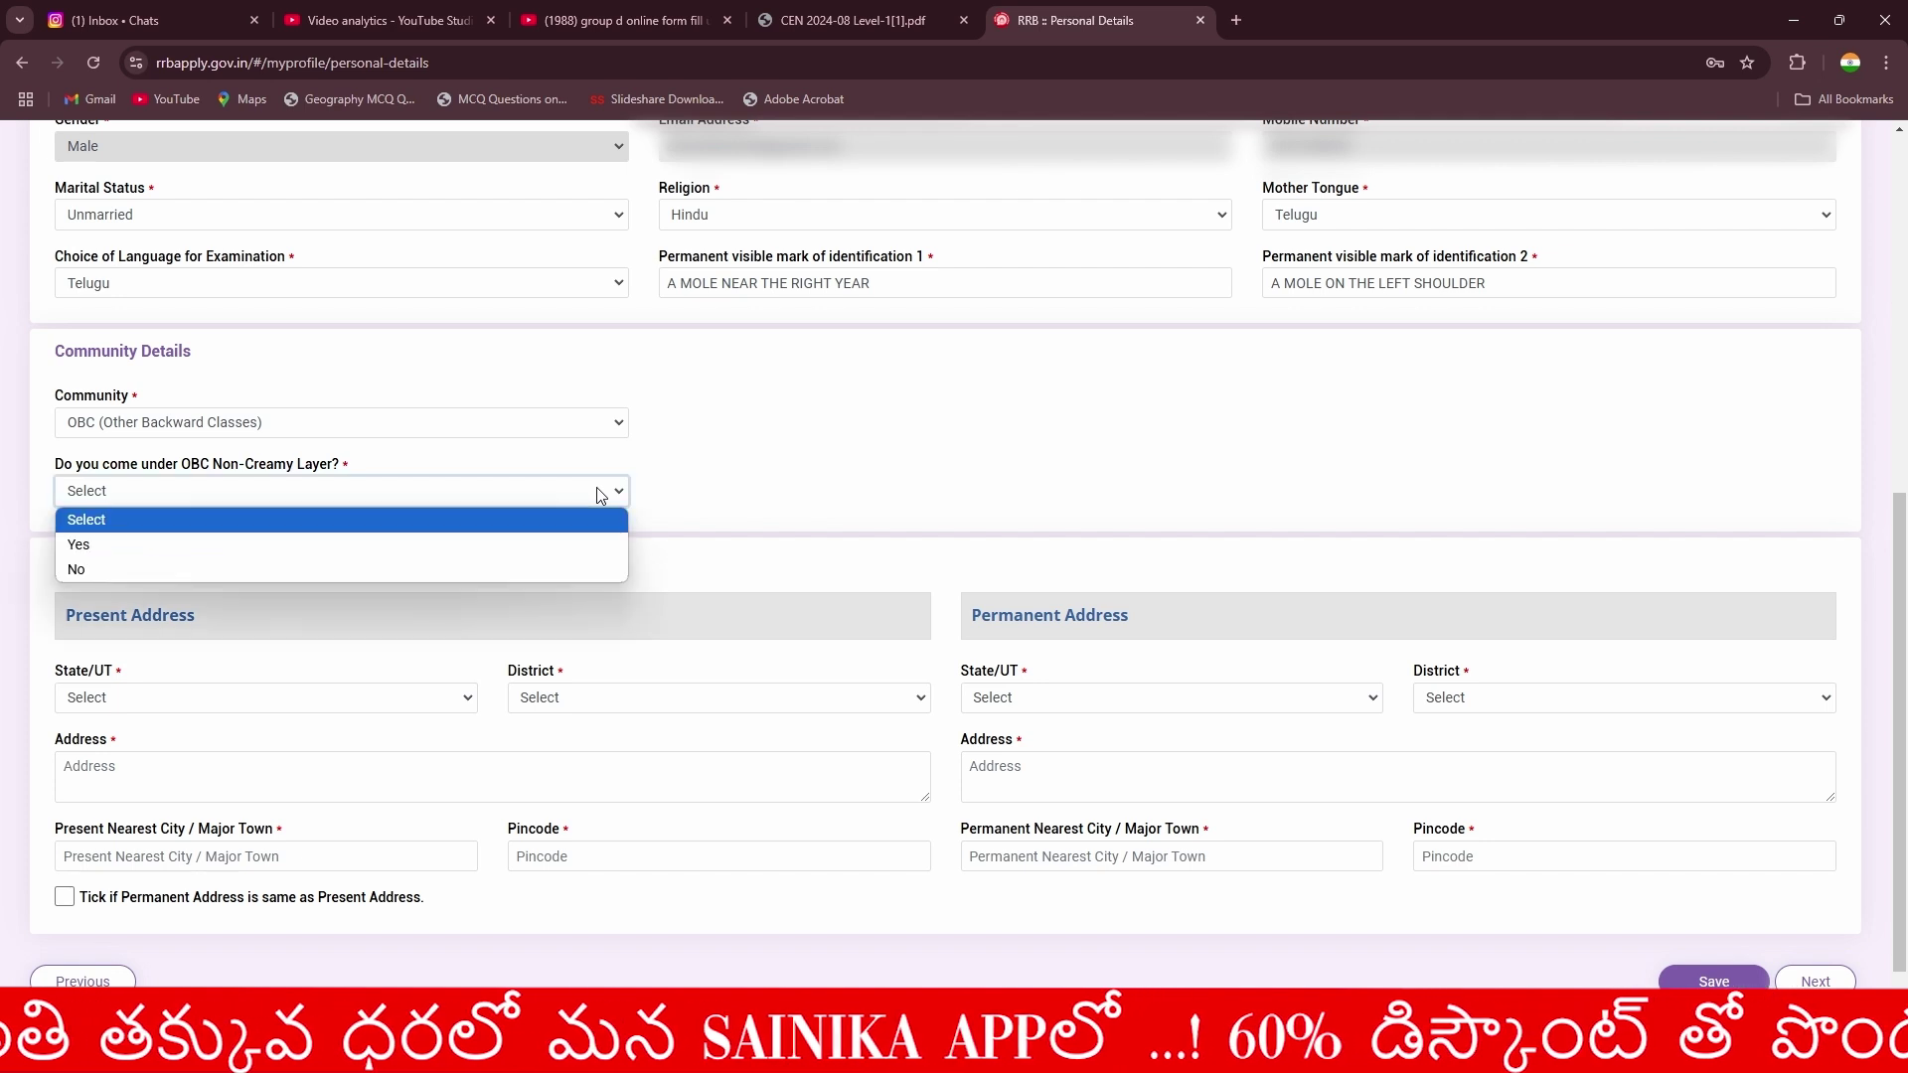
{"action": "left_click", "coordinate": [585, 493]}
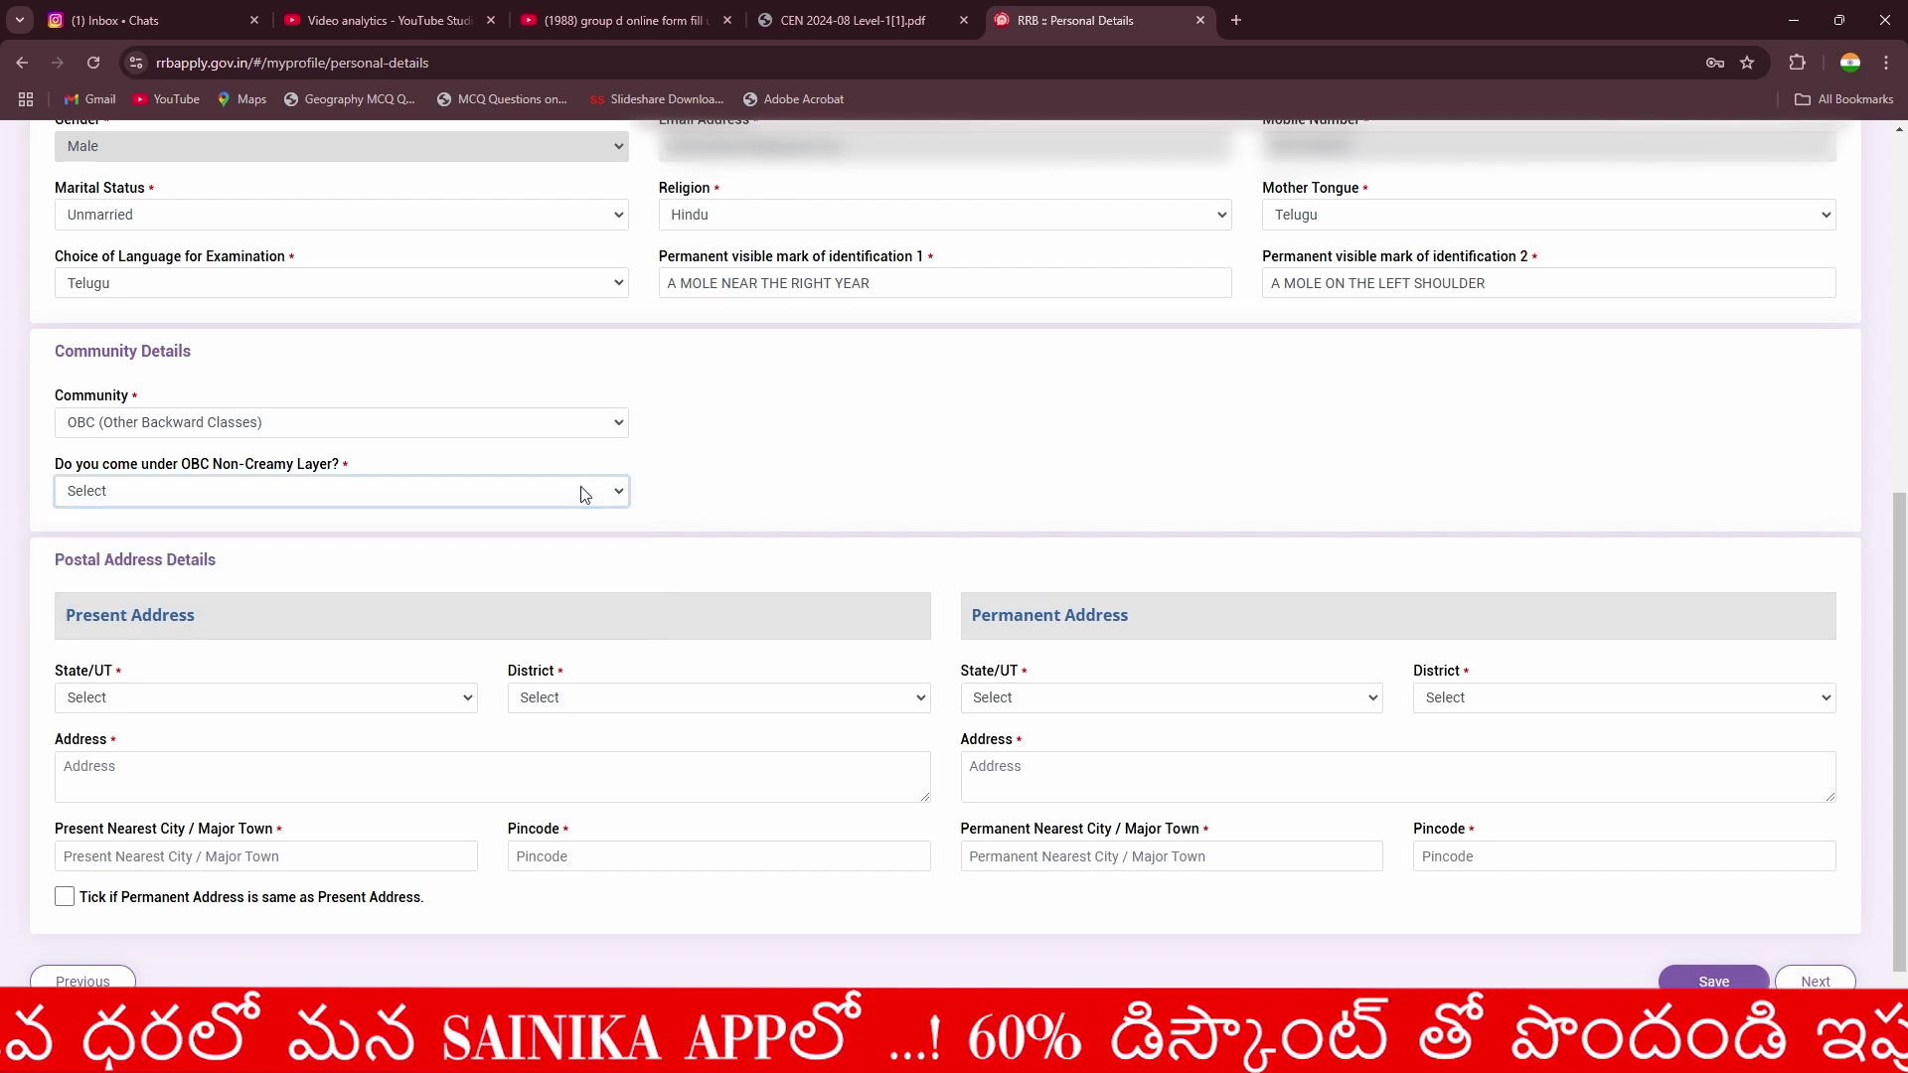
{"action": "scroll", "coordinate": [288, 611], "scroll_direction": "down", "scroll_amount": 1}
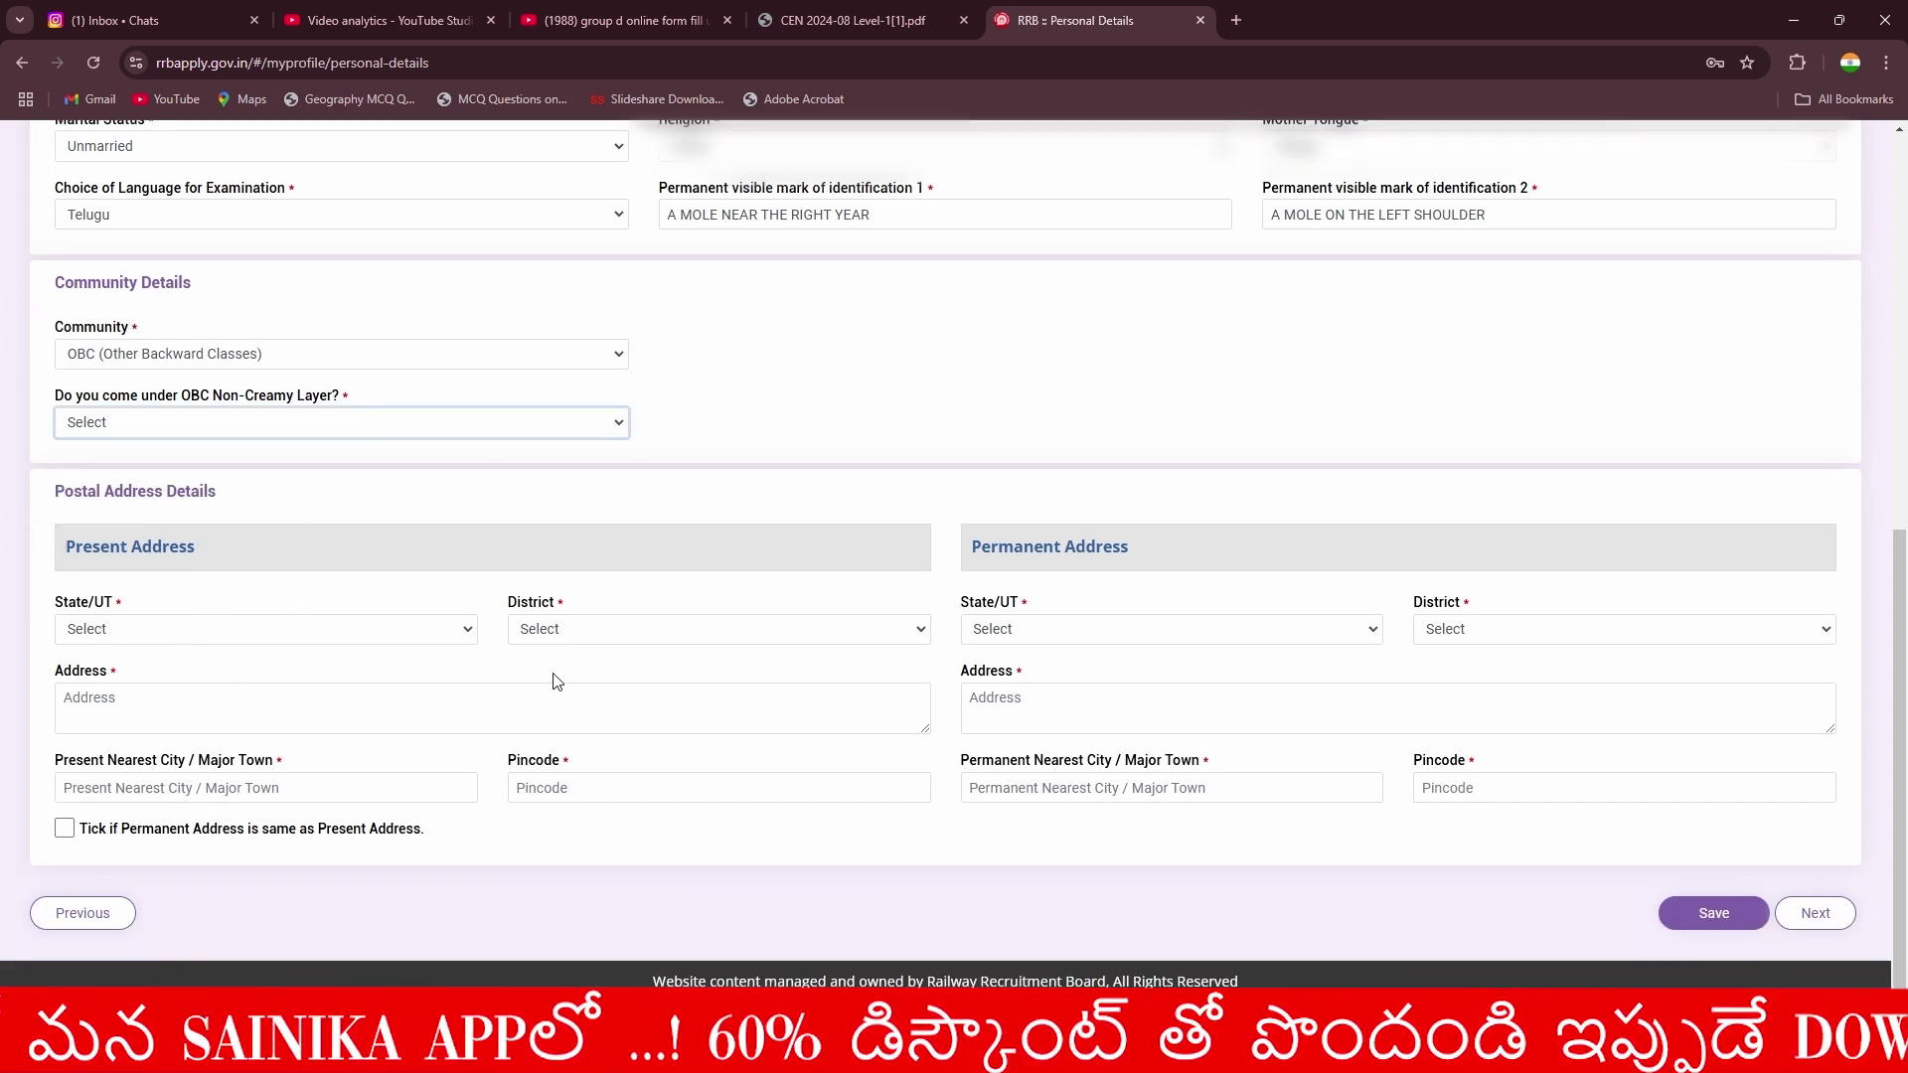
{"action": "scroll", "coordinate": [433, 583], "scroll_direction": "up", "scroll_amount": 1}
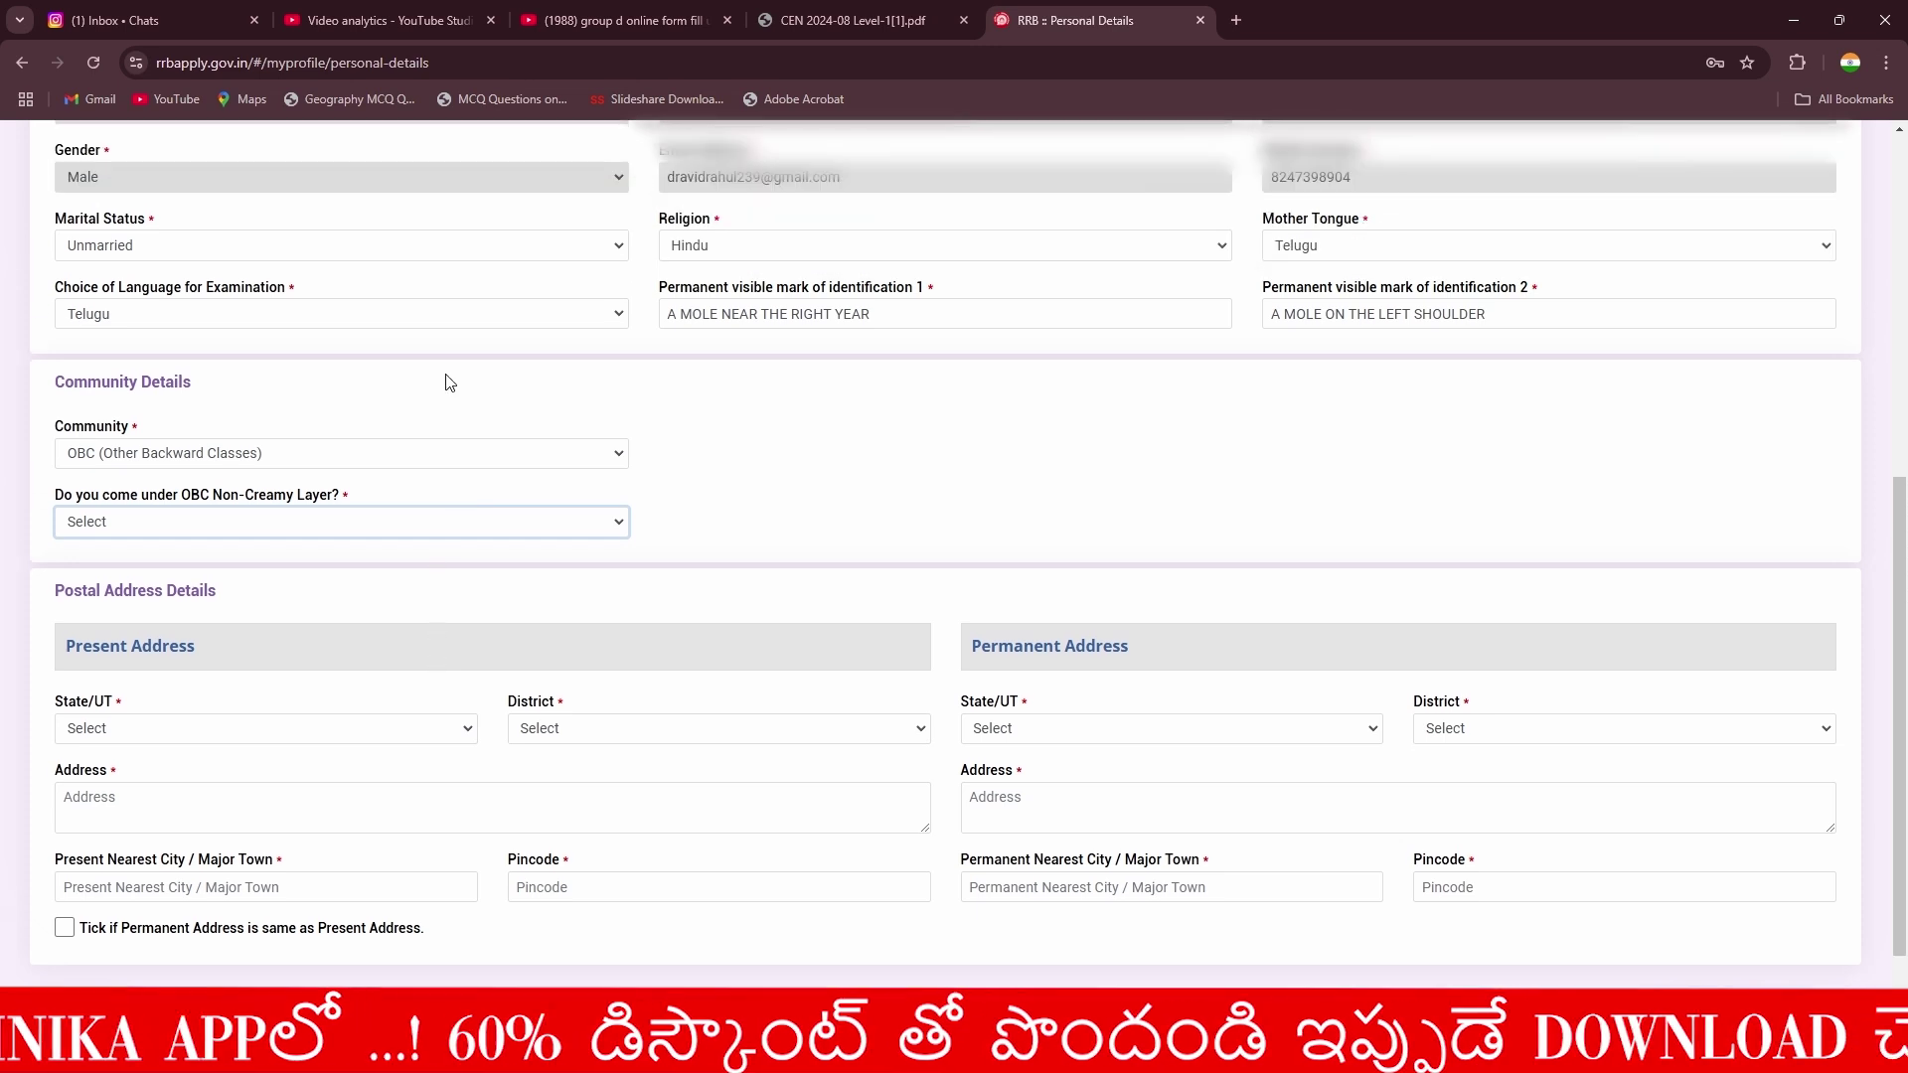
{"action": "left_click", "coordinate": [613, 457]}
{"action": "left_click", "coordinate": [199, 504]}
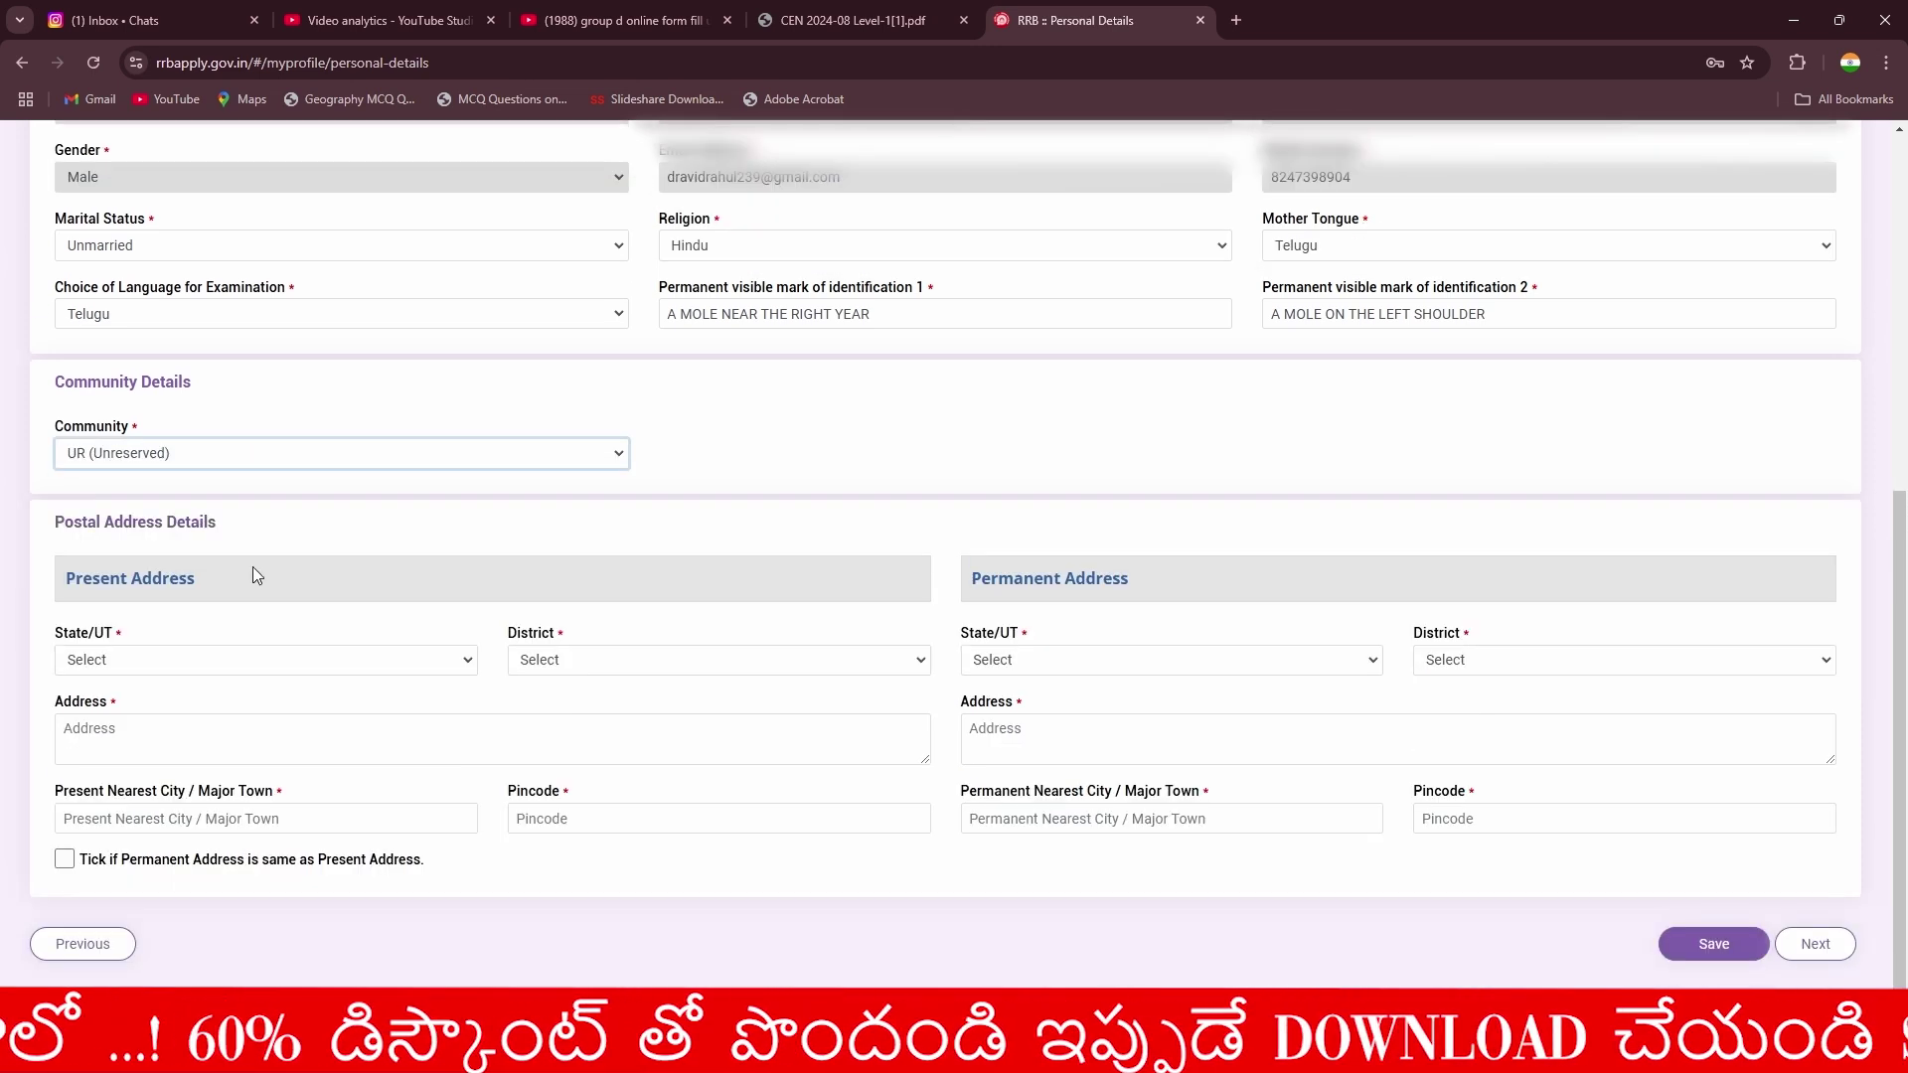
- Fill the present address state, district, address, city and pincode, and copy it to permanent address
{"action": "scroll", "coordinate": [239, 696], "scroll_direction": "down", "scroll_amount": 1}
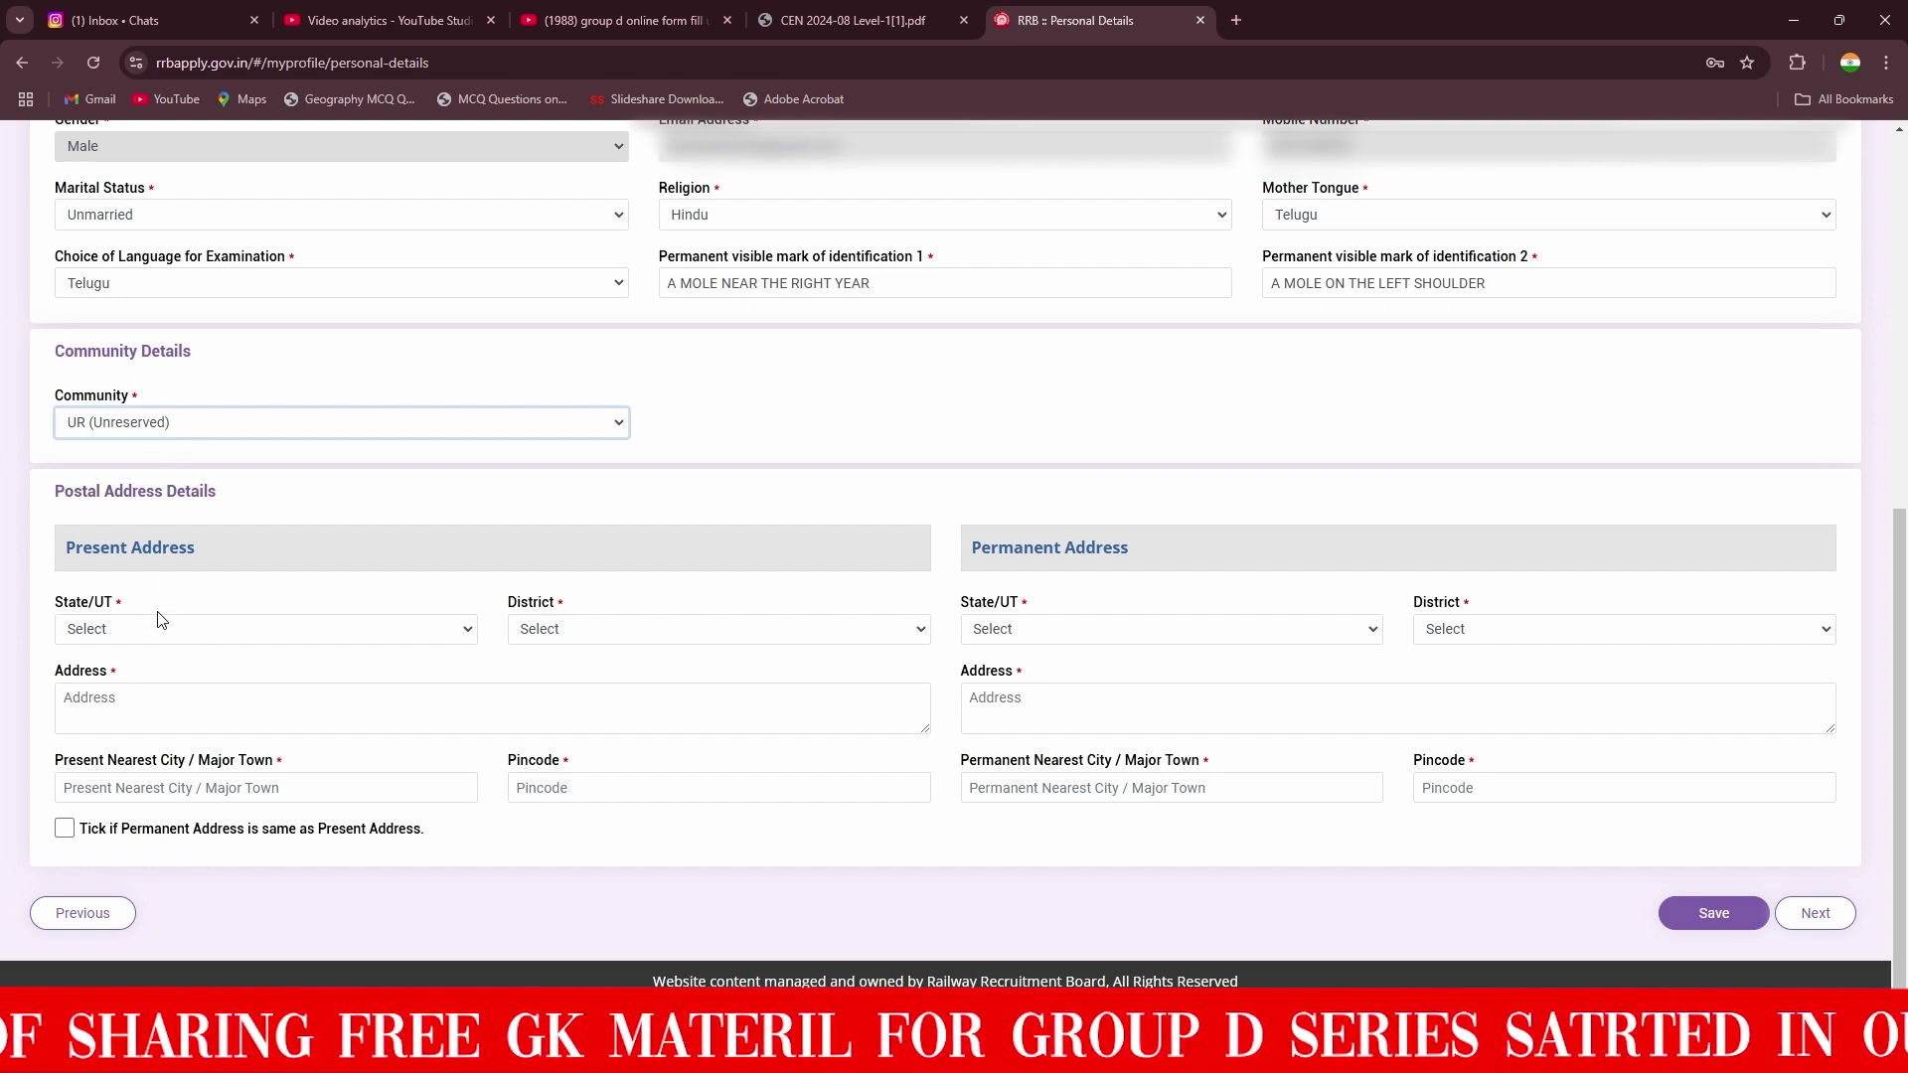
{"action": "left_click", "coordinate": [178, 628]}
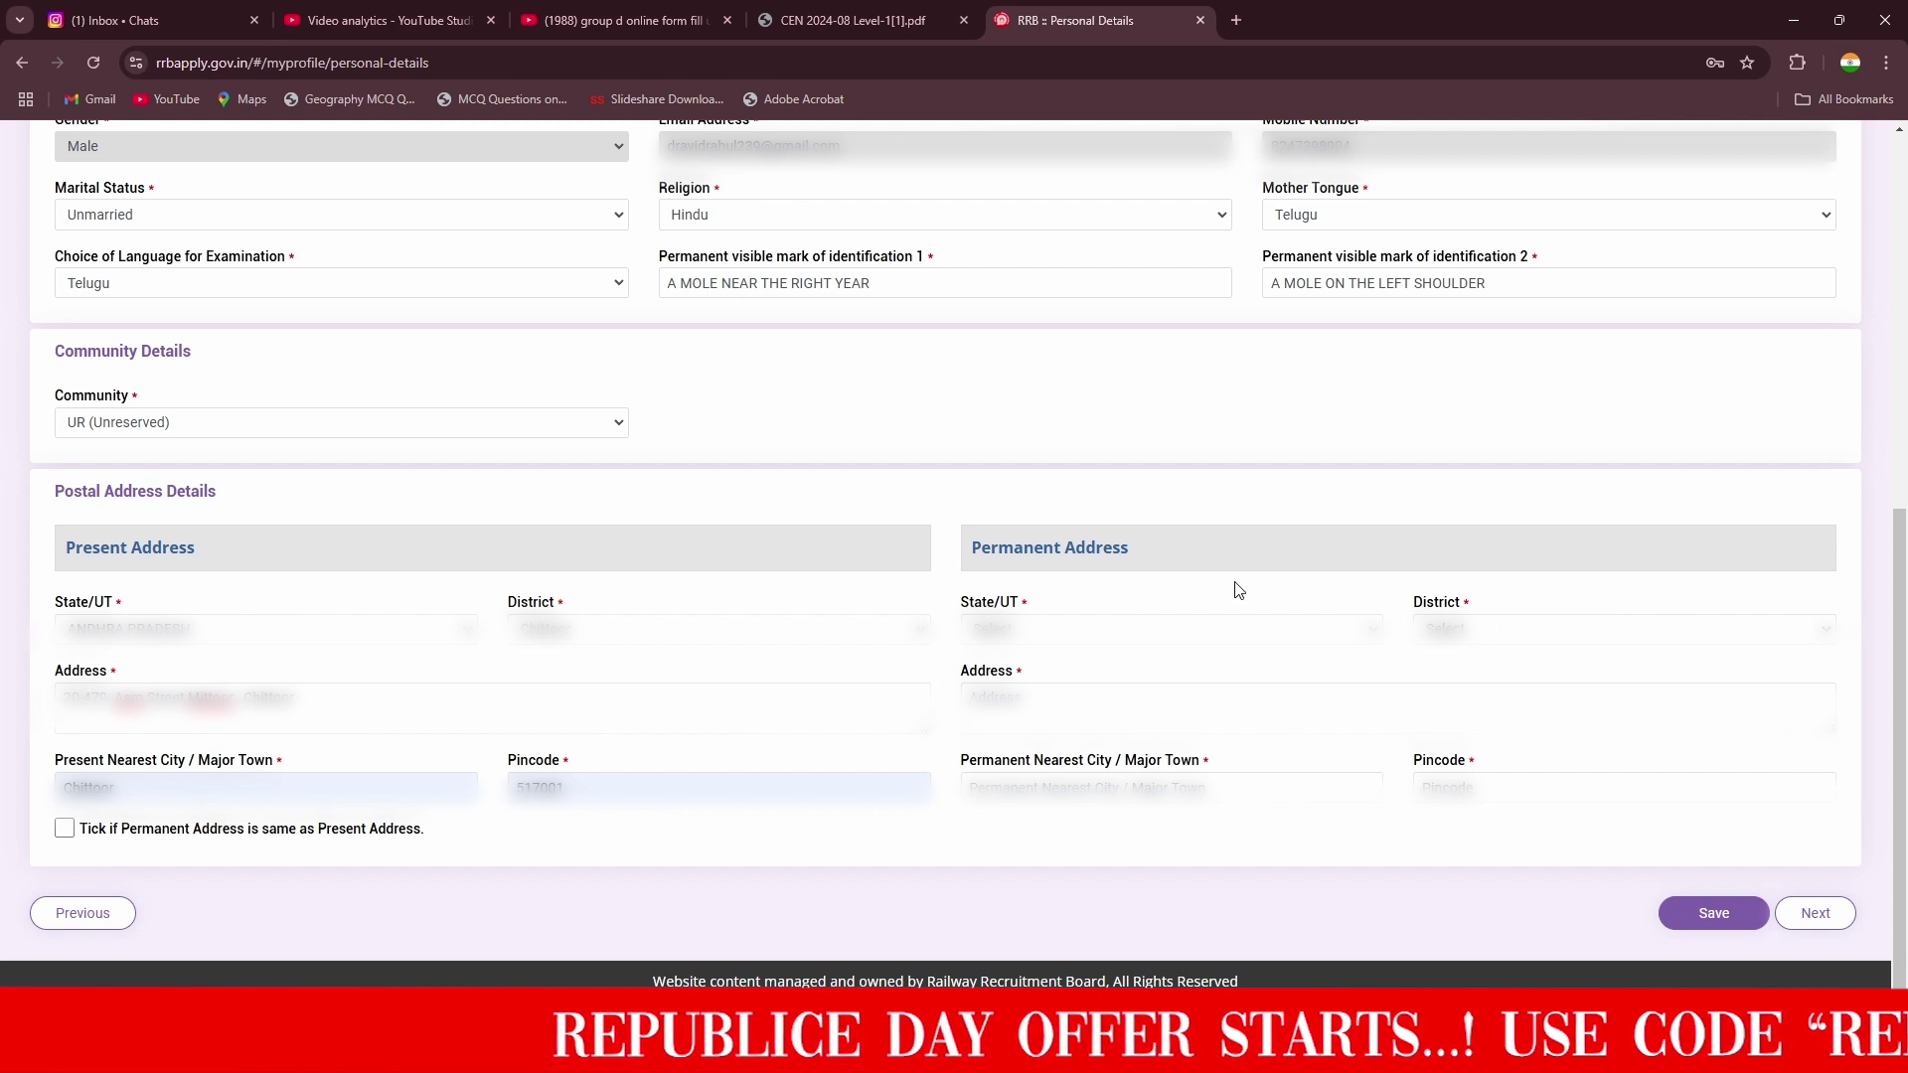
{"action": "left_click", "coordinate": [64, 829]}
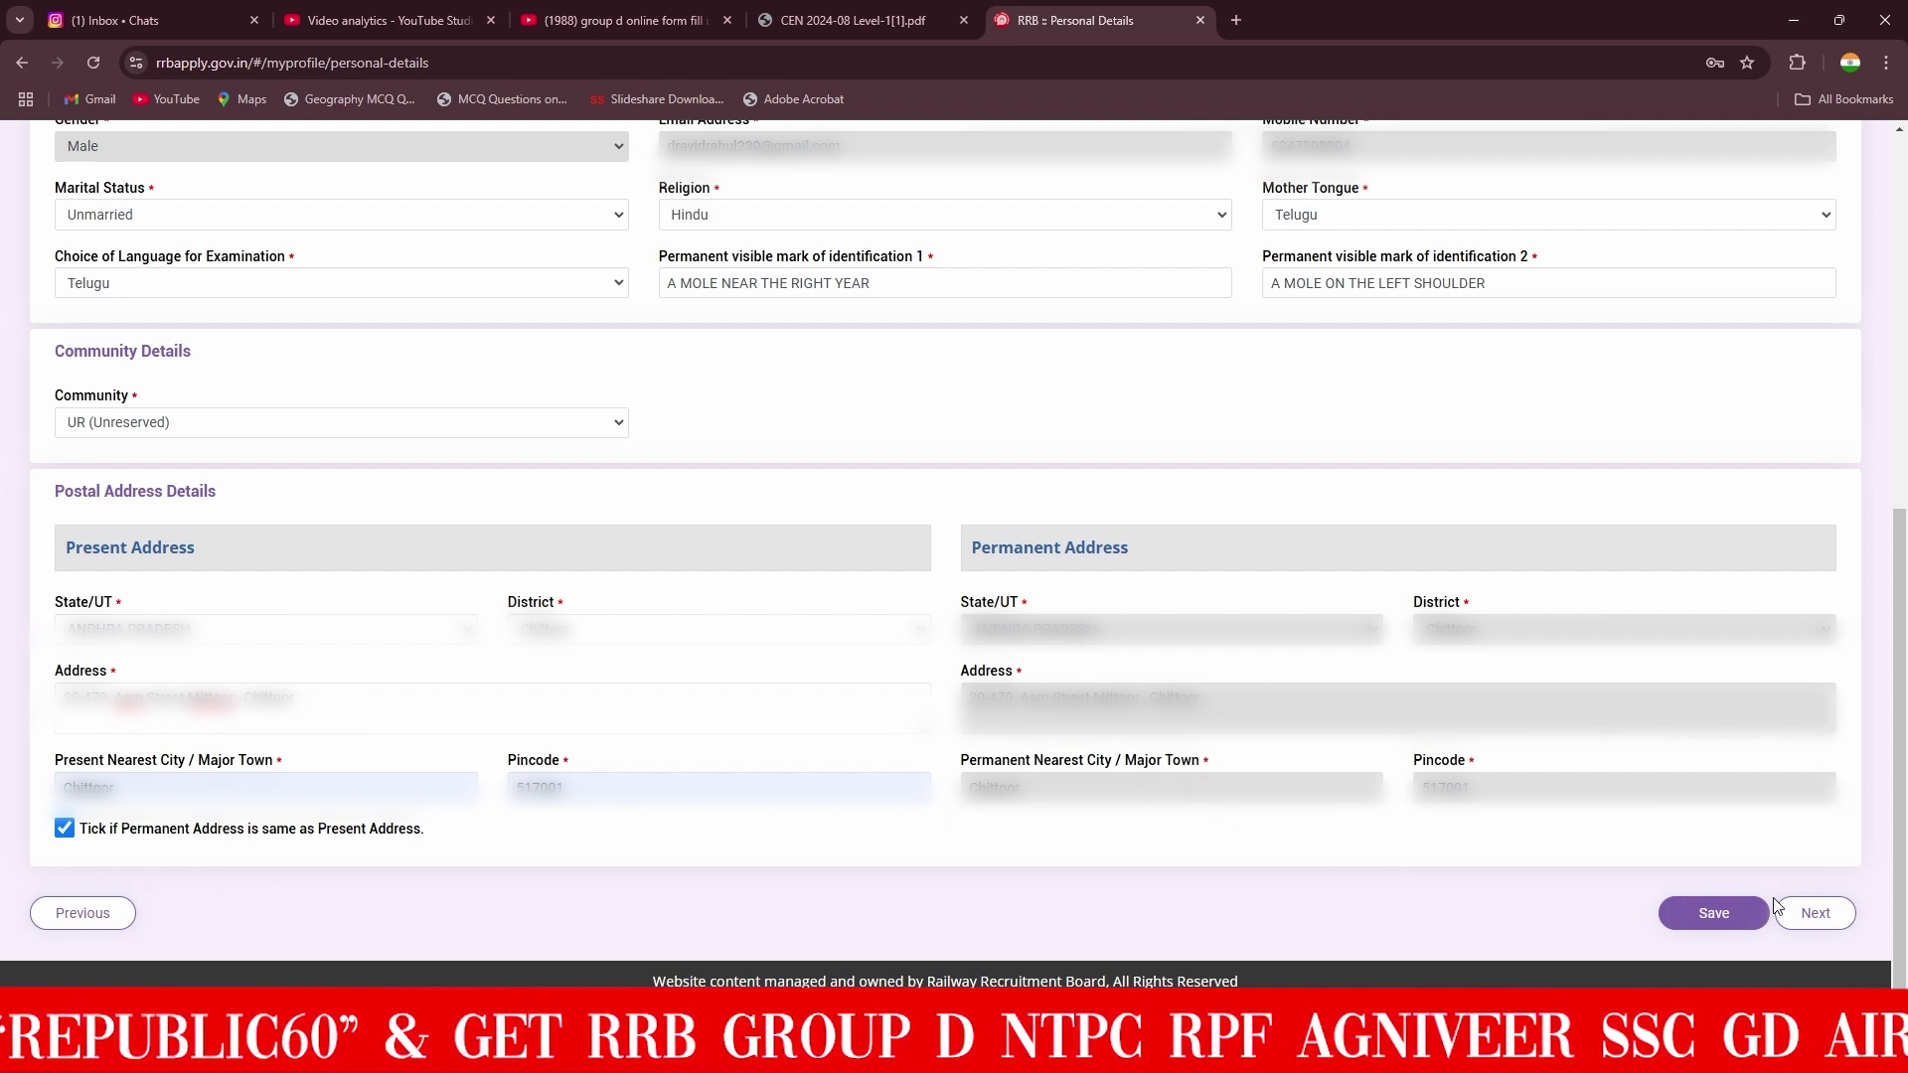
- Save the personal details and continue to the Other Details page's Ex-Serviceman question
{"action": "left_click", "coordinate": [1714, 914]}
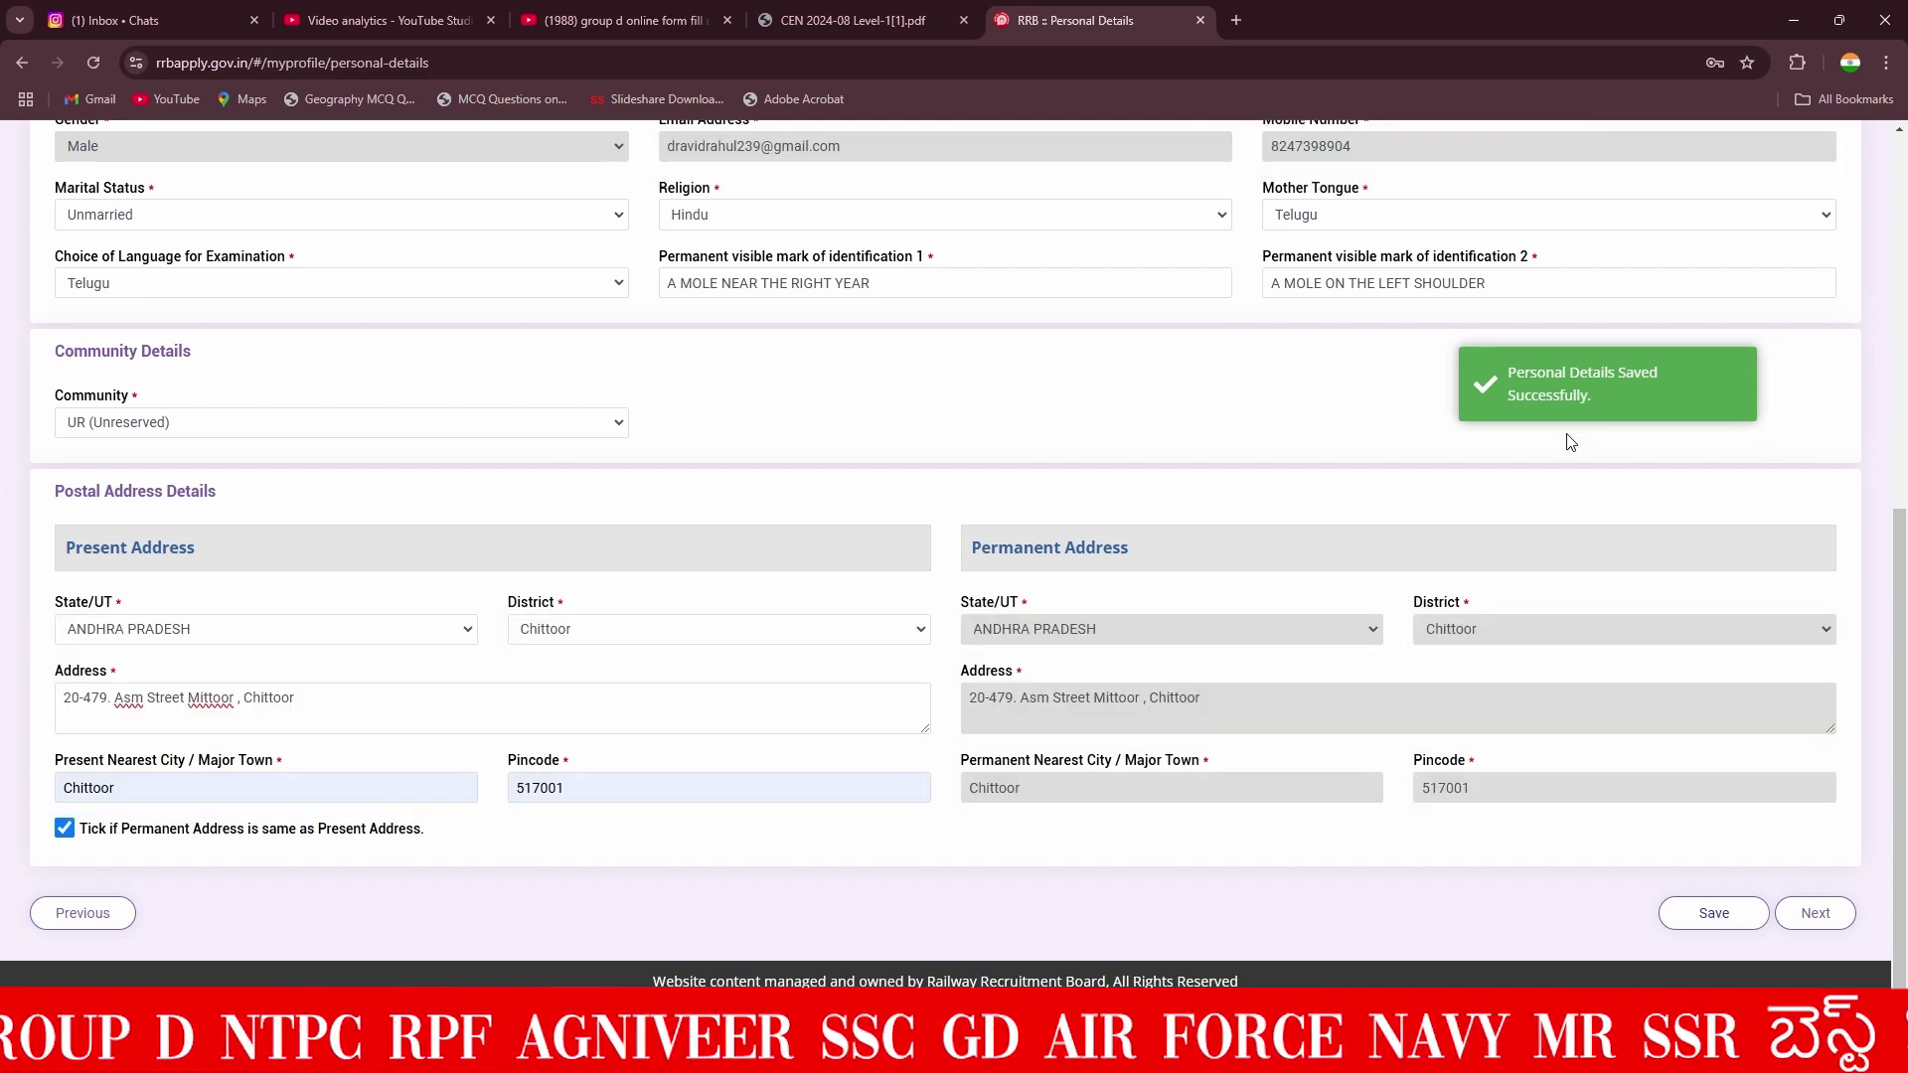
{"action": "left_click", "coordinate": [1804, 915]}
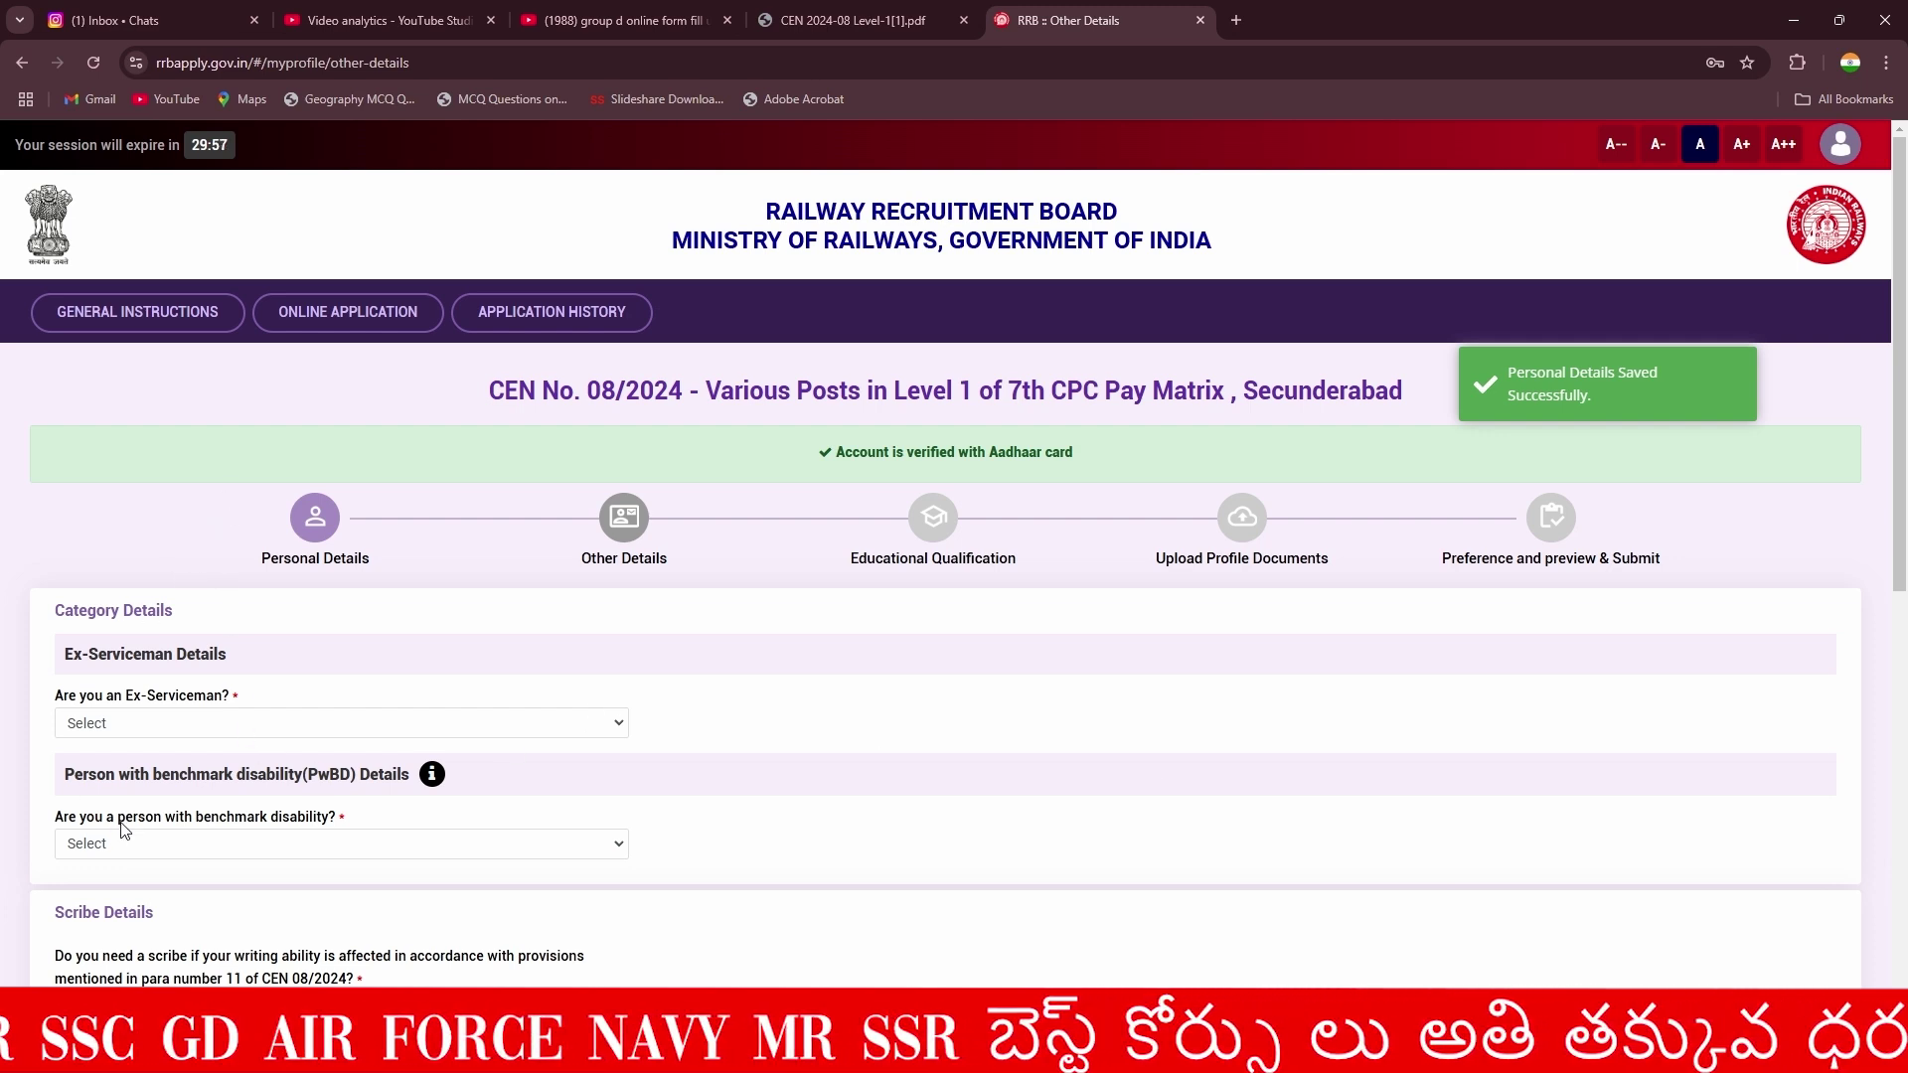
{"action": "scroll", "coordinate": [124, 830], "scroll_direction": "down", "scroll_amount": 3}
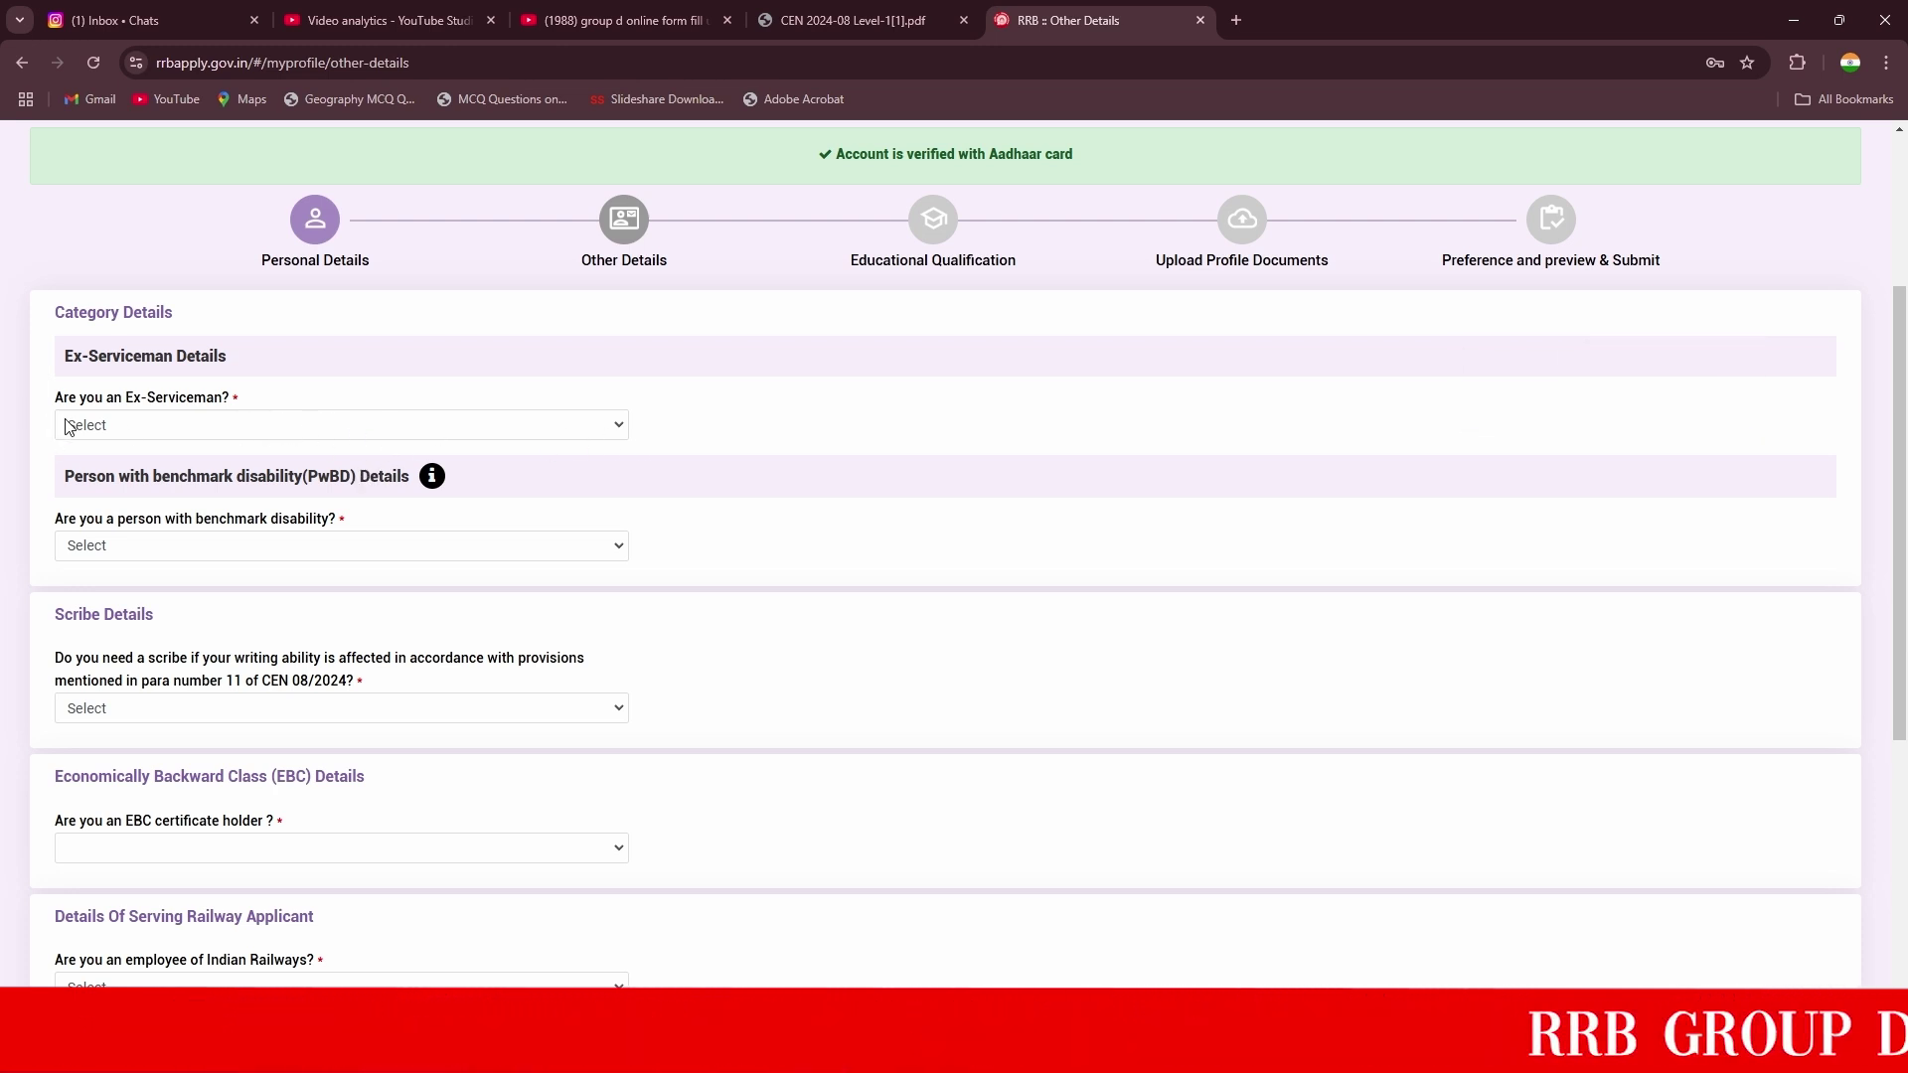
{"action": "left_click", "coordinate": [618, 424]}
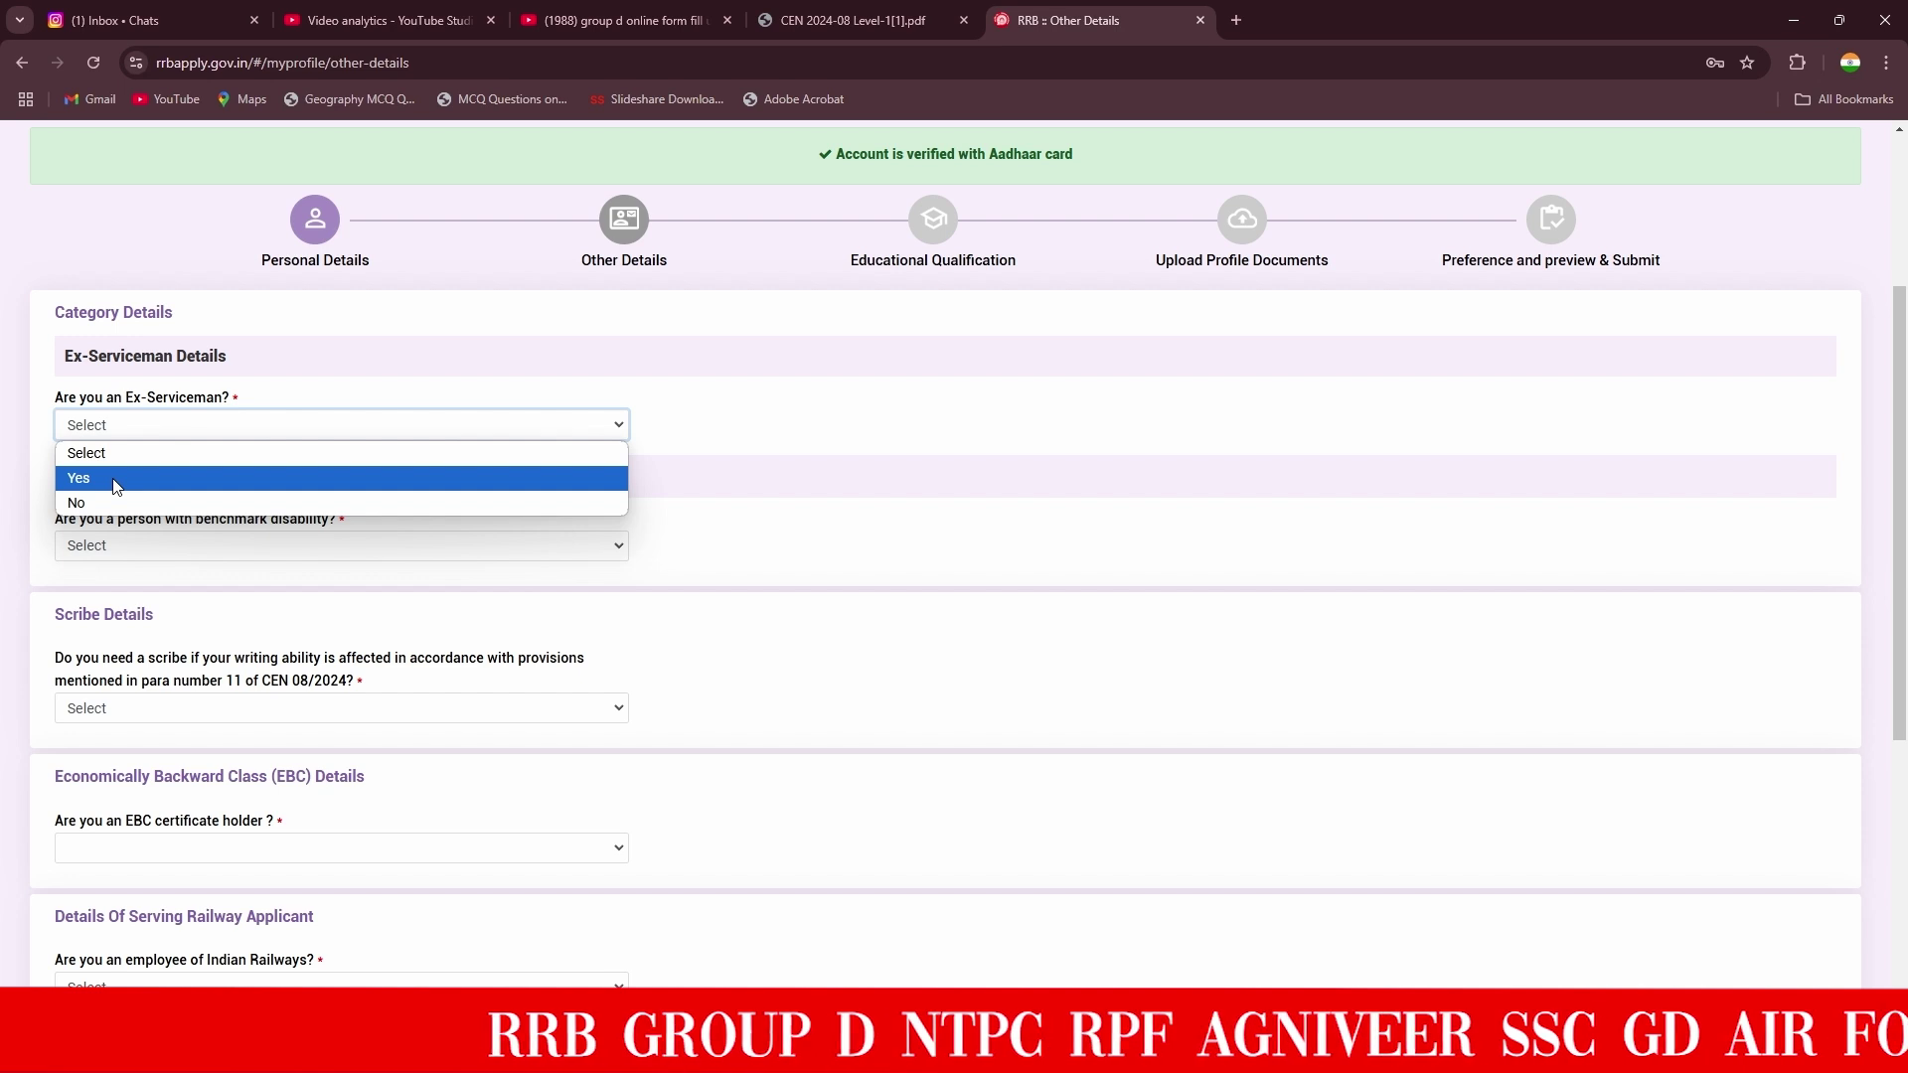
- Try Yes for Ex-Serviceman, view the defence service dropdowns, then answer No
{"action": "left_click", "coordinate": [117, 483]}
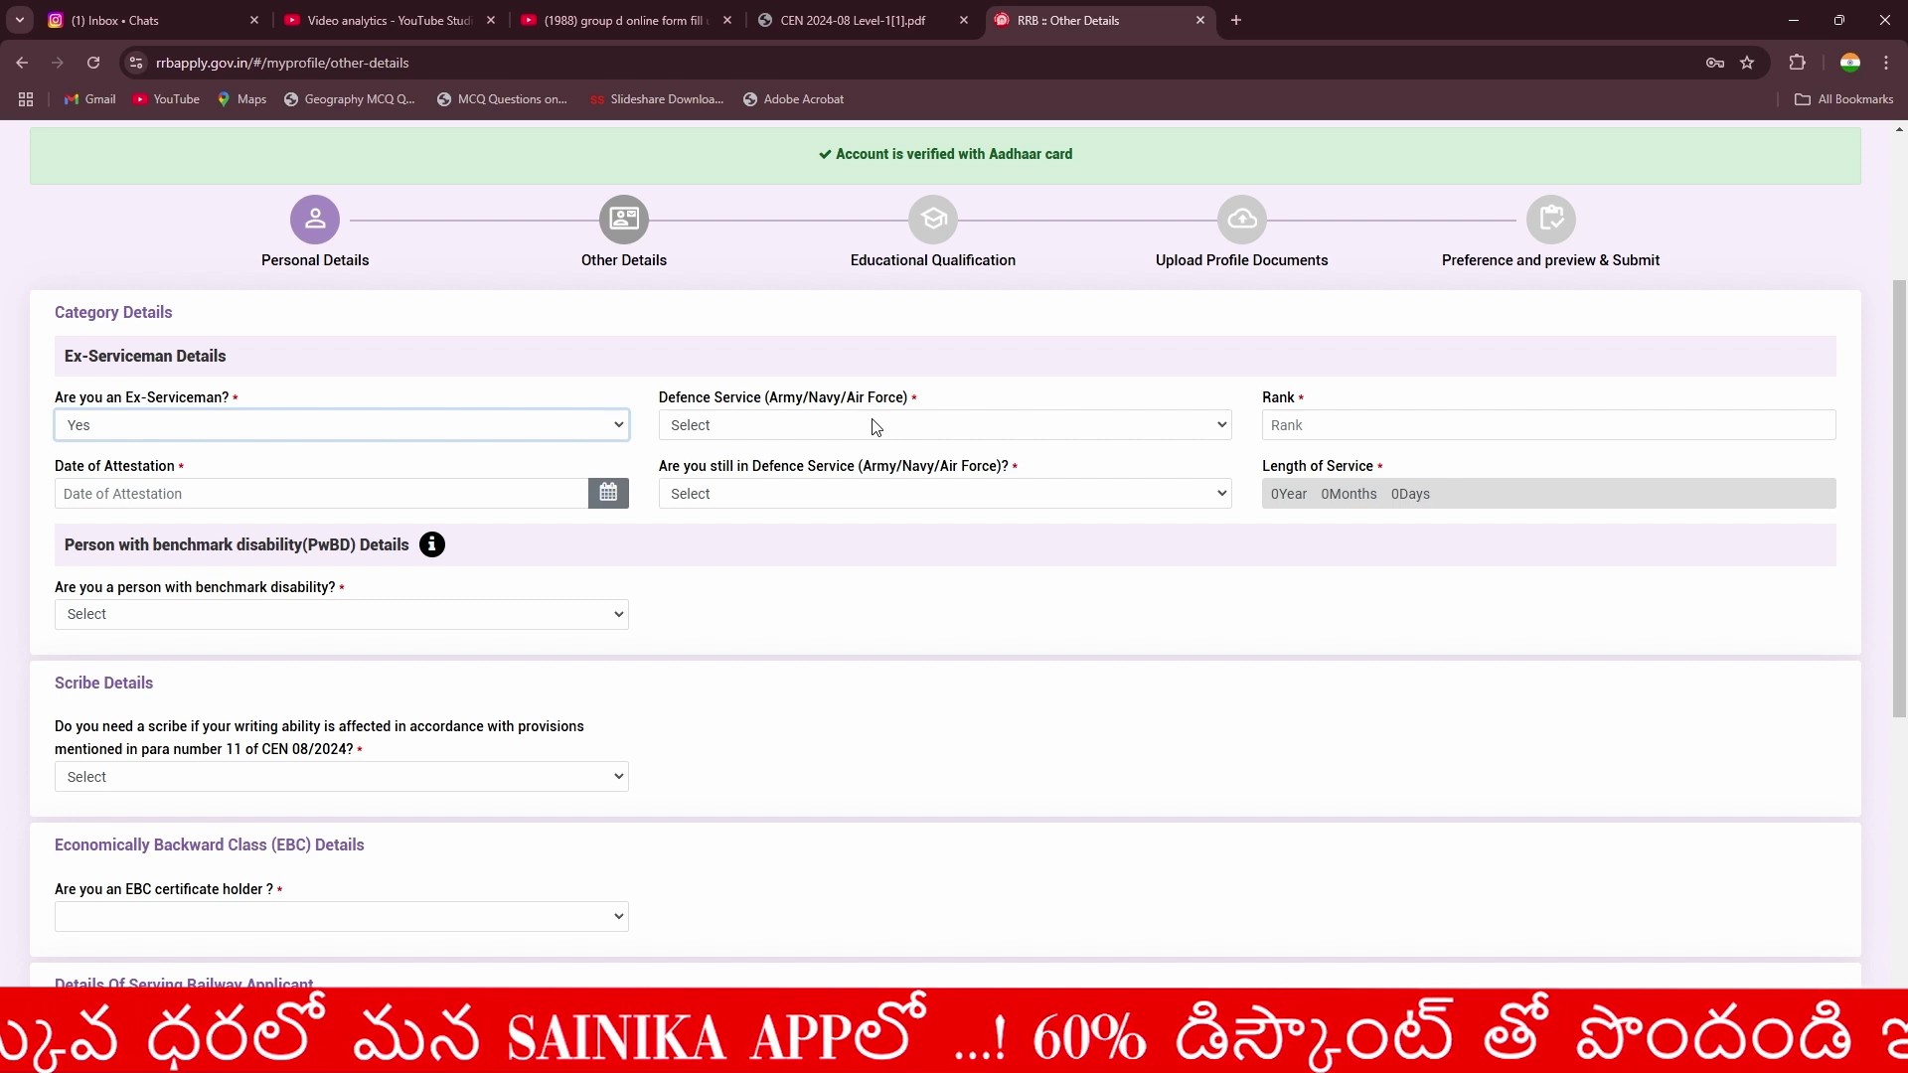
{"action": "left_click", "coordinate": [875, 427]}
{"action": "left_click", "coordinate": [876, 428]}
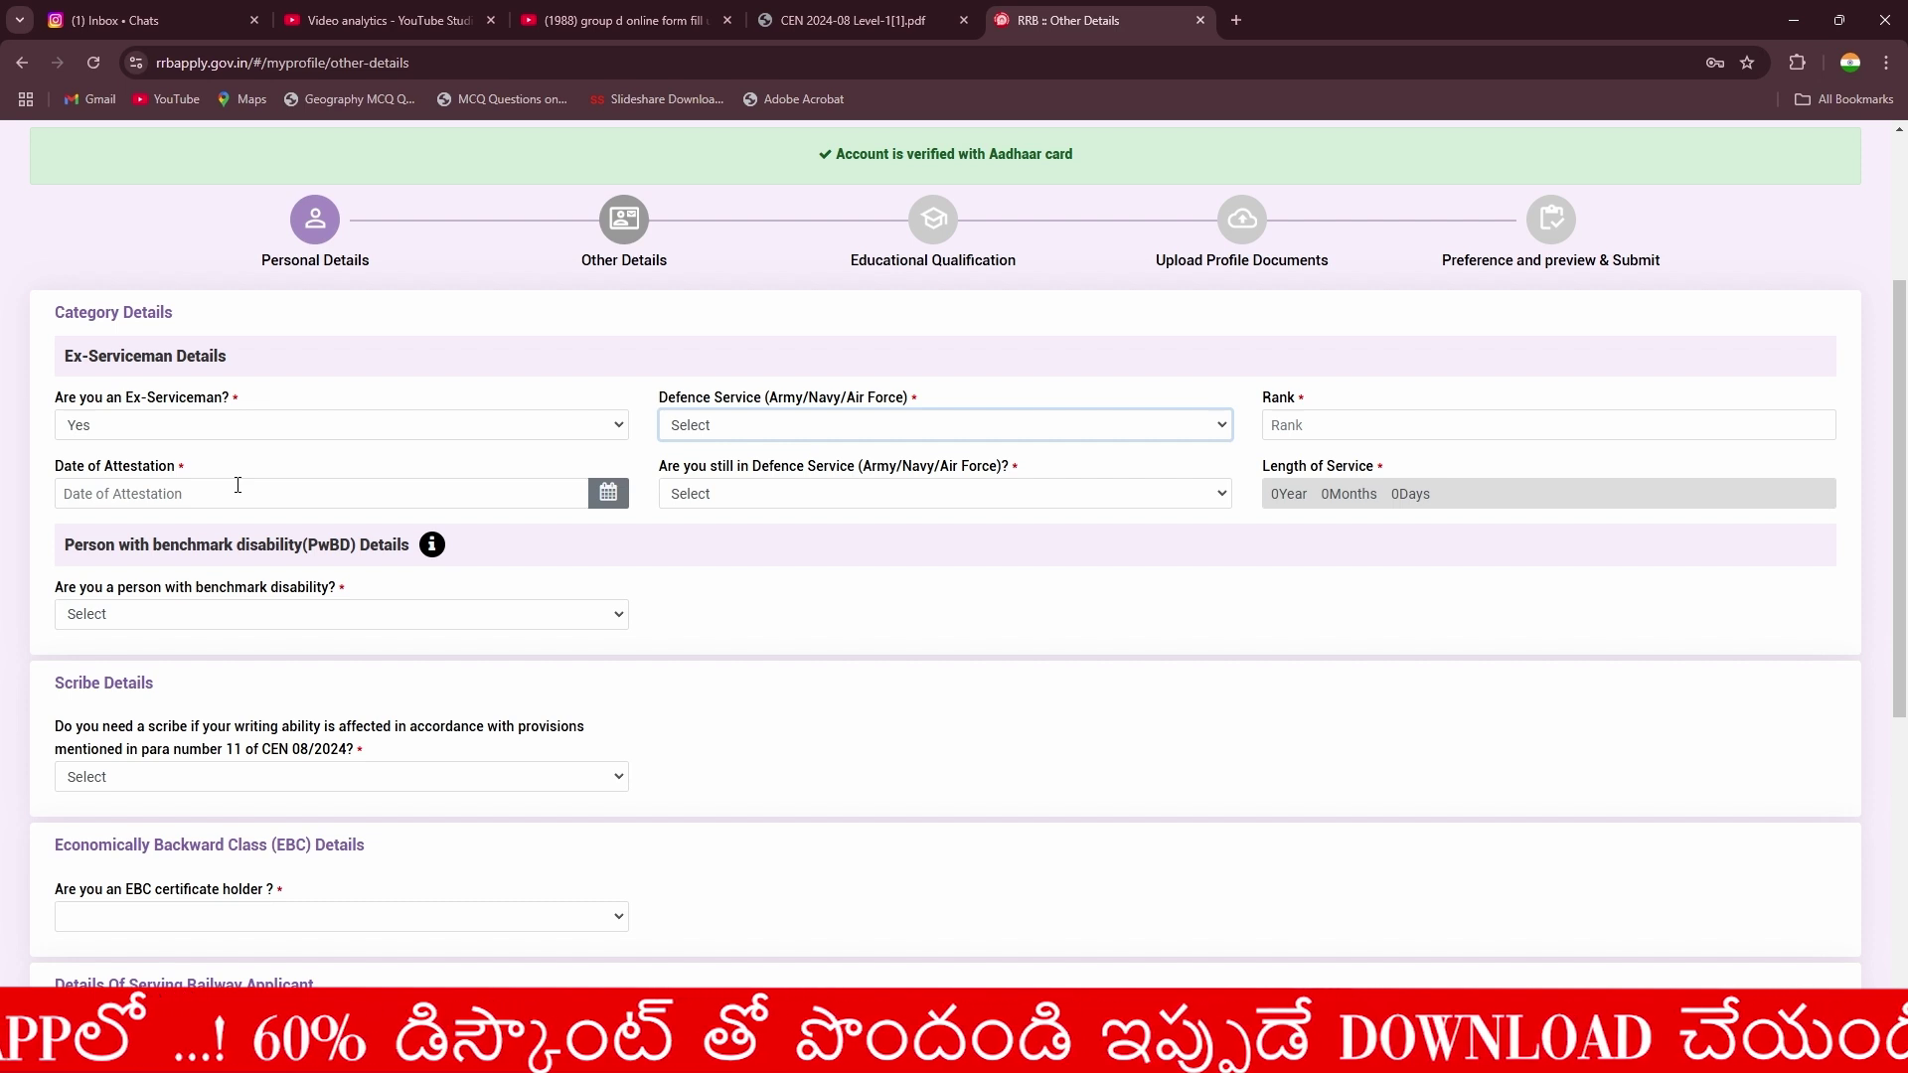
{"action": "left_click", "coordinate": [835, 505]}
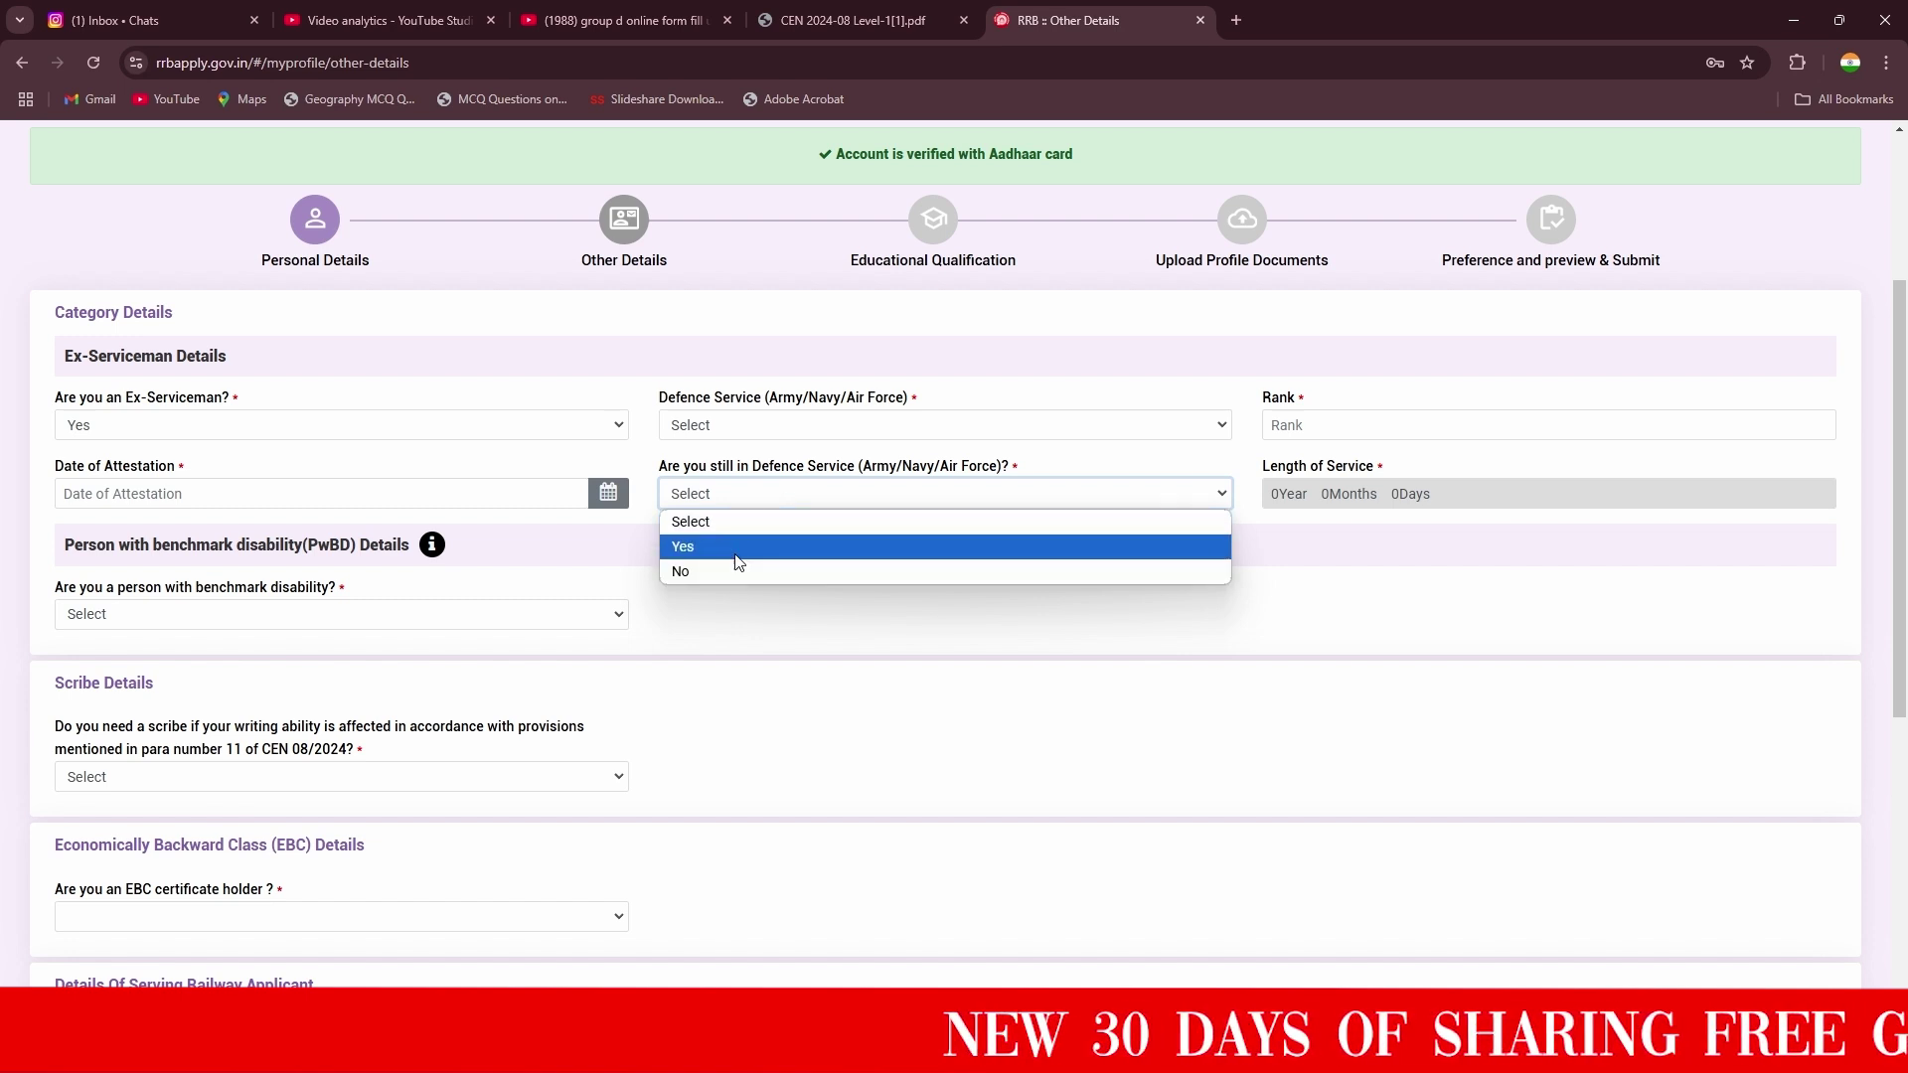
{"action": "left_click", "coordinate": [951, 494]}
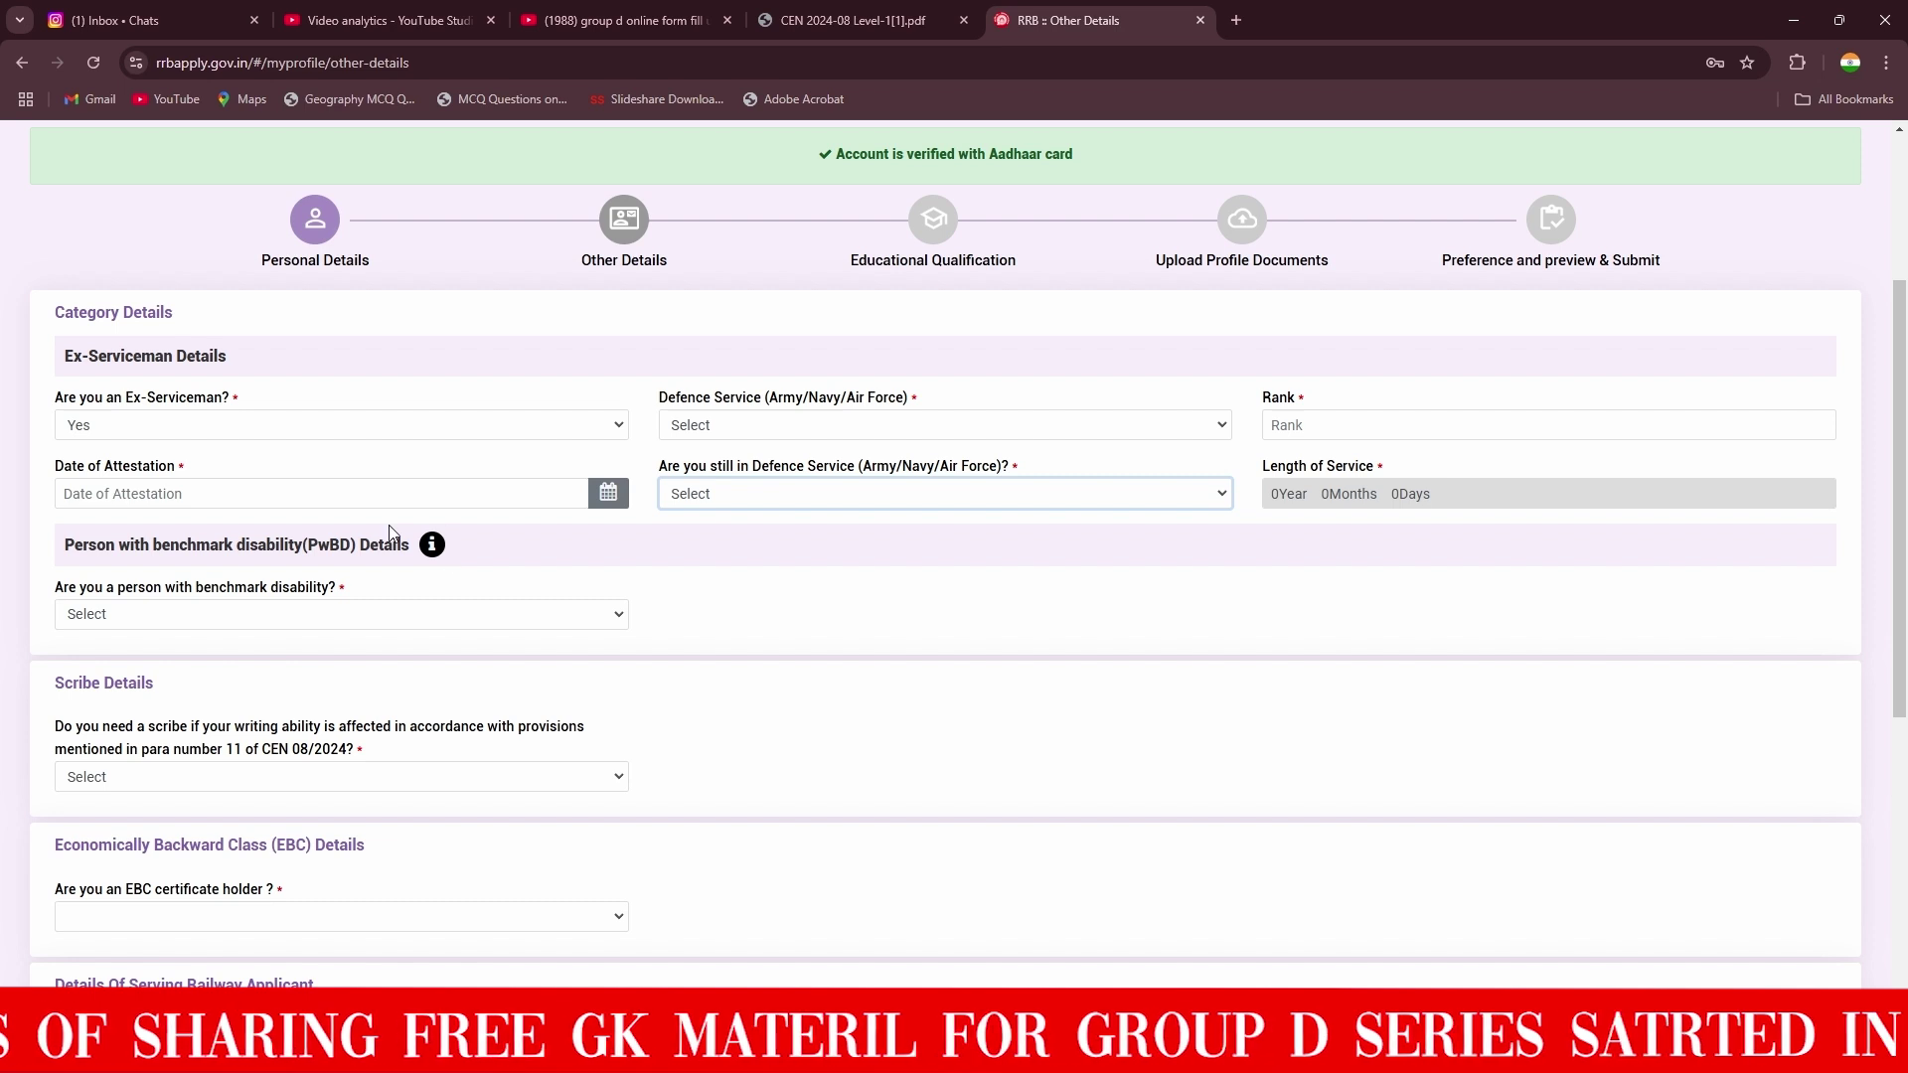
{"action": "left_click", "coordinate": [620, 427]}
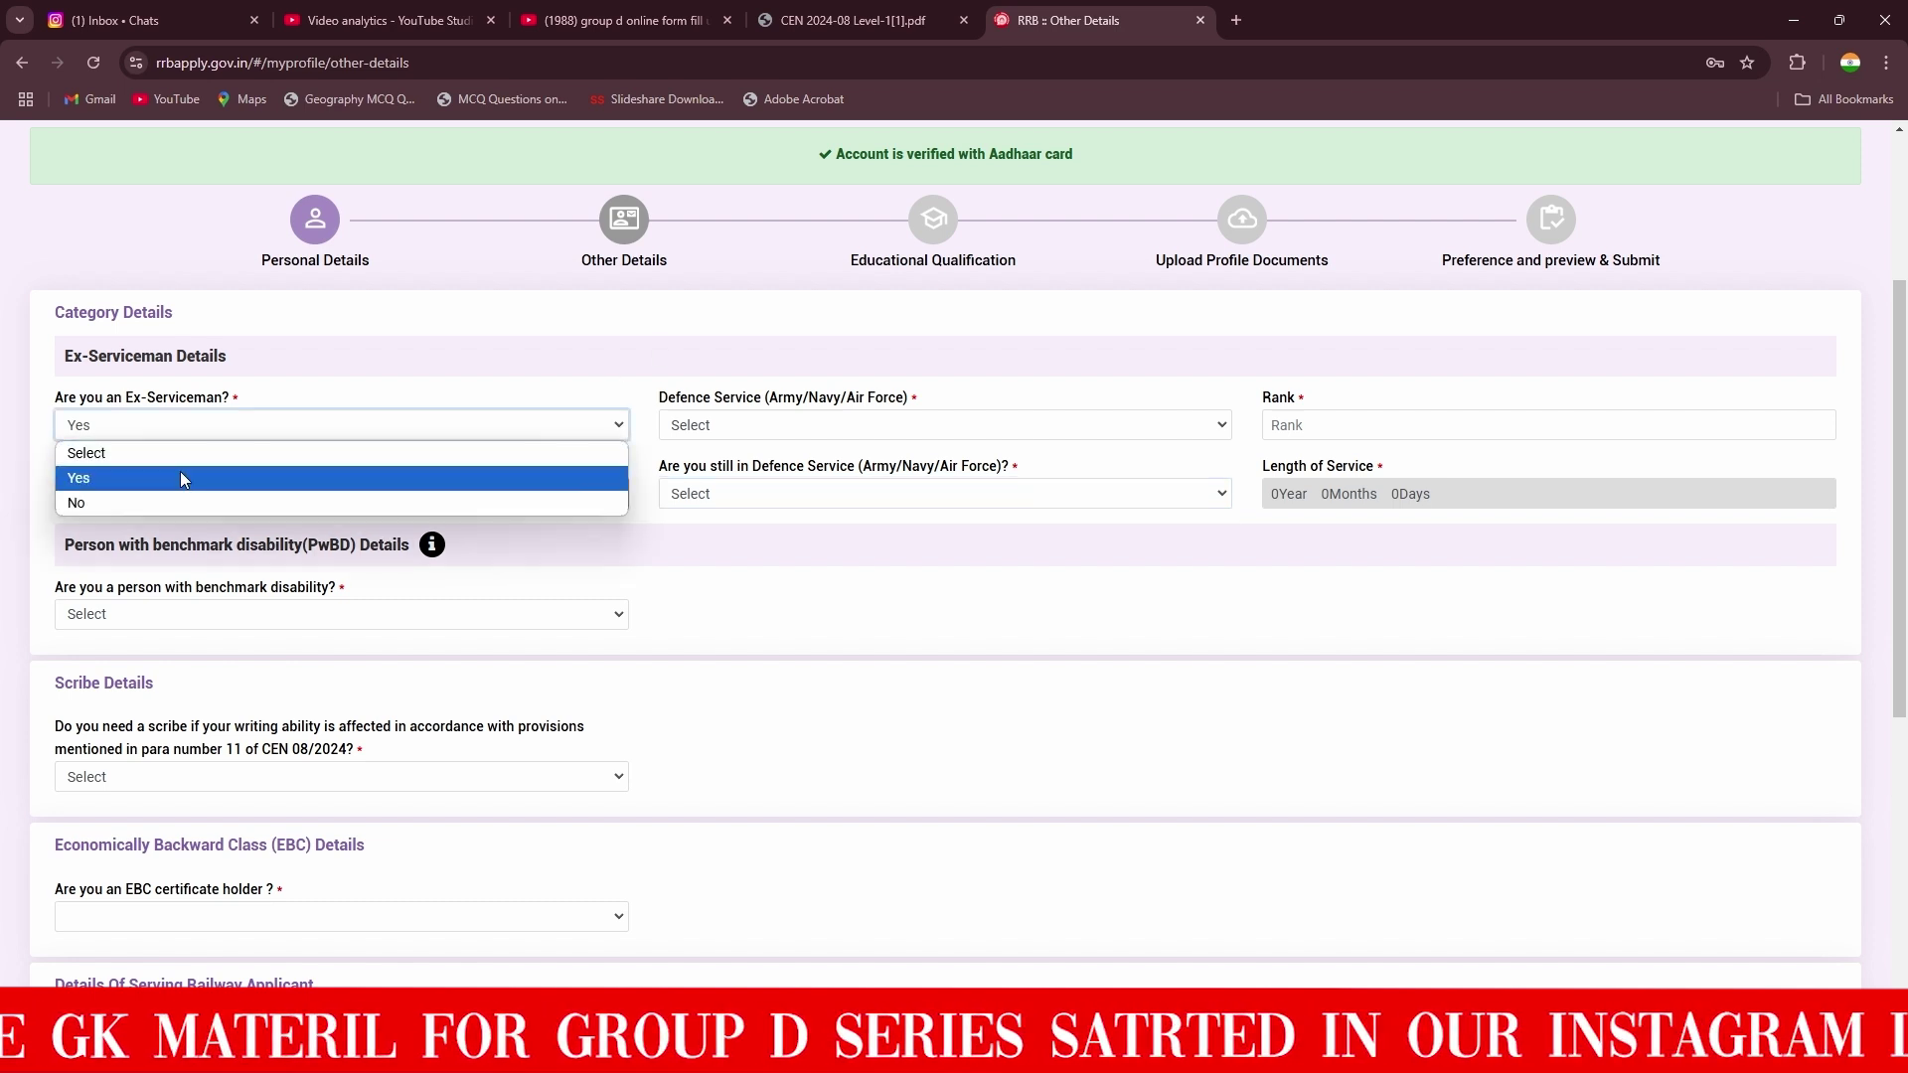
{"action": "left_click", "coordinate": [157, 504]}
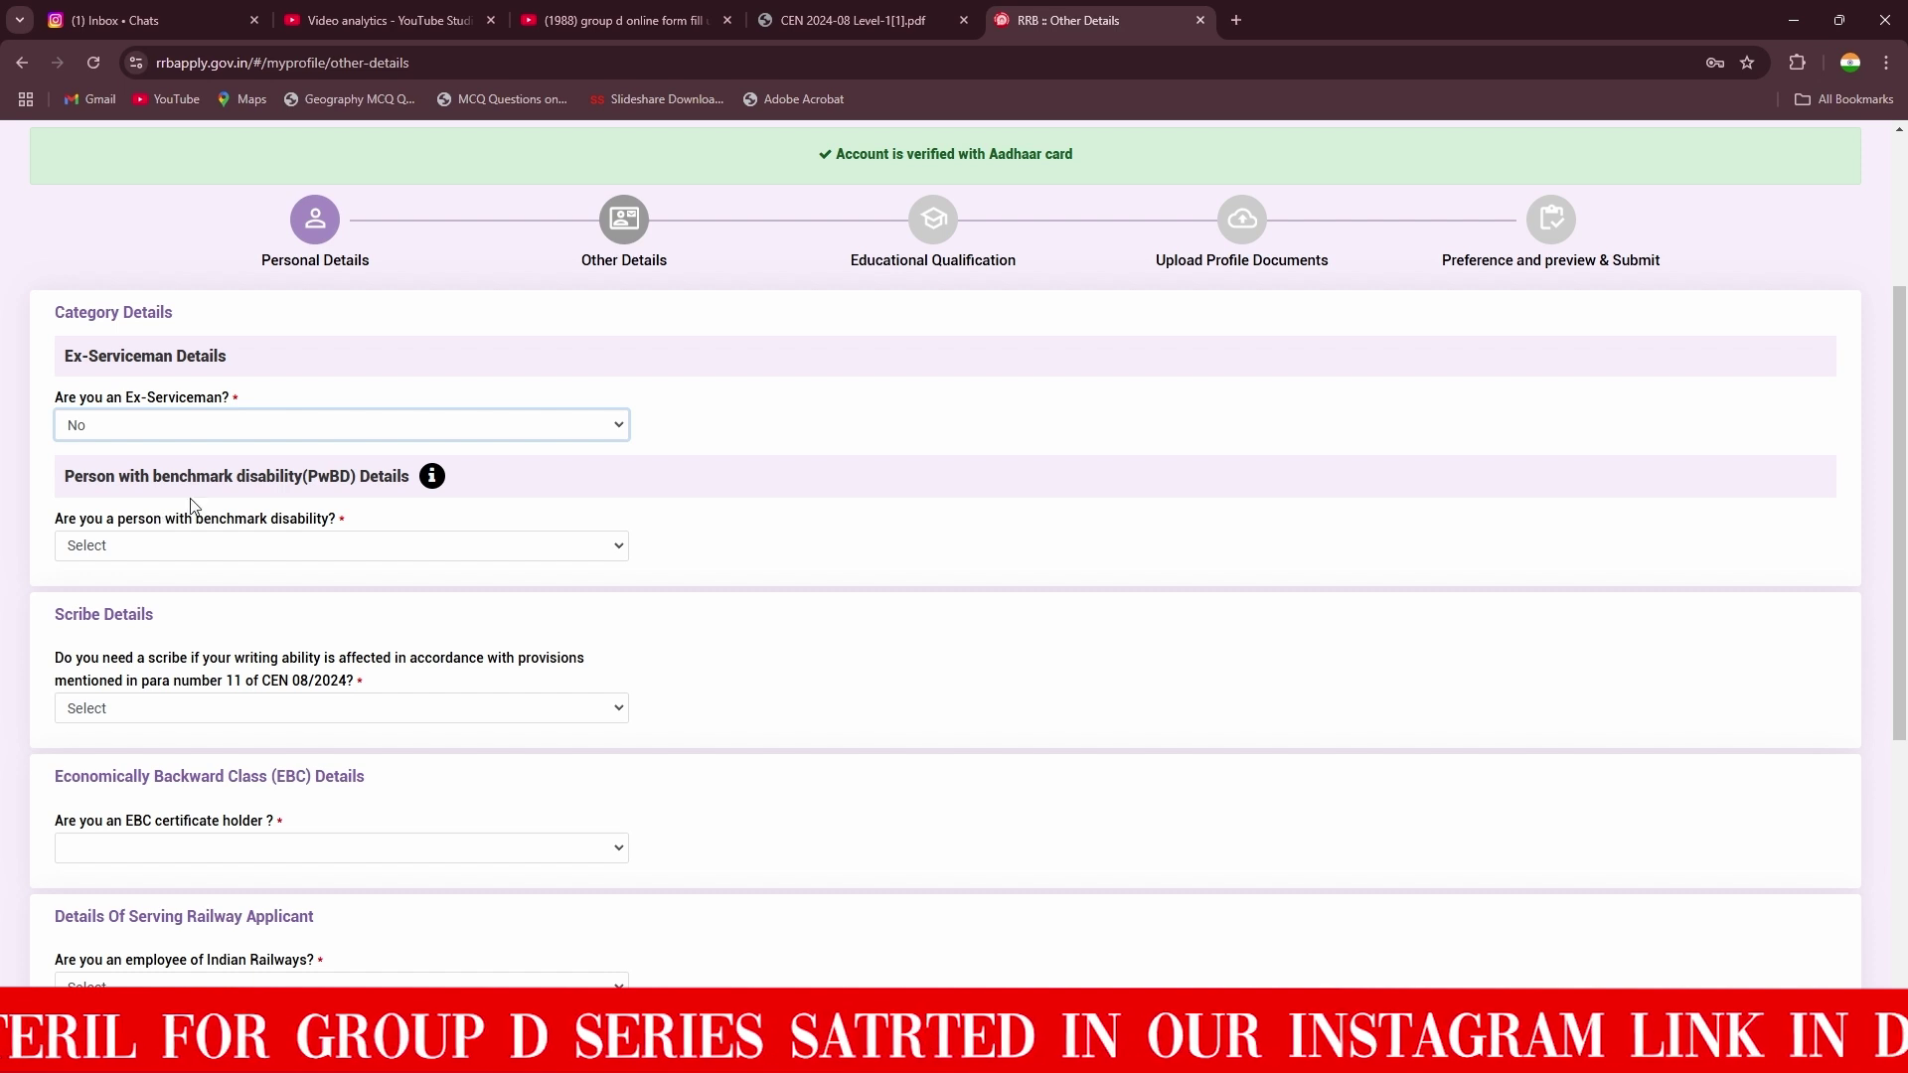
- Show the PwBD Details note requiring at least 40 percent benchmark disability
{"action": "scroll", "coordinate": [256, 508], "scroll_direction": "down", "scroll_amount": 1}
{"action": "scroll", "coordinate": [255, 508], "scroll_direction": "down", "scroll_amount": 1}
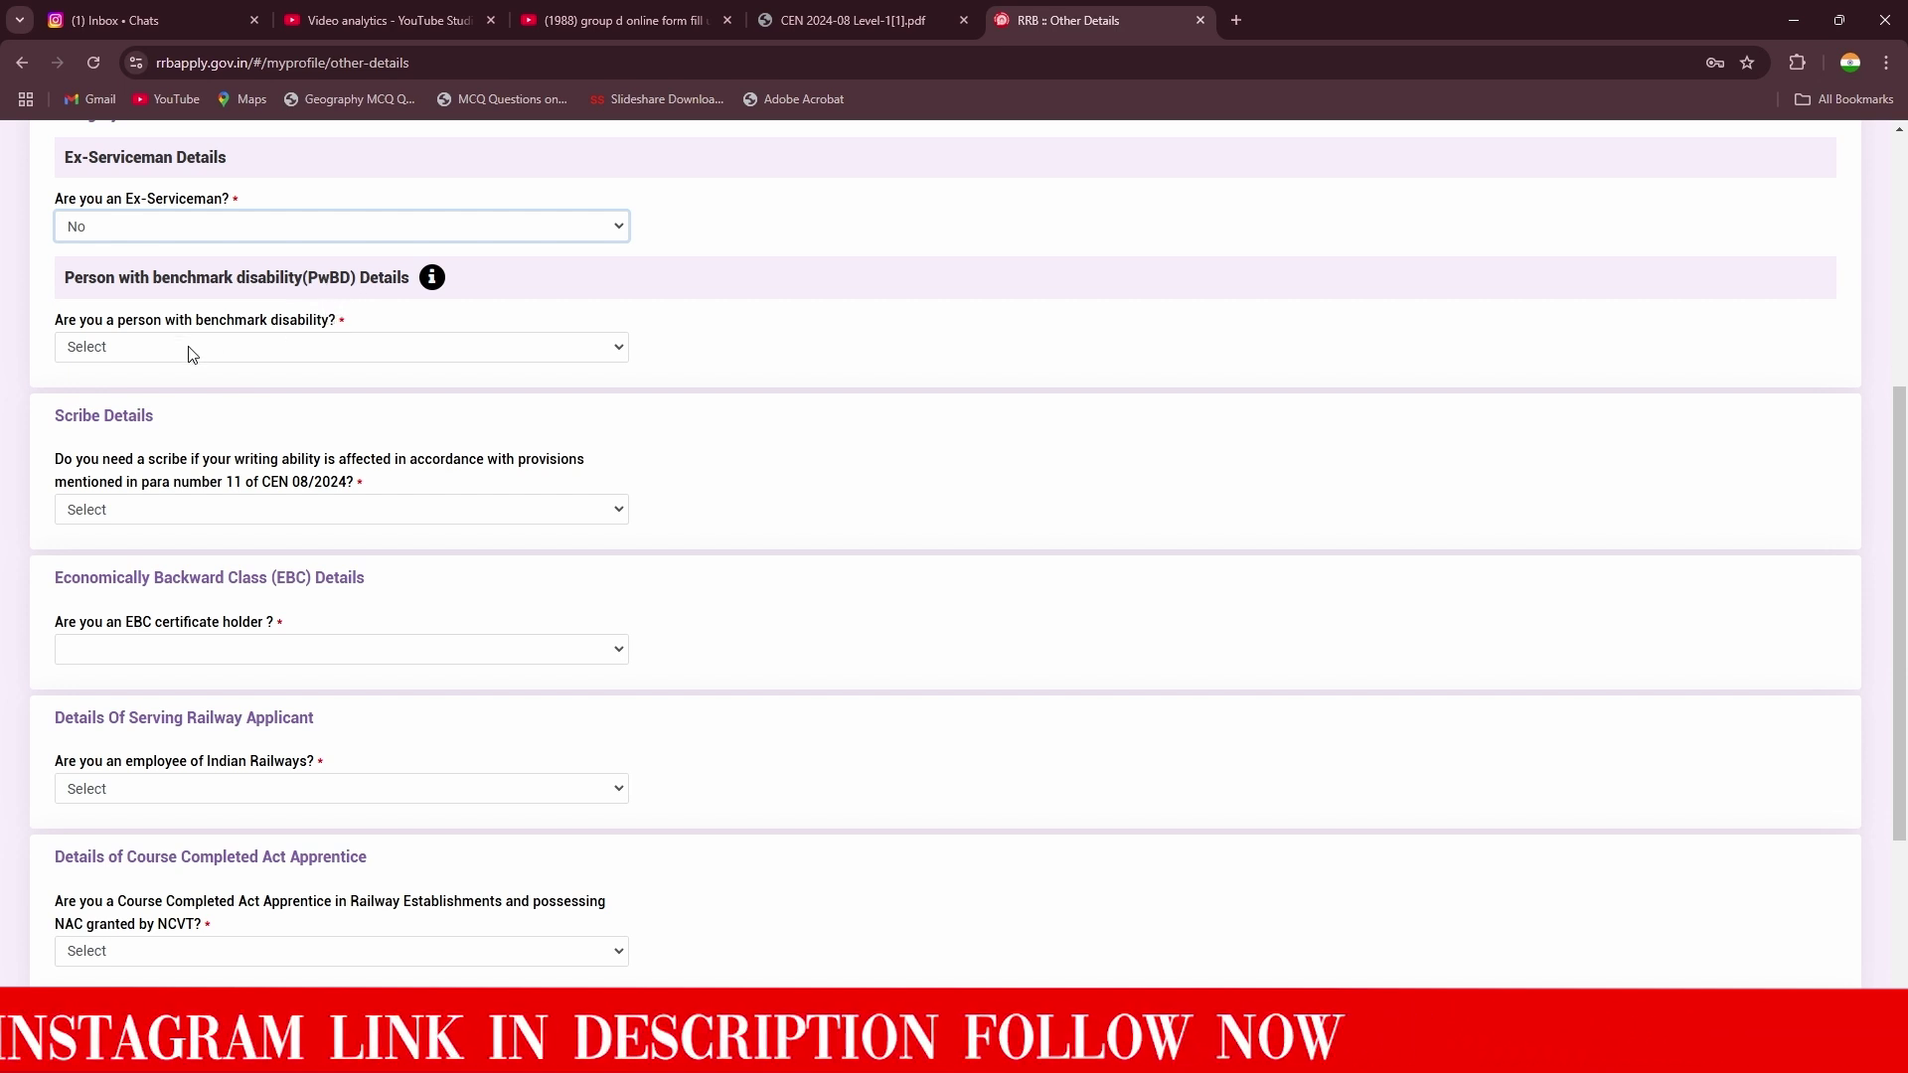
{"action": "left_click", "coordinate": [434, 279]}
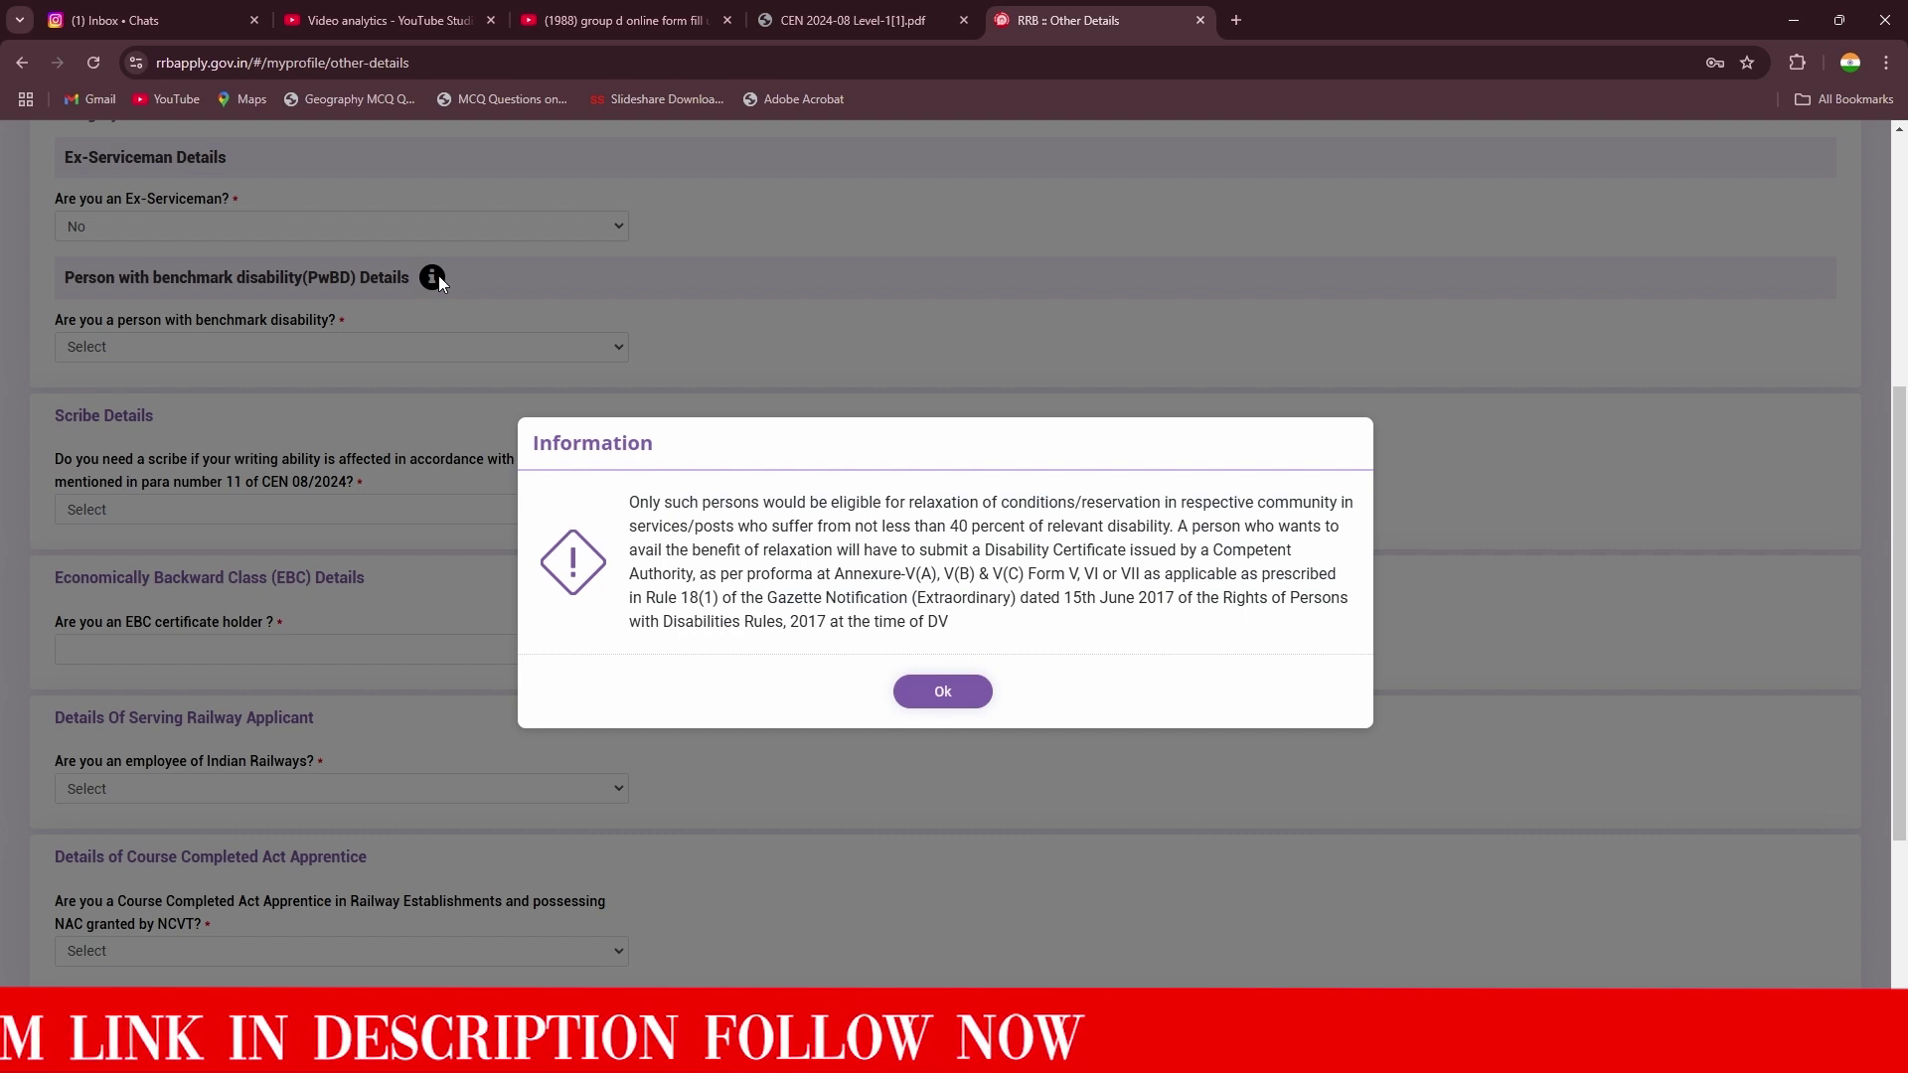
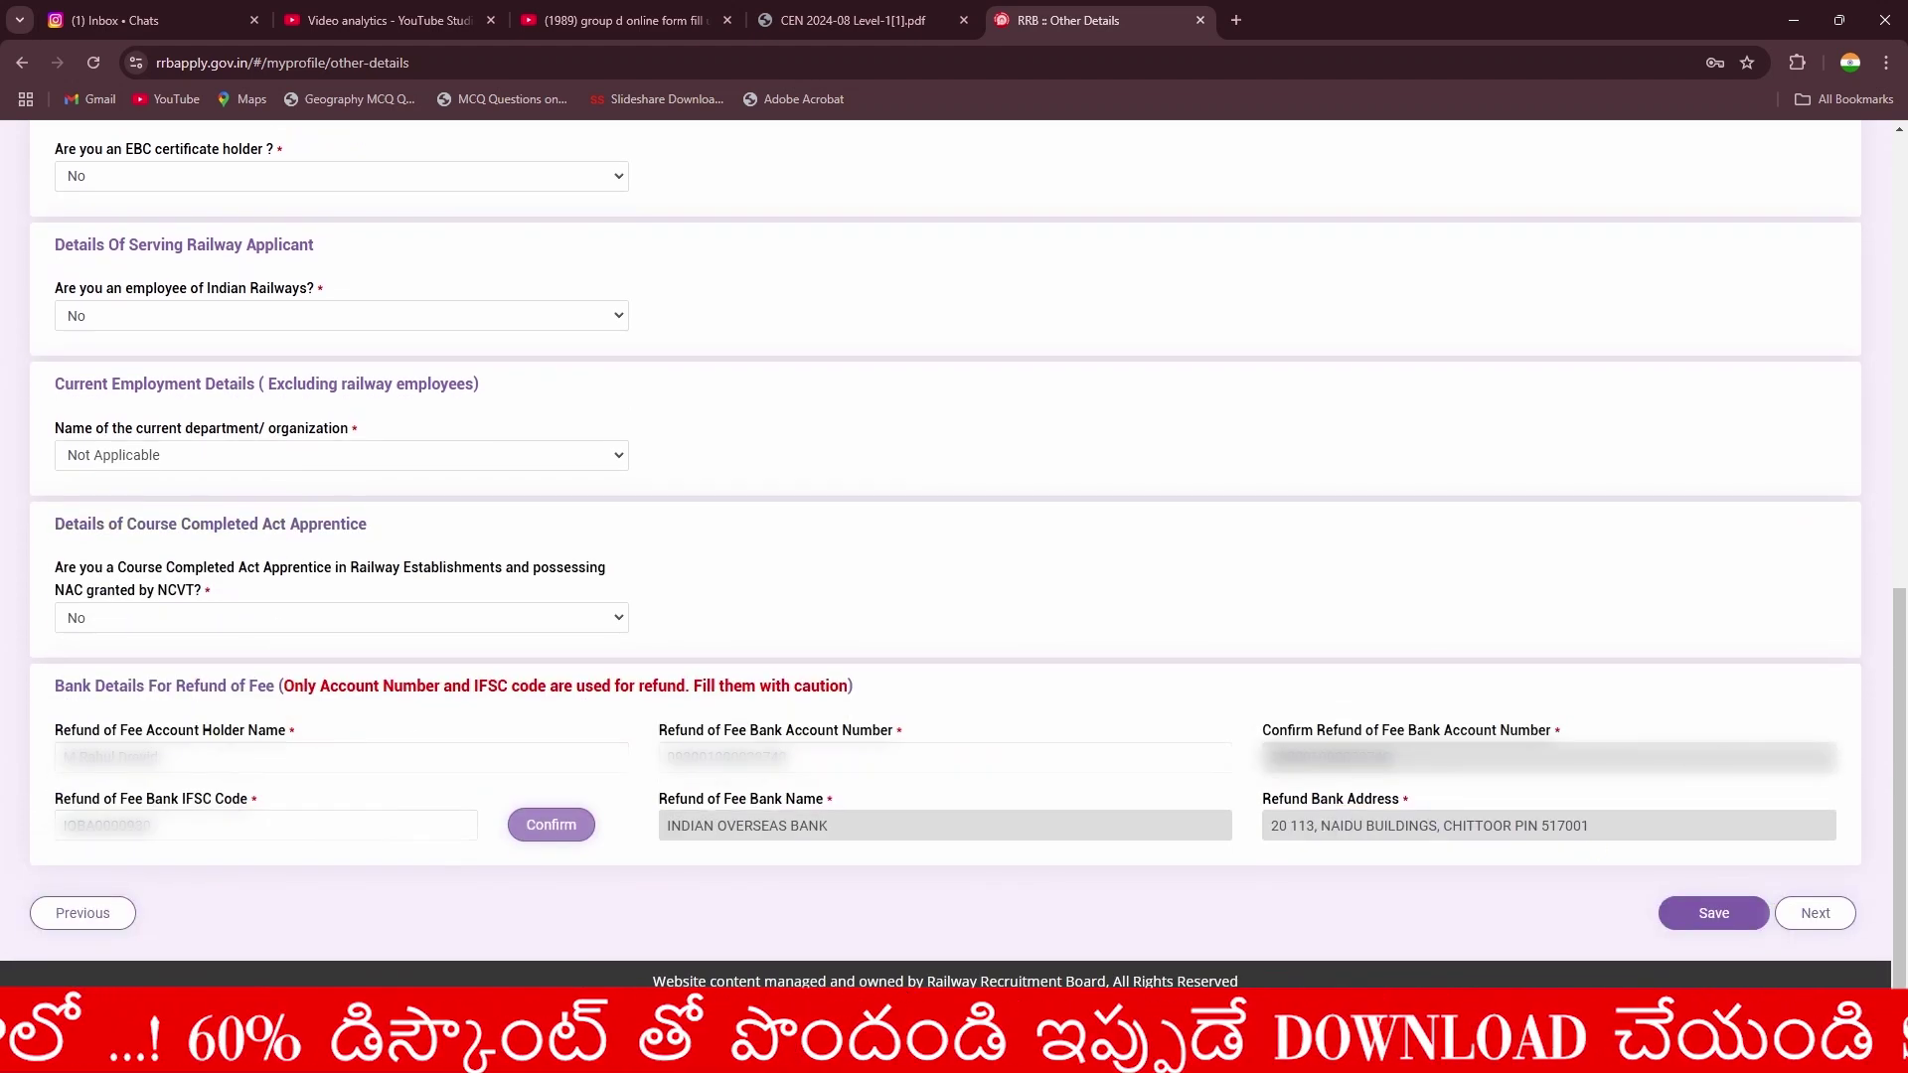
- Save the Other Details page with the refund bank details filled in
{"action": "left_click", "coordinate": [1709, 915]}
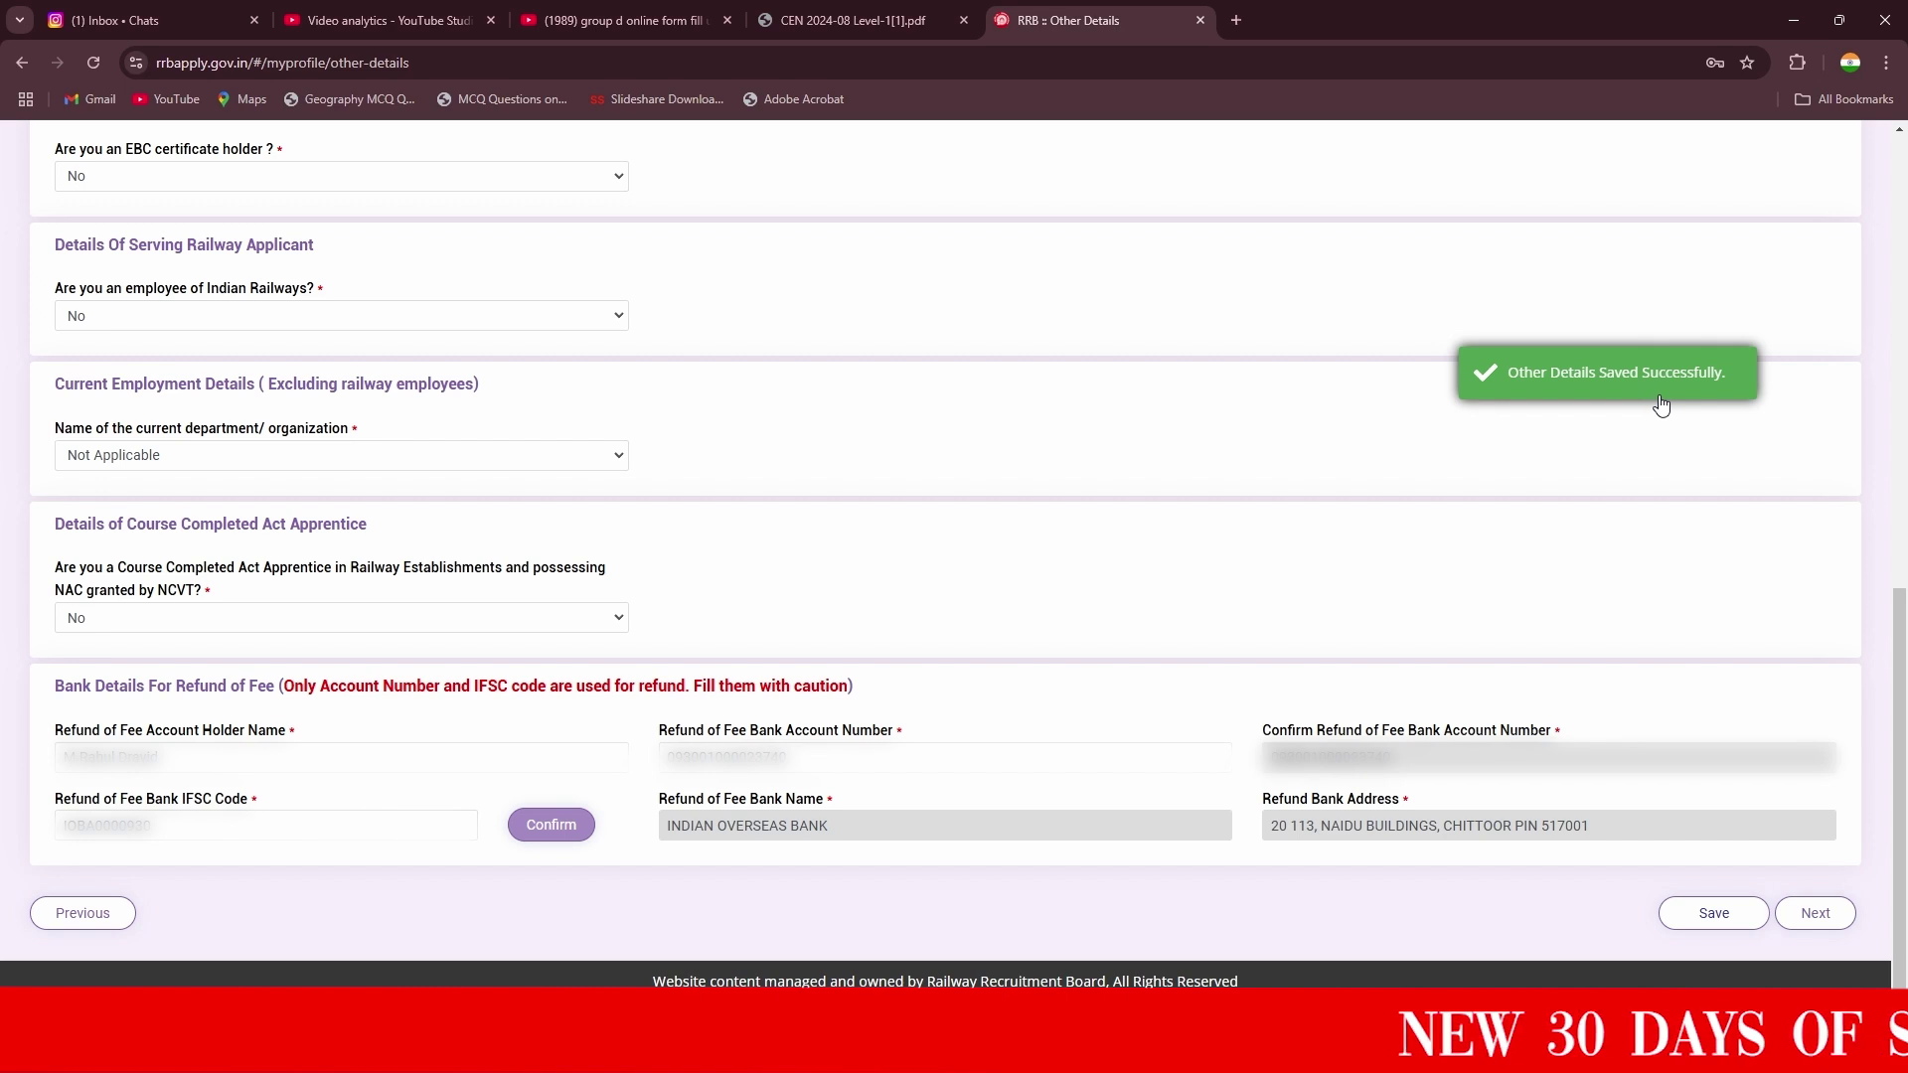
- Continue to Educational Qualification, let Chrome remember the password, and open the Qualification list
{"action": "left_click", "coordinate": [1799, 919]}
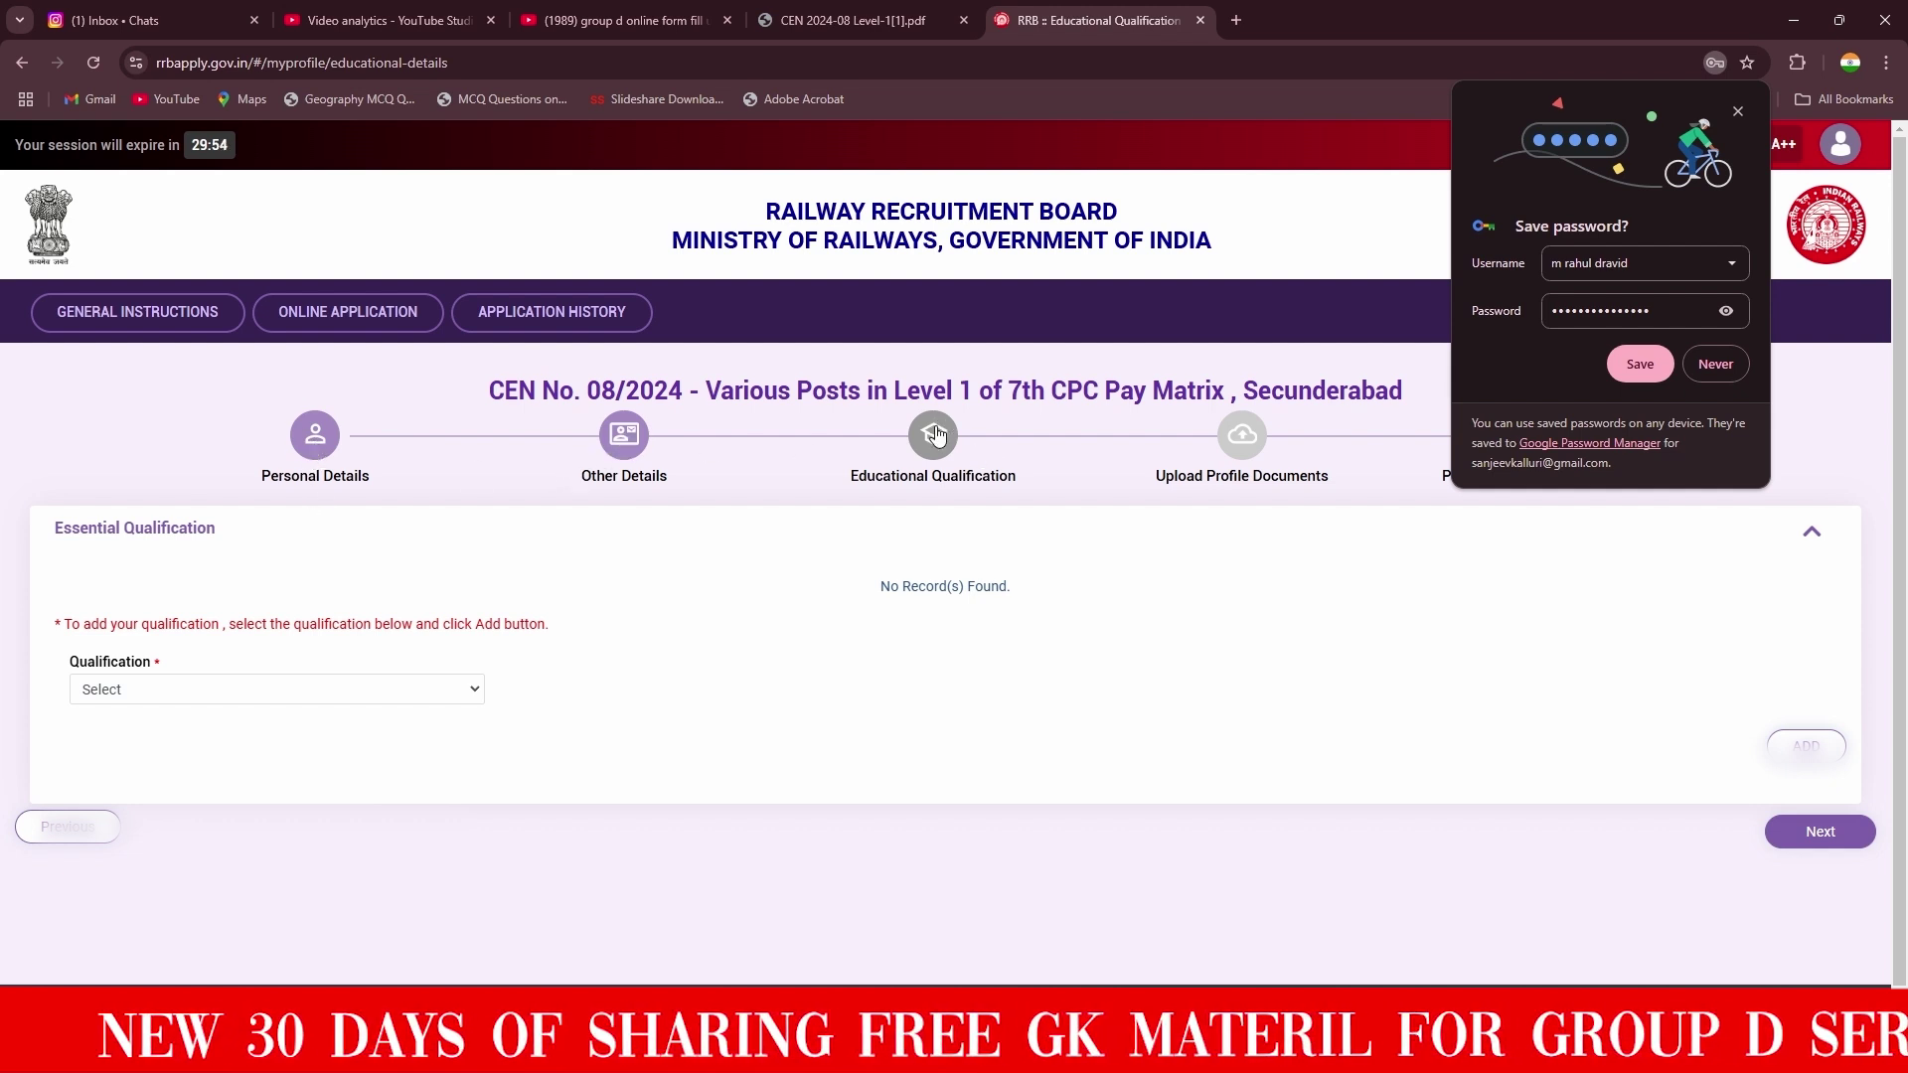
{"action": "left_click", "coordinate": [1664, 365]}
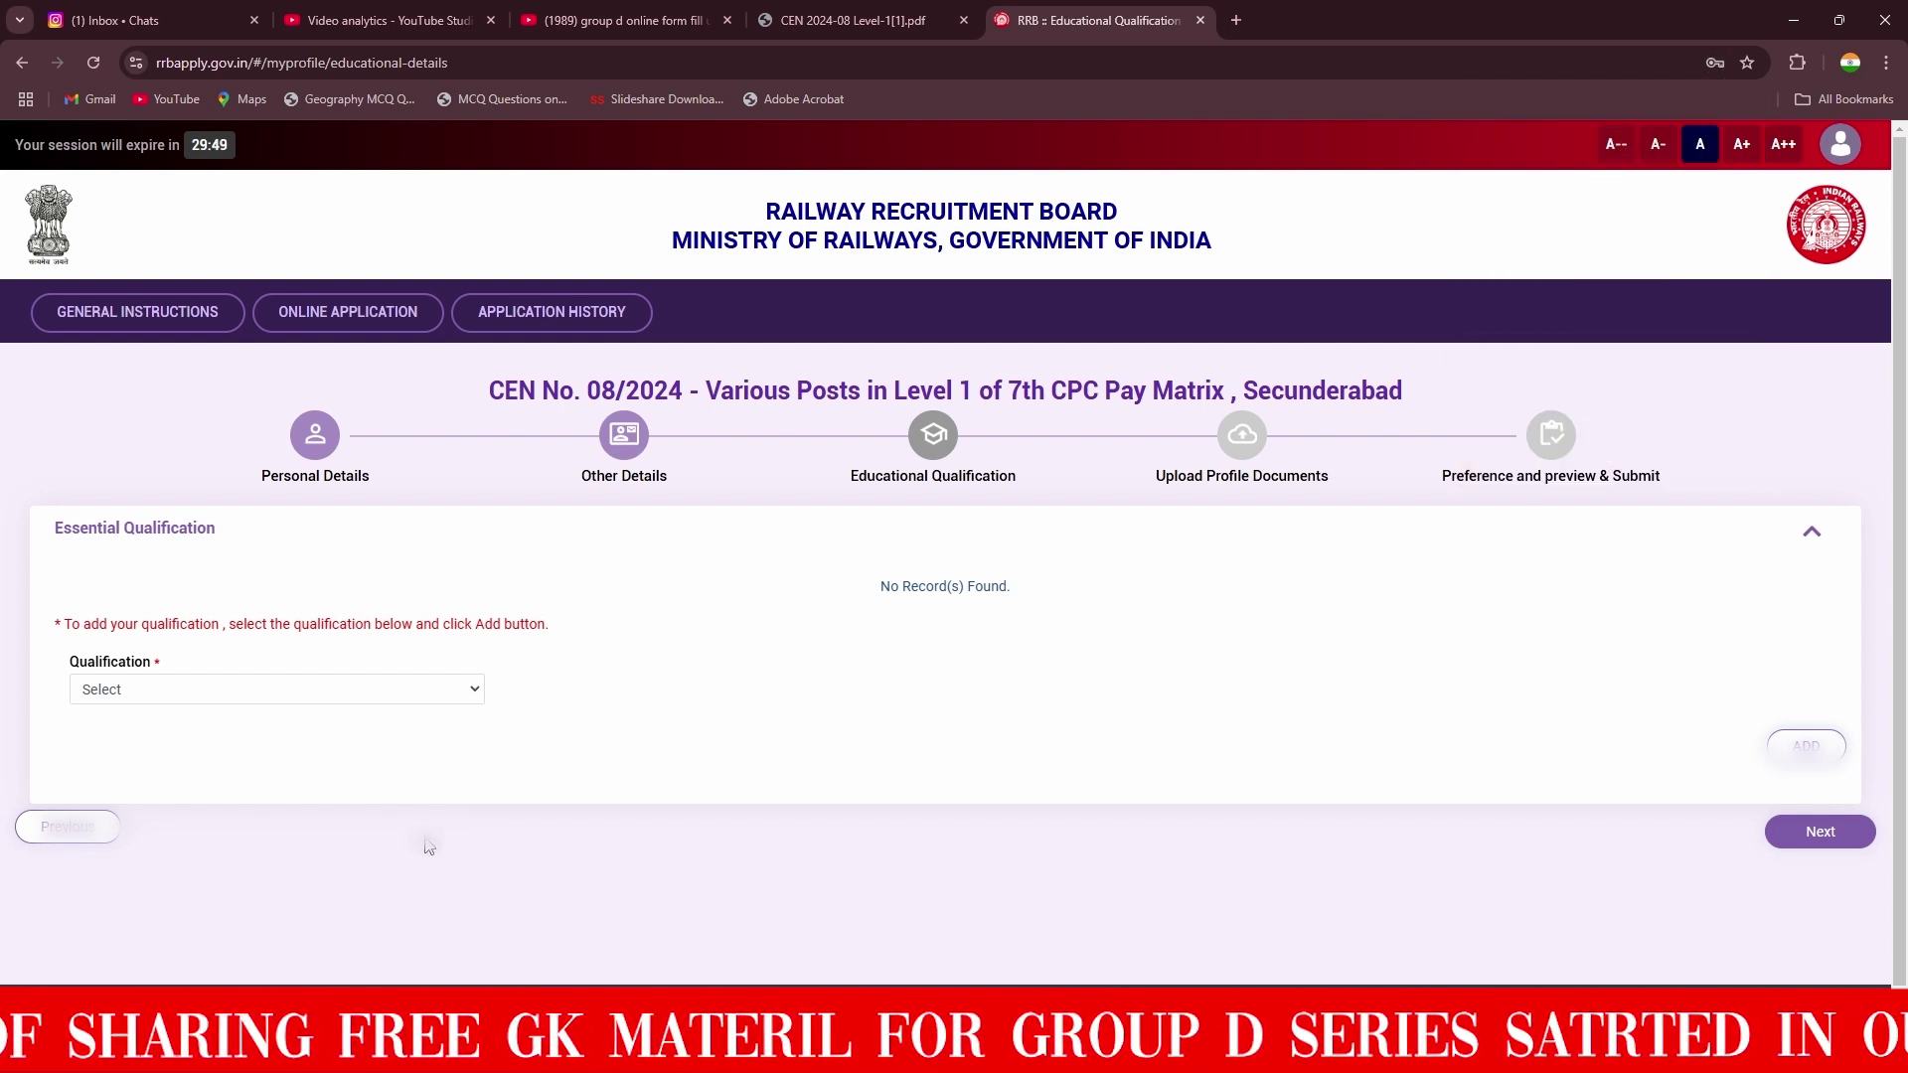
{"action": "left_click", "coordinate": [475, 689]}
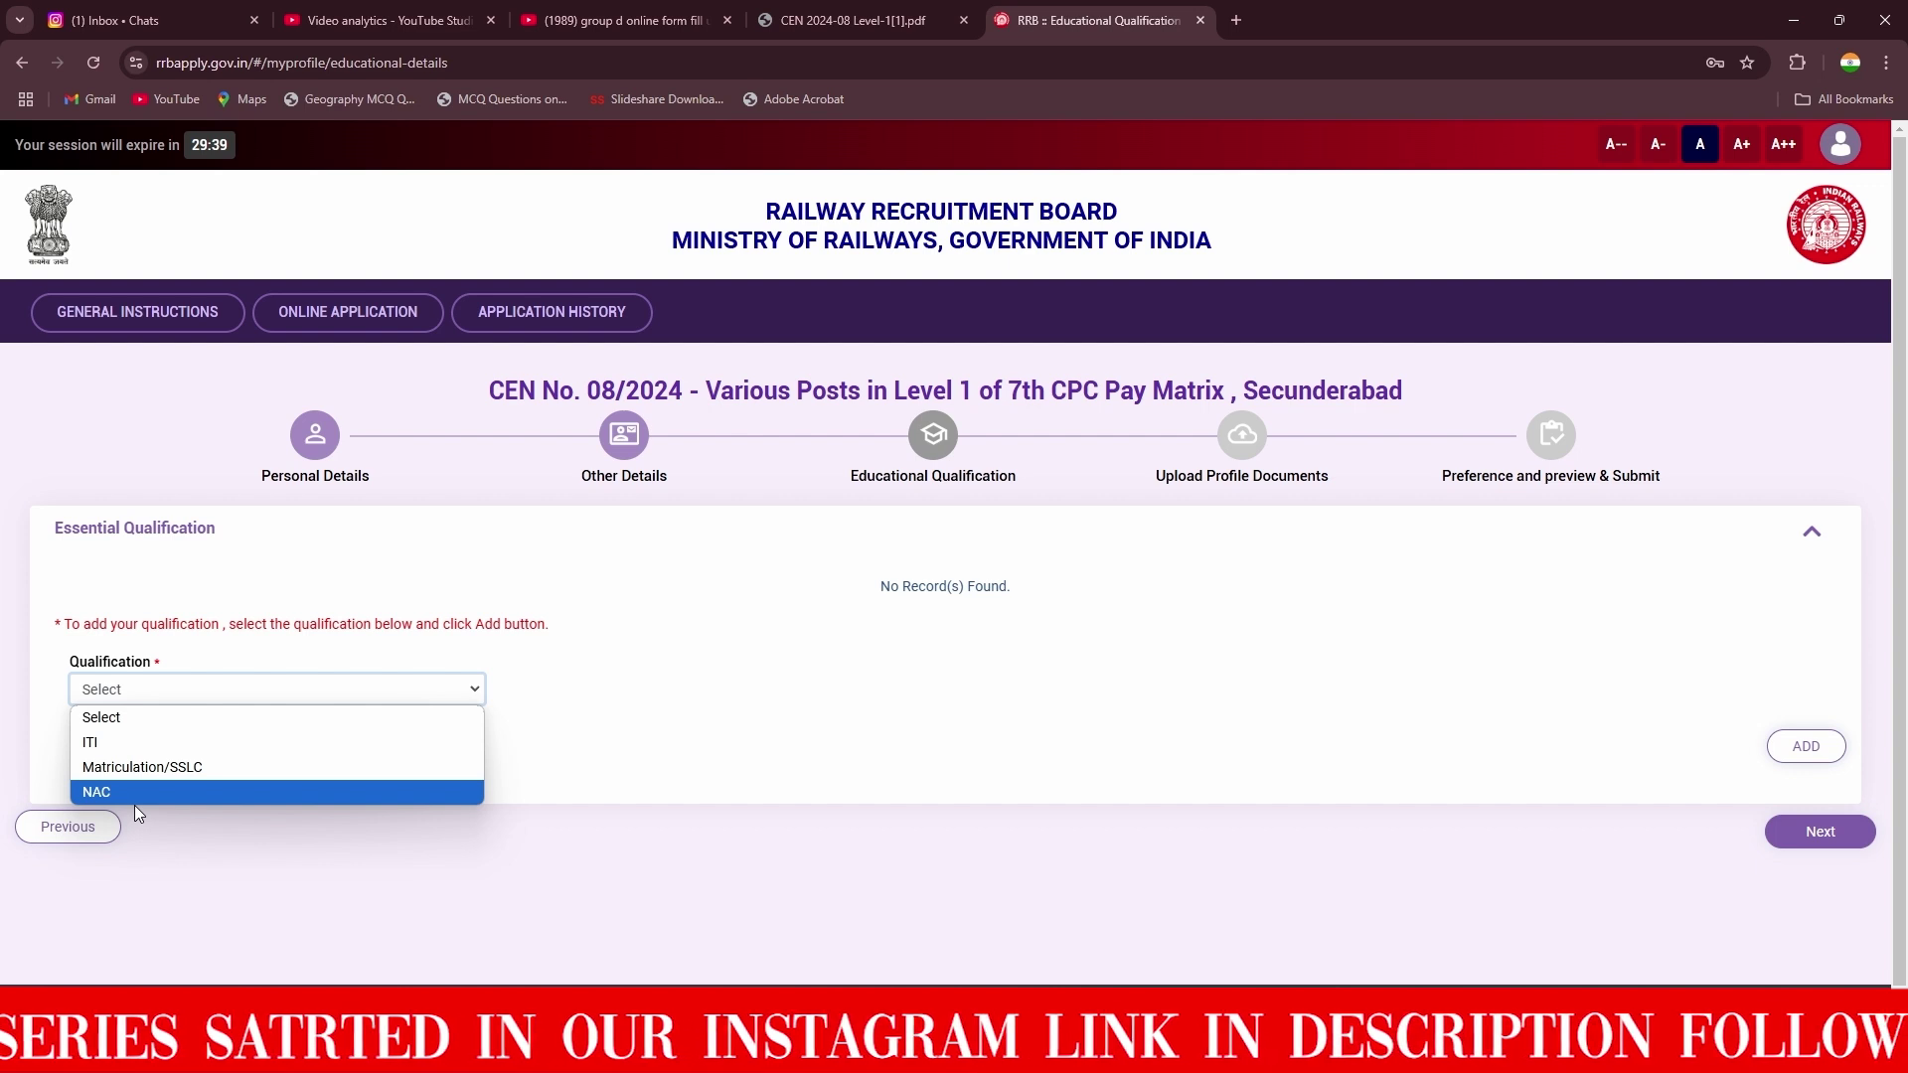
- Choose Matriculation/SSLC with state ANDHRA PRADESH, district Chittoor, and enter the board name
{"action": "left_click", "coordinate": [178, 767]}
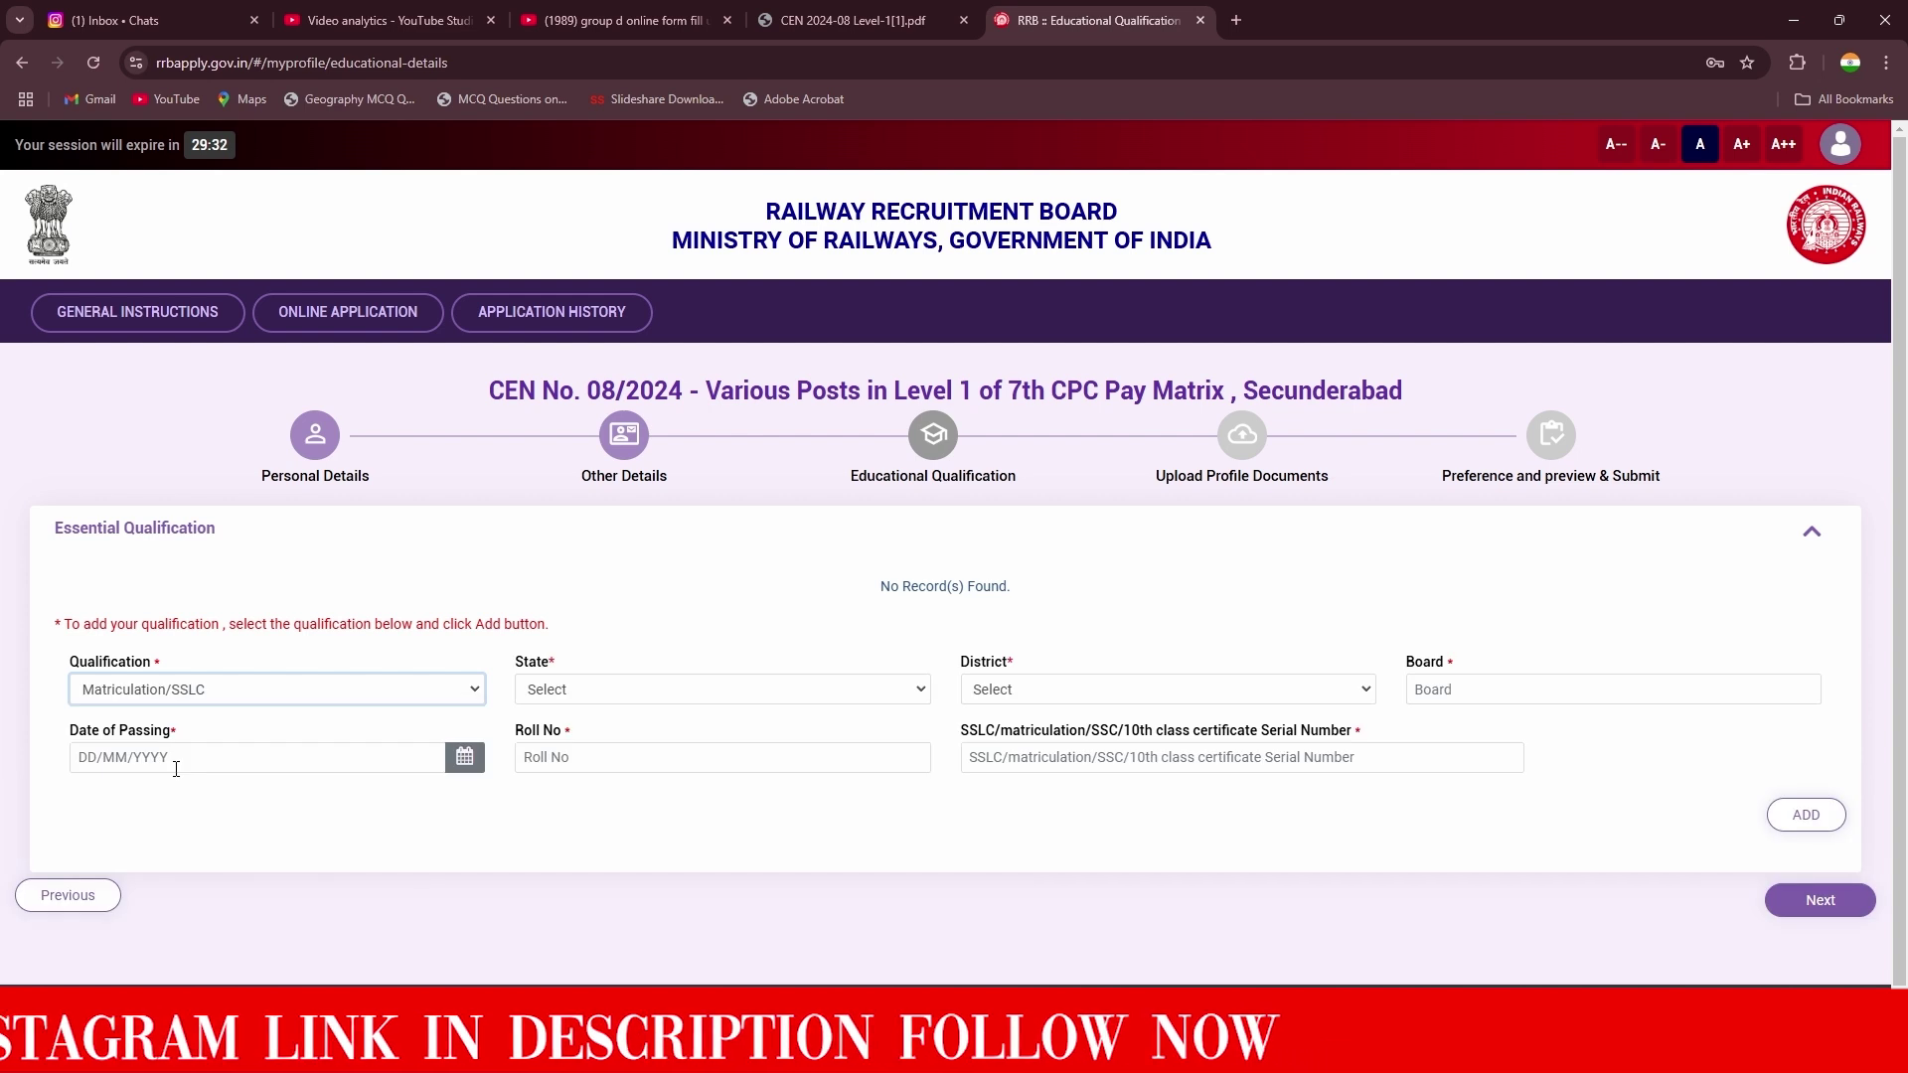
{"action": "scroll", "coordinate": [298, 720], "scroll_direction": "down", "scroll_amount": 1}
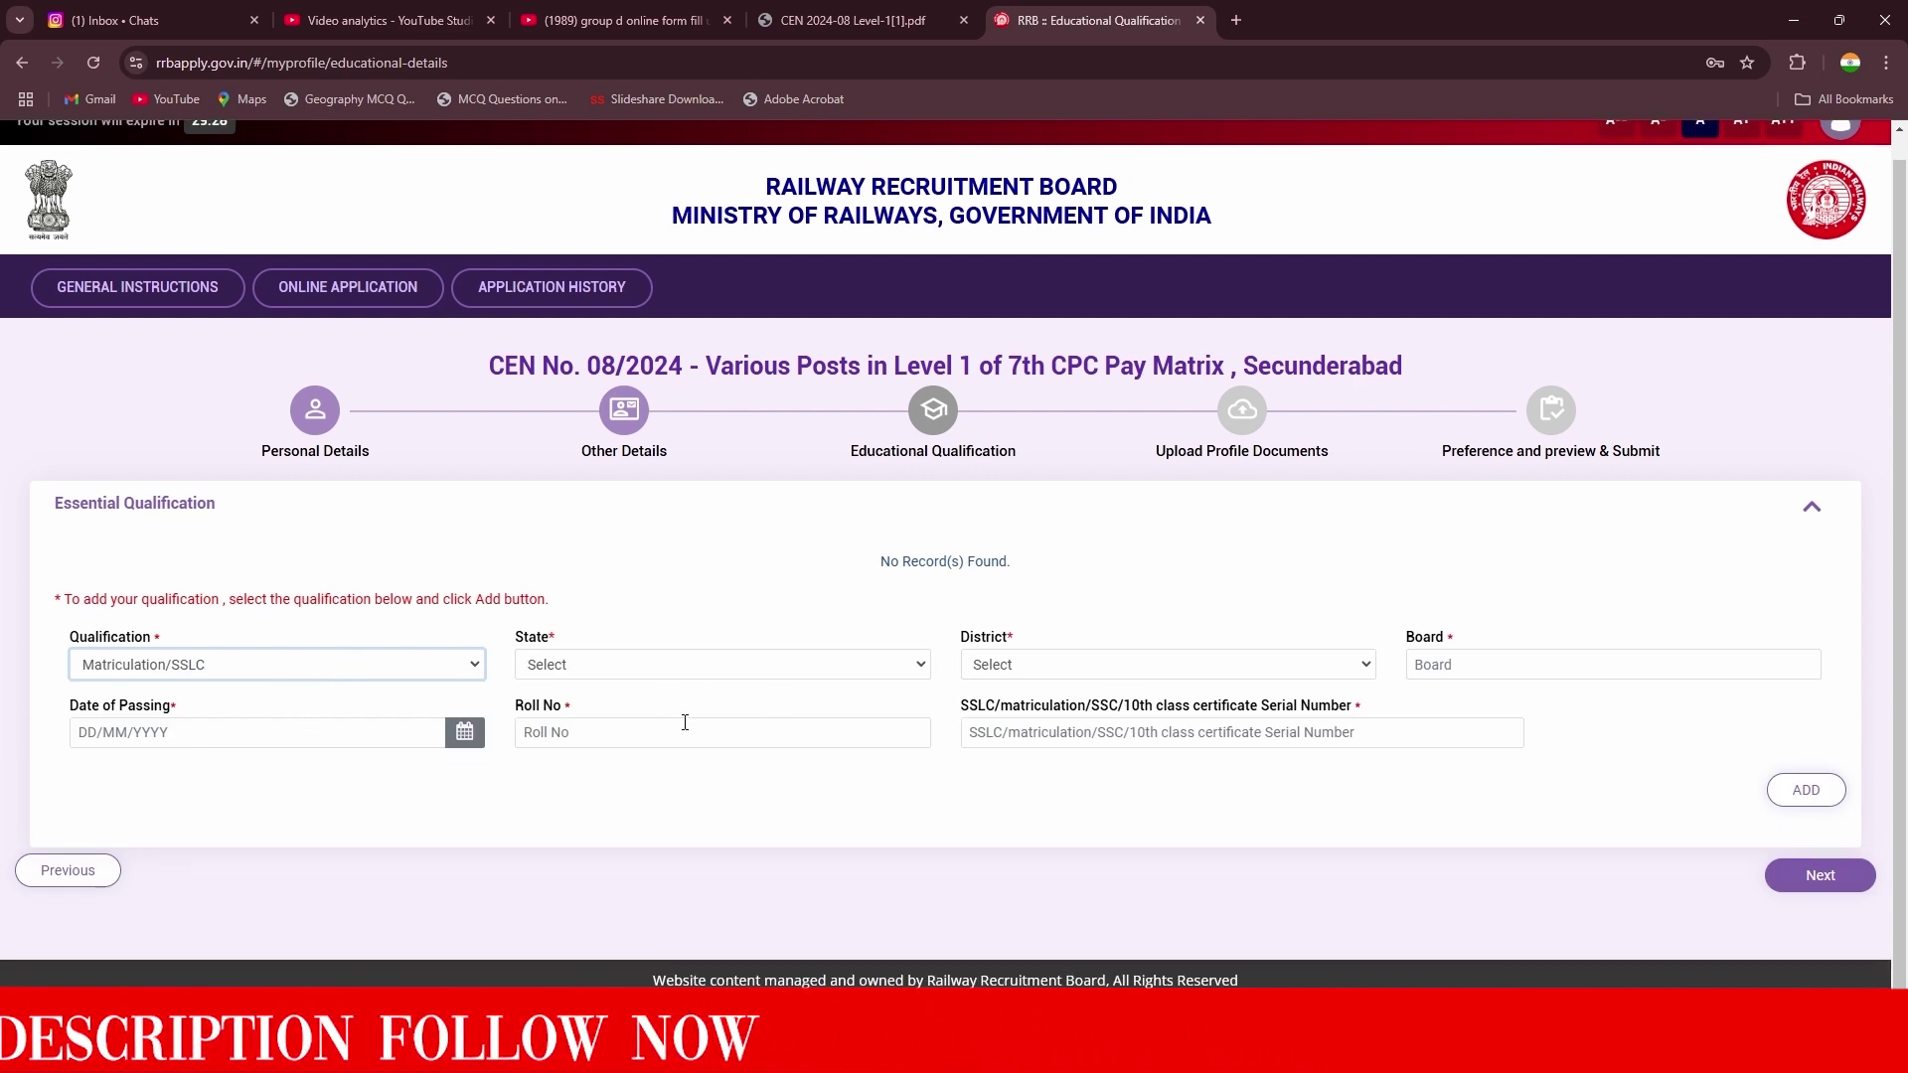
{"action": "left_click", "coordinate": [624, 676]}
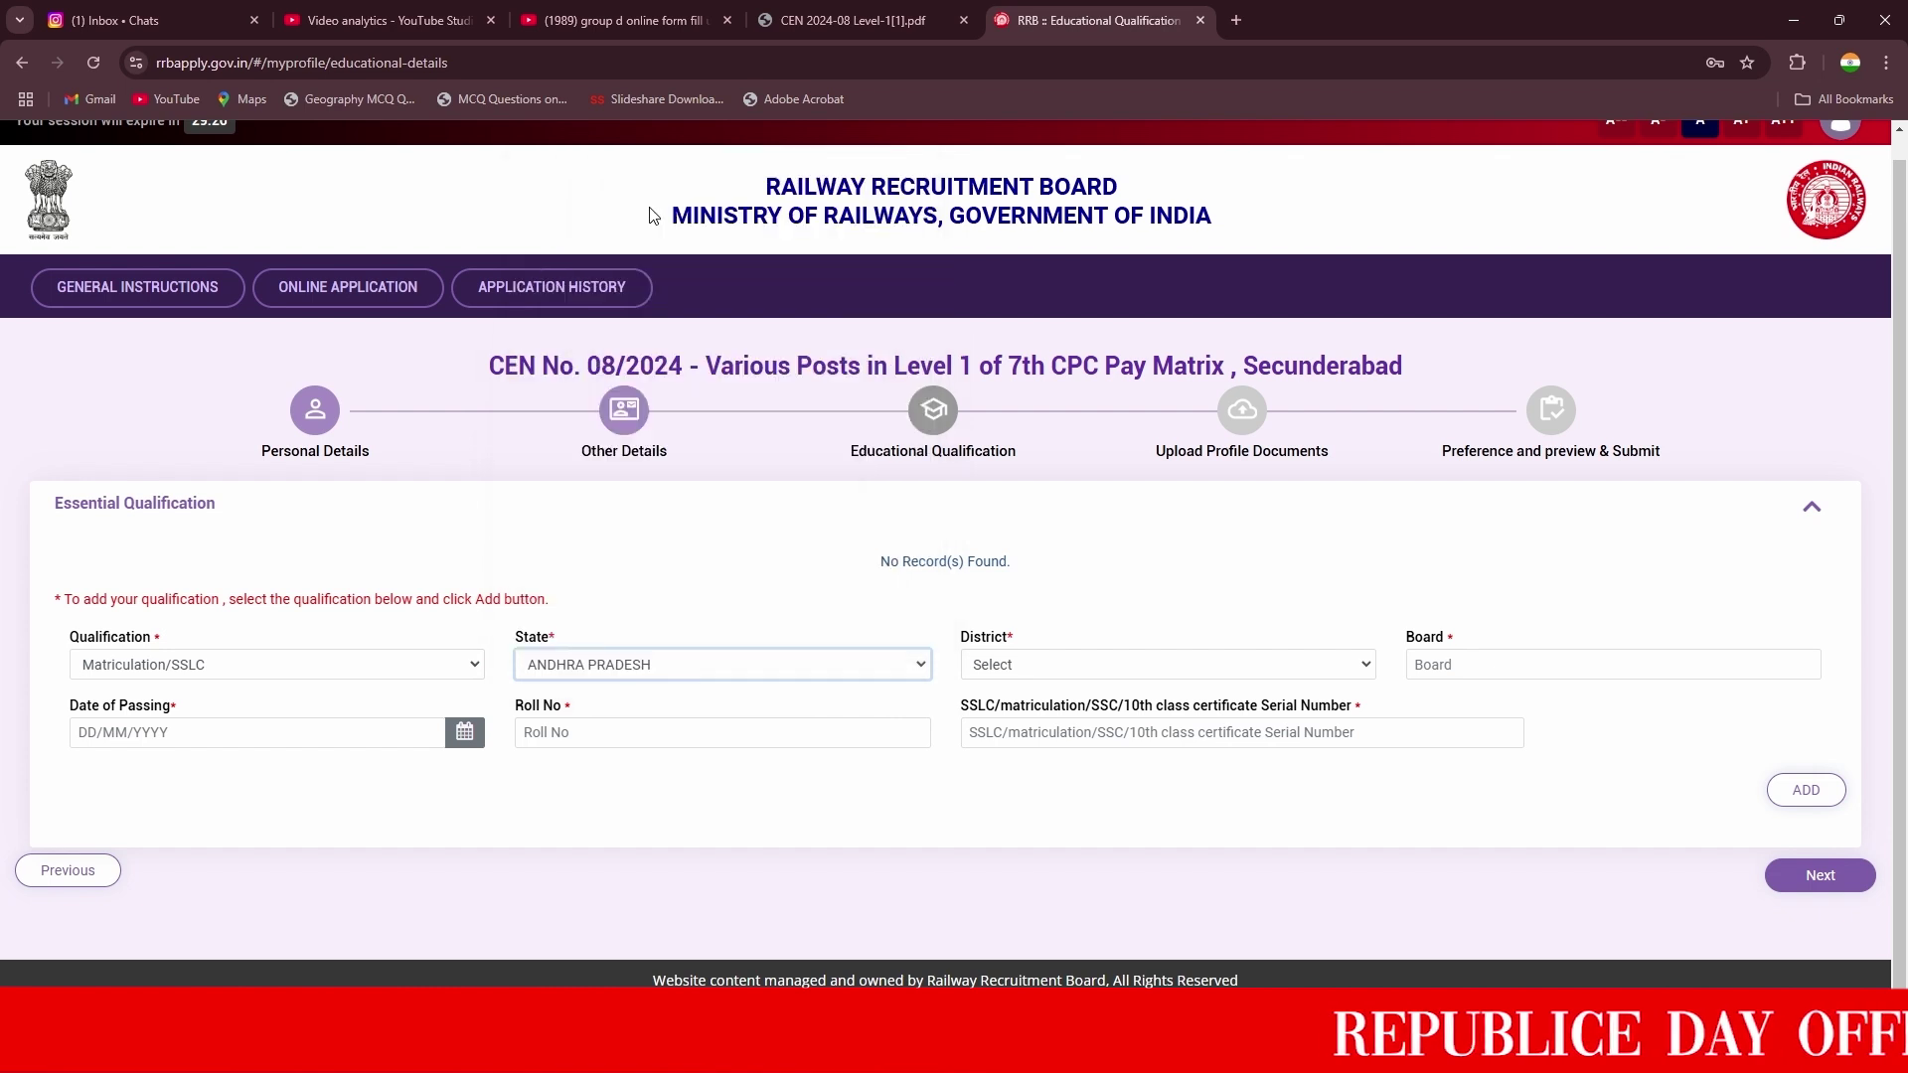
{"action": "left_click", "coordinate": [651, 214]}
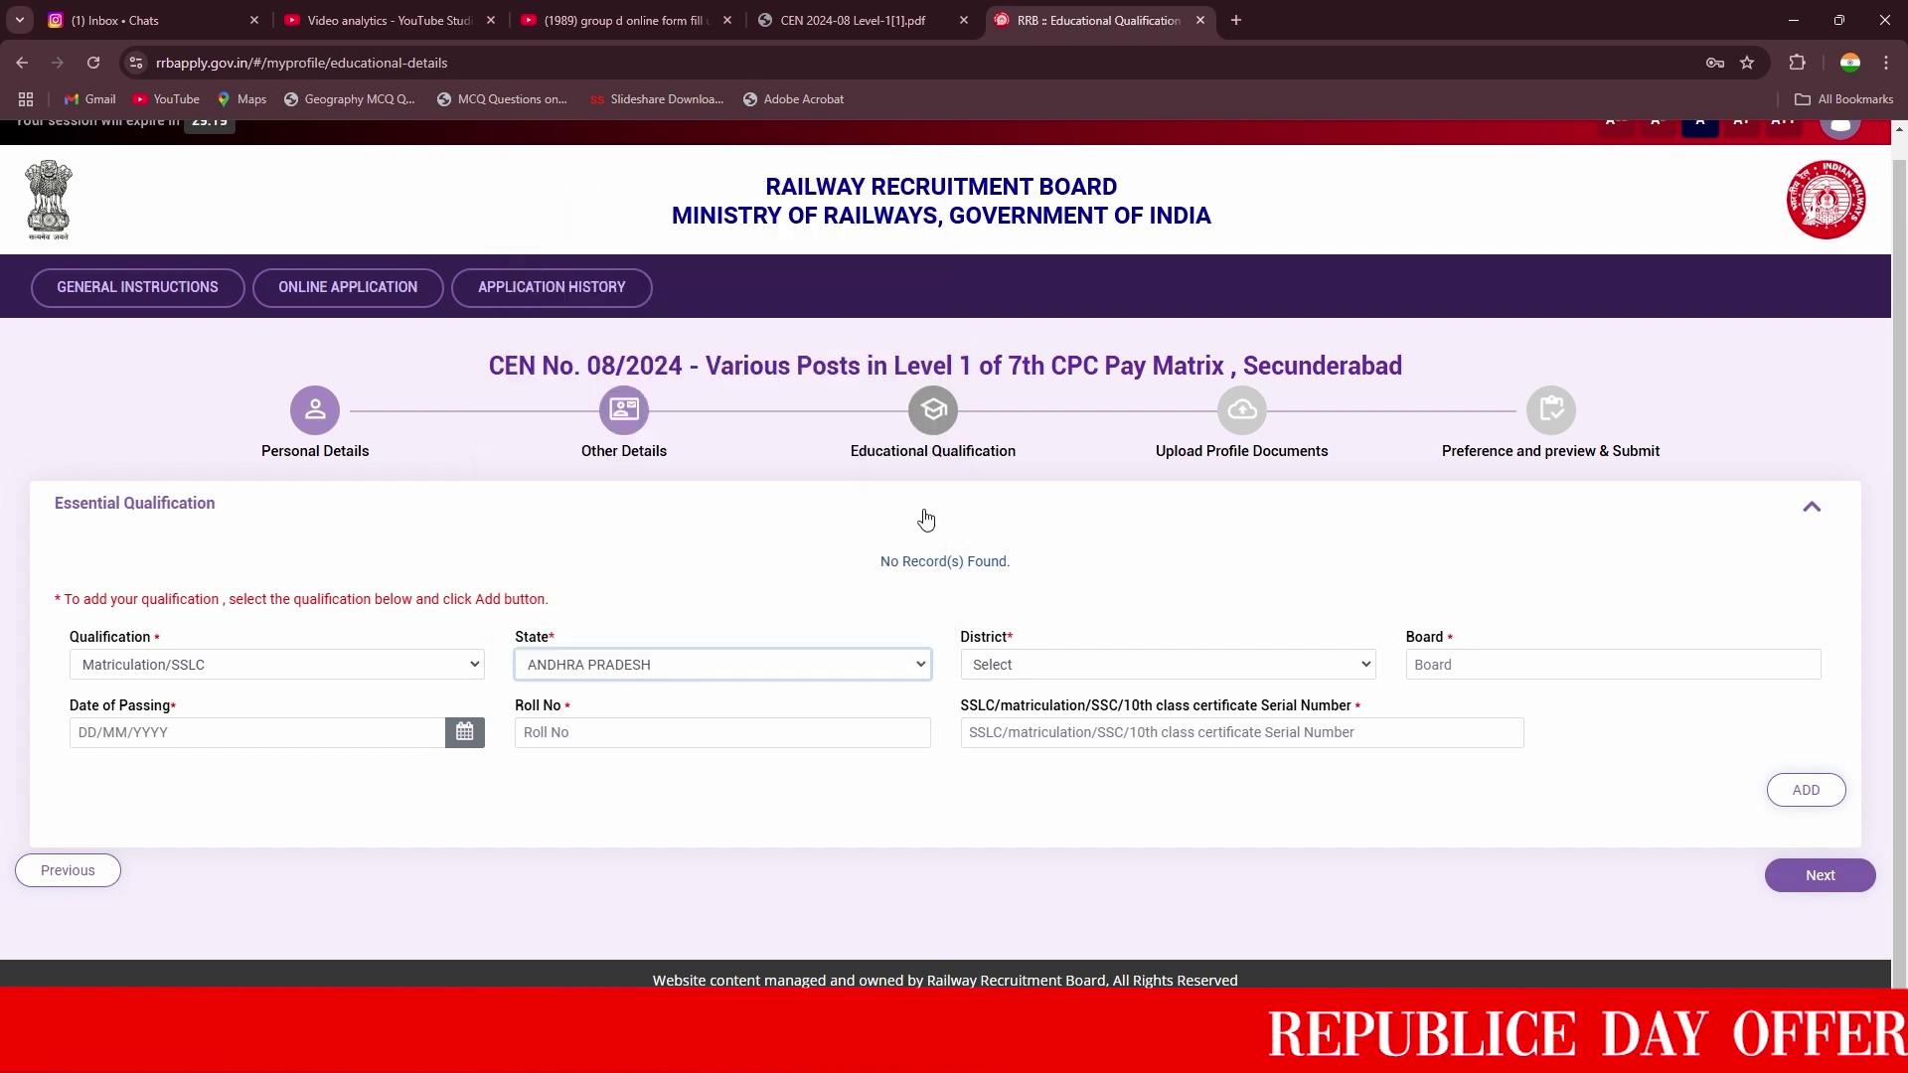
{"action": "left_click", "coordinate": [1091, 664]}
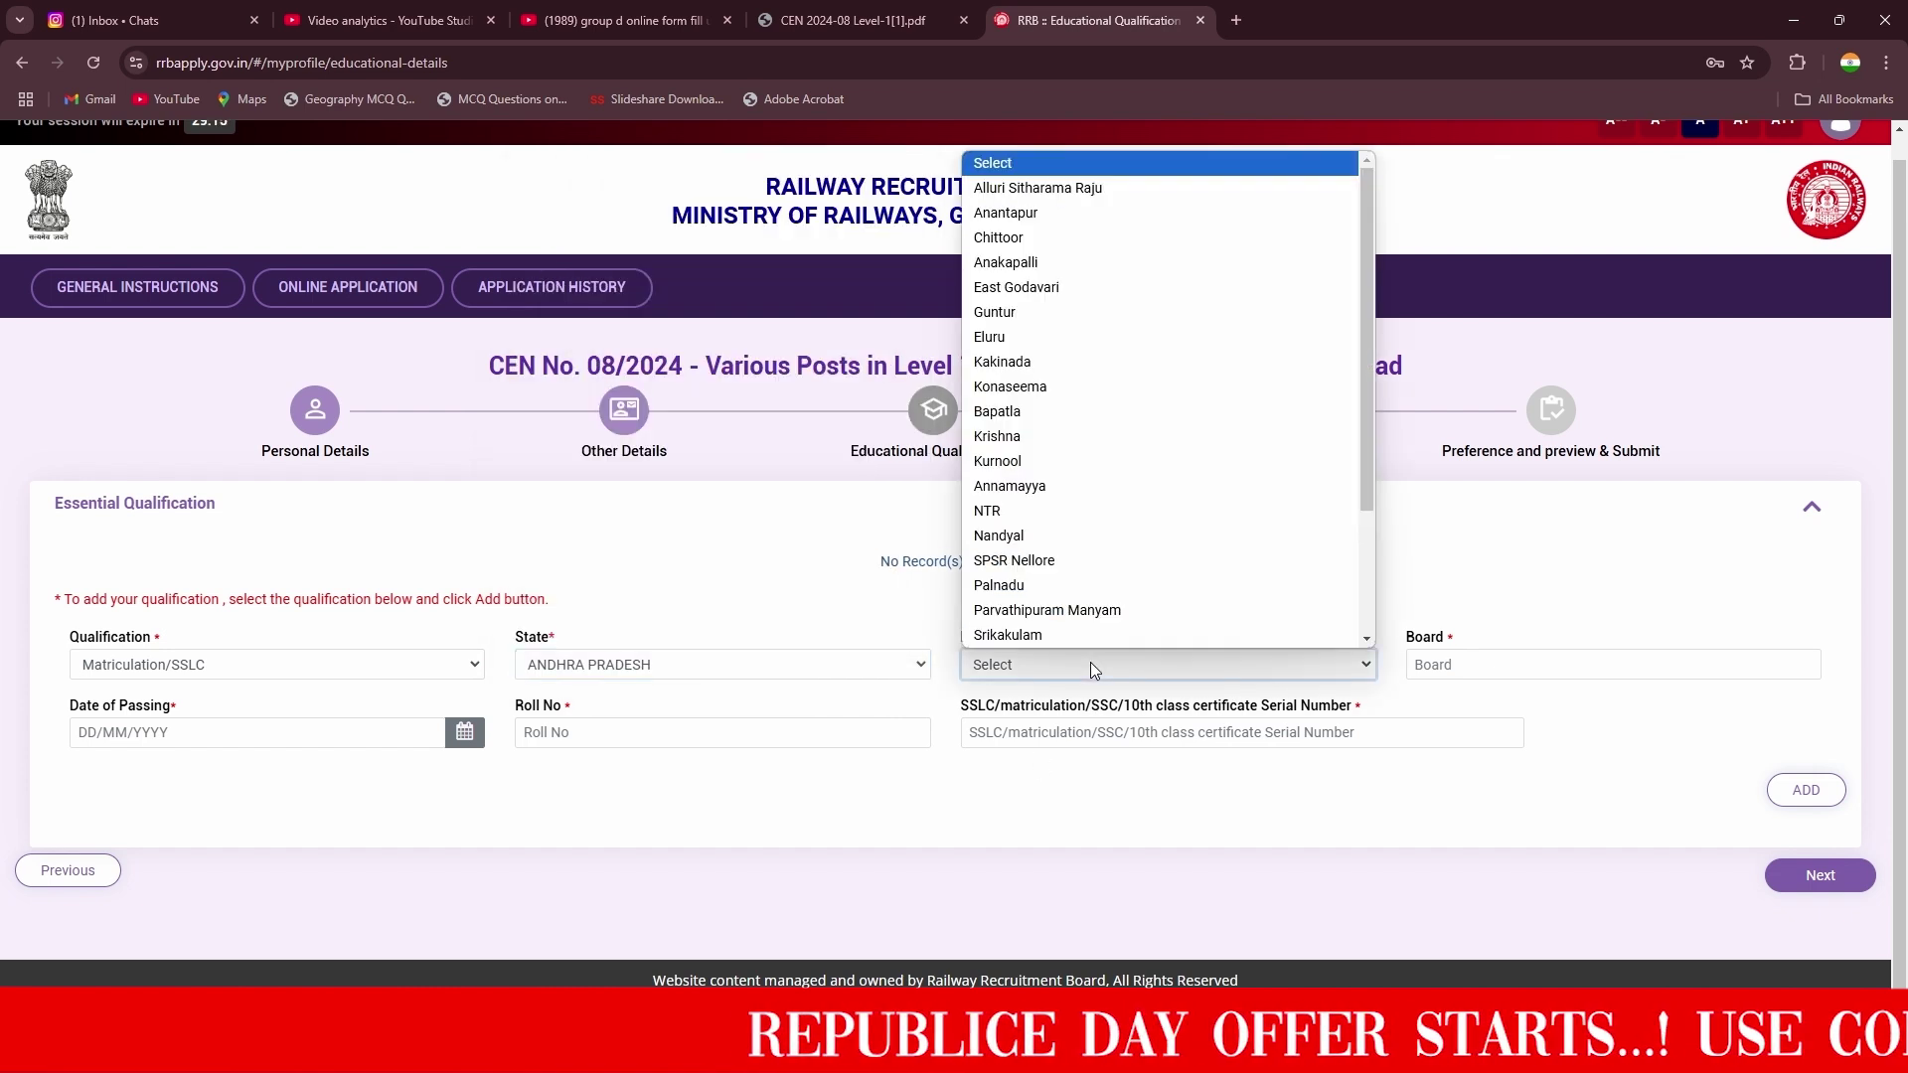
{"action": "left_click", "coordinate": [1177, 236]}
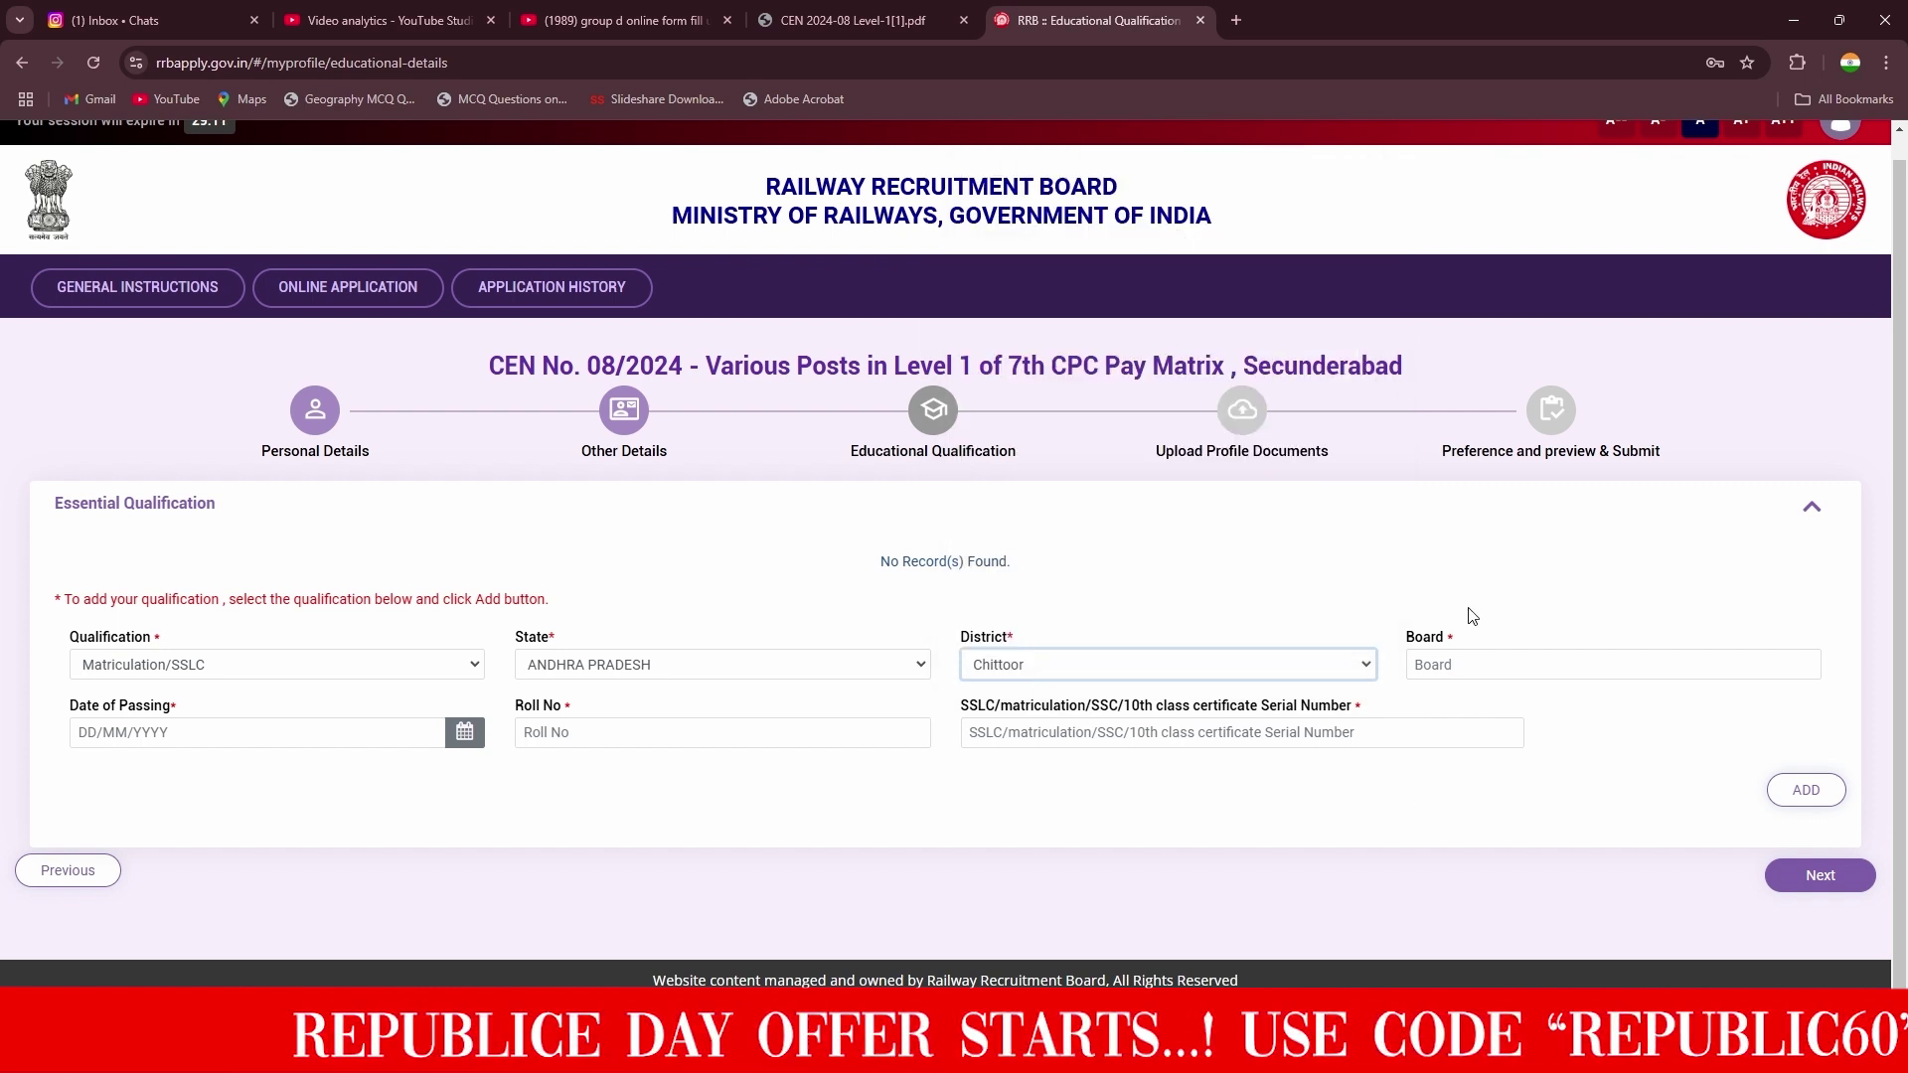
{"action": "left_click", "coordinate": [1481, 671]}
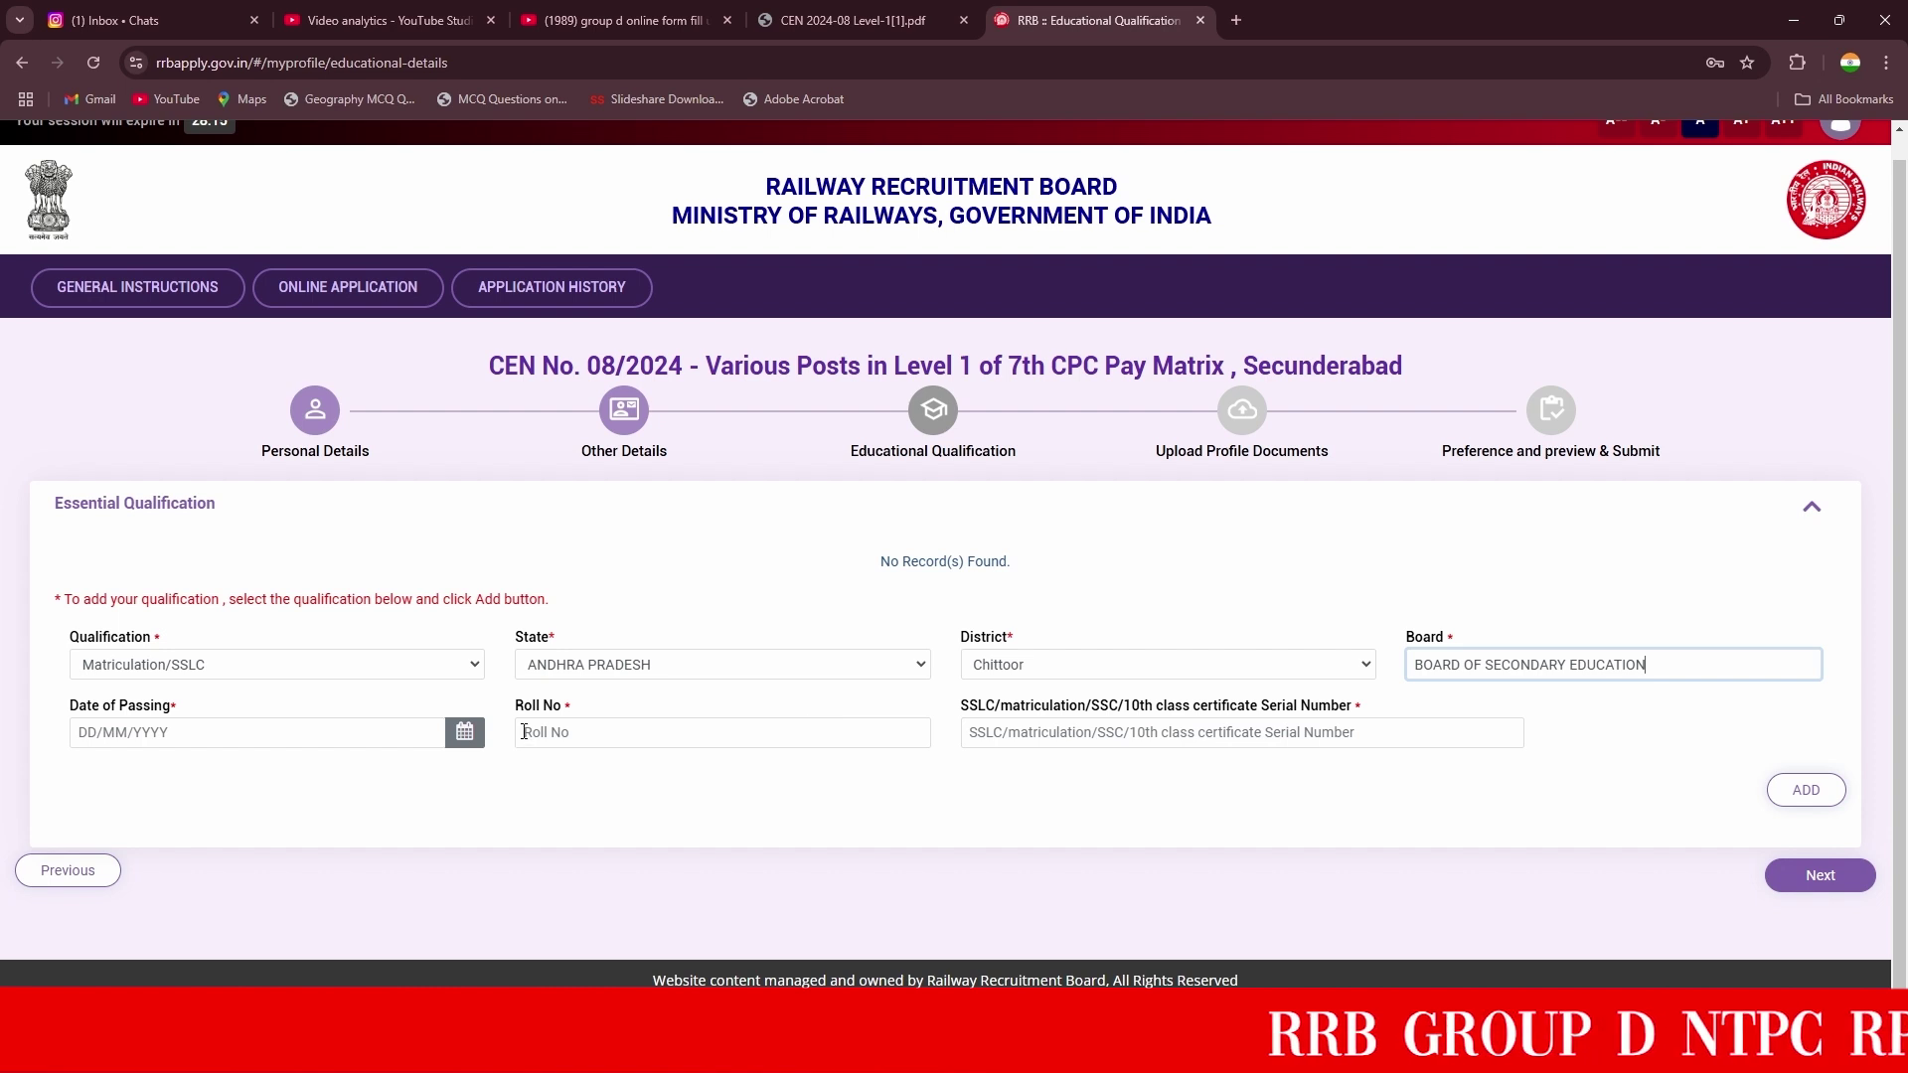
- Set the date of passing to 29 April 2018 in the calendar
{"action": "left_click", "coordinate": [232, 729]}
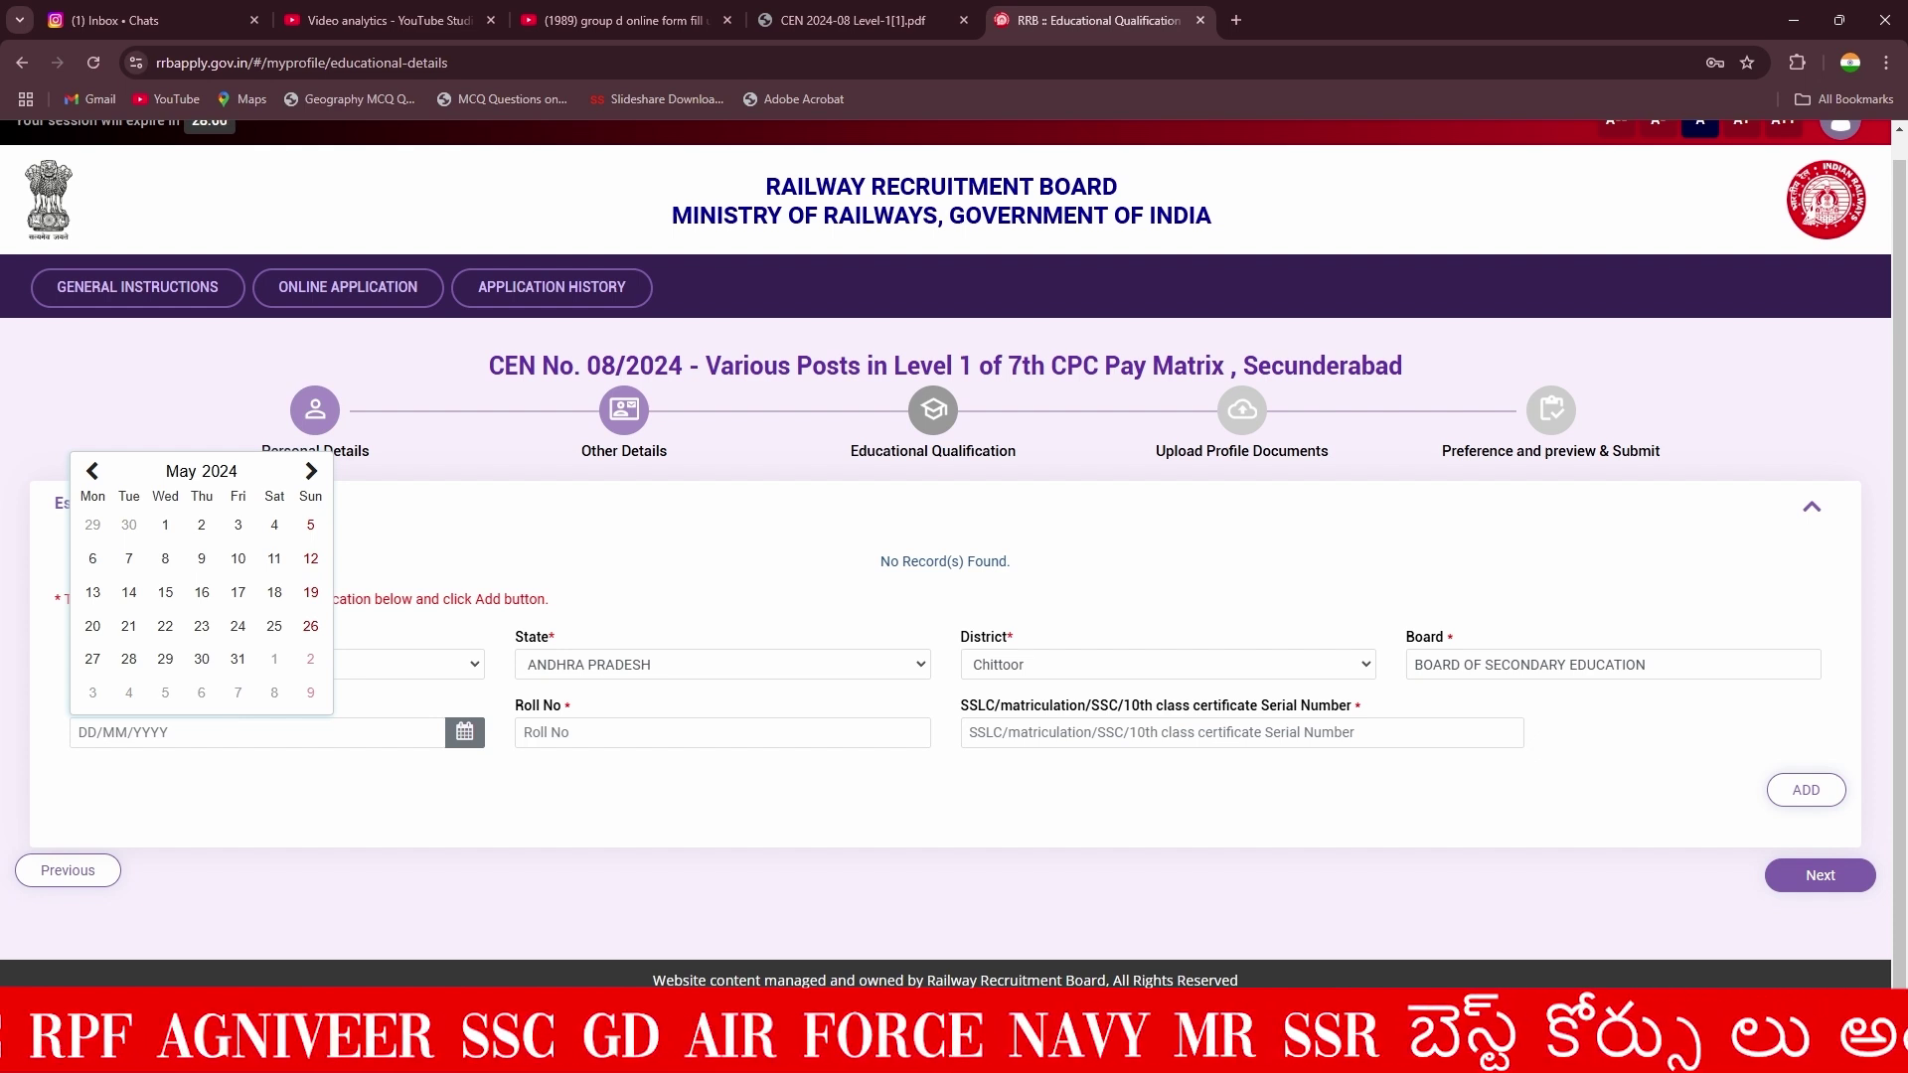
{"action": "left_click_drag", "start_coordinate": [229, 455], "coordinate": [281, 792]}
{"action": "left_click", "coordinate": [198, 730]}
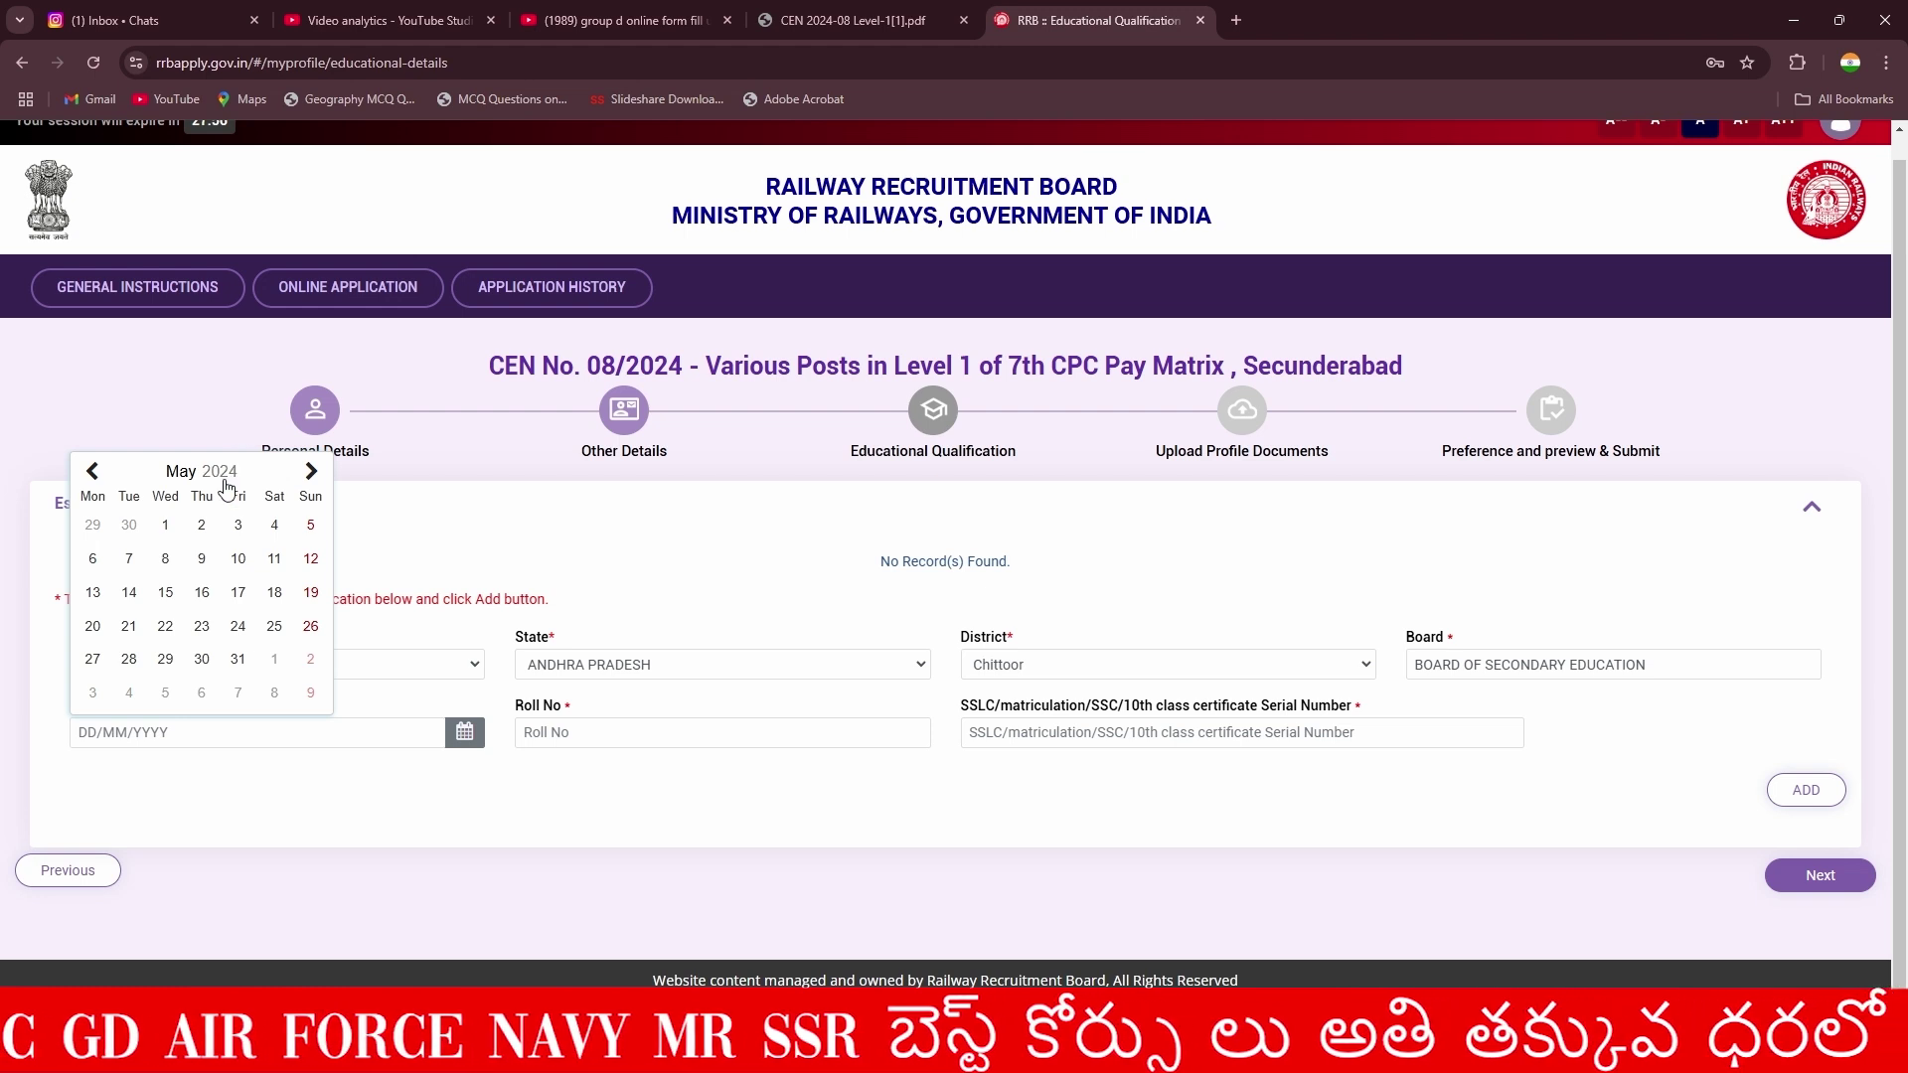
{"action": "left_click", "coordinate": [234, 471]}
{"action": "left_click", "coordinate": [150, 552]}
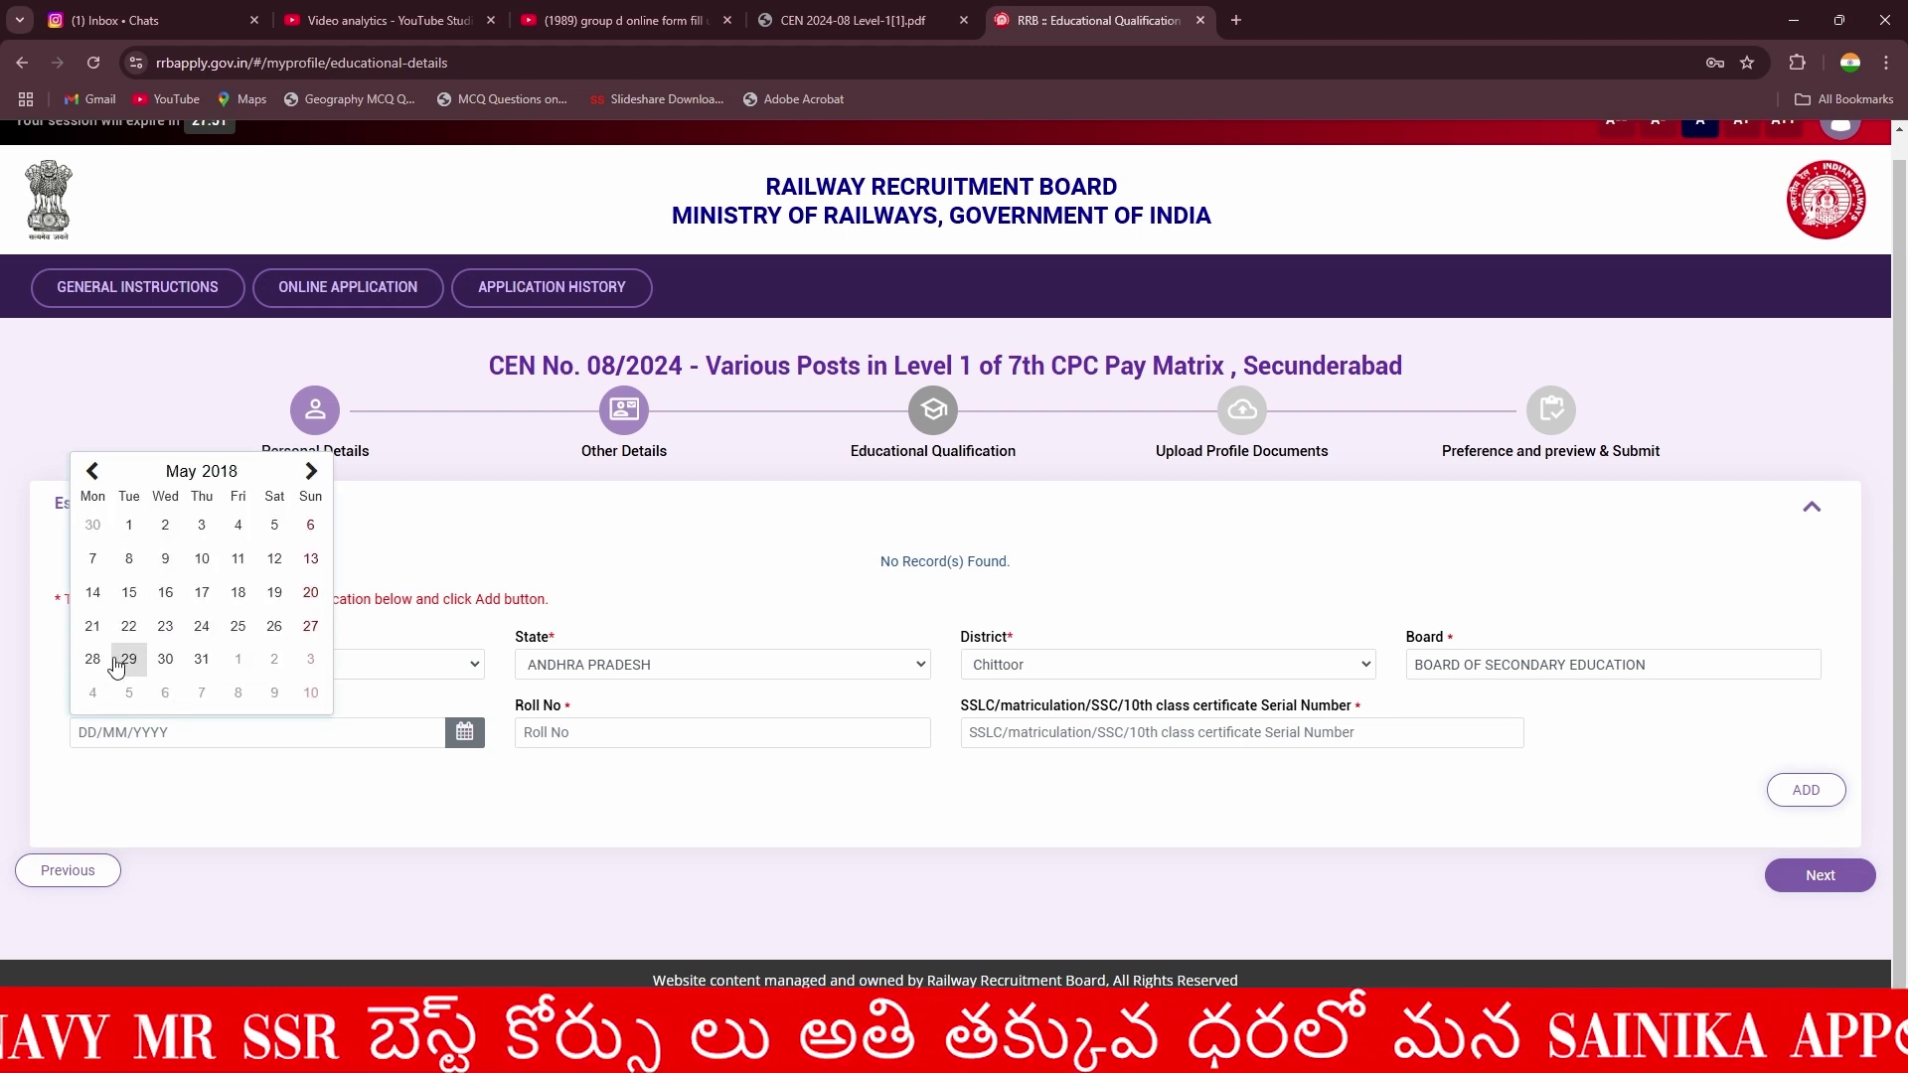
{"action": "left_click", "coordinate": [92, 471]}
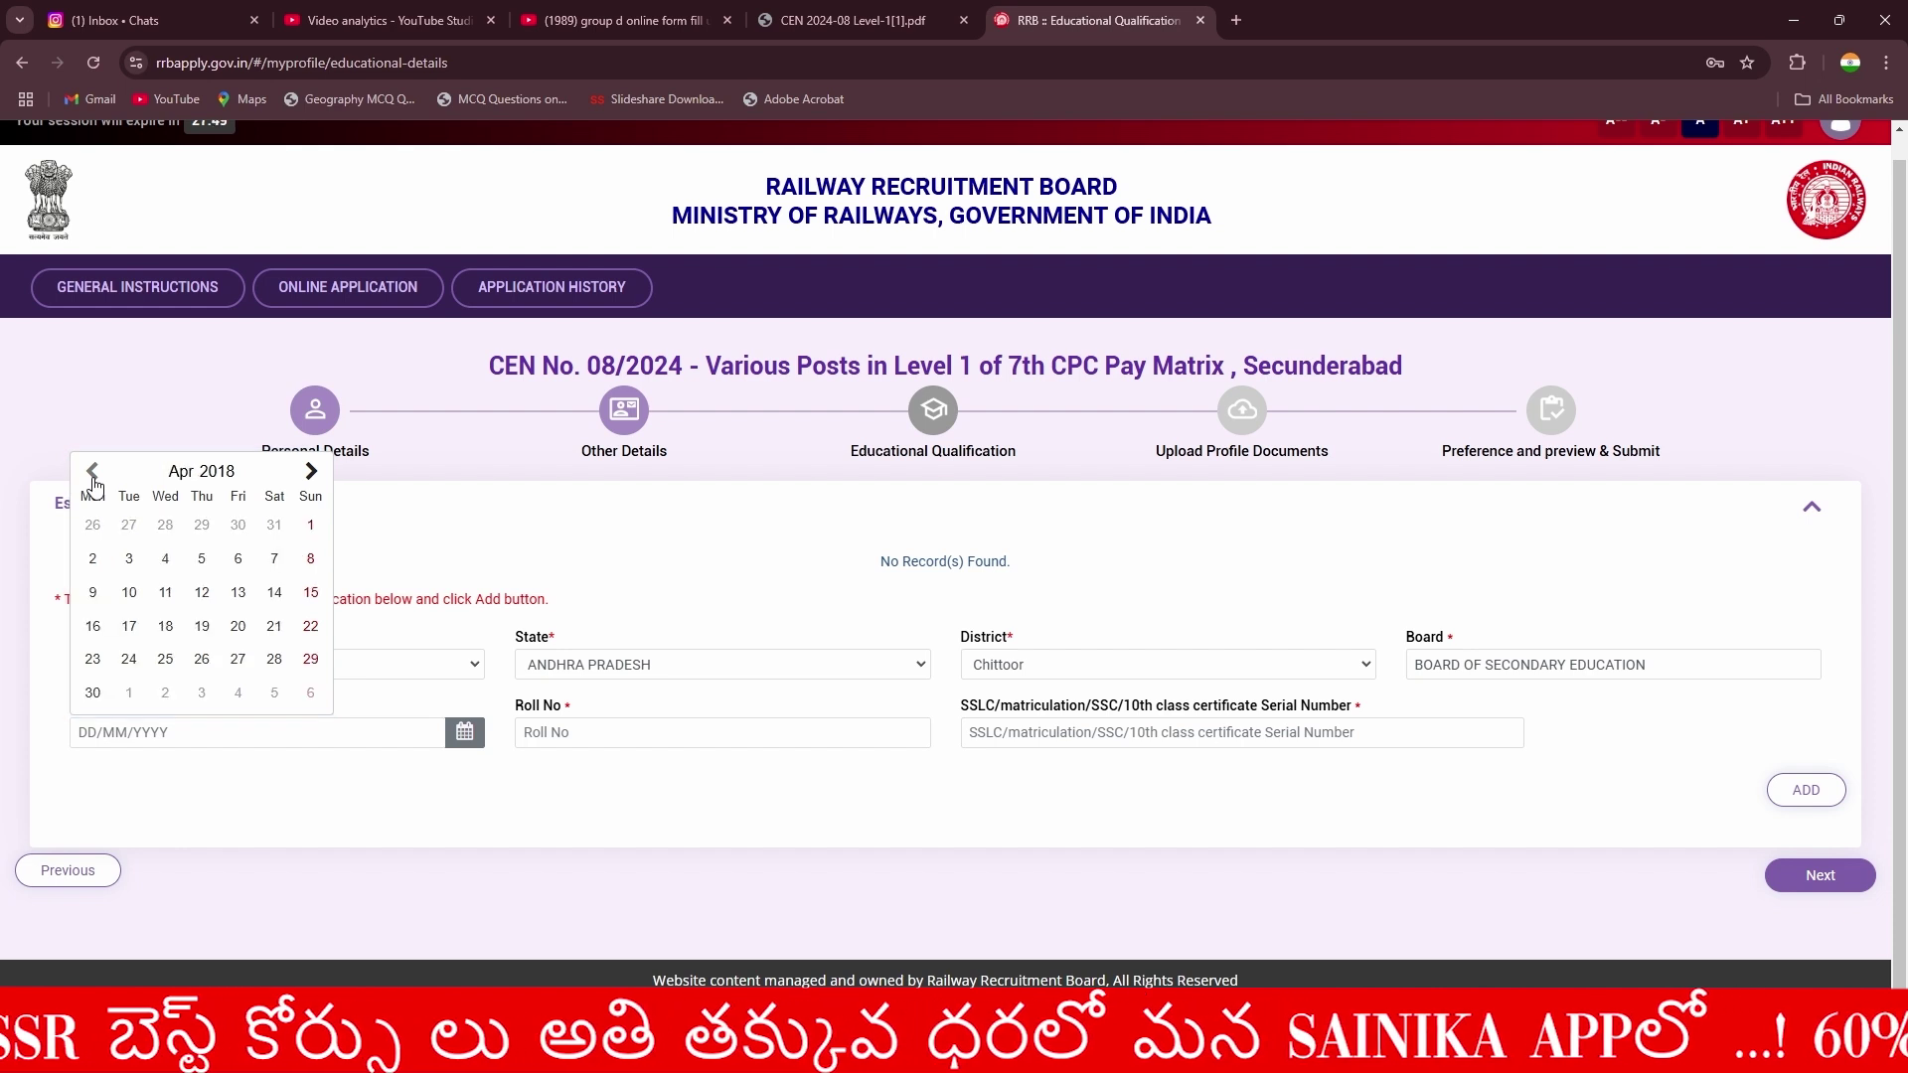
{"action": "left_click", "coordinate": [310, 659]}
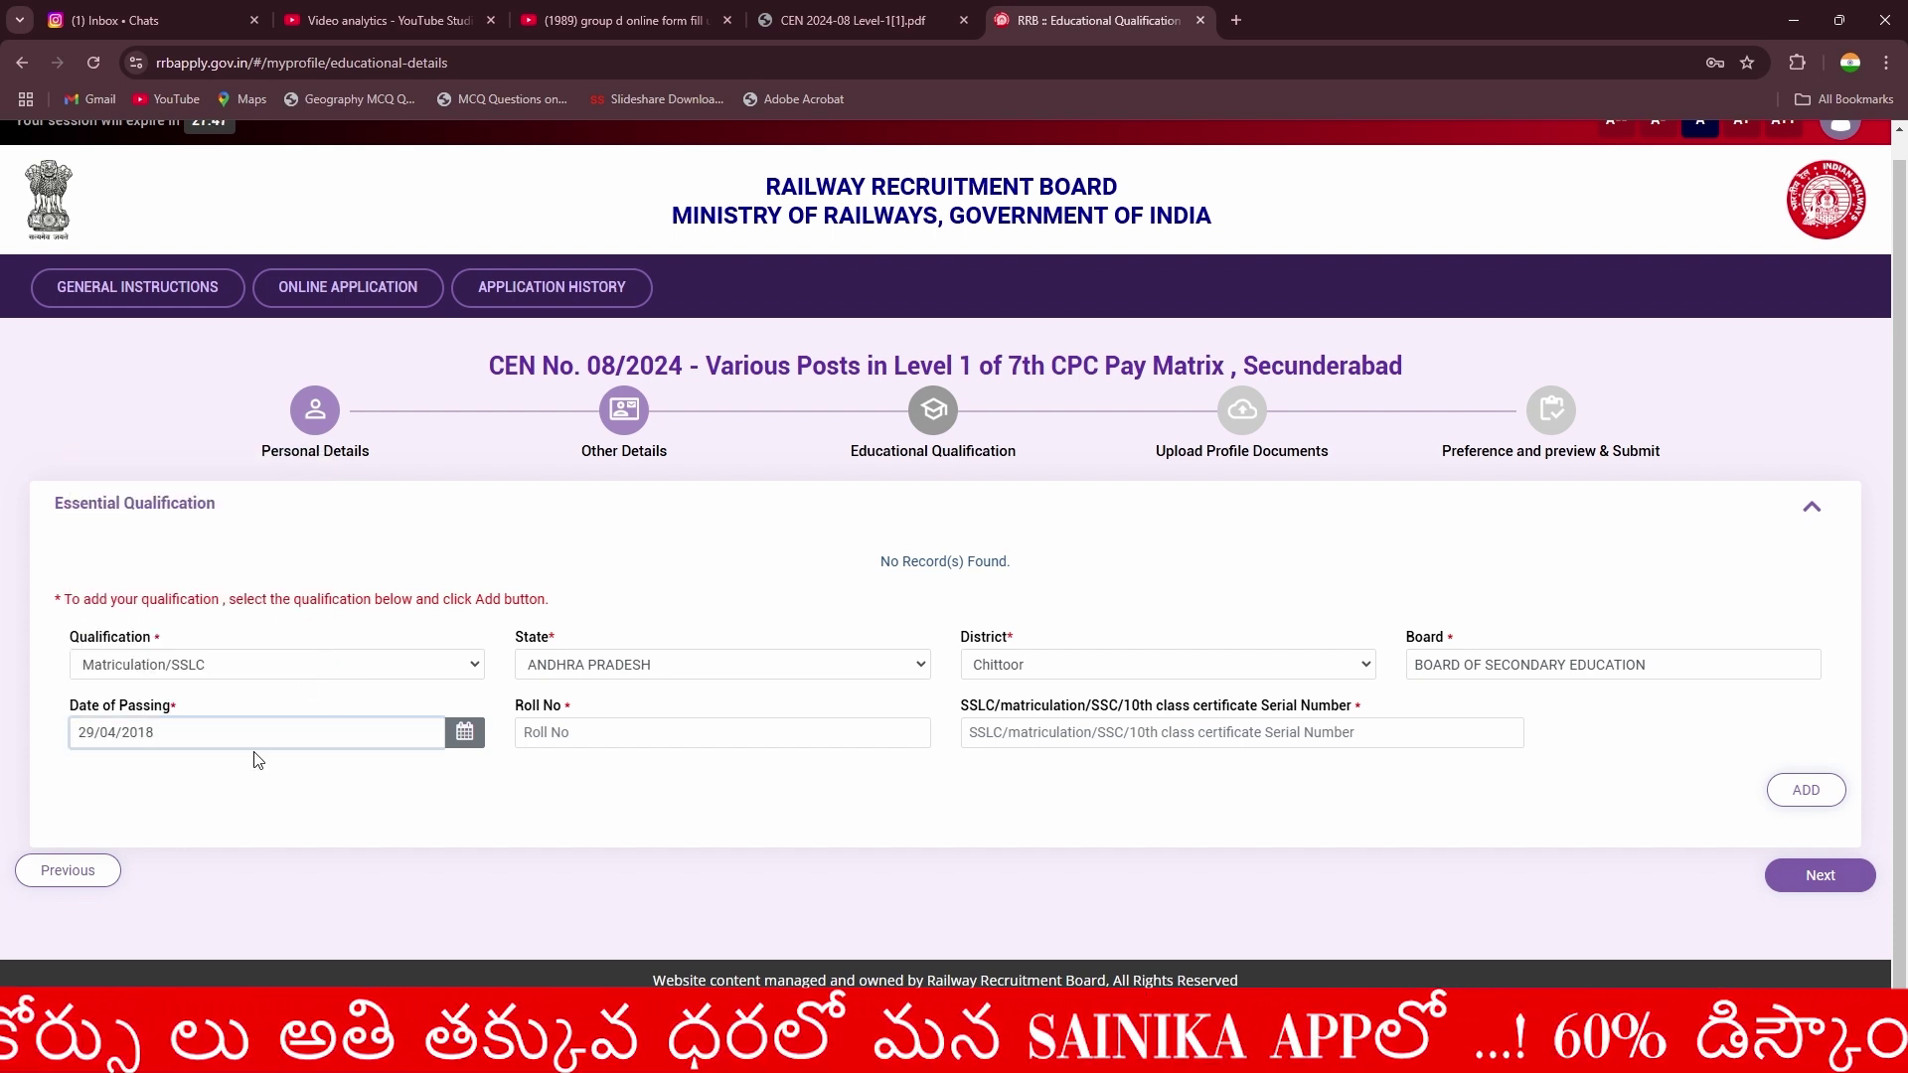
- Enter the roll number and certificate serial number, and add the Matriculation/SSLC record
{"action": "left_click", "coordinate": [591, 734]}
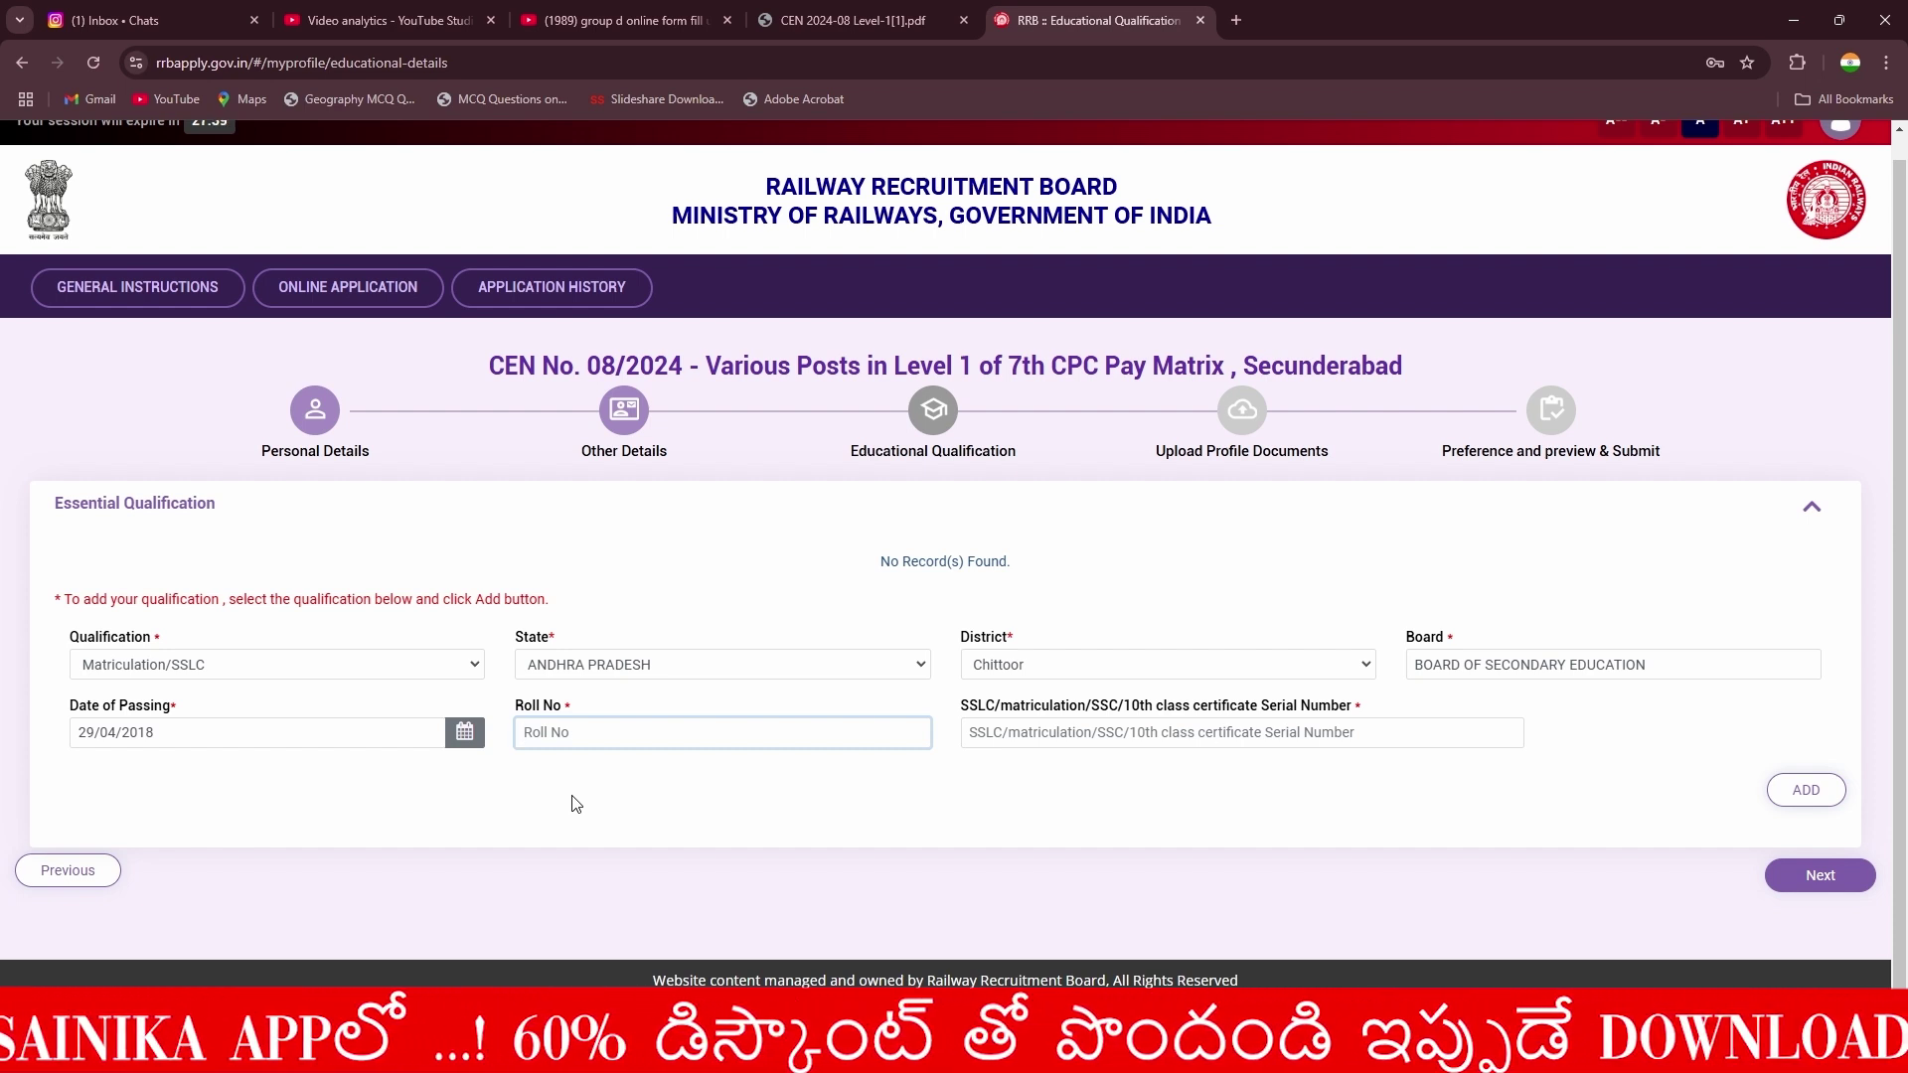
{"action": "key", "text": "ctrl+v"}
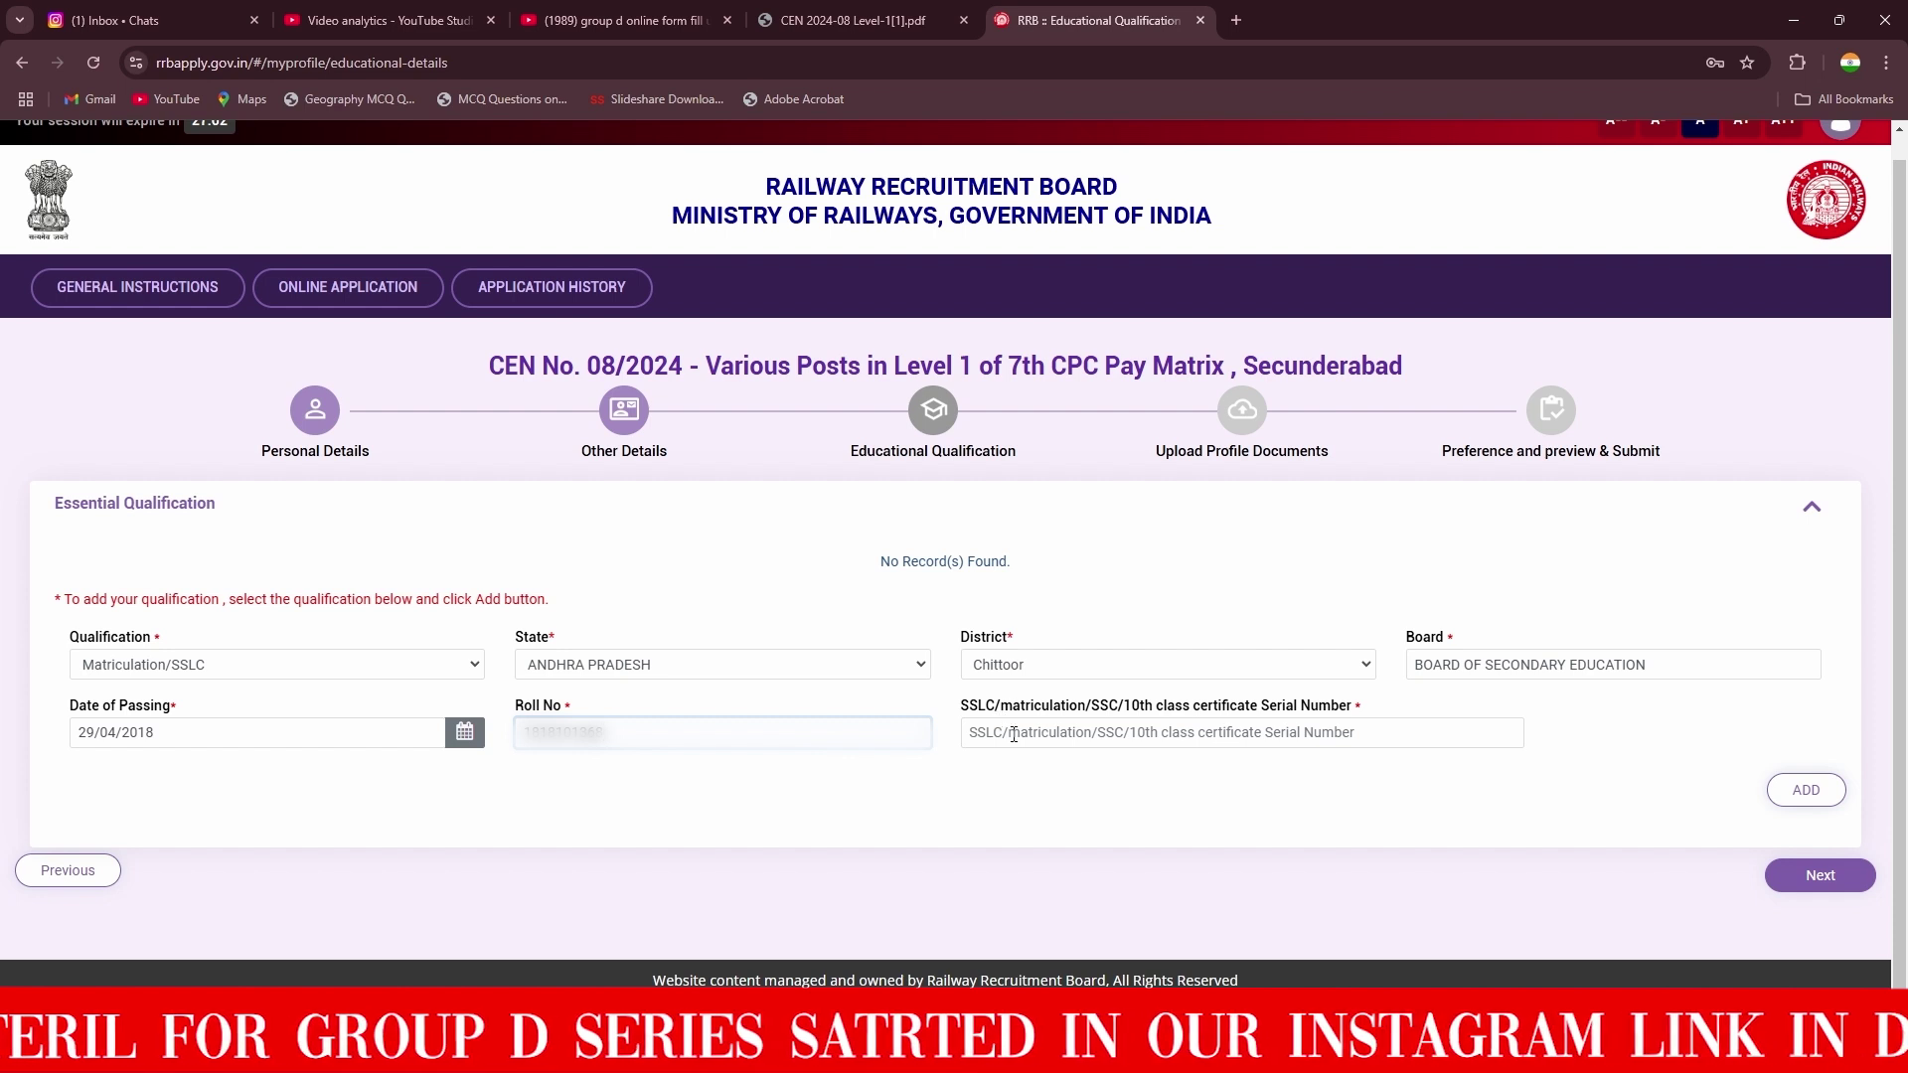
{"action": "left_click", "coordinate": [1165, 731]}
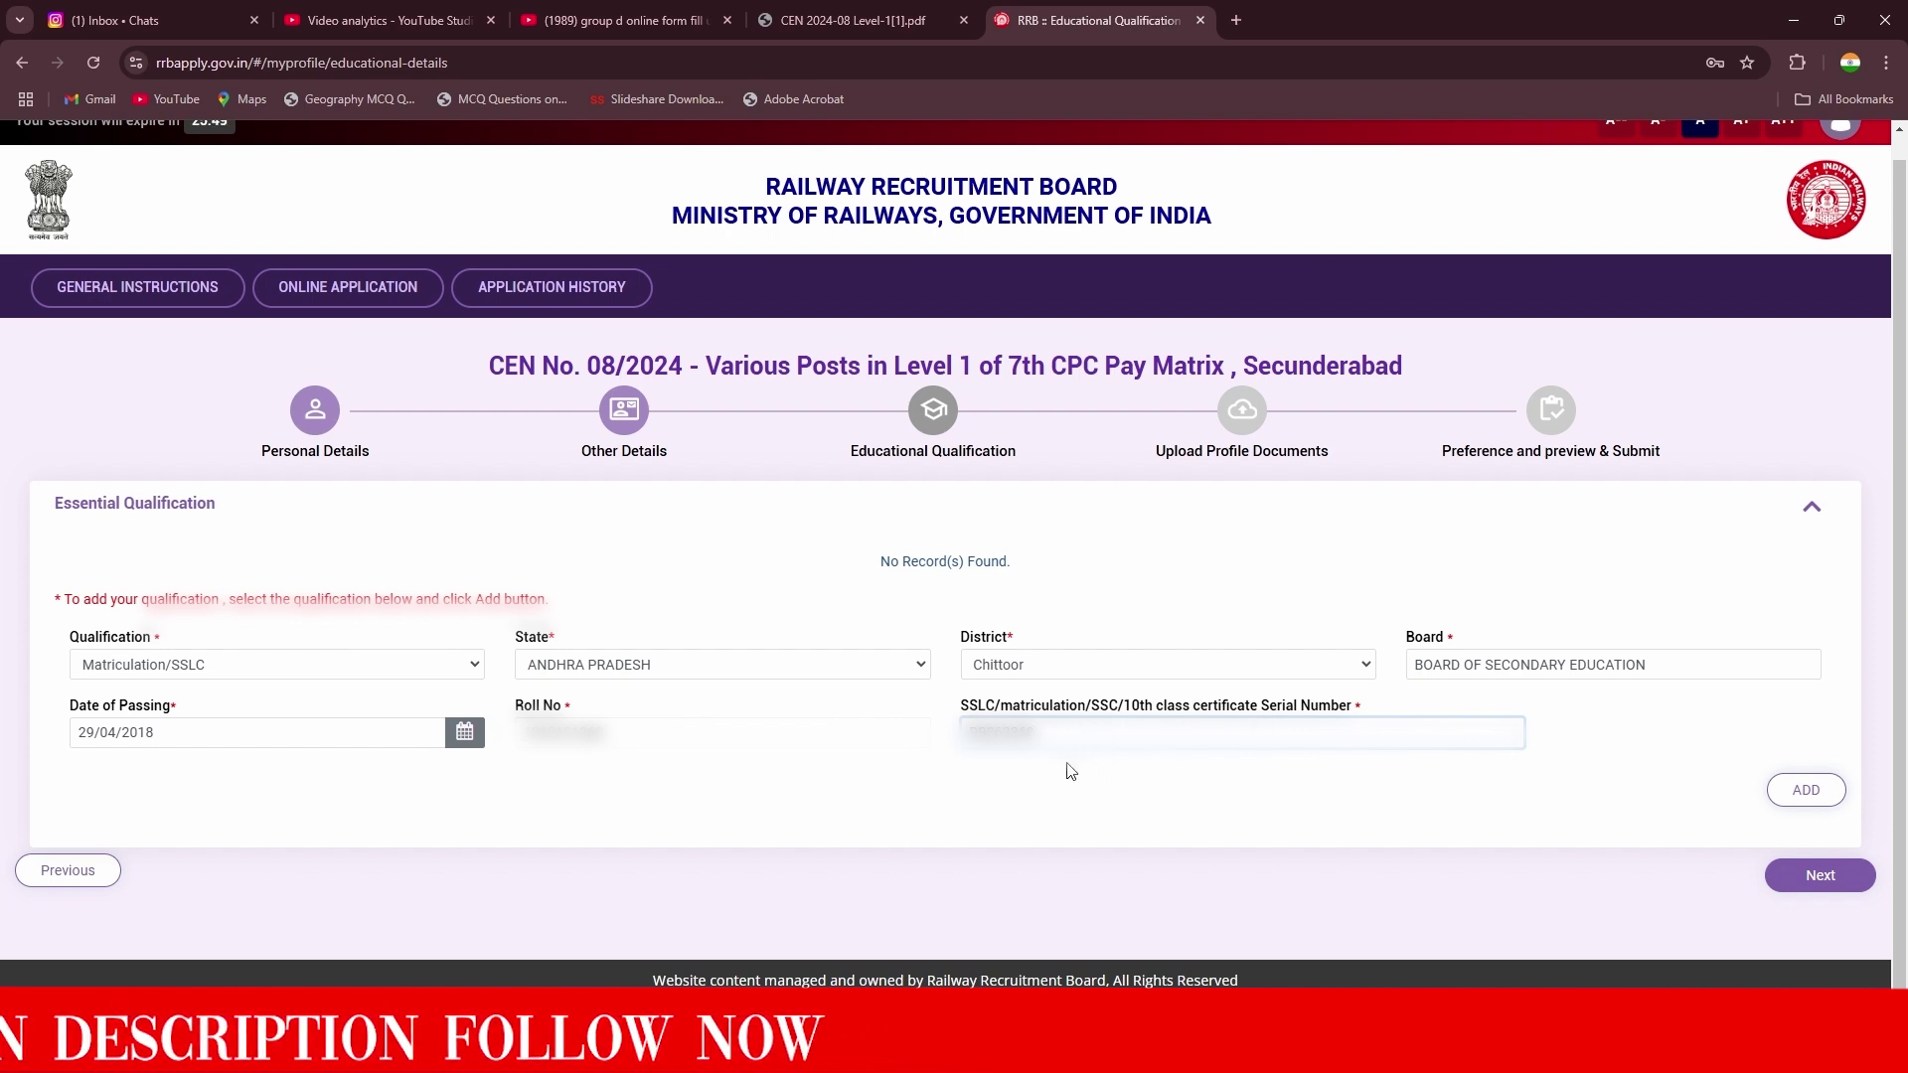
{"action": "left_click", "coordinate": [1806, 795]}
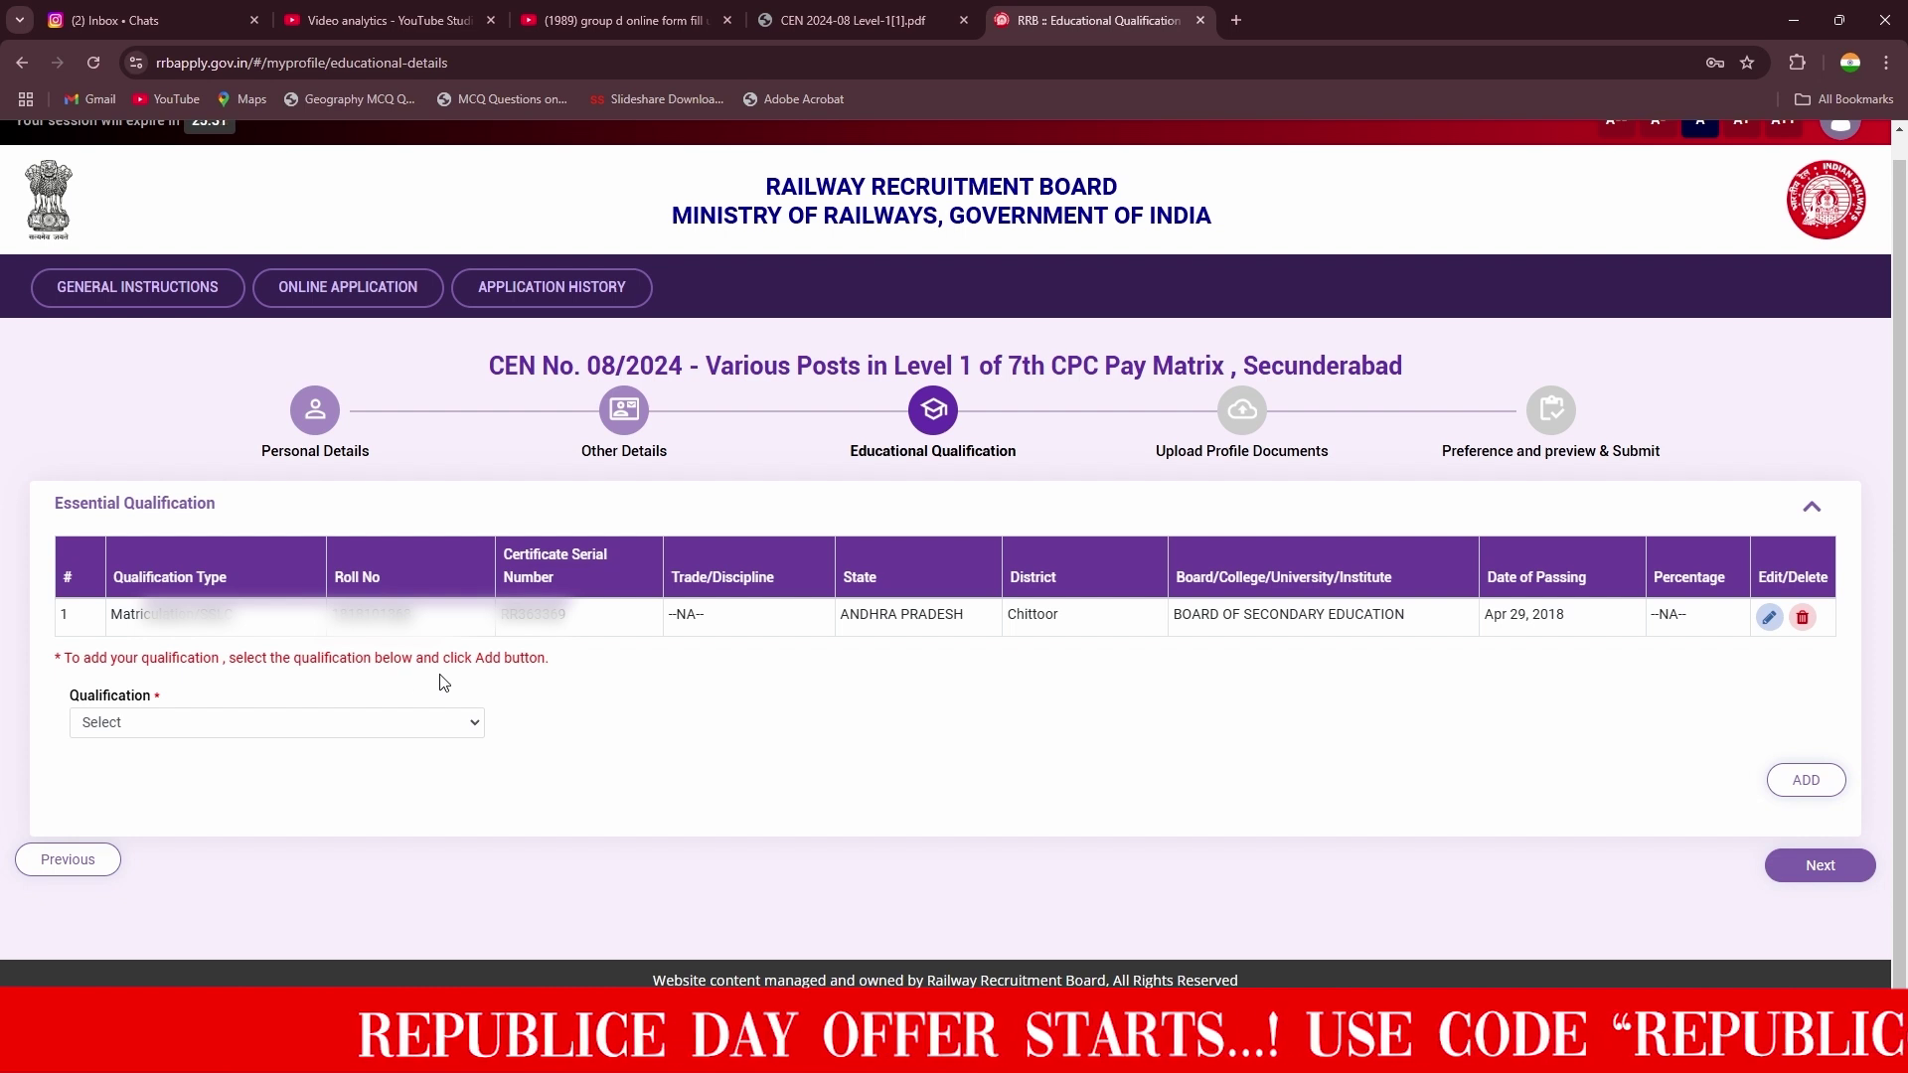
- Check the Qualification list again, leaving it unchanged
{"action": "left_click", "coordinate": [474, 725]}
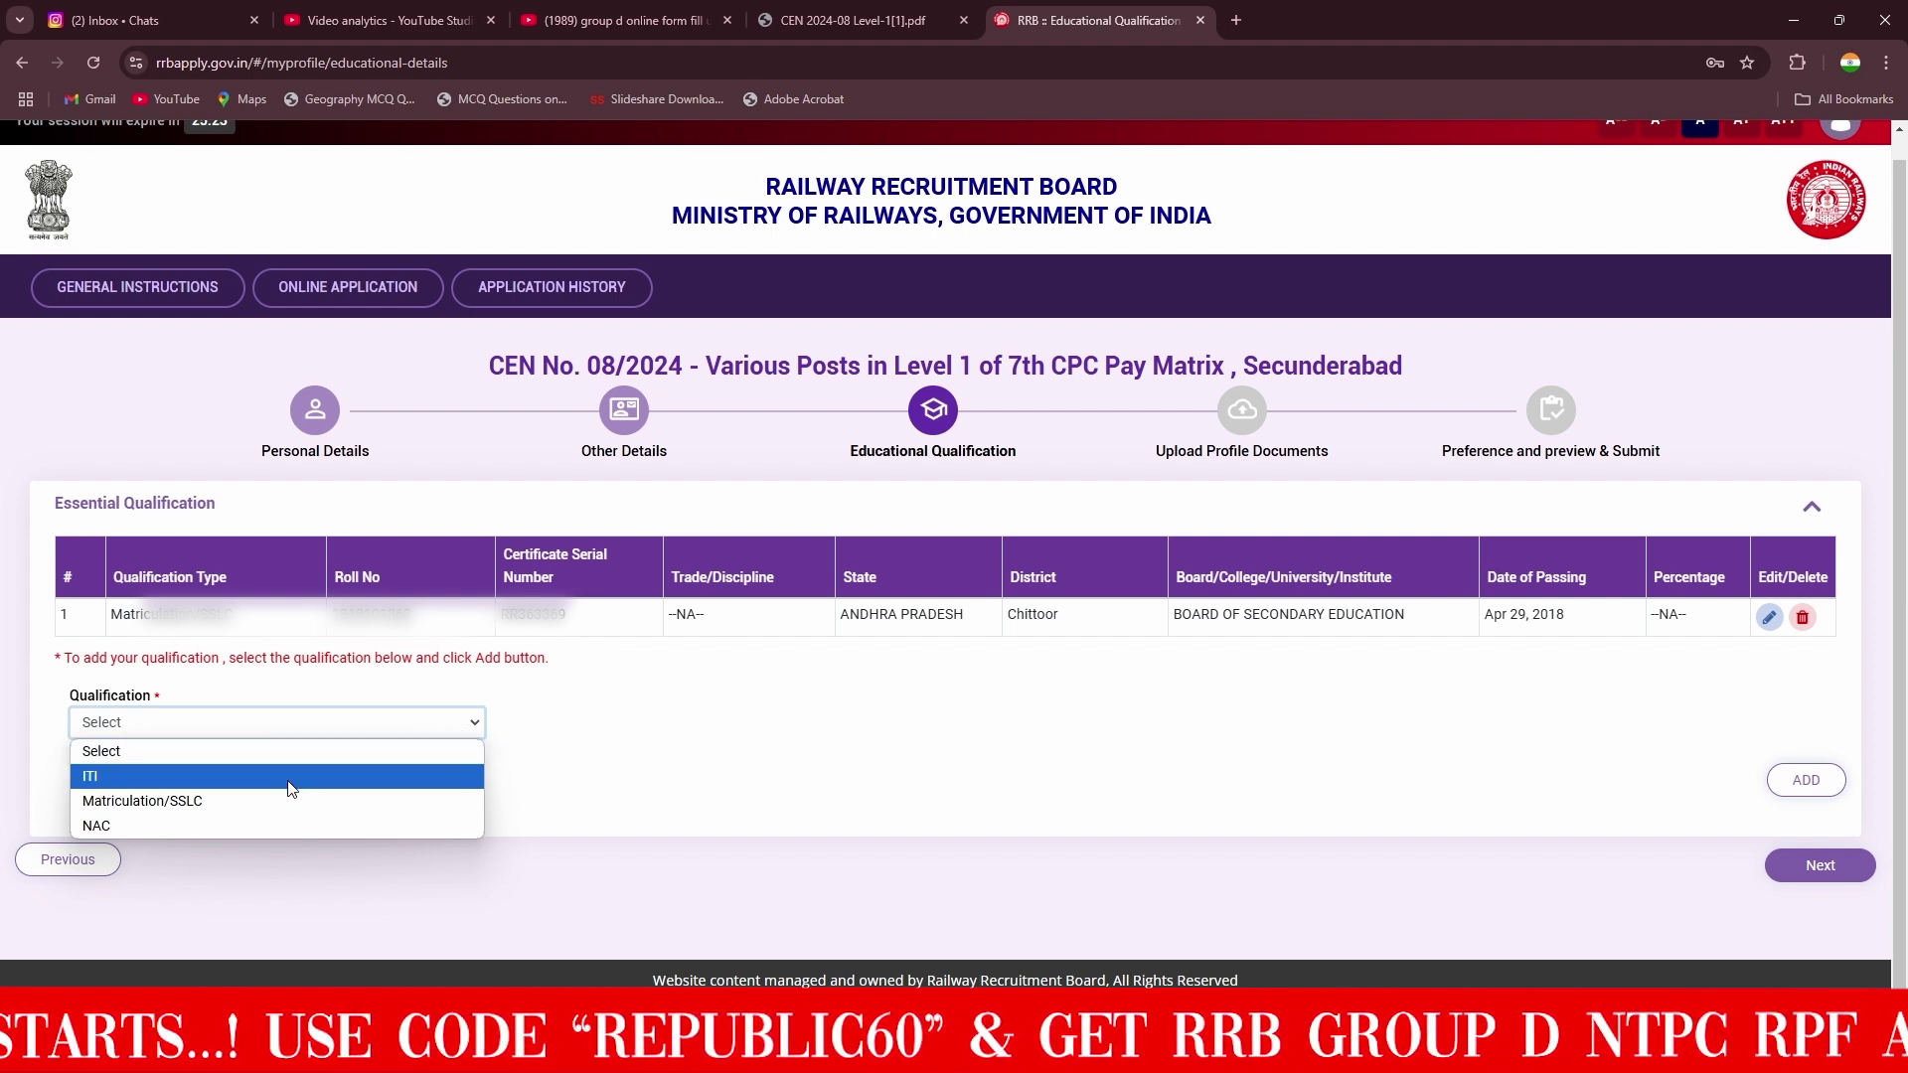
{"action": "left_click", "coordinate": [689, 717]}
{"action": "left_click", "coordinate": [485, 723]}
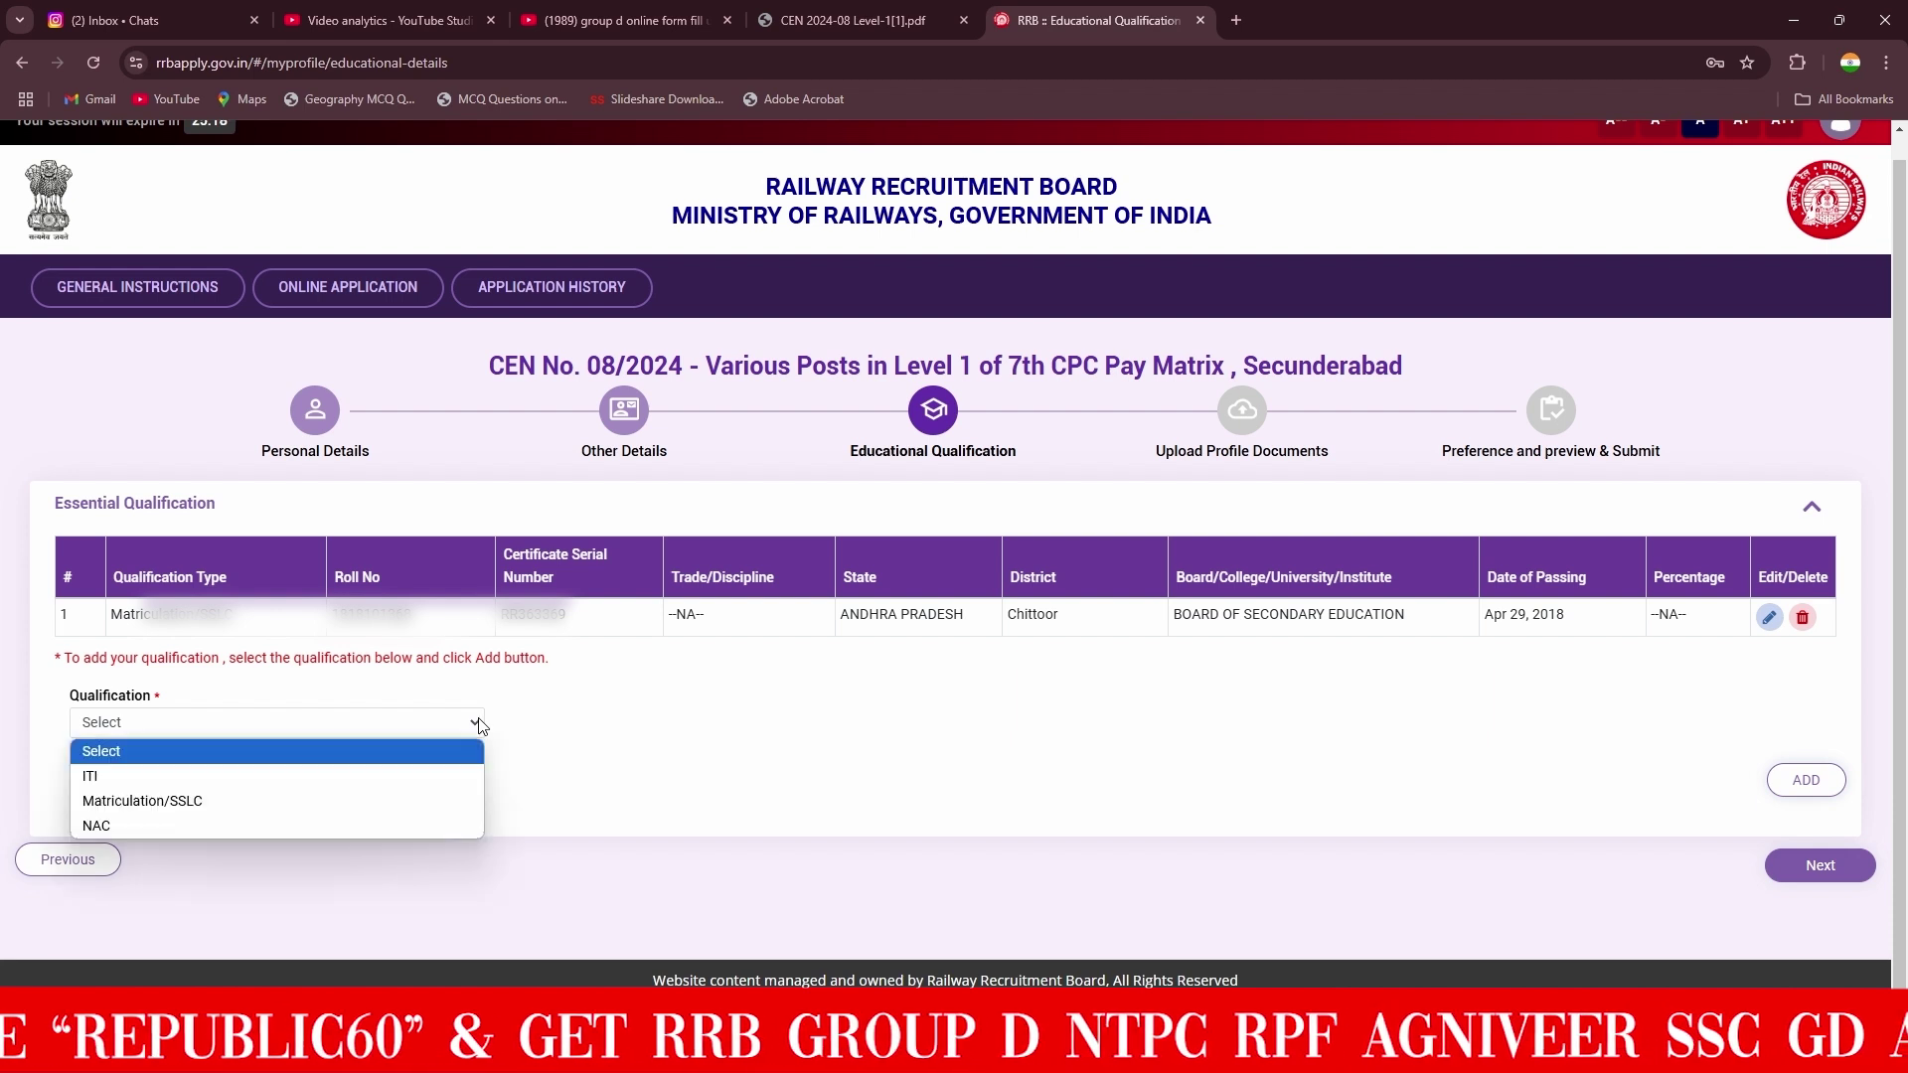
{"action": "left_click", "coordinate": [475, 722]}
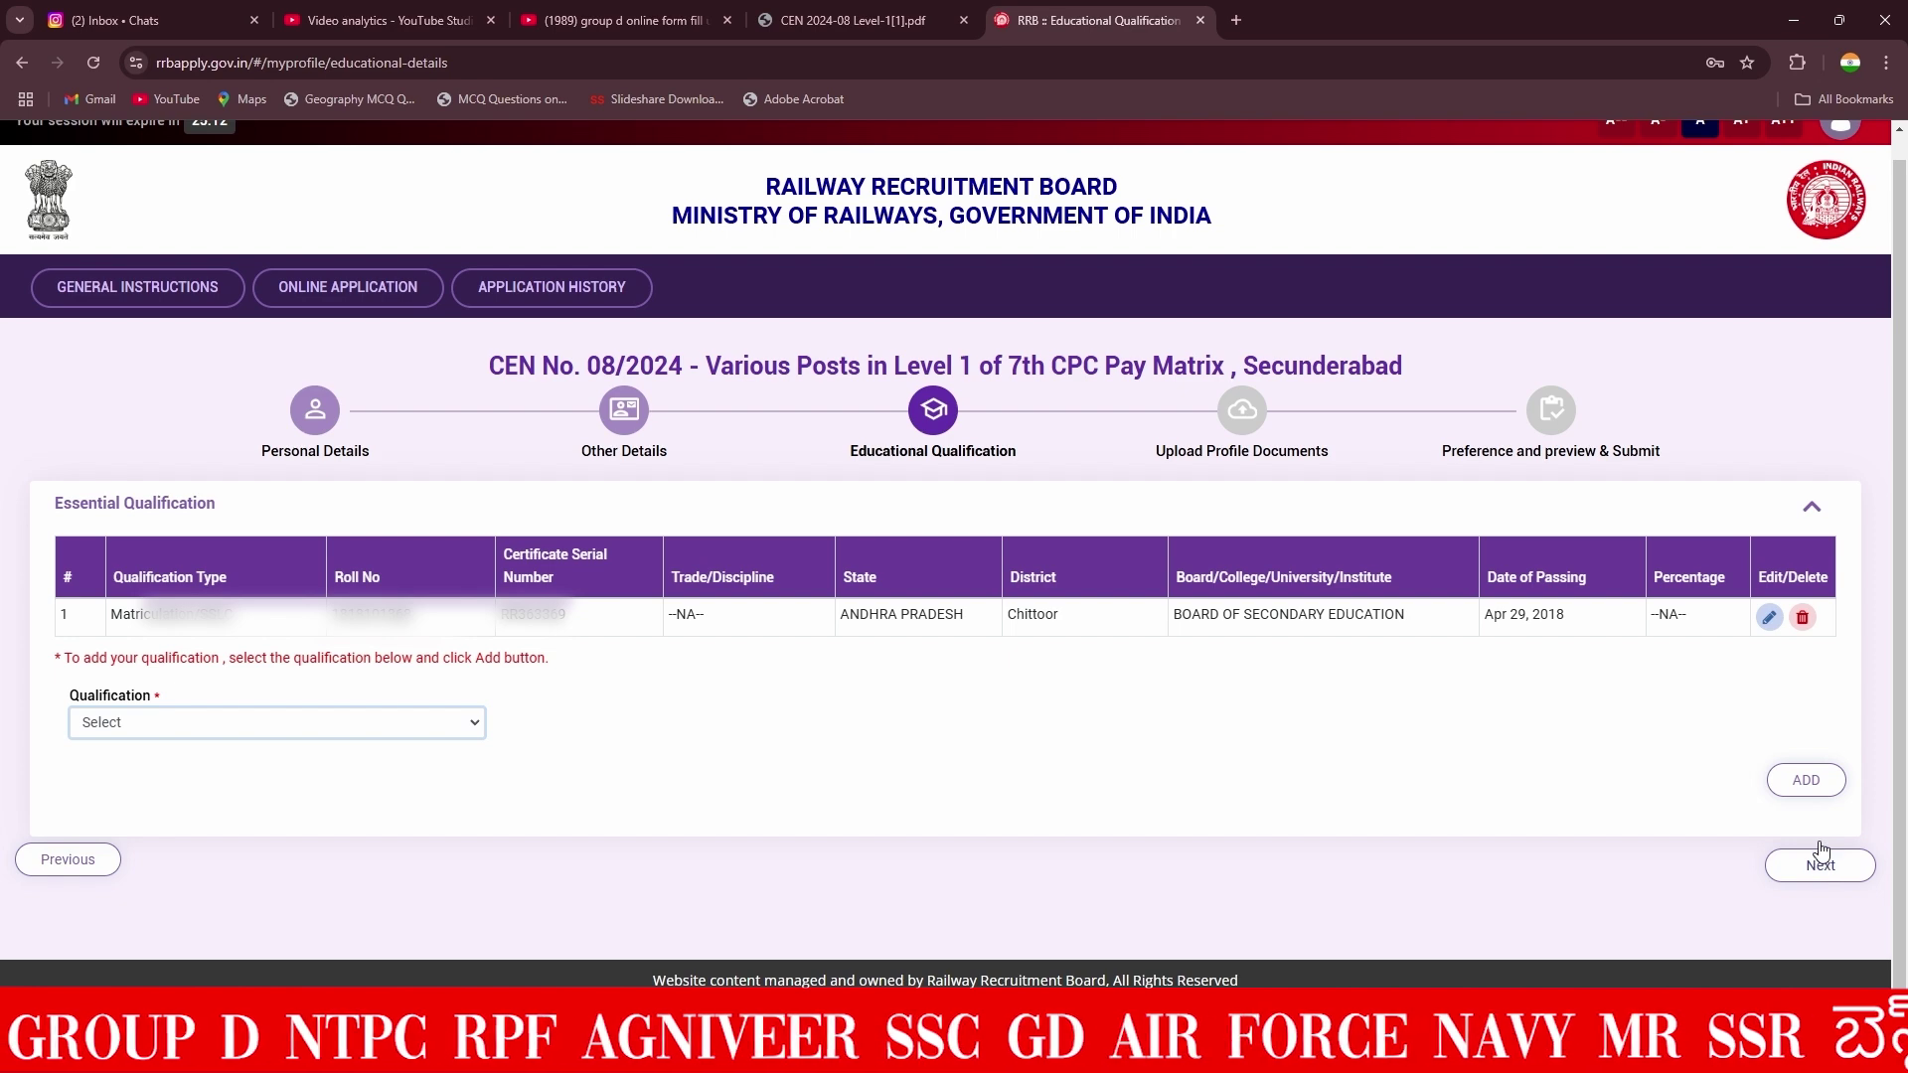
- Read the upload specifications and view the Sample Of Few Rejectable Photos guide
{"action": "scroll", "coordinate": [589, 606], "scroll_direction": "down", "scroll_amount": 2}
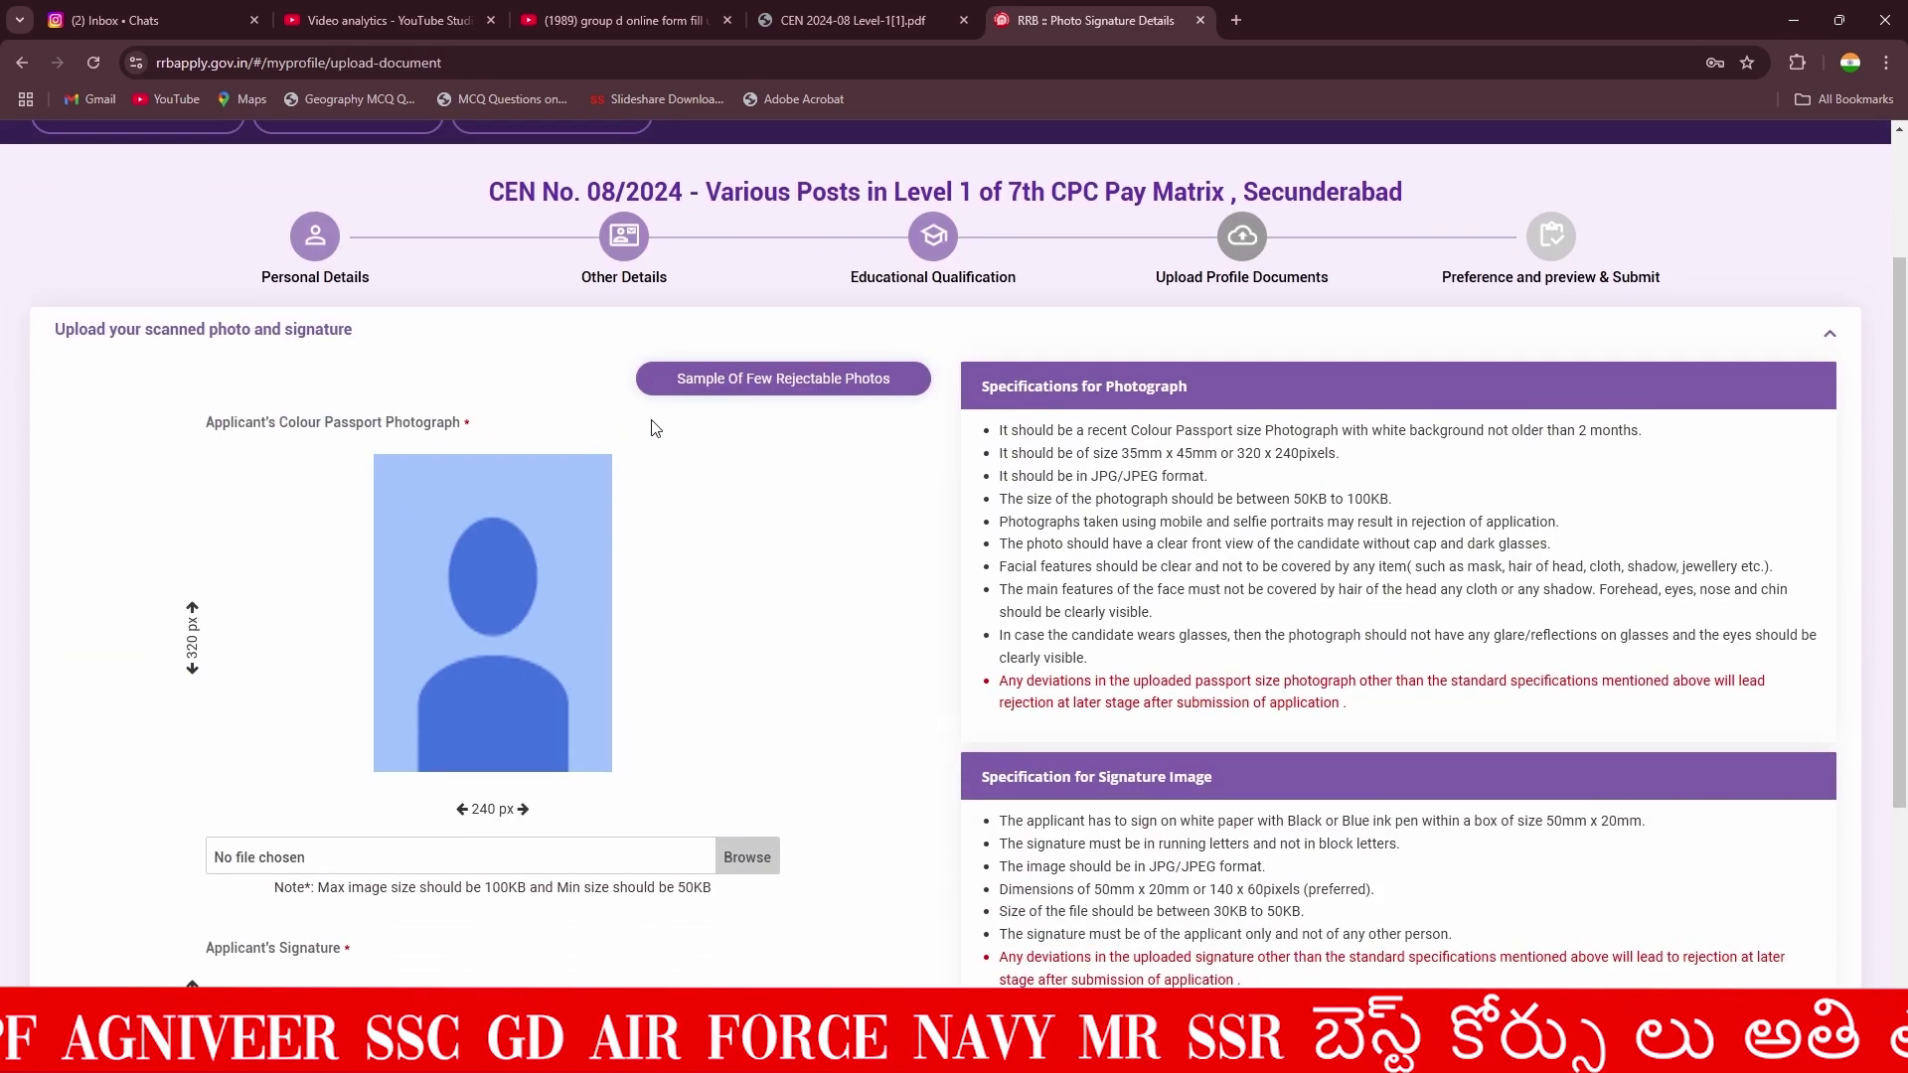
{"action": "scroll", "coordinate": [159, 458], "scroll_direction": "down", "scroll_amount": 1}
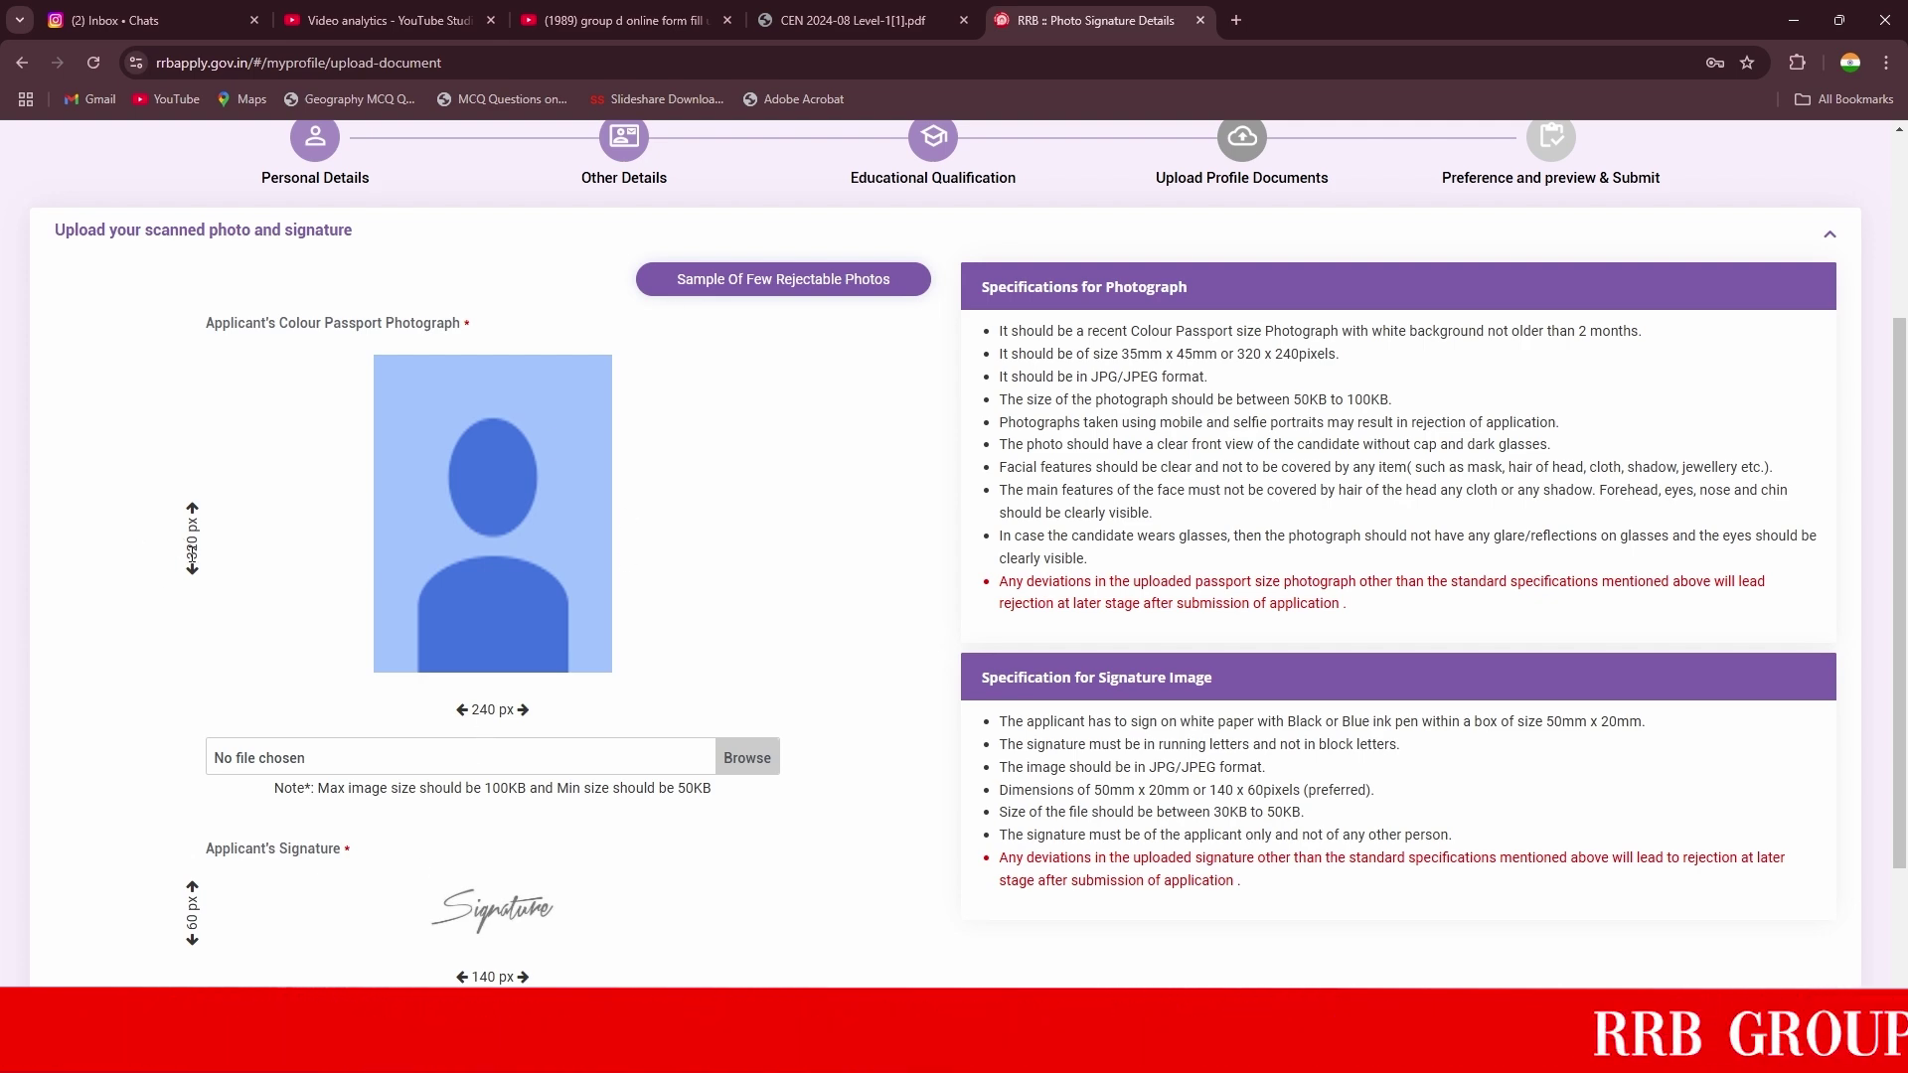
{"action": "left_click", "coordinate": [794, 281]}
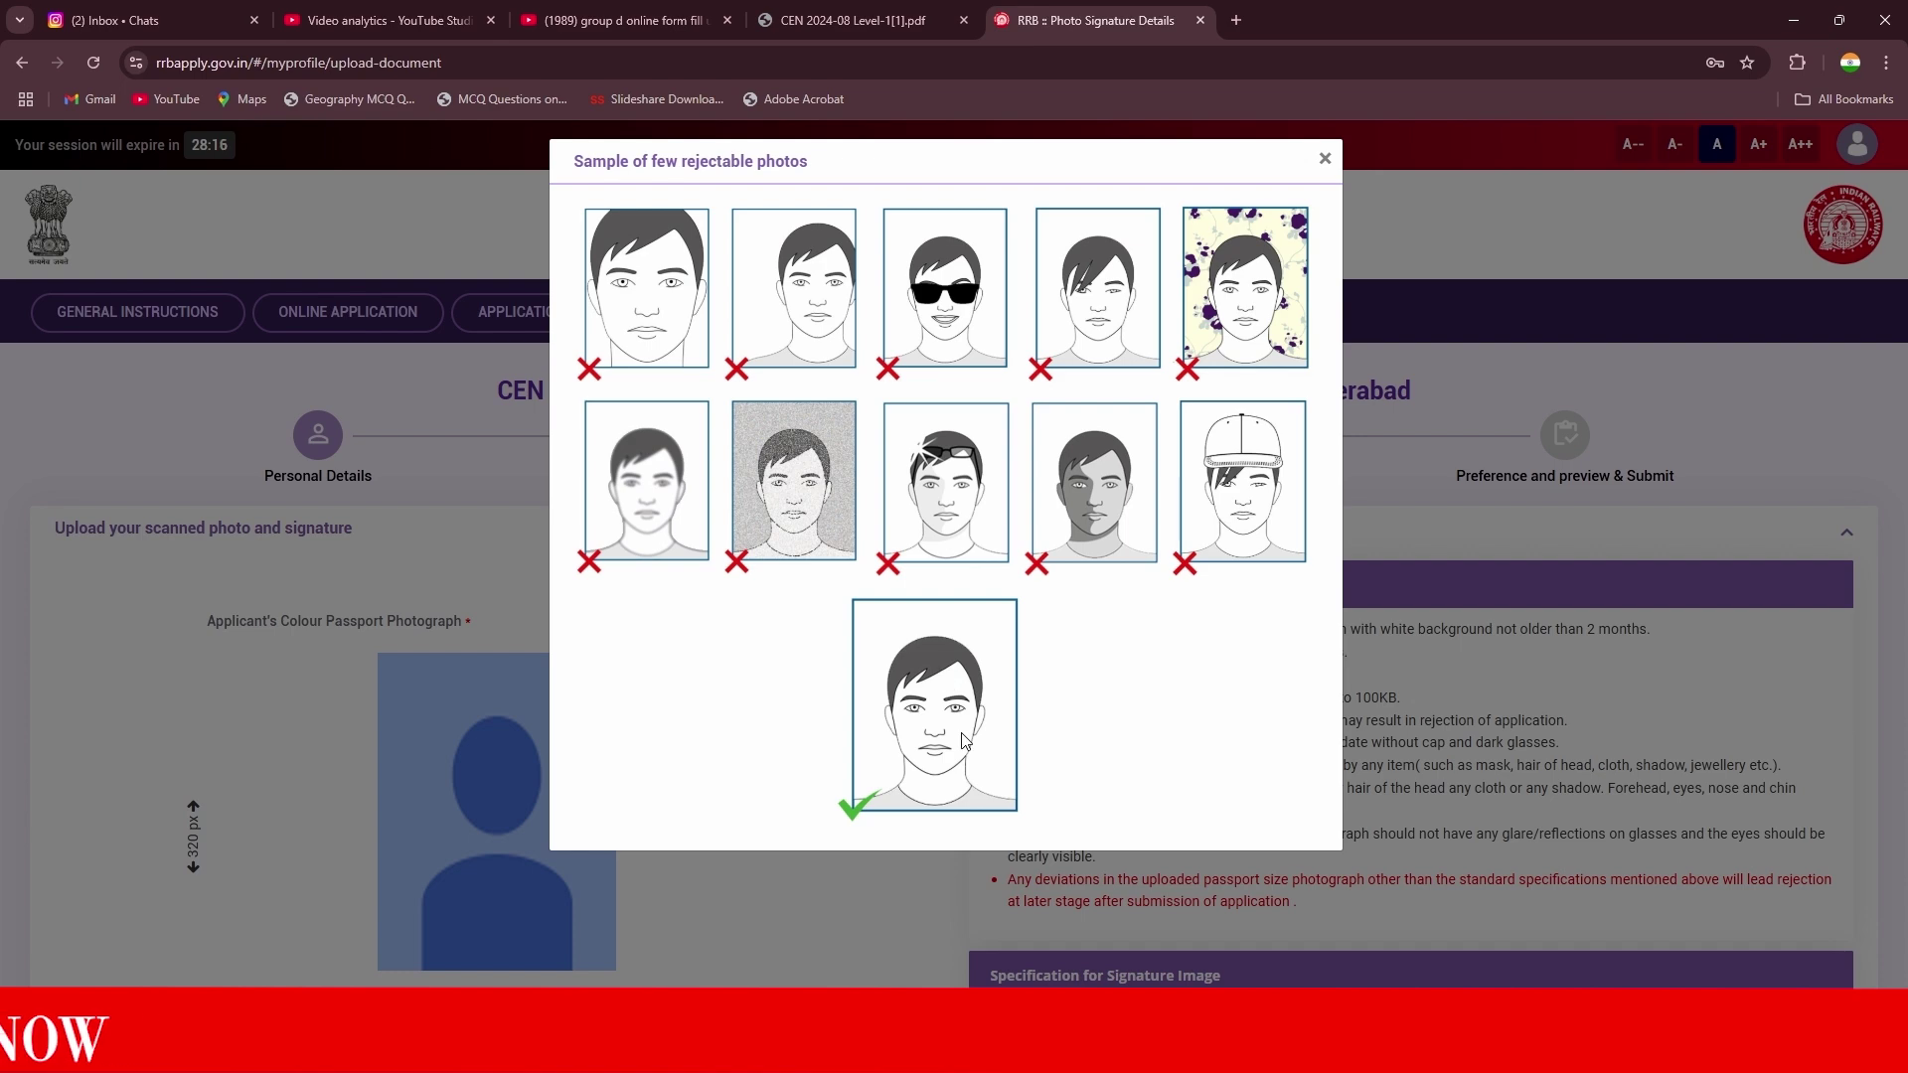
{"action": "left_click", "coordinate": [1324, 158]}
{"action": "scroll", "coordinate": [594, 603], "scroll_direction": "down", "scroll_amount": 3}
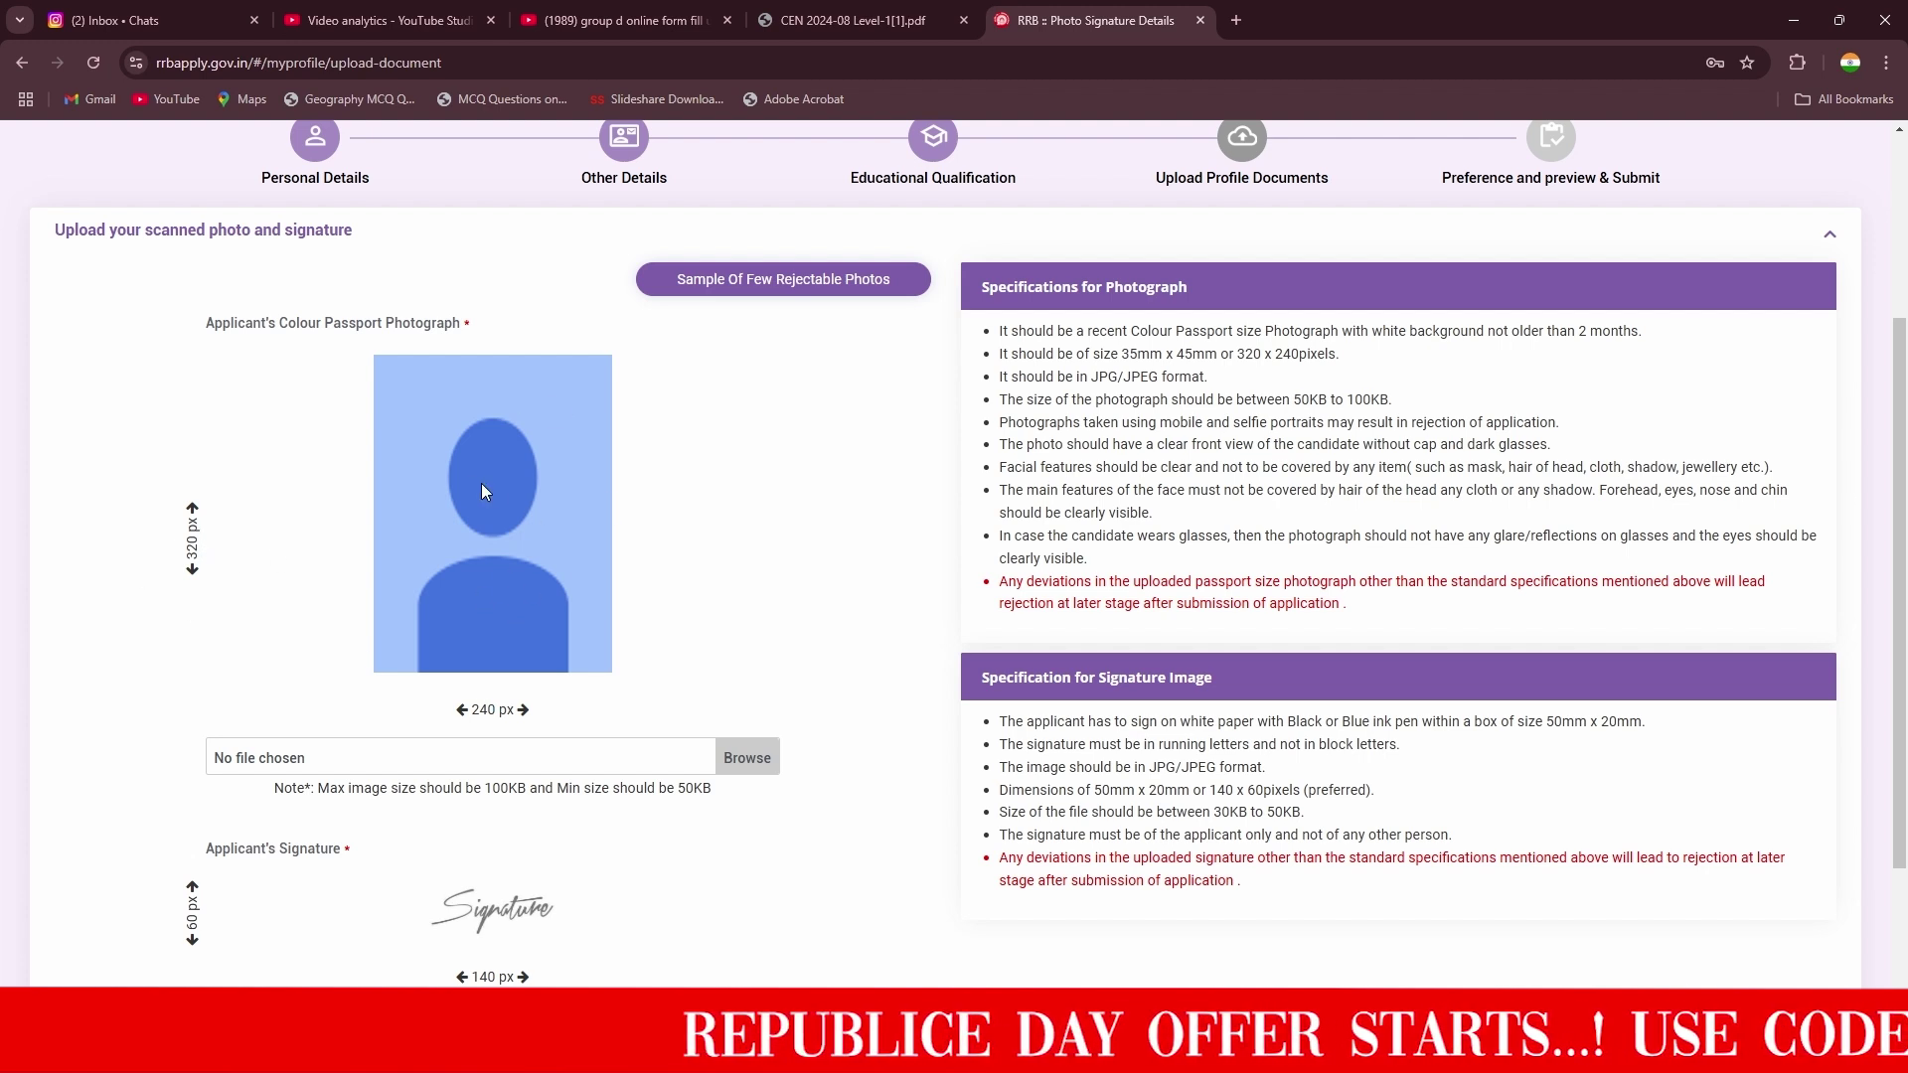
{"action": "scroll", "coordinate": [472, 783], "scroll_direction": "down", "scroll_amount": 1}
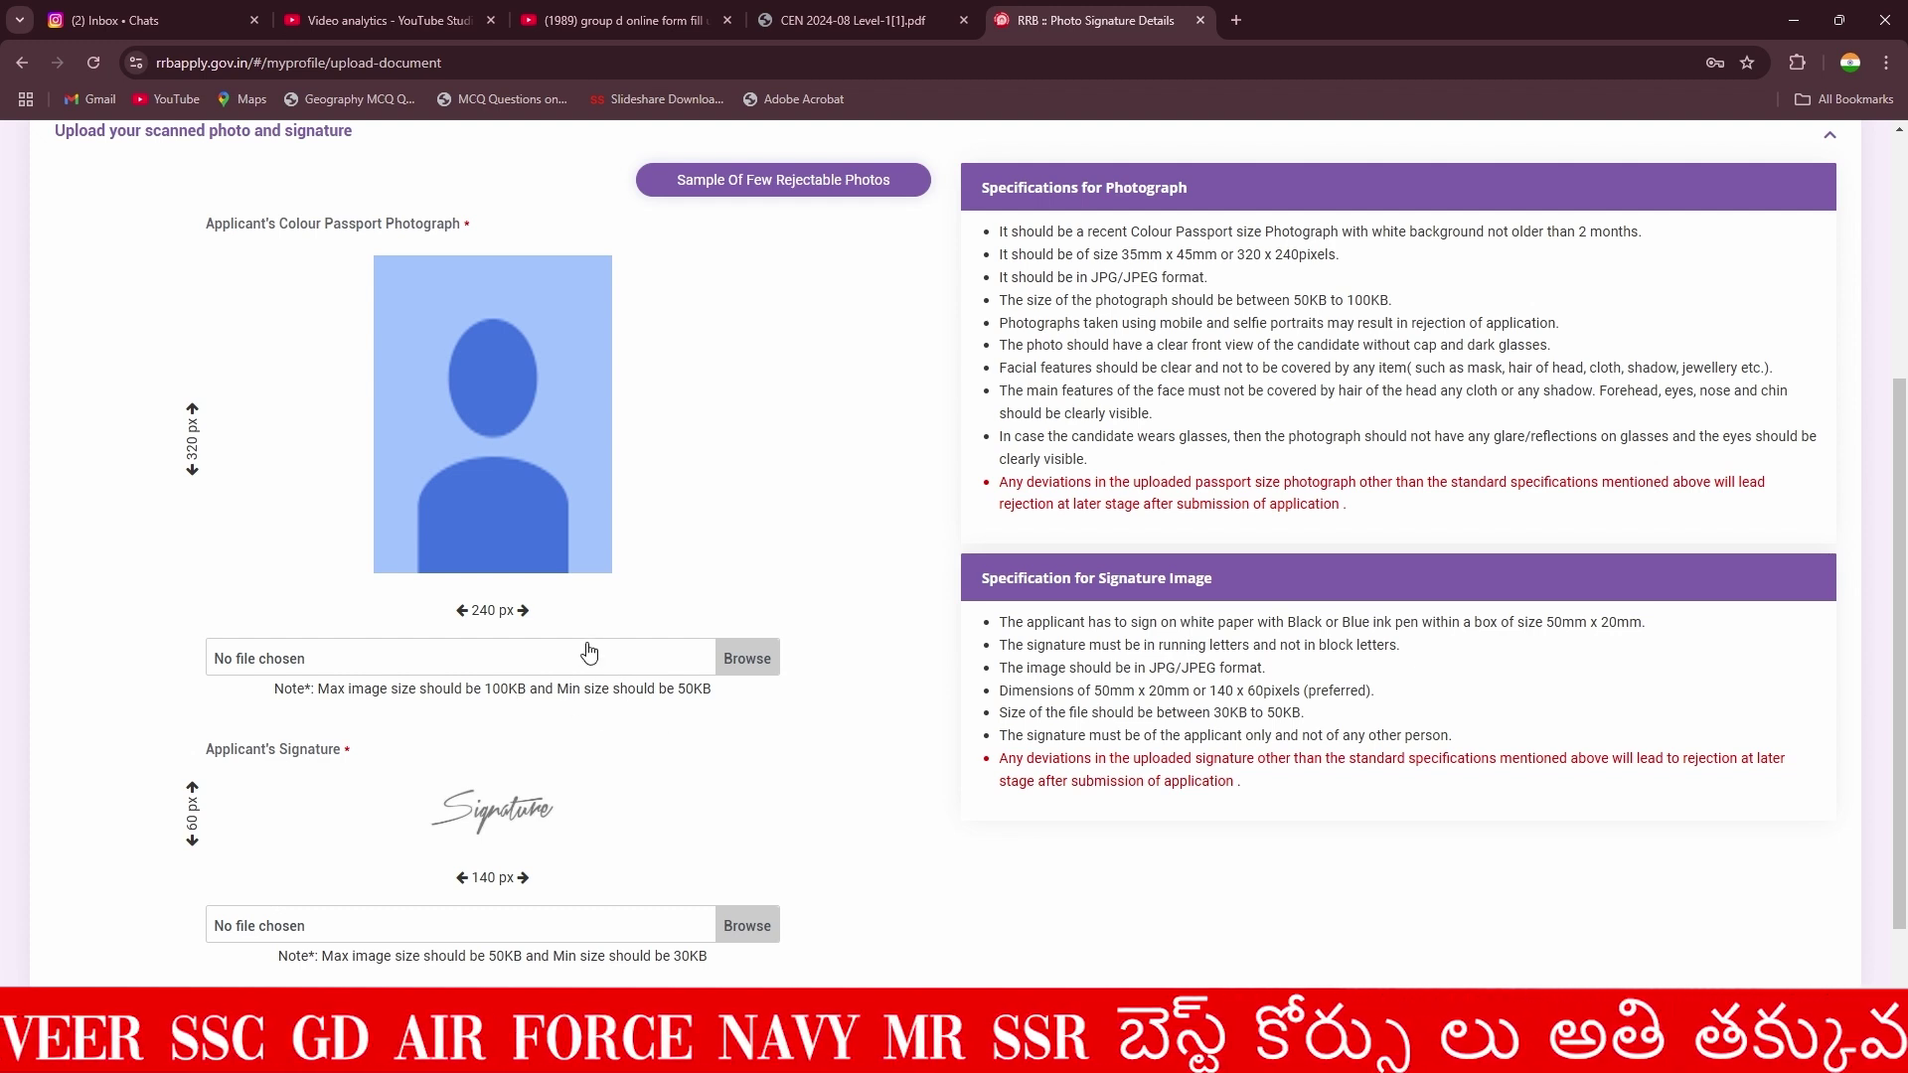
{"action": "scroll", "coordinate": [581, 725], "scroll_direction": "down", "scroll_amount": 2}
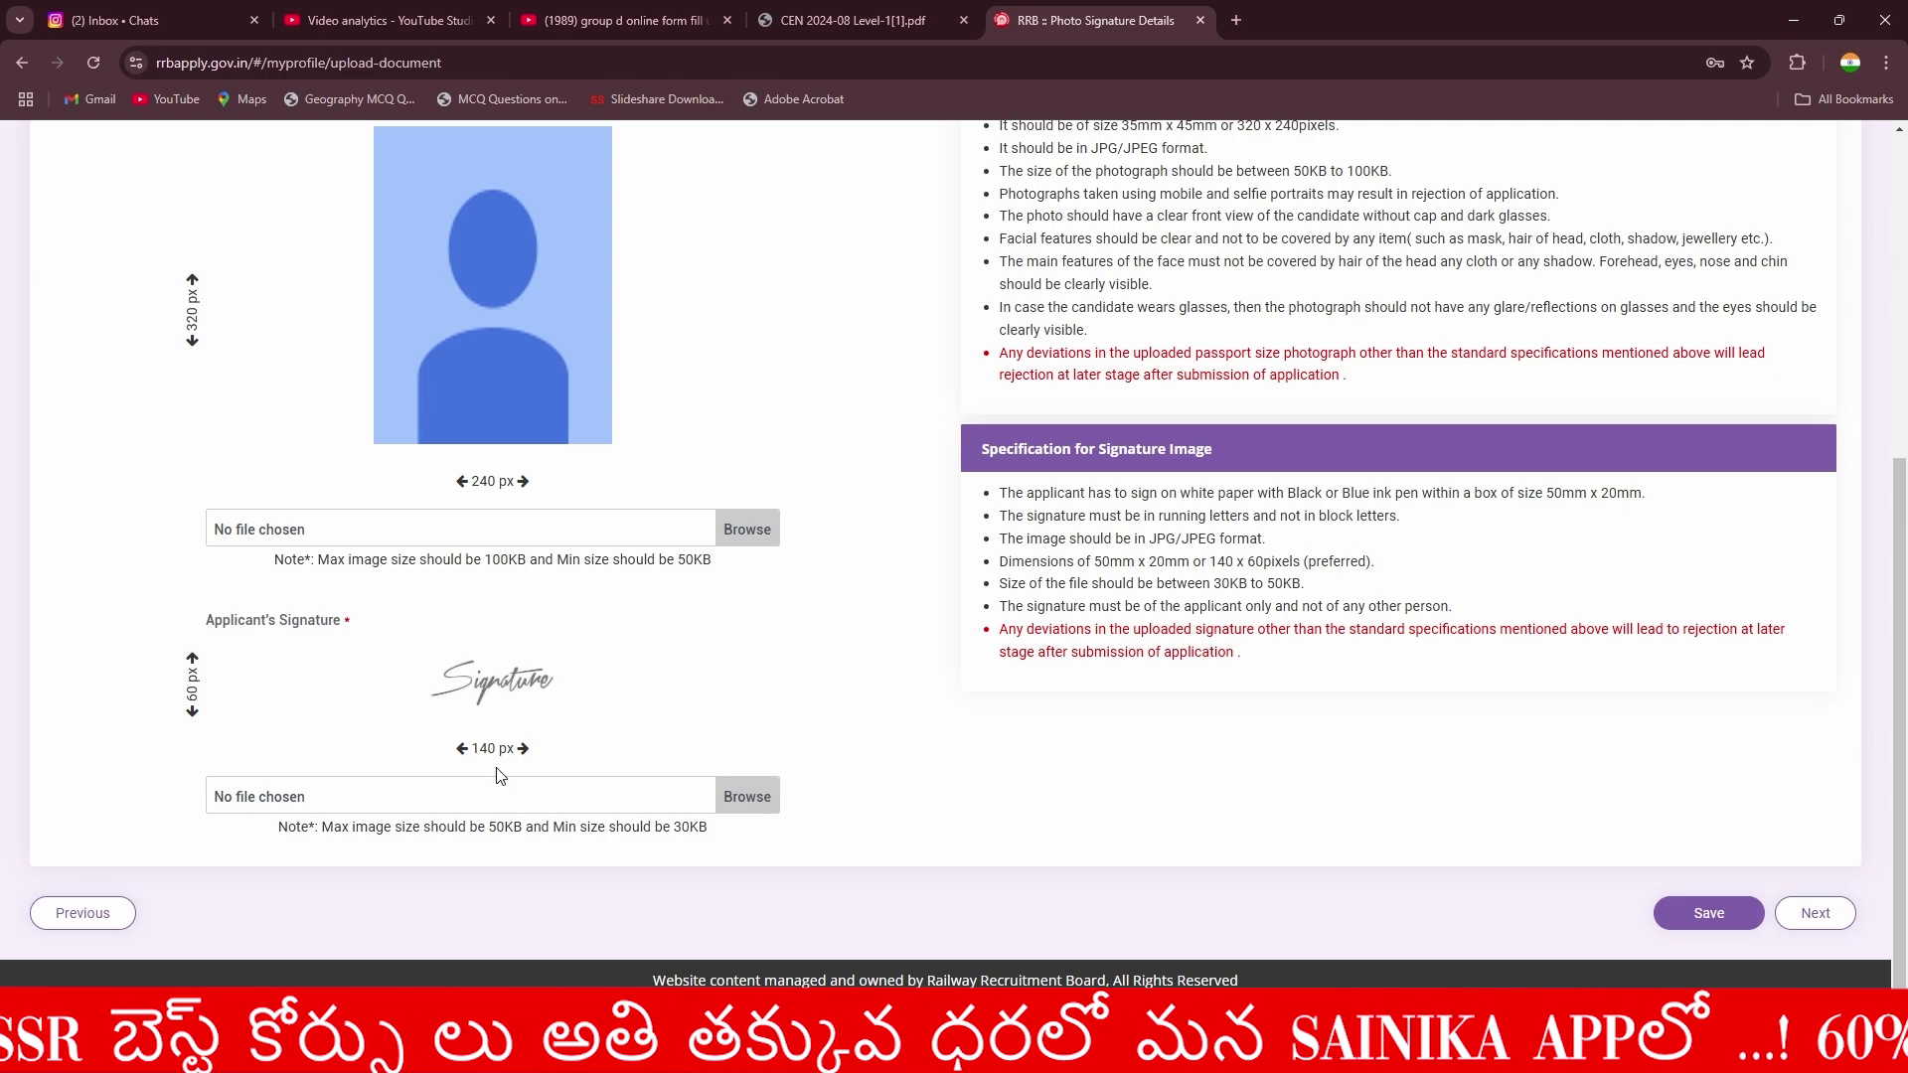
{"action": "scroll", "coordinate": [524, 658], "scroll_direction": "up", "scroll_amount": 2}
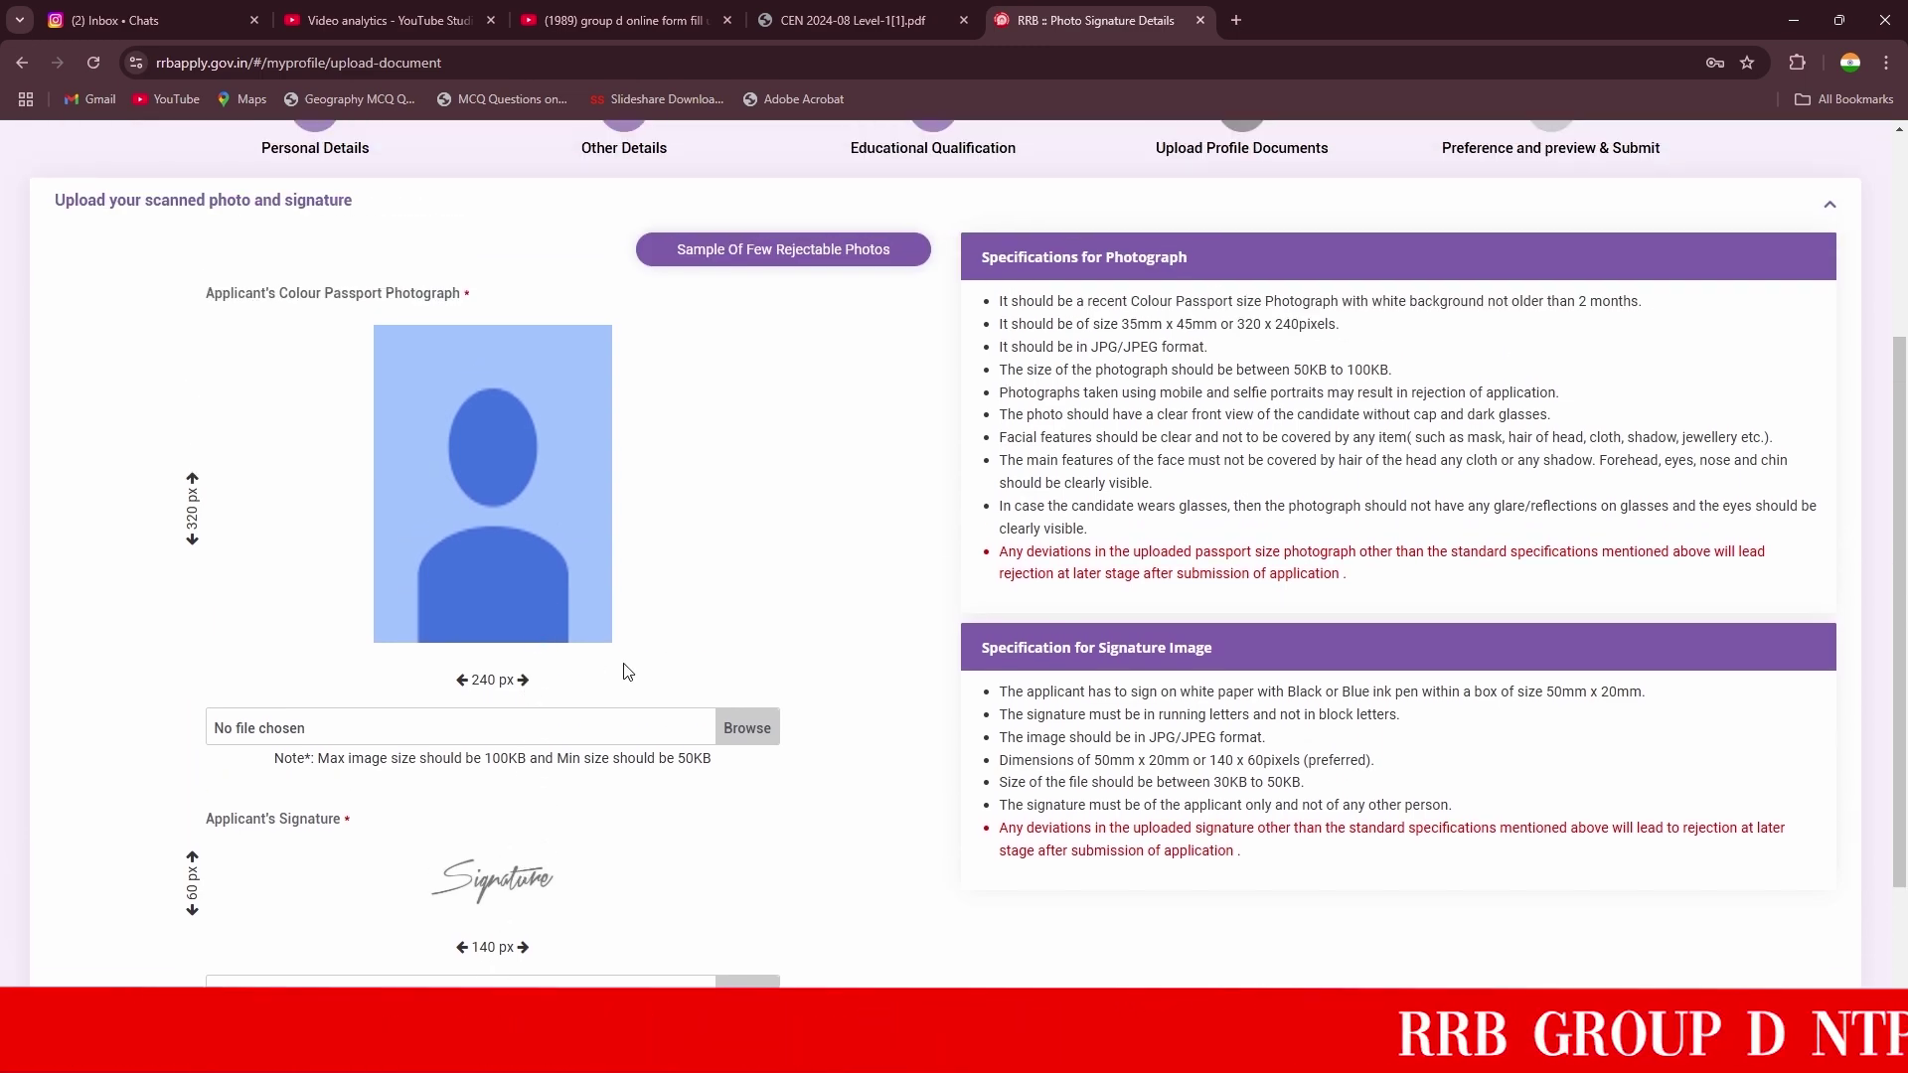
{"action": "scroll", "coordinate": [519, 641], "scroll_direction": "down", "scroll_amount": 2}
{"action": "scroll", "coordinate": [557, 671], "scroll_direction": "up", "scroll_amount": 2}
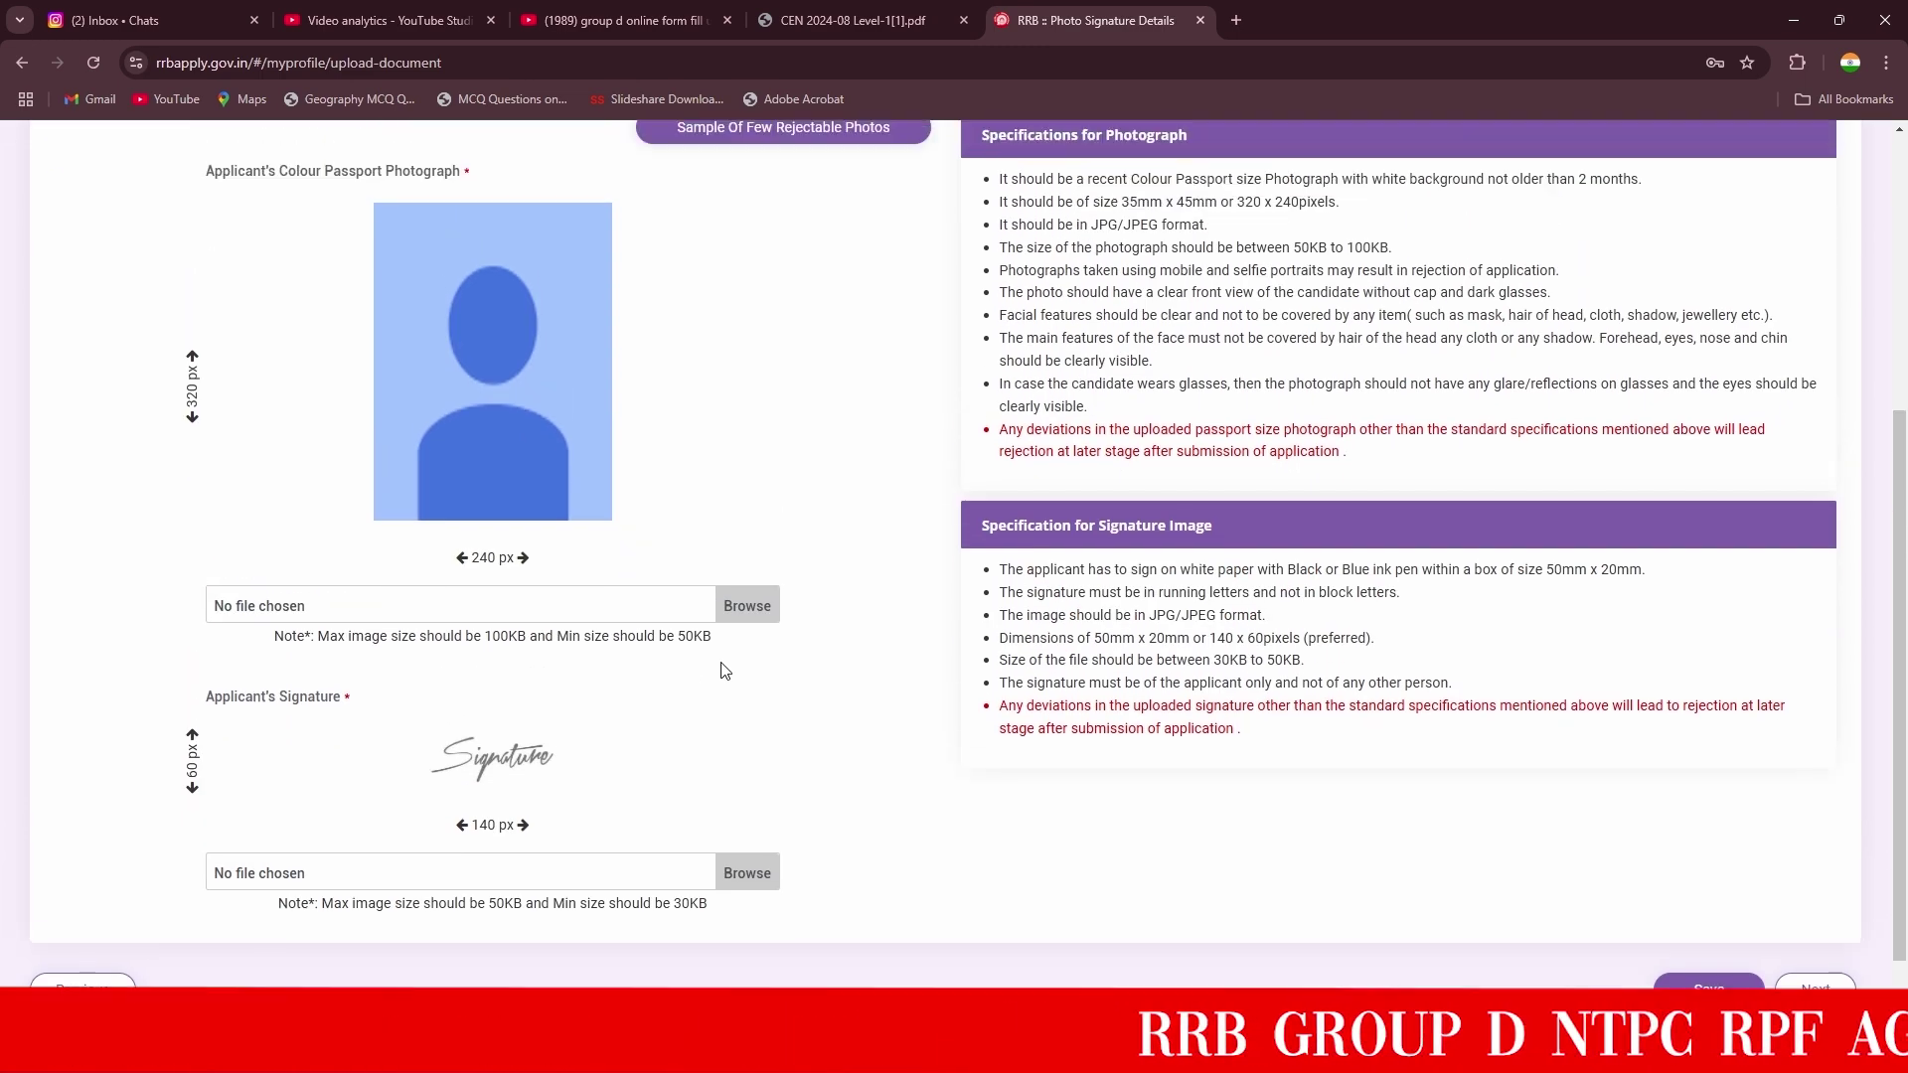
{"action": "scroll", "coordinate": [601, 643], "scroll_direction": "down", "scroll_amount": 2}
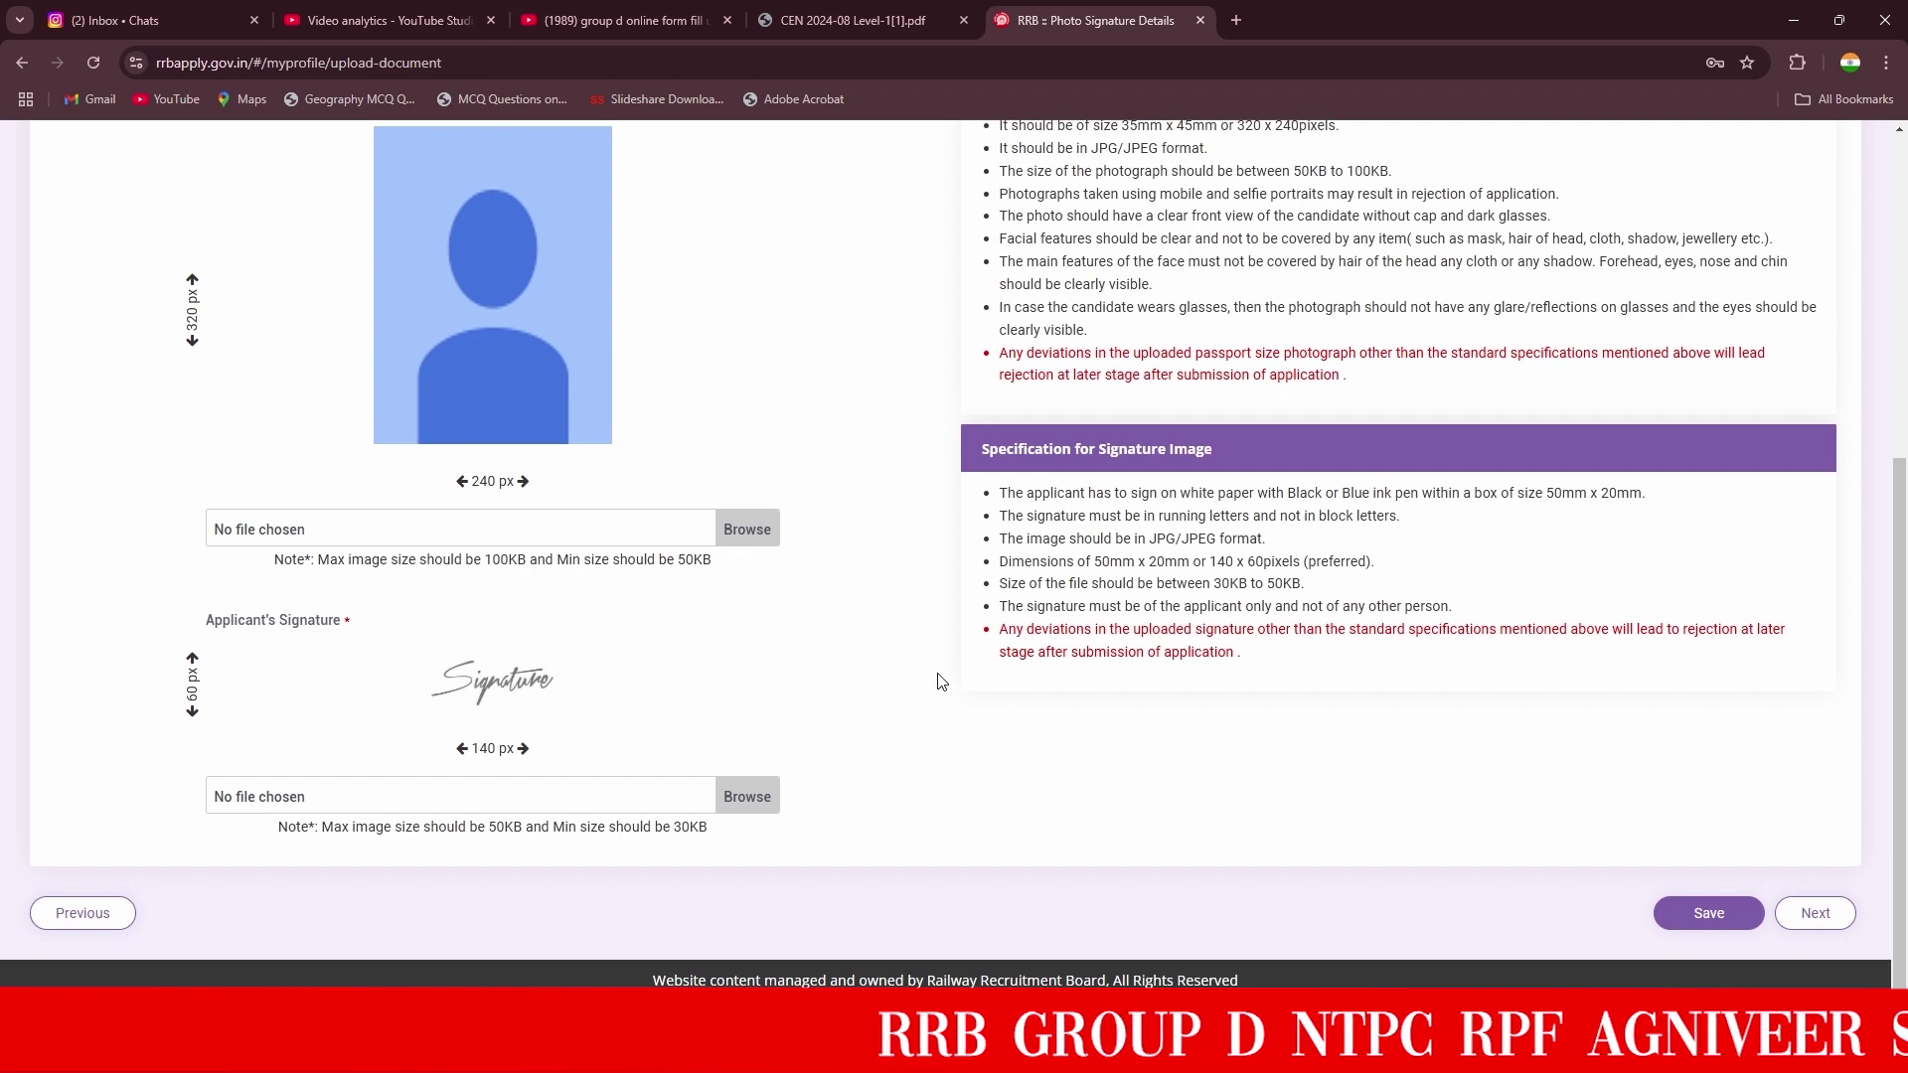
{"action": "scroll", "coordinate": [384, 757], "scroll_direction": "up", "scroll_amount": 2}
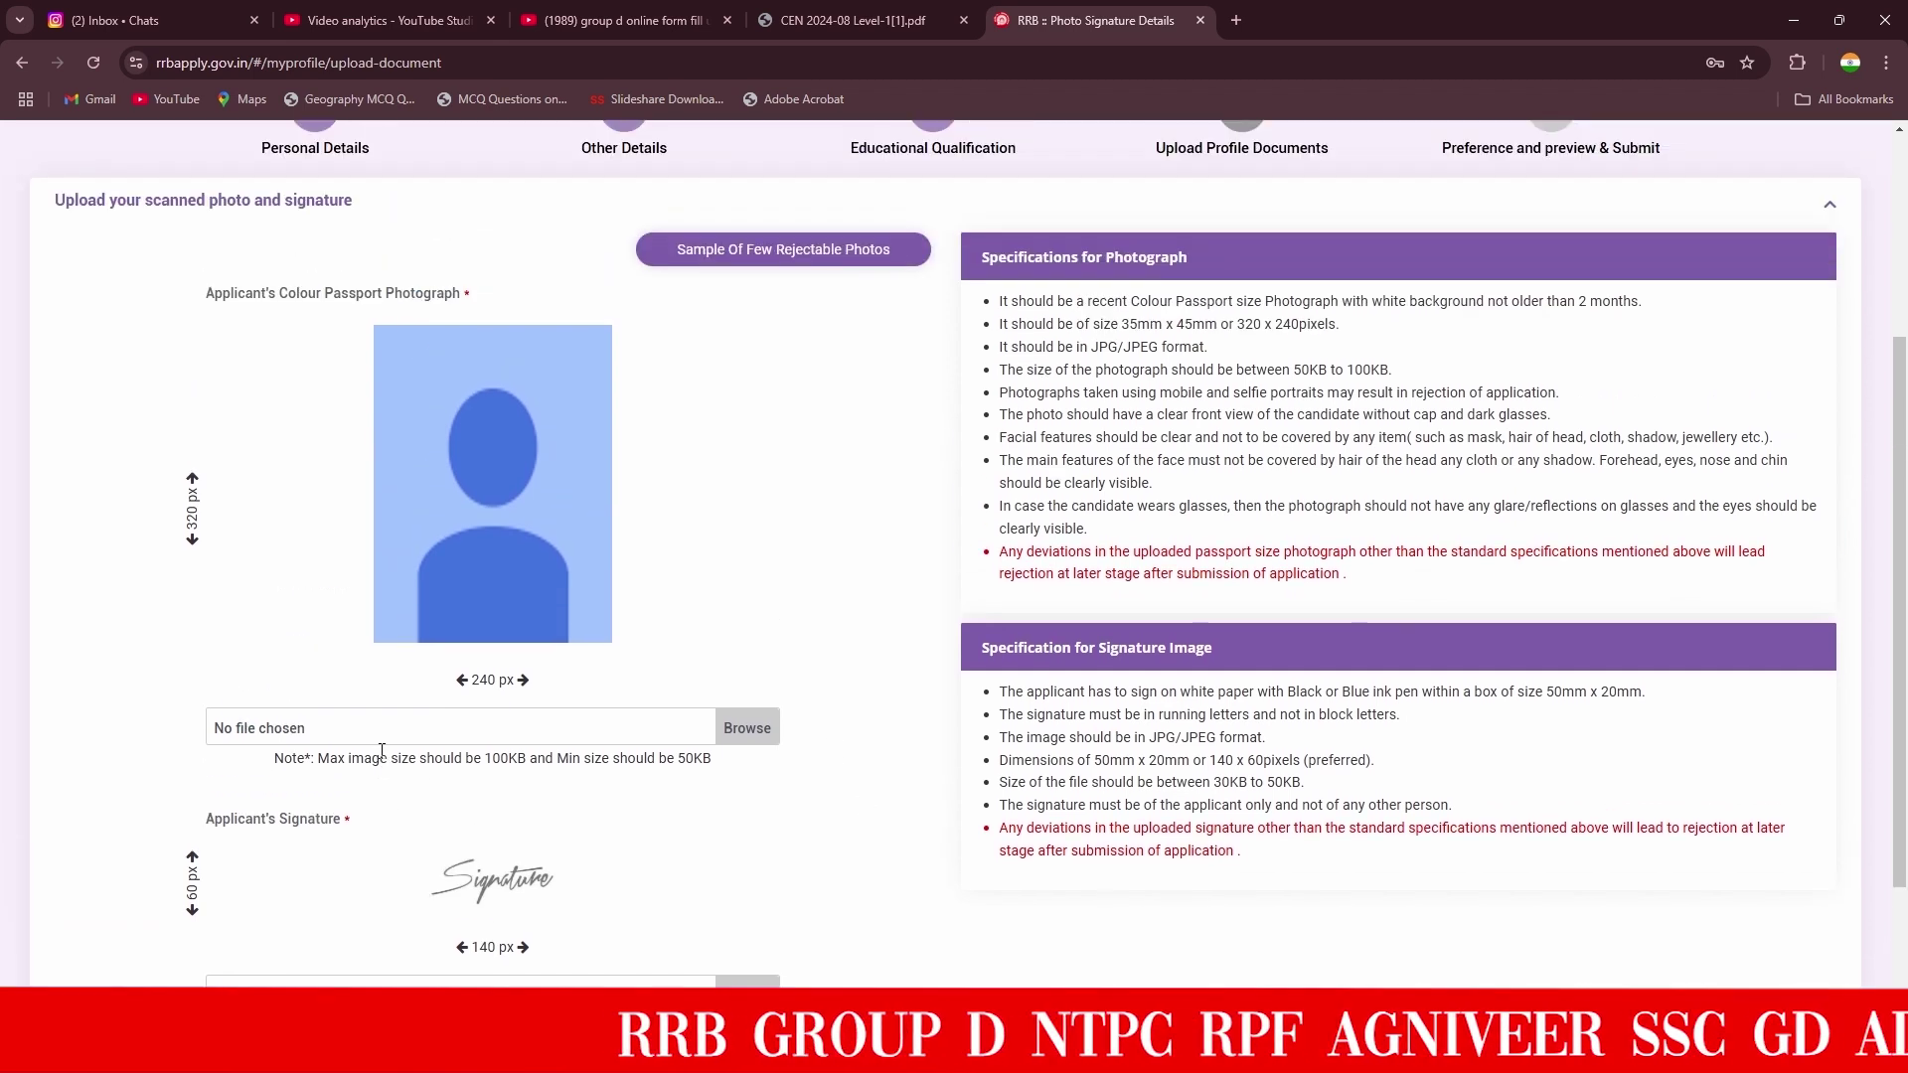
- Review the photo requirements, highlighting the 240 px width and 320 px height
{"action": "scroll", "coordinate": [382, 752], "scroll_direction": "up", "scroll_amount": 1}
{"action": "scroll", "coordinate": [384, 756], "scroll_direction": "down", "scroll_amount": 2}
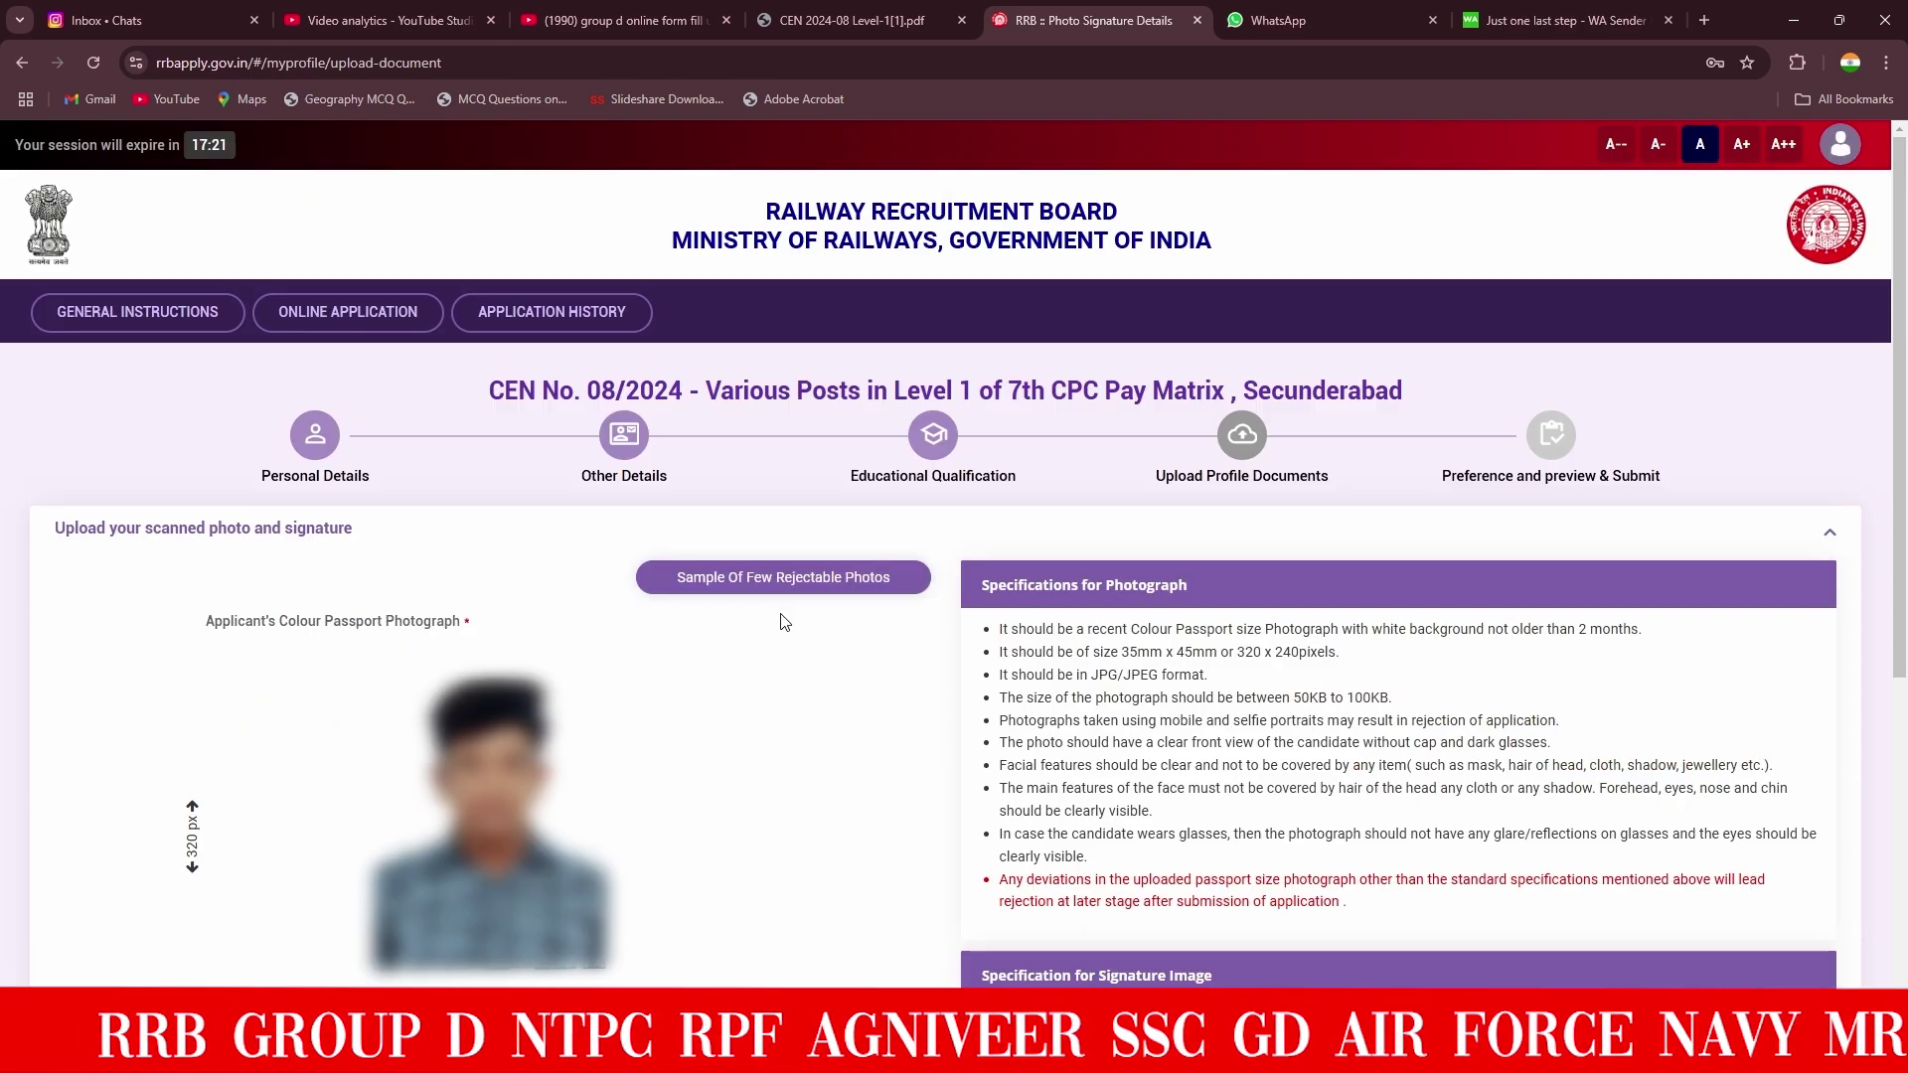
{"action": "scroll", "coordinate": [784, 622], "scroll_direction": "down", "scroll_amount": 1}
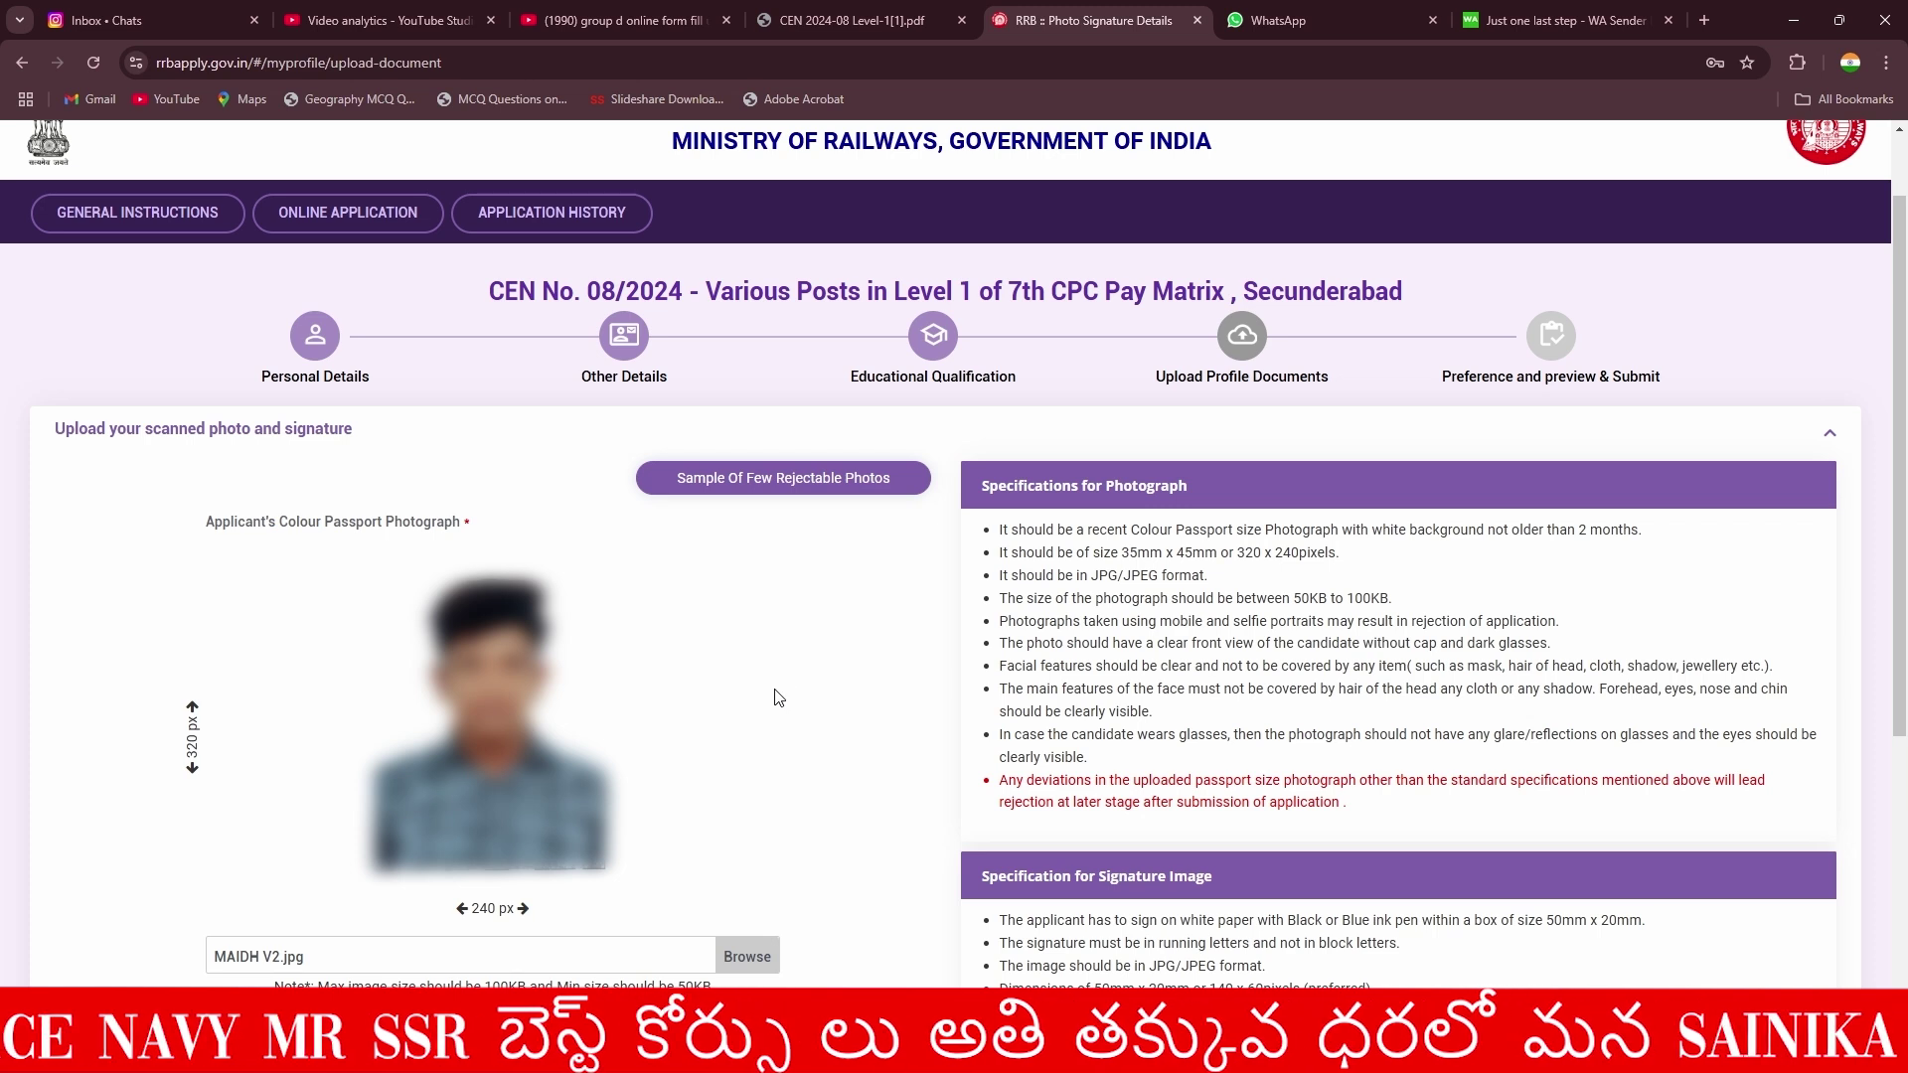
{"action": "scroll", "coordinate": [778, 697], "scroll_direction": "down", "scroll_amount": 2}
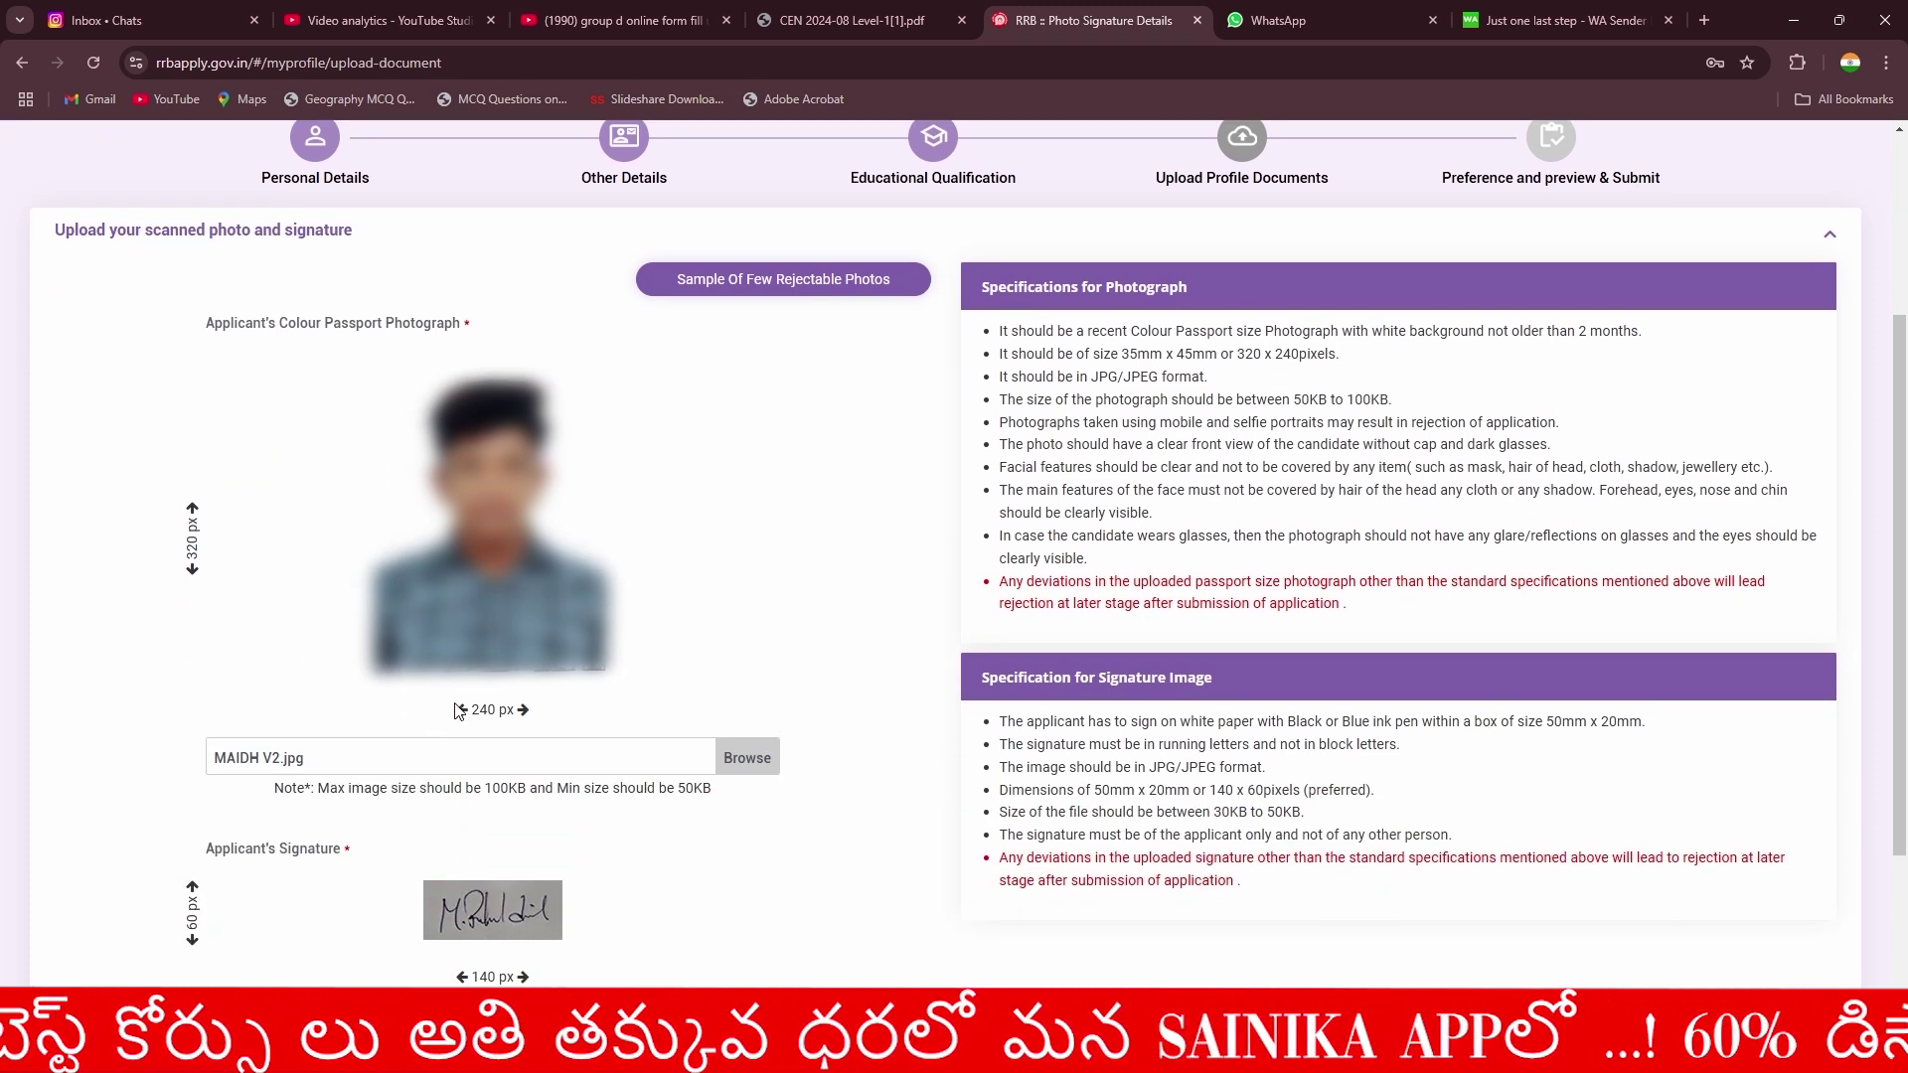
{"action": "left_click_drag", "start_coordinate": [463, 710], "coordinate": [569, 698]}
{"action": "left_click", "coordinate": [567, 695]}
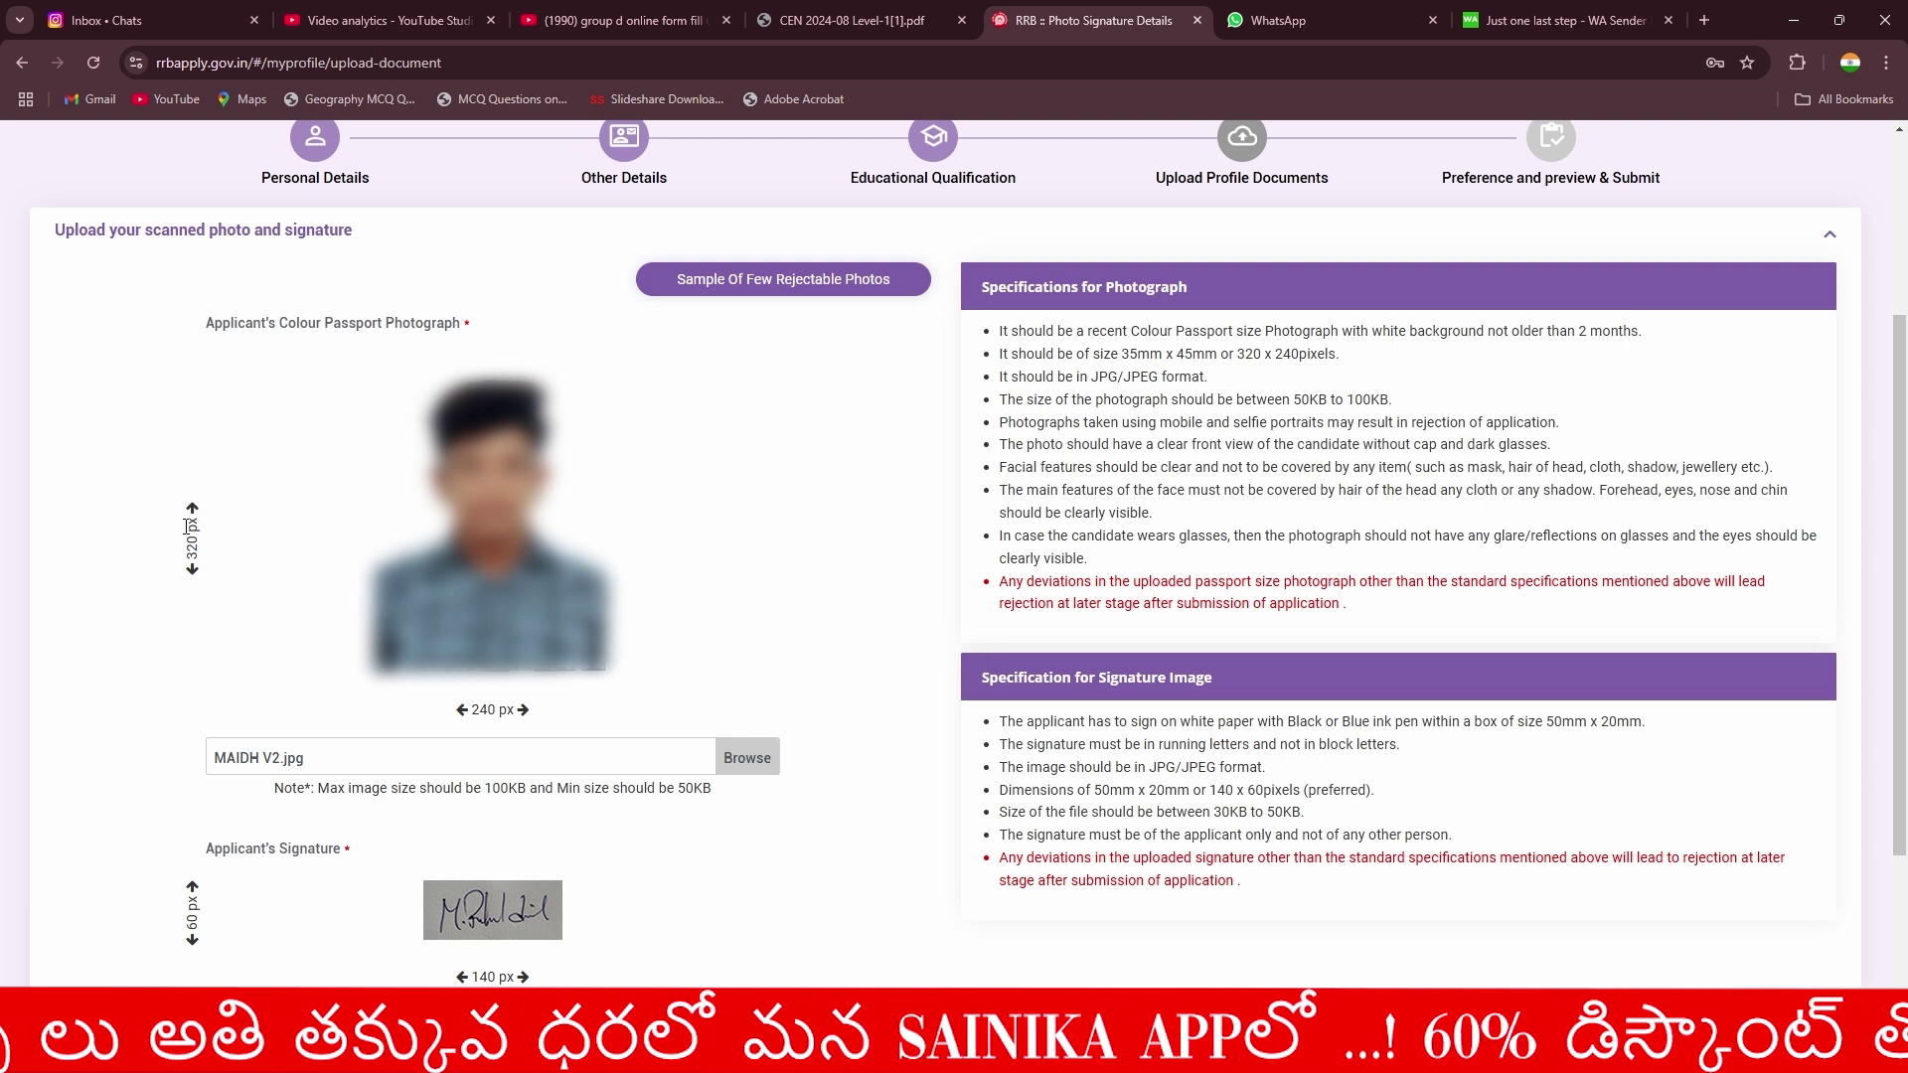
{"action": "left_click_drag", "start_coordinate": [186, 527], "coordinate": [186, 586]}
{"action": "left_click", "coordinate": [223, 609]}
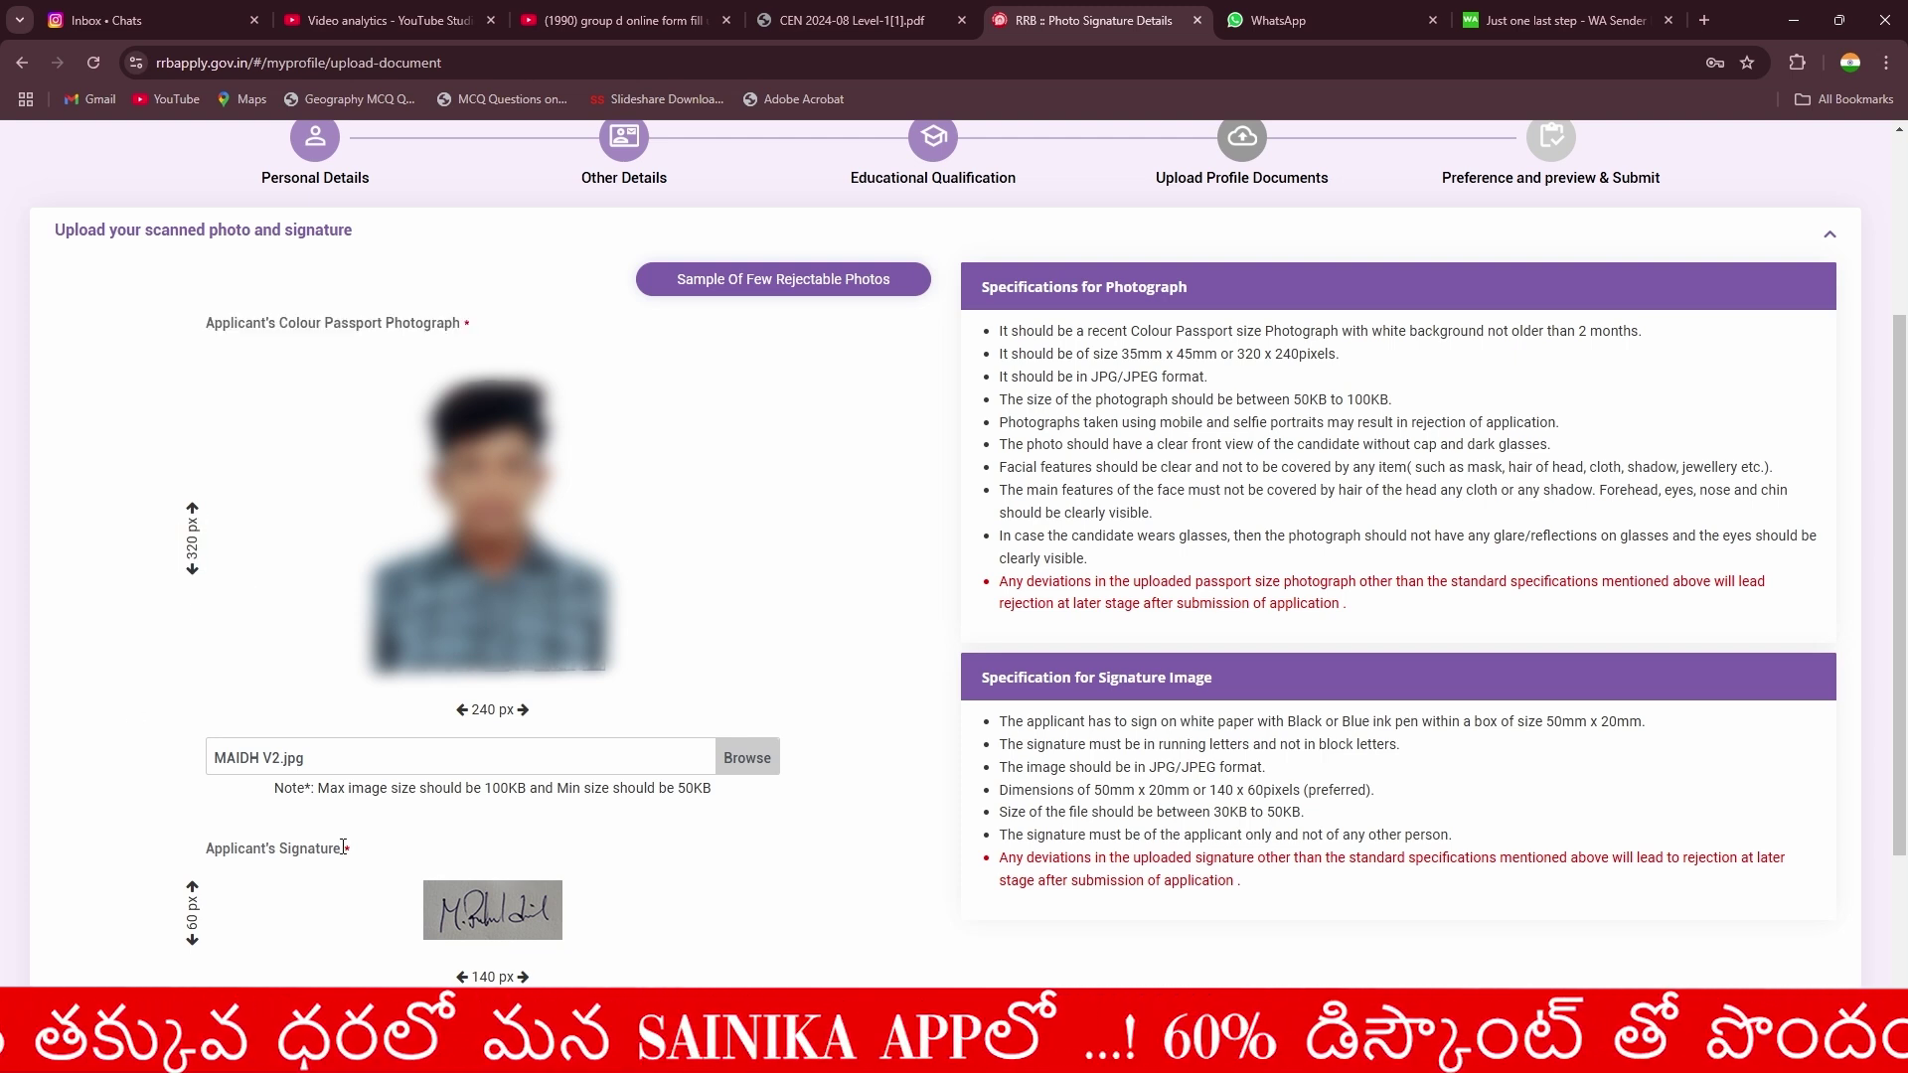
- Highlight the photo size note and the signature's 140x60 px, 50KB max / 30KB min limits
{"action": "scroll", "coordinate": [397, 834], "scroll_direction": "down", "scroll_amount": 2}
{"action": "left_click_drag", "start_coordinate": [381, 589], "coordinate": [720, 626]}
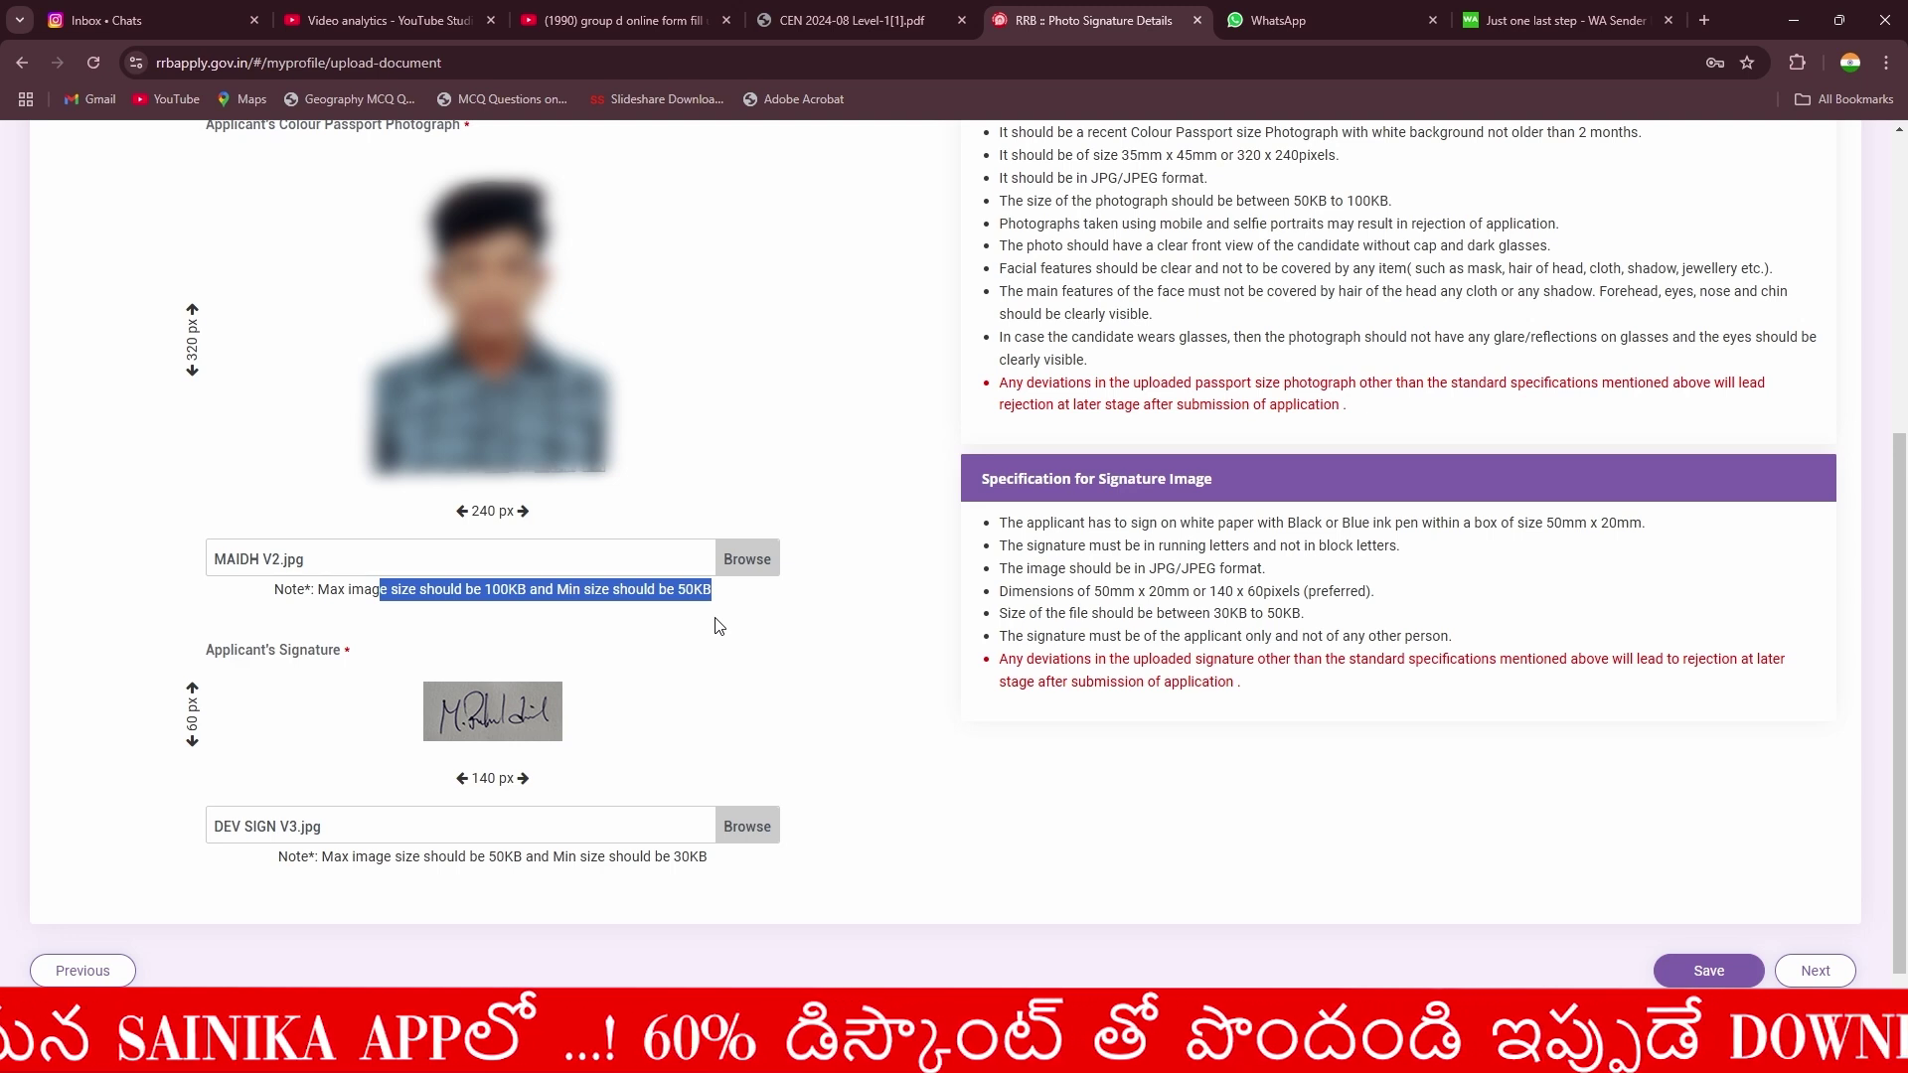
{"action": "left_click", "coordinate": [711, 671]}
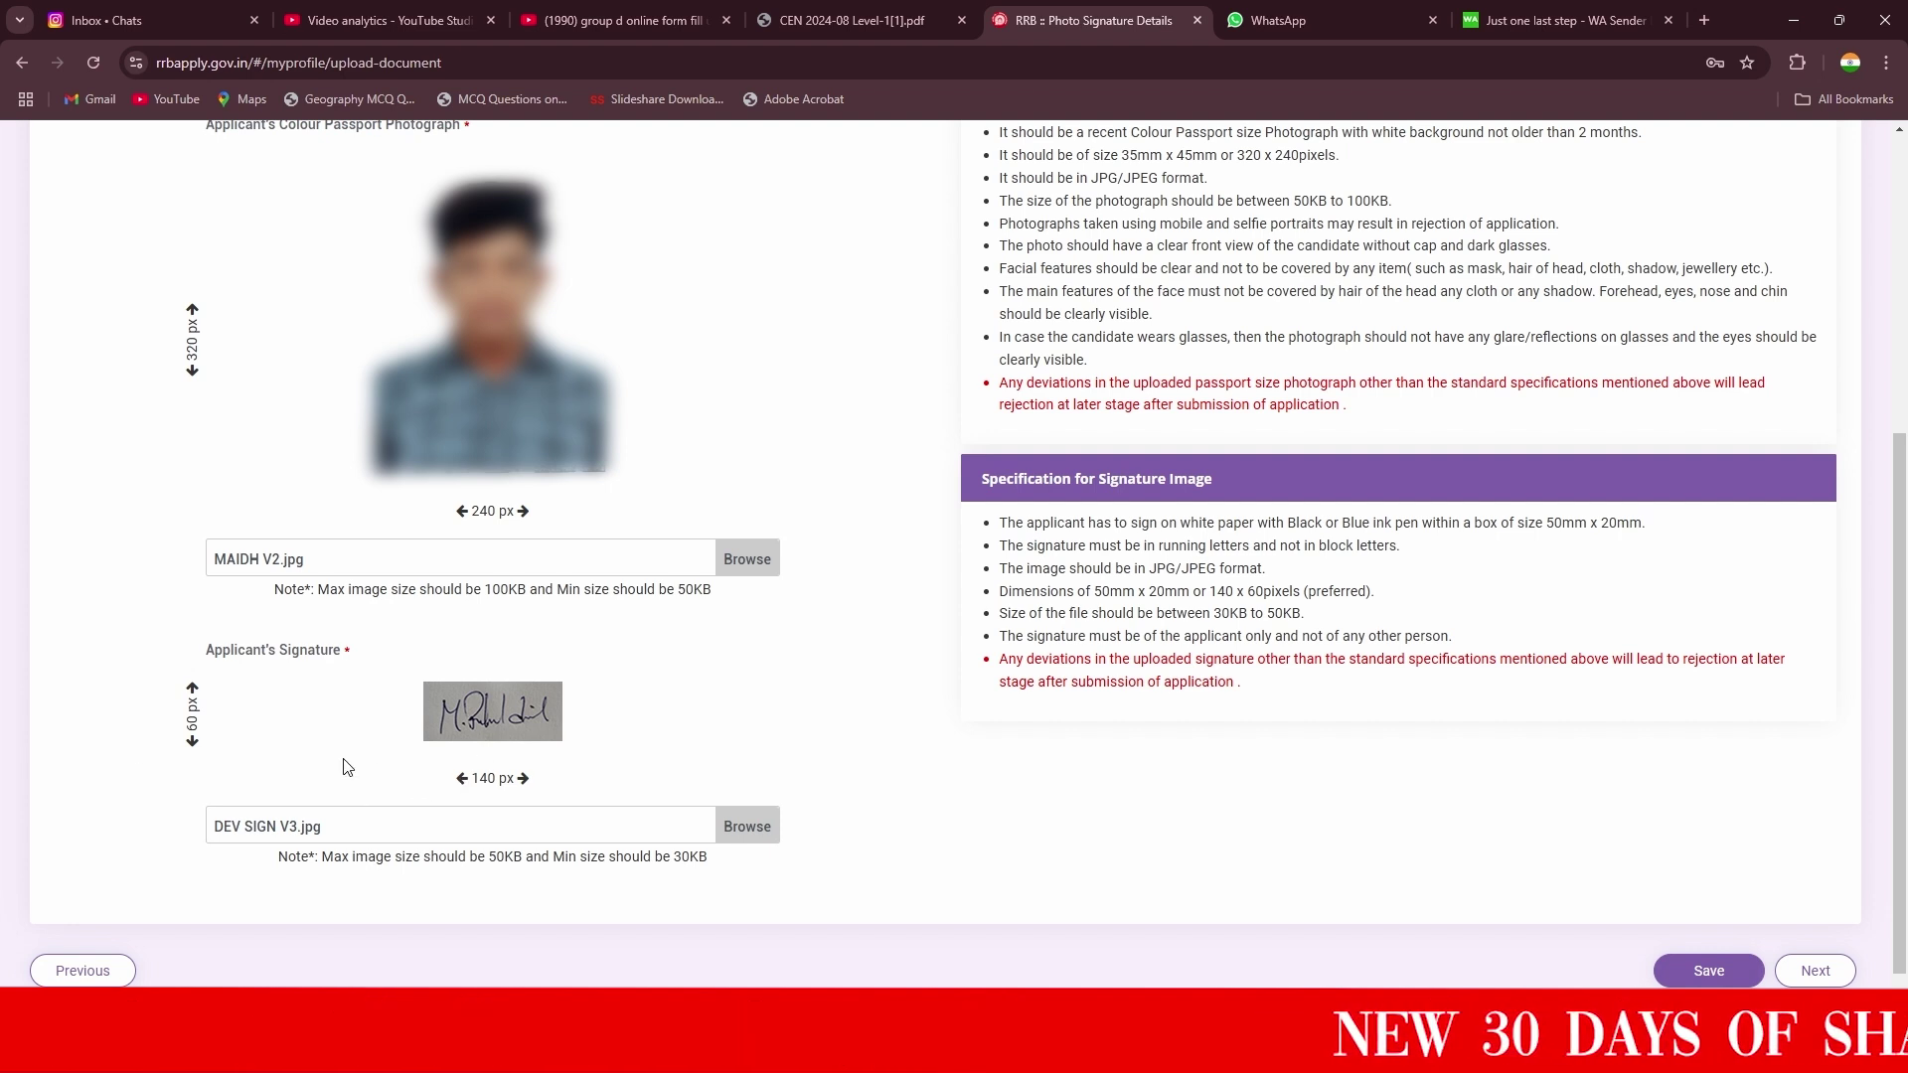
{"action": "left_click_drag", "start_coordinate": [465, 784], "coordinate": [581, 795]}
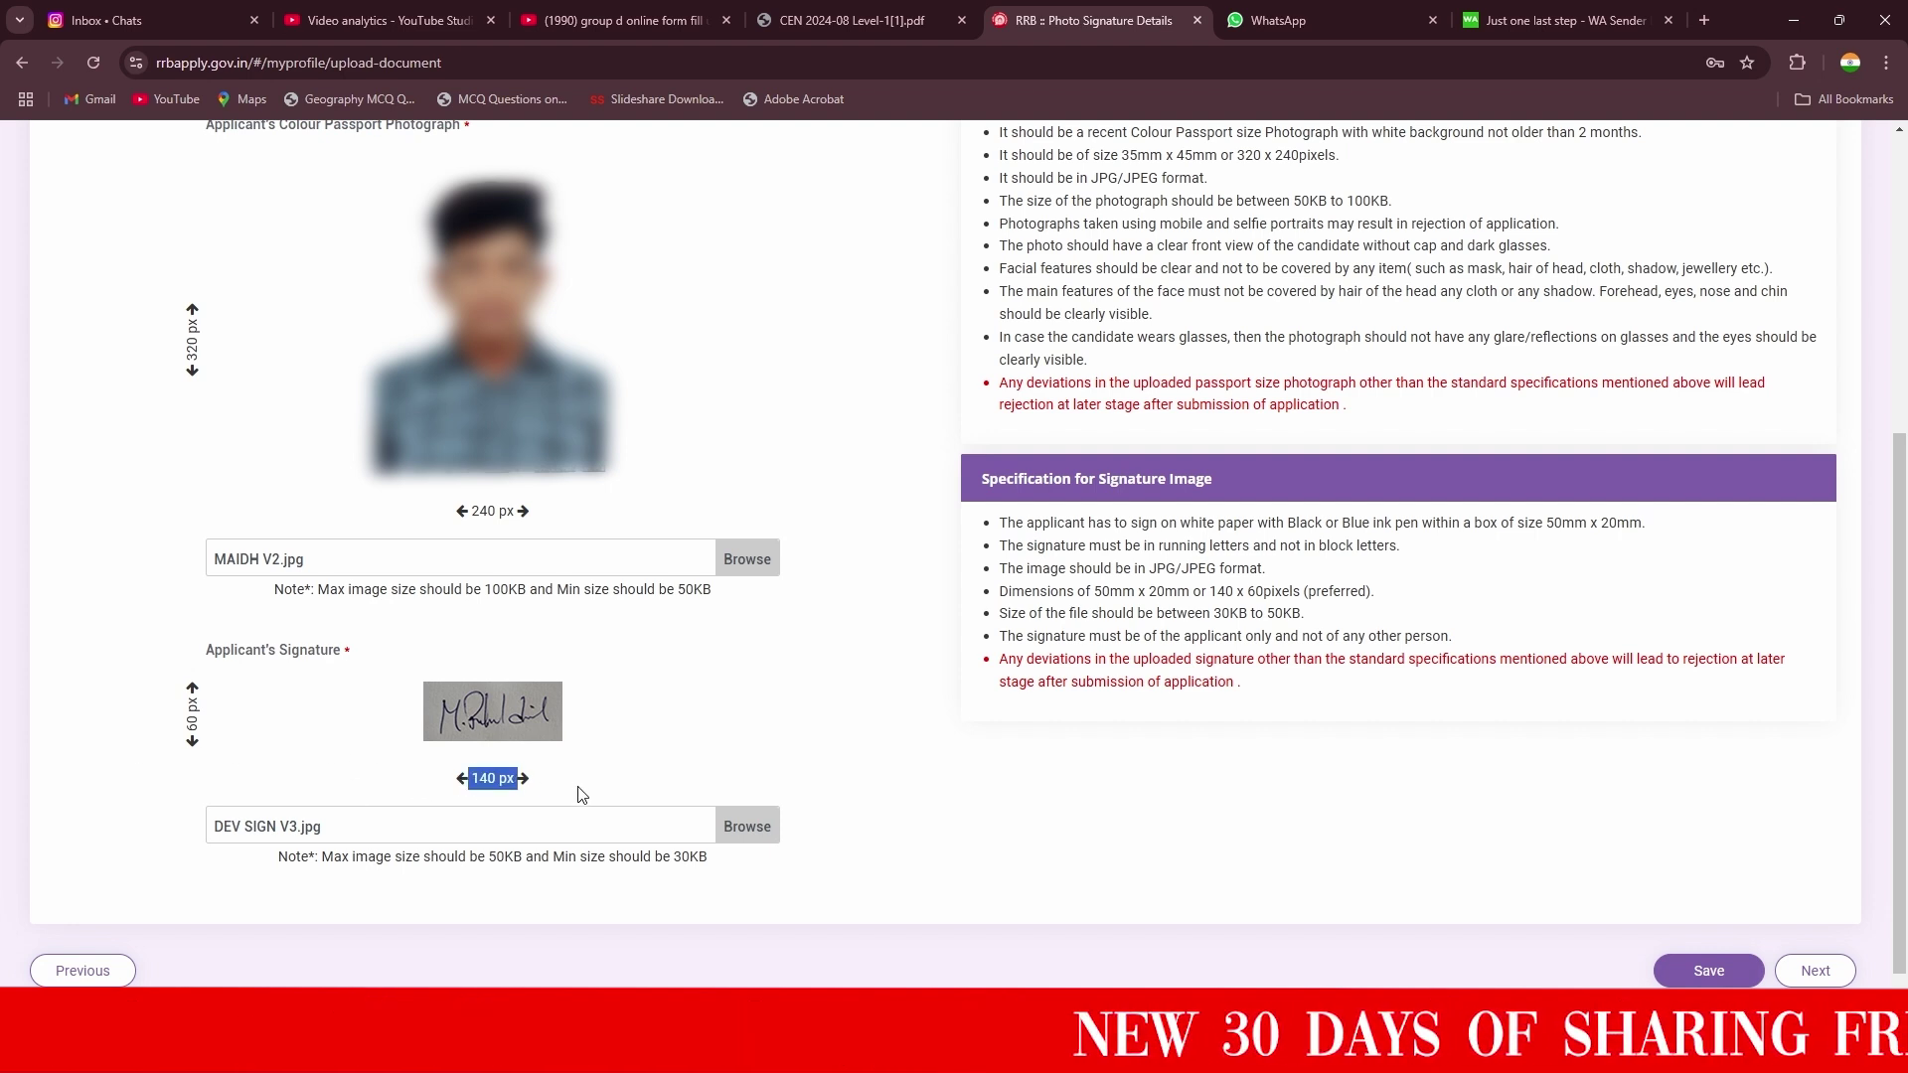
{"action": "left_click_drag", "start_coordinate": [204, 646], "coordinate": [154, 787]}
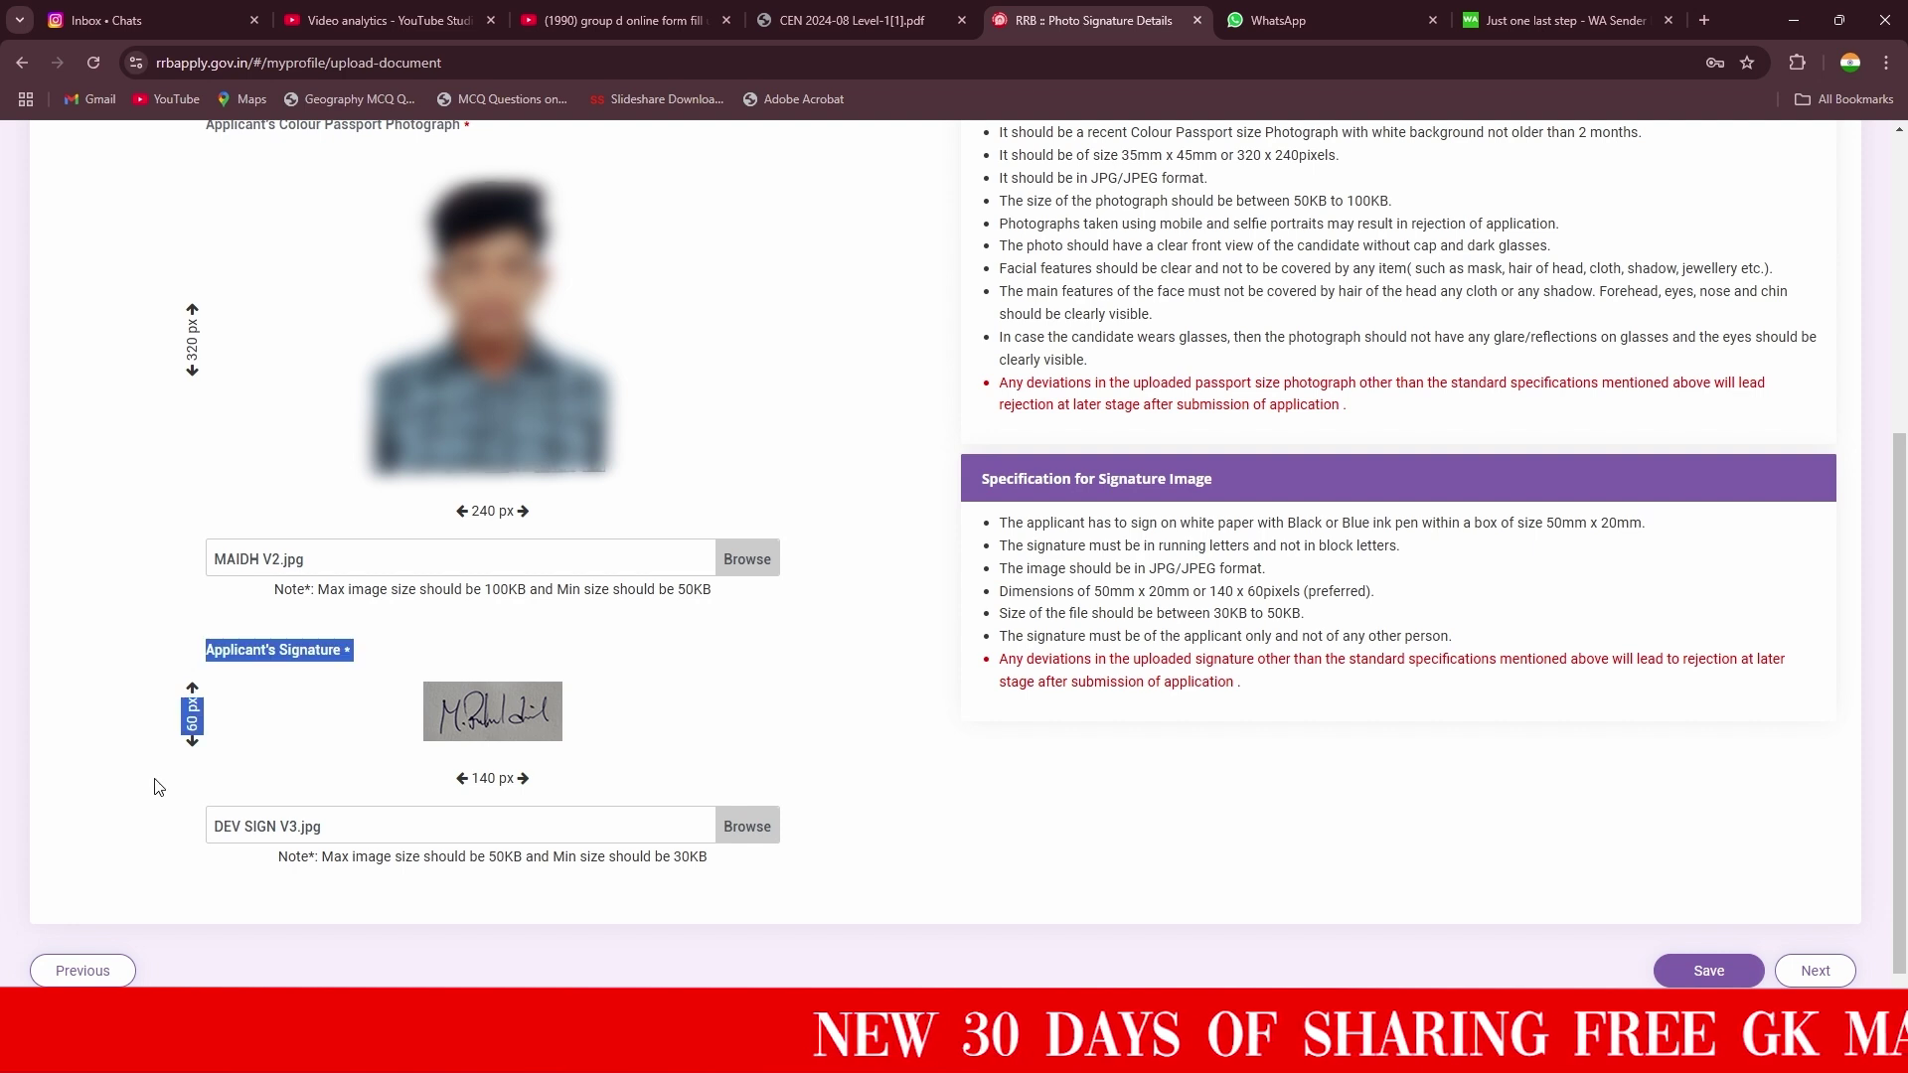
{"action": "left_click", "coordinate": [188, 767]}
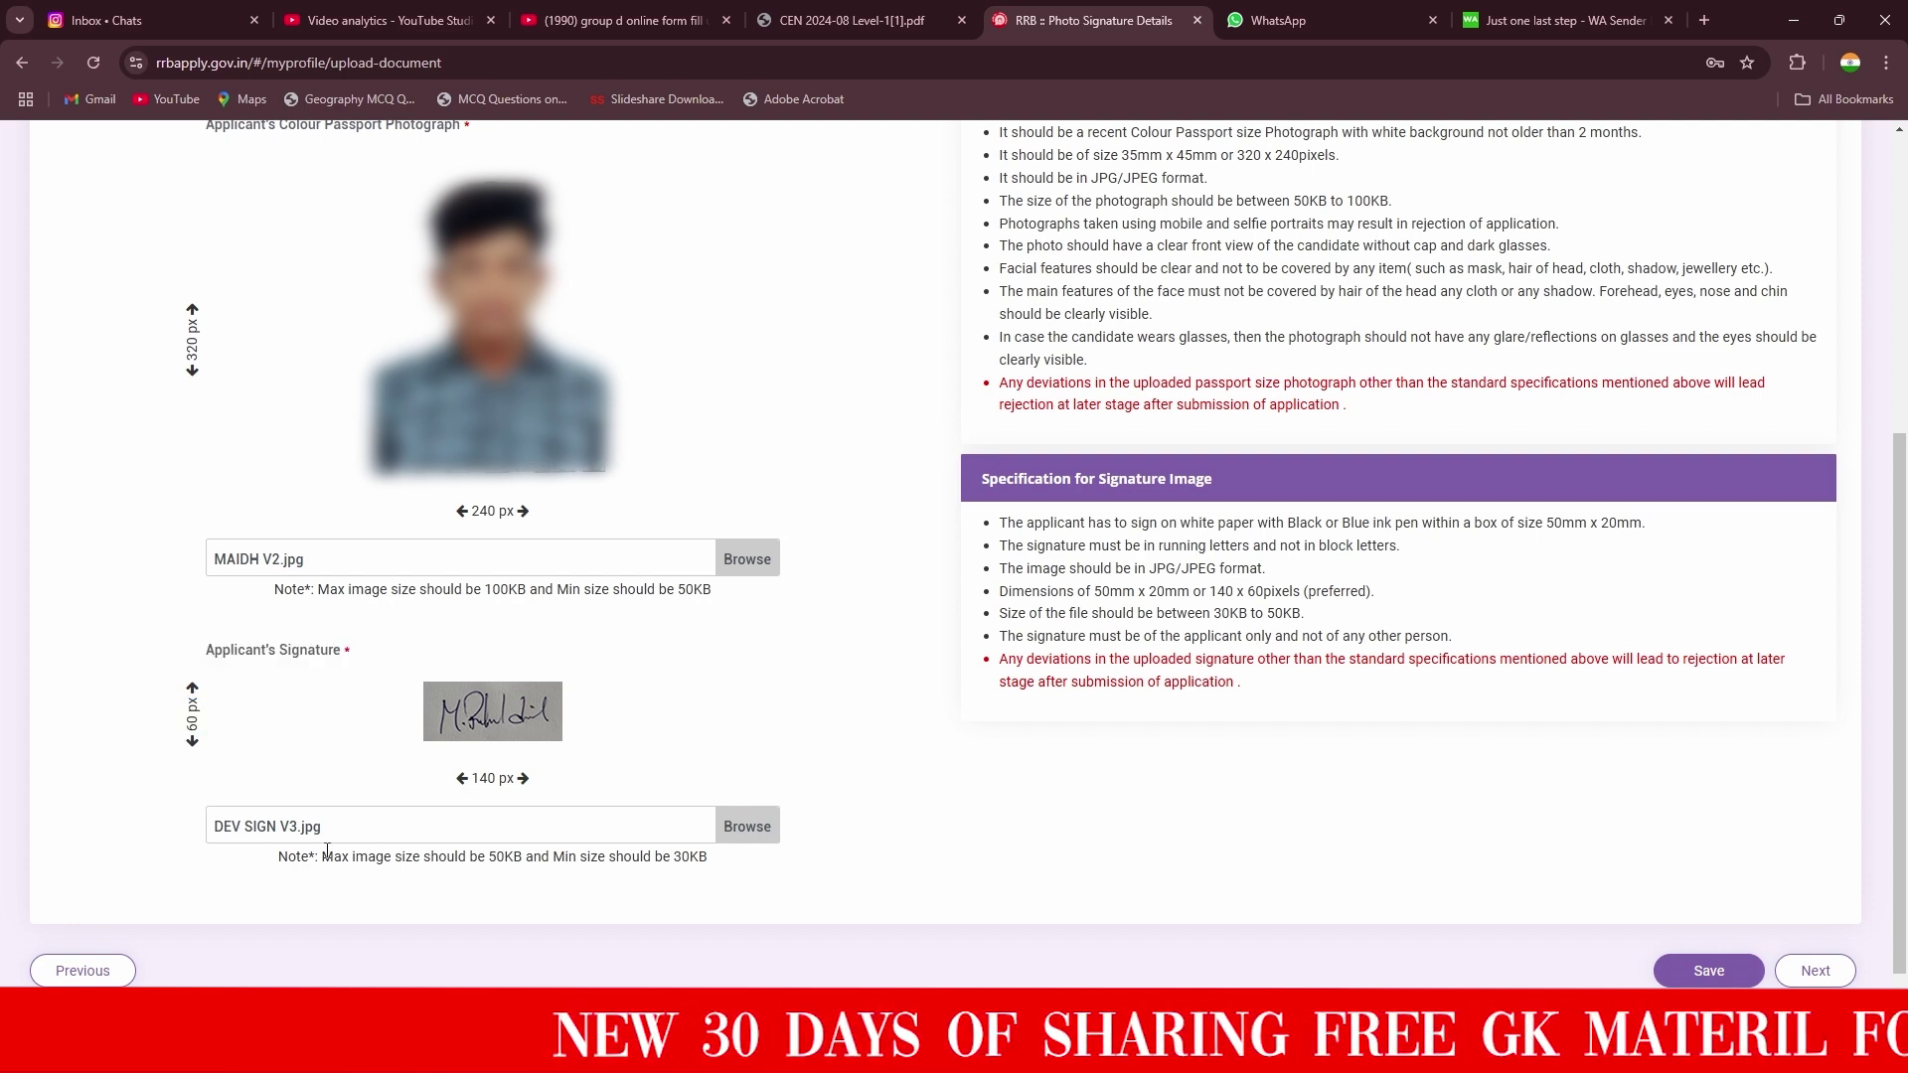
{"action": "left_click_drag", "start_coordinate": [325, 854], "coordinate": [725, 864]}
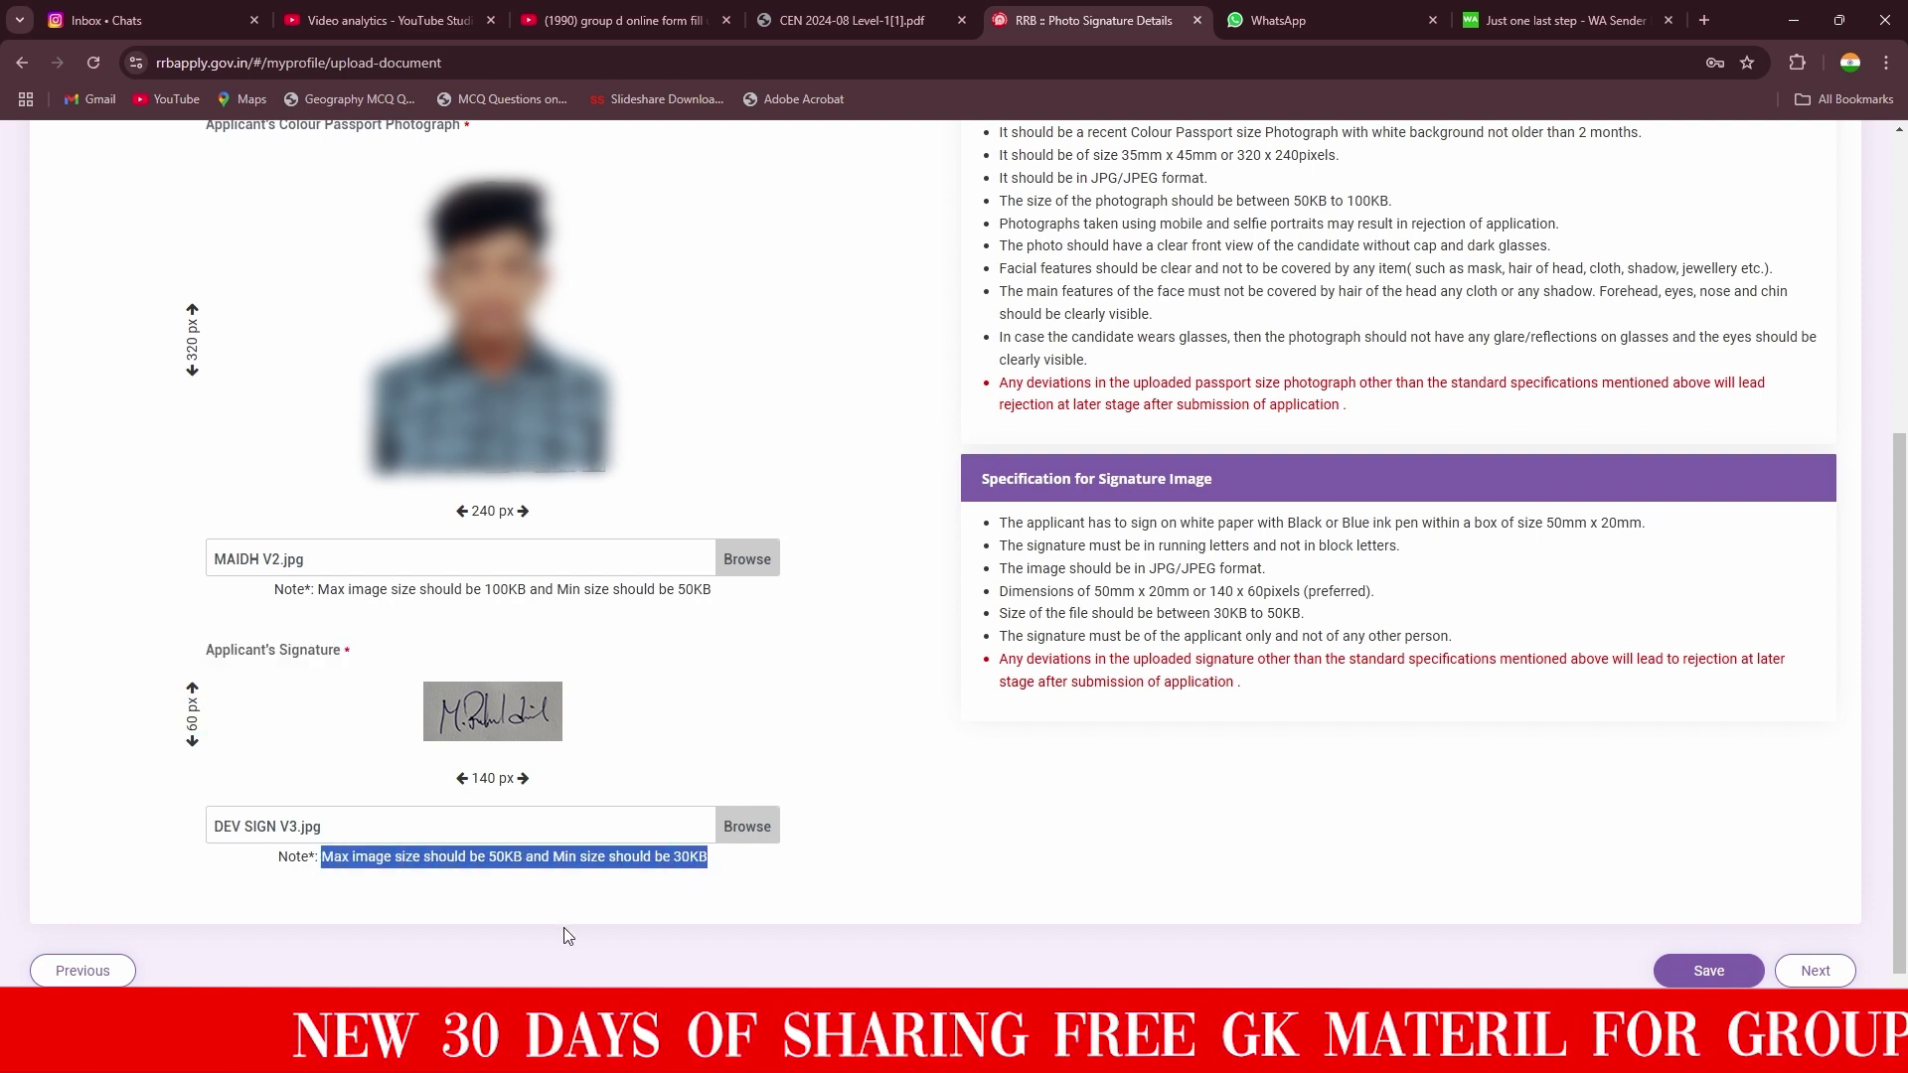
{"action": "left_click", "coordinate": [636, 909]}
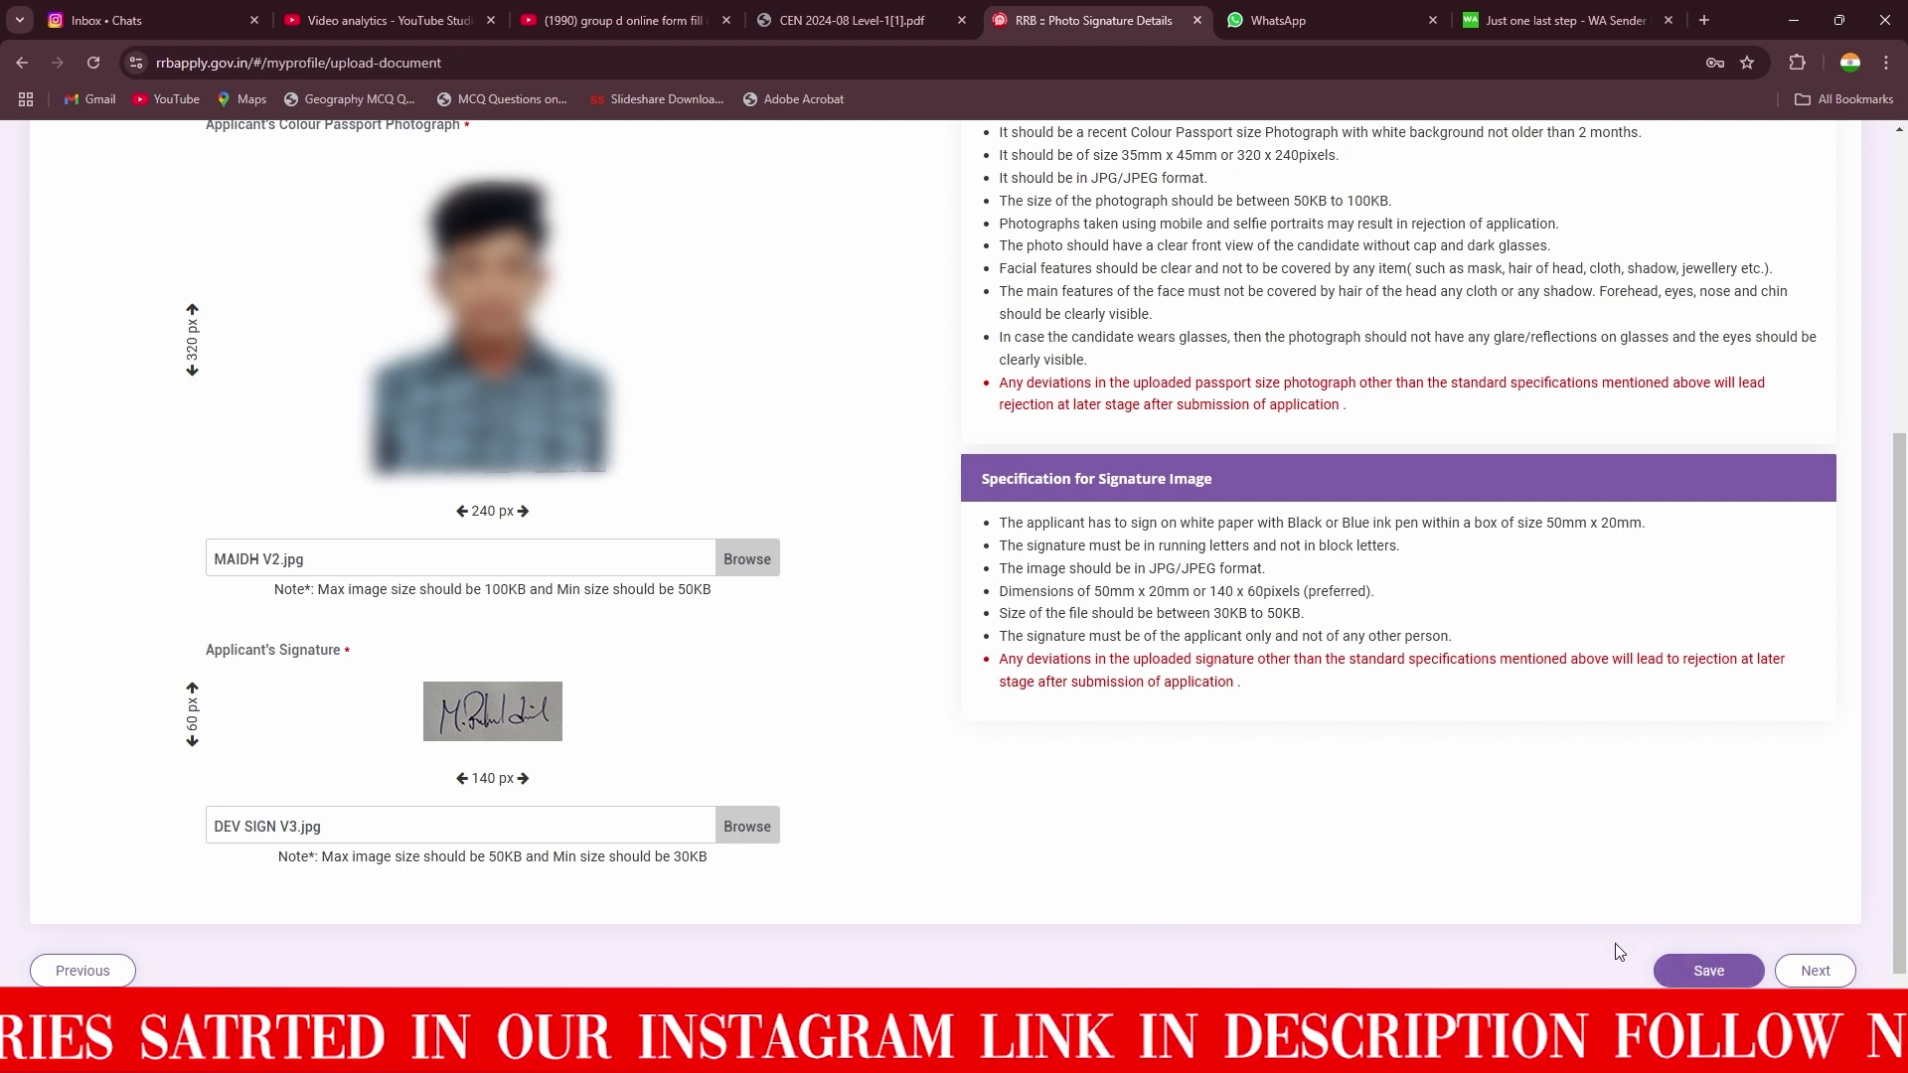
- Save the photo and signature and proceed to Preference and preview & Submit for RRB SECUNDERABAD
{"action": "left_click", "coordinate": [1707, 971]}
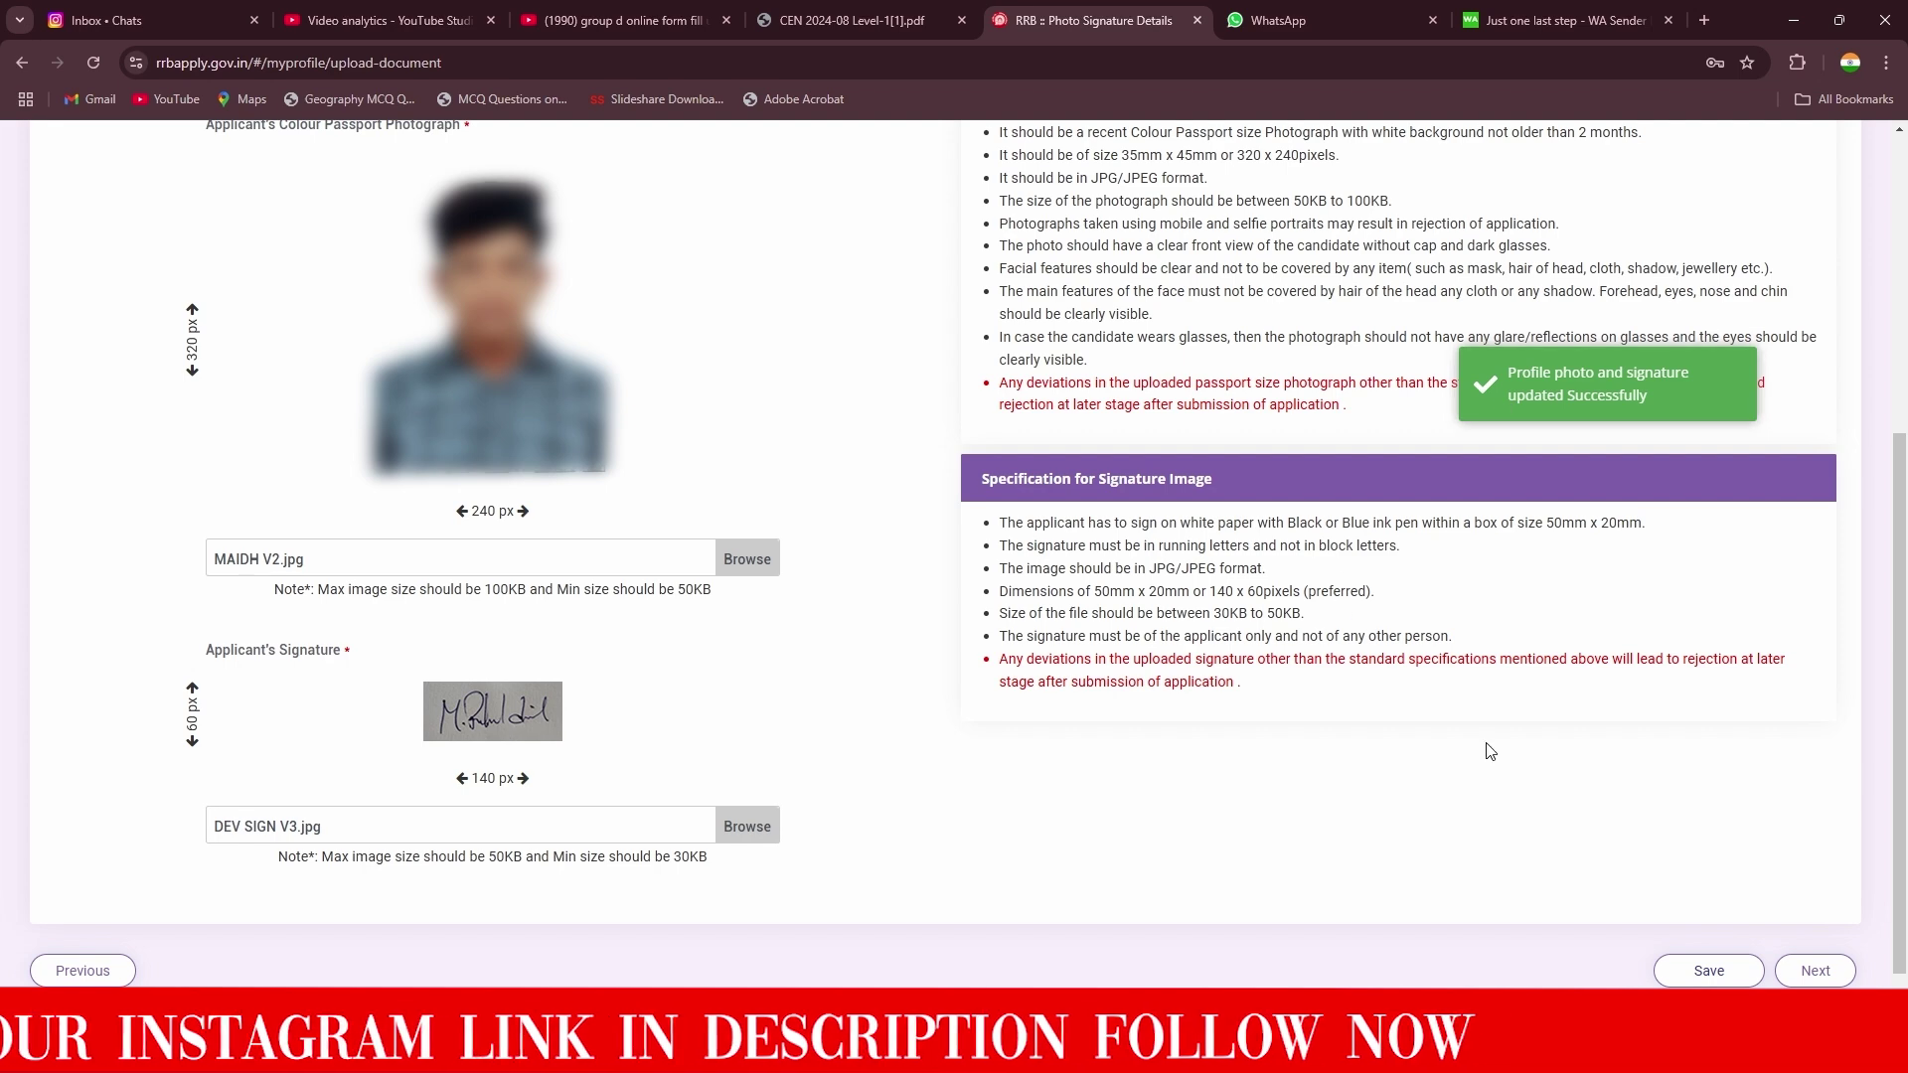
{"action": "scroll", "coordinate": [1488, 879], "scroll_direction": "up", "scroll_amount": 3}
{"action": "scroll", "coordinate": [1497, 851], "scroll_direction": "down", "scroll_amount": 4}
{"action": "scroll", "coordinate": [1497, 851], "scroll_direction": "down", "scroll_amount": 1}
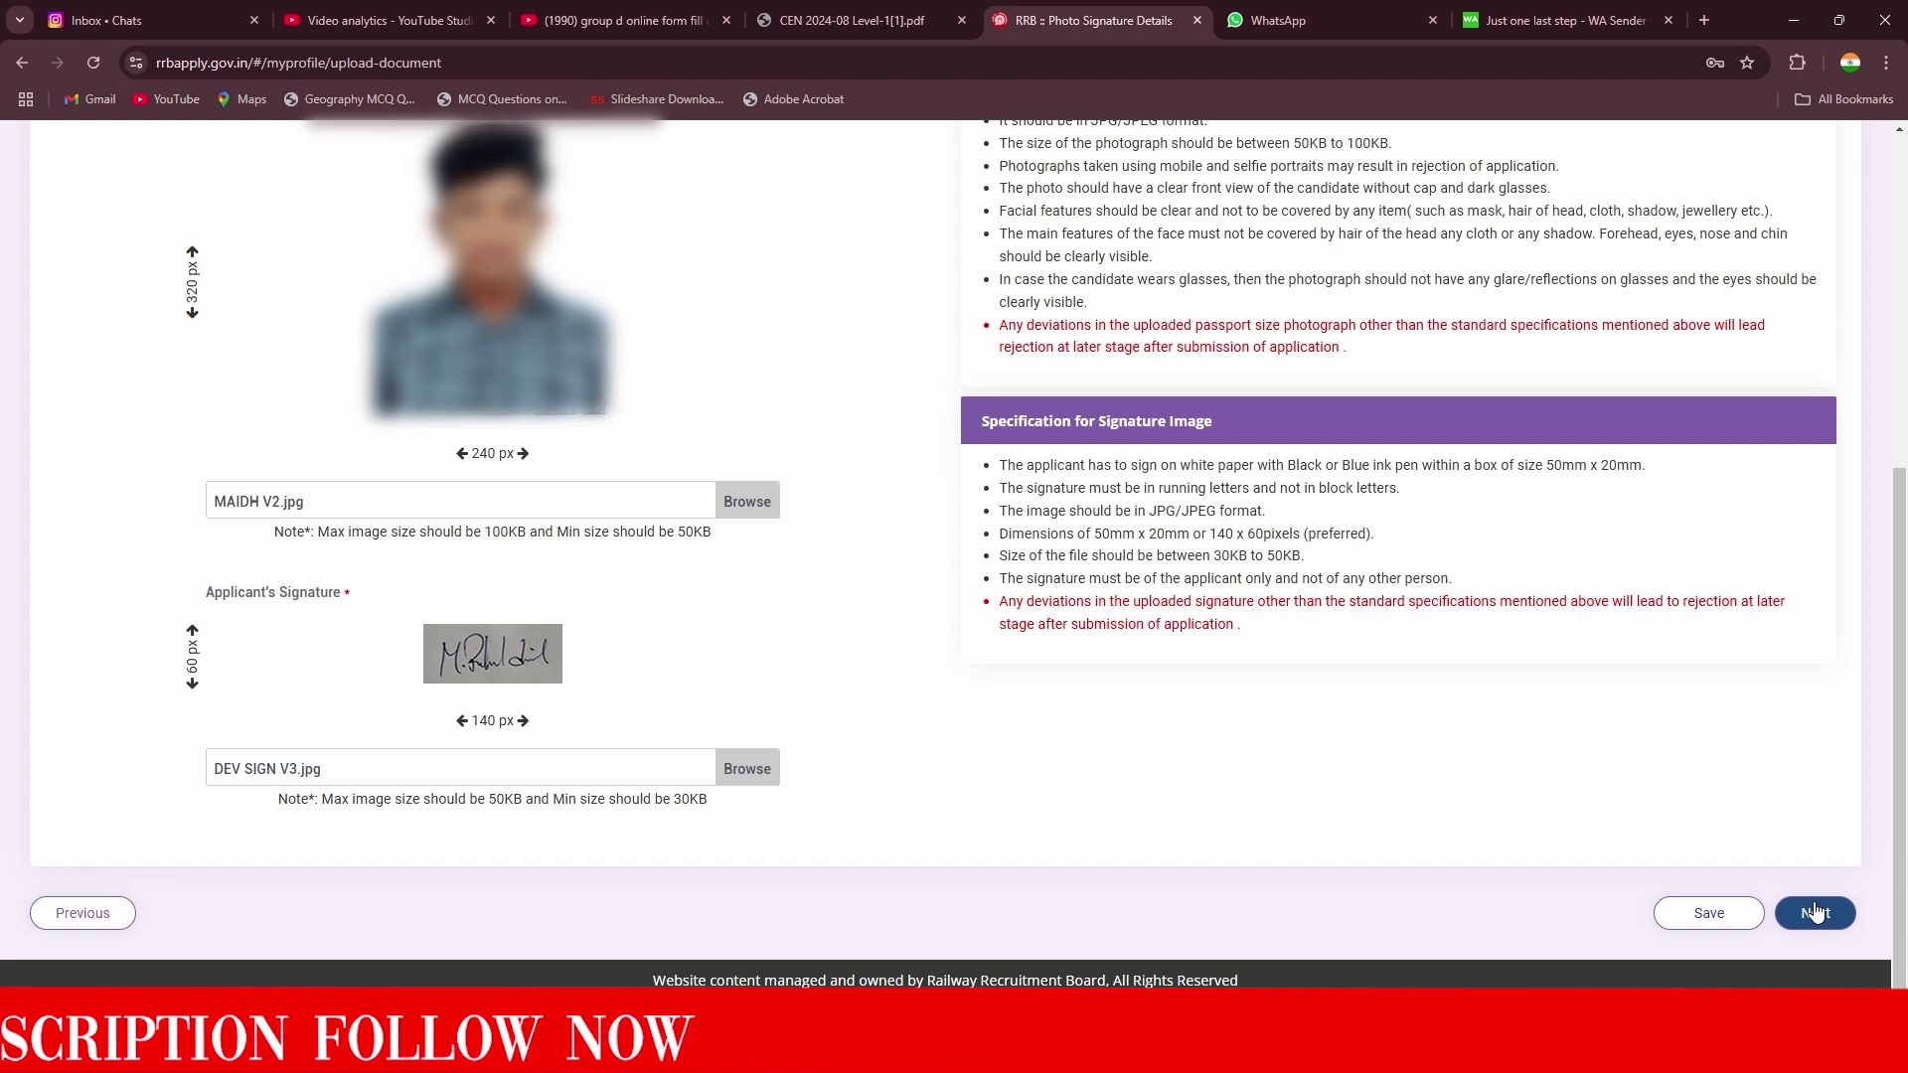
{"action": "left_click", "coordinate": [1814, 912]}
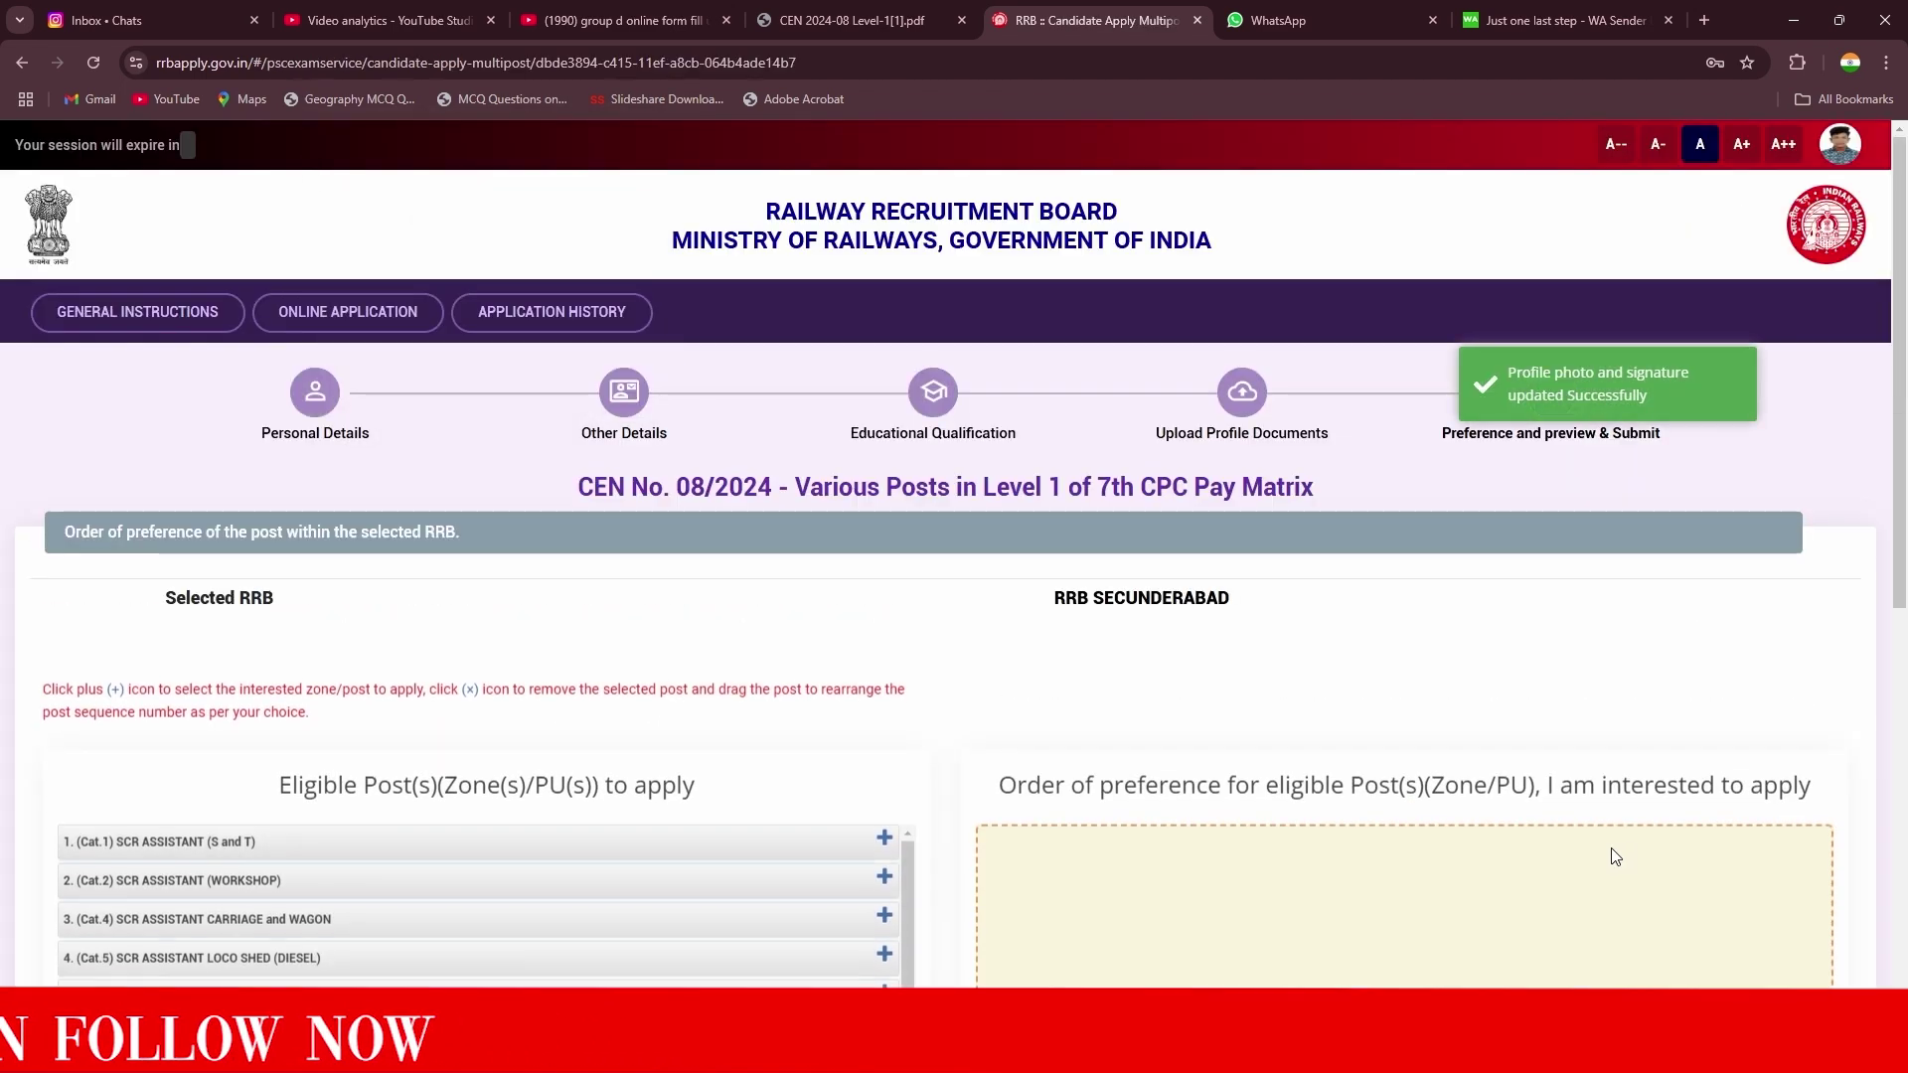
{"action": "scroll", "coordinate": [564, 786], "scroll_direction": "down", "scroll_amount": 3}
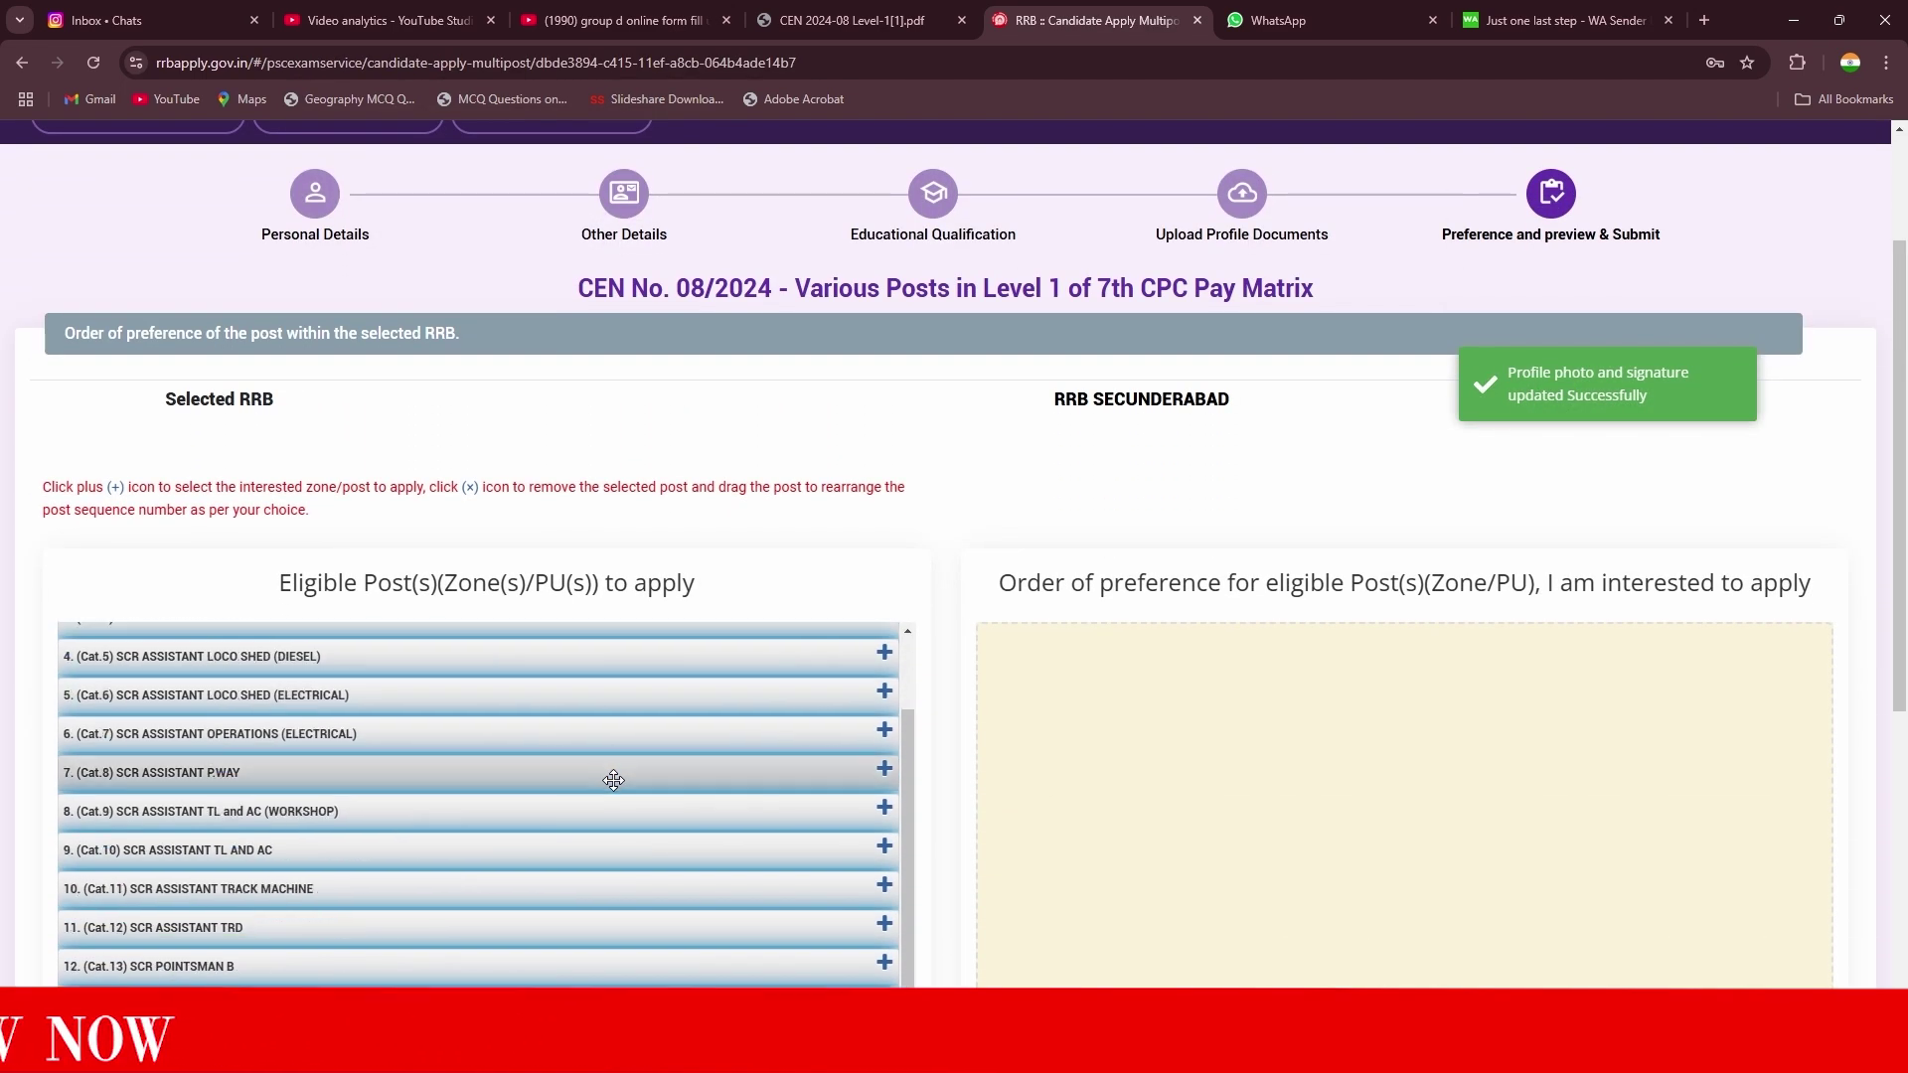
{"action": "scroll", "coordinate": [855, 756], "scroll_direction": "up", "scroll_amount": 3}
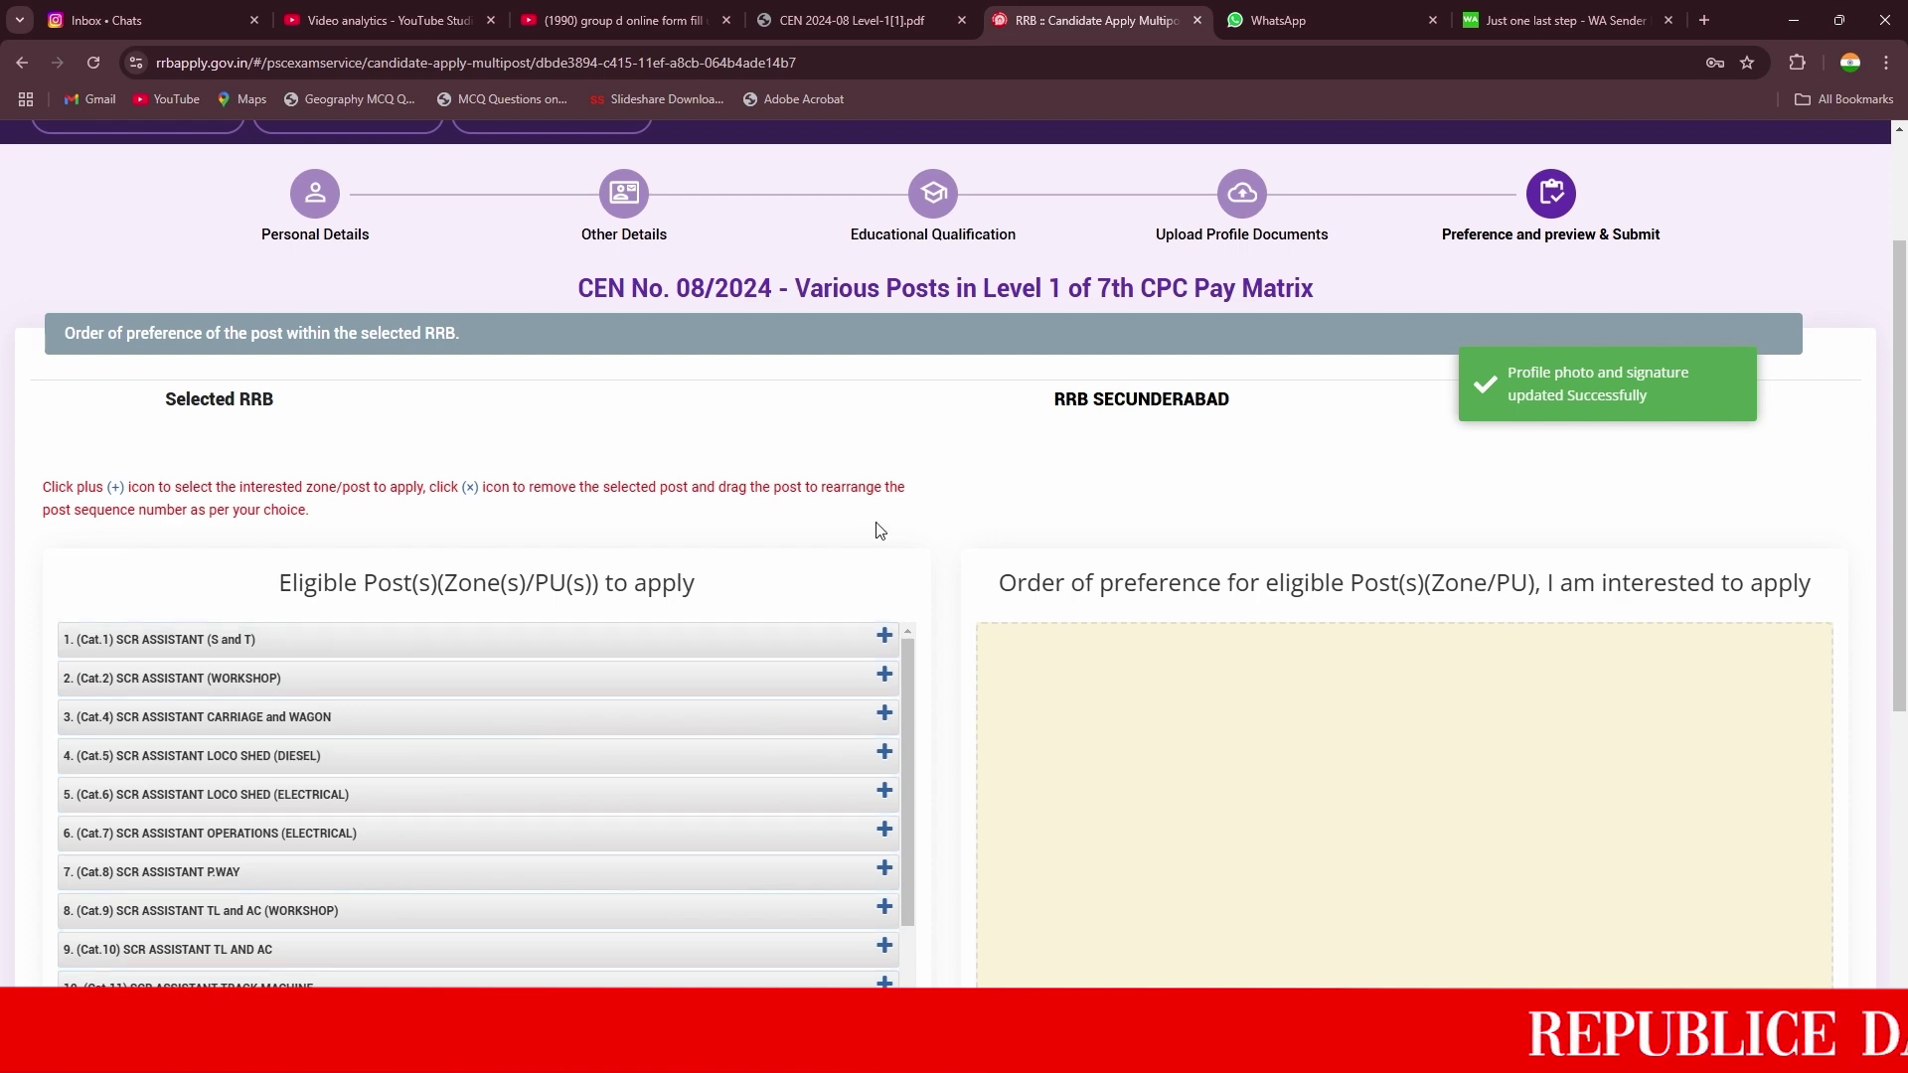
{"action": "scroll", "coordinate": [878, 529], "scroll_direction": "down", "scroll_amount": 3}
{"action": "scroll", "coordinate": [510, 622], "scroll_direction": "up", "scroll_amount": 2}
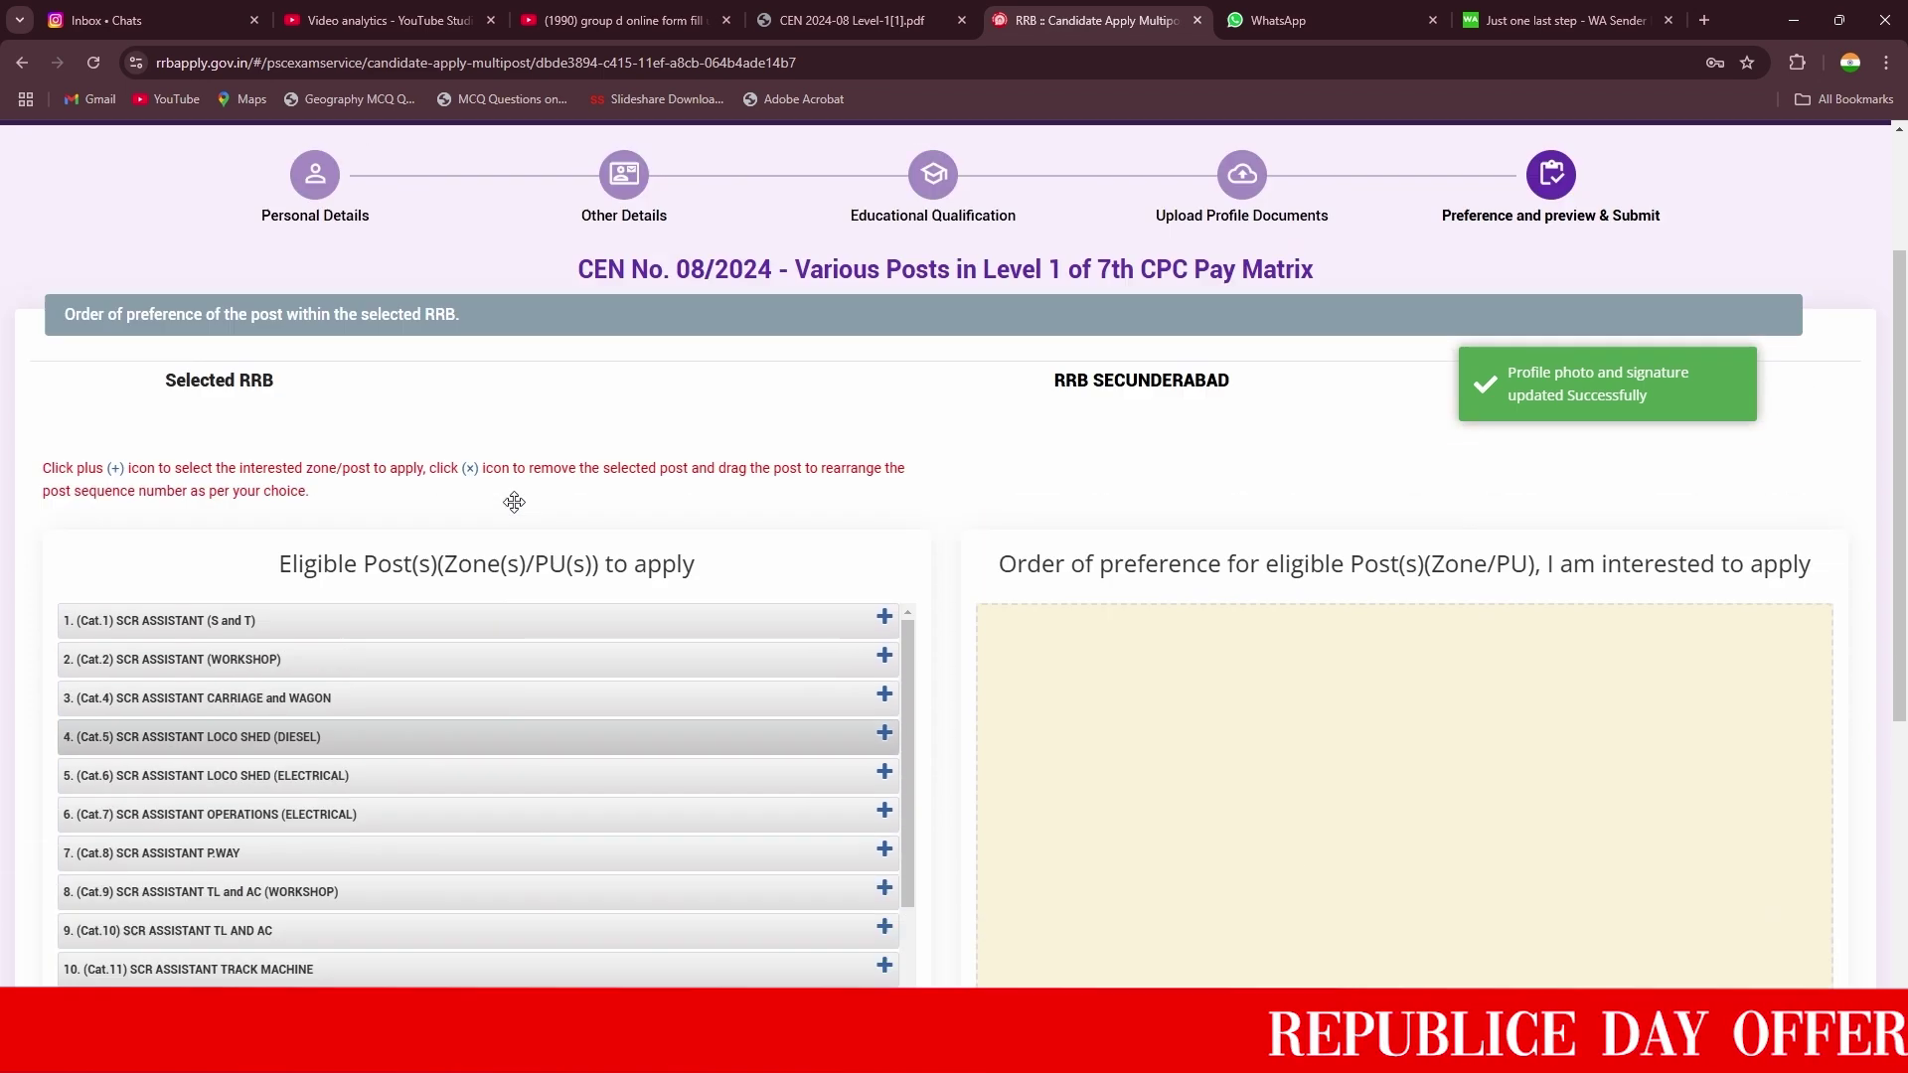
{"action": "scroll", "coordinate": [685, 458], "scroll_direction": "down", "scroll_amount": 2}
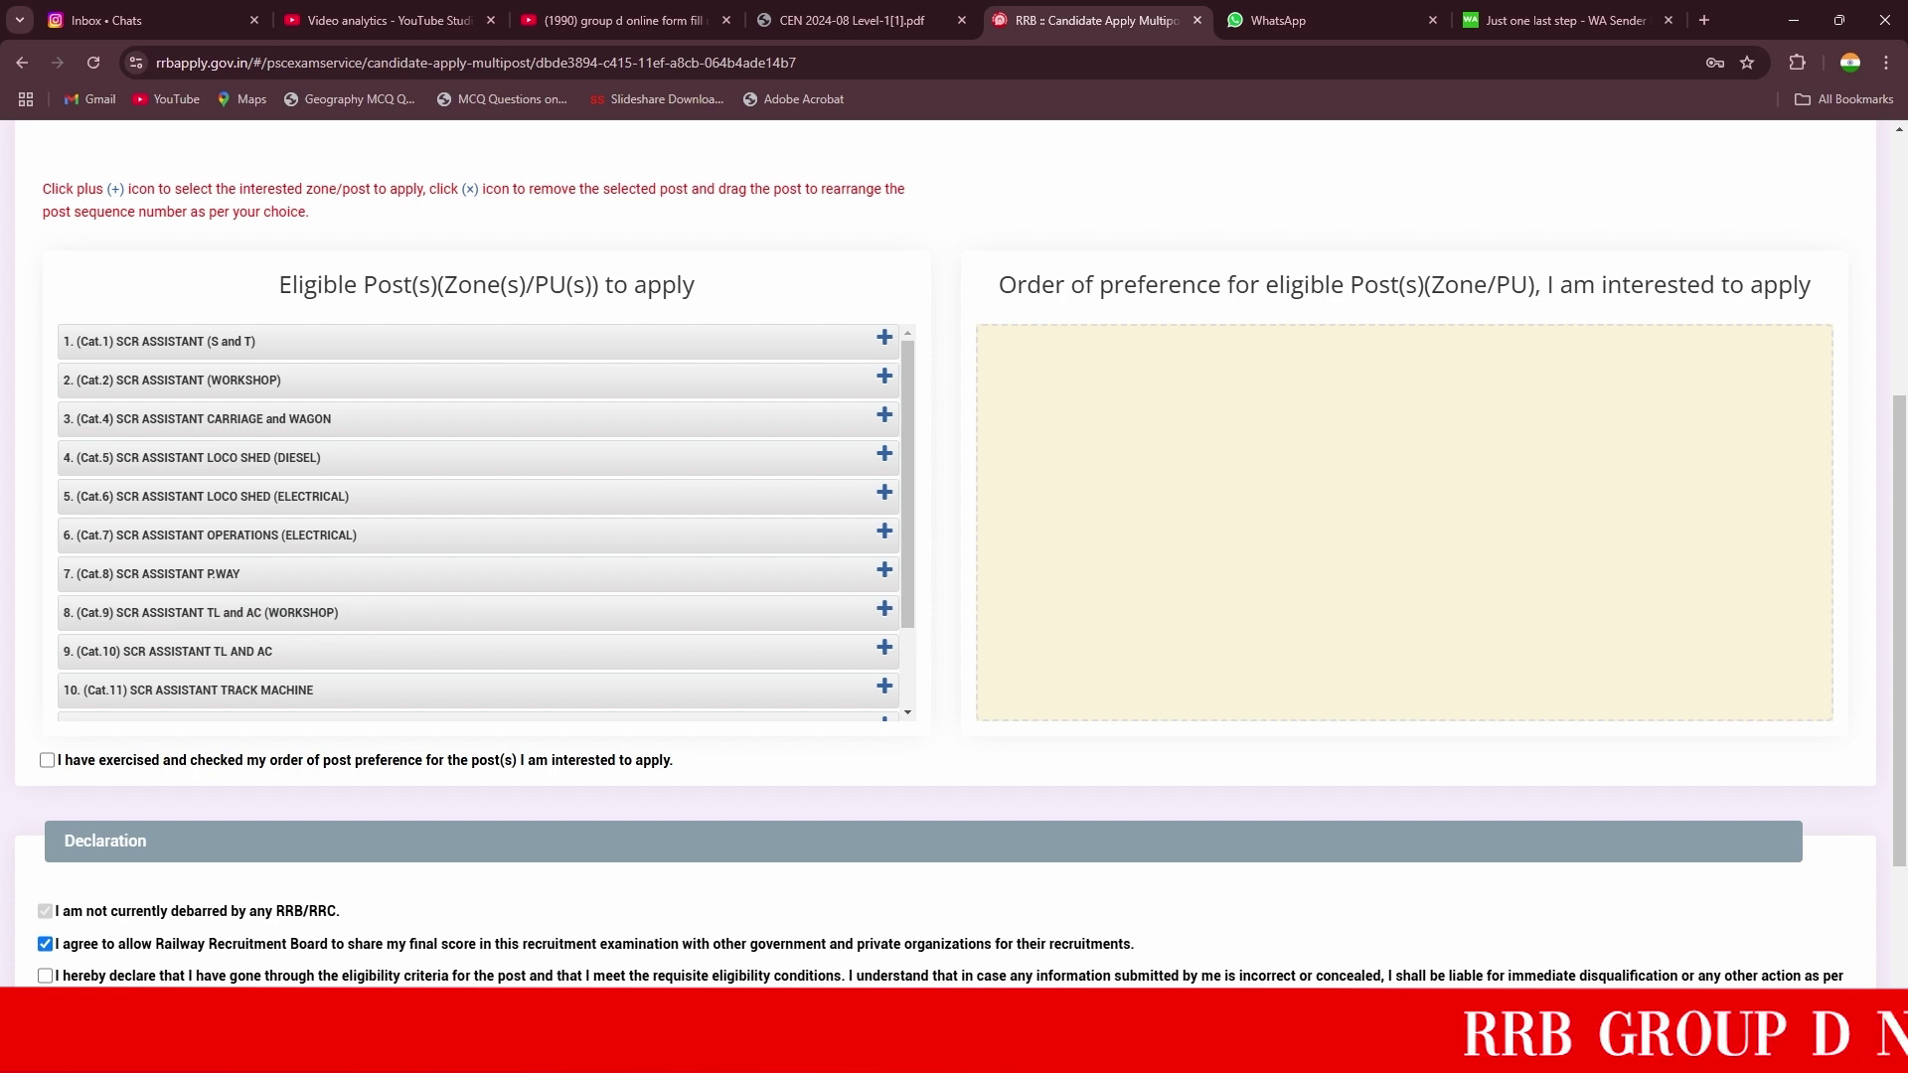
{"action": "left_click", "coordinate": [288, 1049]}
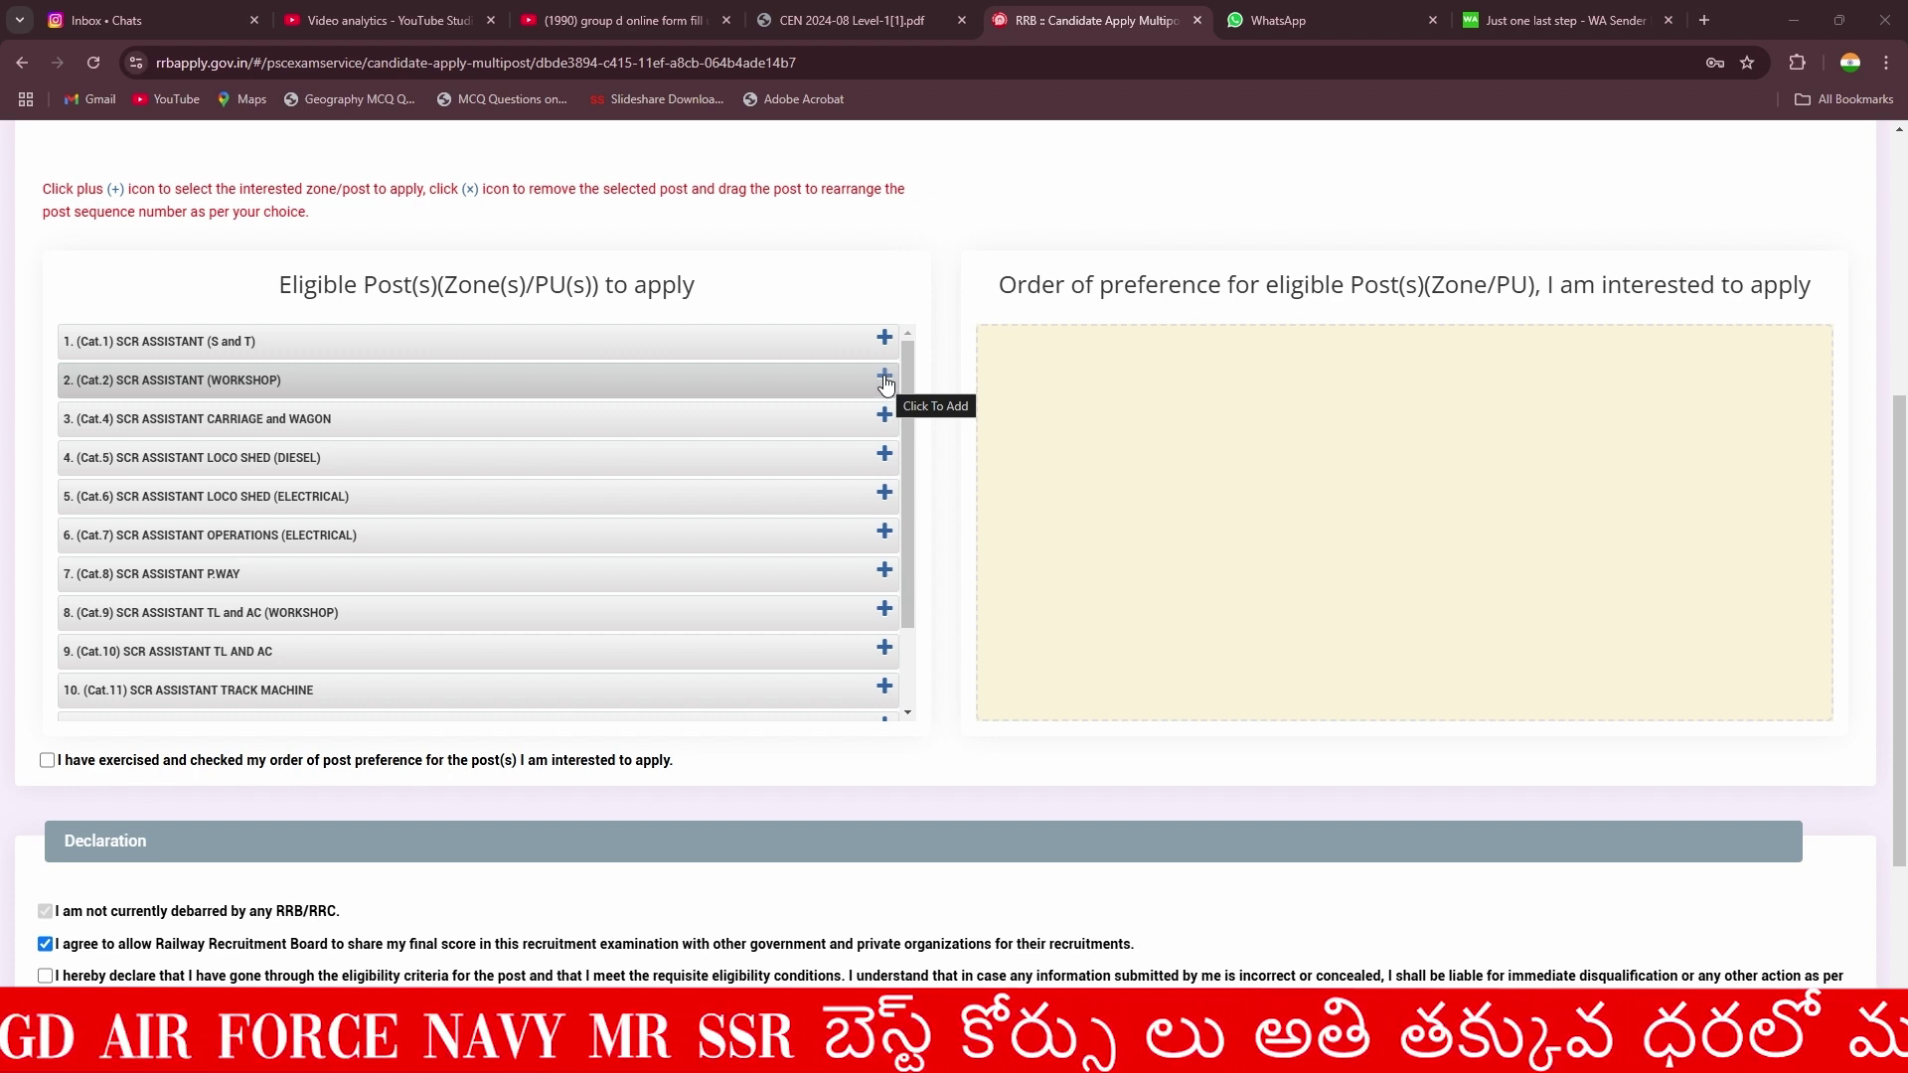
- Add (Cat.2) SCR ASSISTANT (WORKSHOP) and SCR ASSISTANT P.WAY to preferences and review the list
{"action": "left_click", "coordinate": [884, 379]}
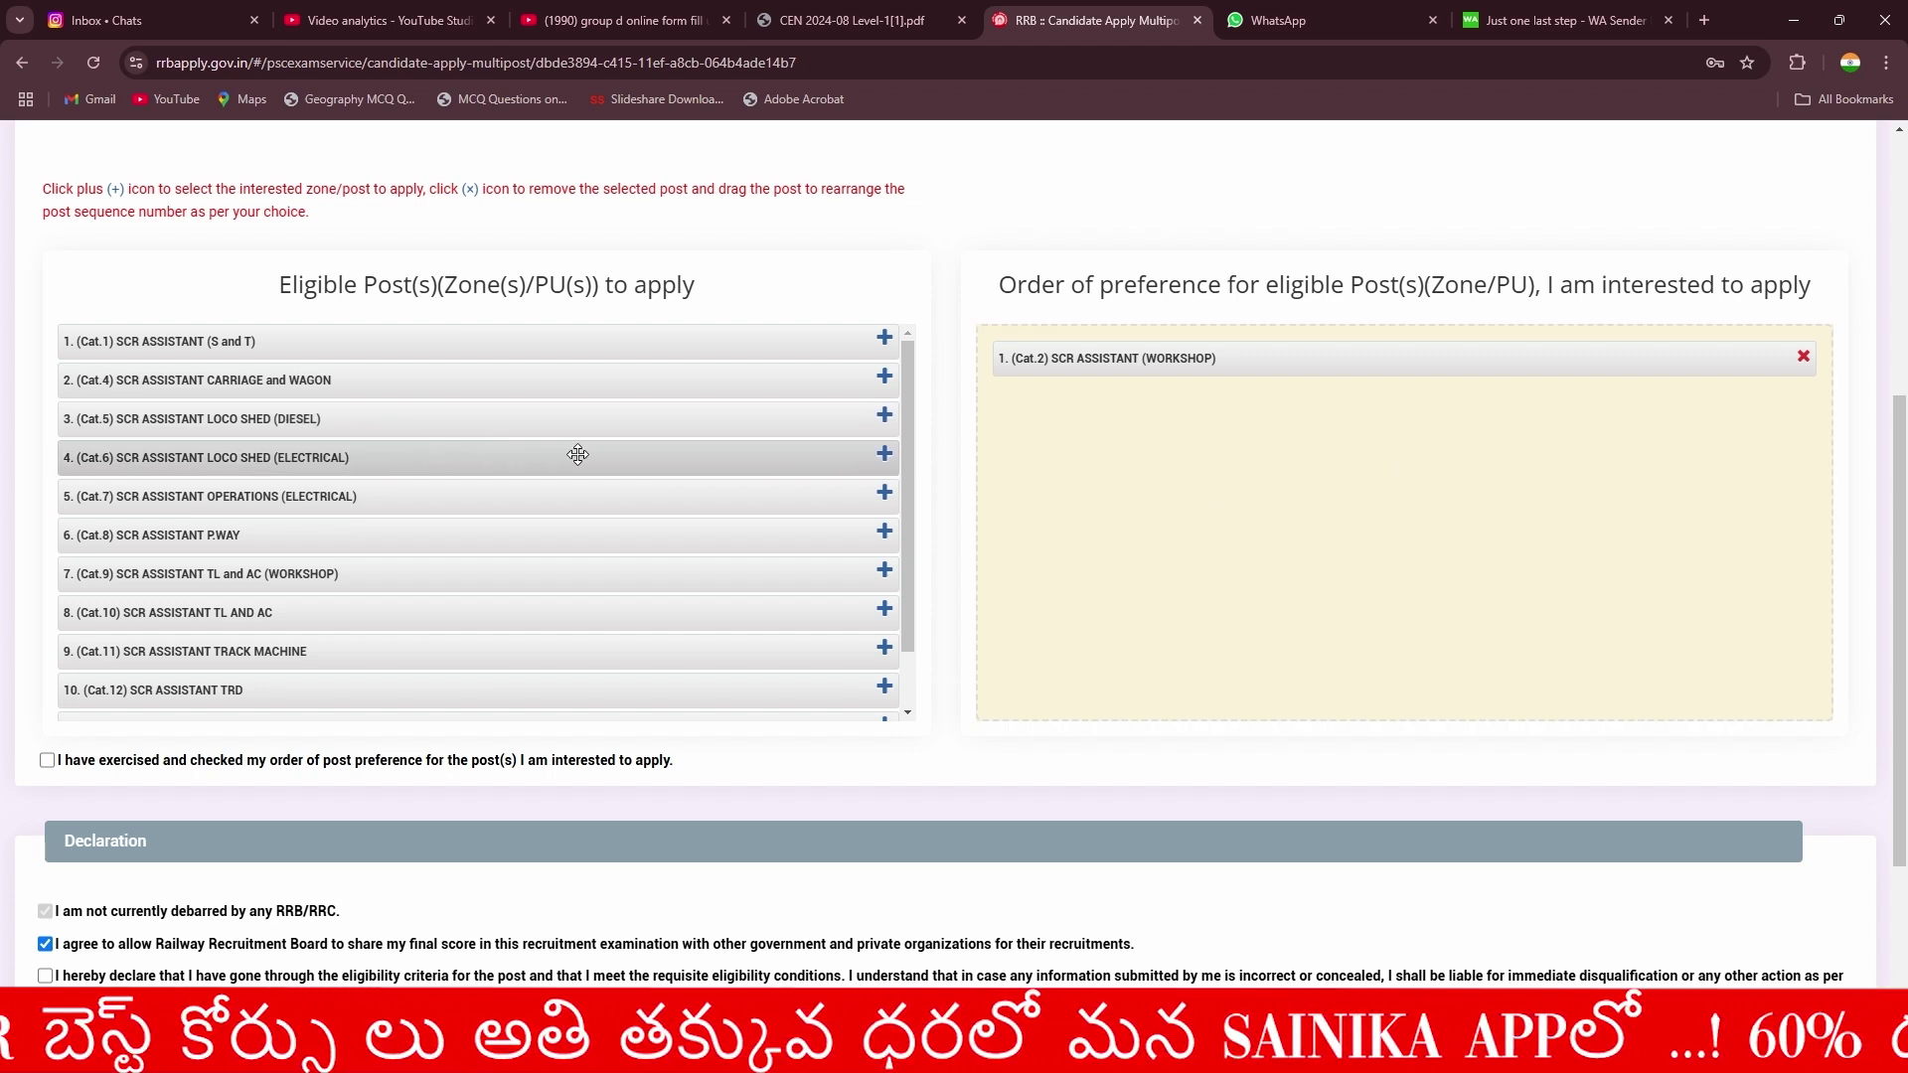
{"action": "left_click", "coordinate": [885, 537]}
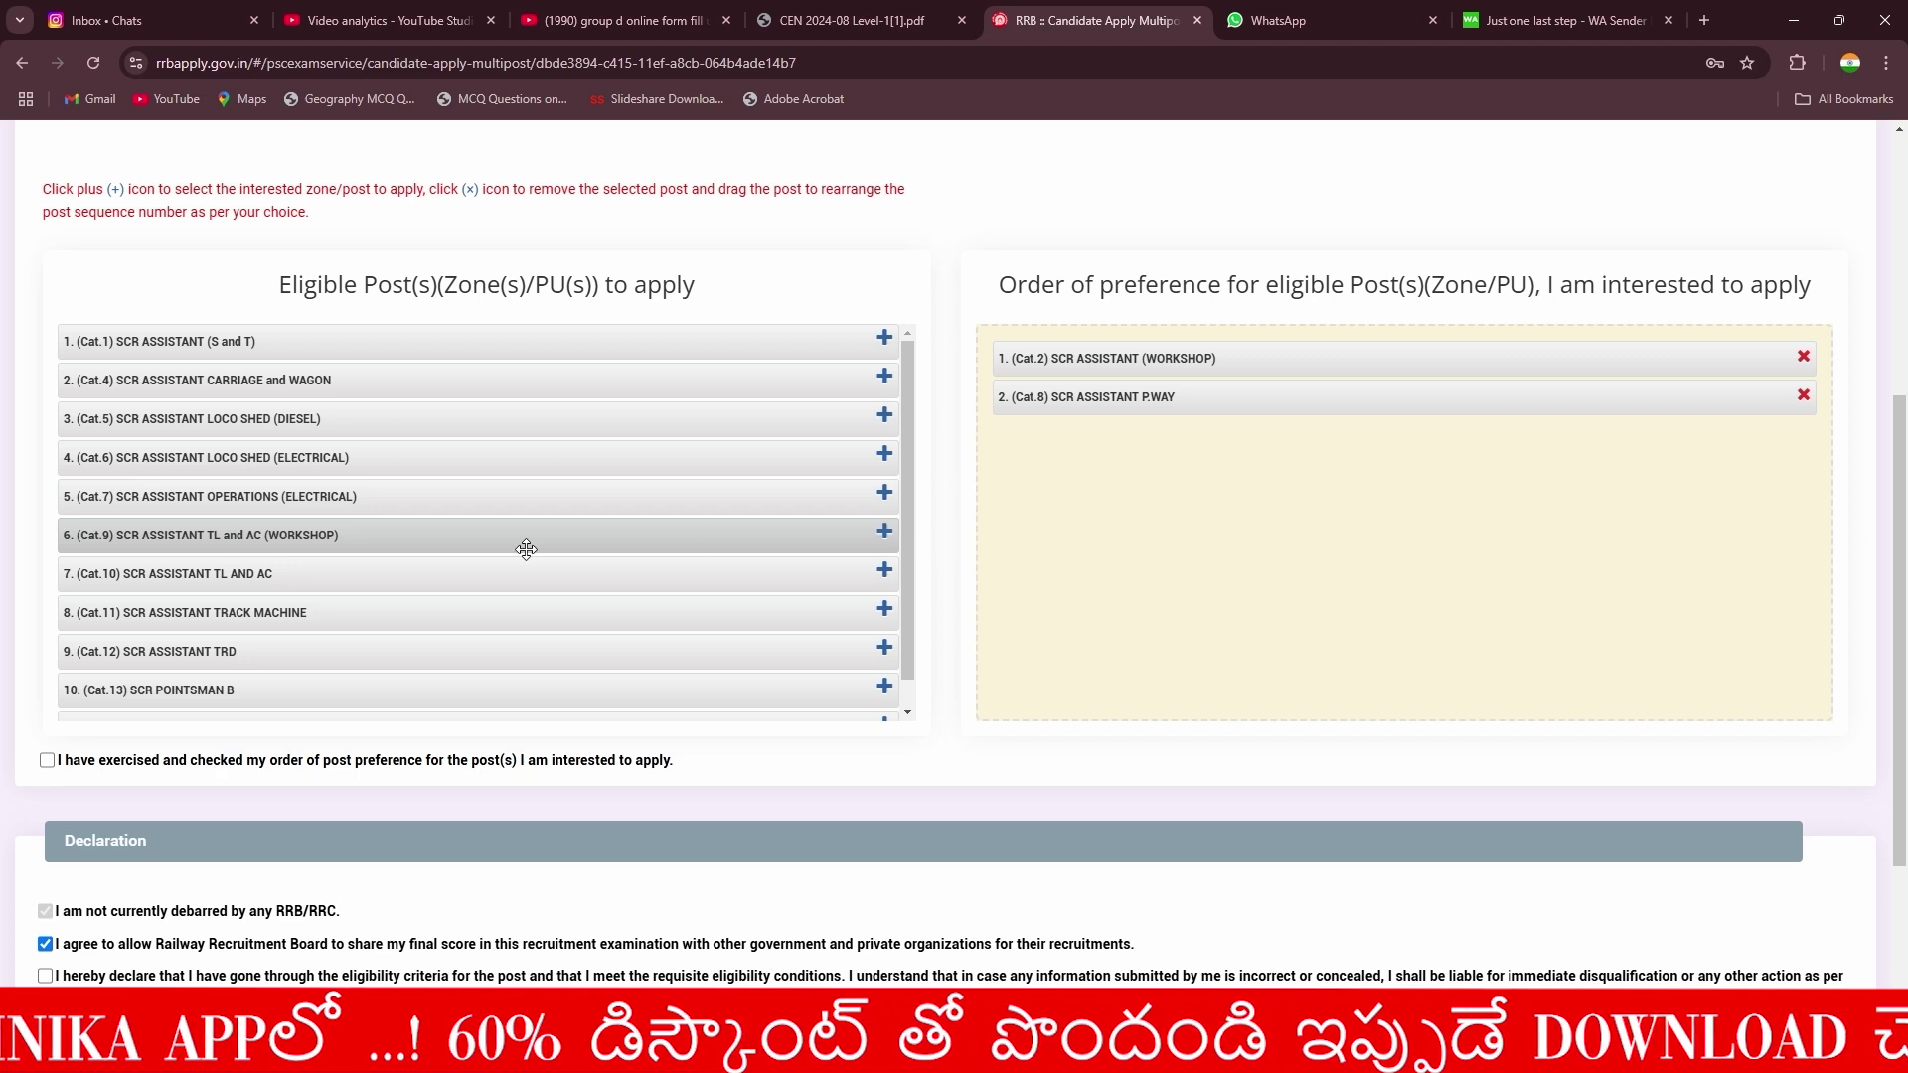
{"action": "scroll", "coordinate": [557, 630], "scroll_direction": "down", "scroll_amount": 2}
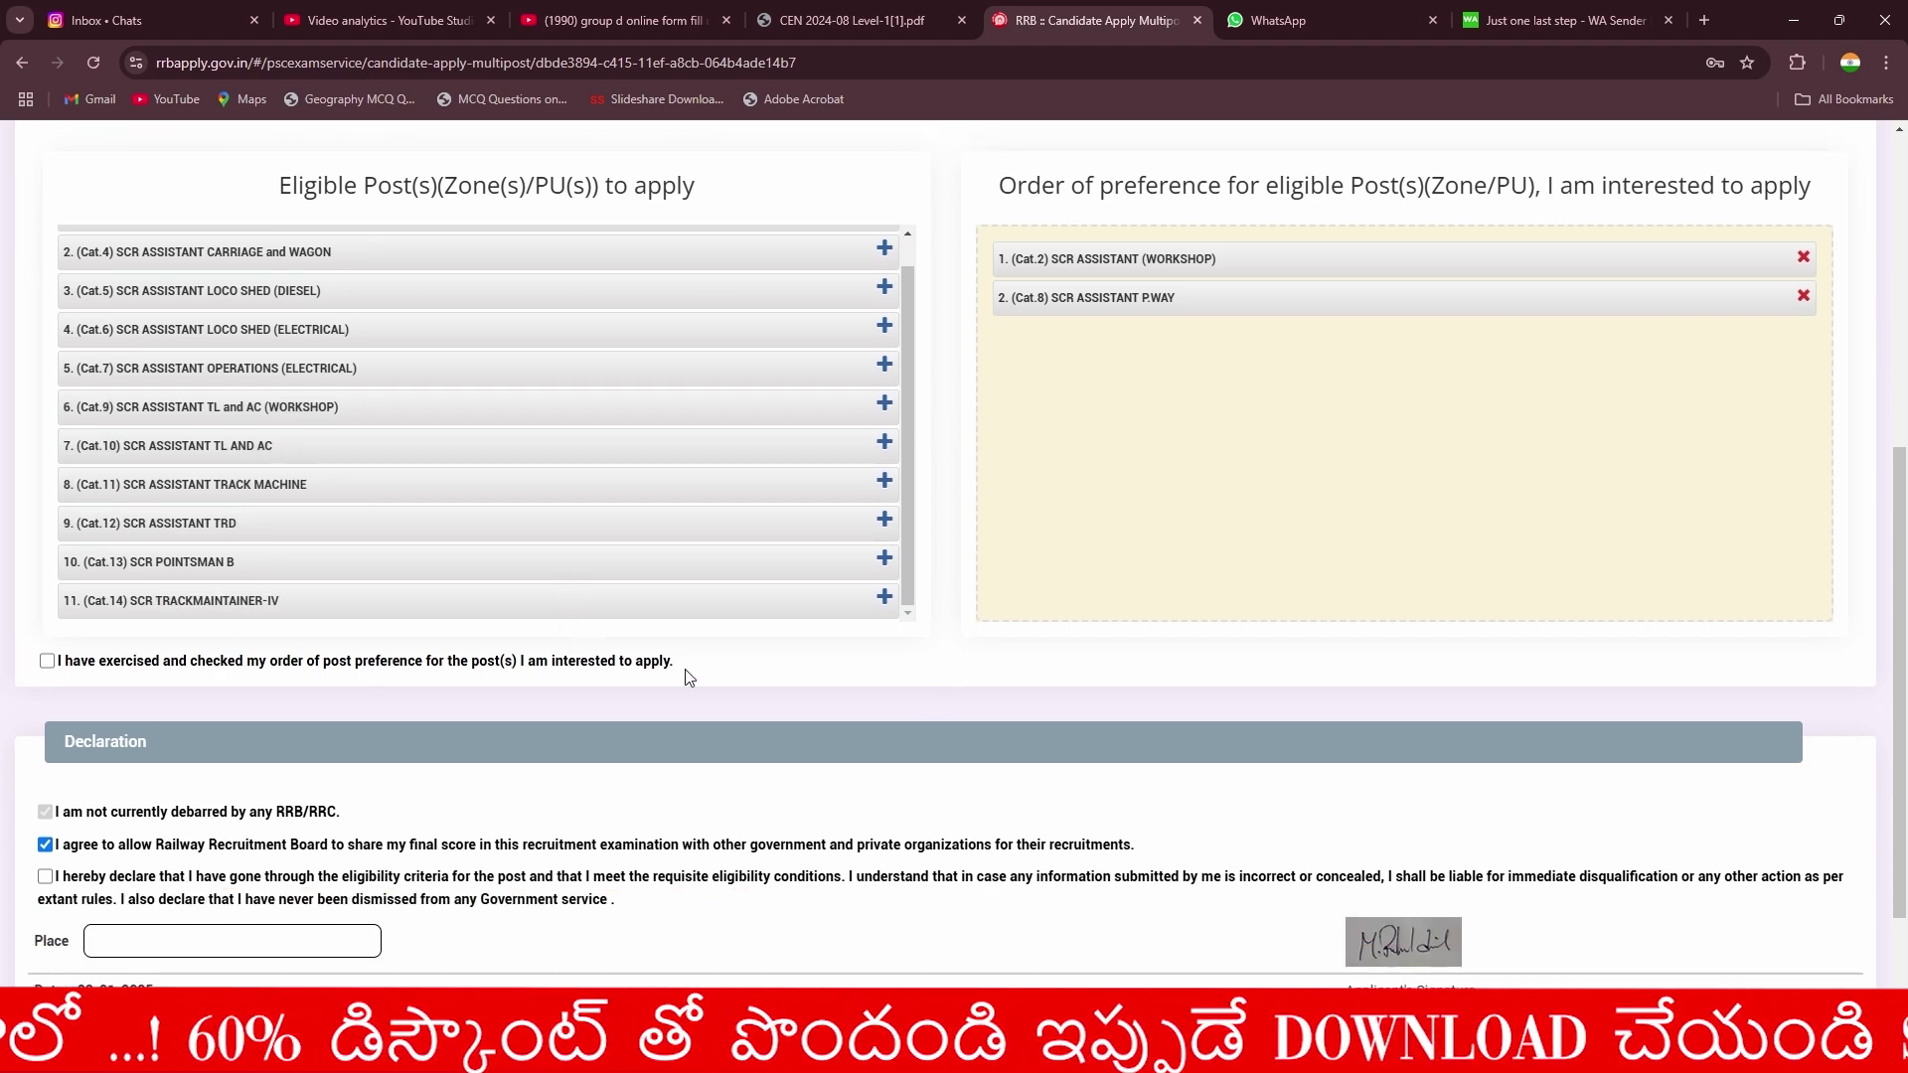
{"action": "scroll", "coordinate": [725, 678], "scroll_direction": "up", "scroll_amount": 1}
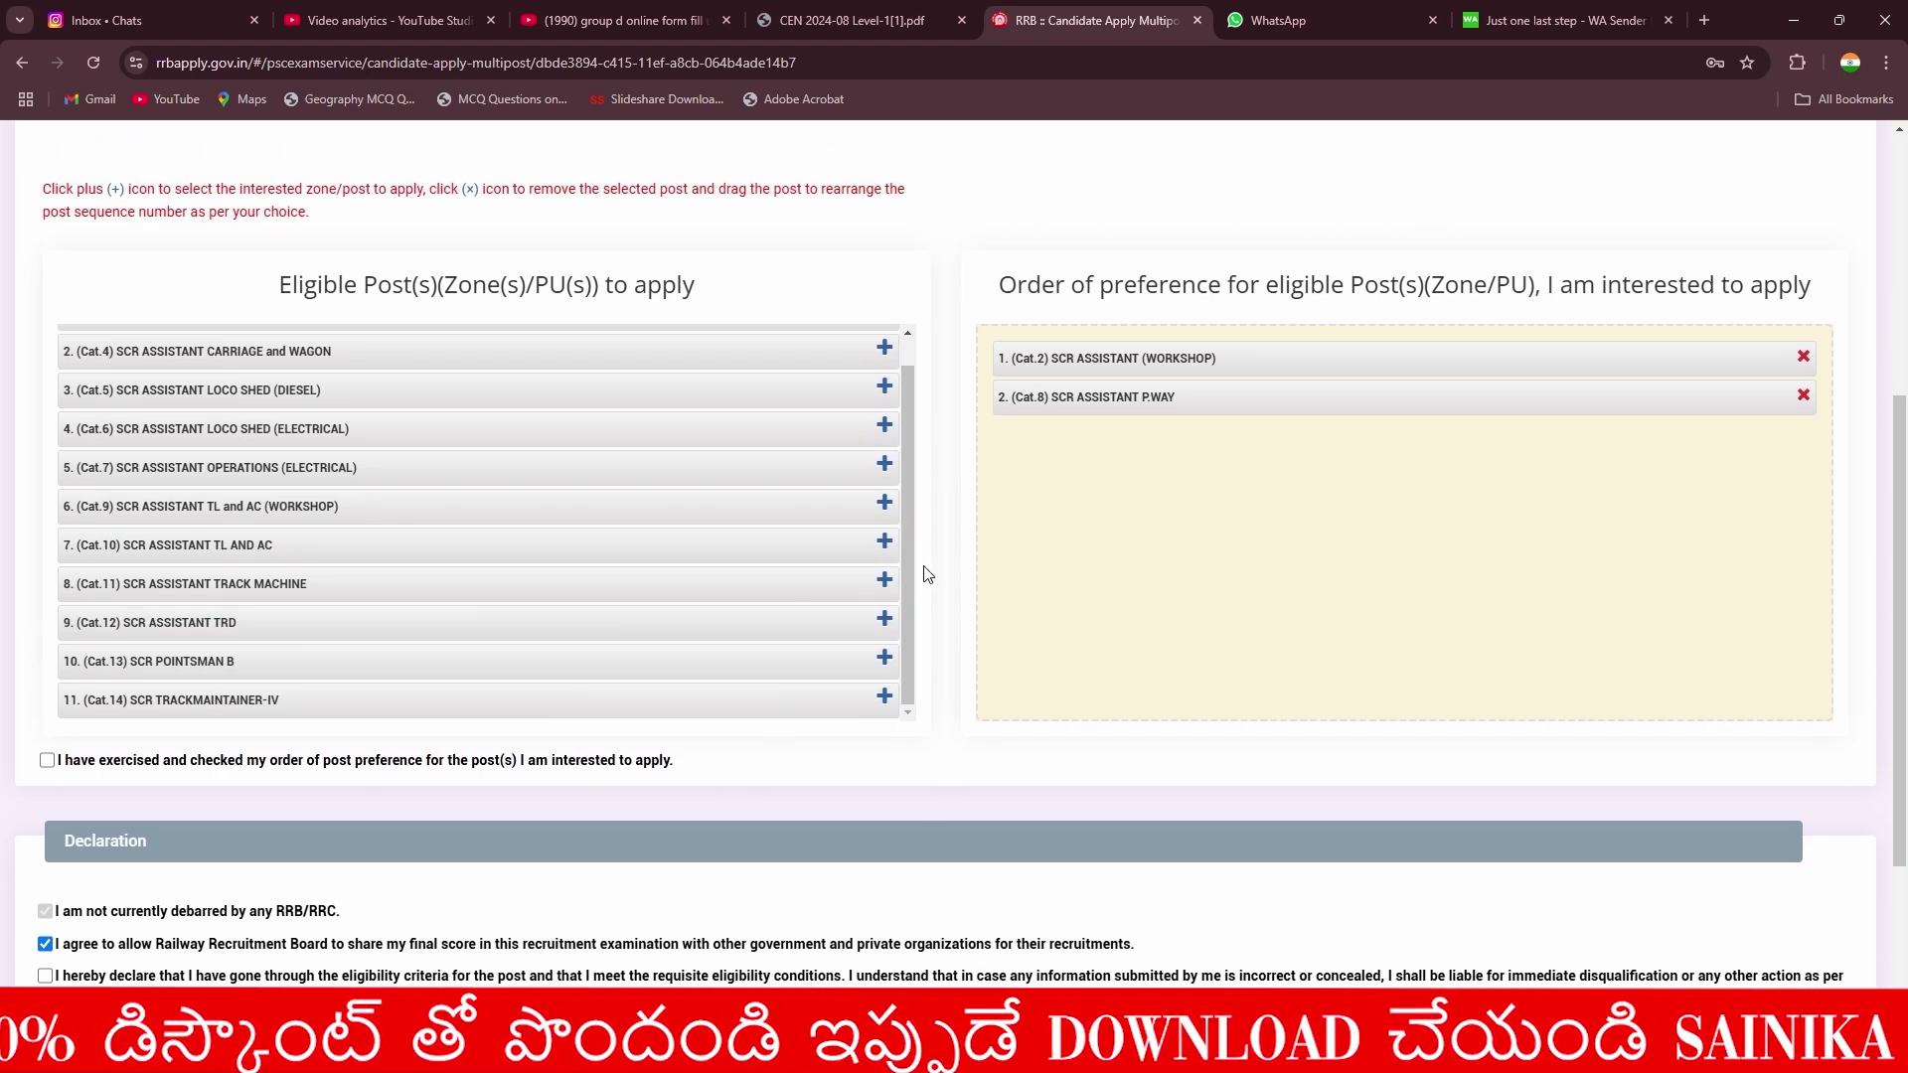
{"action": "scroll", "coordinate": [924, 571], "scroll_direction": "up", "scroll_amount": 2}
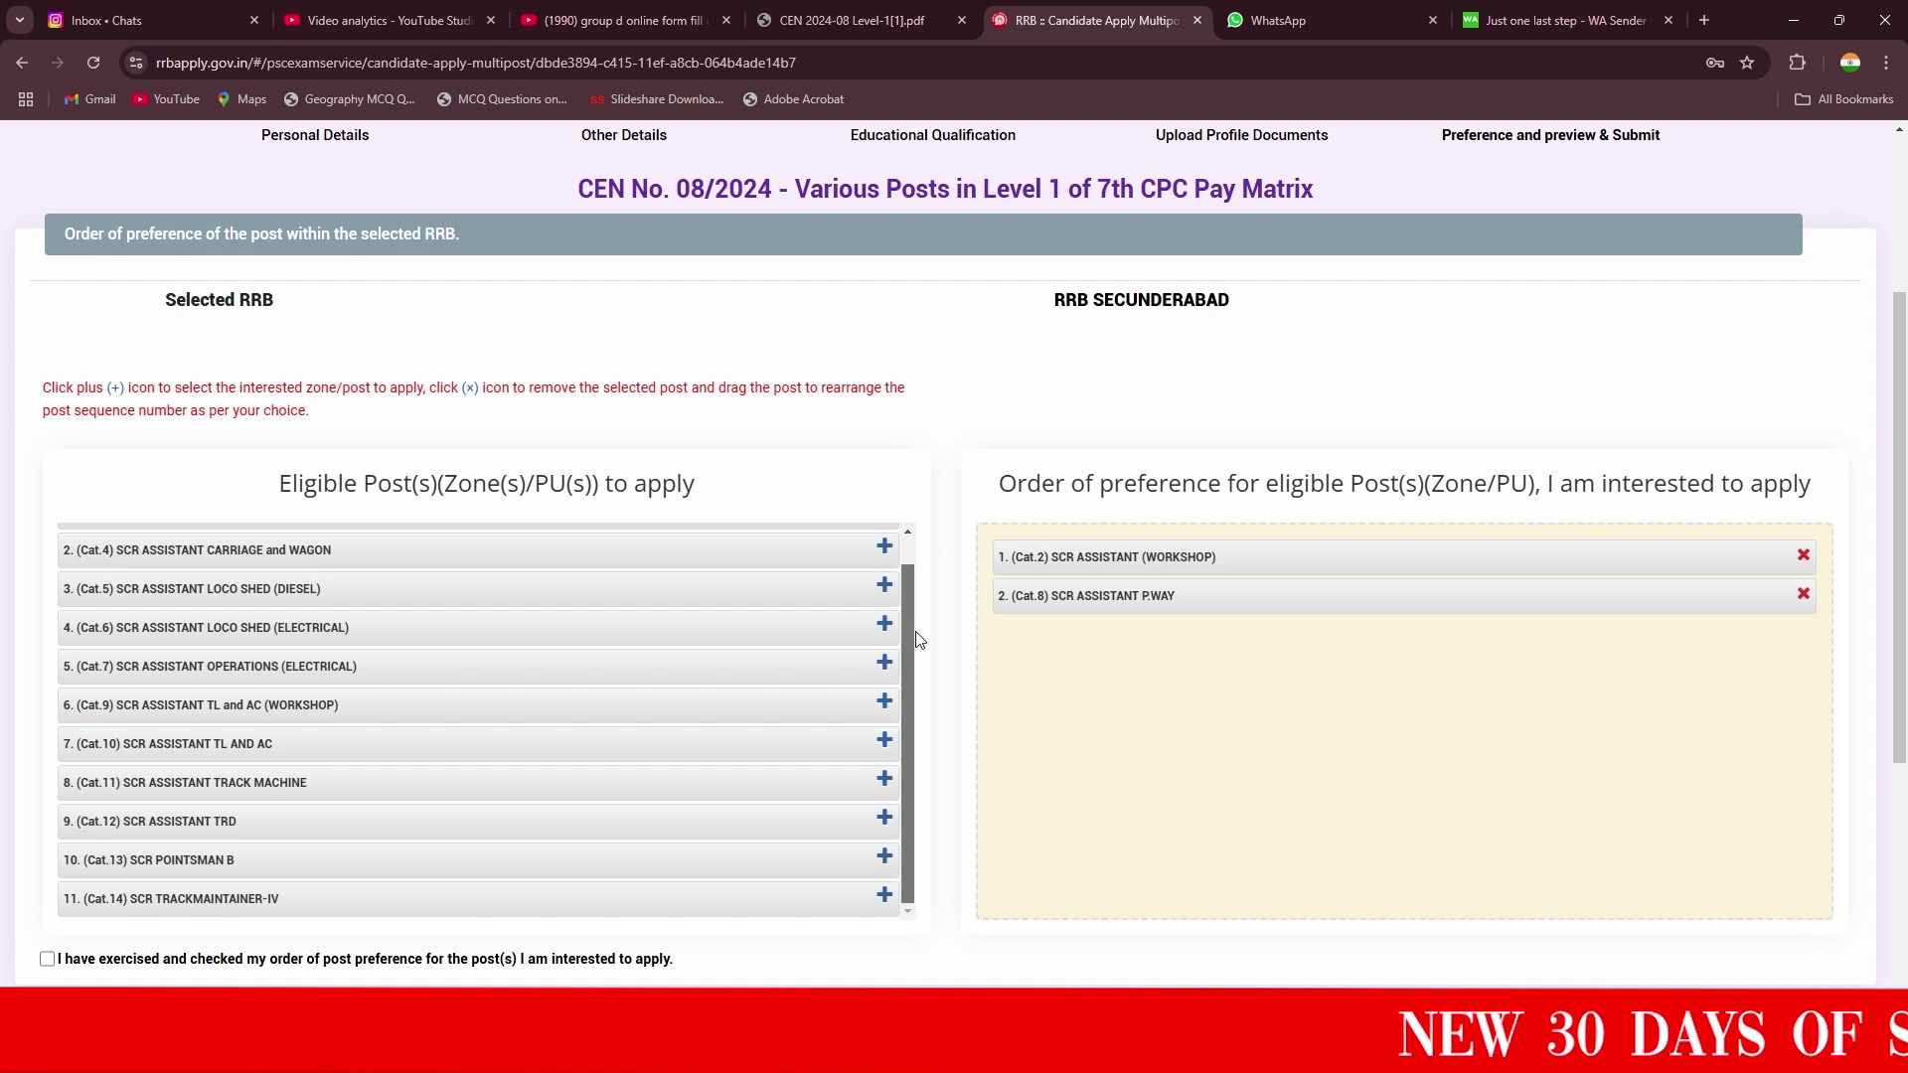
{"action": "scroll", "coordinate": [911, 632], "scroll_direction": "up", "scroll_amount": 1}
{"action": "scroll", "coordinate": [906, 686], "scroll_direction": "down", "scroll_amount": 1}
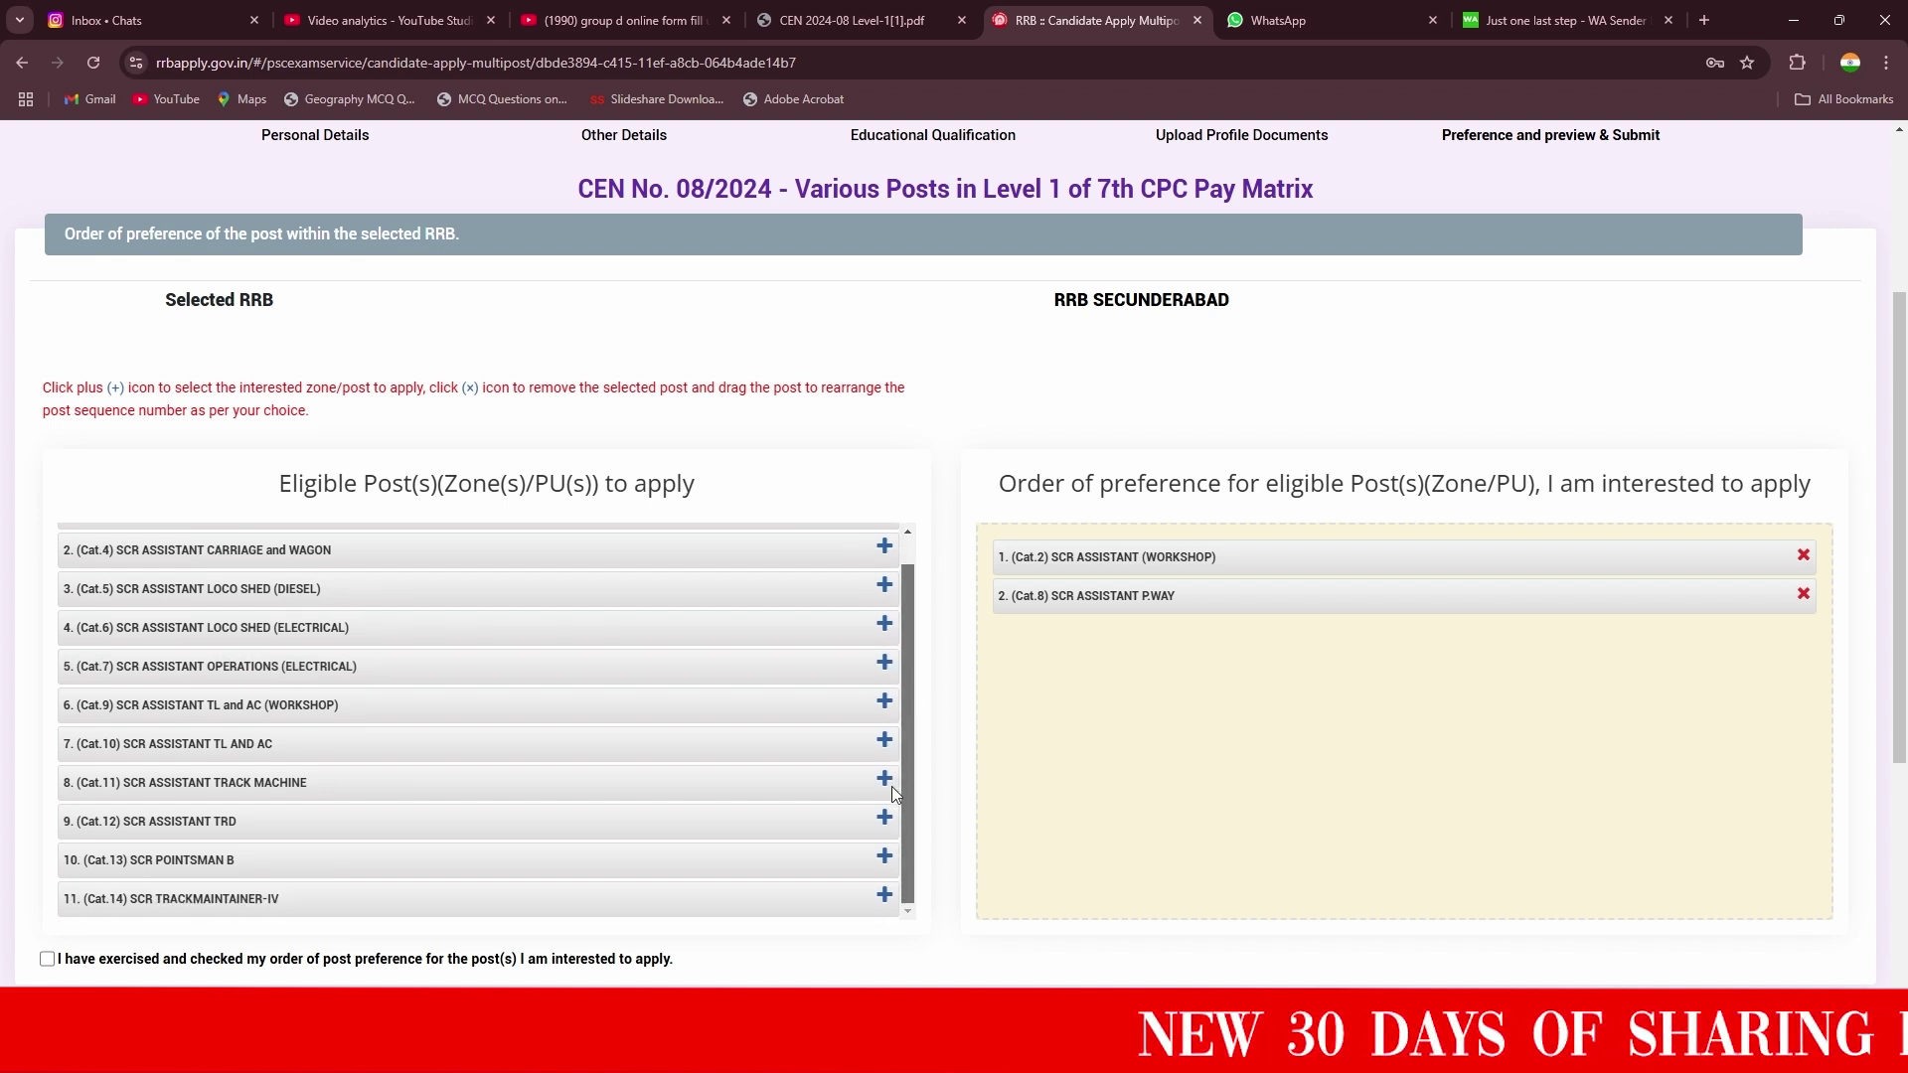
{"action": "scroll", "coordinate": [903, 797], "scroll_direction": "up", "scroll_amount": 1}
{"action": "scroll", "coordinate": [905, 711], "scroll_direction": "down", "scroll_amount": 1}
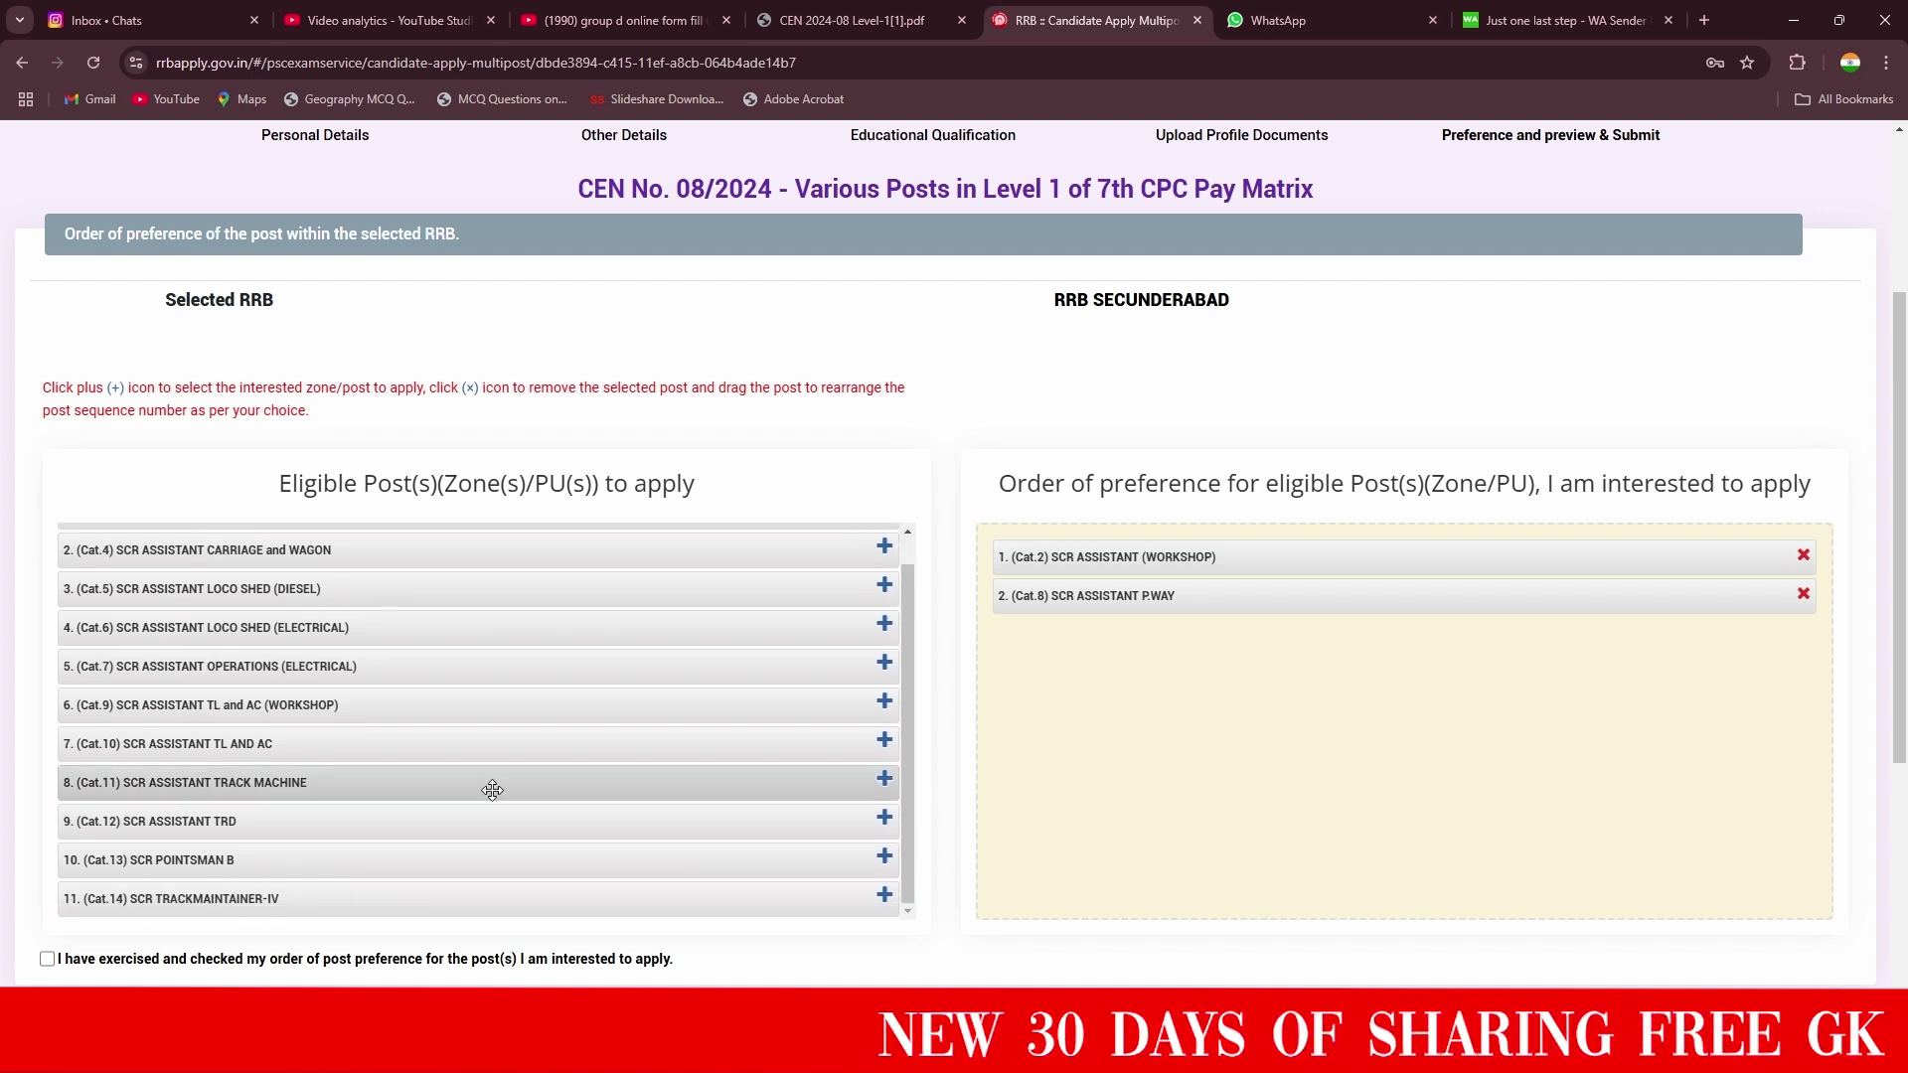
{"action": "scroll", "coordinate": [860, 924], "scroll_direction": "down", "scroll_amount": 2}
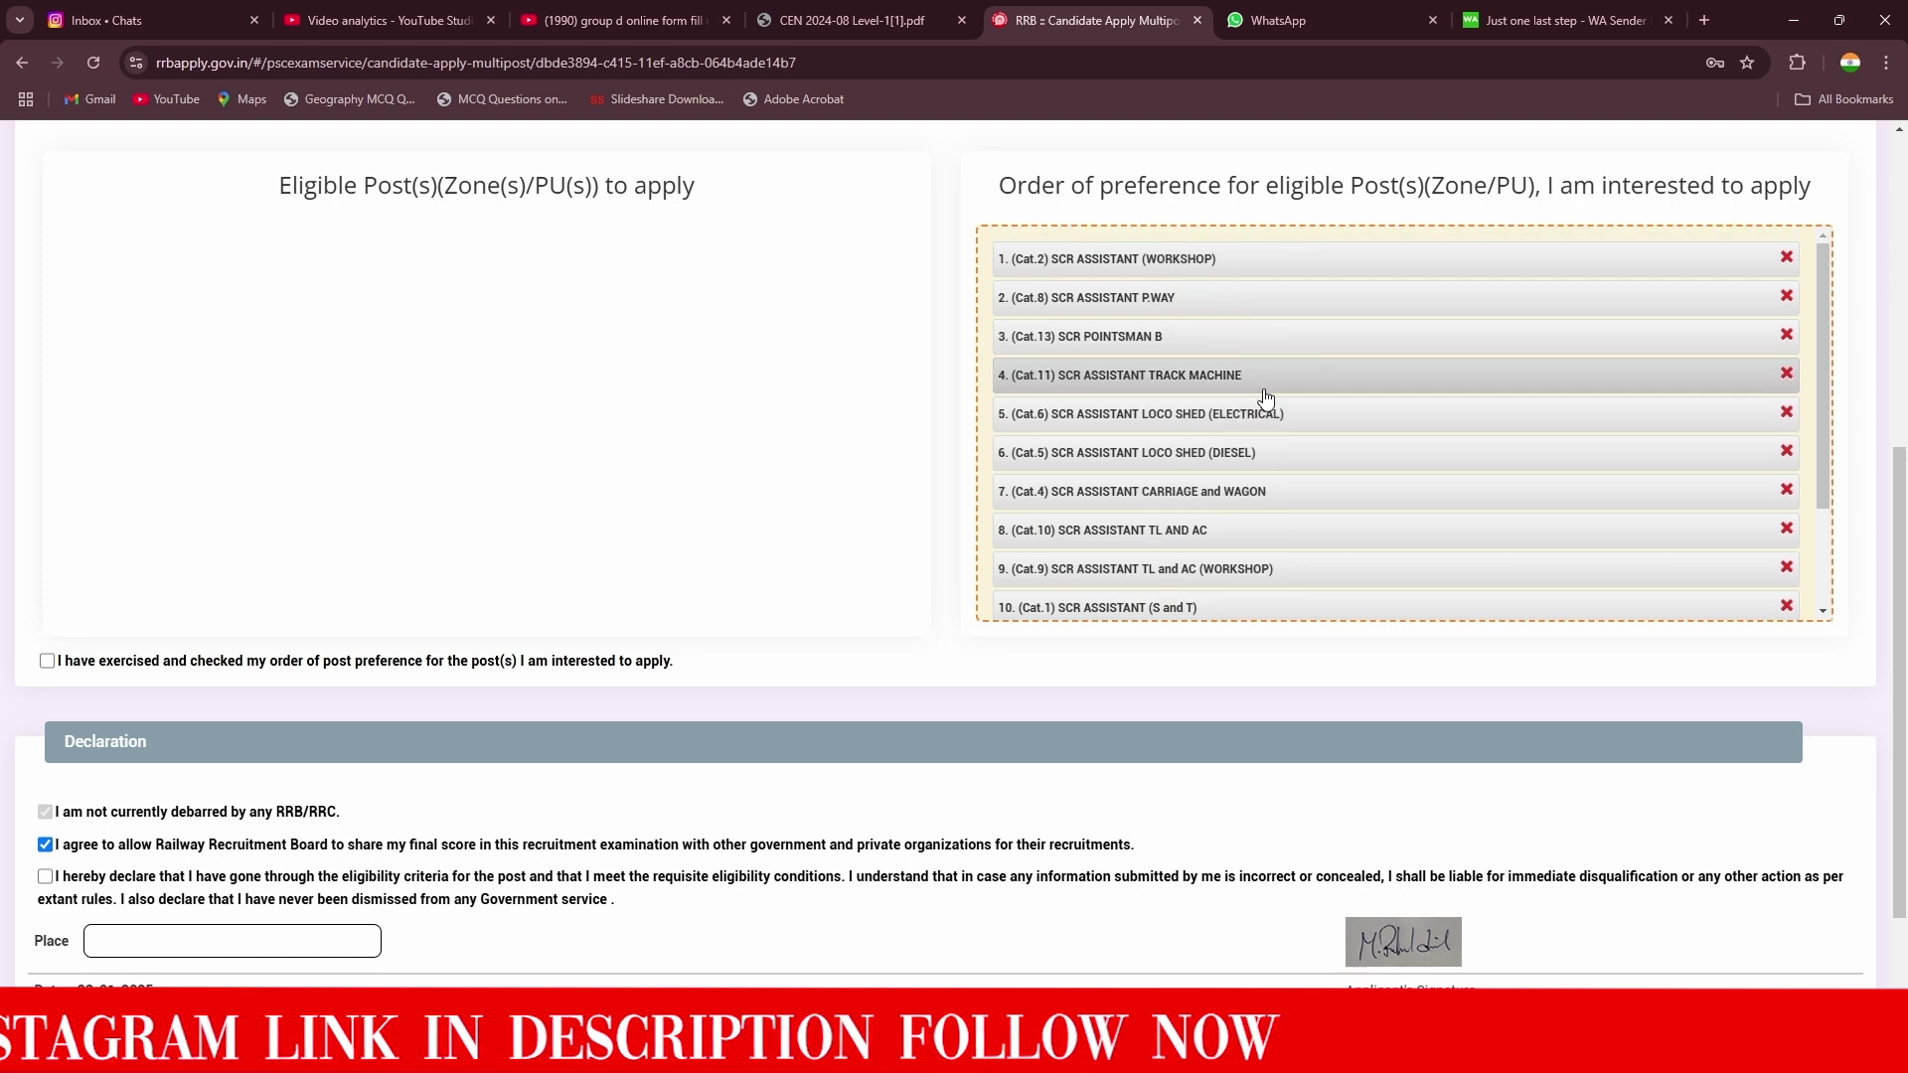
{"action": "scroll", "coordinate": [1272, 418], "scroll_direction": "down", "scroll_amount": 3}
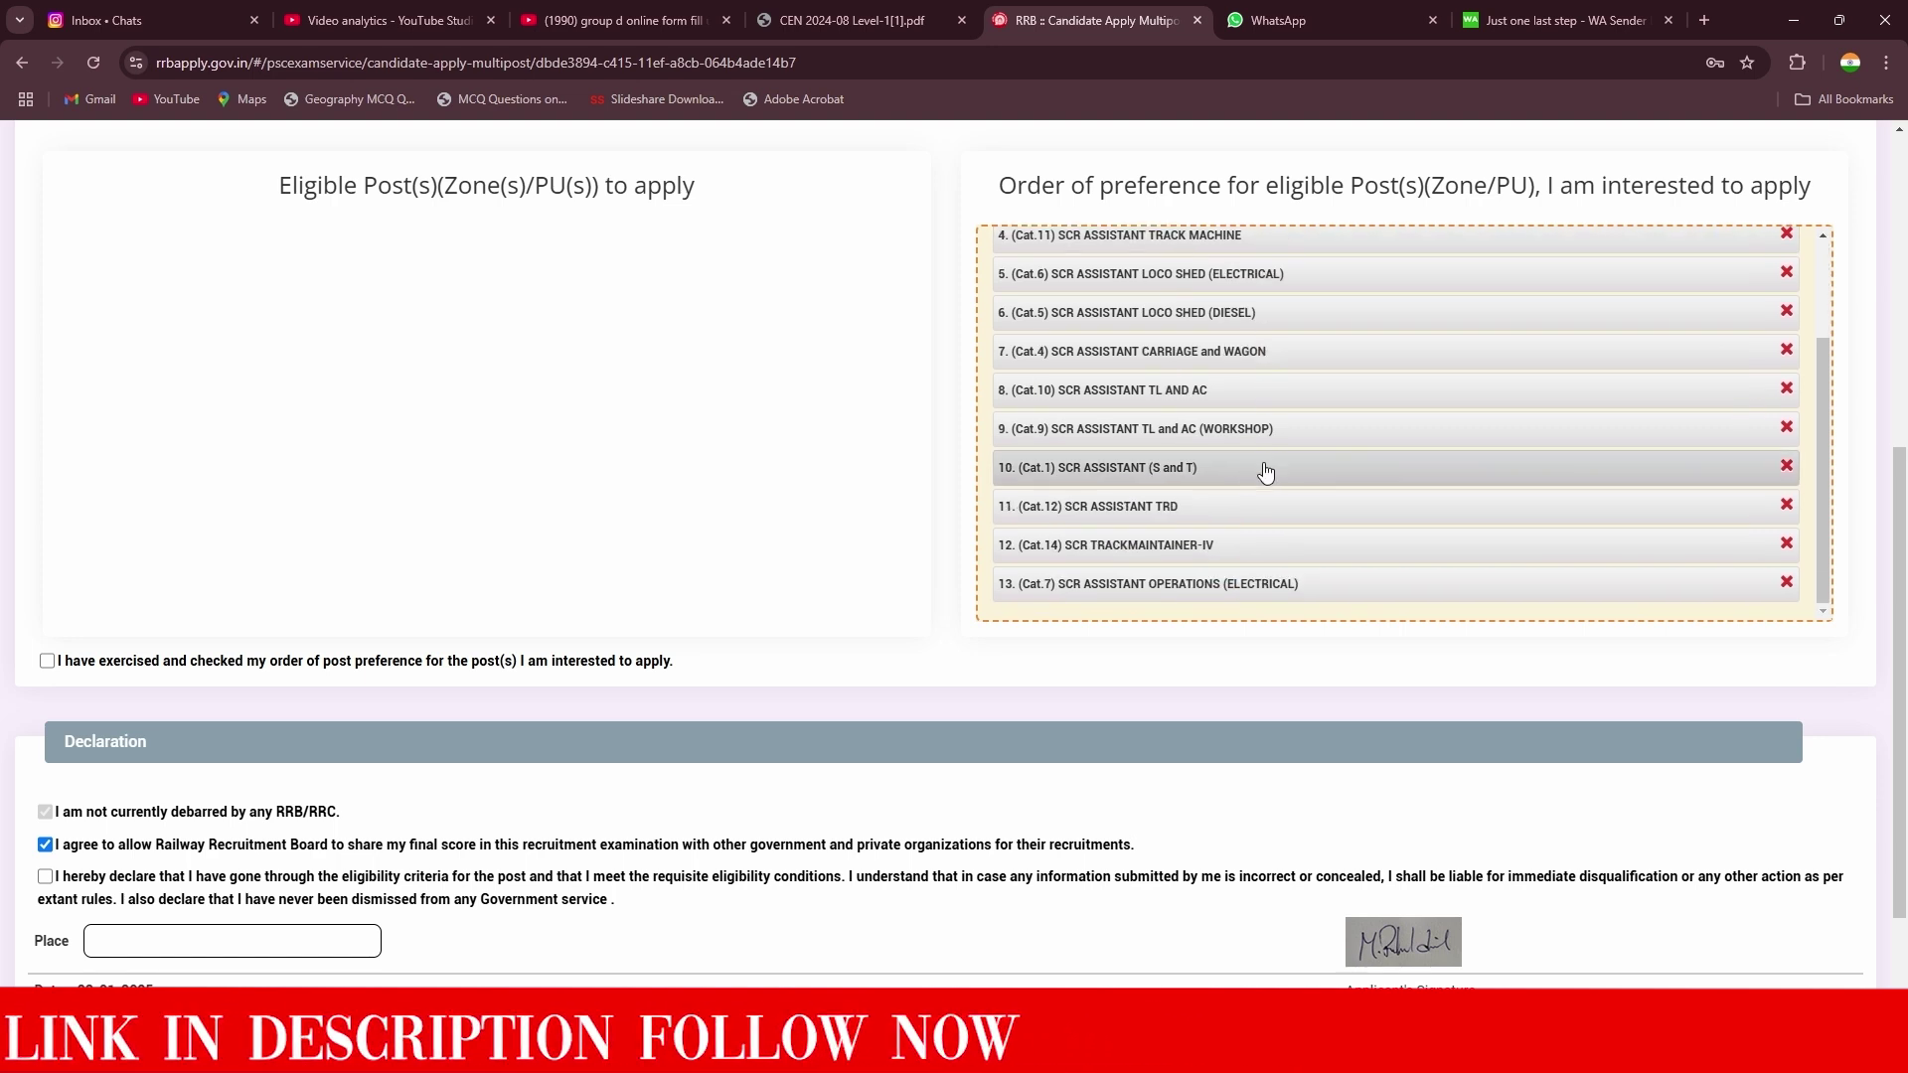
{"action": "scroll", "coordinate": [1311, 482], "scroll_direction": "up", "scroll_amount": 3}
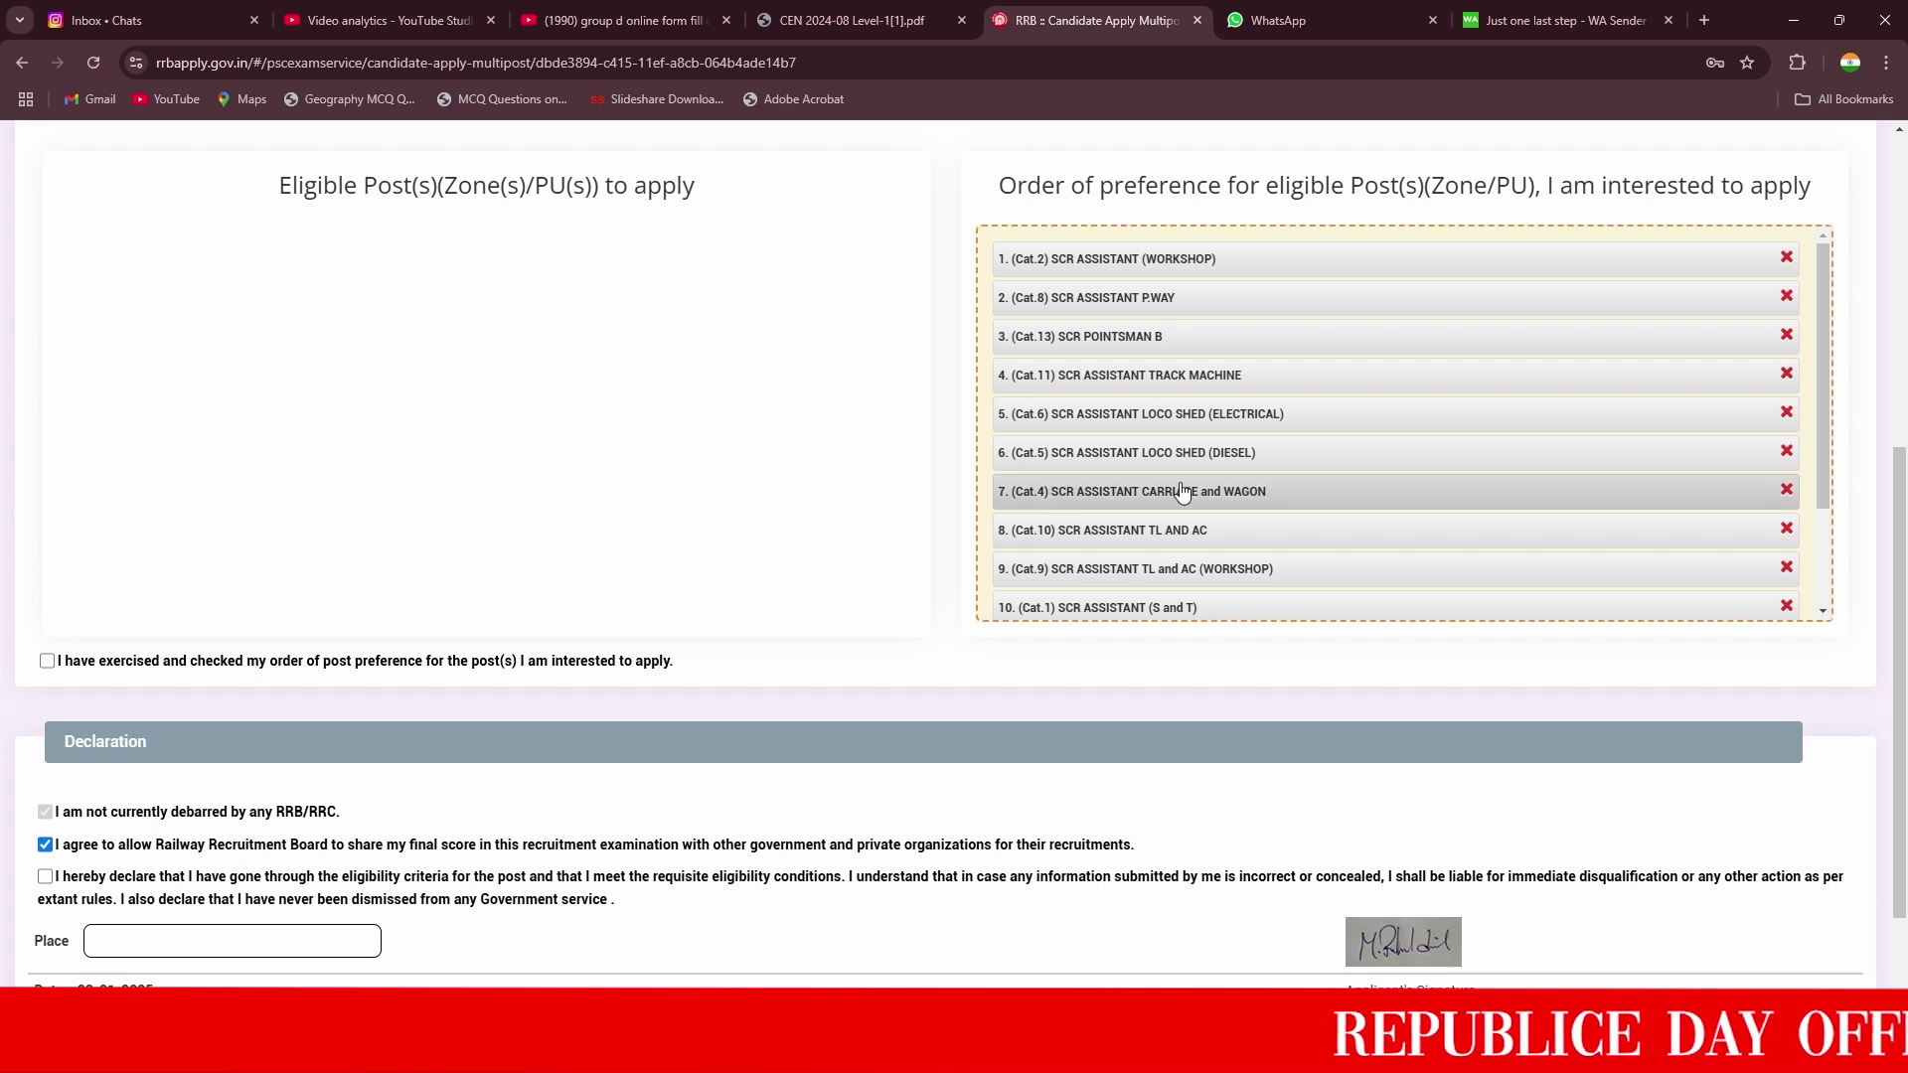
{"action": "scroll", "coordinate": [1188, 487], "scroll_direction": "down", "scroll_amount": 2}
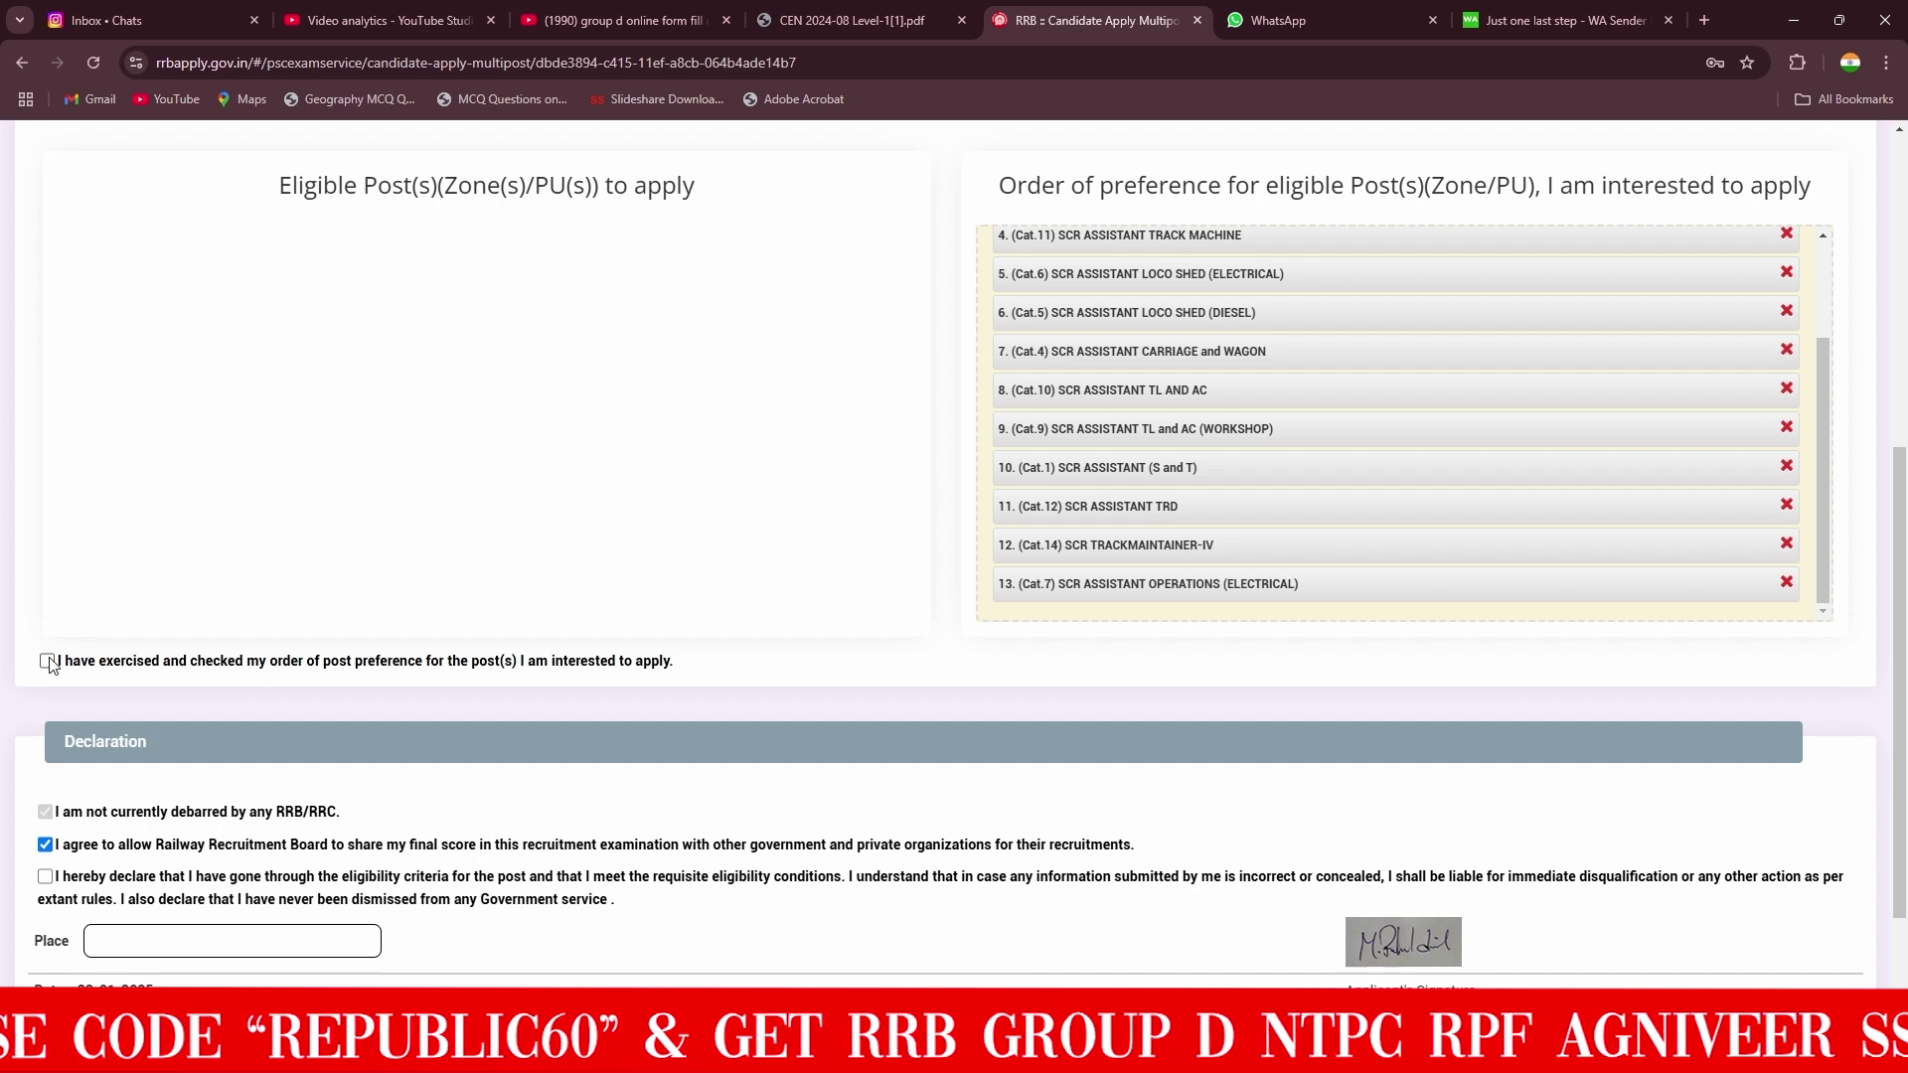
- Tick the order-checked box and read the not-debarred and score-sharing statements
{"action": "left_click", "coordinate": [45, 662]}
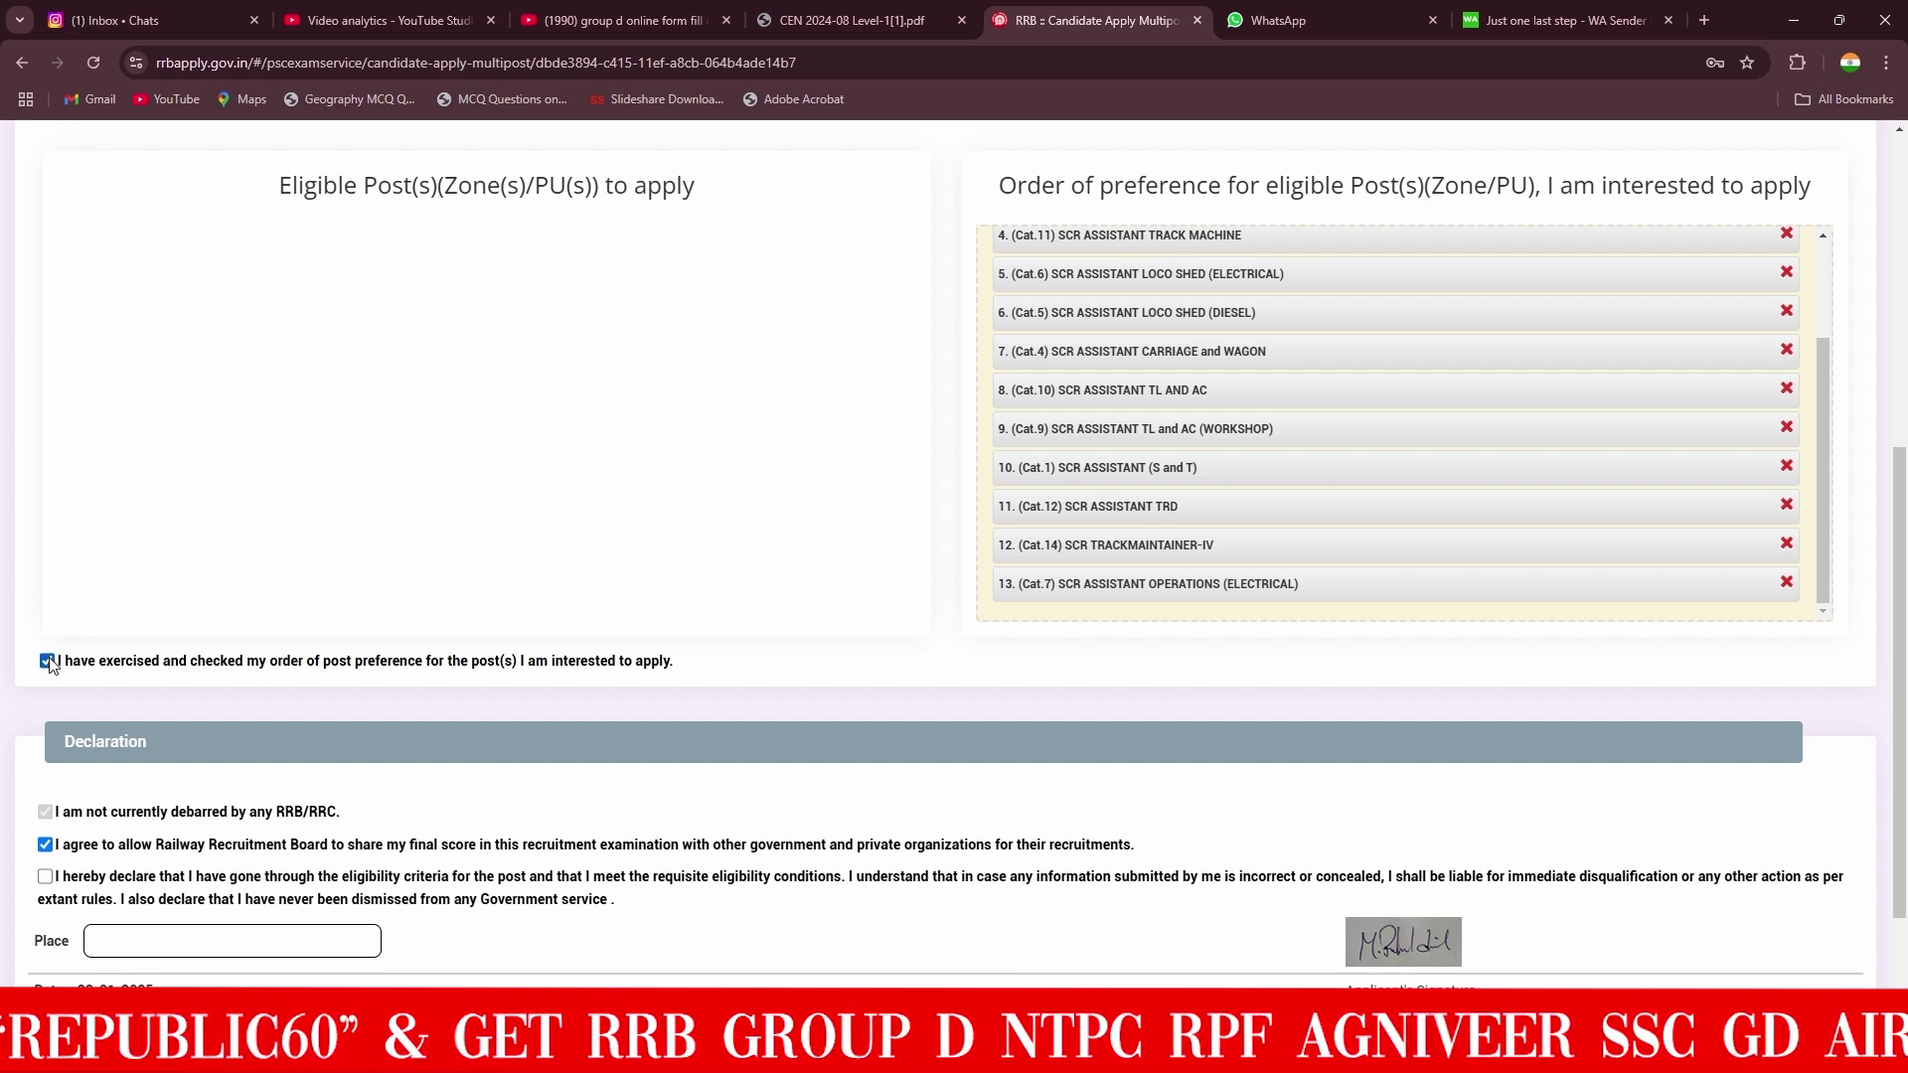
{"action": "scroll", "coordinate": [337, 717], "scroll_direction": "down", "scroll_amount": 1}
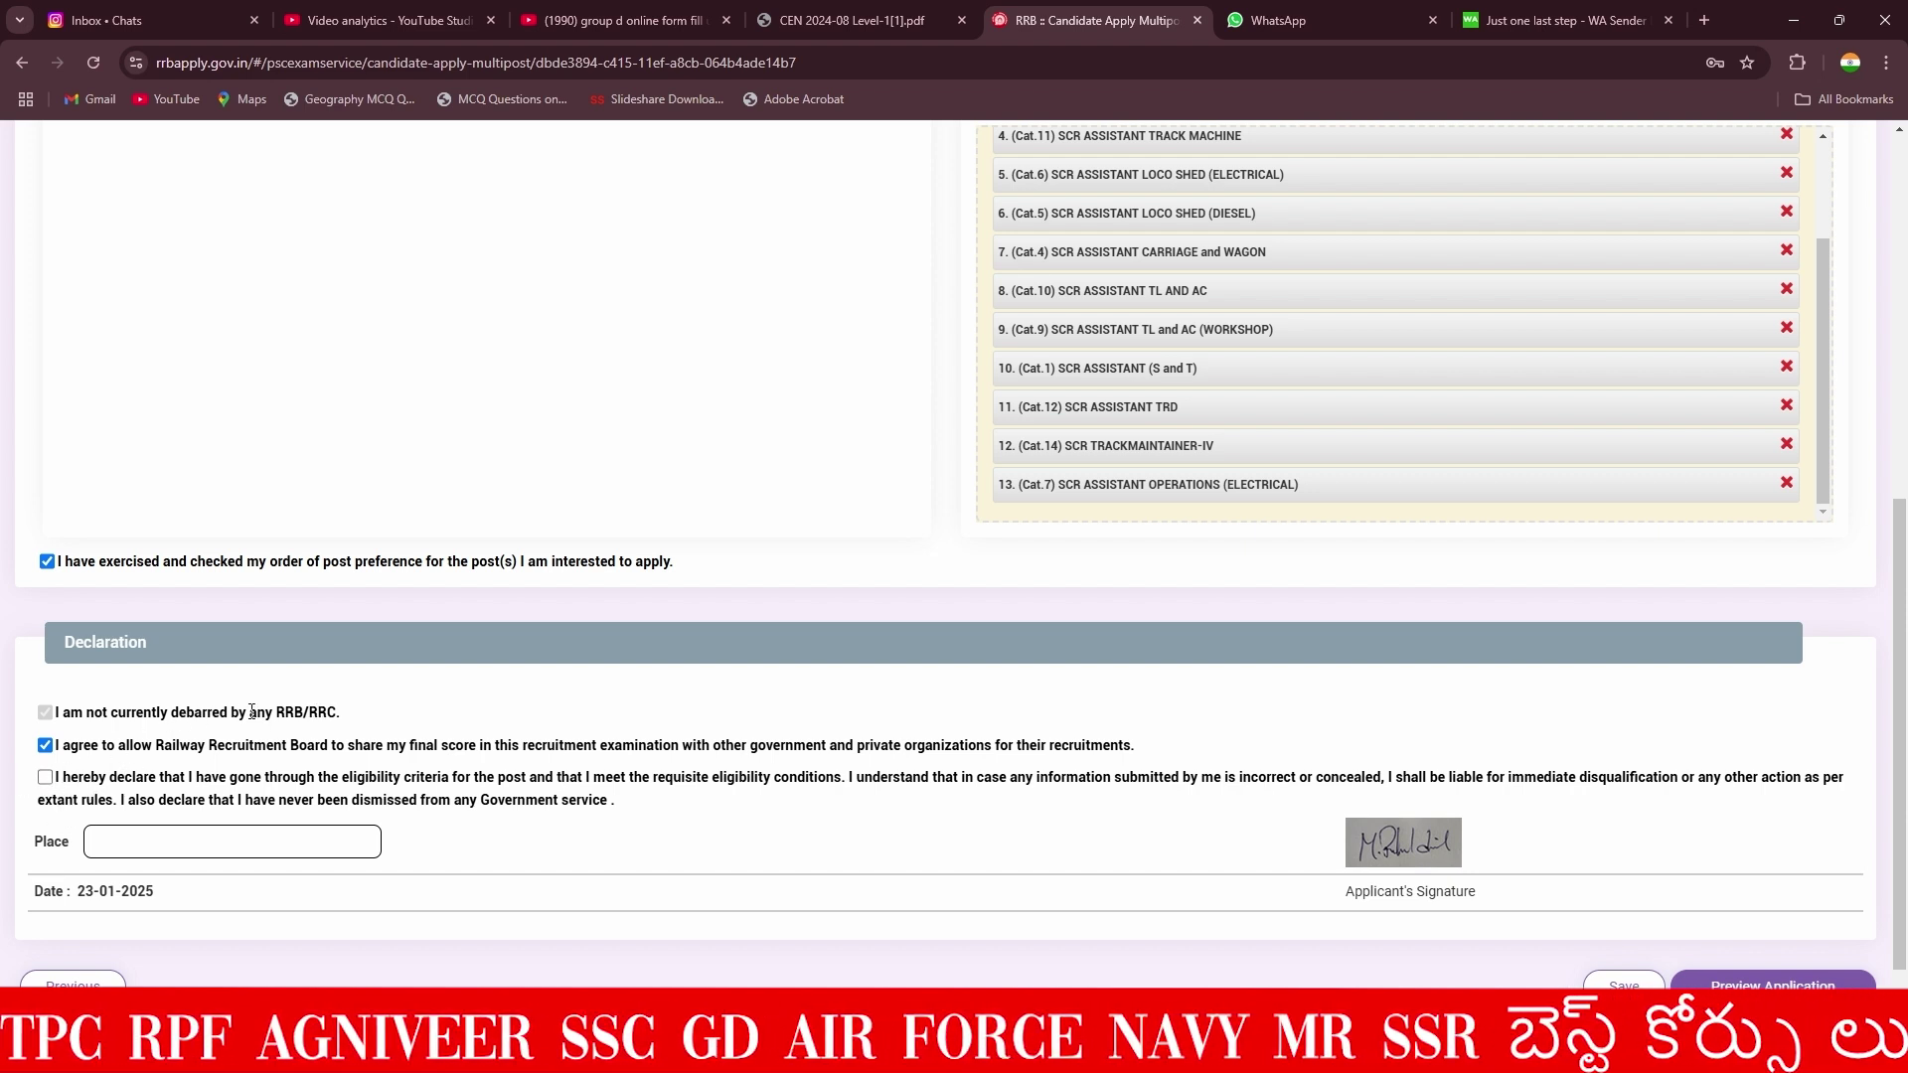
{"action": "left_click_drag", "start_coordinate": [252, 712], "coordinate": [381, 712]}
{"action": "left_click", "coordinate": [134, 737]}
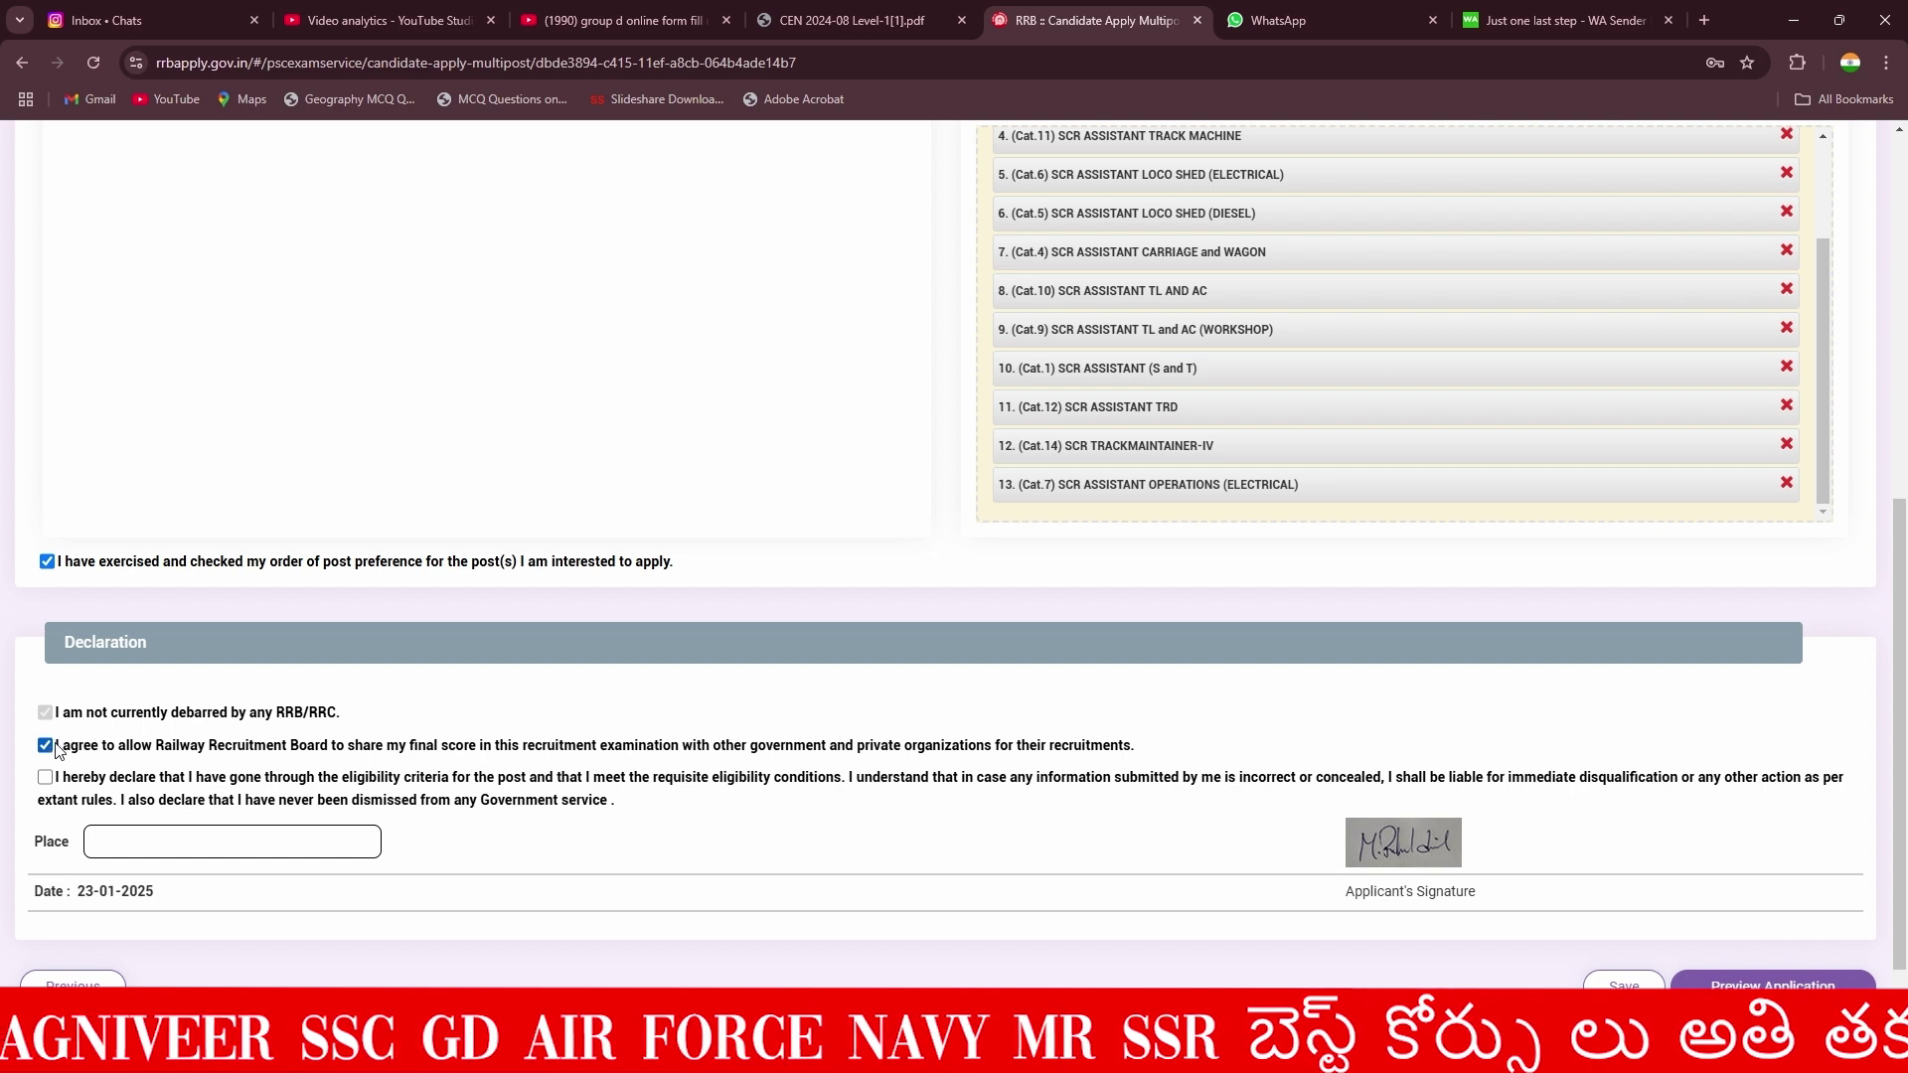
{"action": "left_click_drag", "start_coordinate": [60, 745], "coordinate": [1153, 748]}
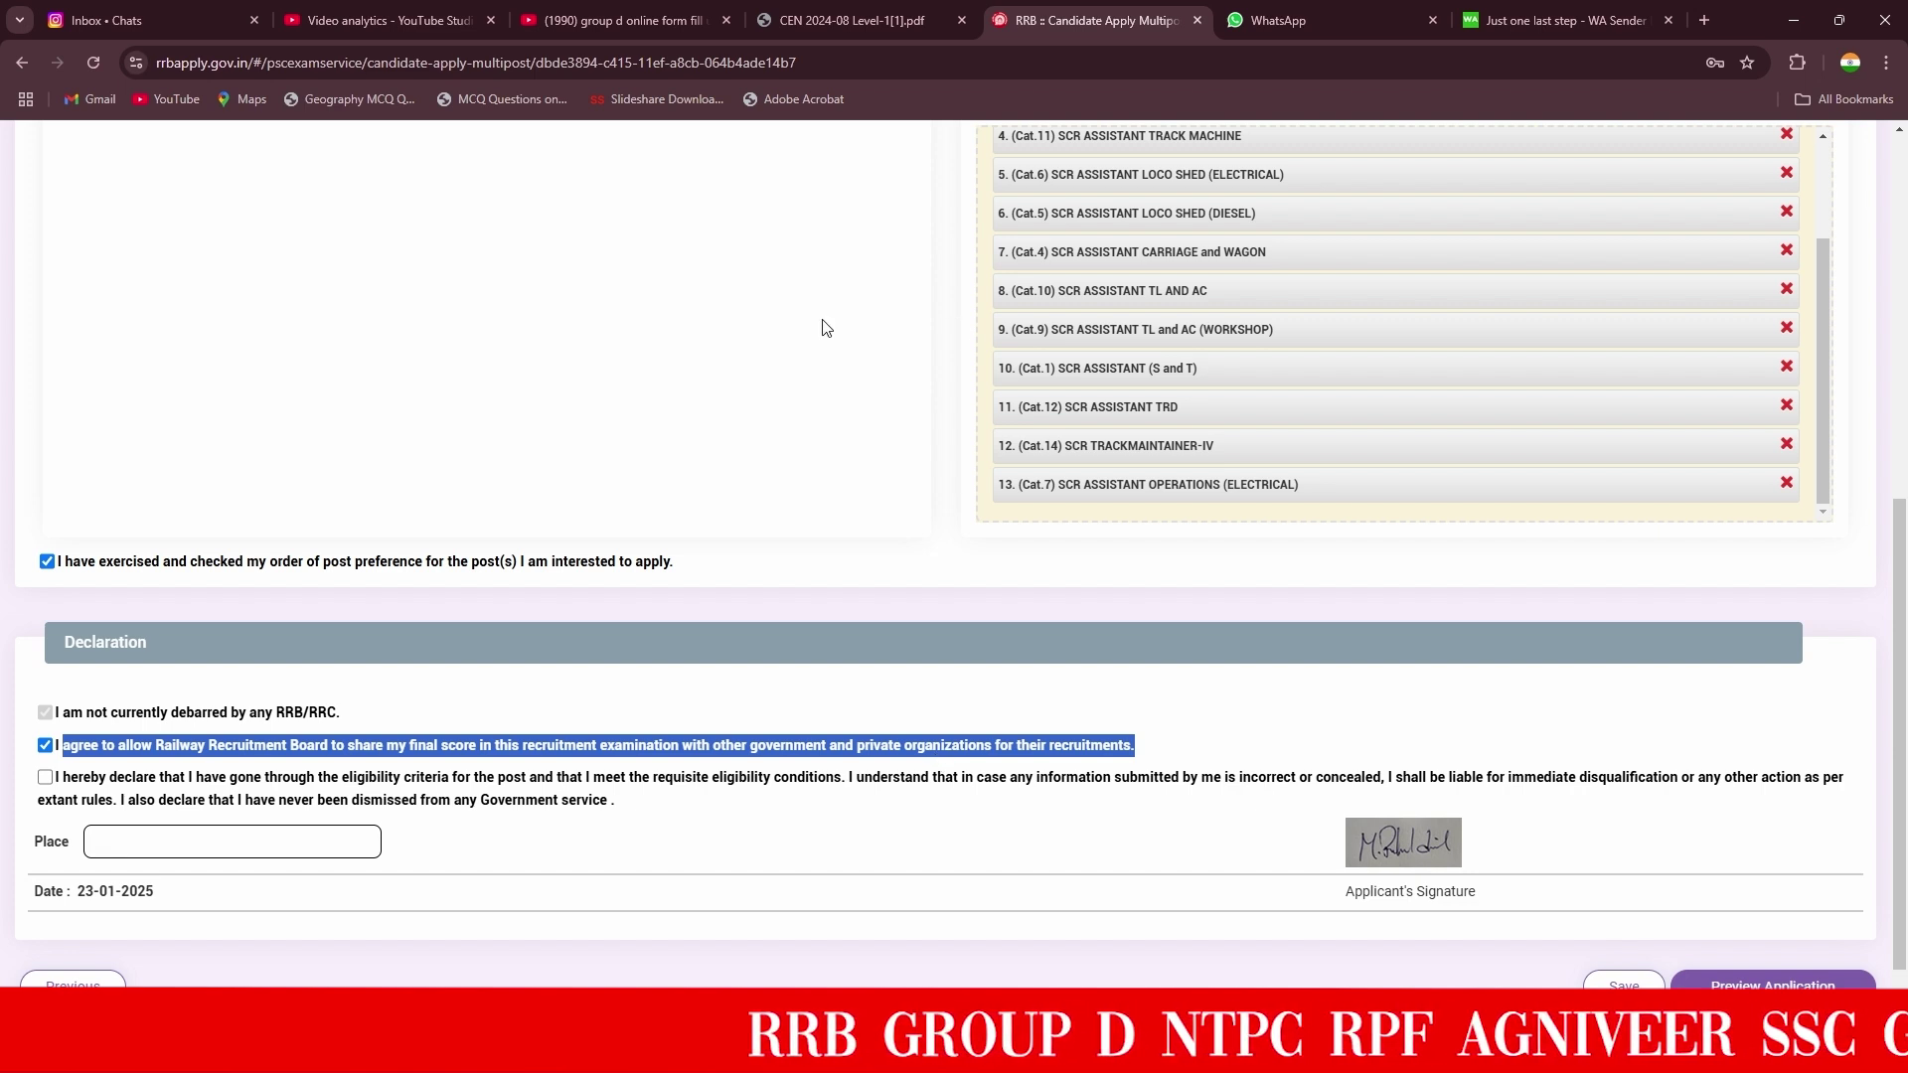
- Tick the eligibility criteria declaration after reading its paragraph
{"action": "left_click", "coordinate": [48, 778]}
{"action": "left_click_drag", "start_coordinate": [61, 774], "coordinate": [684, 838]}
{"action": "left_click", "coordinate": [682, 838]}
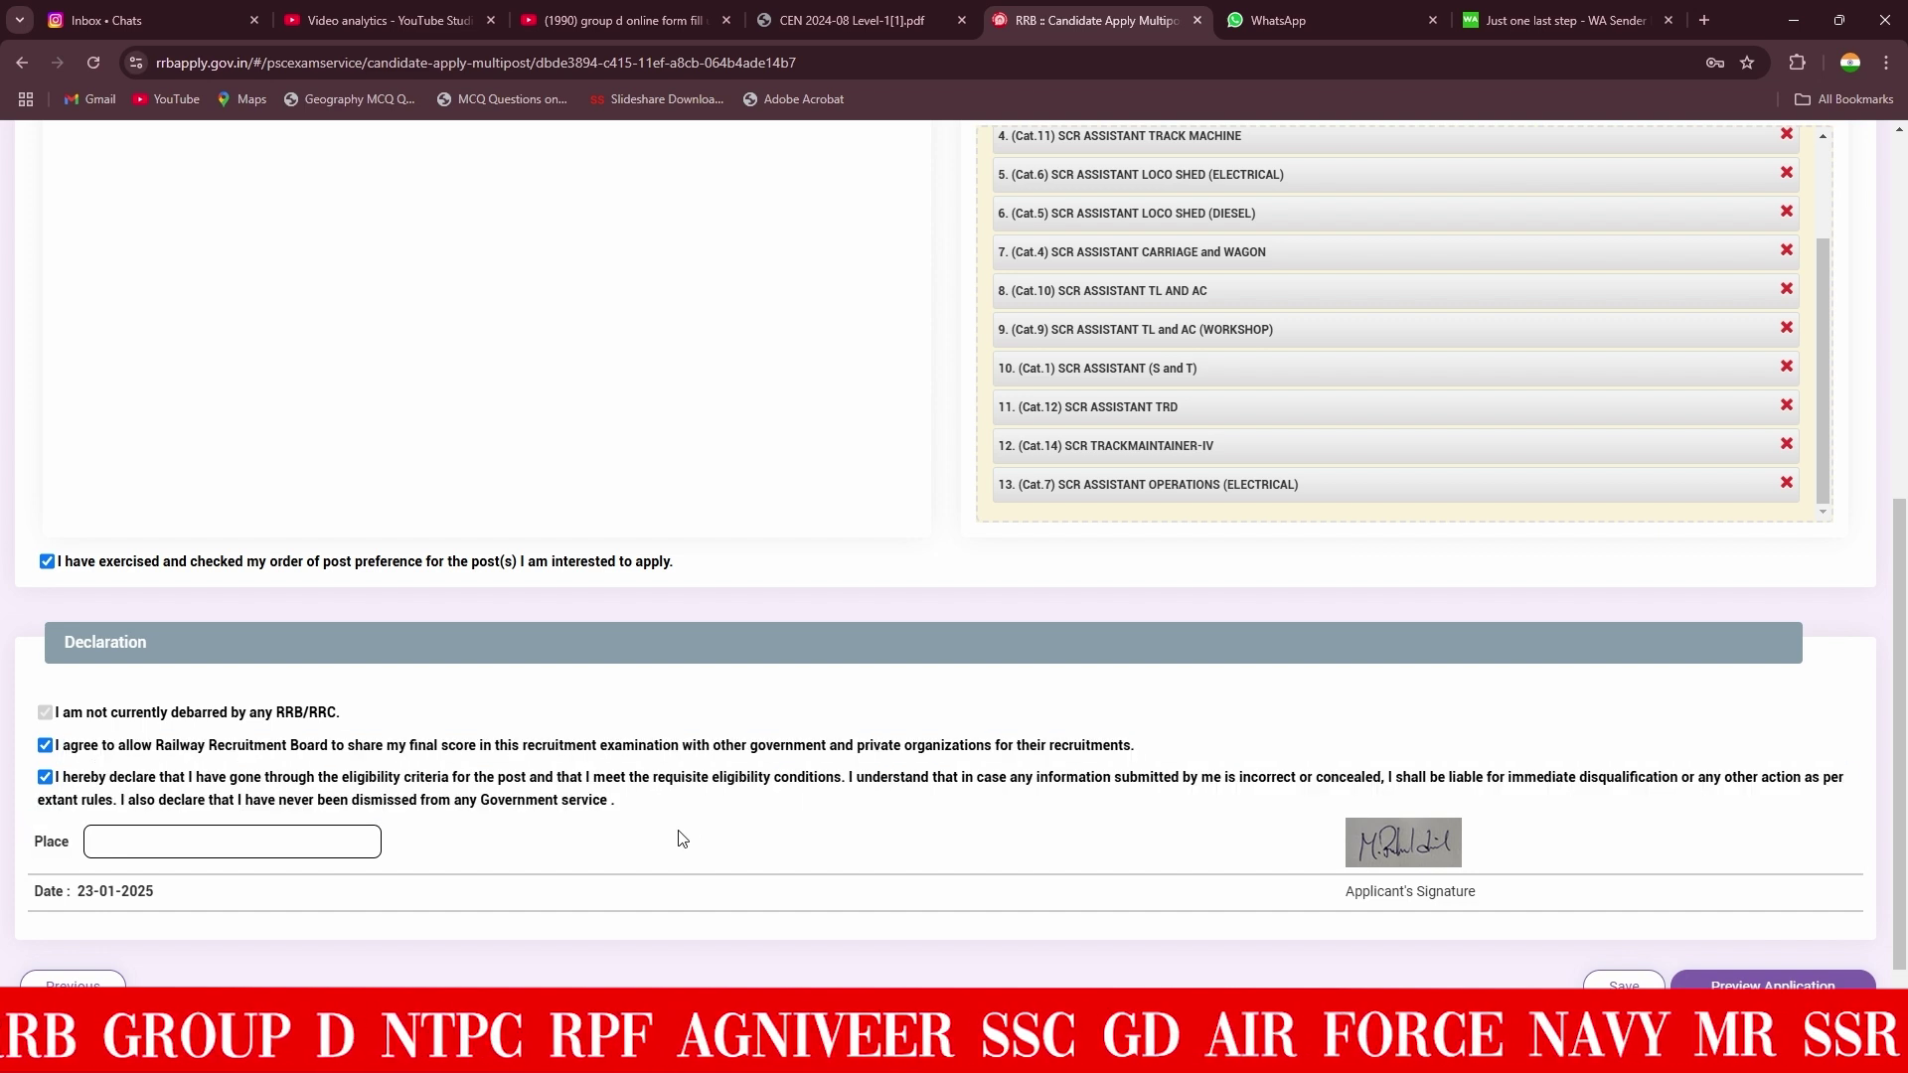
{"action": "left_click", "coordinate": [312, 851]}
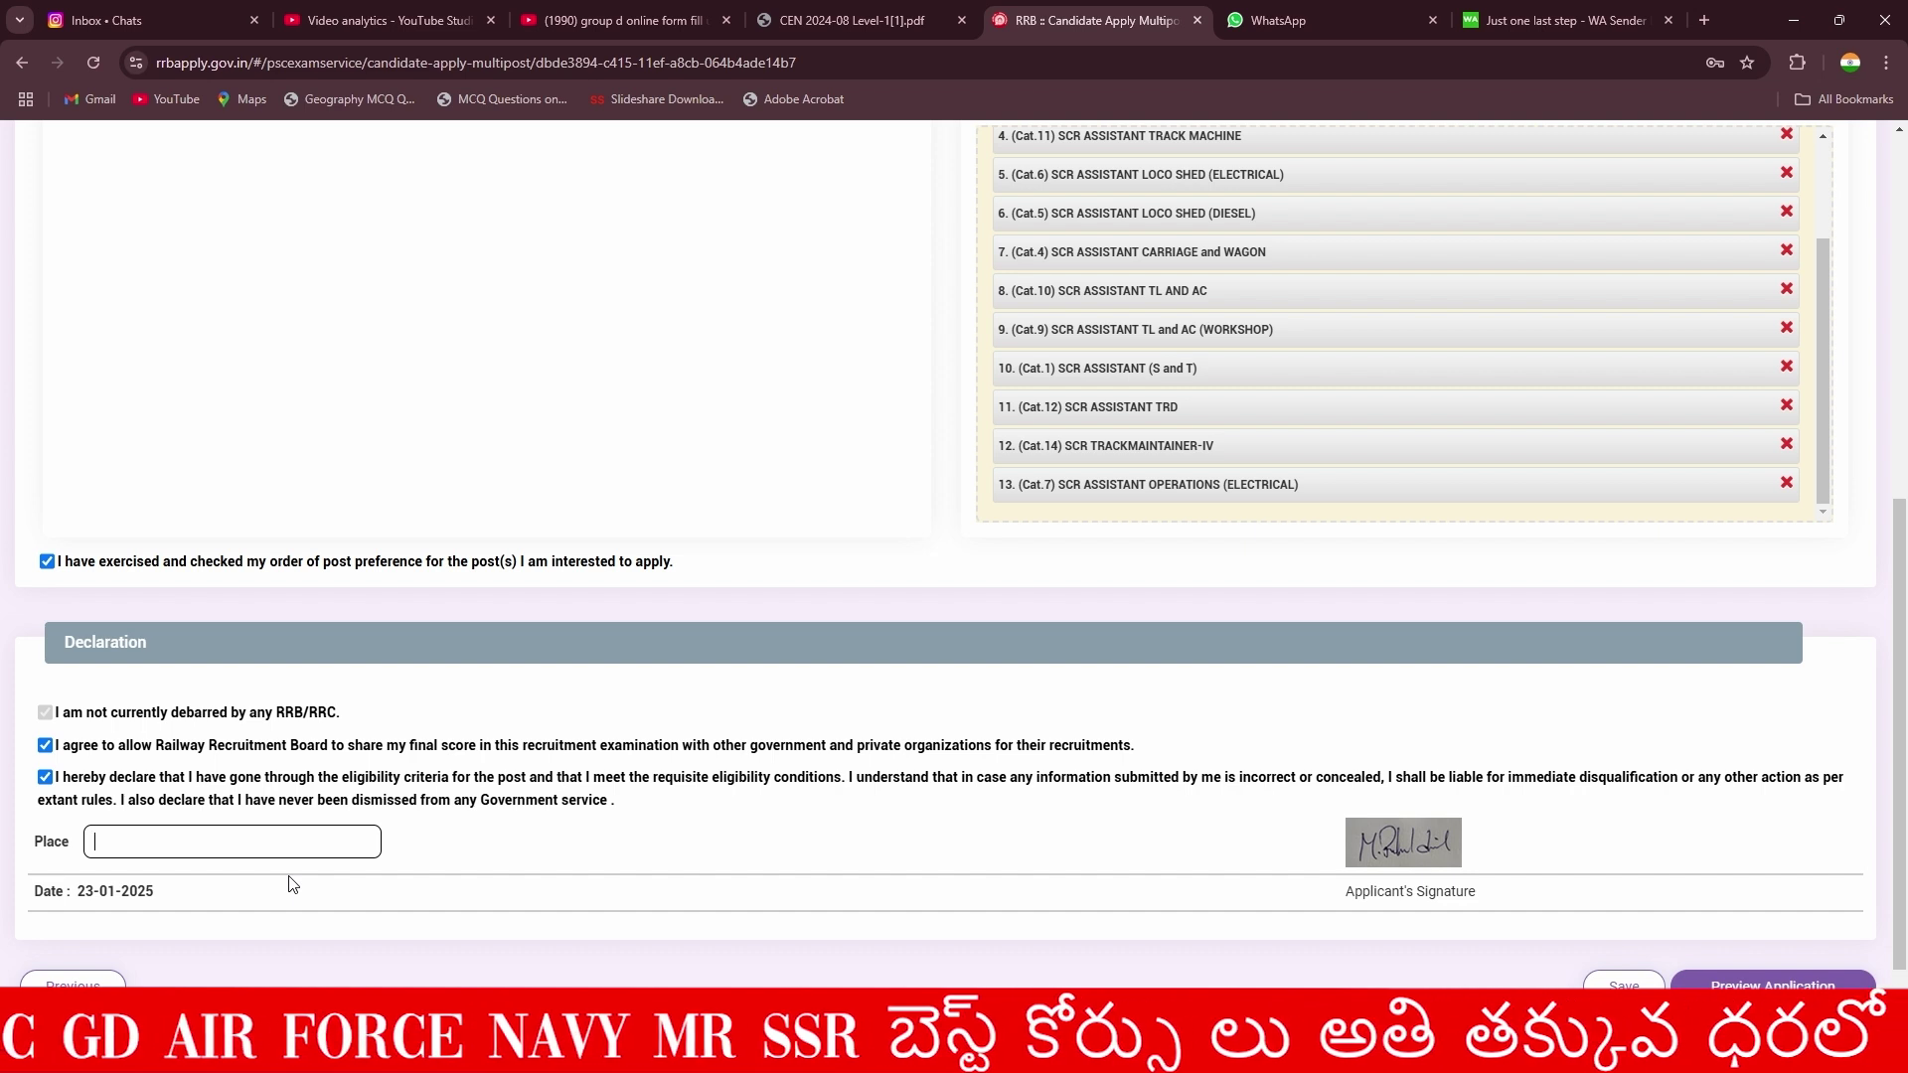
- Enter CHITTOOR as the place and save the post preferences
{"action": "type", "text": "CHIT"}
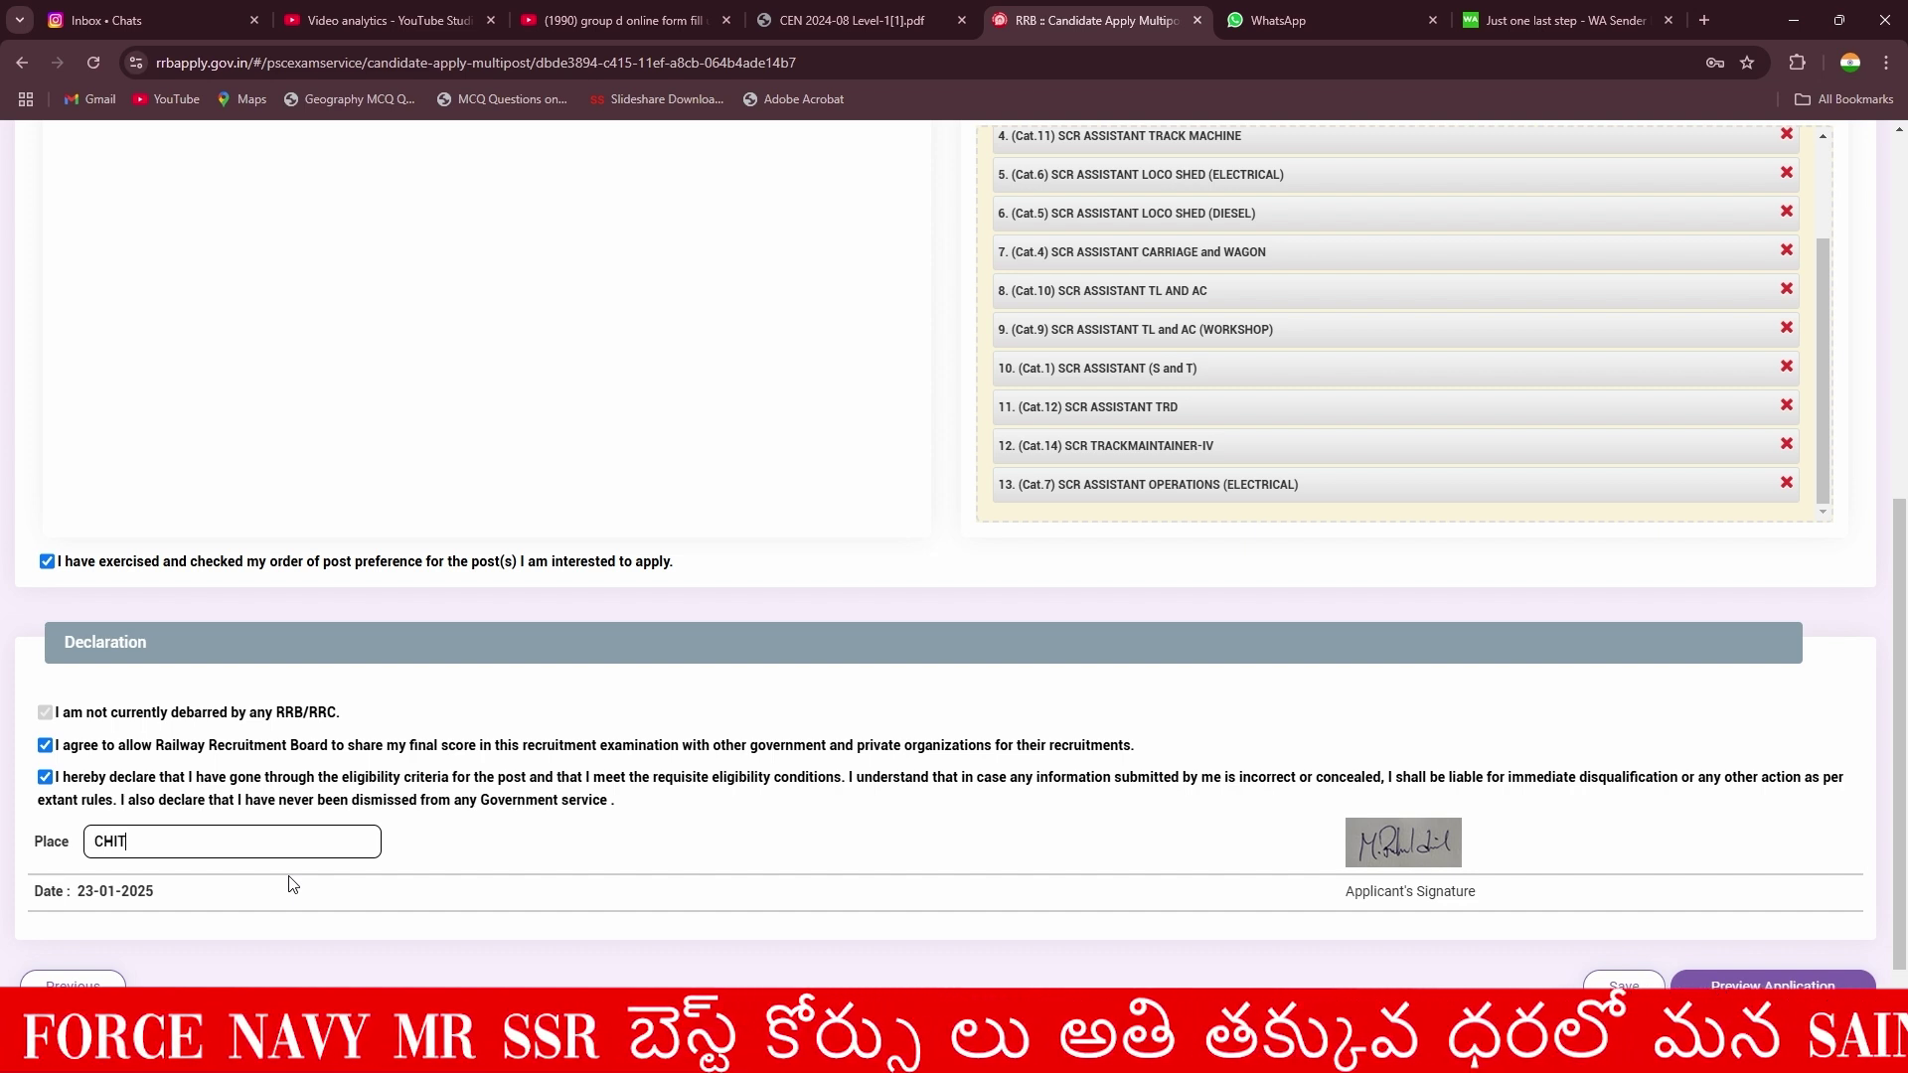
{"action": "type", "text": "TOOR"}
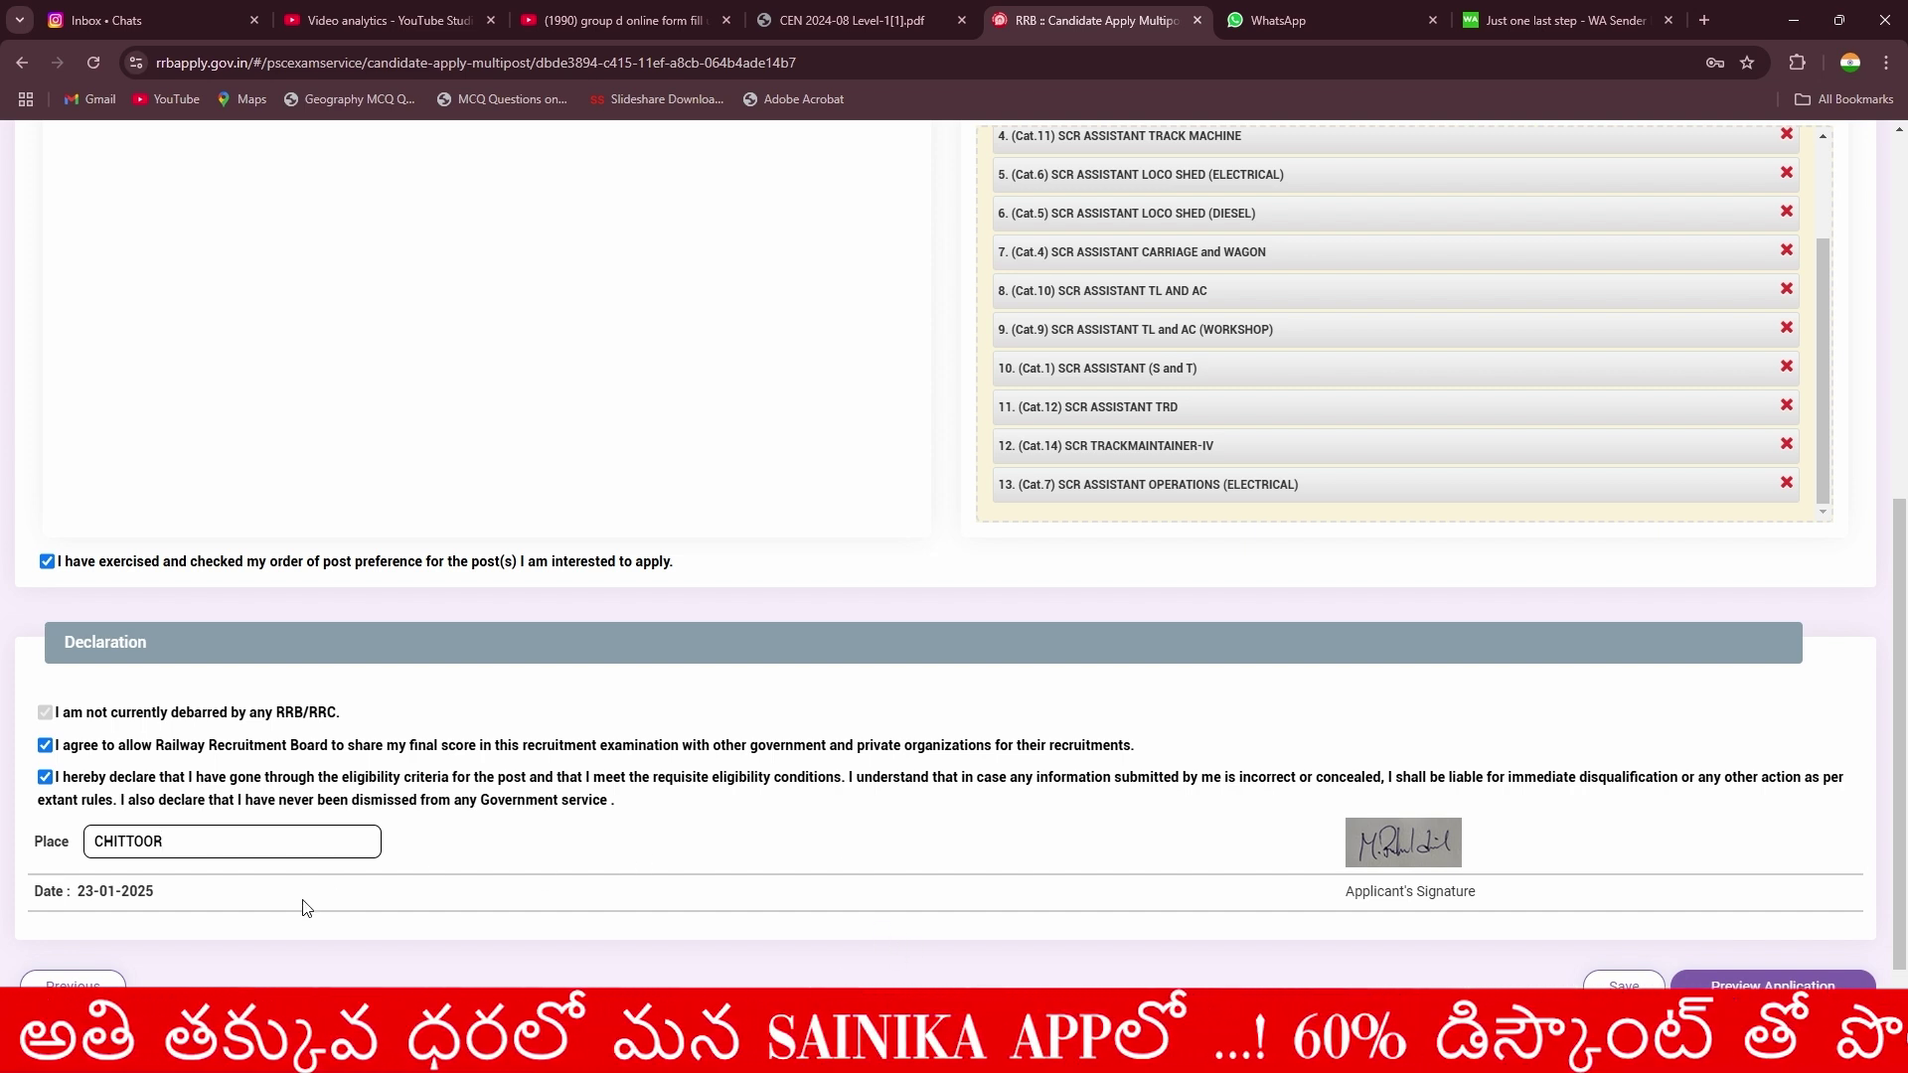
{"action": "scroll", "coordinate": [724, 874], "scroll_direction": "up", "scroll_amount": 3}
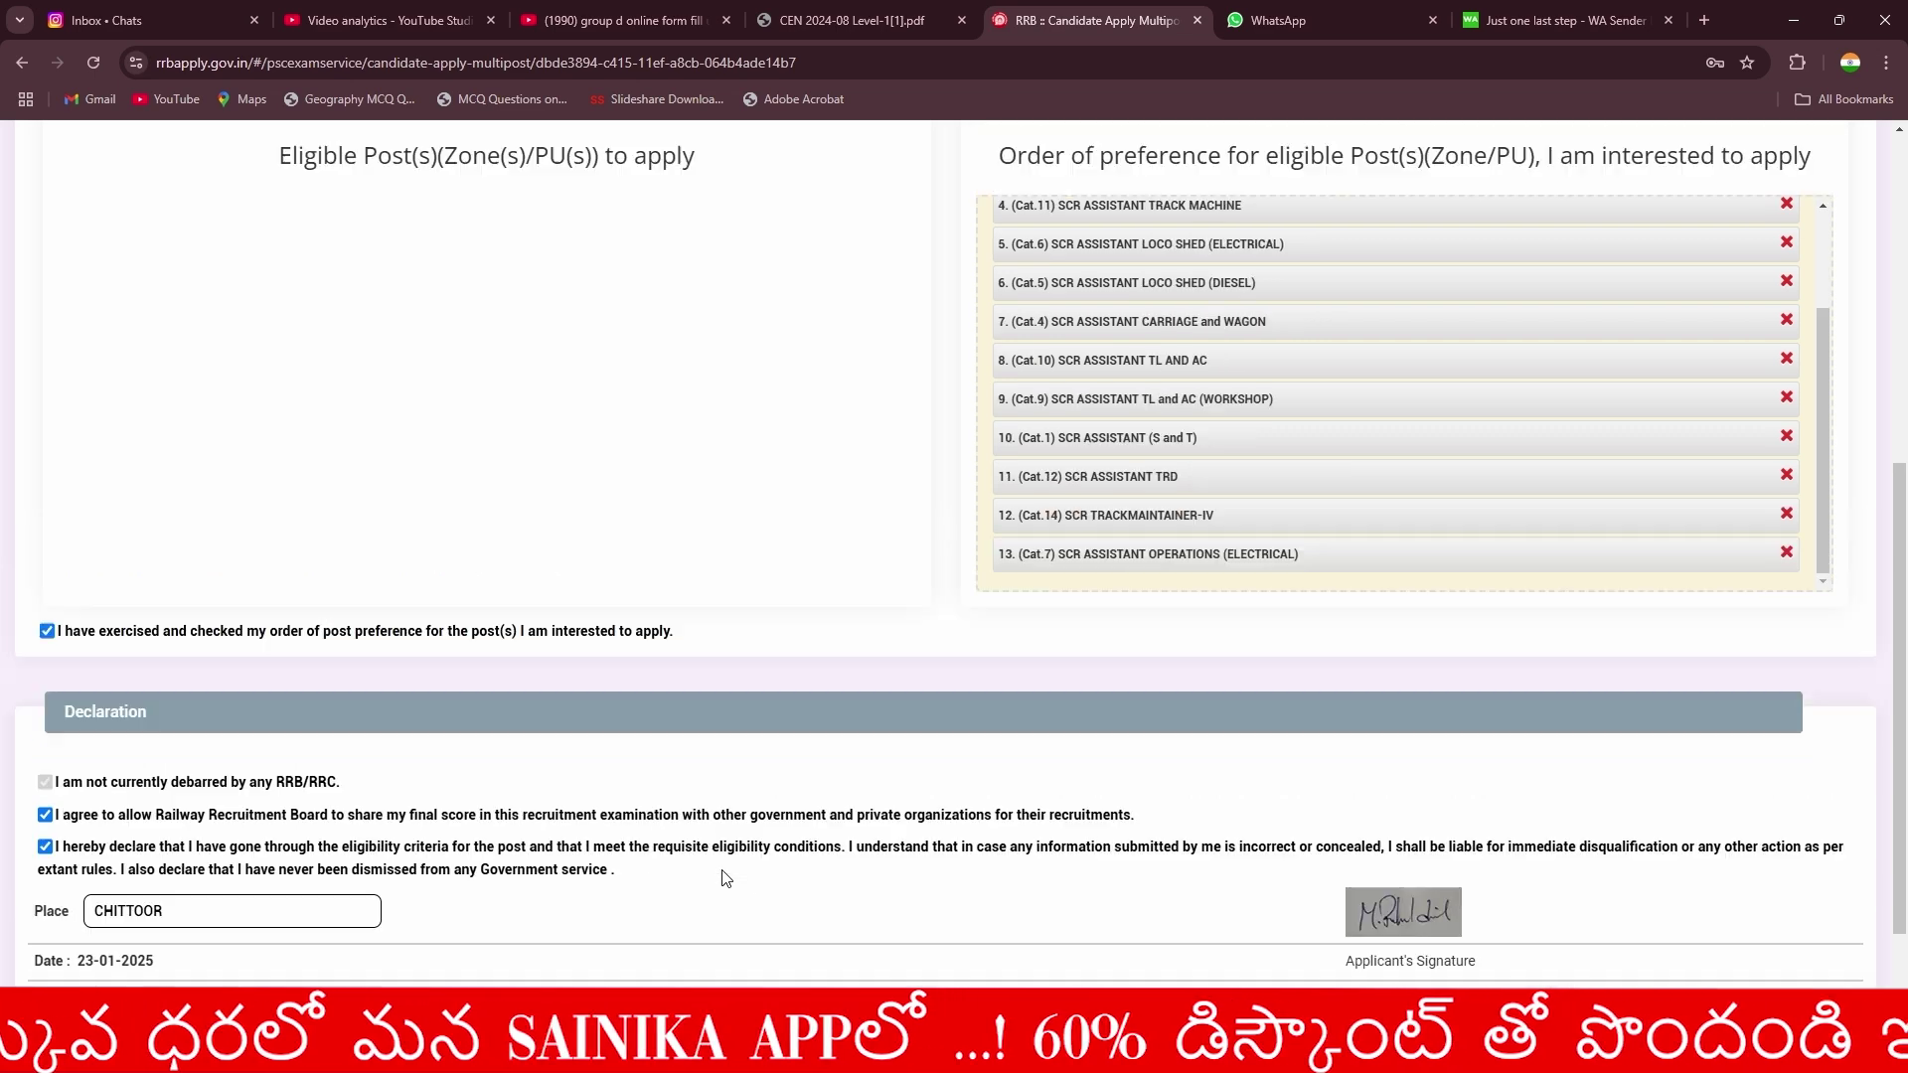
{"action": "scroll", "coordinate": [724, 878], "scroll_direction": "down", "scroll_amount": 3}
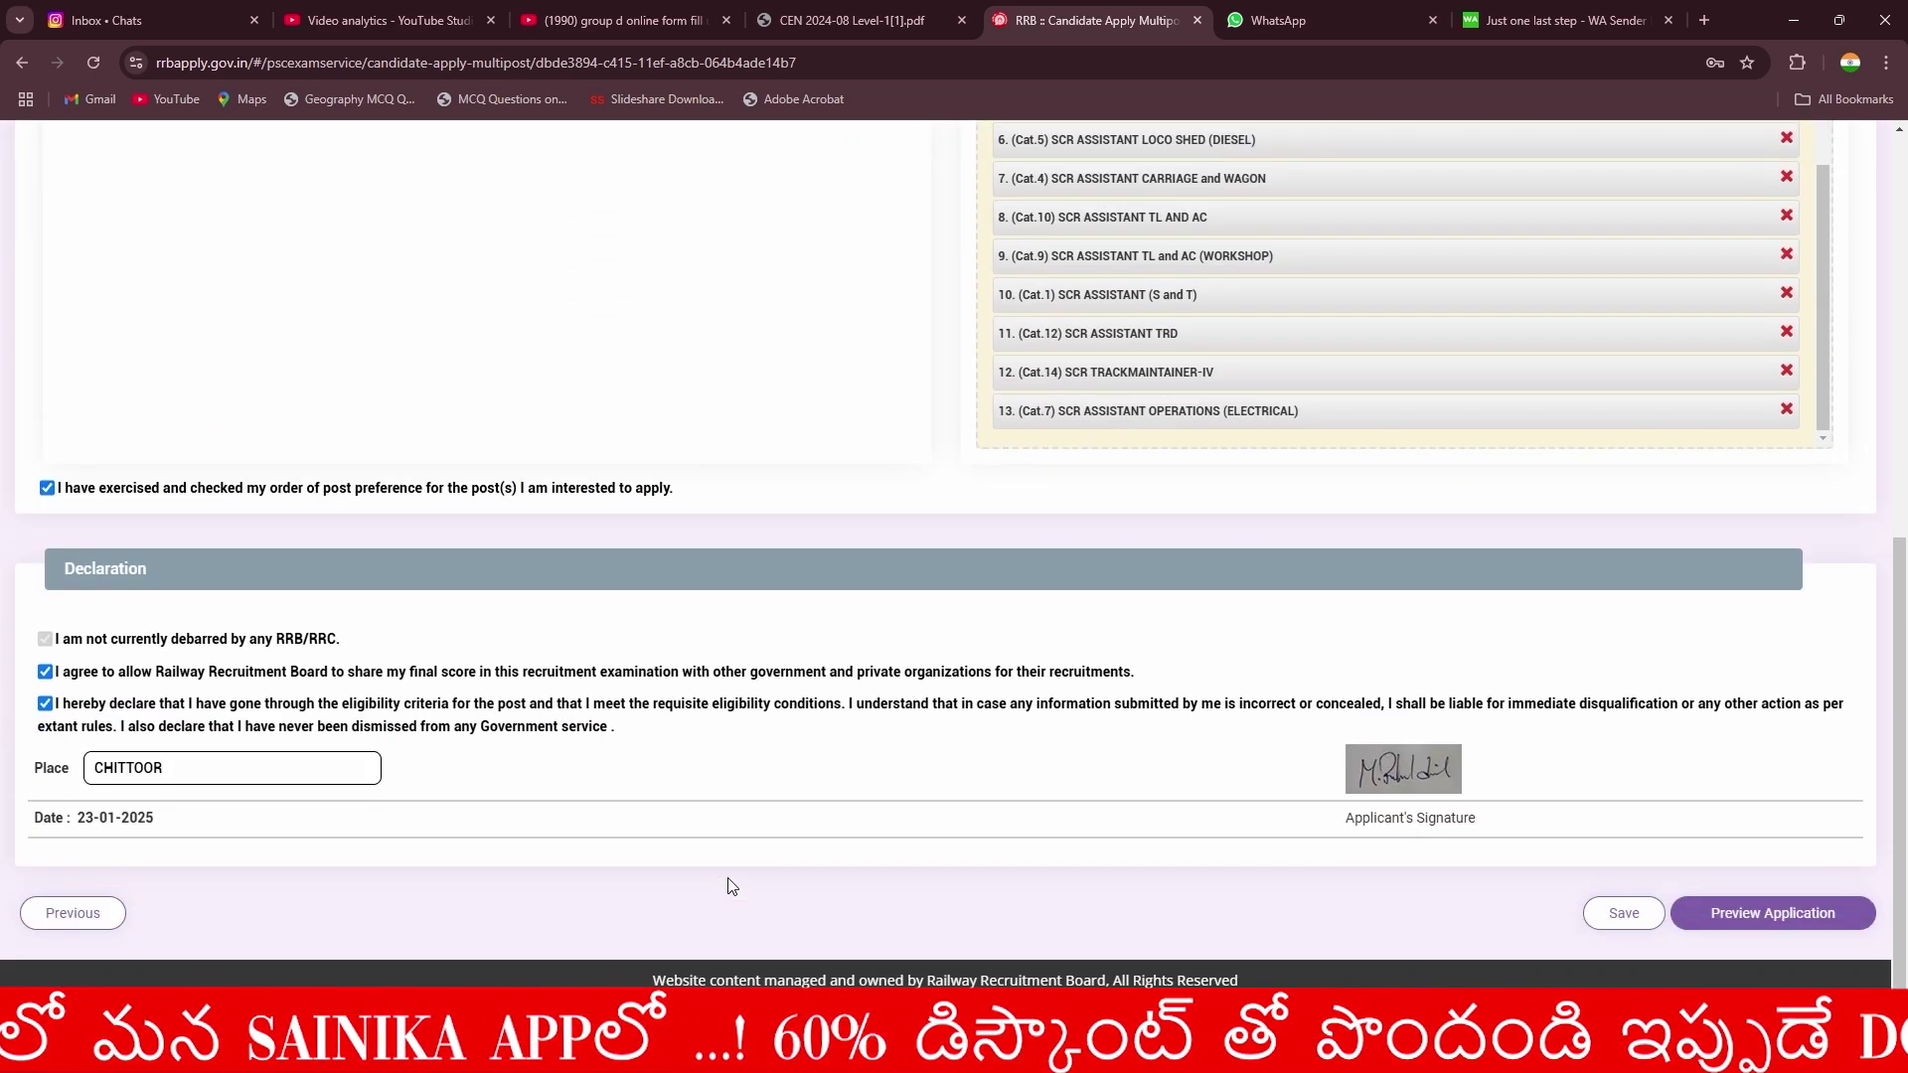
{"action": "left_click", "coordinate": [1627, 923]}
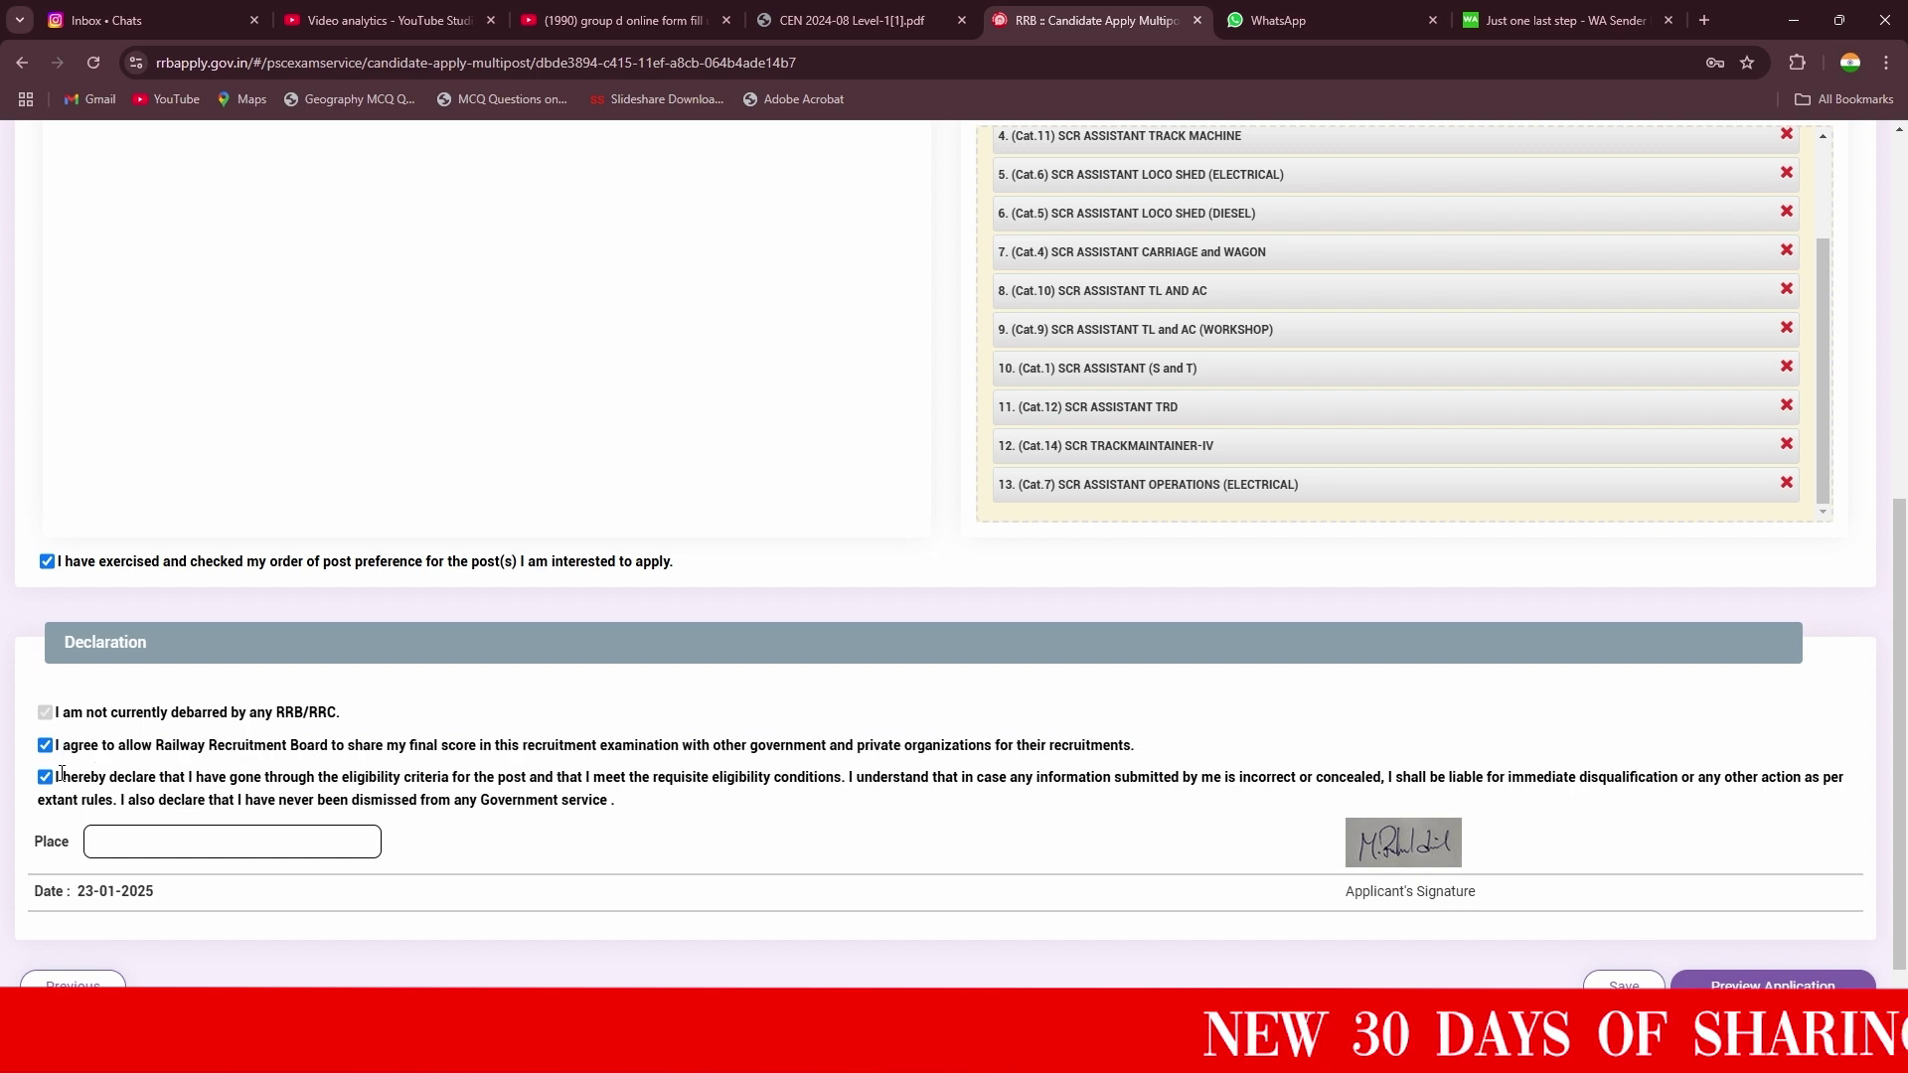
- Recheck the eligibility declaration and Place field, then save preferences and declarations again
{"action": "left_click_drag", "start_coordinate": [61, 774], "coordinate": [659, 809]}
{"action": "left_click", "coordinate": [682, 838]}
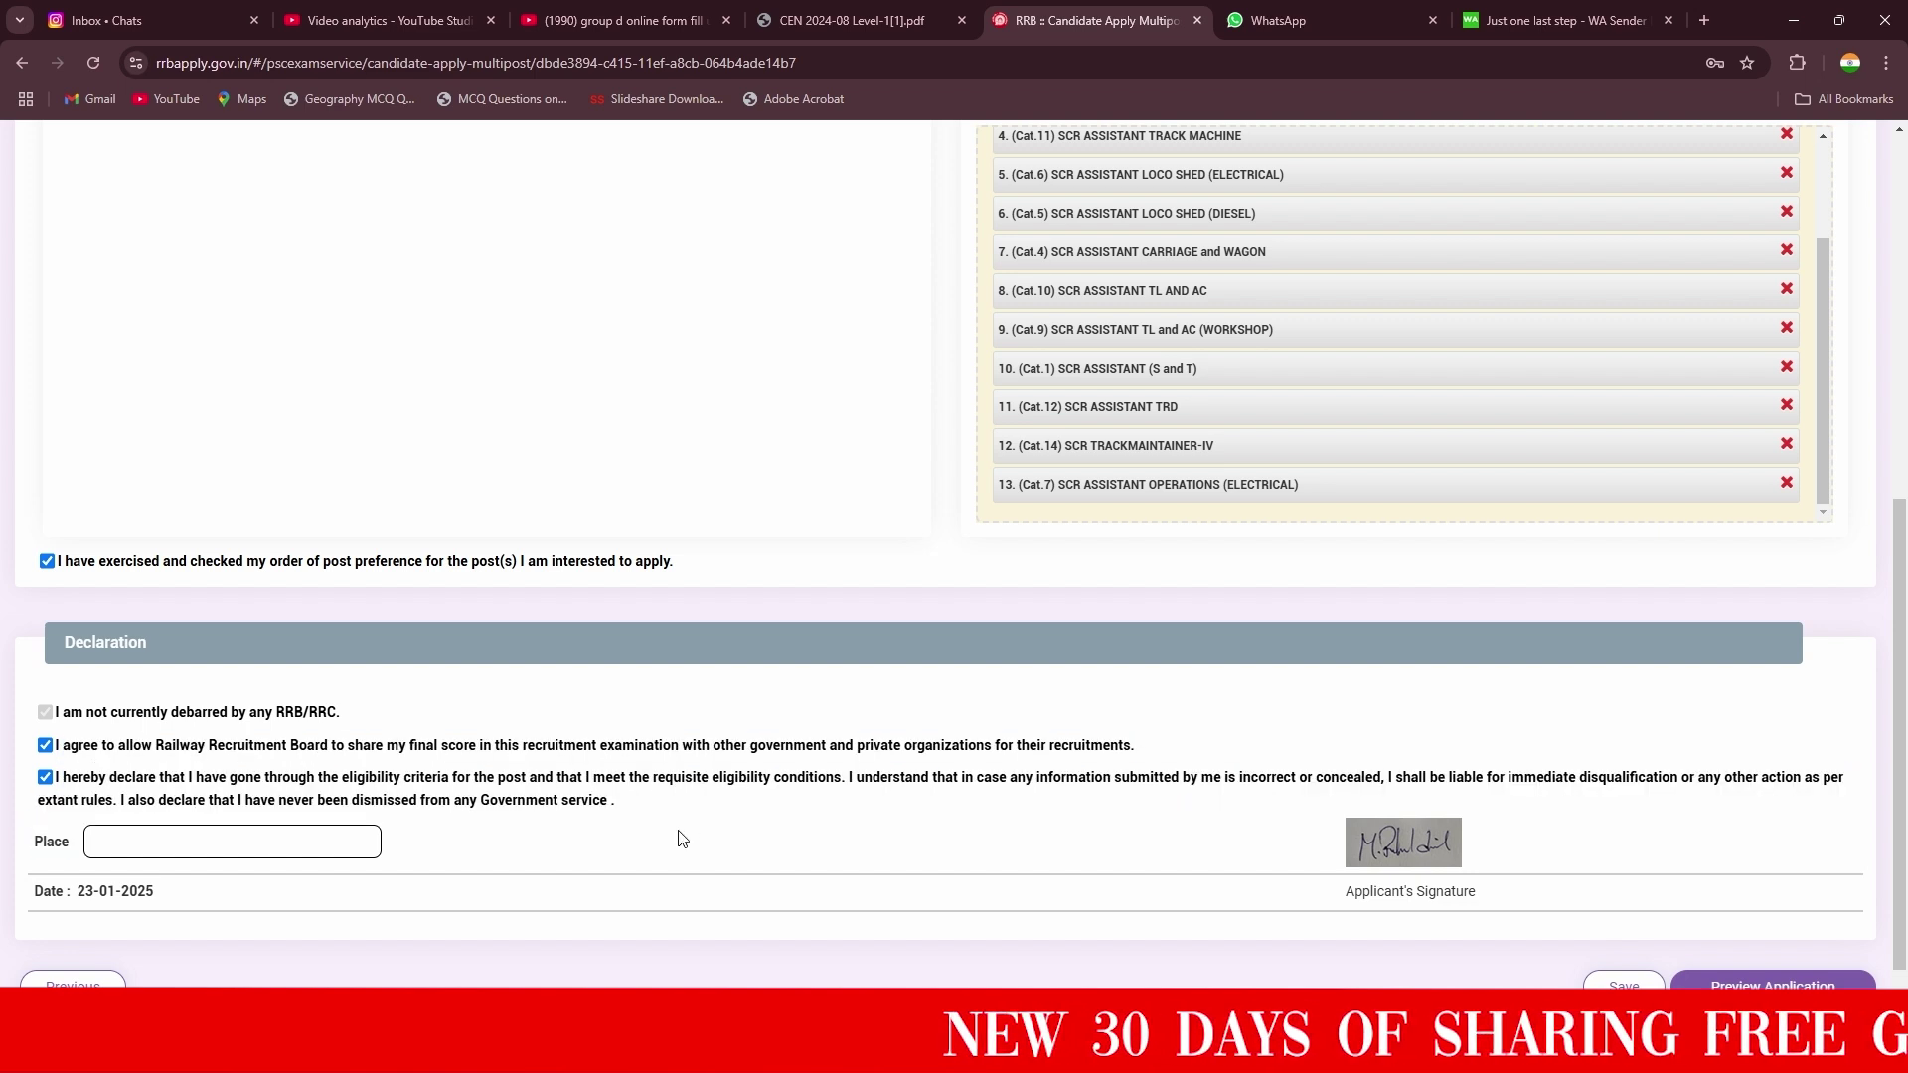
{"action": "left_click", "coordinate": [312, 849]}
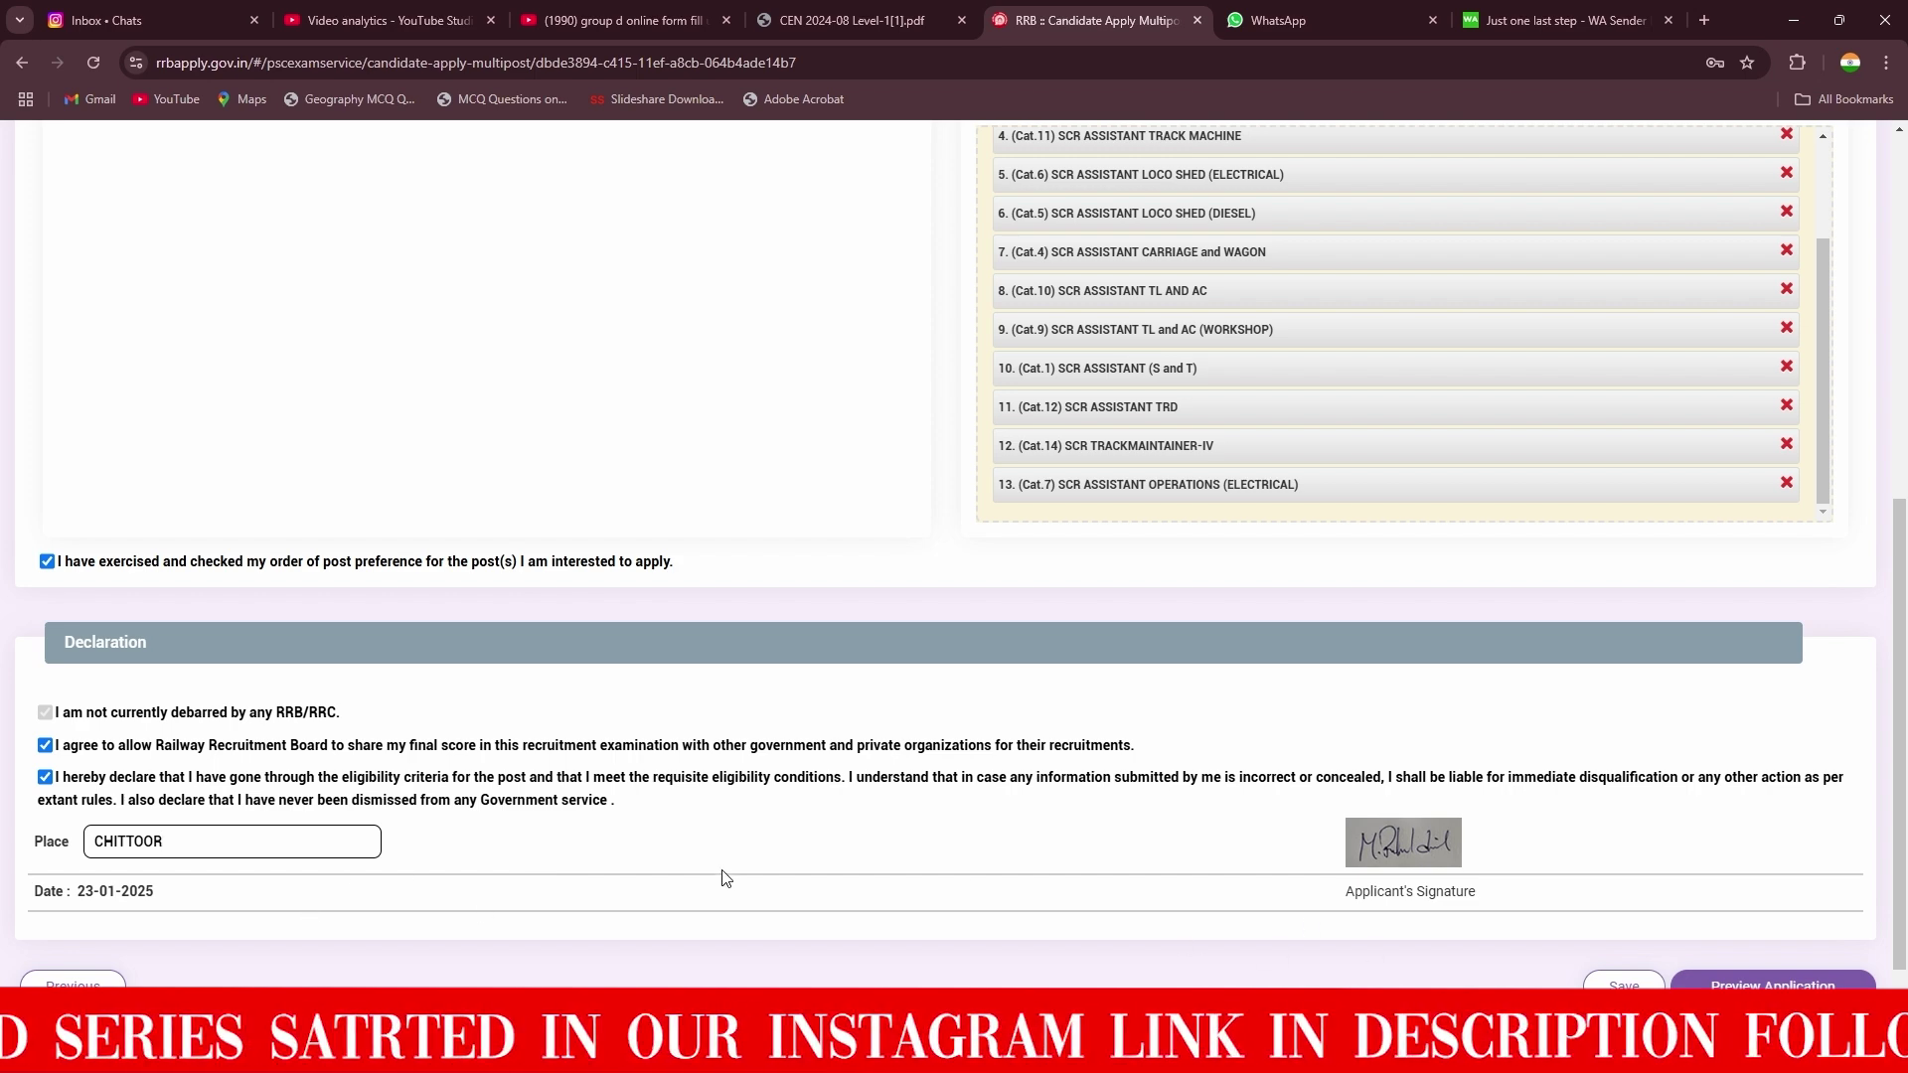
{"action": "scroll", "coordinate": [721, 880], "scroll_direction": "up", "scroll_amount": 6}
{"action": "scroll", "coordinate": [729, 883], "scroll_direction": "down", "scroll_amount": 5}
{"action": "scroll", "coordinate": [729, 883], "scroll_direction": "down", "scroll_amount": 2}
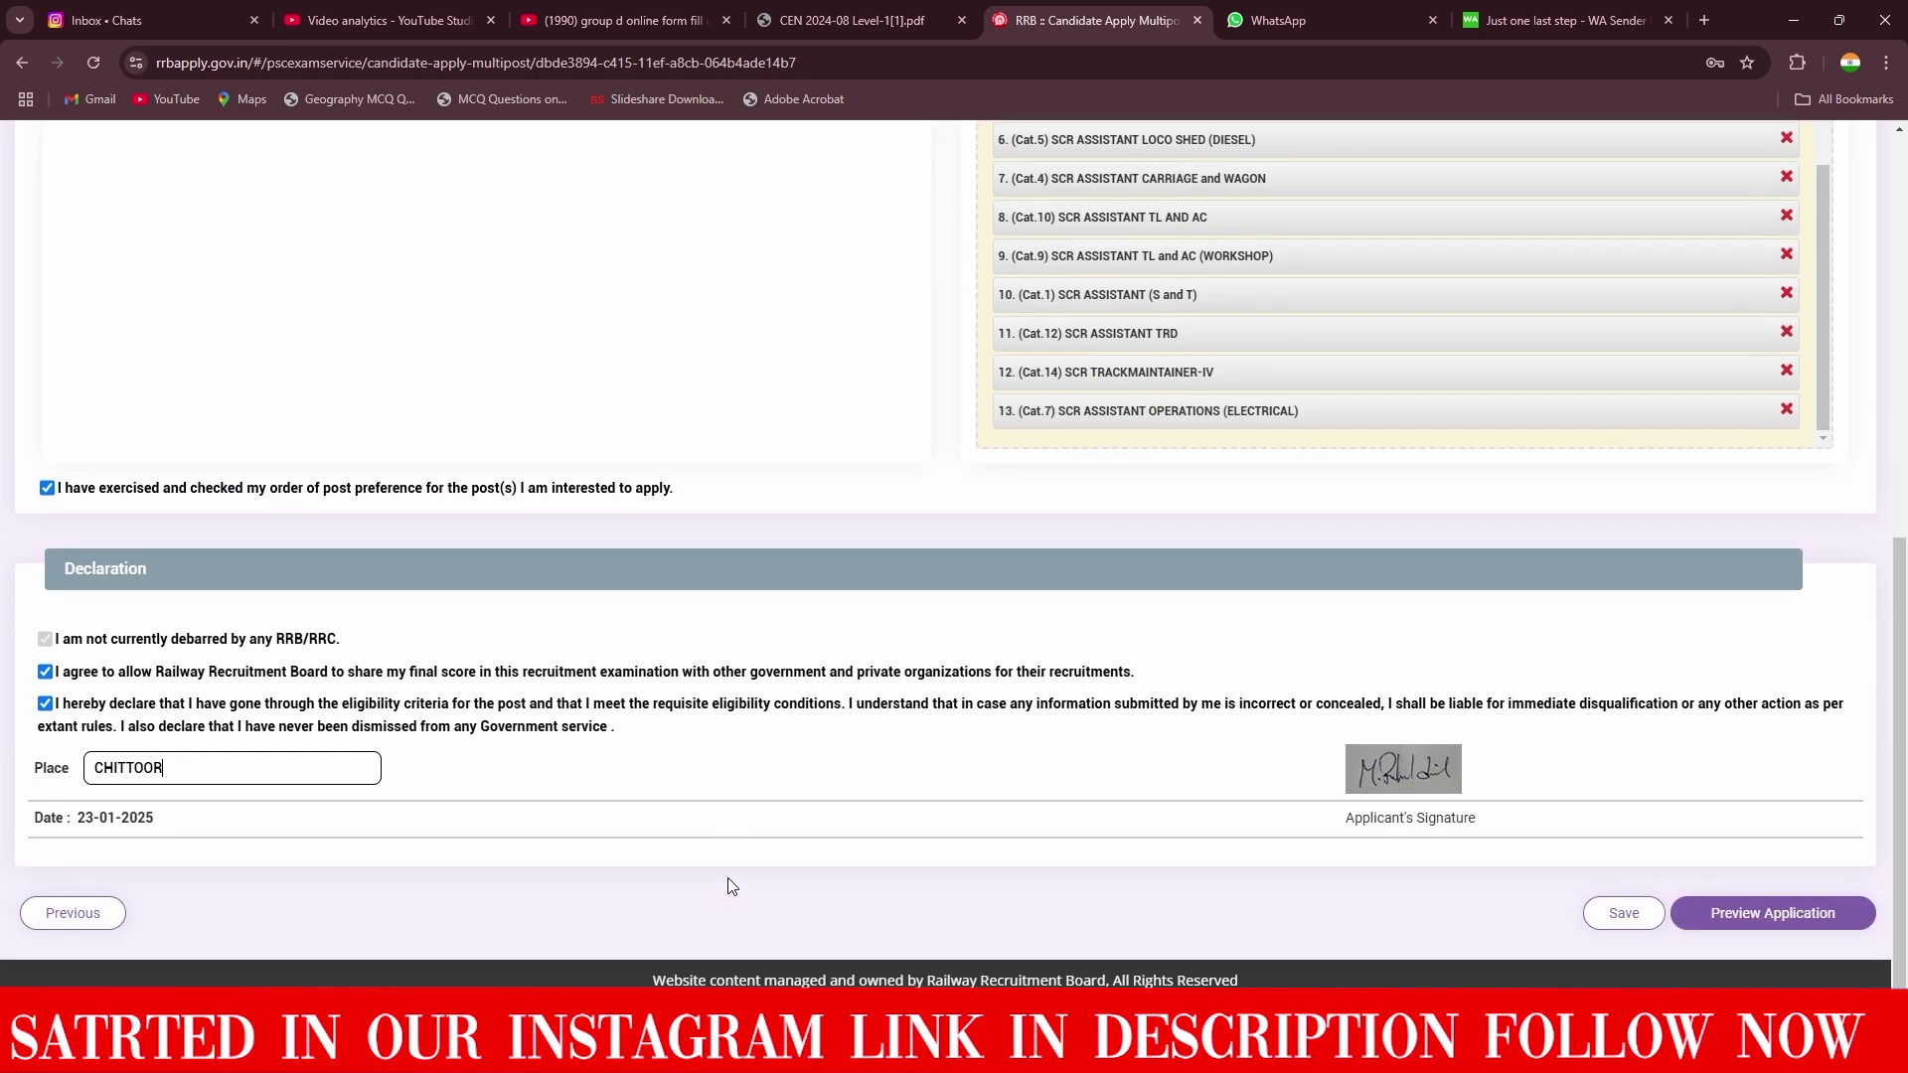
{"action": "left_click", "coordinate": [1611, 911]}
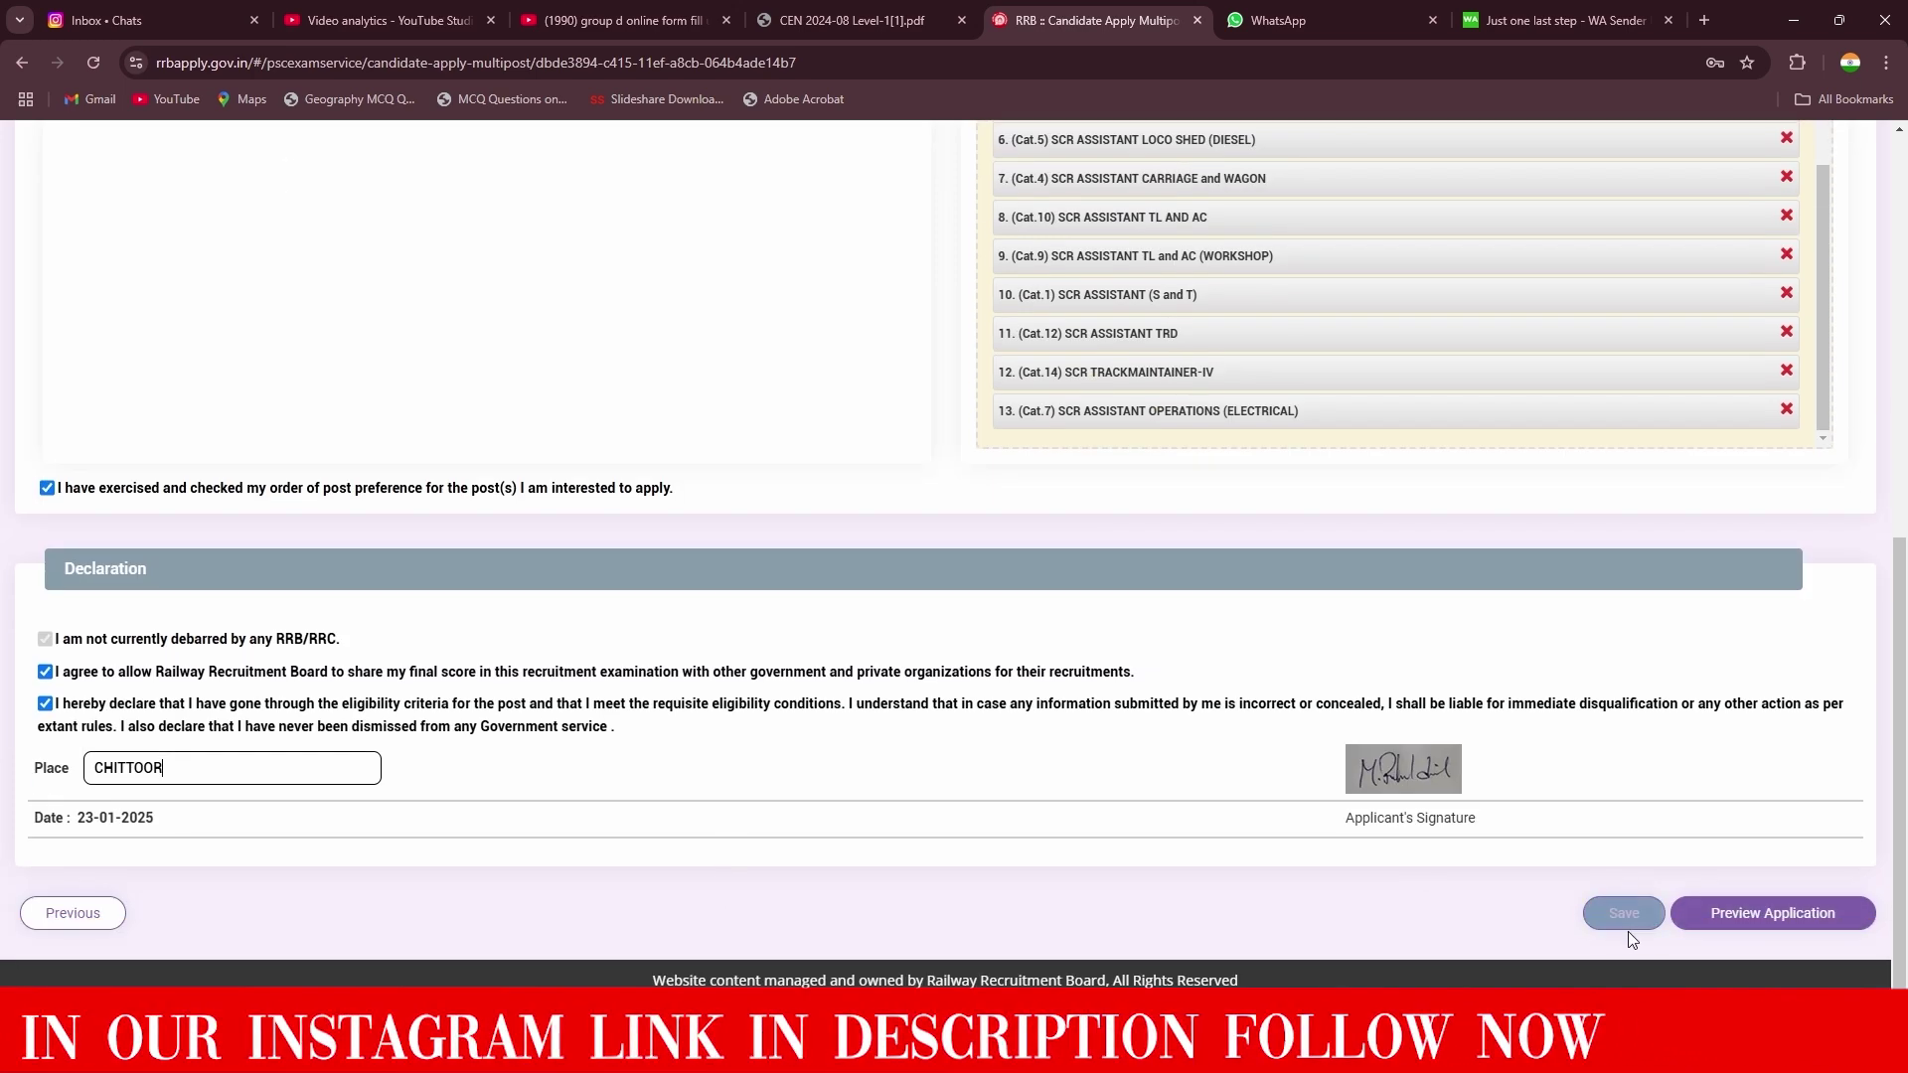
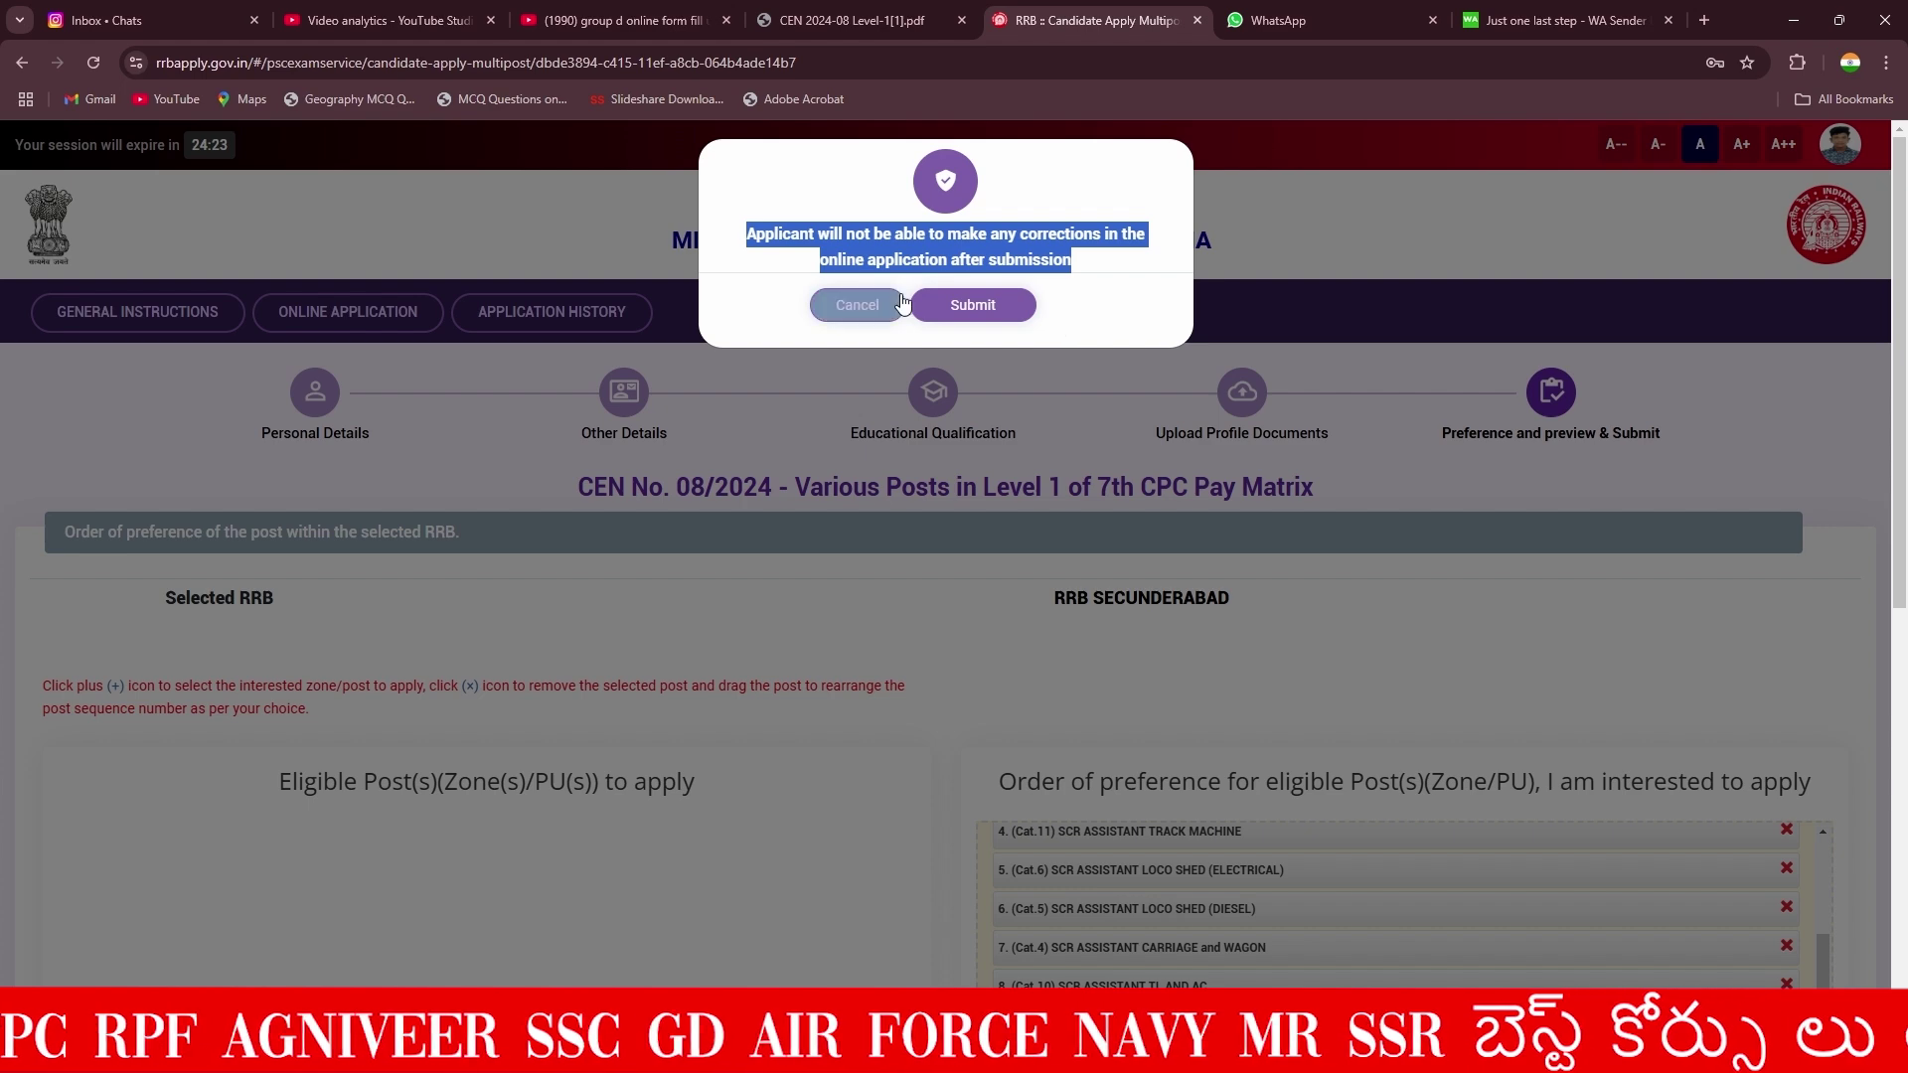
- Confirm final submission to reach the payment page showing the ₹500.00 fee for CEN 08/2024
{"action": "left_click", "coordinate": [982, 305]}
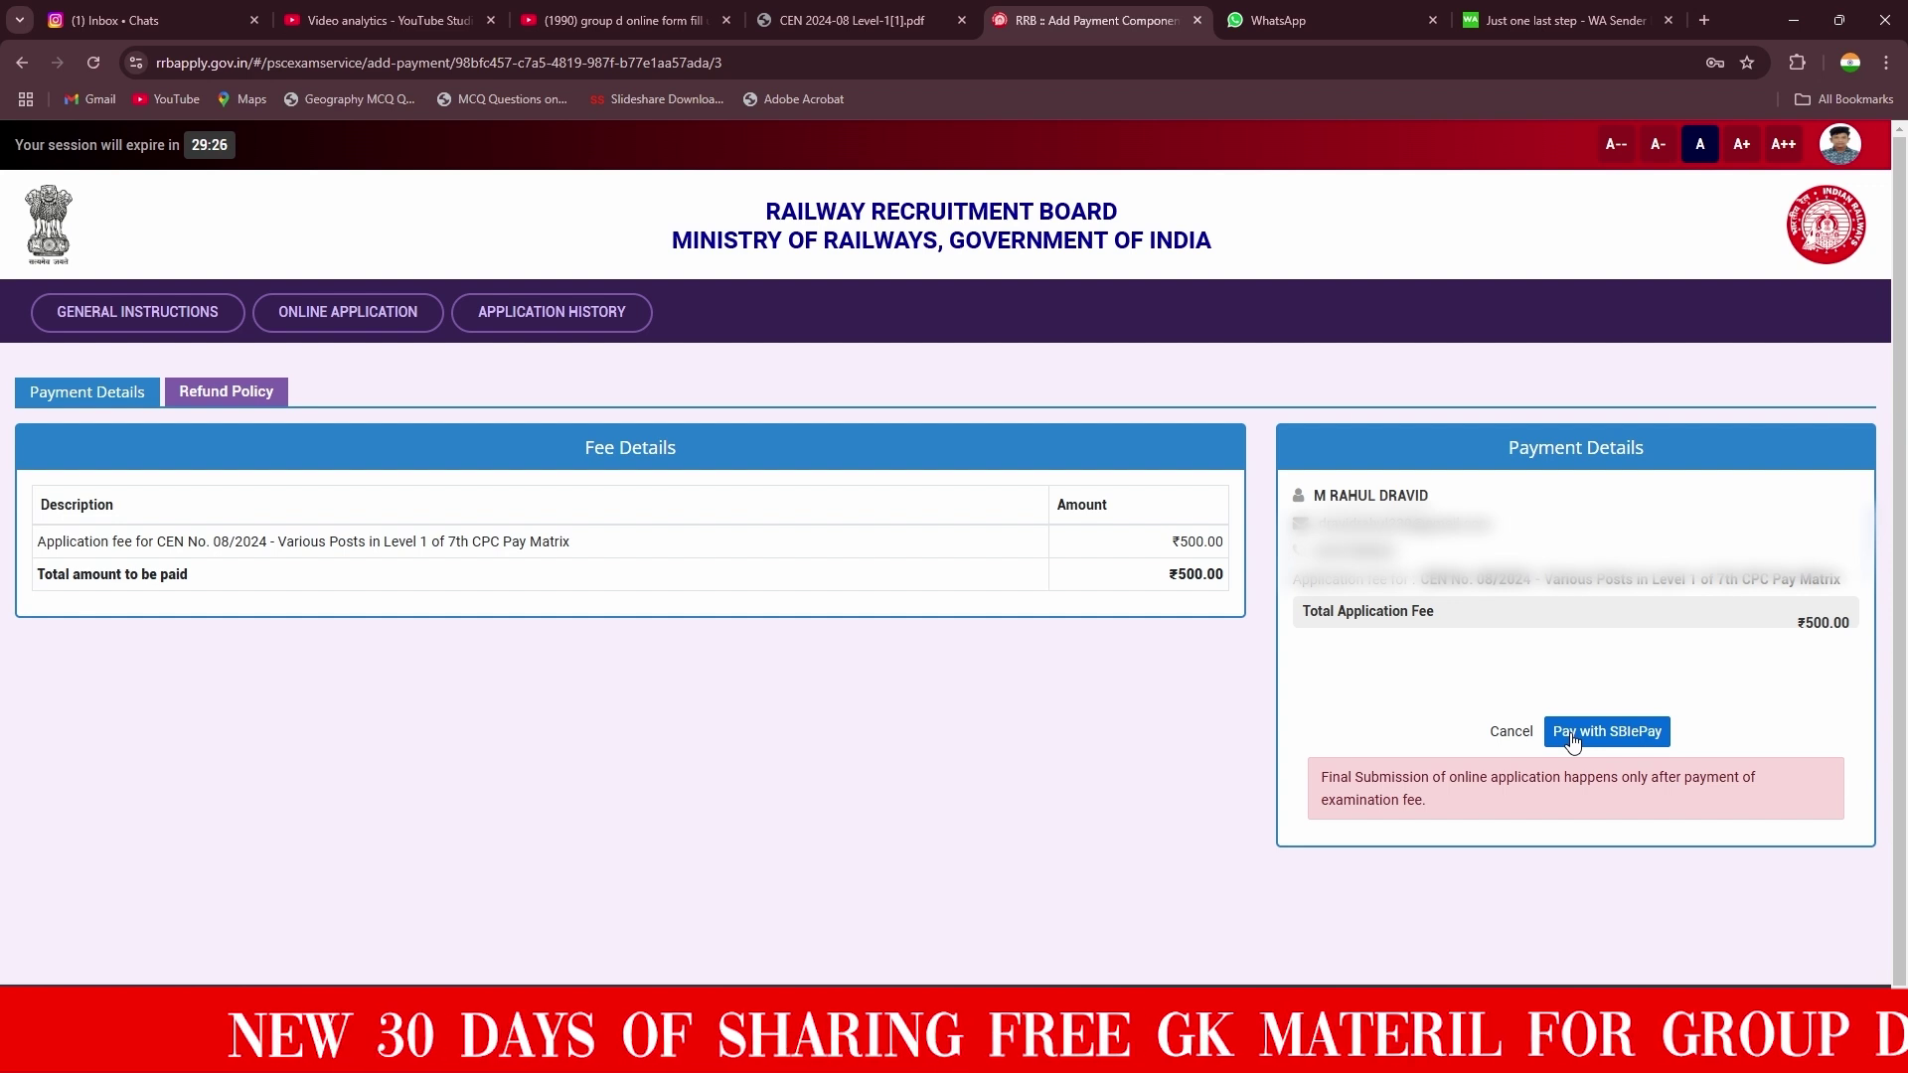
- Choose SBIePay, agree to the payment terms and conditions, and proceed to the gateway
{"action": "left_click", "coordinate": [1571, 739]}
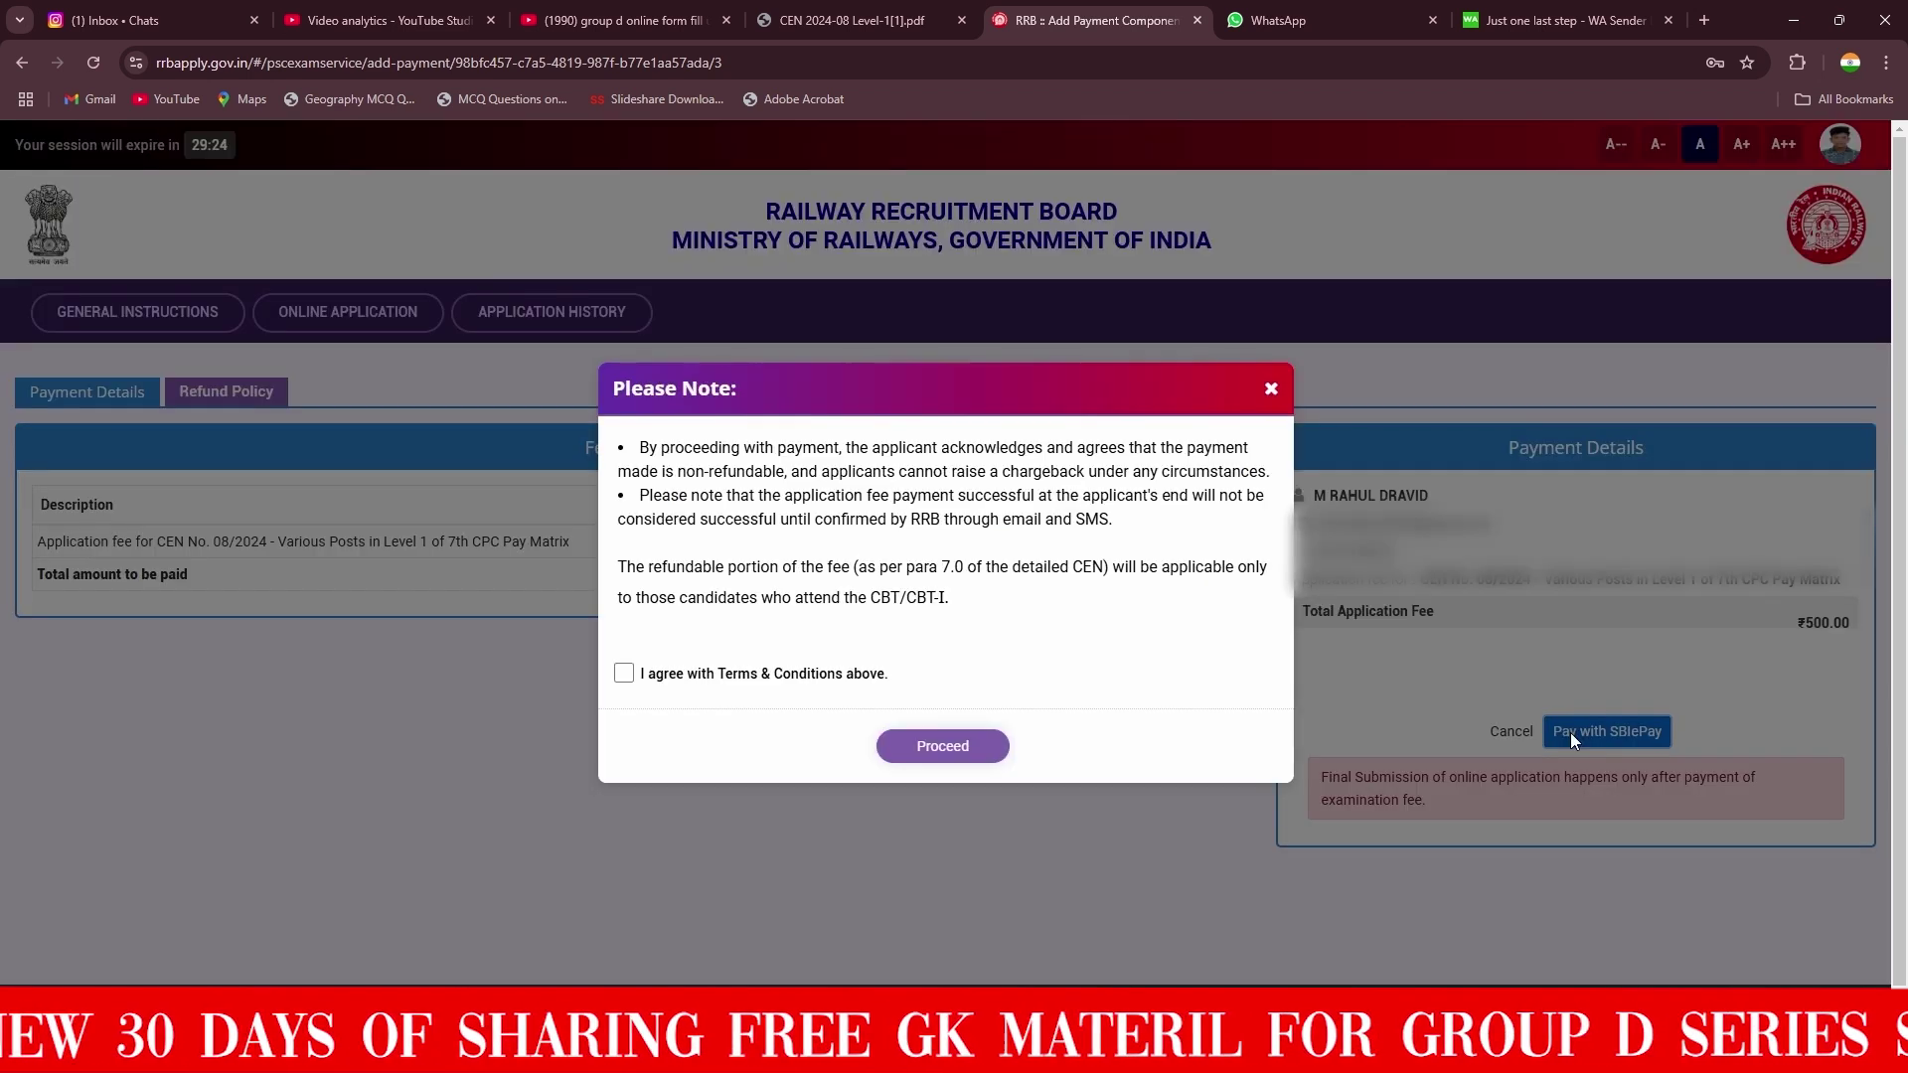
{"action": "left_click", "coordinate": [624, 675]}
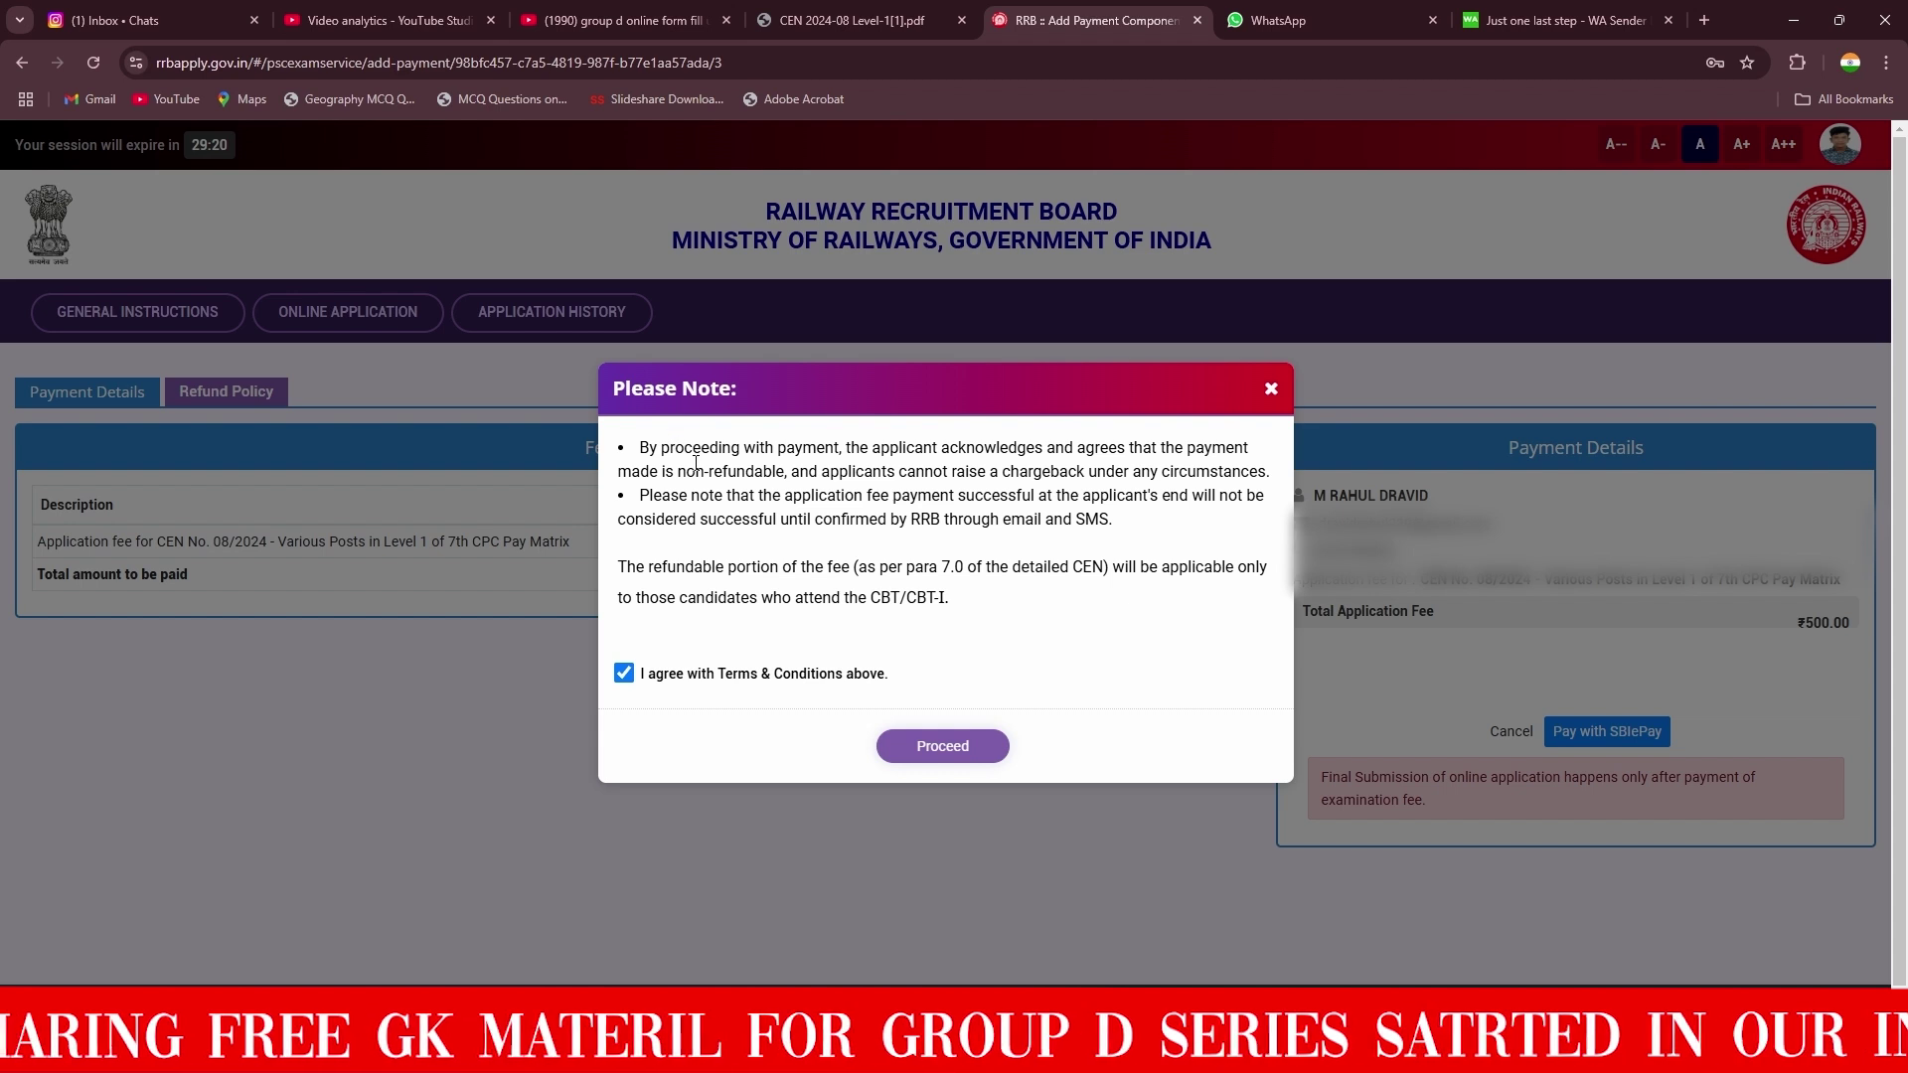
{"action": "left_click_drag", "start_coordinate": [641, 454], "coordinate": [1262, 611]}
{"action": "left_click", "coordinate": [1117, 641]}
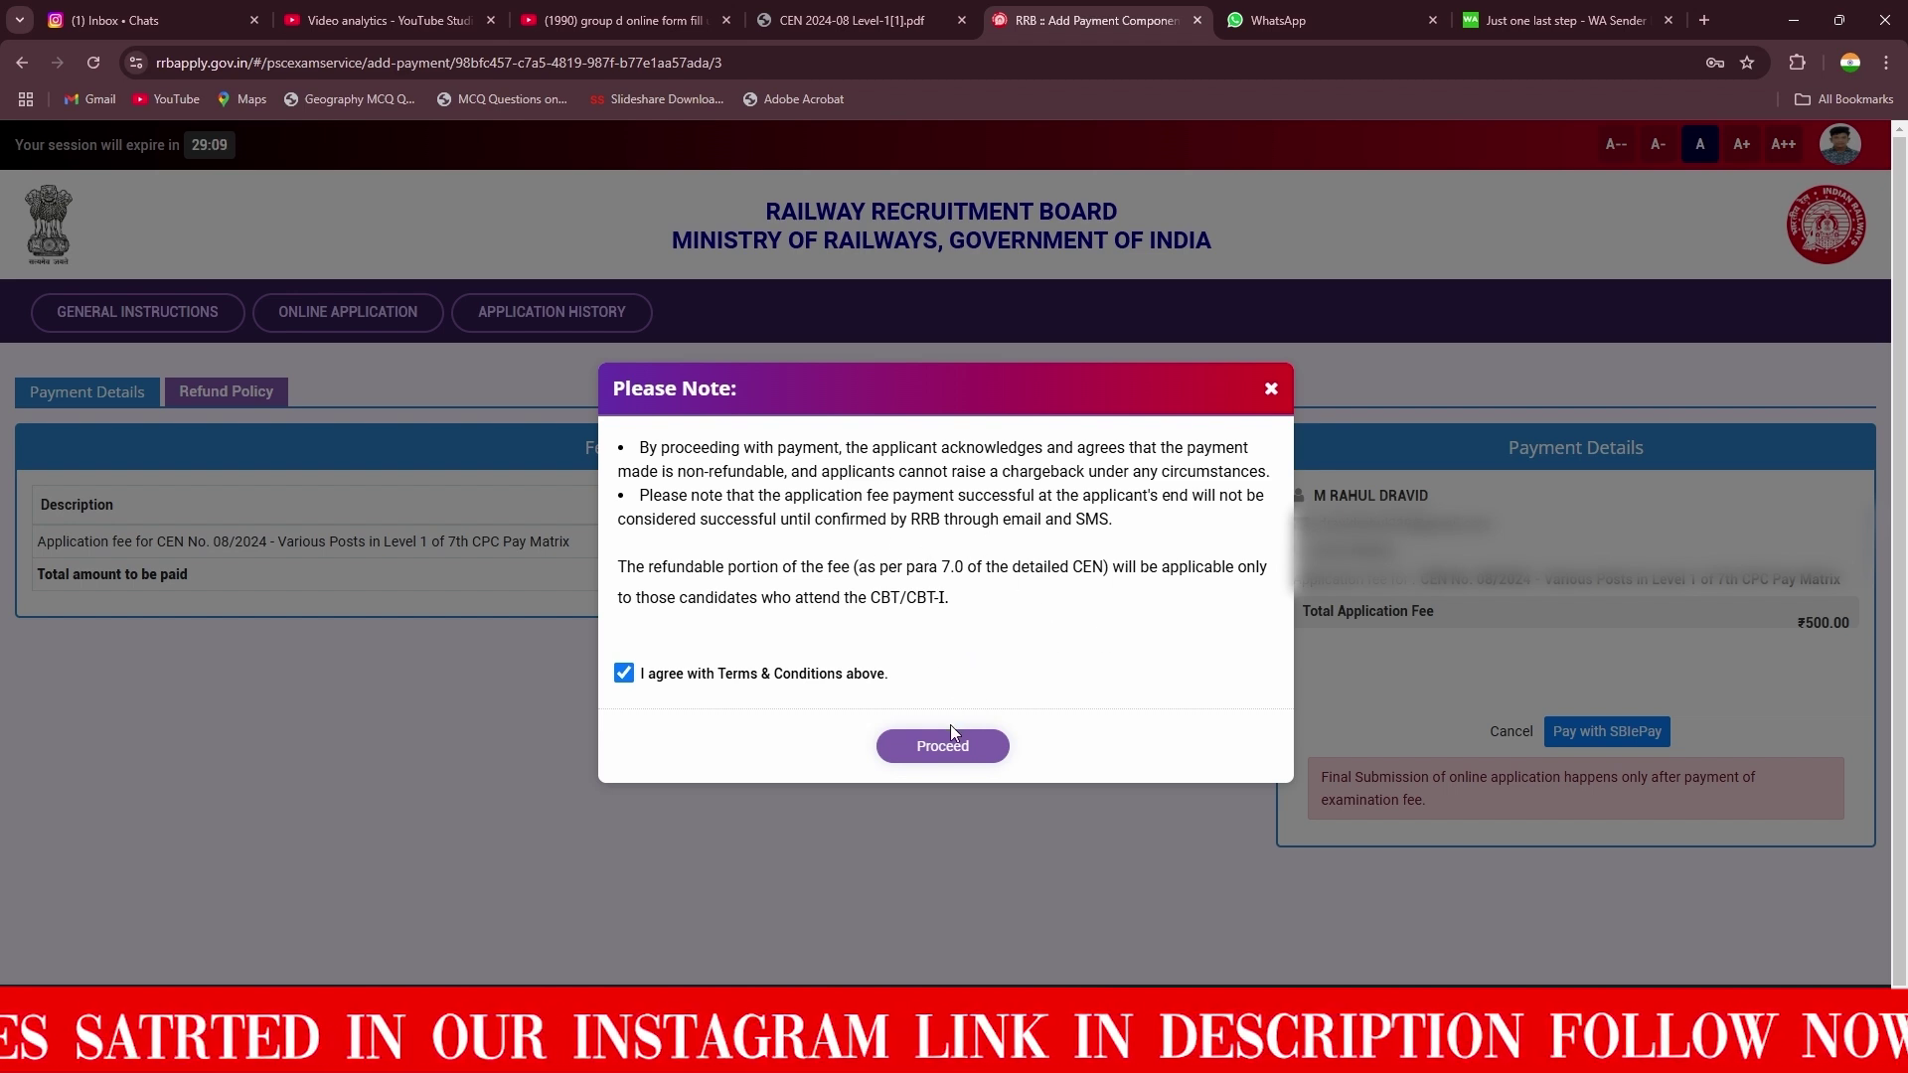
{"action": "left_click", "coordinate": [928, 748]}
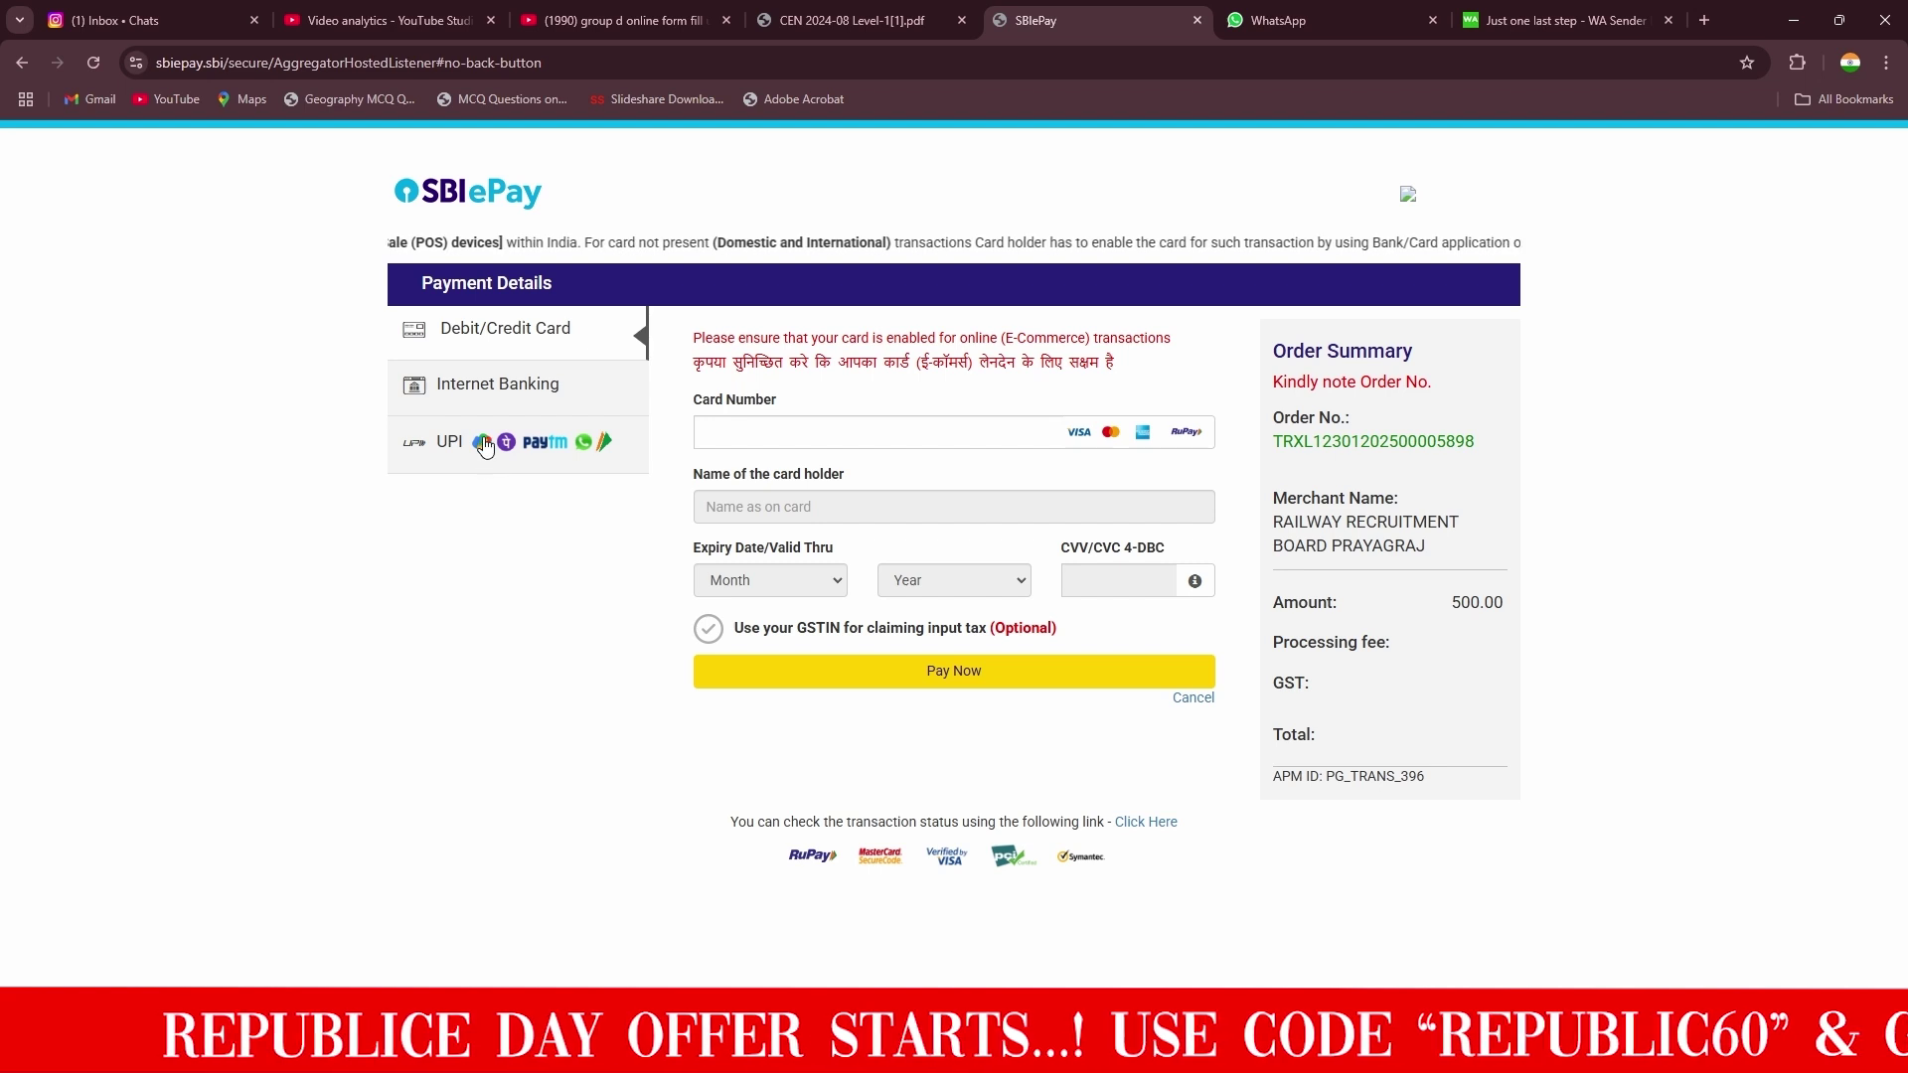
- Select UPI QR under the UPI option and pay the 500 INR fee
{"action": "left_click", "coordinate": [453, 421]}
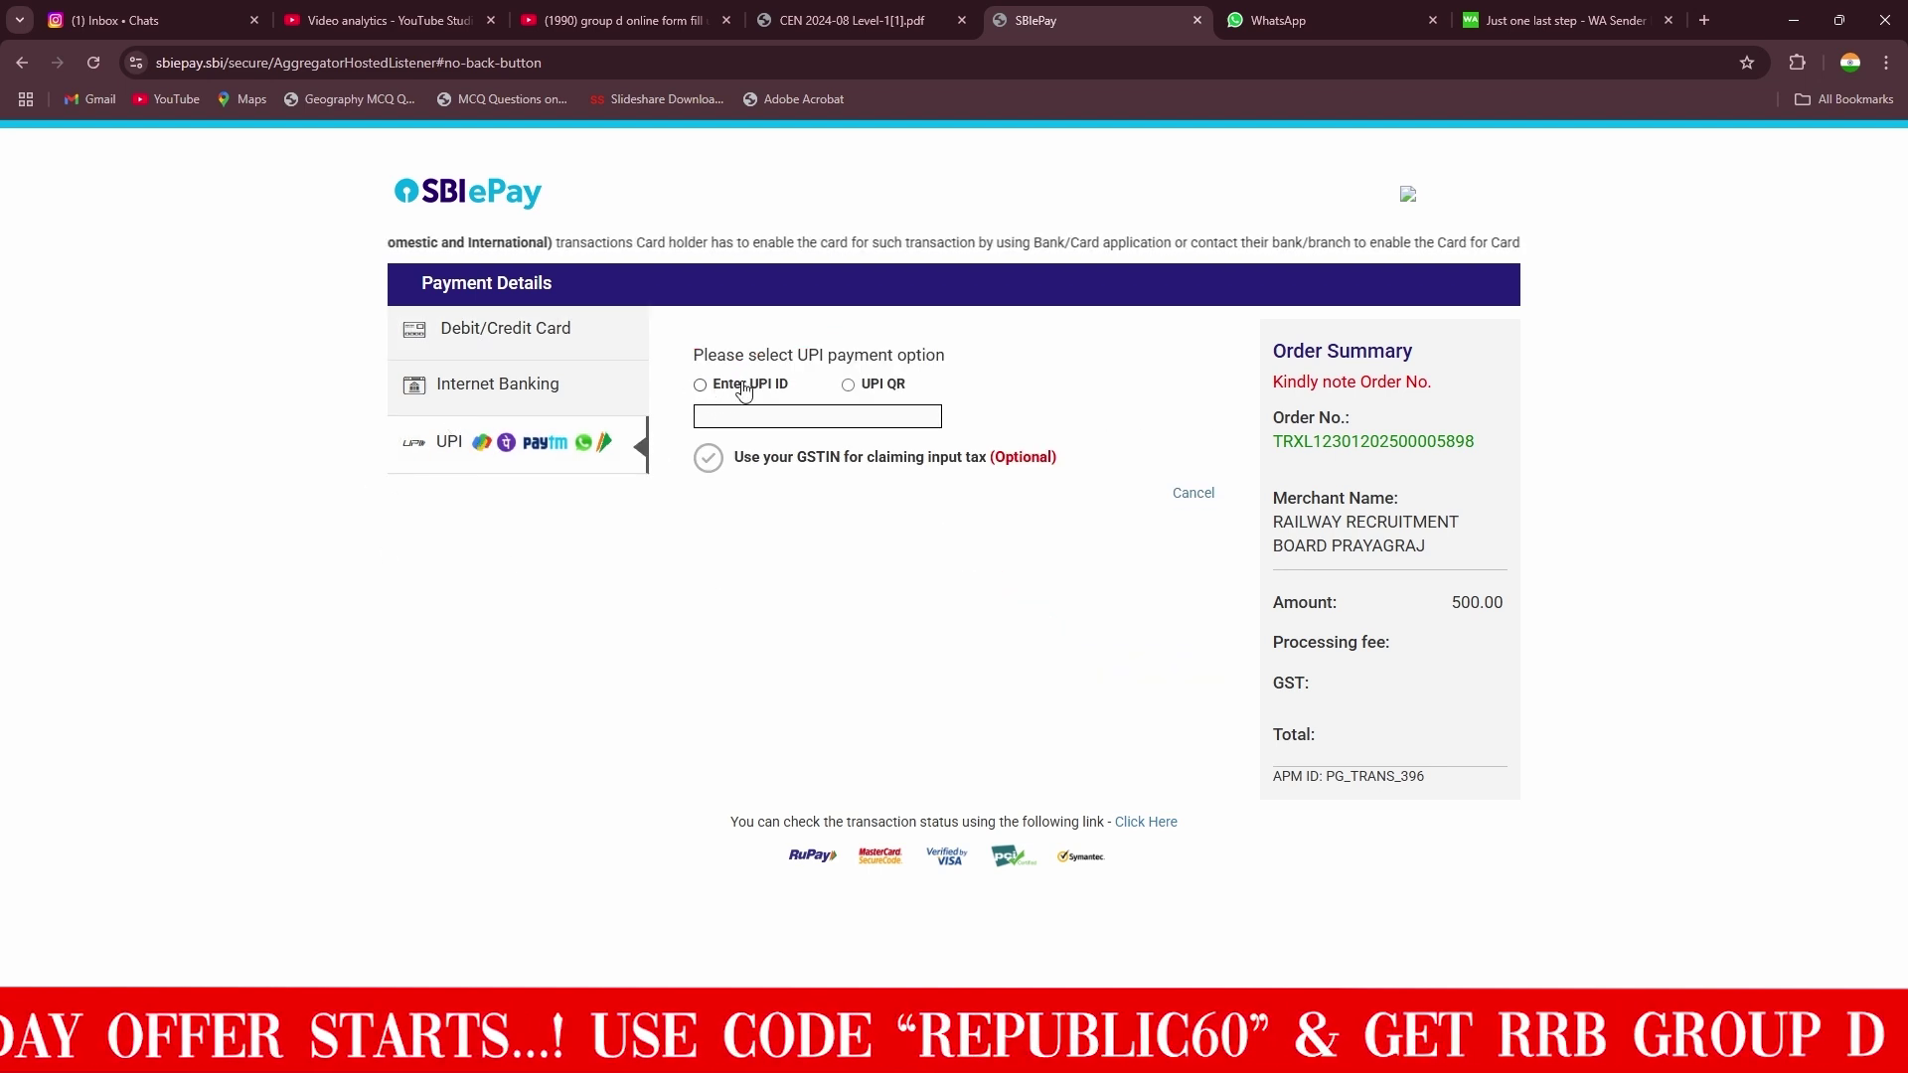
{"action": "left_click_drag", "start_coordinate": [713, 385], "coordinate": [866, 387]}
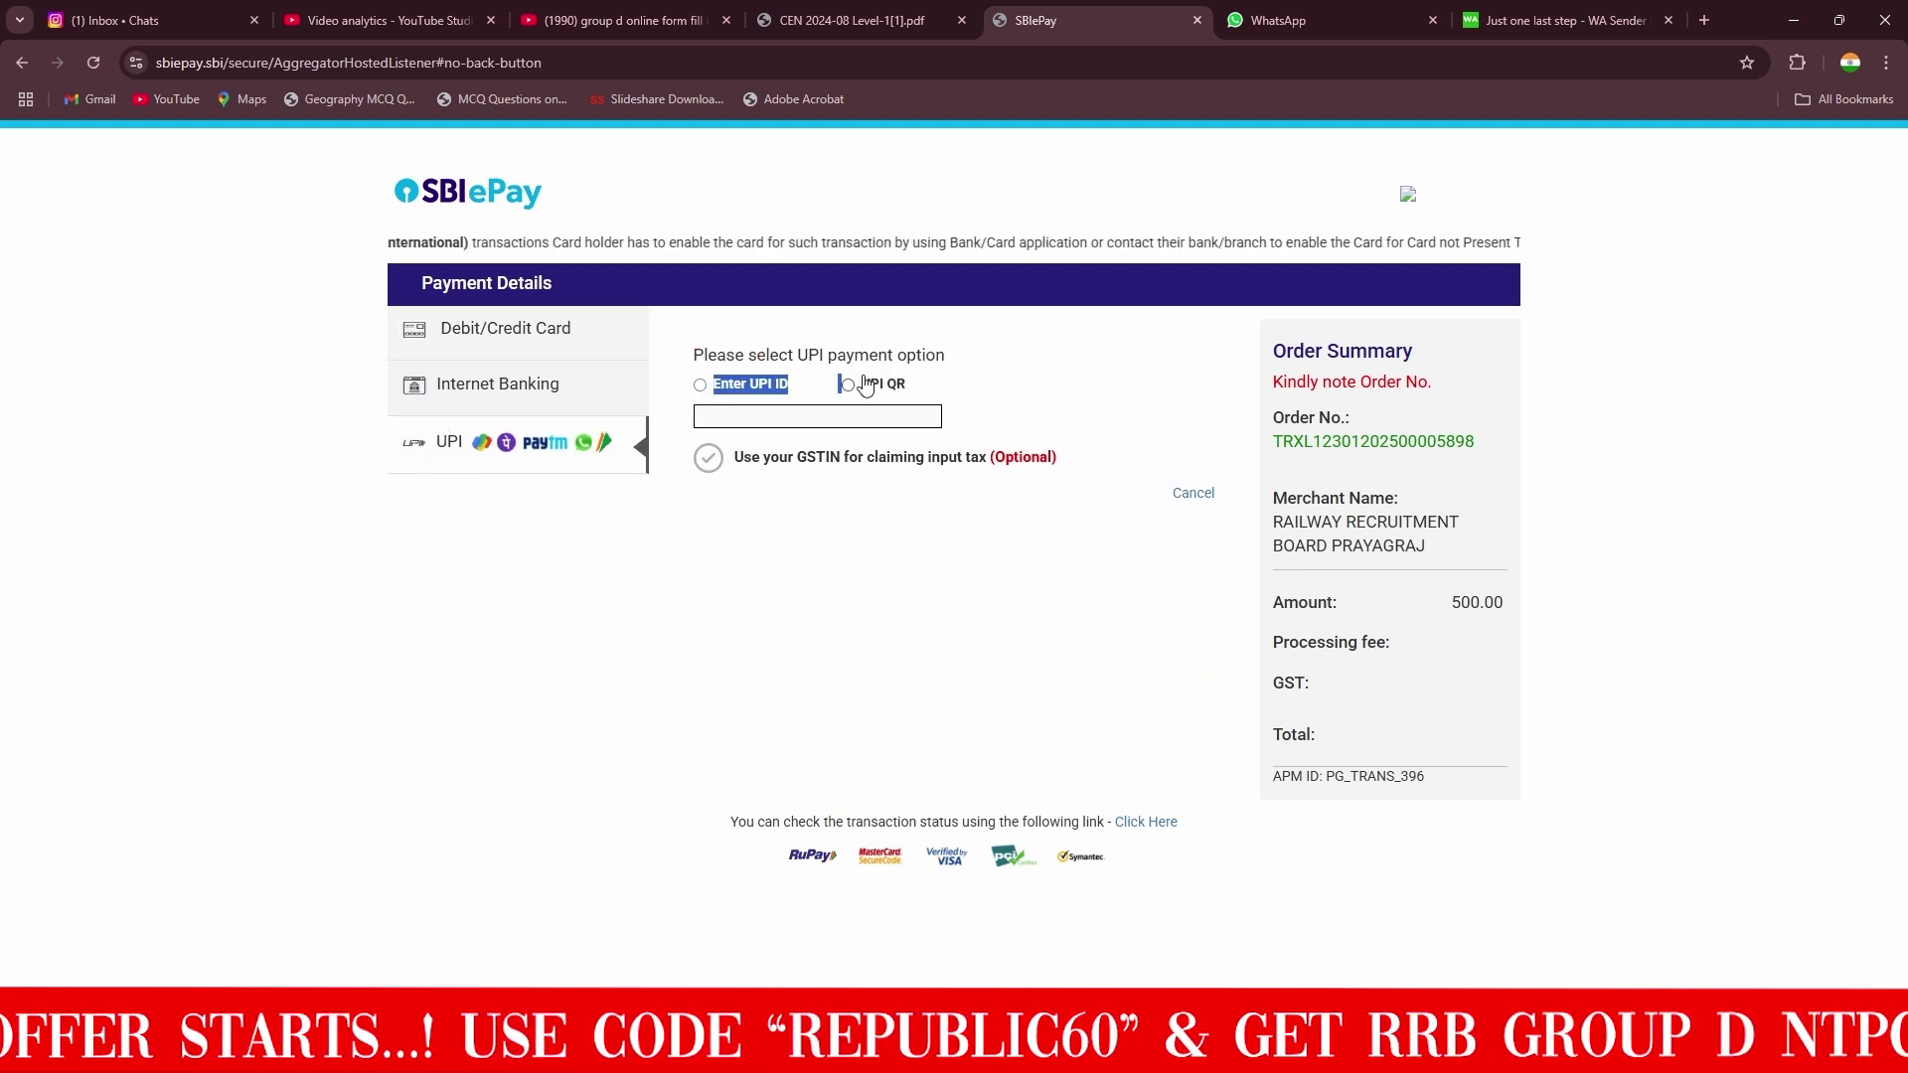
{"action": "left_click", "coordinate": [809, 395]}
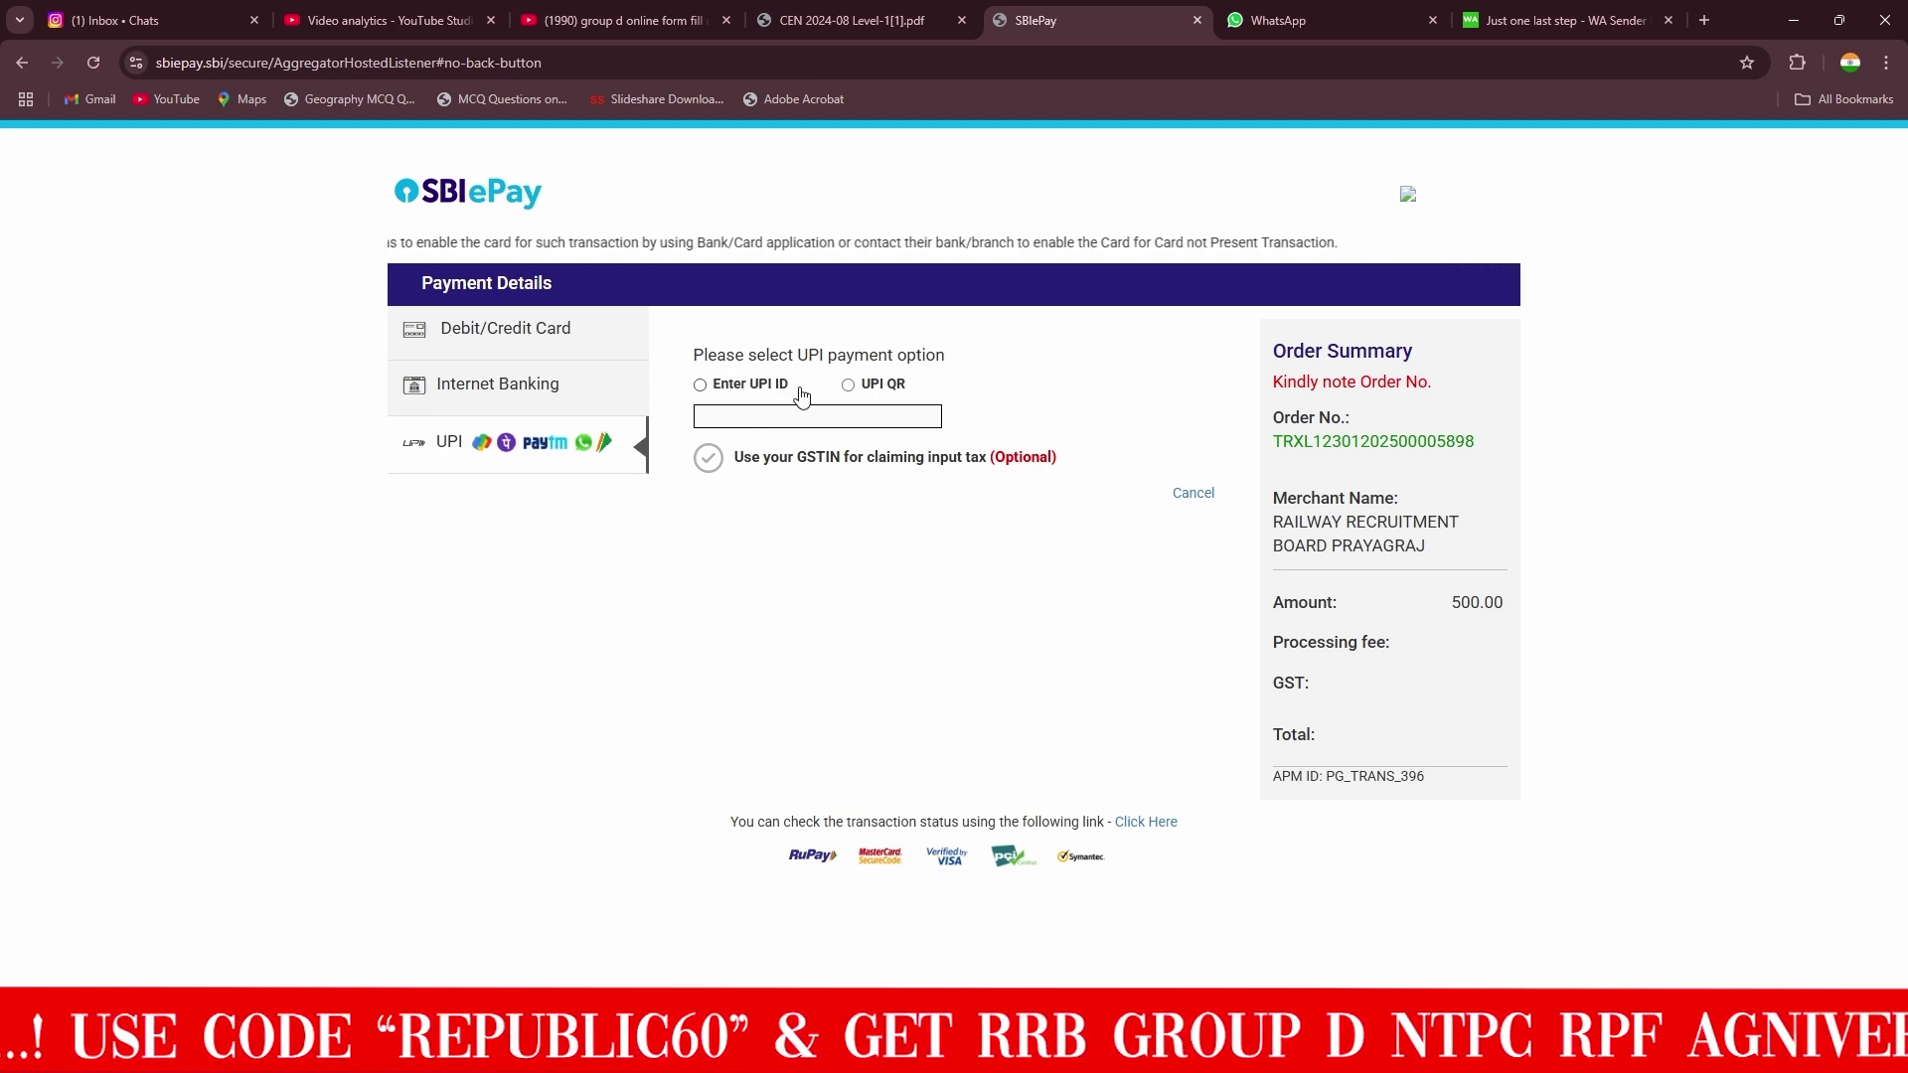
{"action": "left_click", "coordinate": [847, 385]}
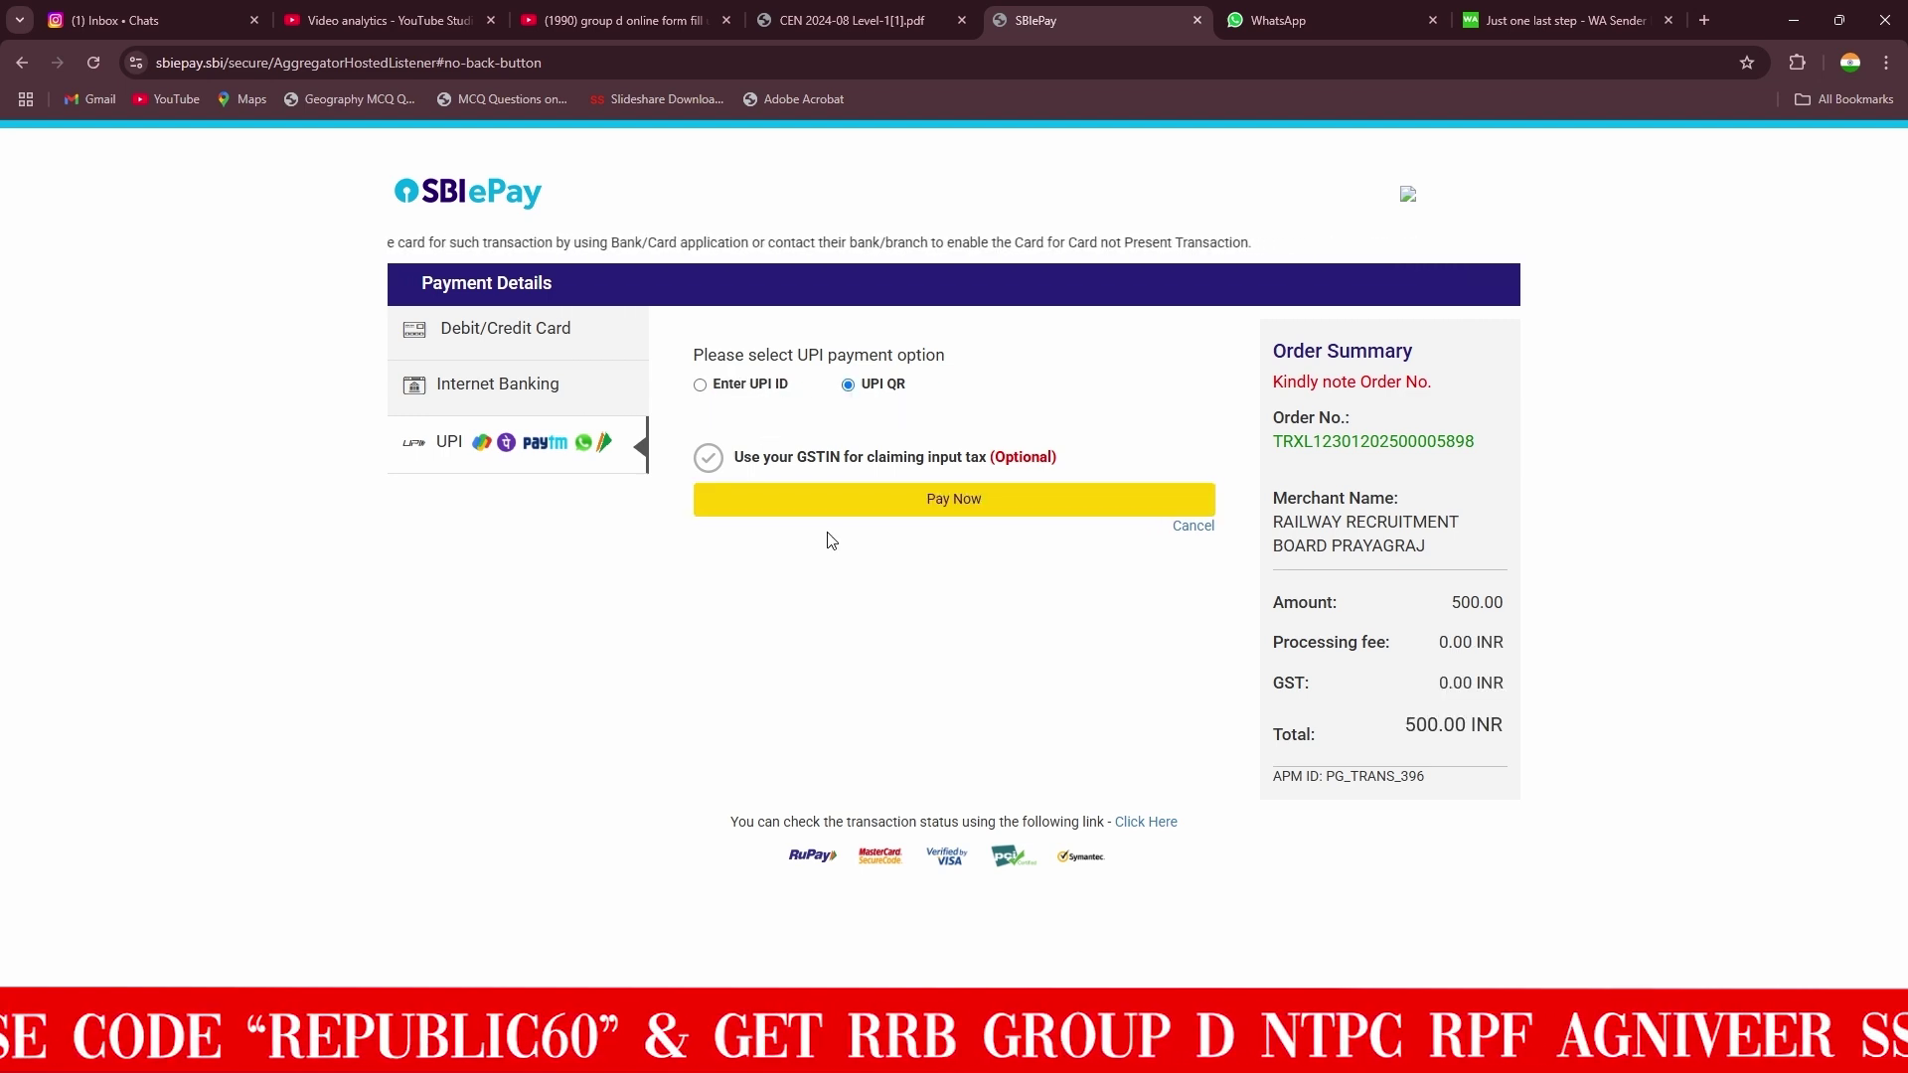
{"action": "left_click", "coordinate": [701, 390]}
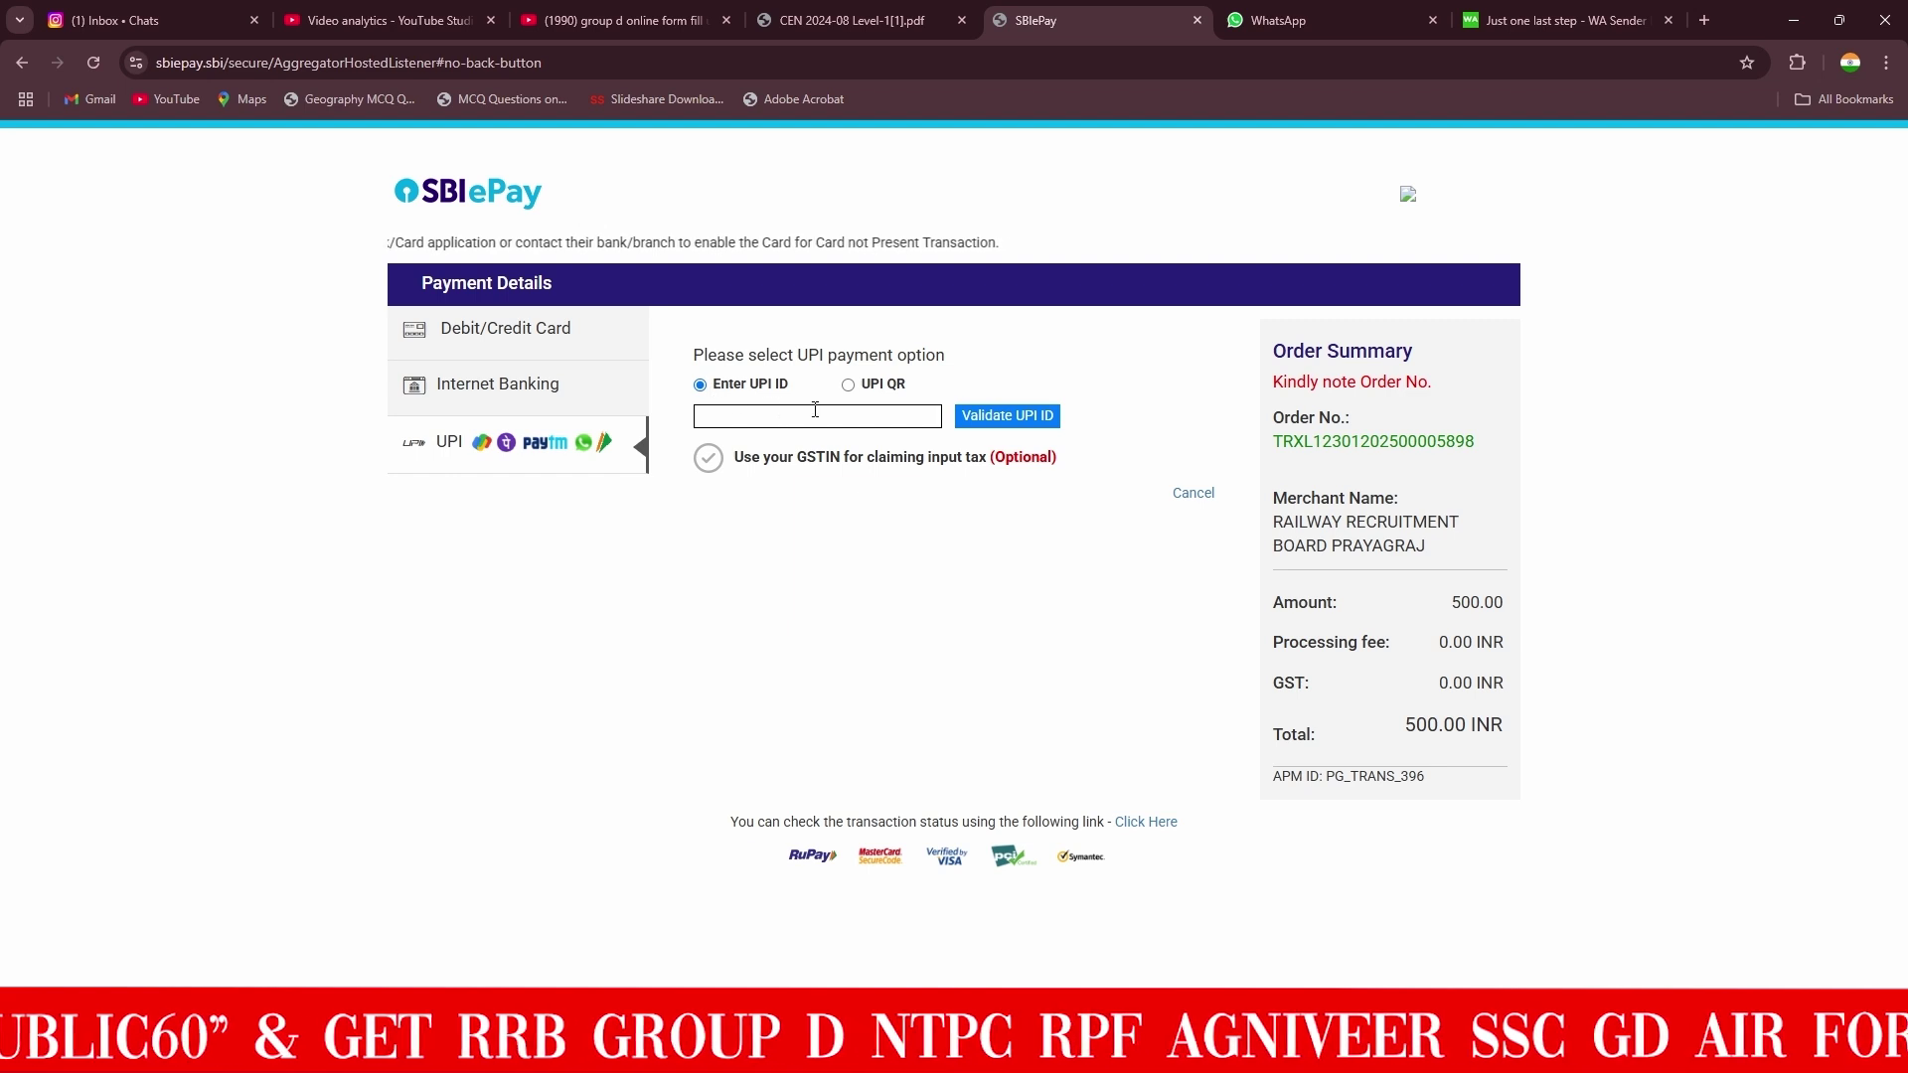
{"action": "left_click", "coordinate": [848, 387]}
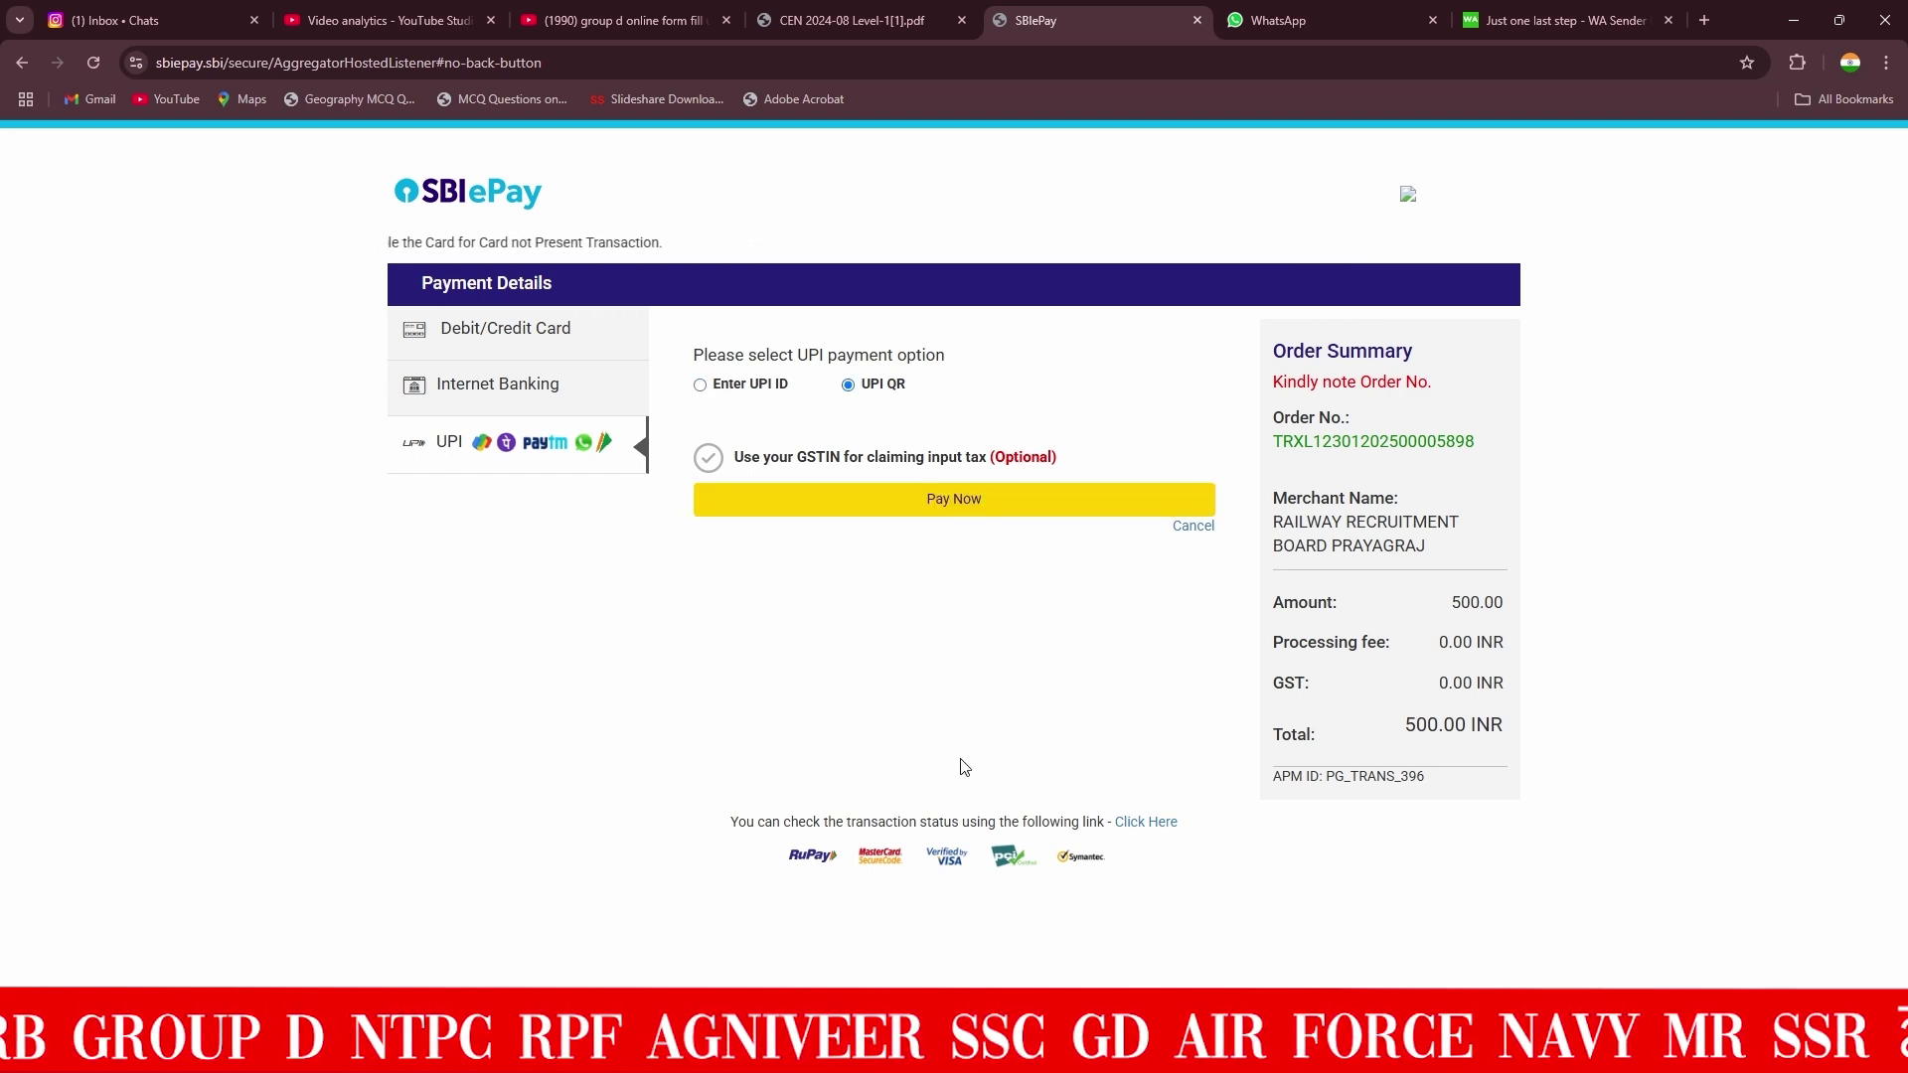
{"action": "left_click", "coordinate": [951, 505]}
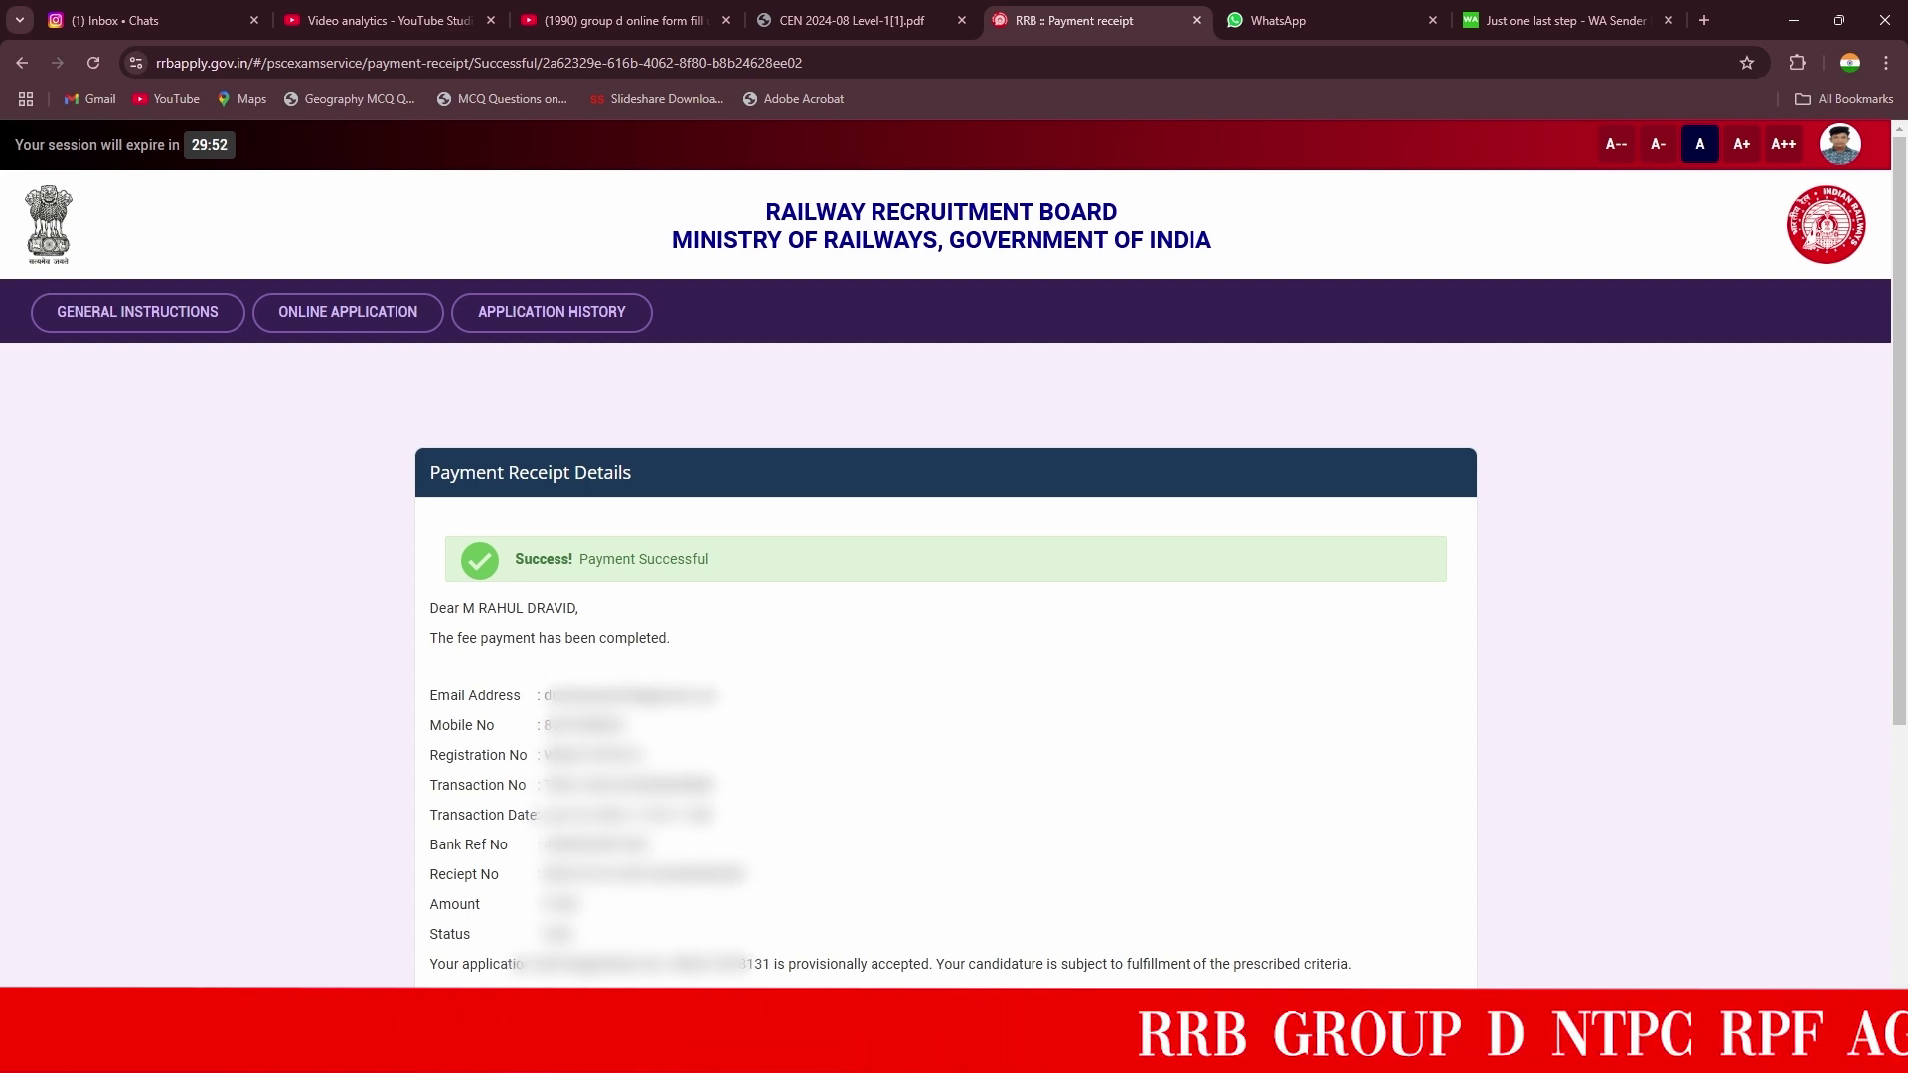
{"action": "scroll", "coordinate": [596, 767], "scroll_direction": "down", "scroll_amount": 3}
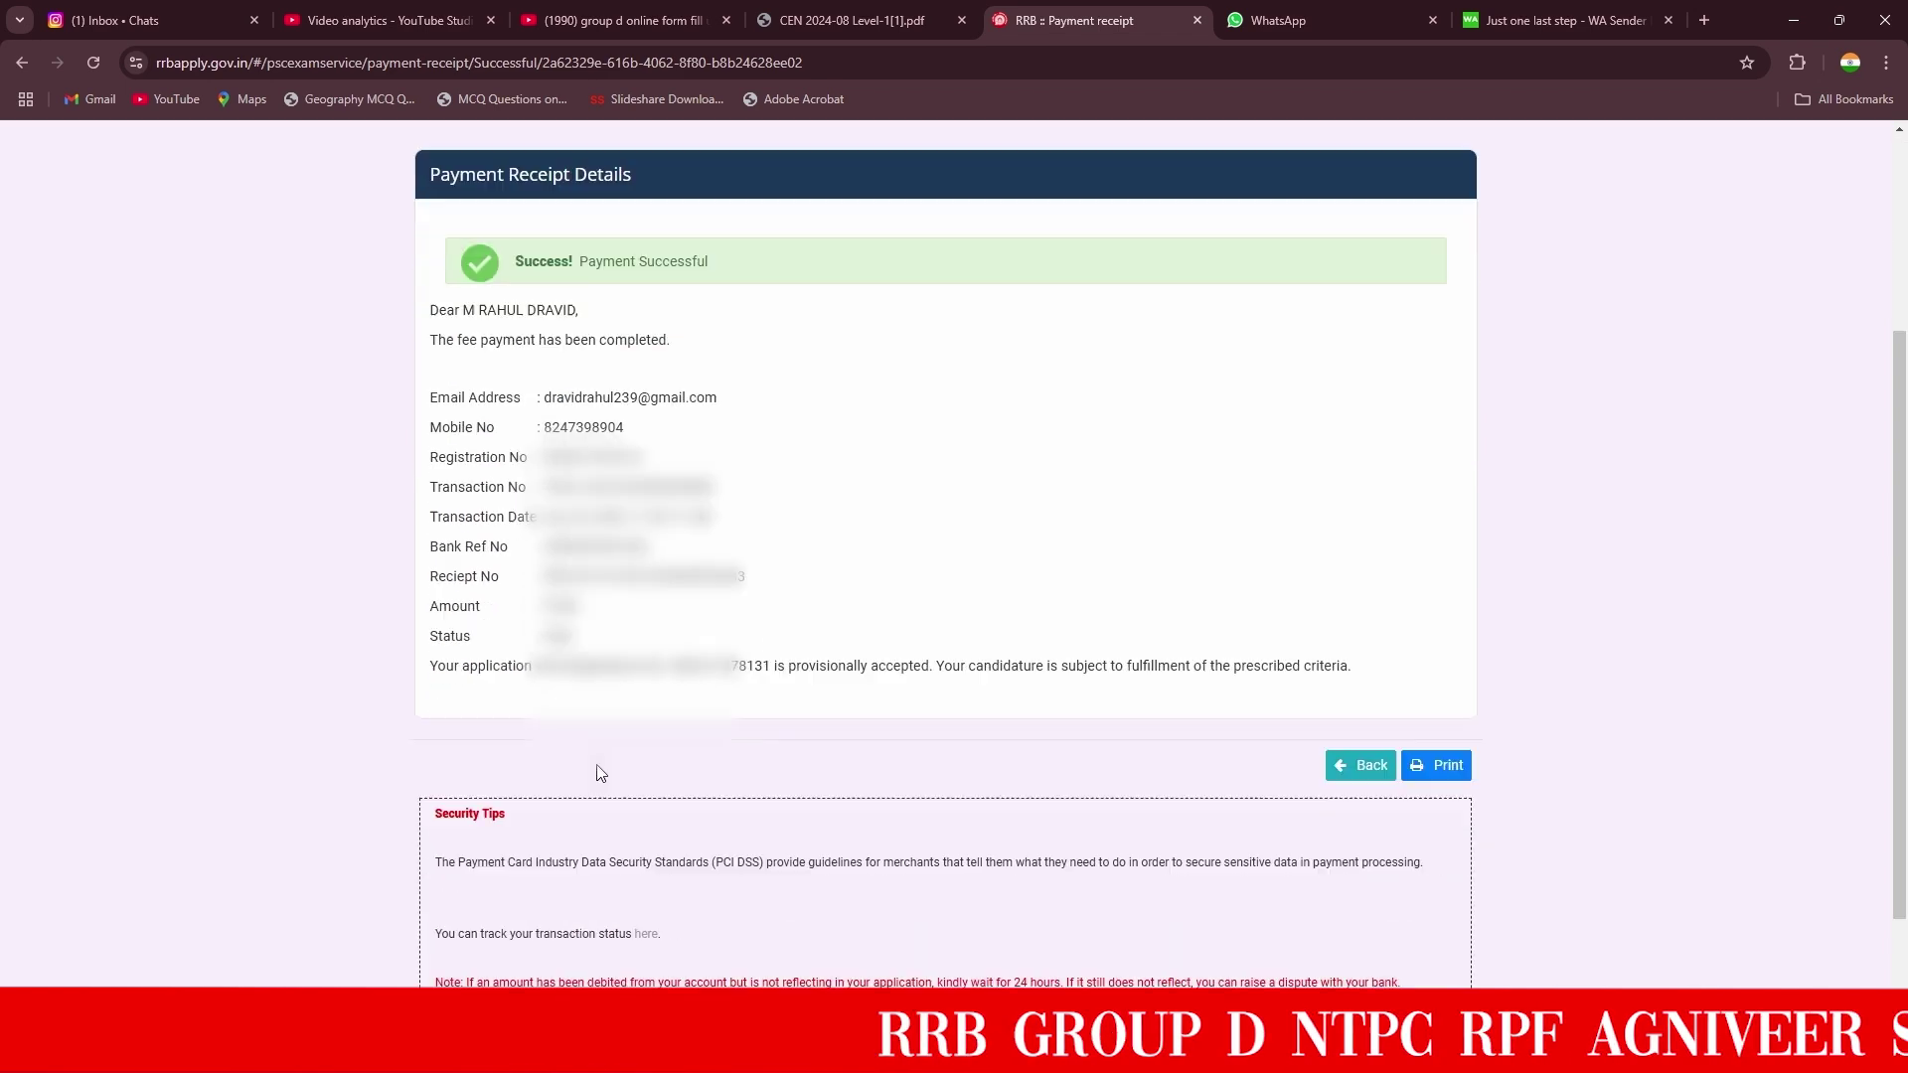
{"action": "scroll", "coordinate": [639, 810], "scroll_direction": "up", "scroll_amount": 3}
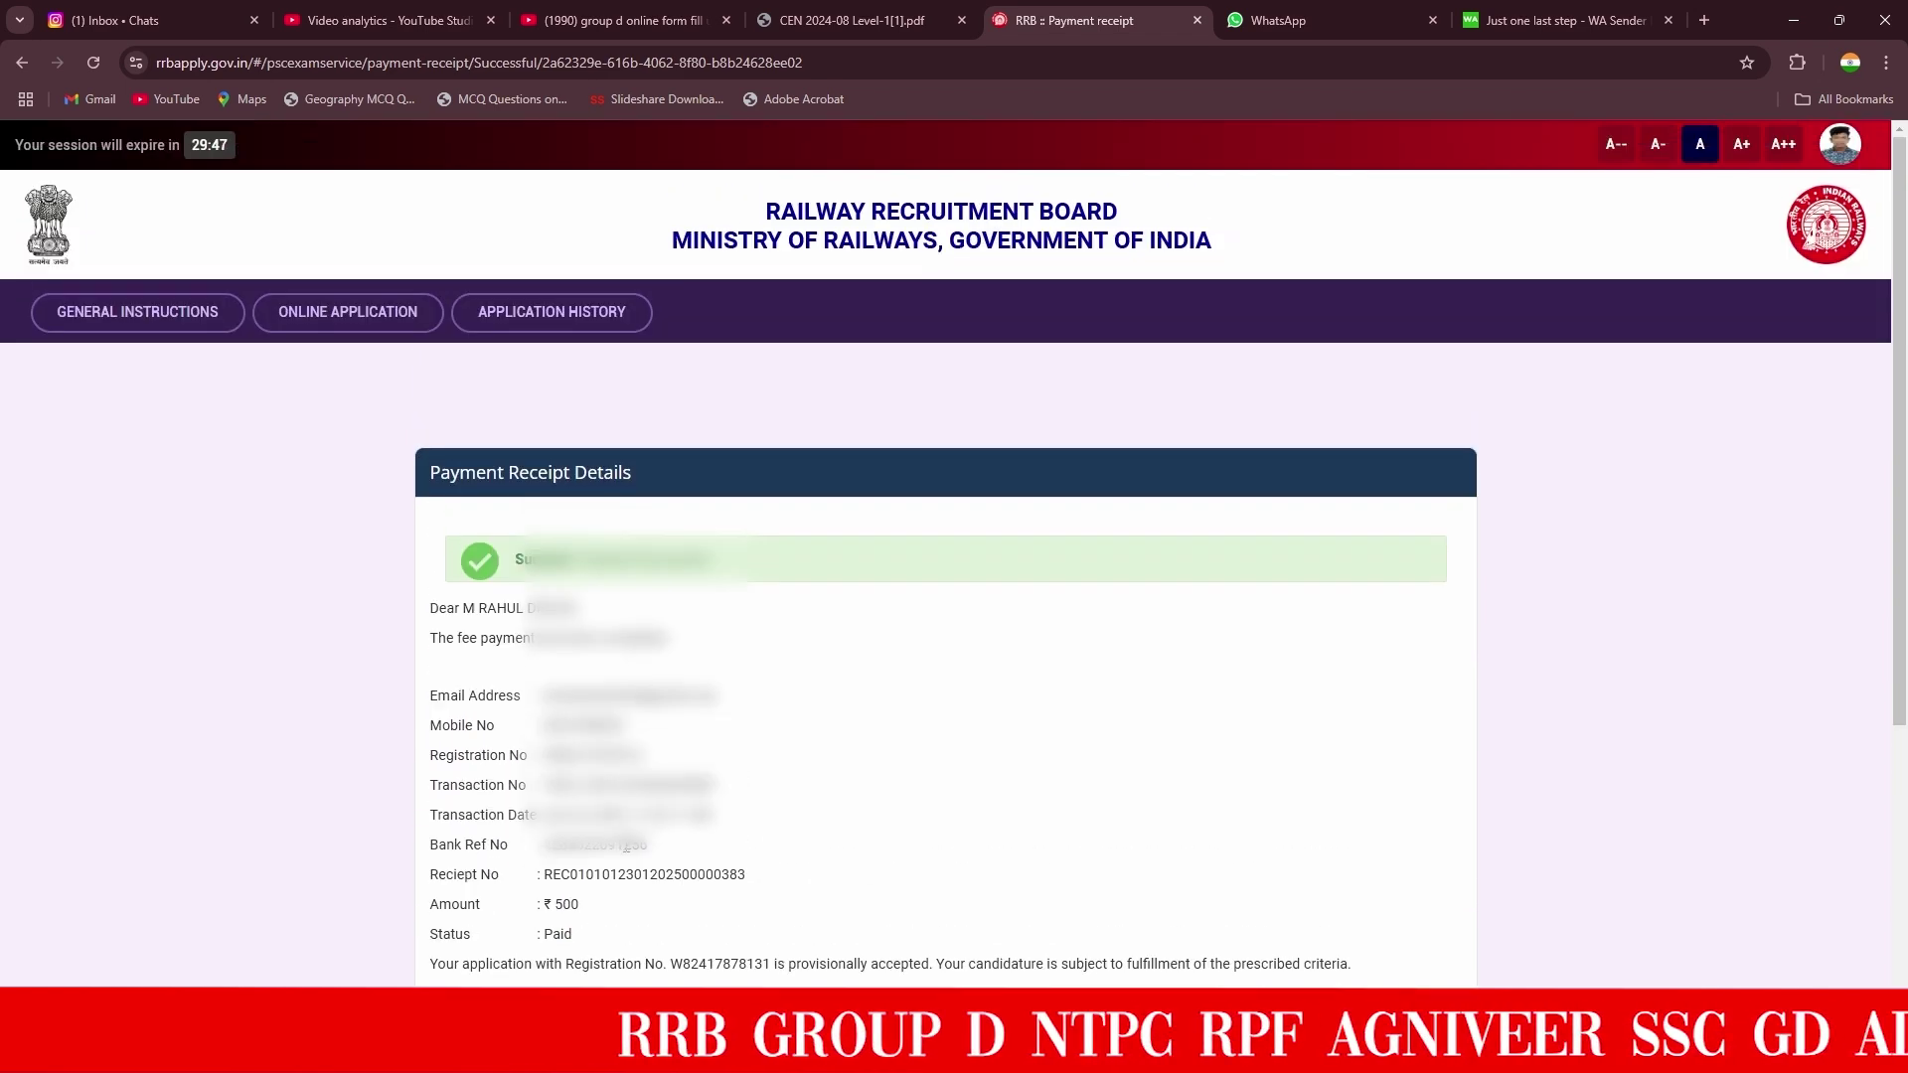
{"action": "scroll", "coordinate": [626, 845], "scroll_direction": "down", "scroll_amount": 3}
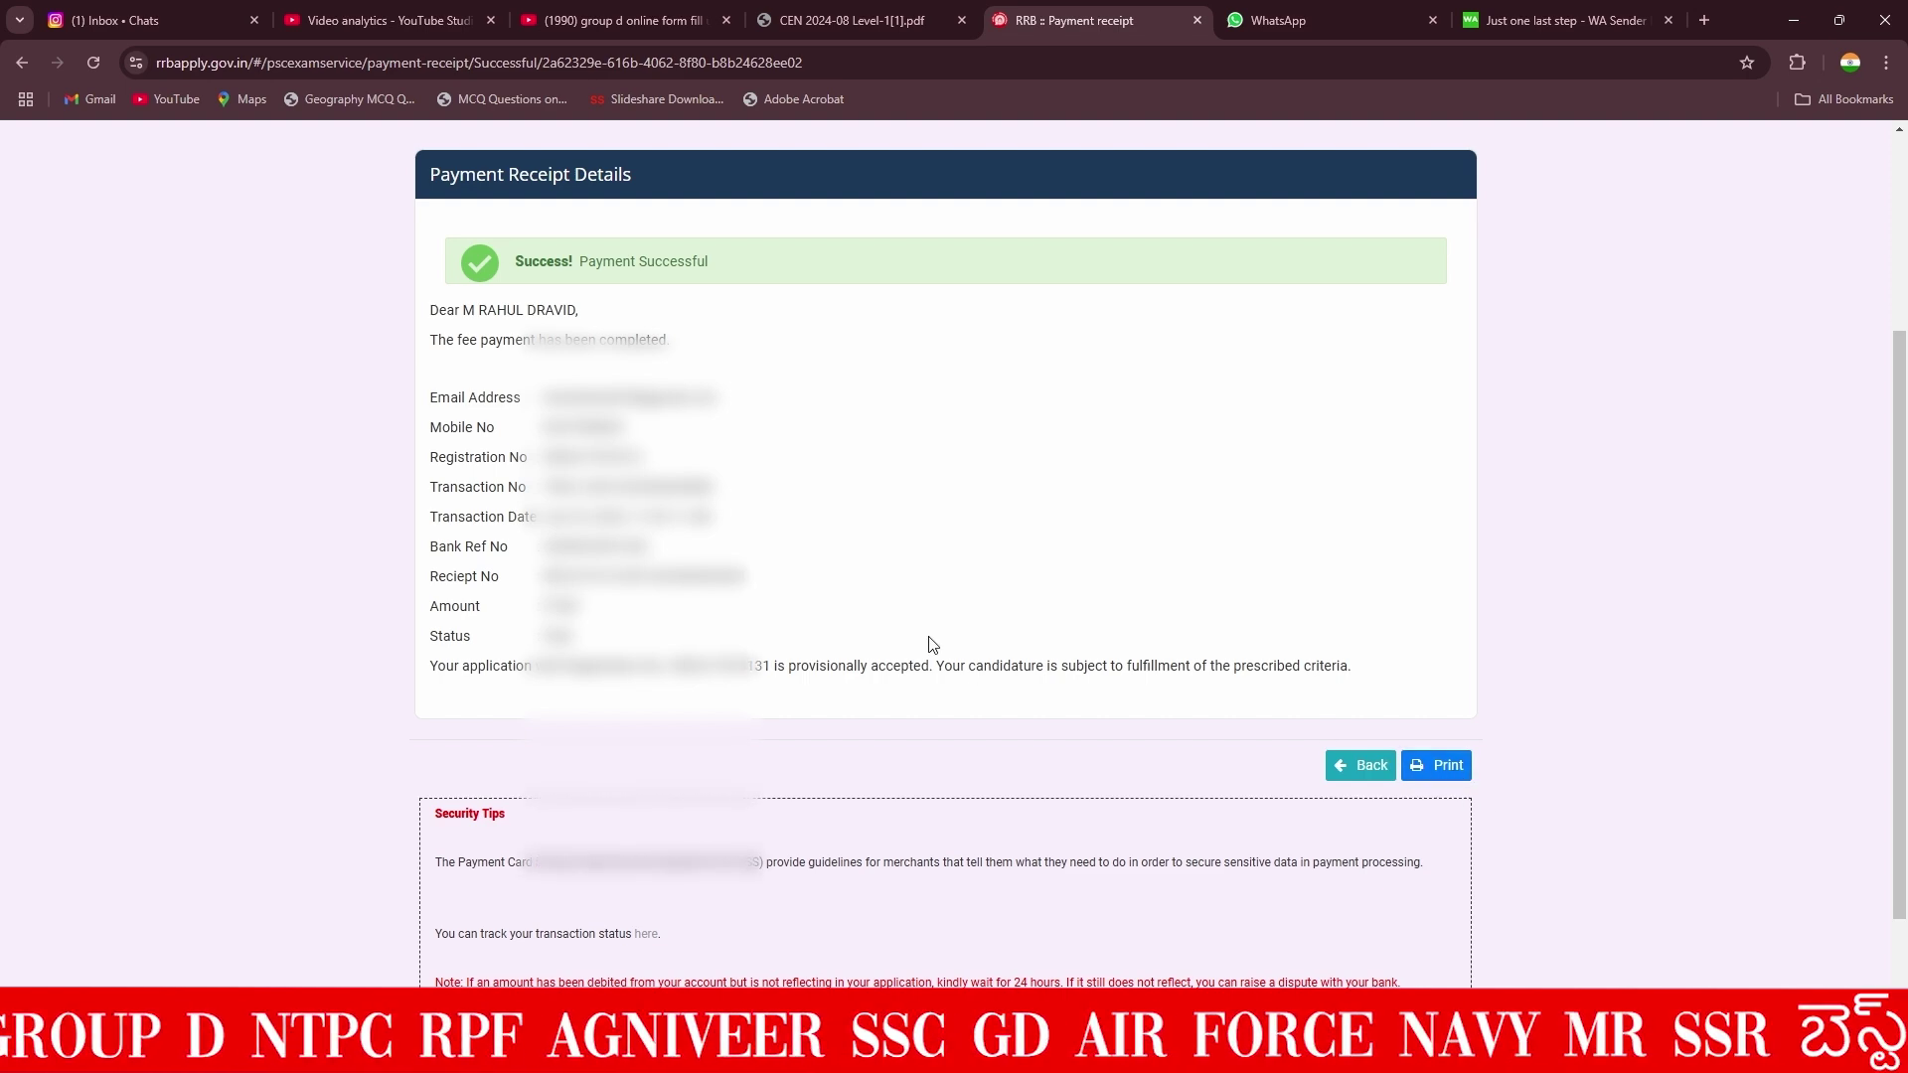
{"action": "scroll", "coordinate": [930, 636], "scroll_direction": "up", "scroll_amount": 3}
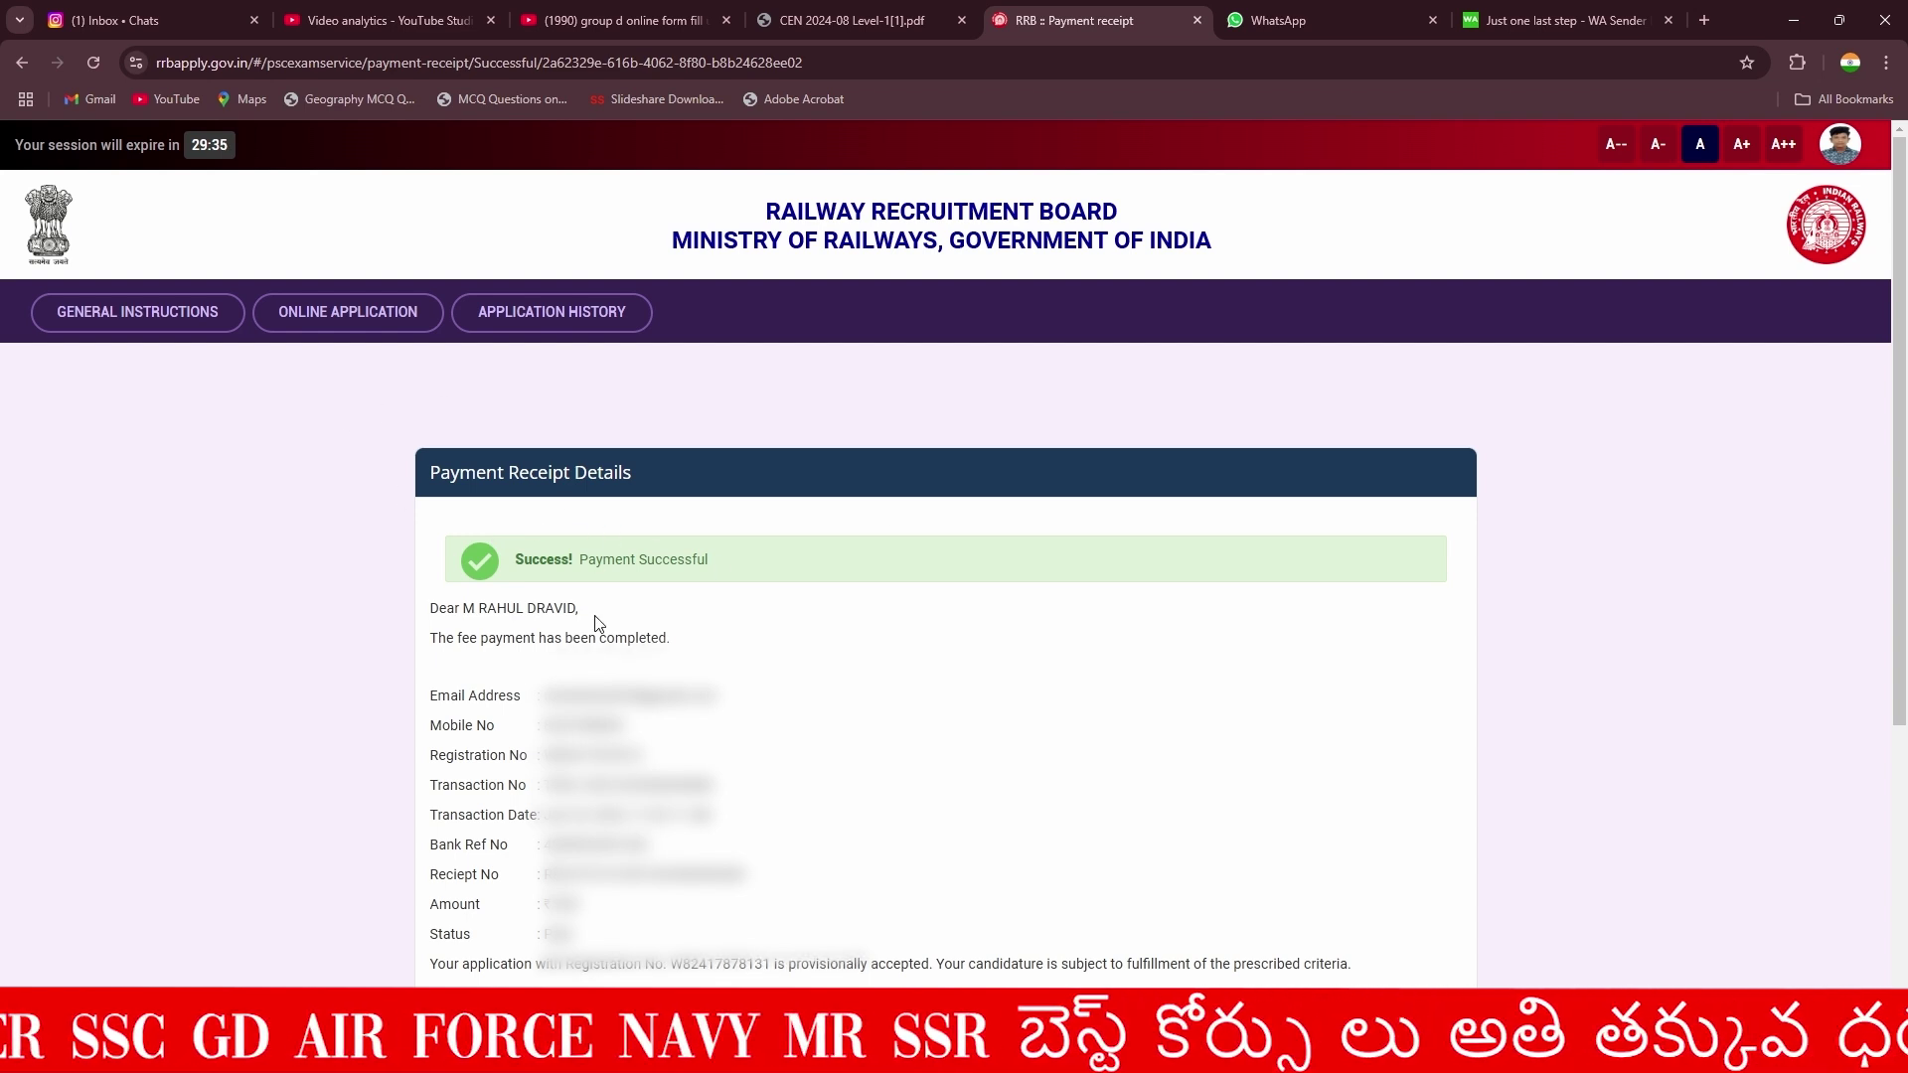
{"action": "scroll", "coordinate": [603, 644], "scroll_direction": "down", "scroll_amount": 1}
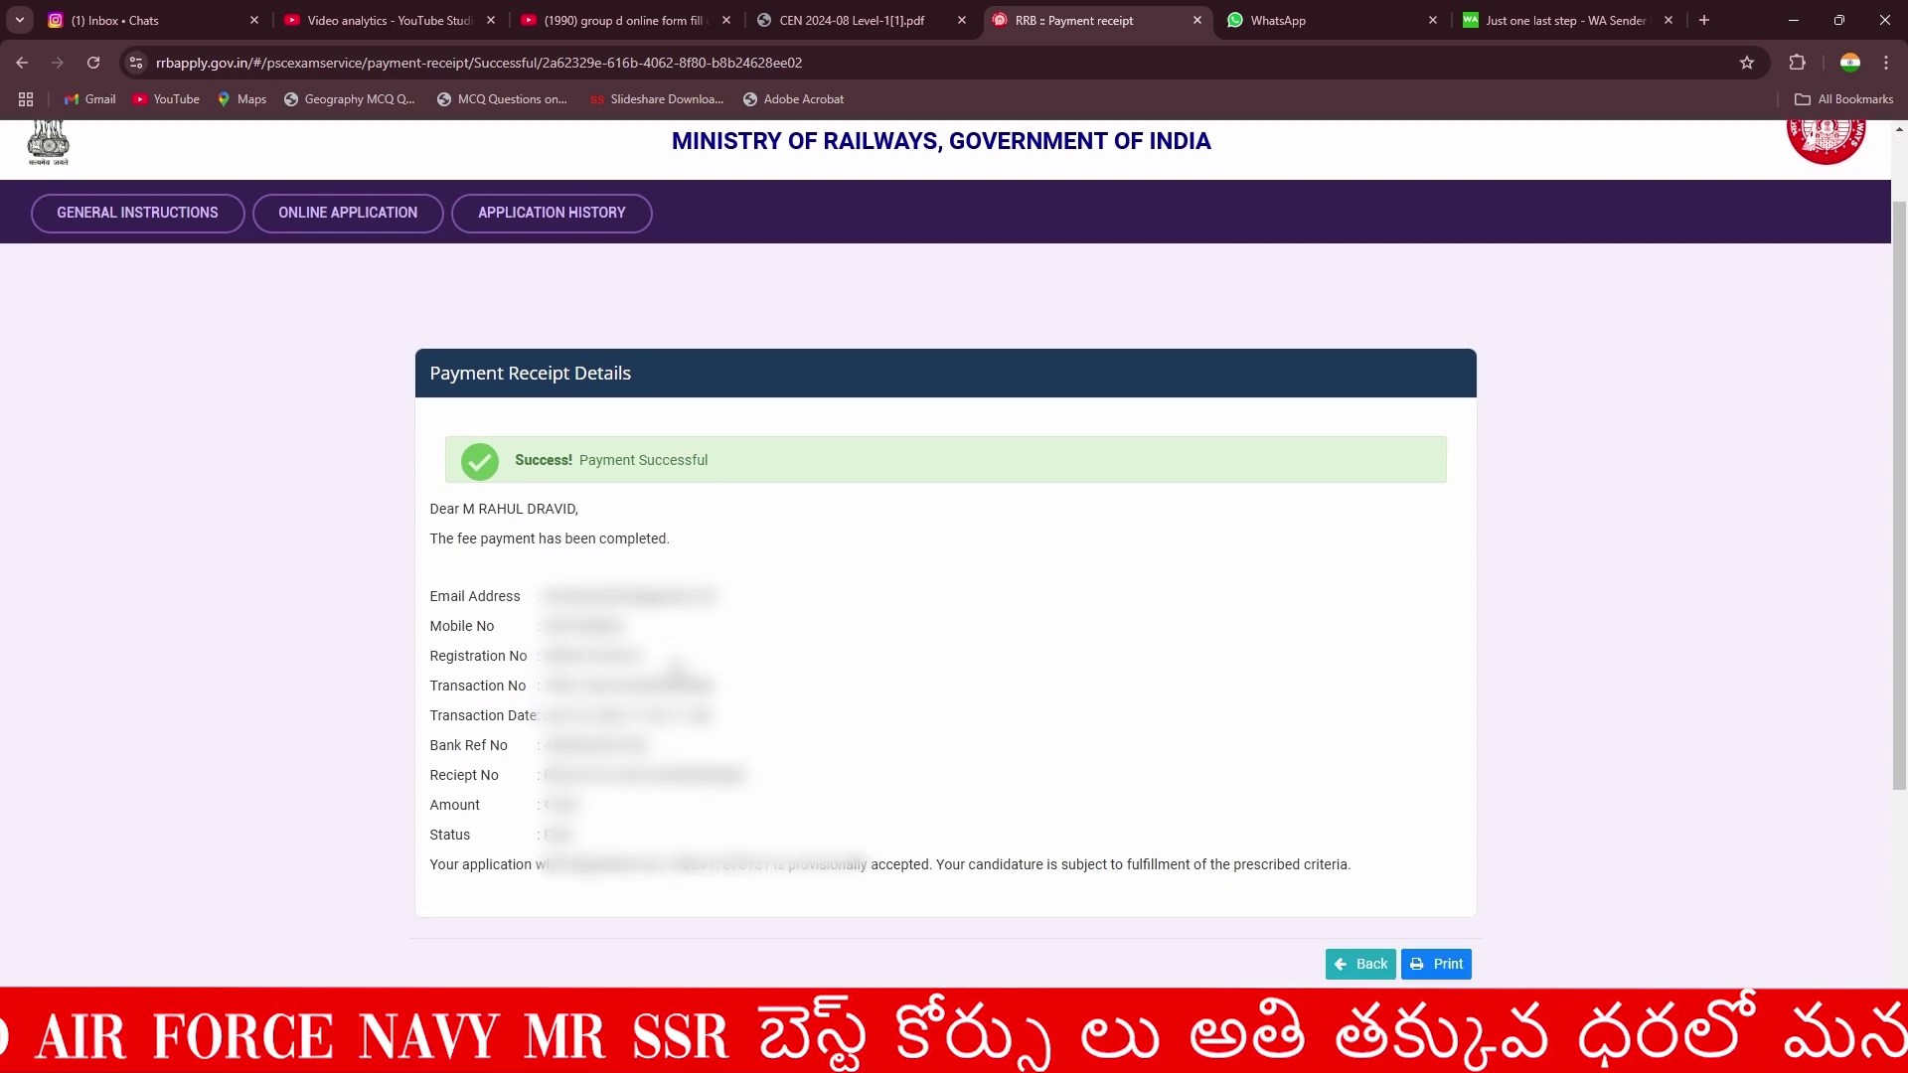
{"action": "scroll", "coordinate": [597, 743], "scroll_direction": "down", "scroll_amount": 1}
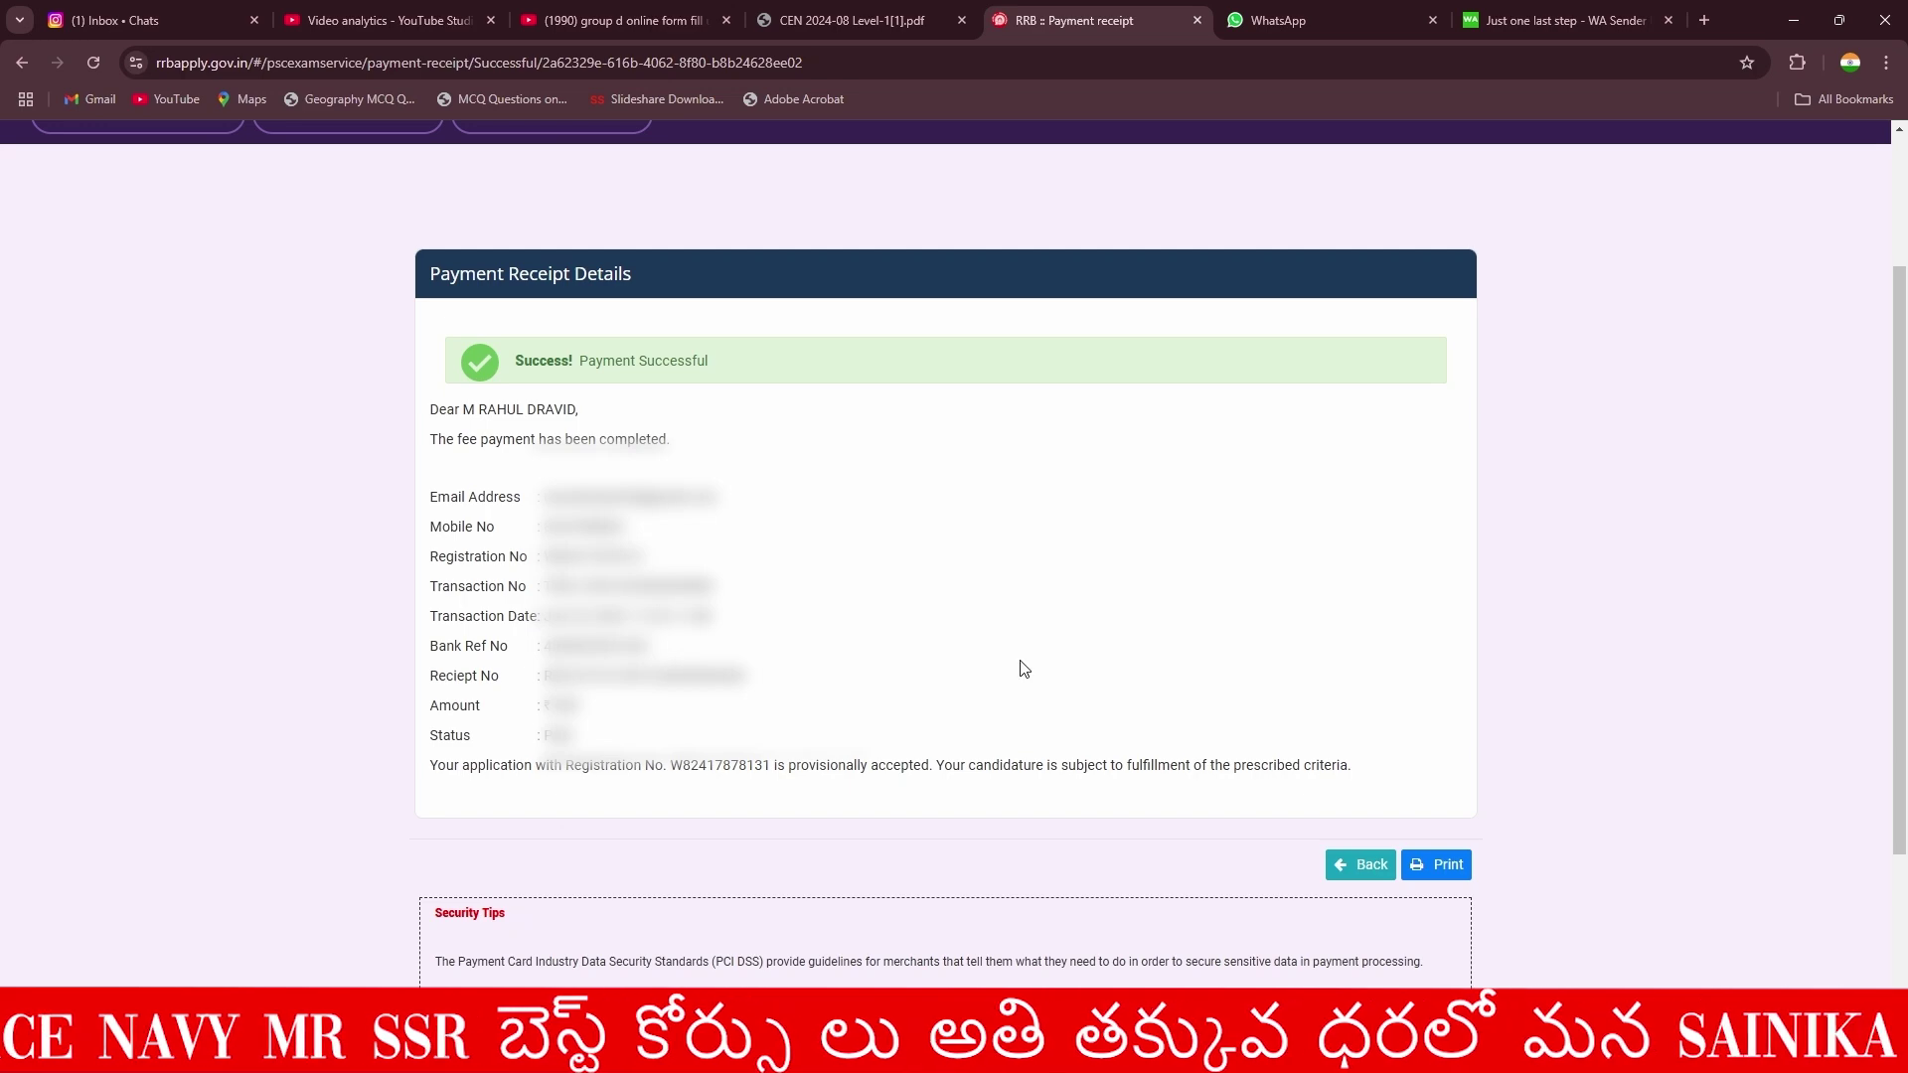
- Print the payment receipt with Microsoft Print to PDF and save it in Downloads
{"action": "left_click", "coordinate": [1448, 867]}
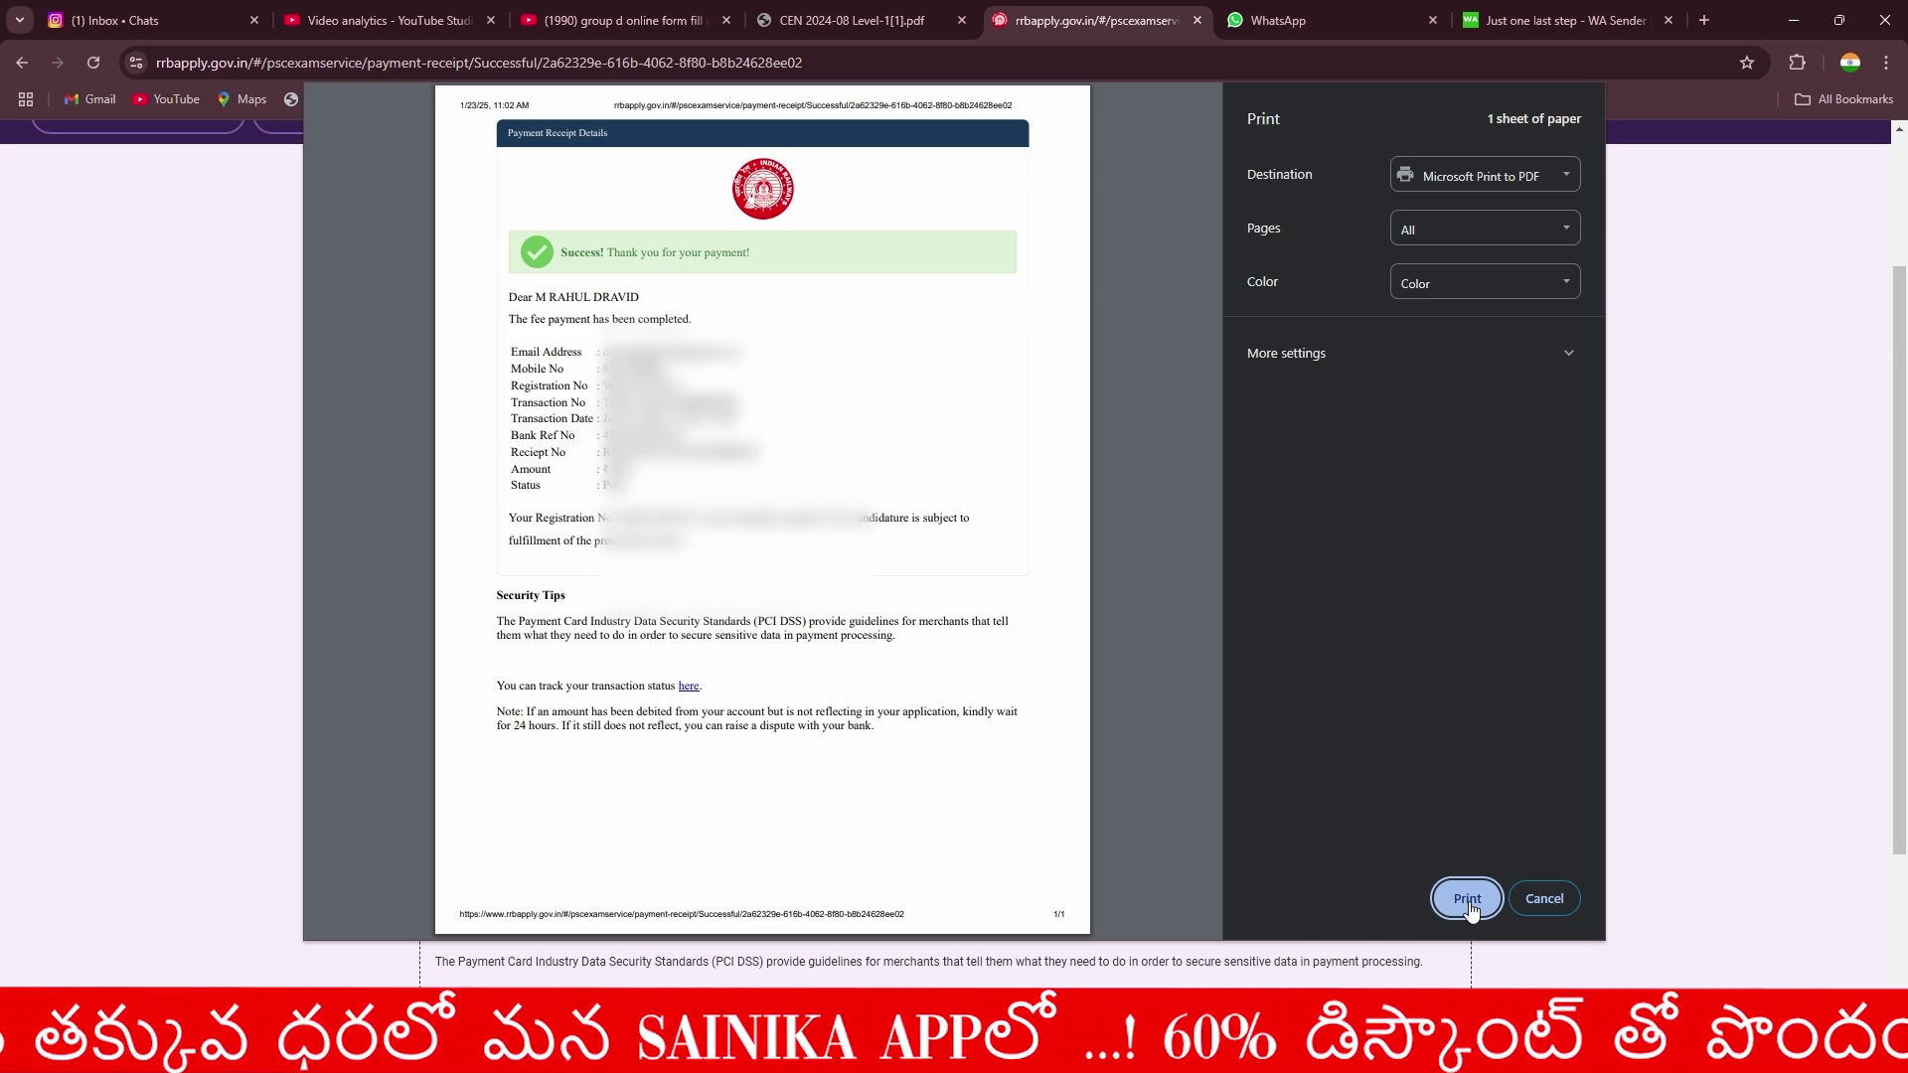
{"action": "left_click", "coordinate": [1469, 901]}
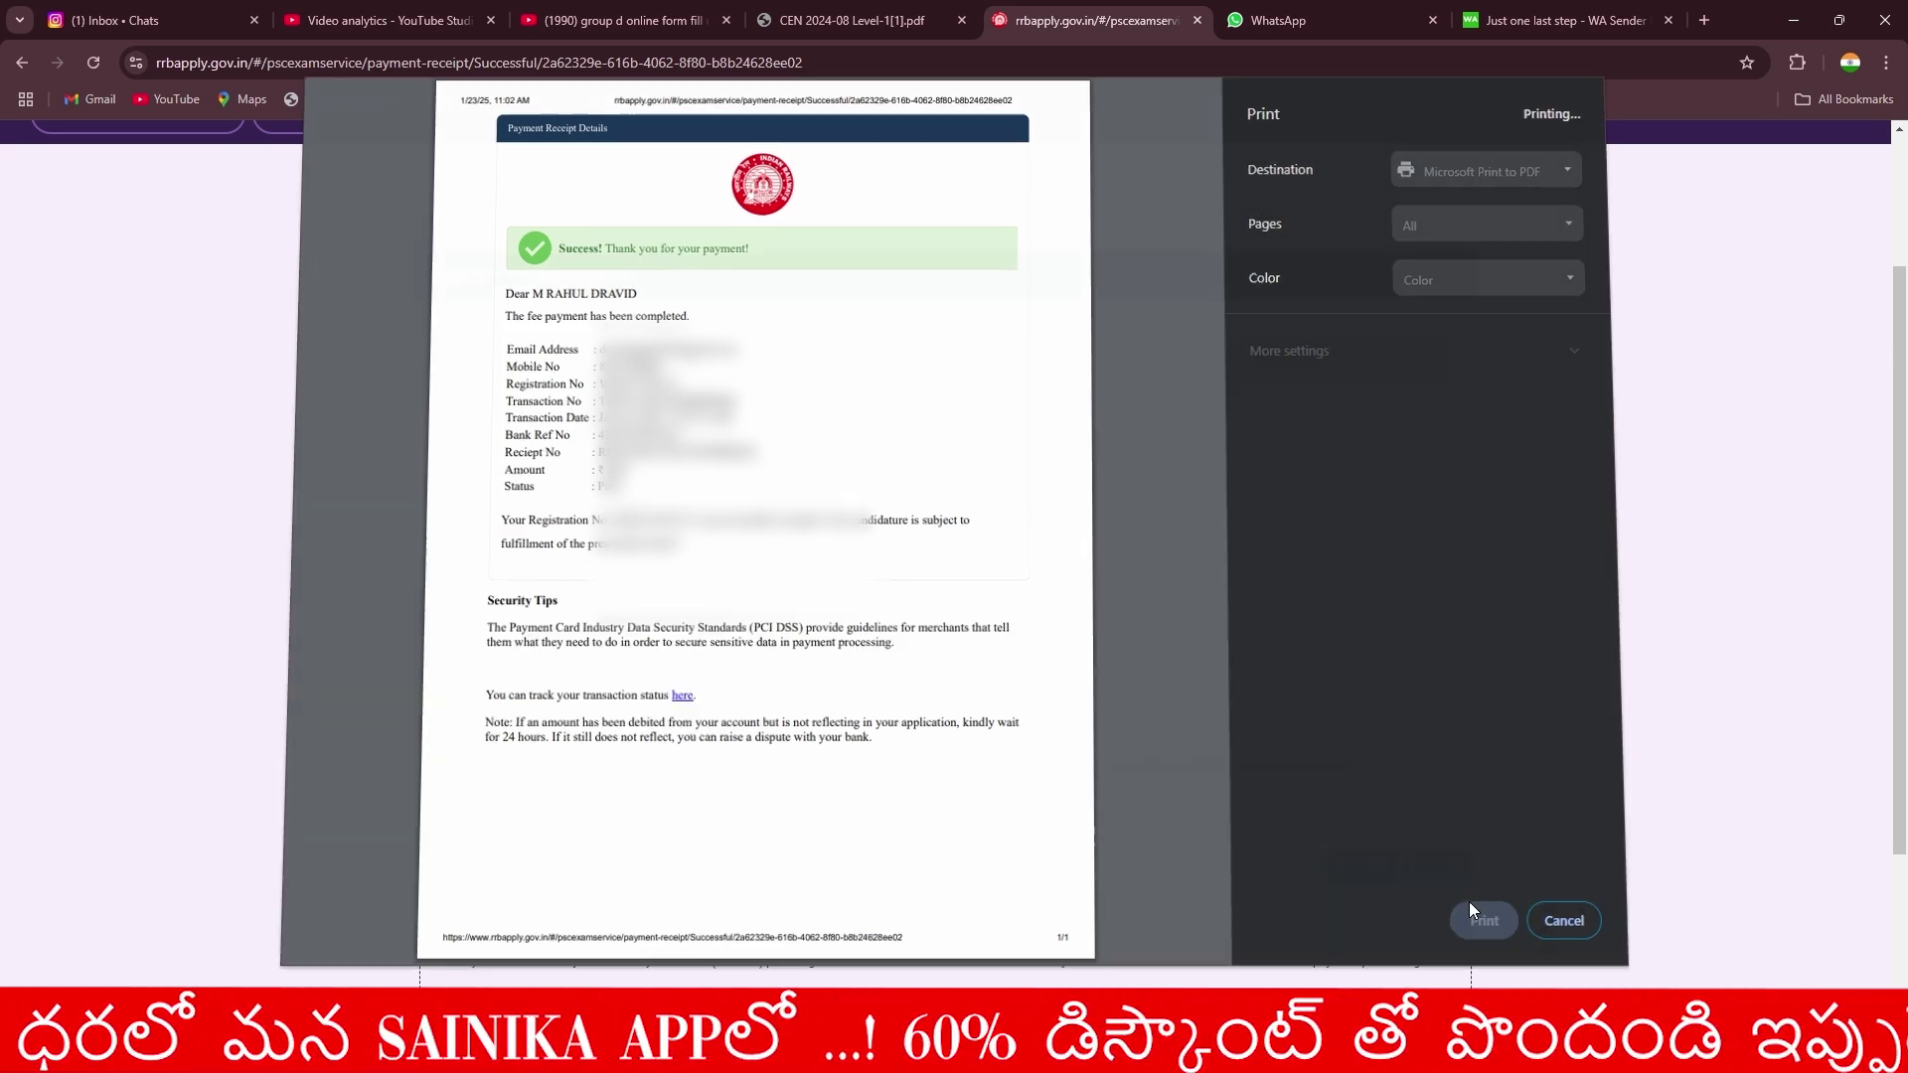
{"action": "left_click", "coordinate": [124, 233]}
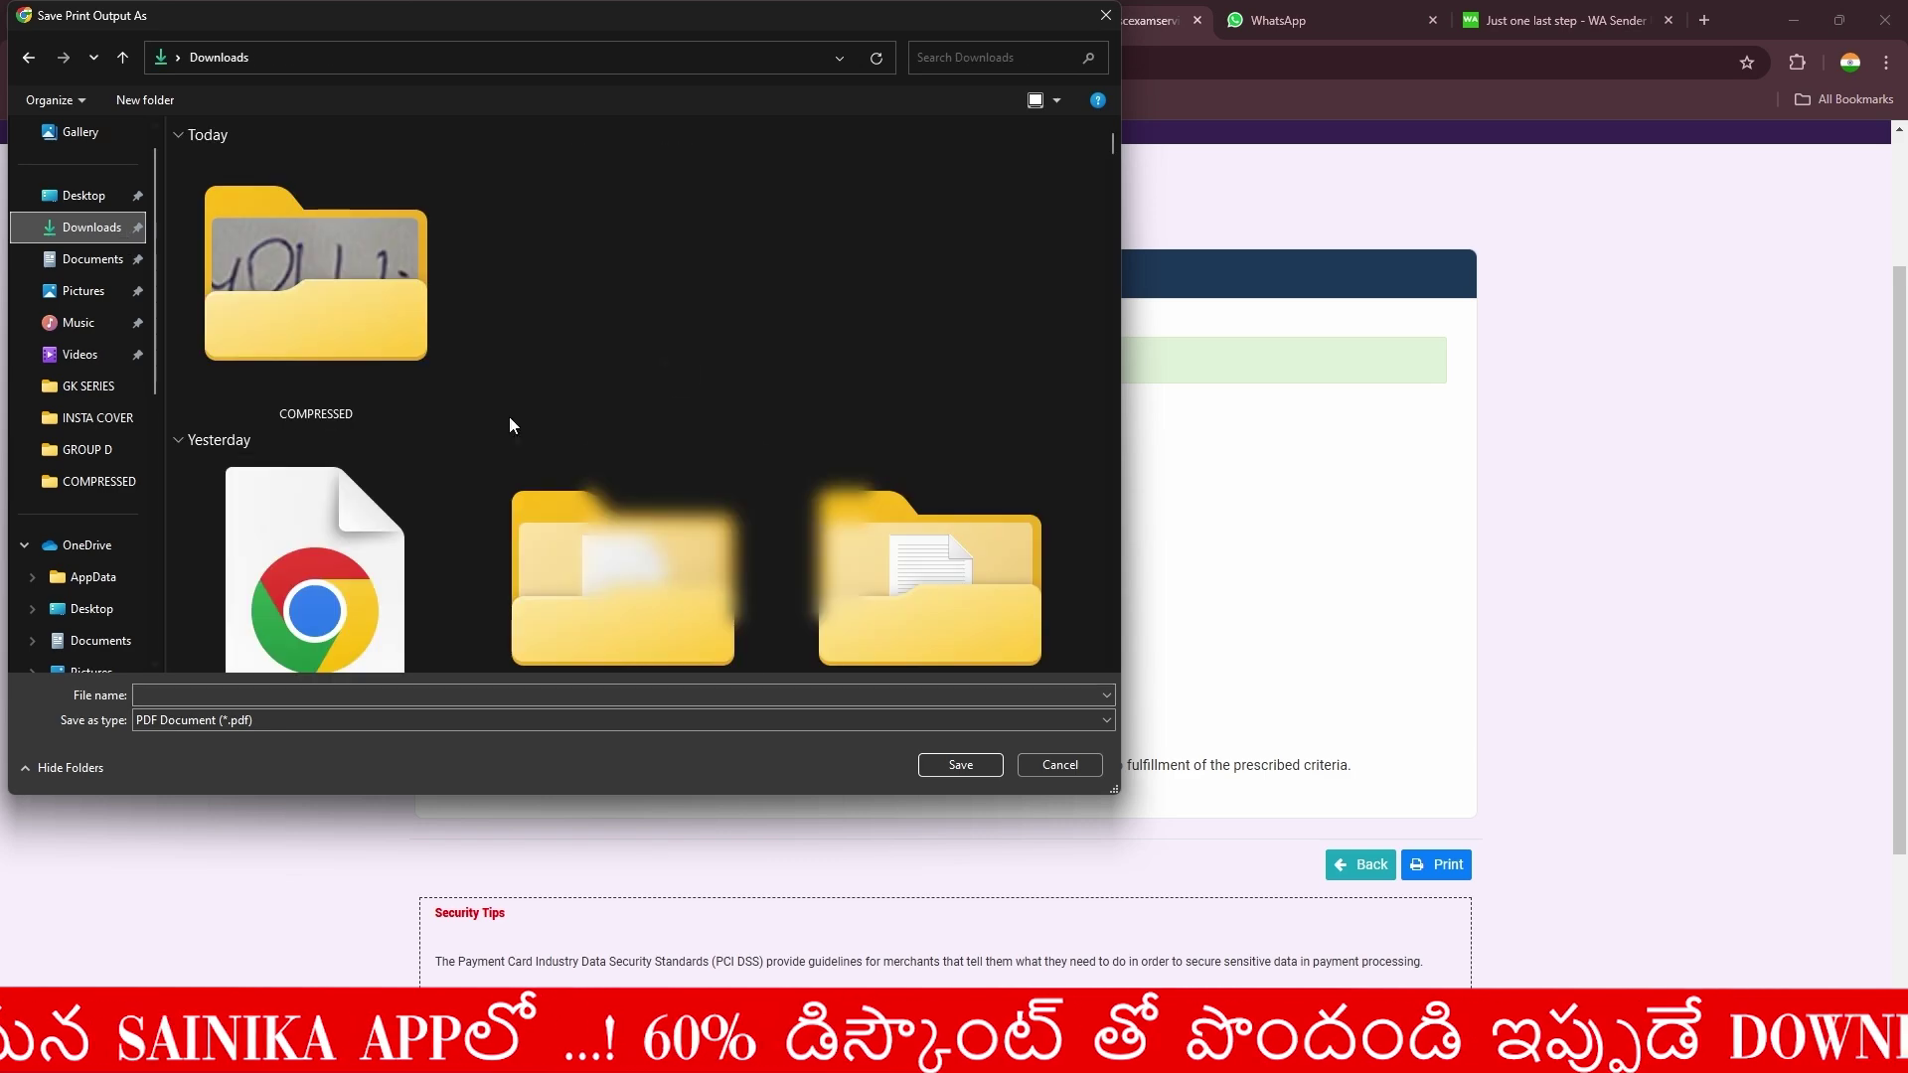
{"action": "left_click", "coordinate": [960, 765]}
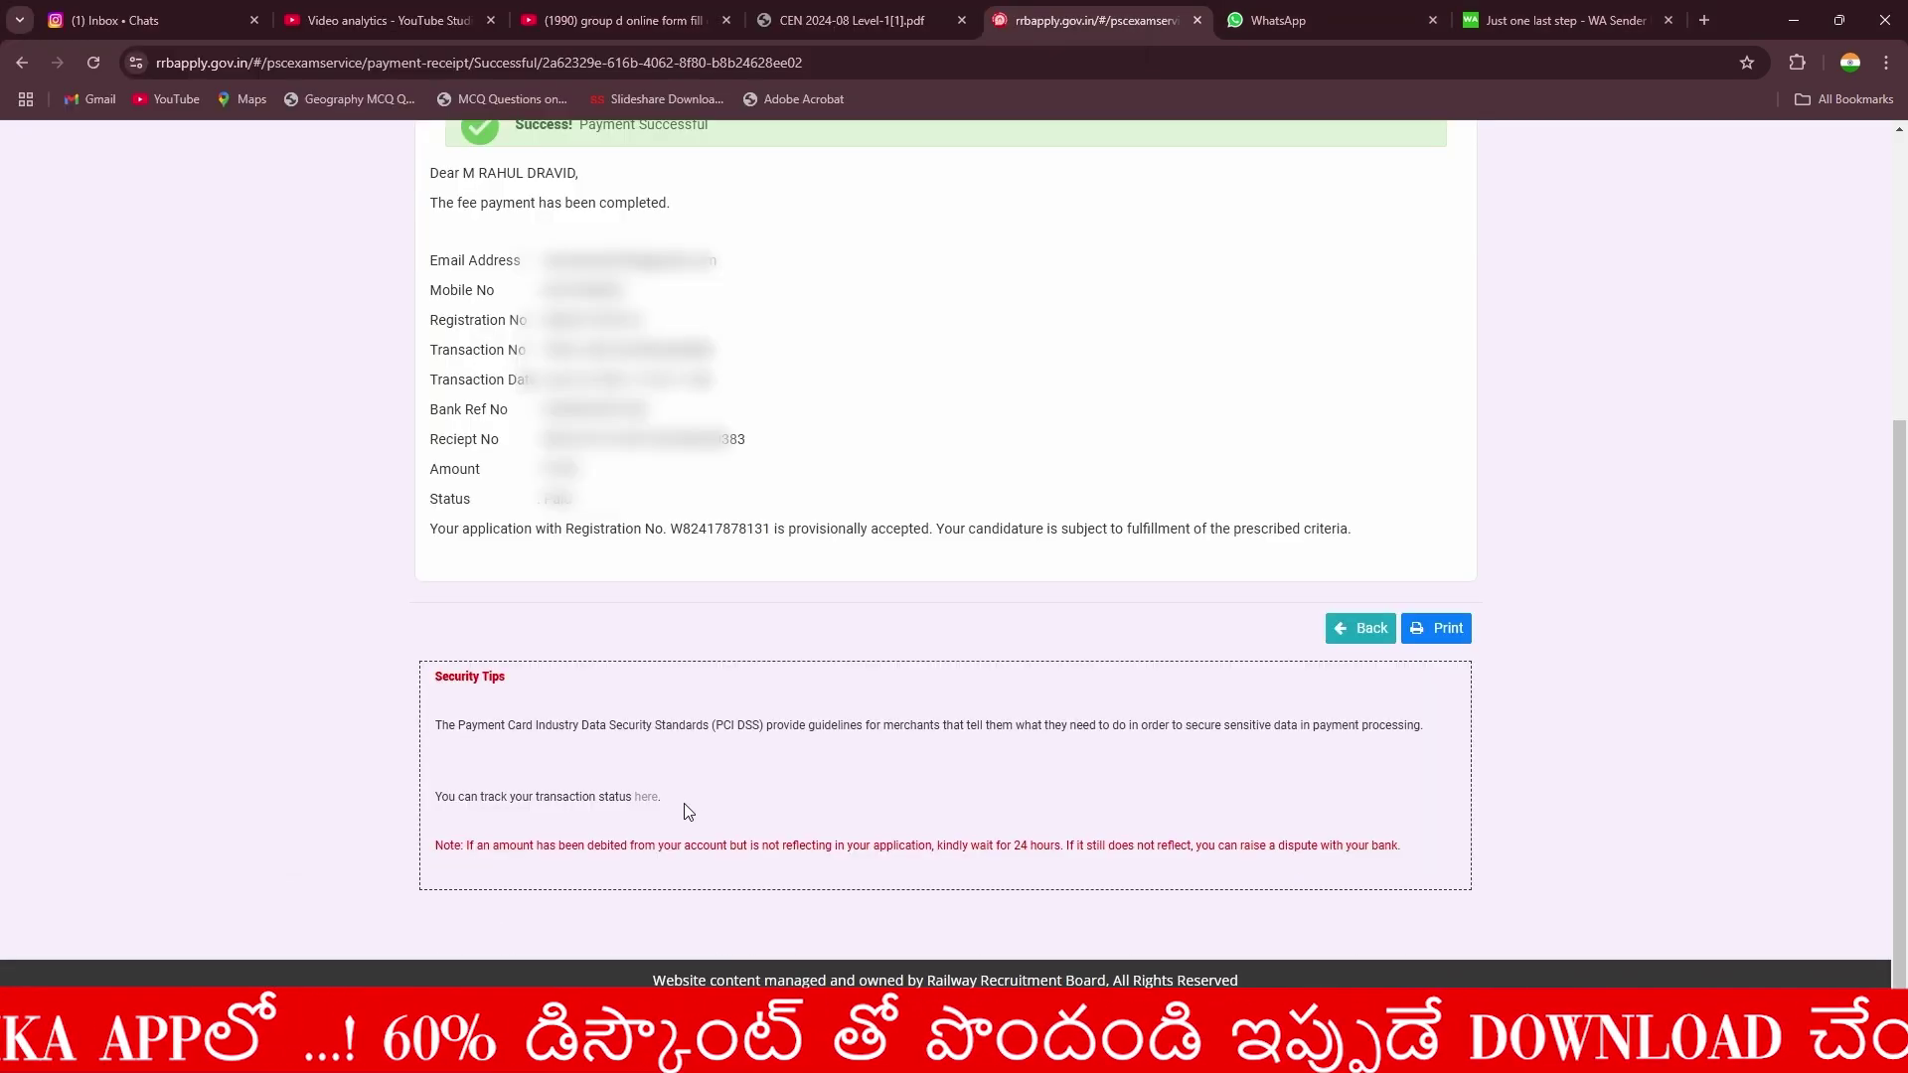
{"action": "scroll", "coordinate": [908, 677], "scroll_direction": "up", "scroll_amount": 4}
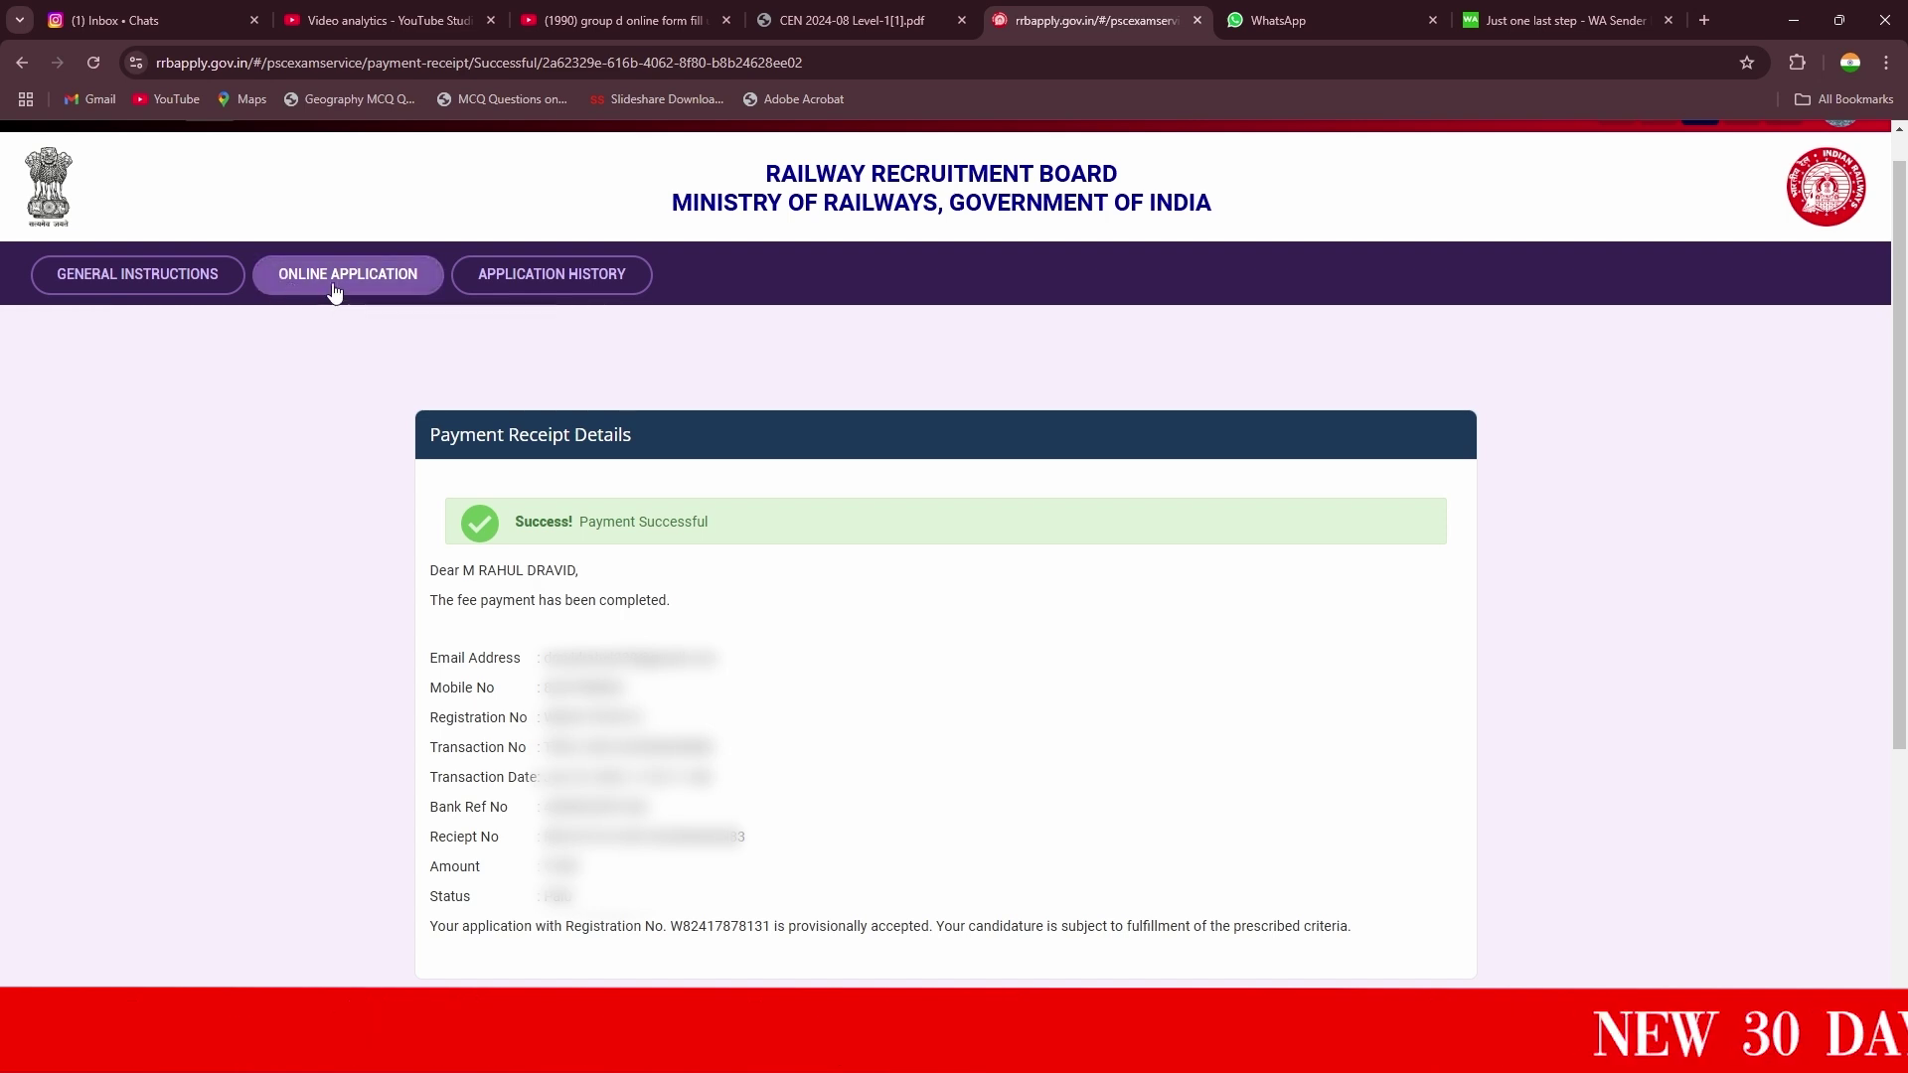
- Open Application History and check the Level 1 row's post name and Payment Completed status
{"action": "left_click", "coordinate": [483, 283]}
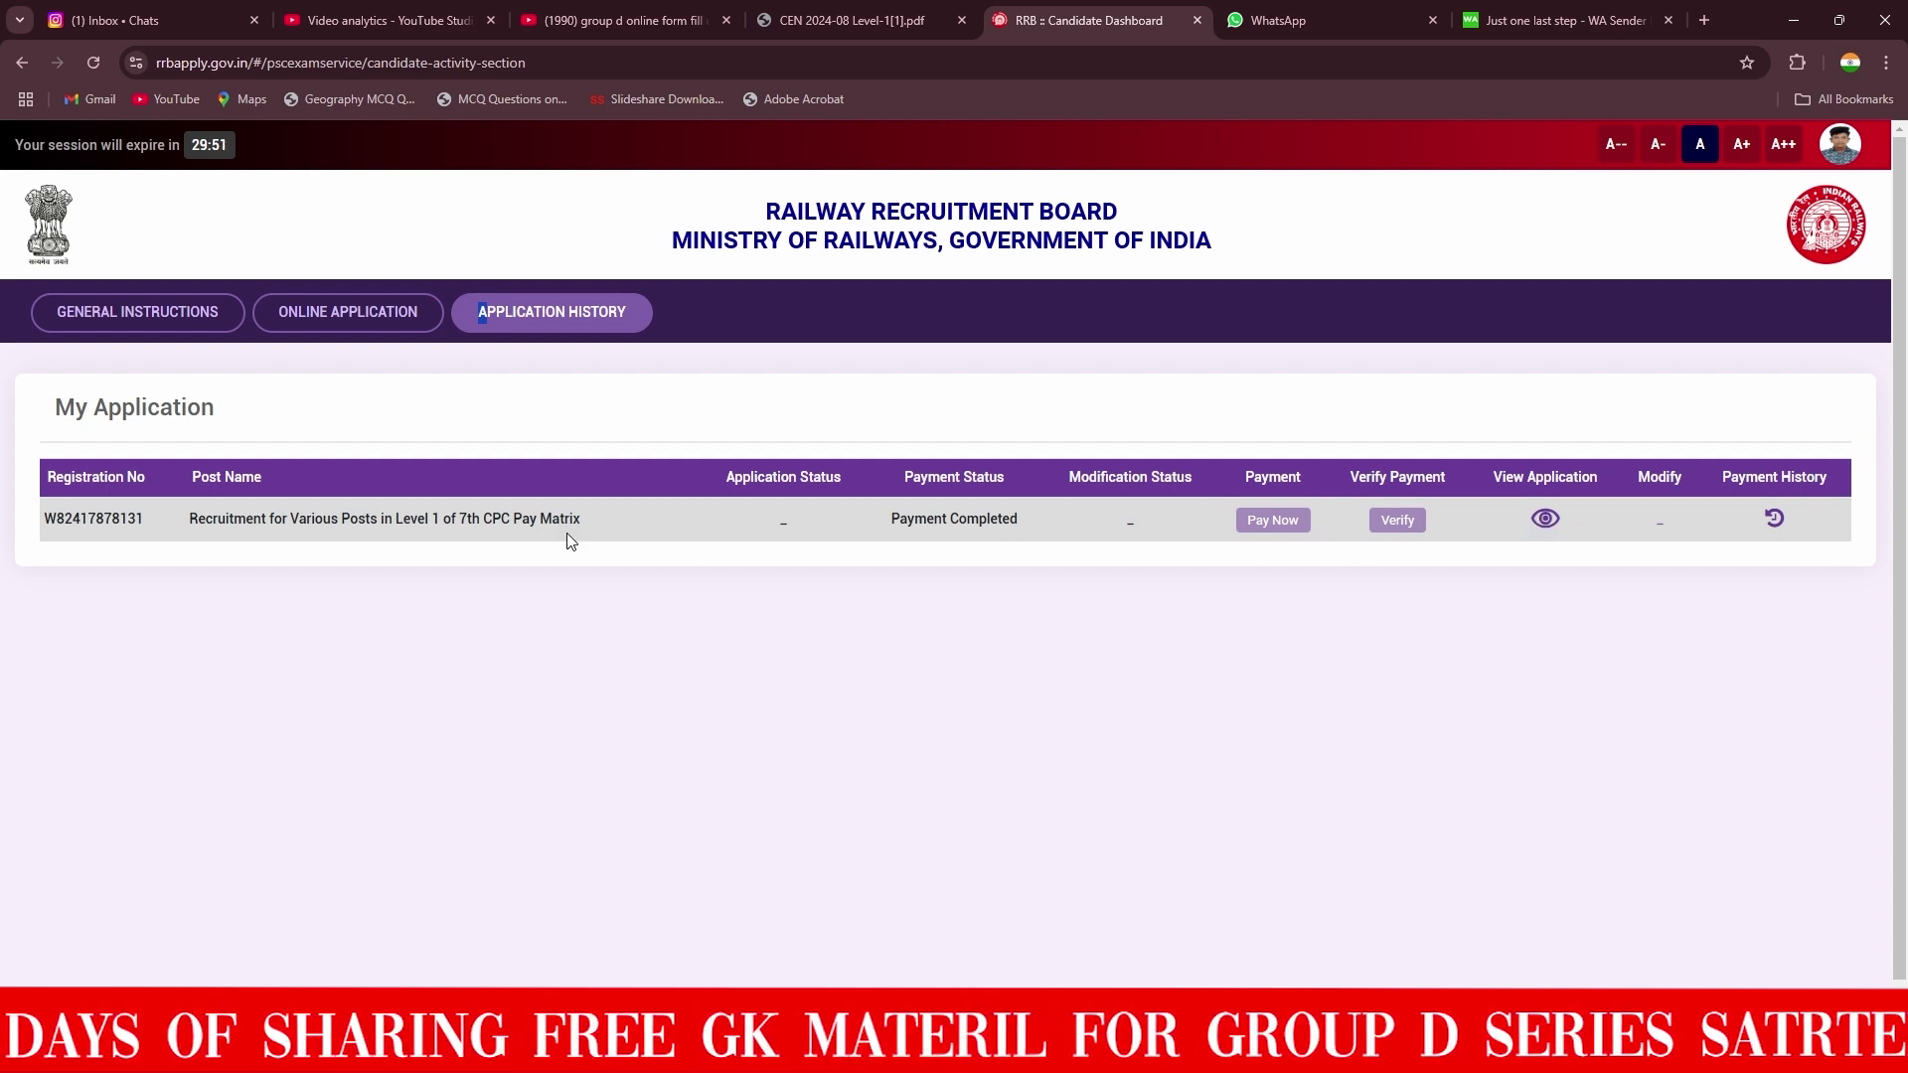
{"action": "left_click_drag", "start_coordinate": [202, 519], "coordinate": [226, 519]}
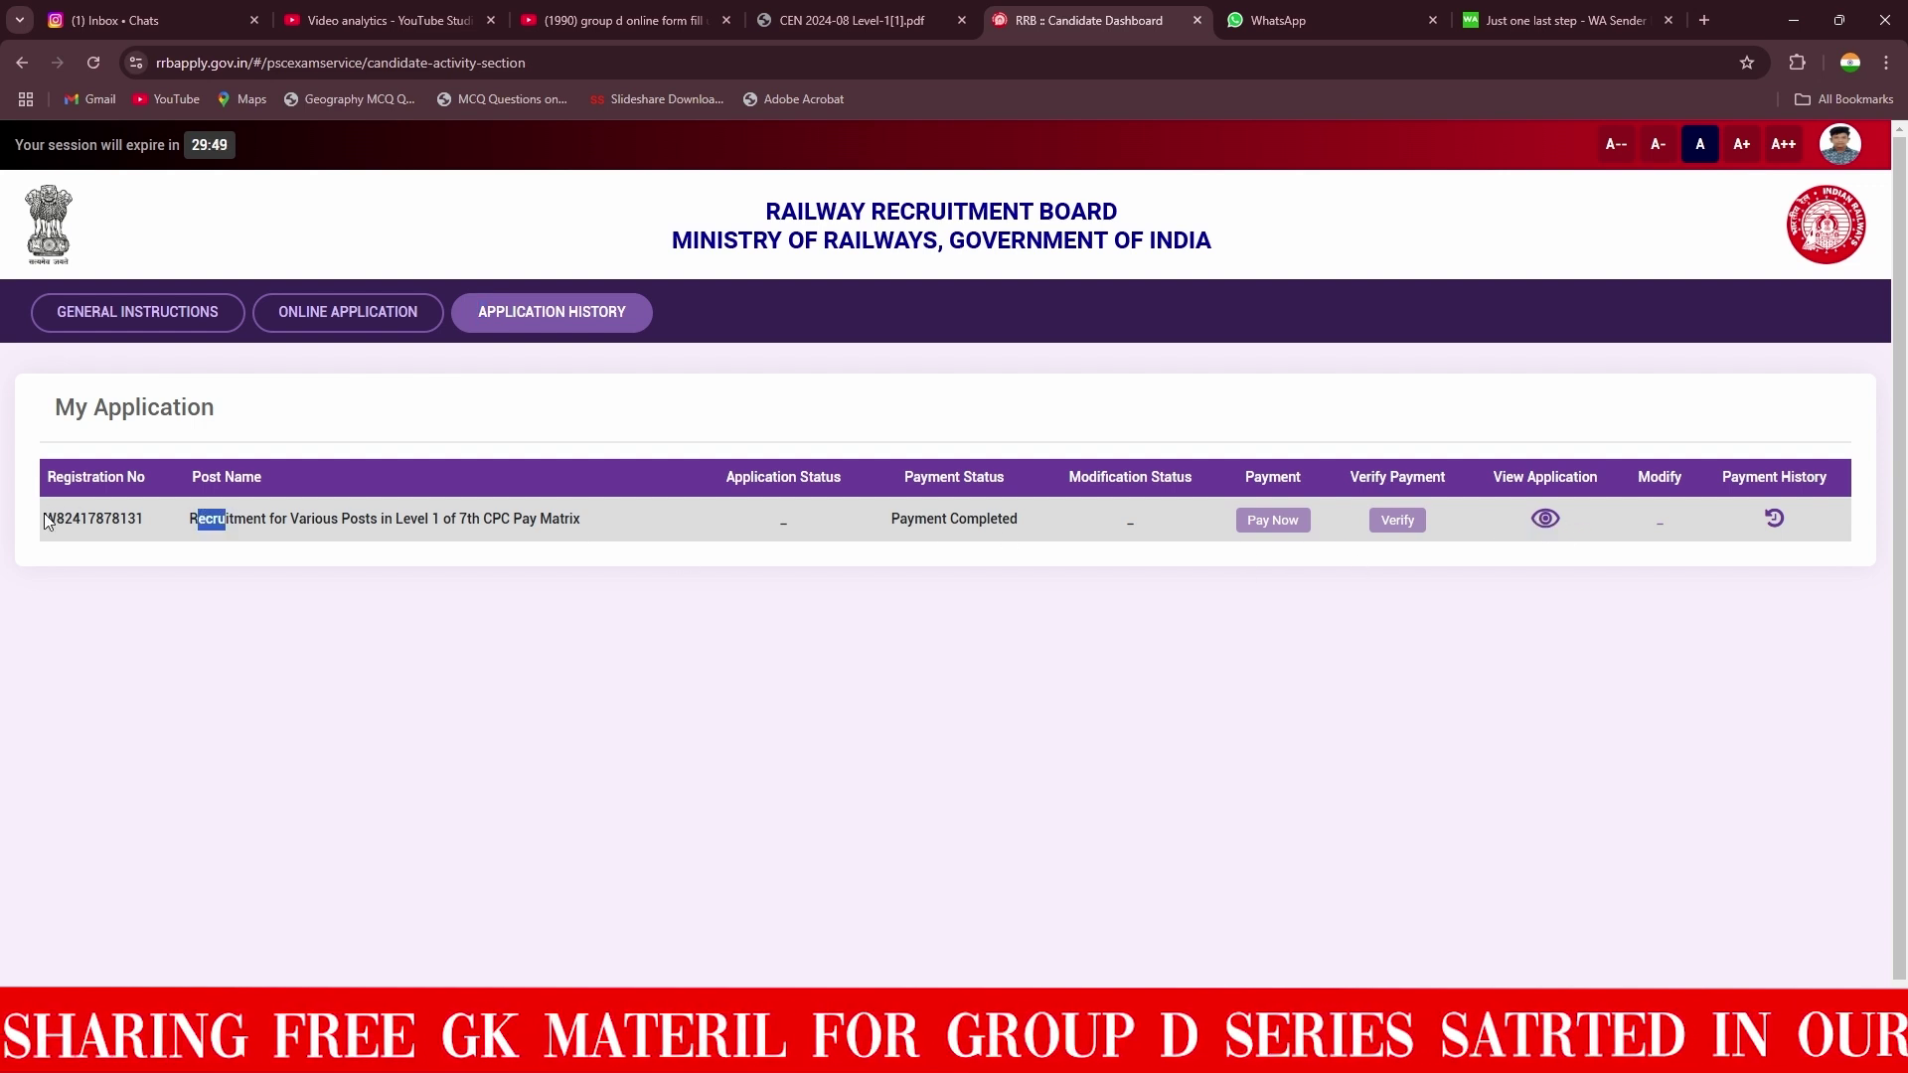
{"action": "left_click_drag", "start_coordinate": [47, 522], "coordinate": [1006, 525]}
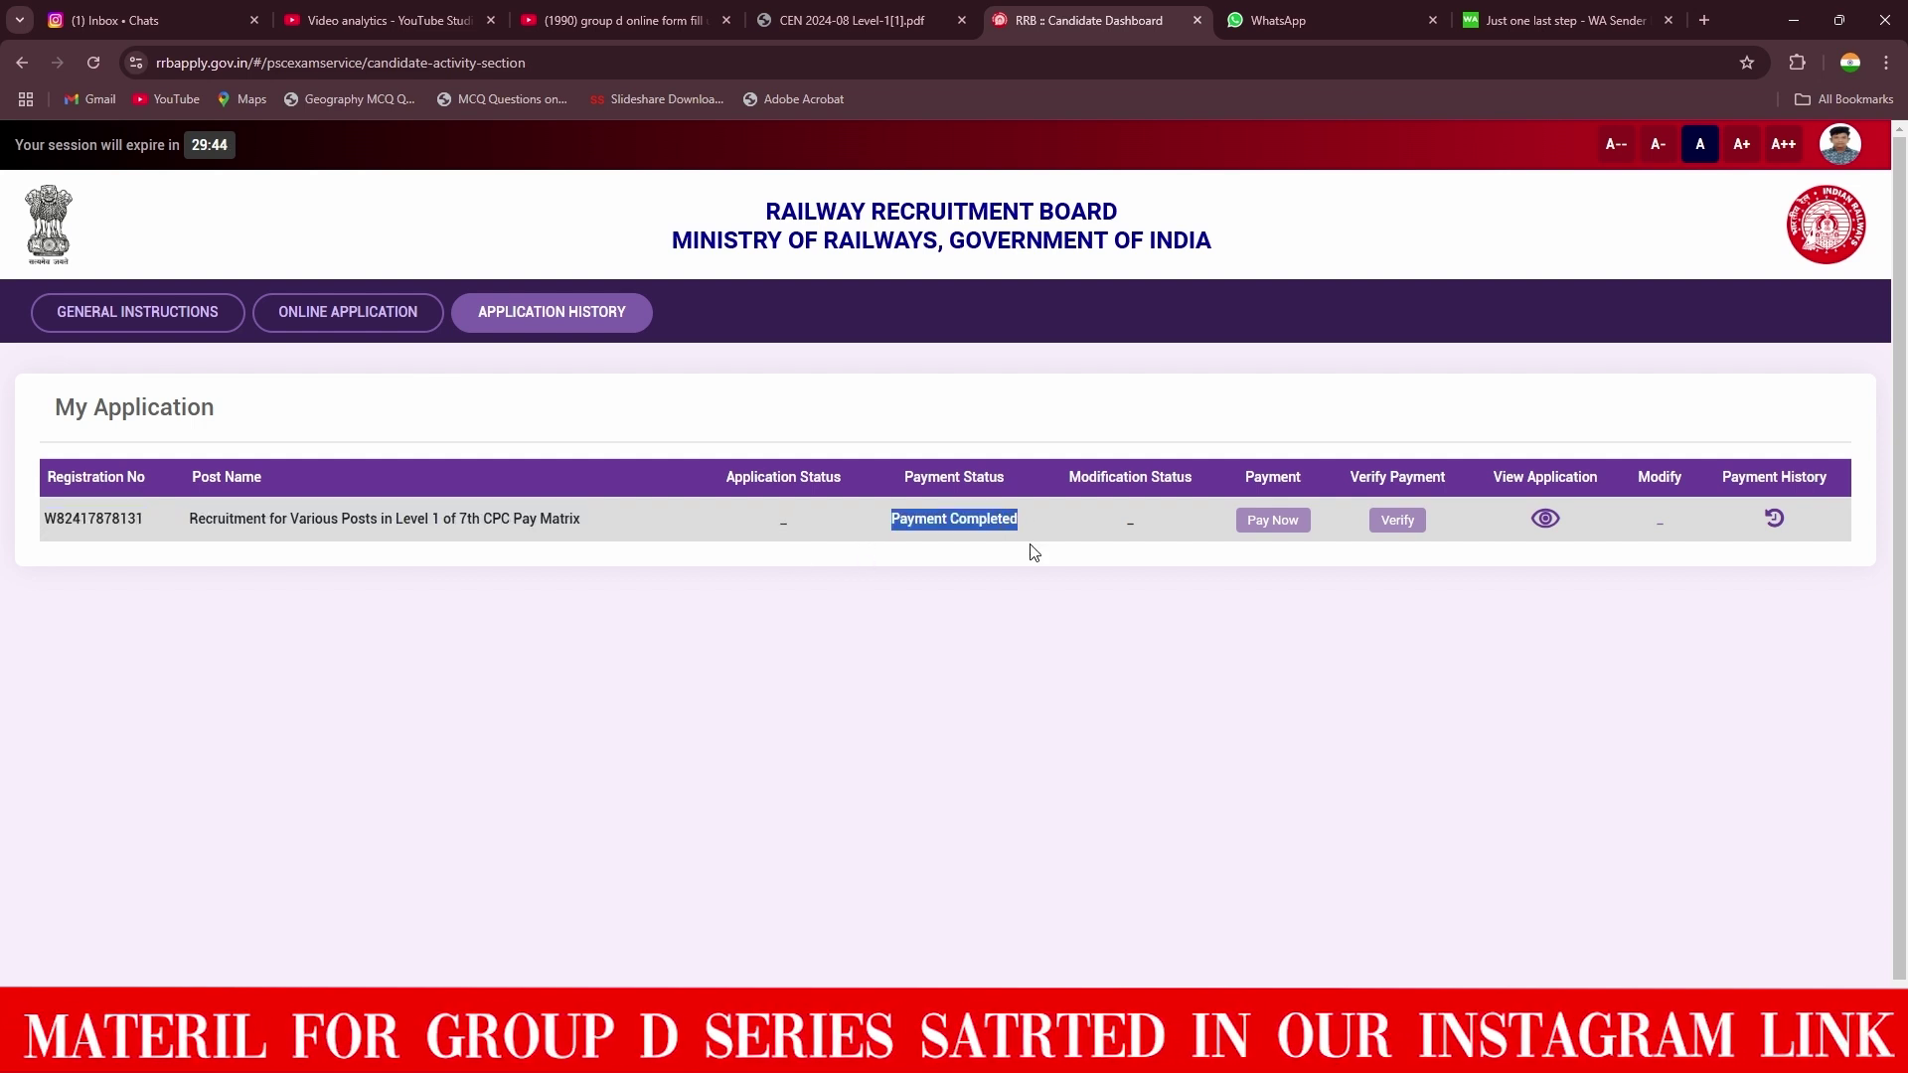
{"action": "left_click", "coordinate": [1034, 554]}
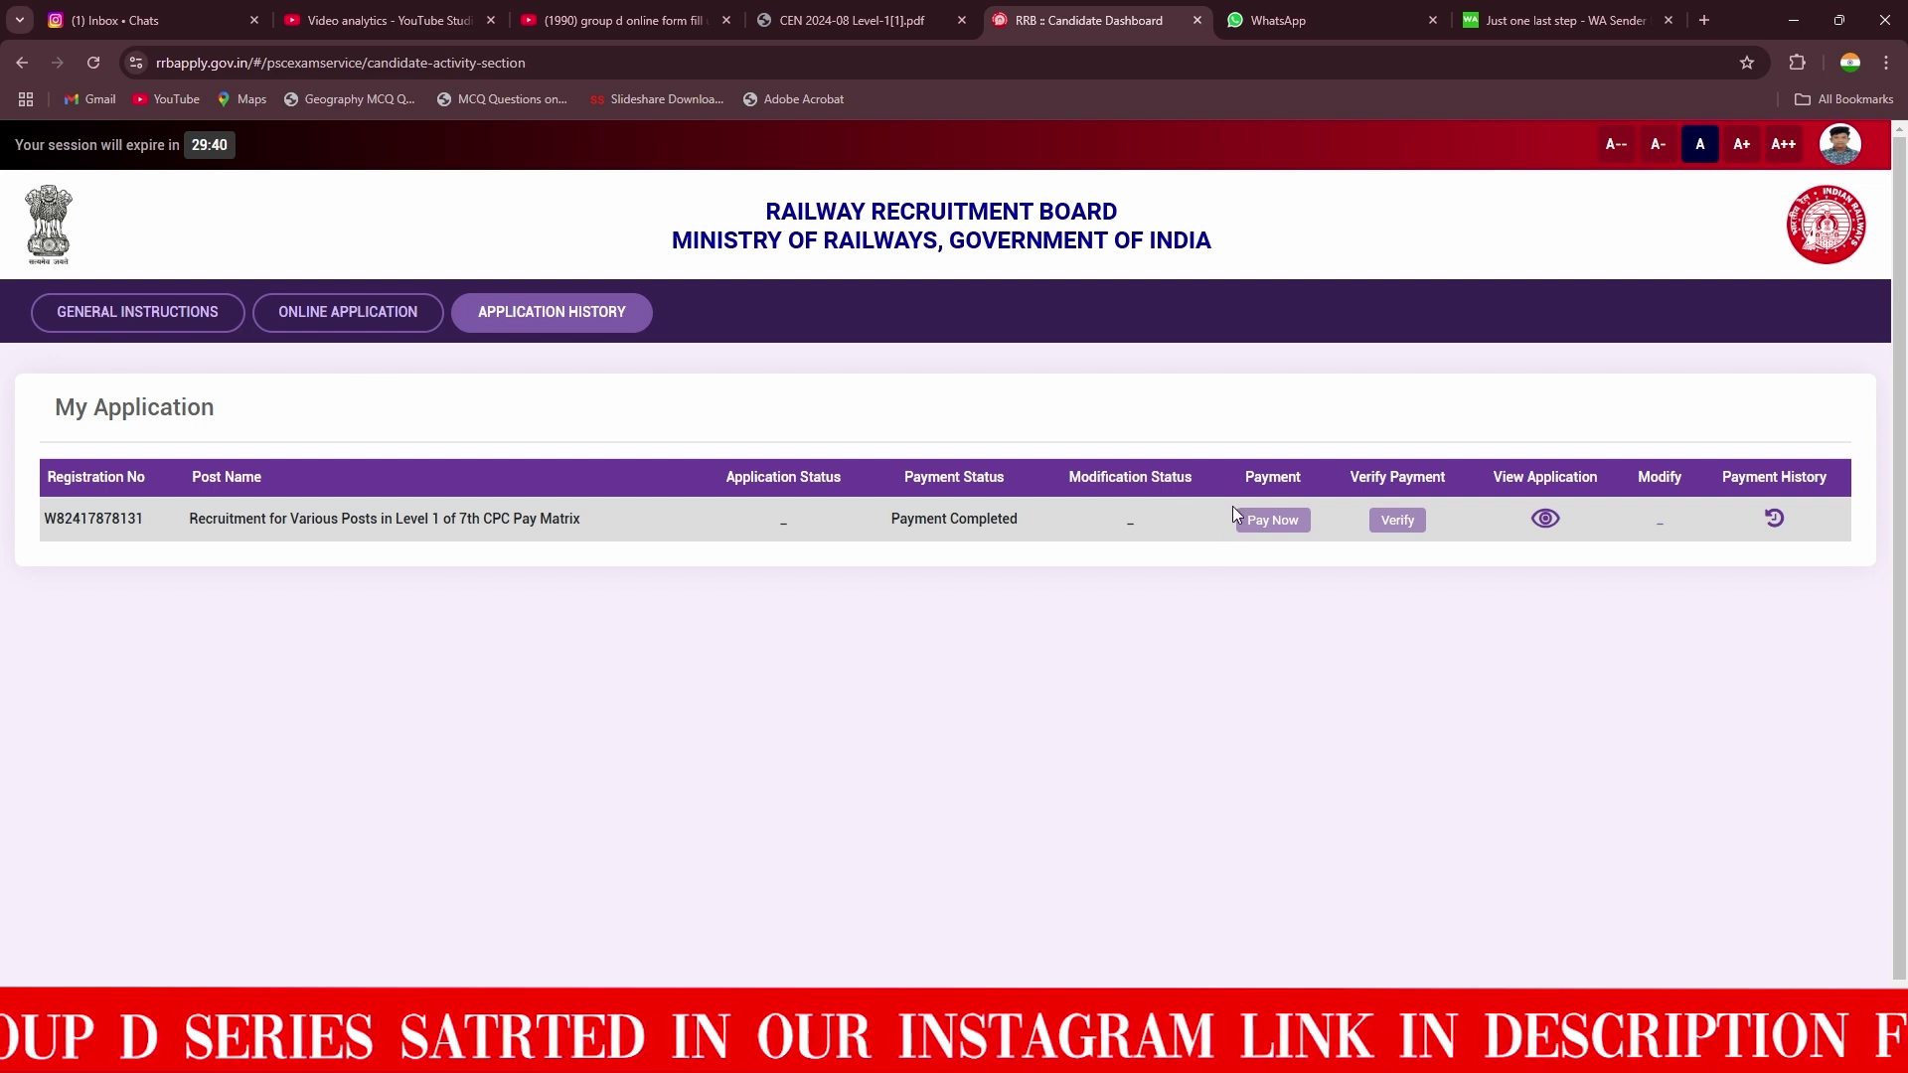
- Open the submitted application's full details and scroll to the bottom
{"action": "left_click", "coordinate": [1545, 521]}
{"action": "scroll", "coordinate": [1097, 723], "scroll_direction": "down", "scroll_amount": 3}
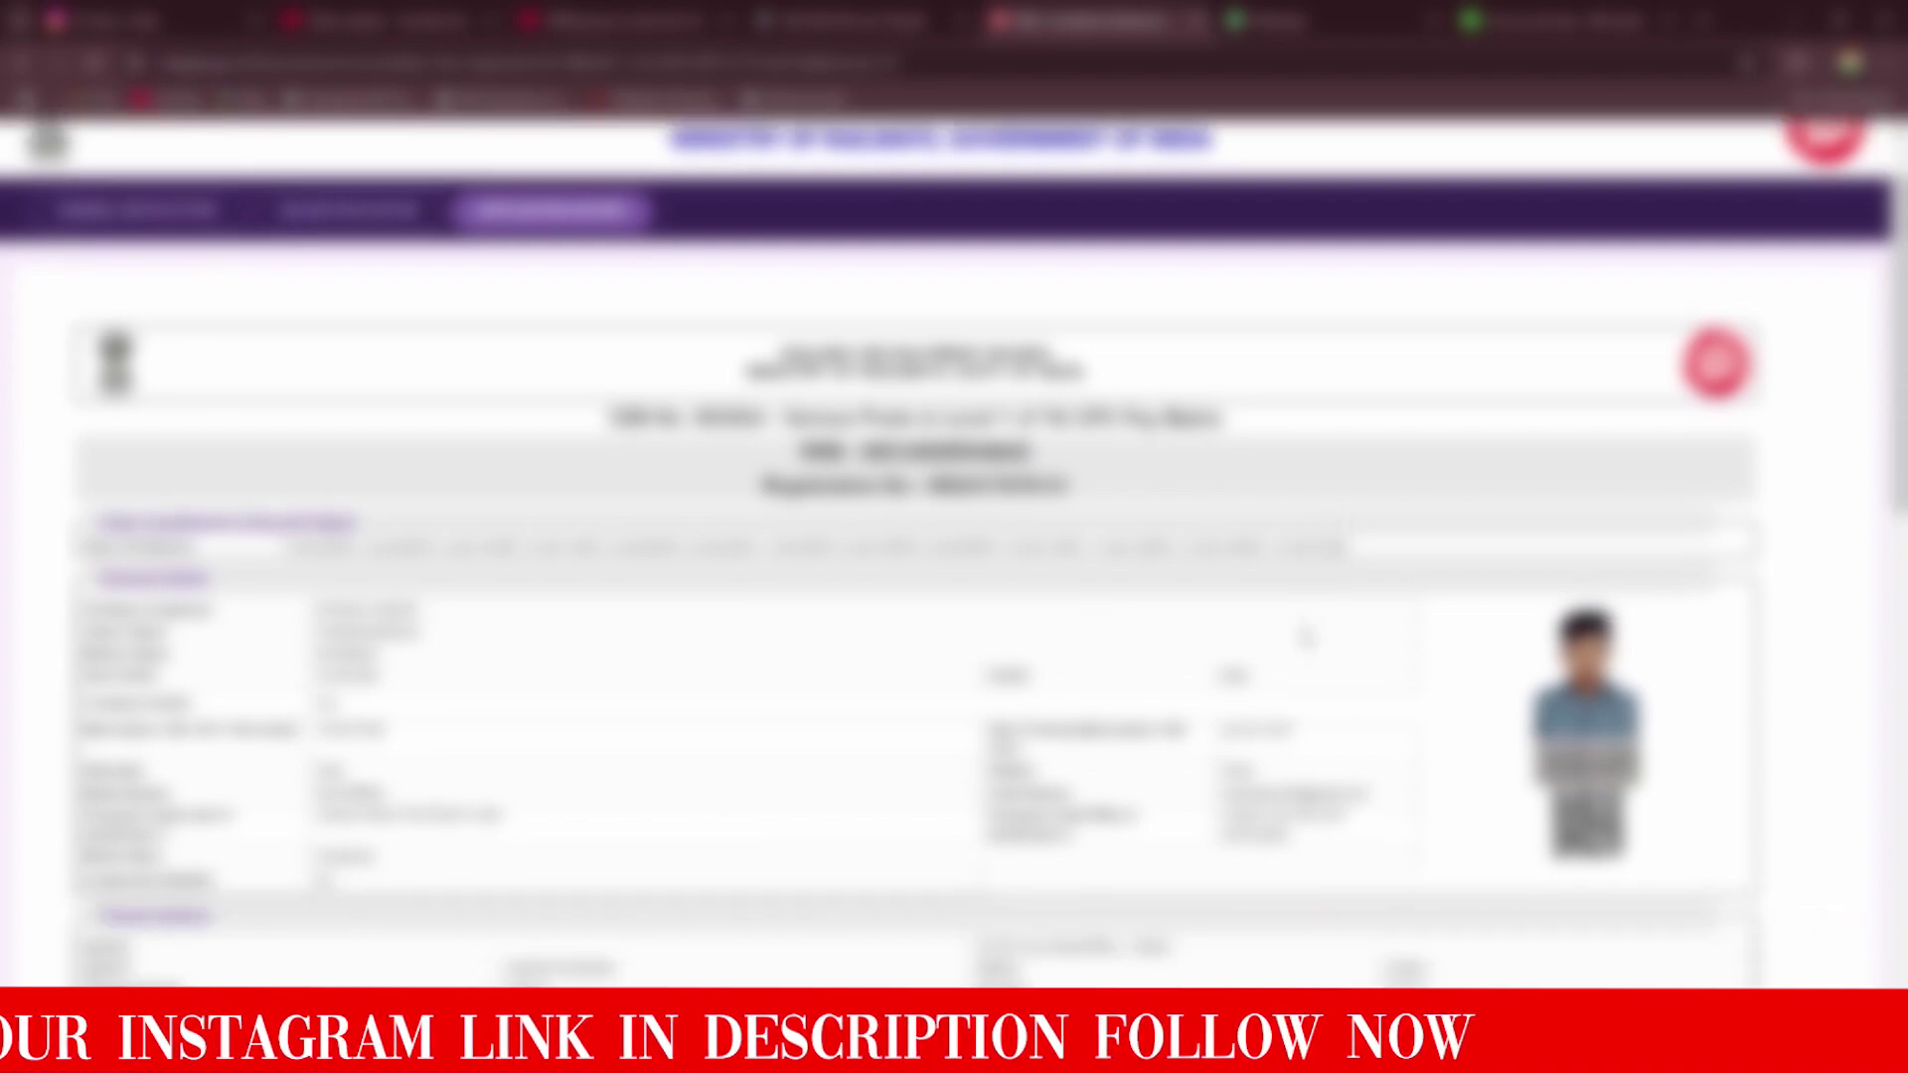
{"action": "scroll", "coordinate": [828, 741], "scroll_direction": "down", "scroll_amount": 1}
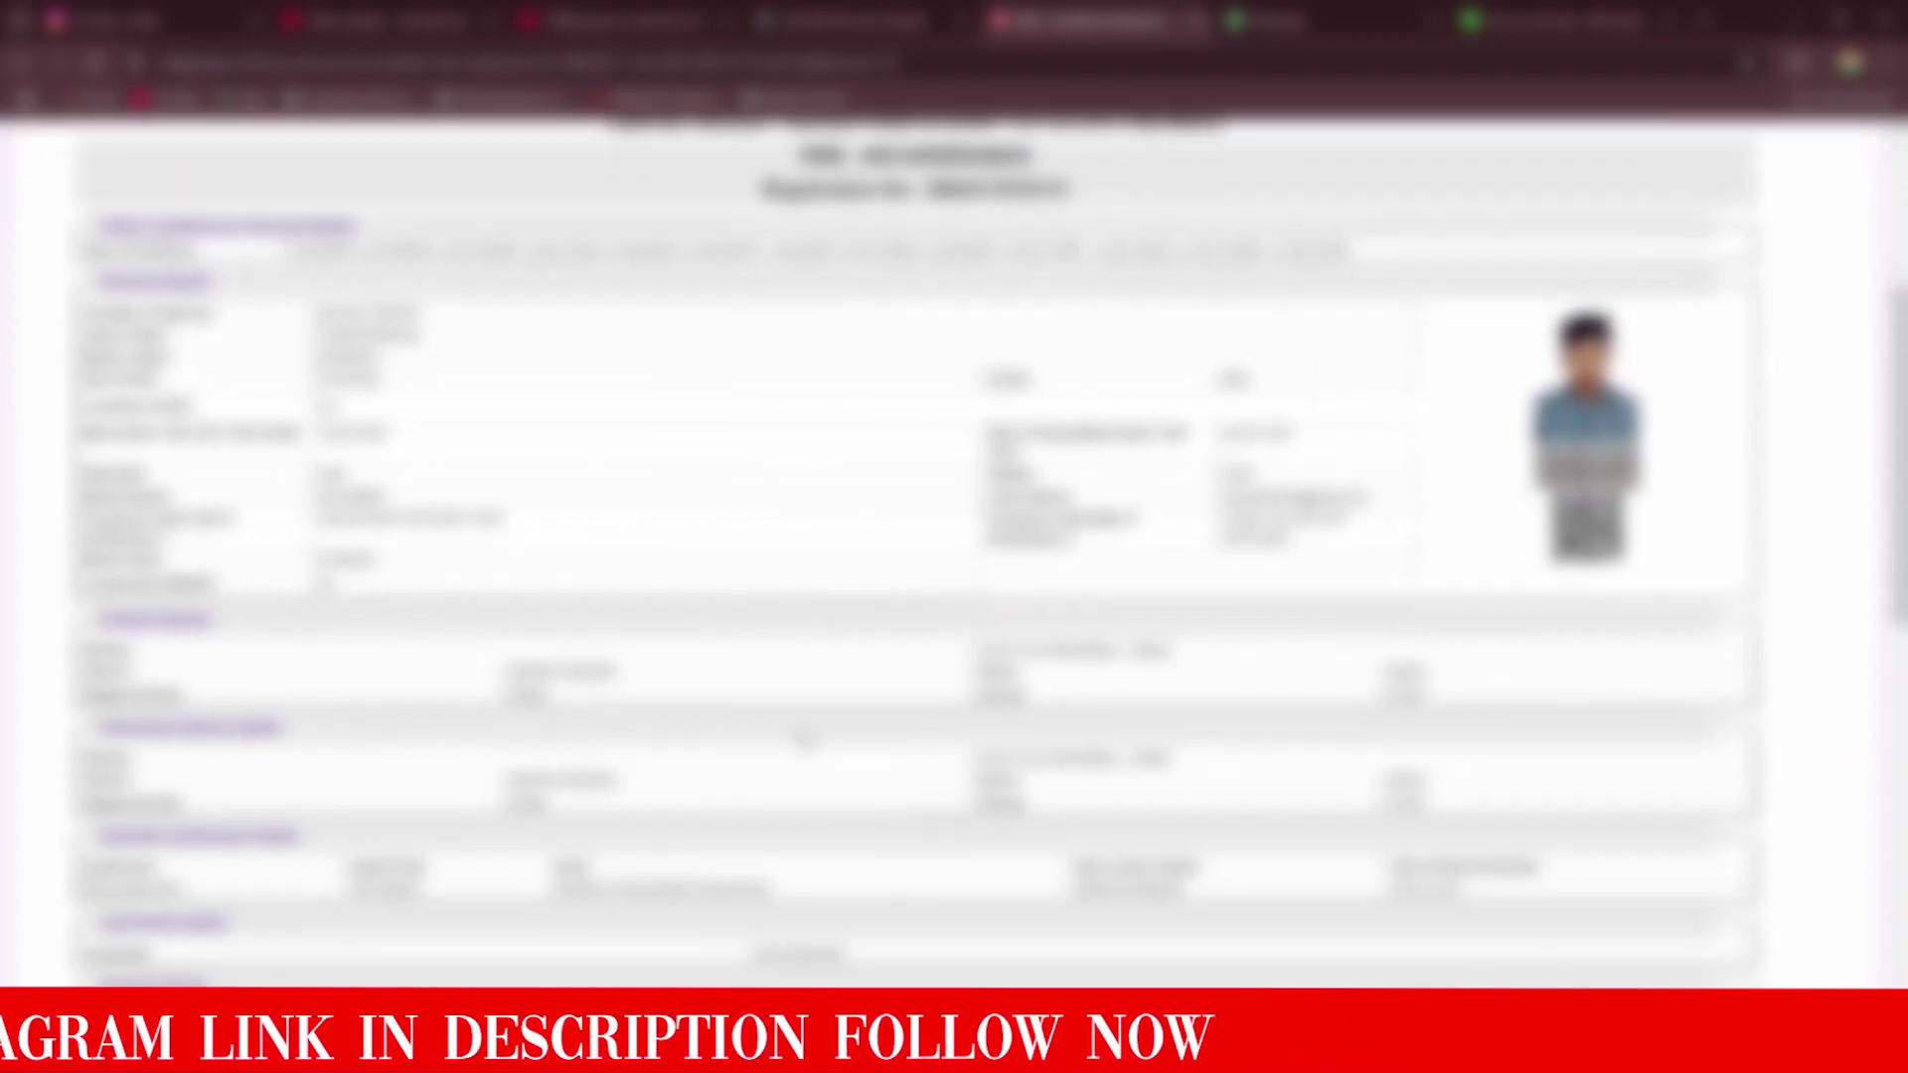
{"action": "scroll", "coordinate": [801, 741], "scroll_direction": "down", "scroll_amount": 1}
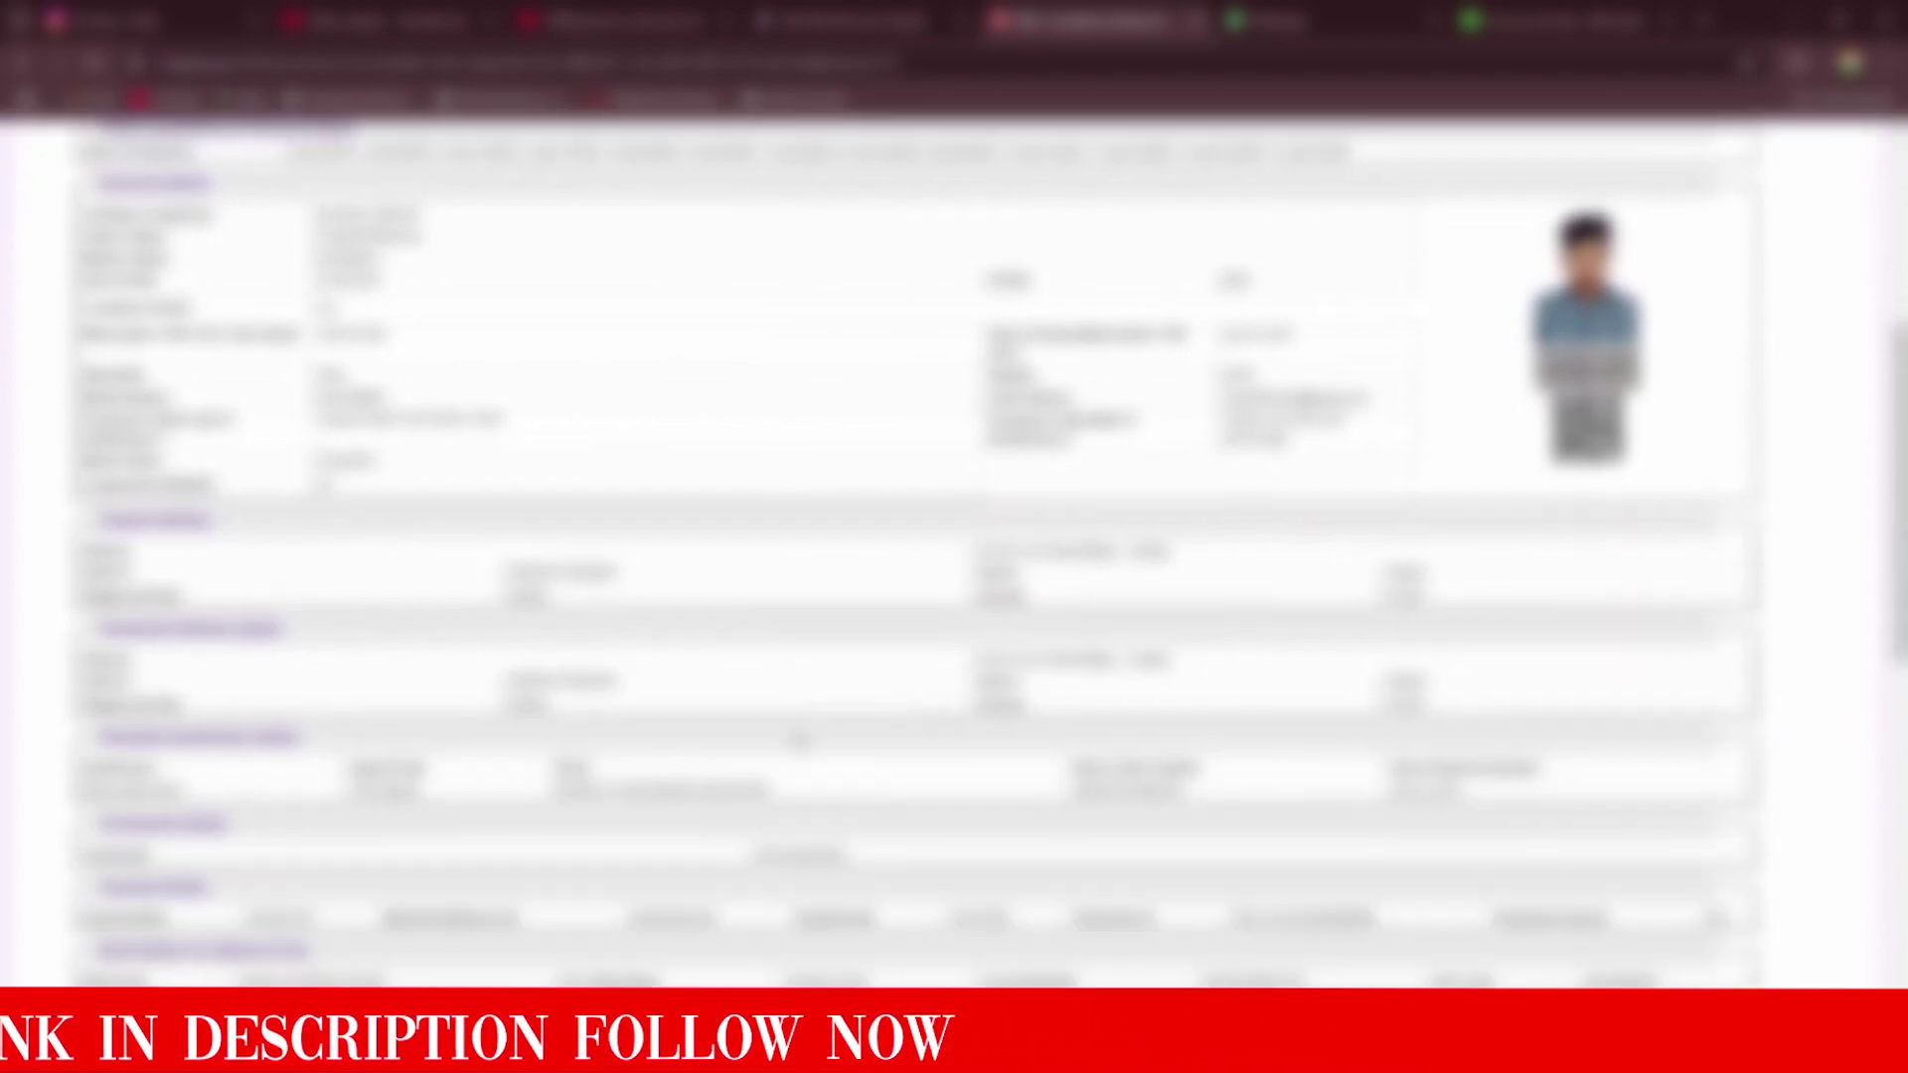
{"action": "scroll", "coordinate": [800, 740], "scroll_direction": "down", "scroll_amount": 6}
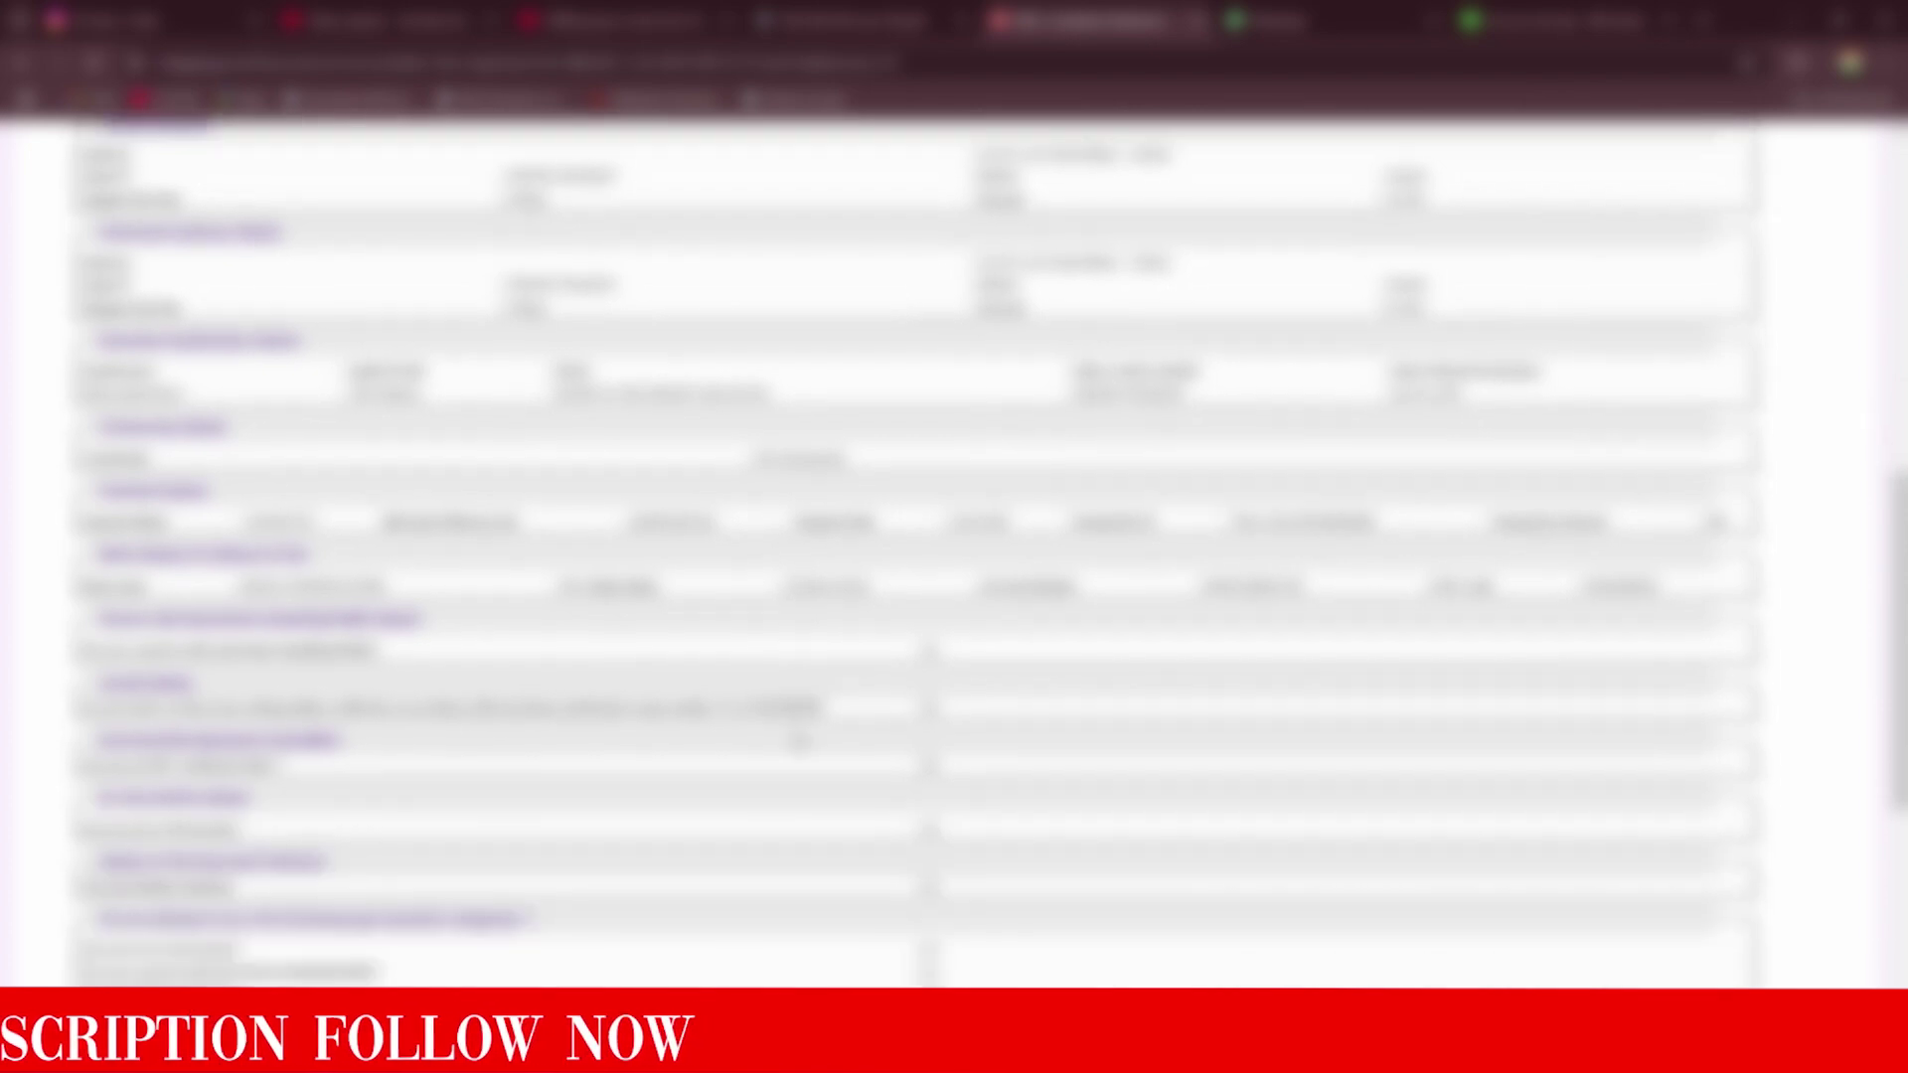
{"action": "scroll", "coordinate": [800, 740], "scroll_direction": "down", "scroll_amount": 3}
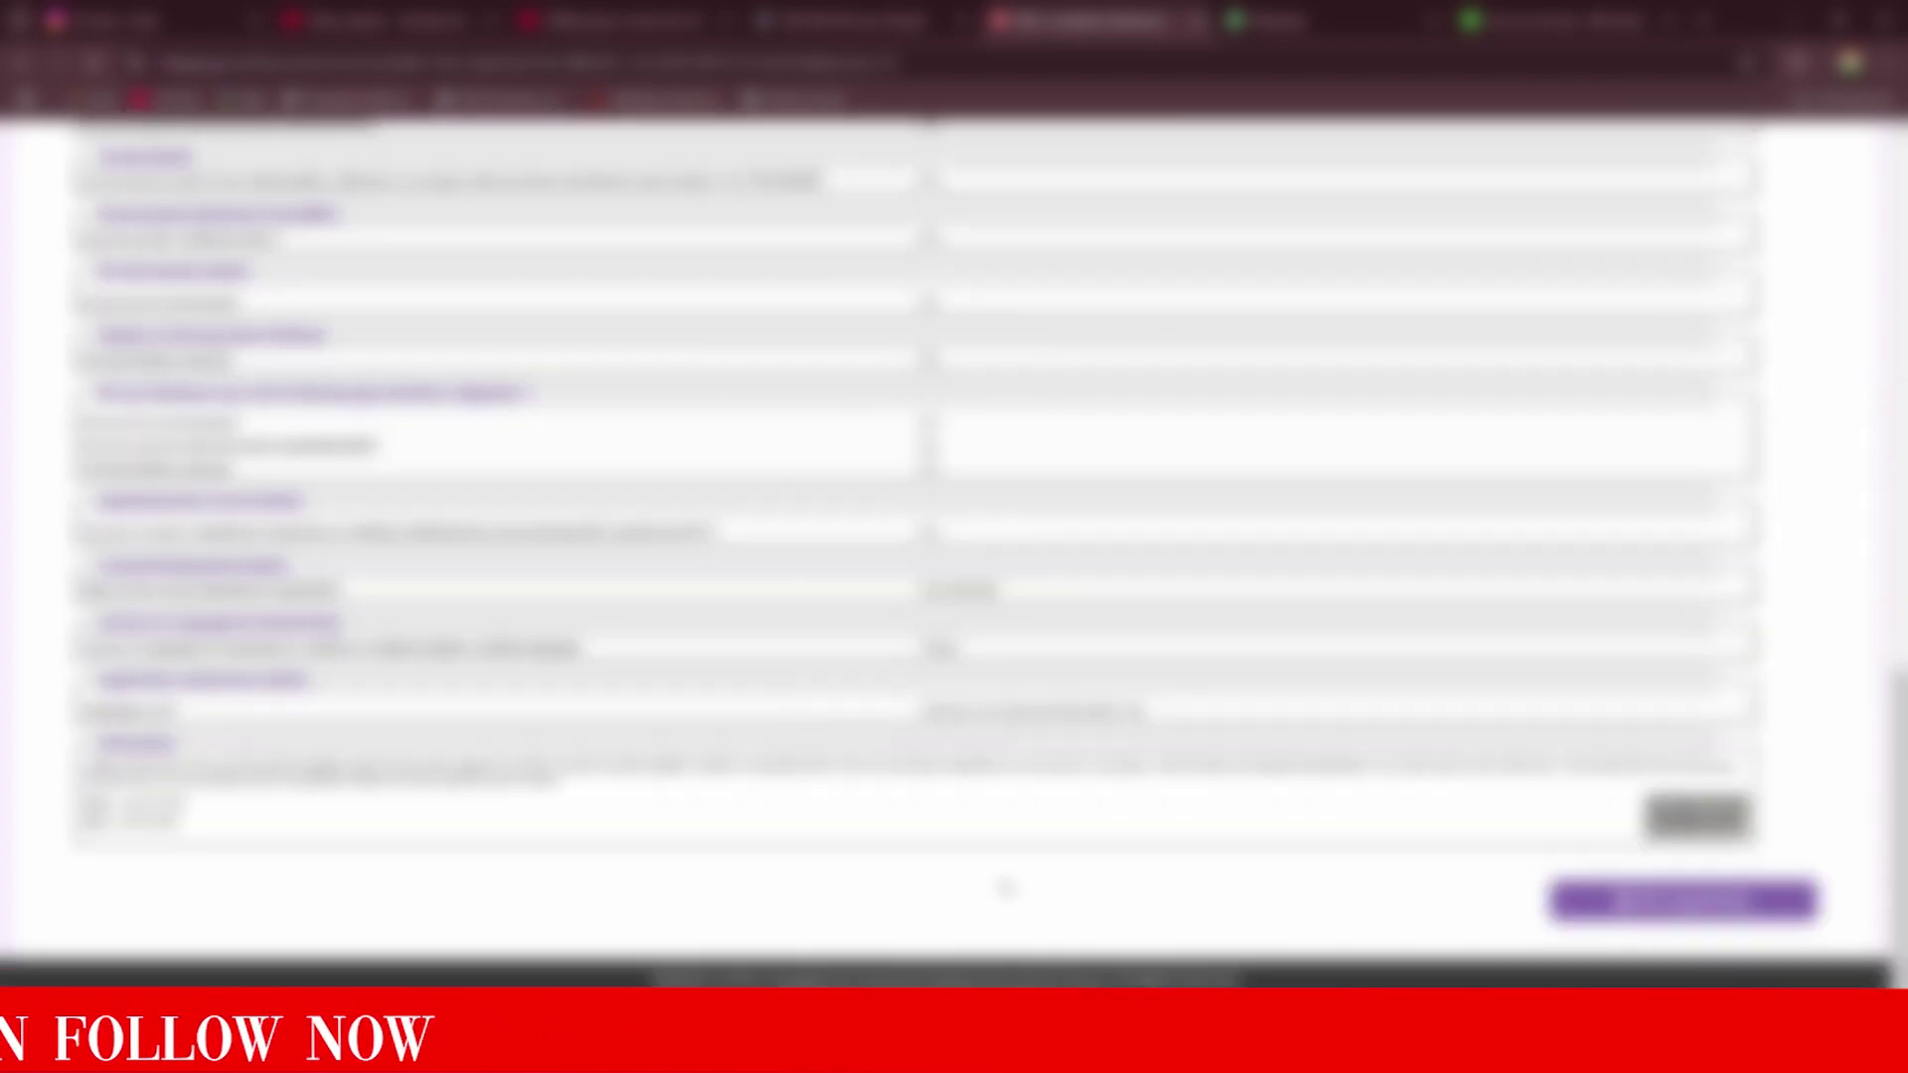
- Save a copy of the application details under the file name '11'
{"action": "left_click", "coordinate": [1645, 907]}
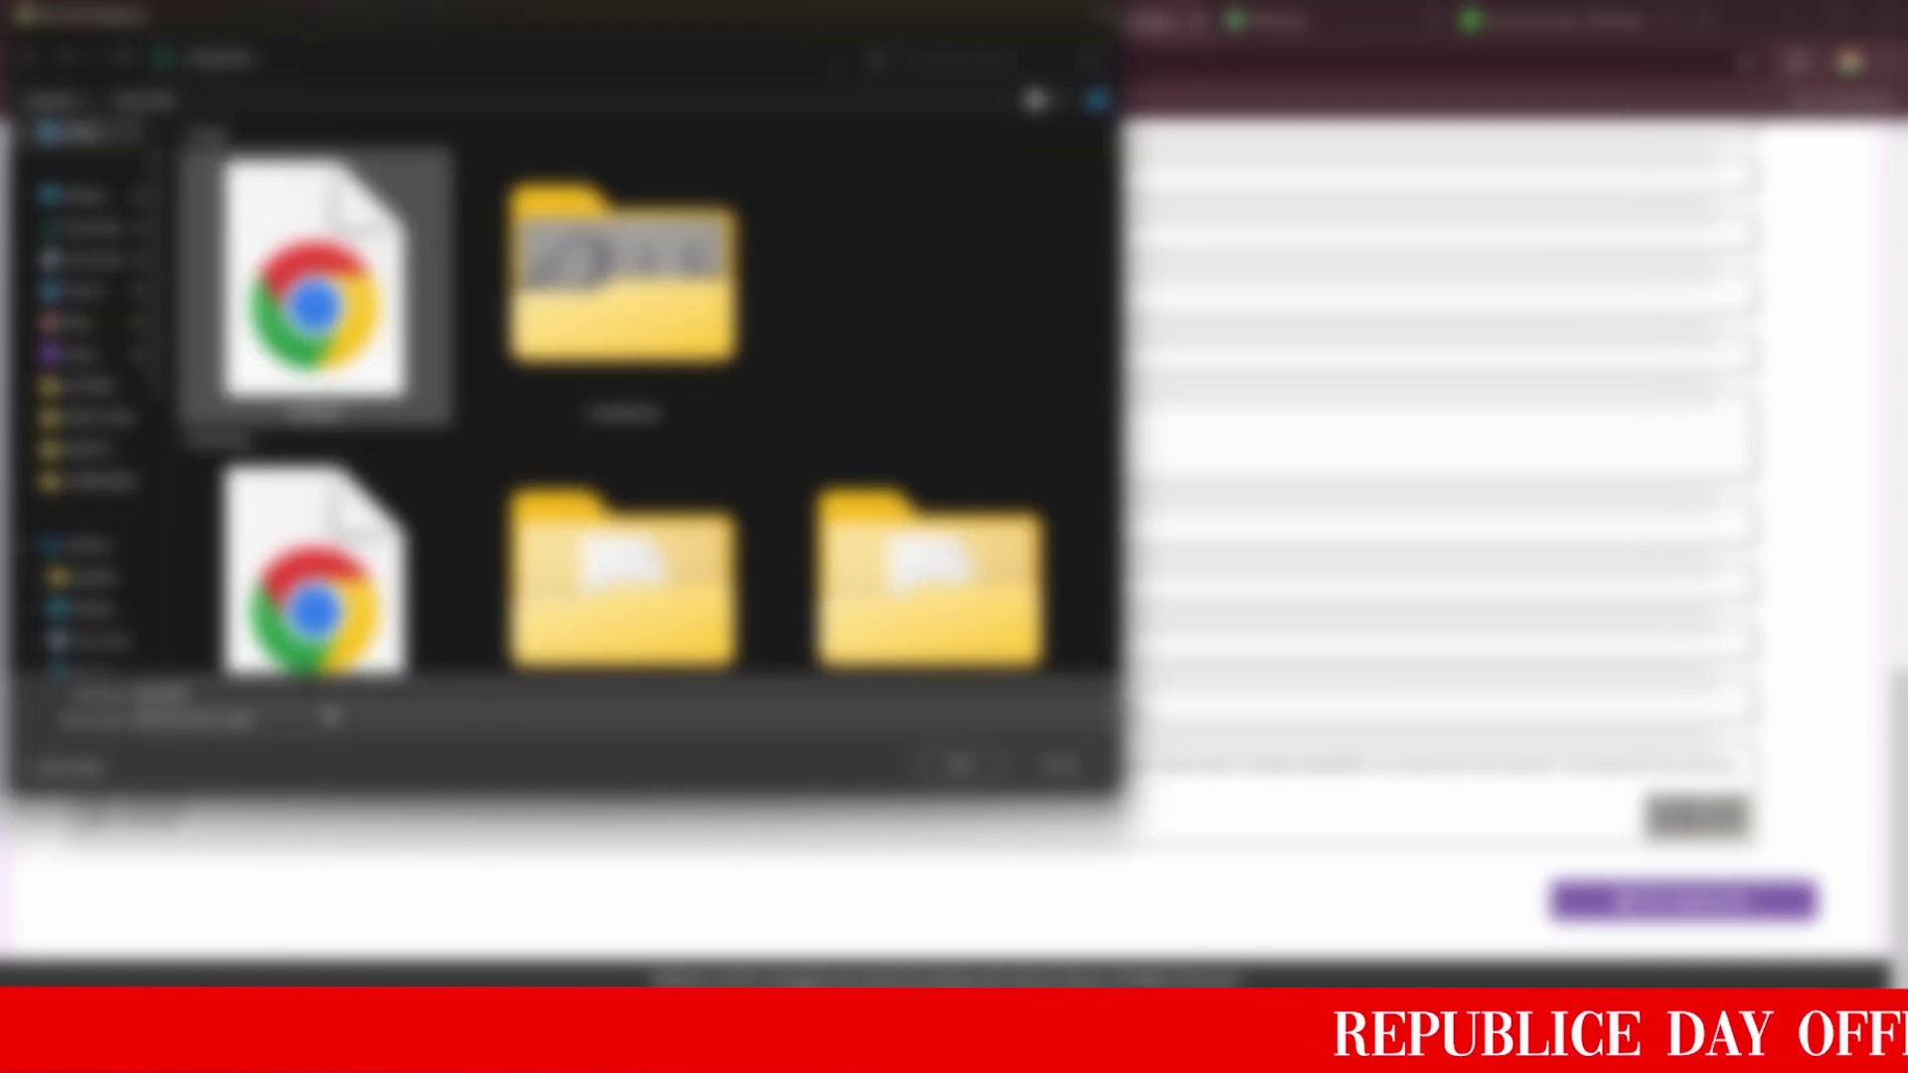
{"action": "left_click", "coordinate": [331, 697]}
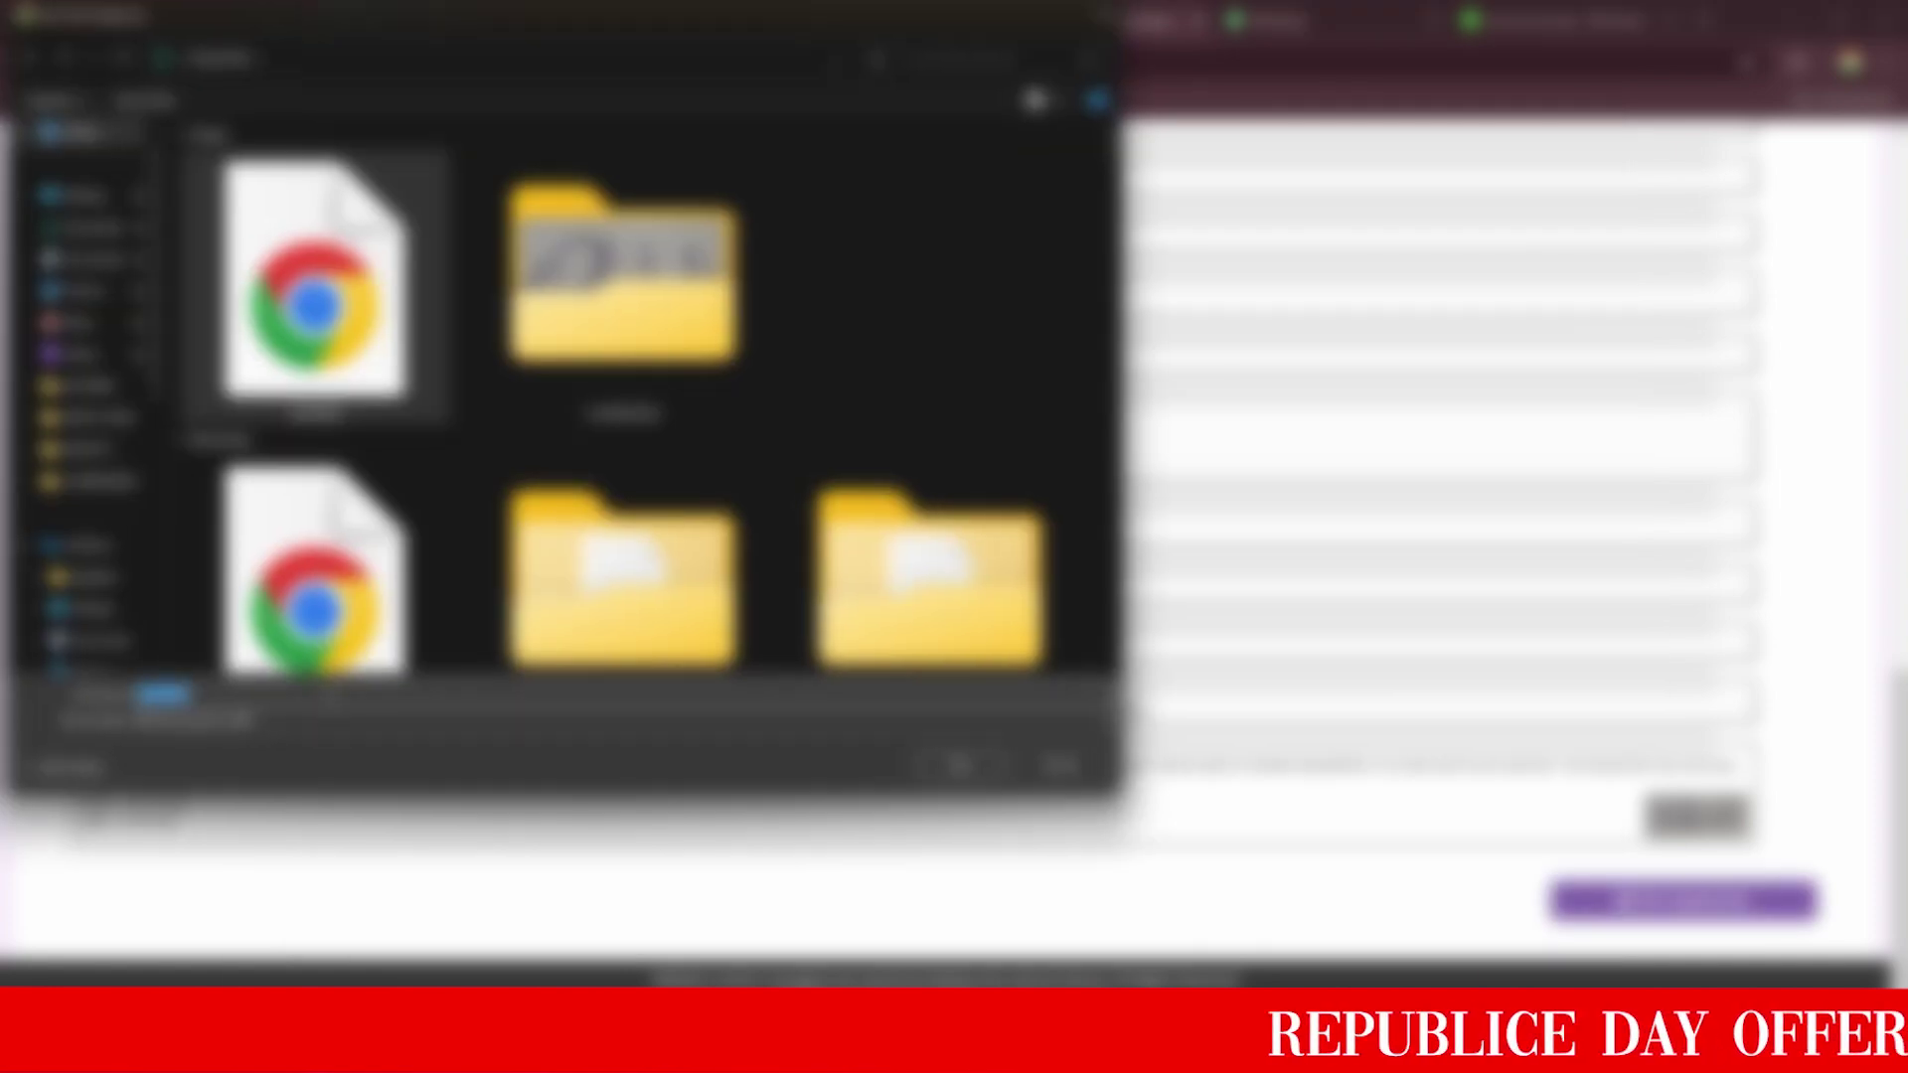
{"action": "type", "text": "11"}
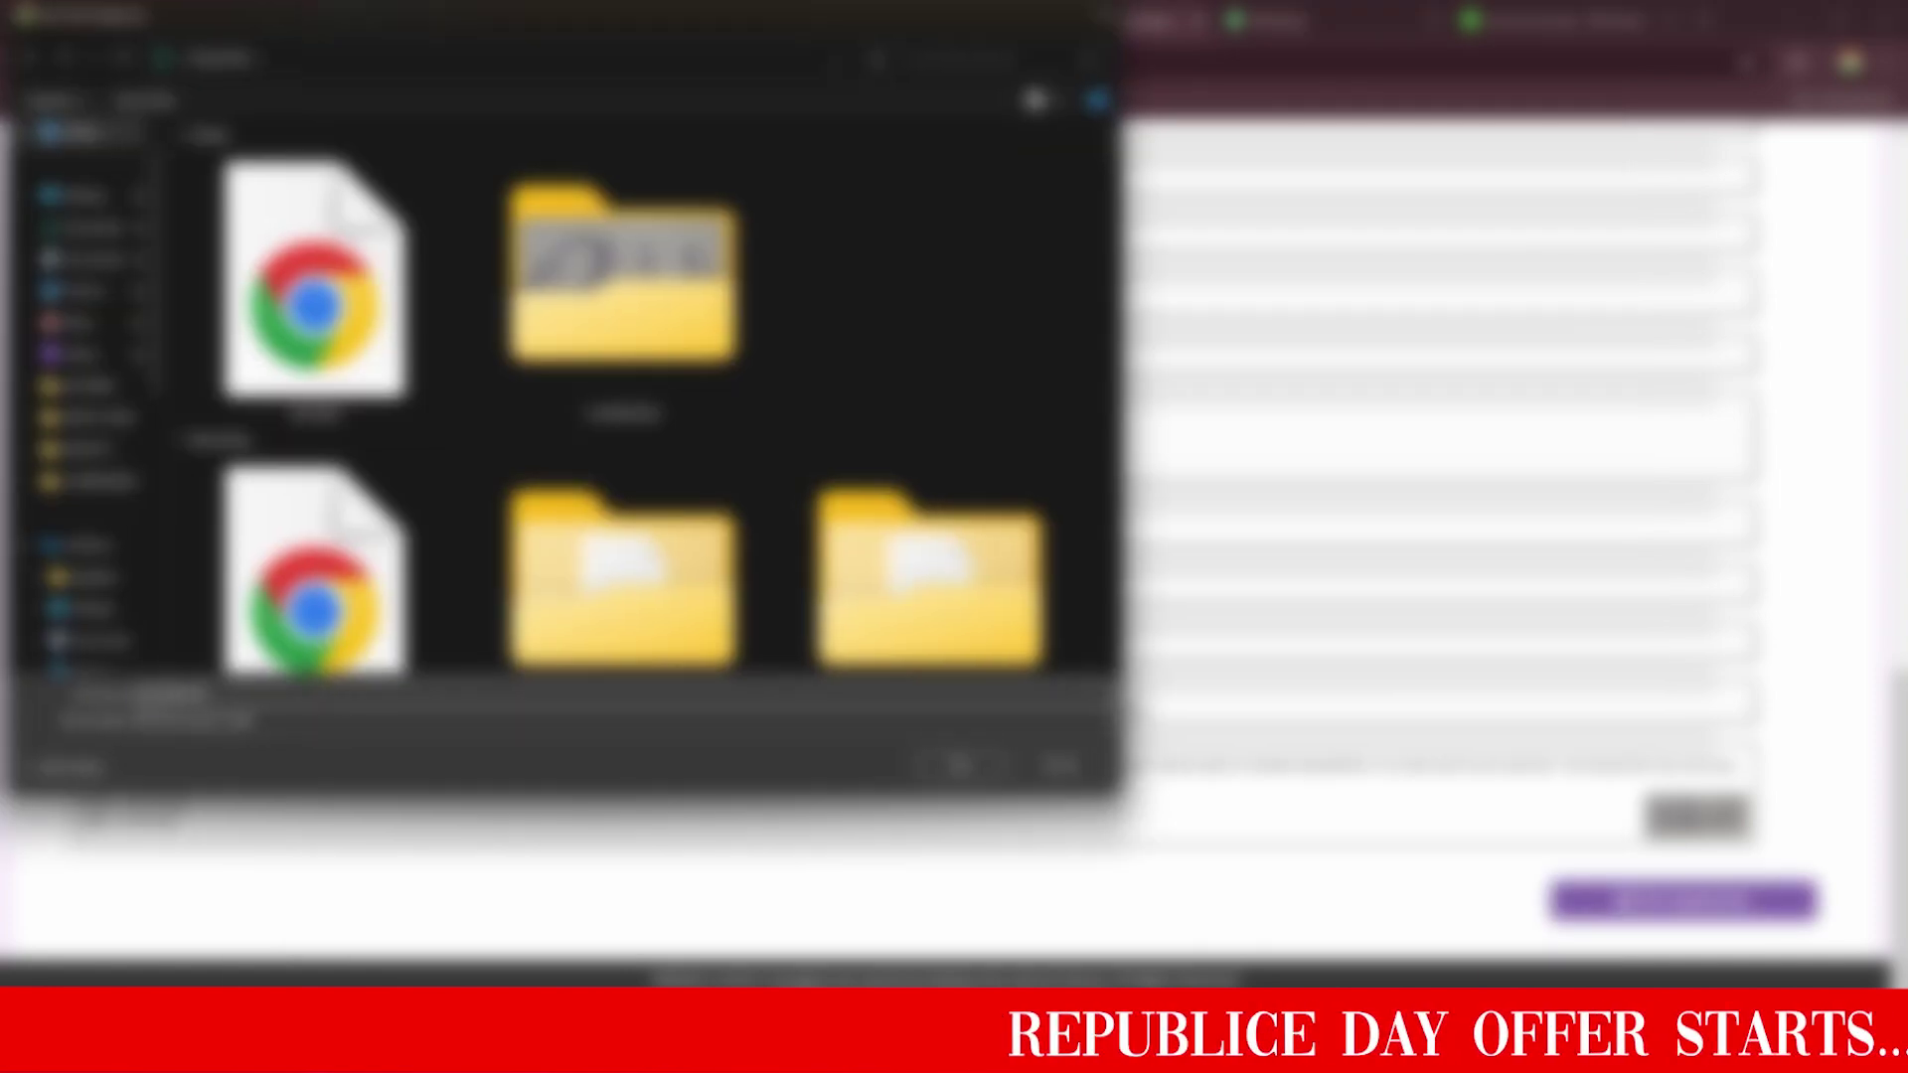
{"action": "key", "text": "Return"}
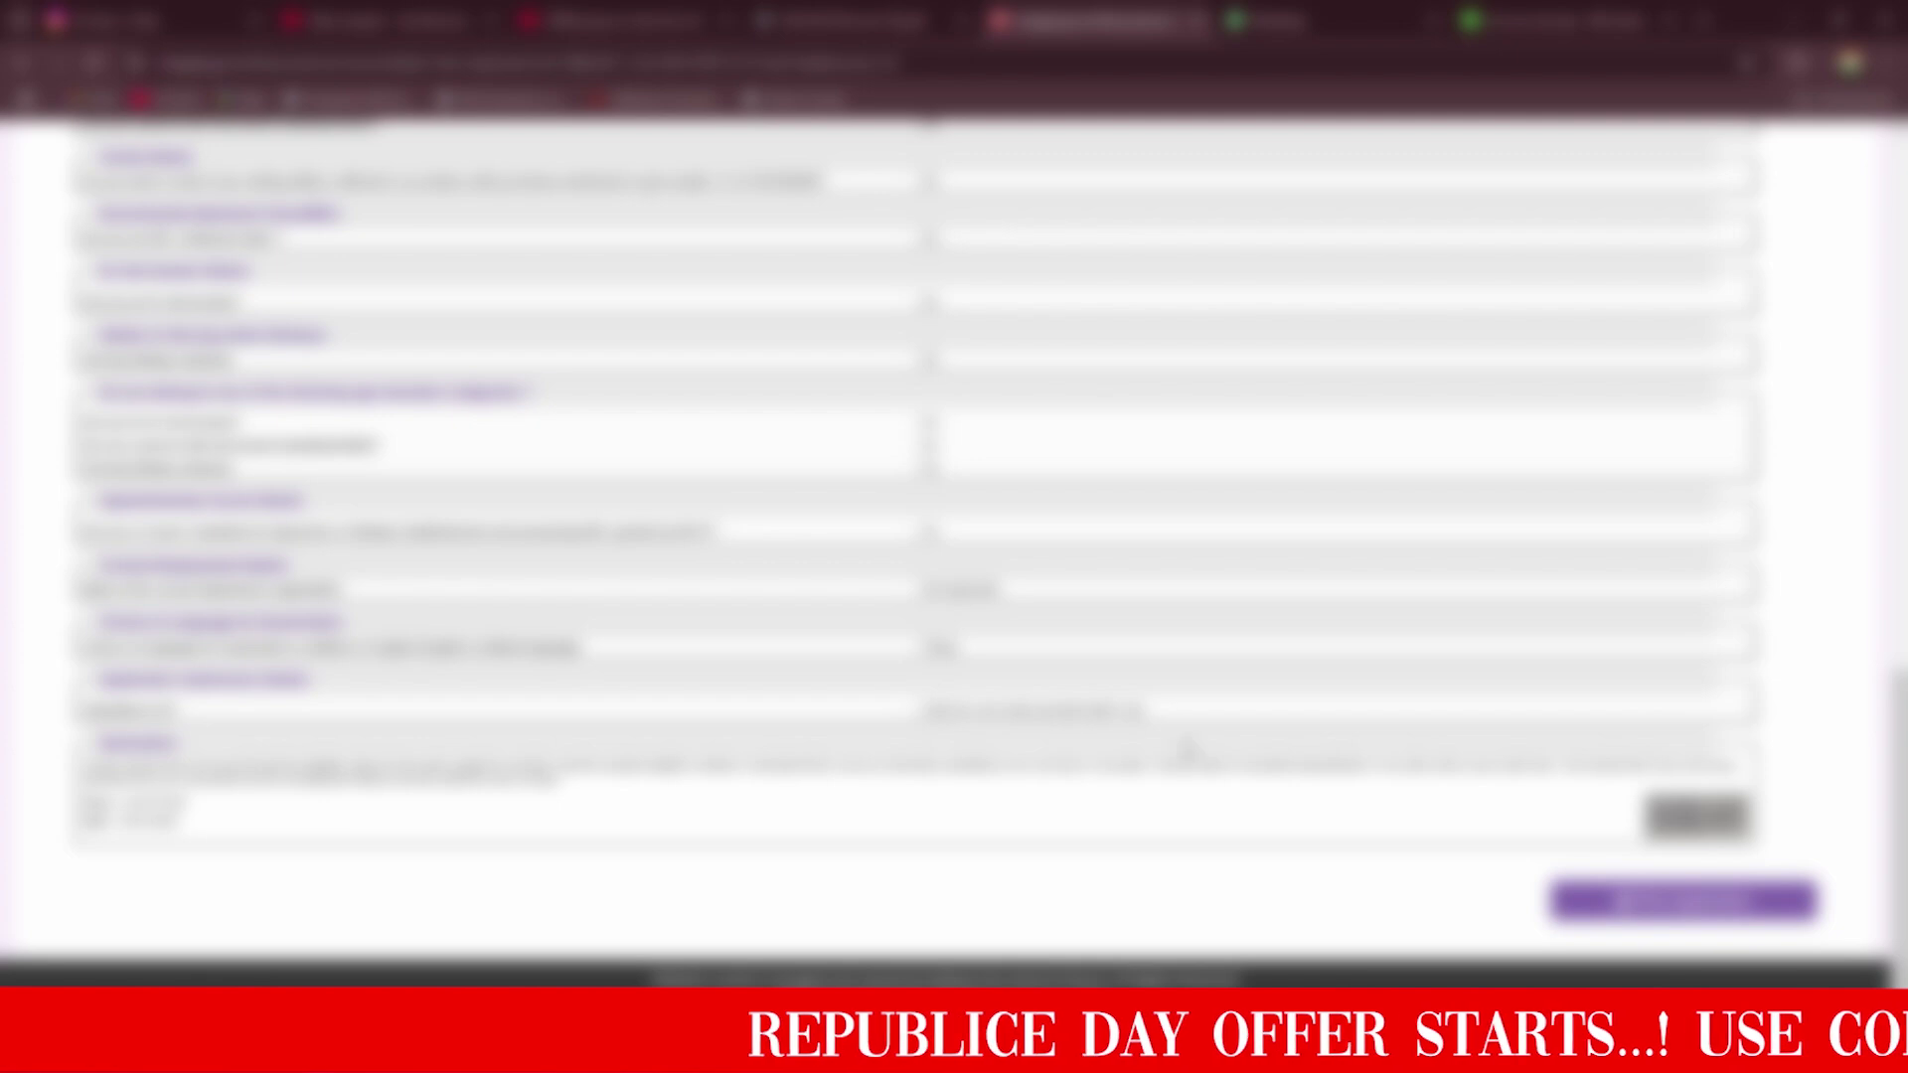
{"action": "scroll", "coordinate": [1401, 699], "scroll_direction": "up", "scroll_amount": 20}
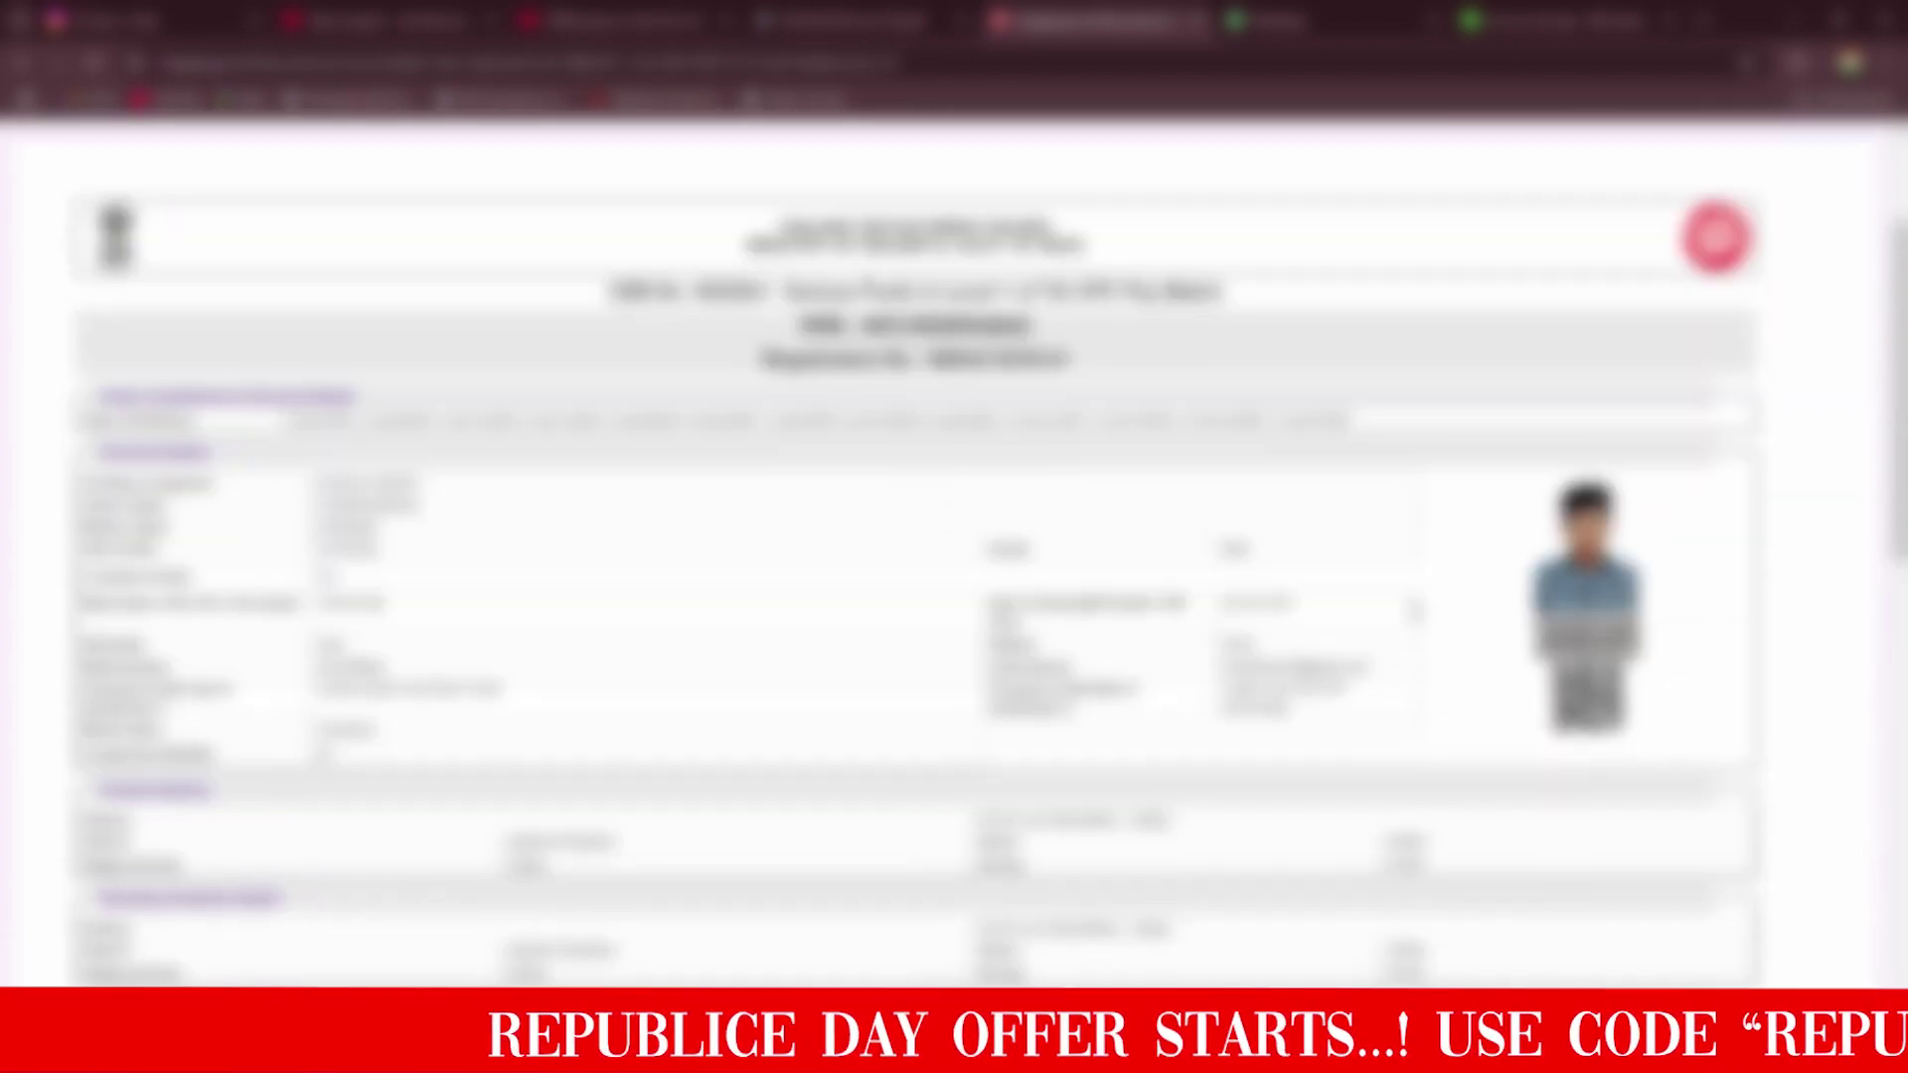
{"action": "scroll", "coordinate": [1417, 612], "scroll_direction": "down", "scroll_amount": 5}
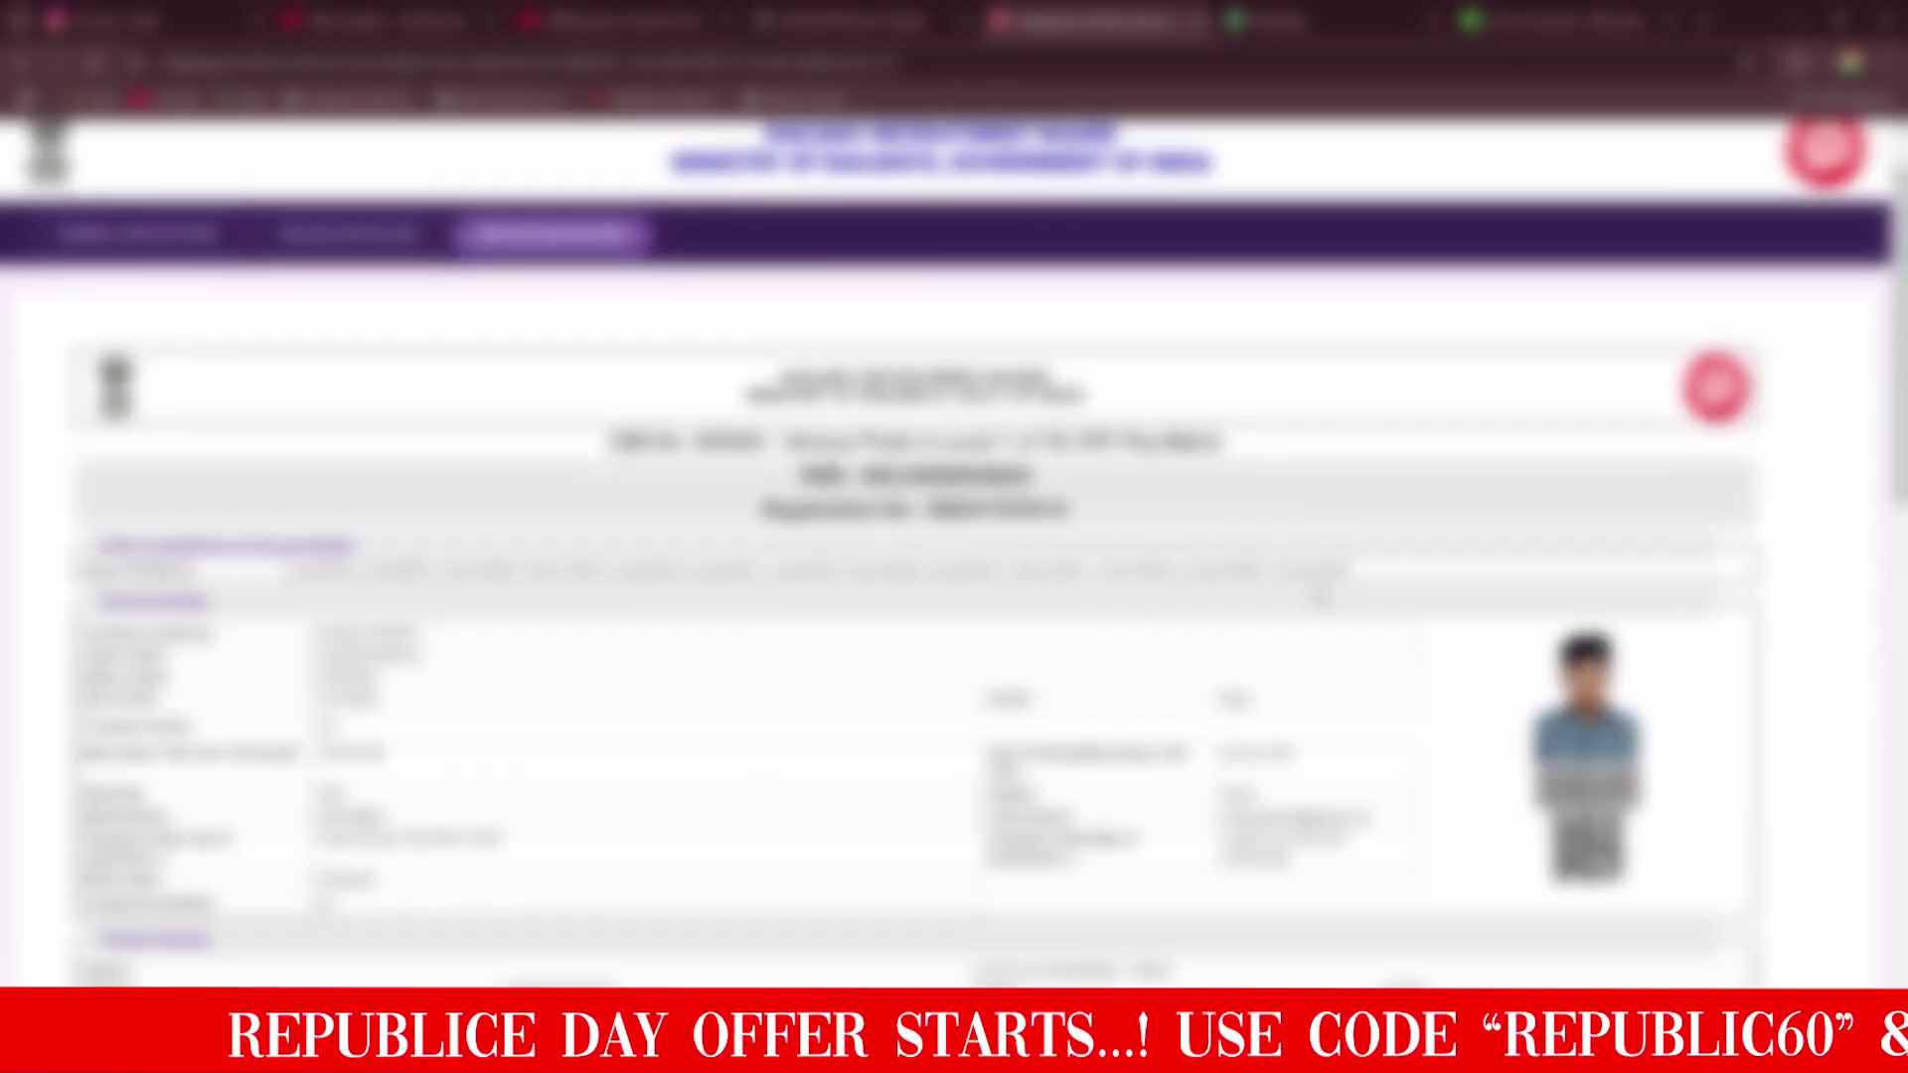